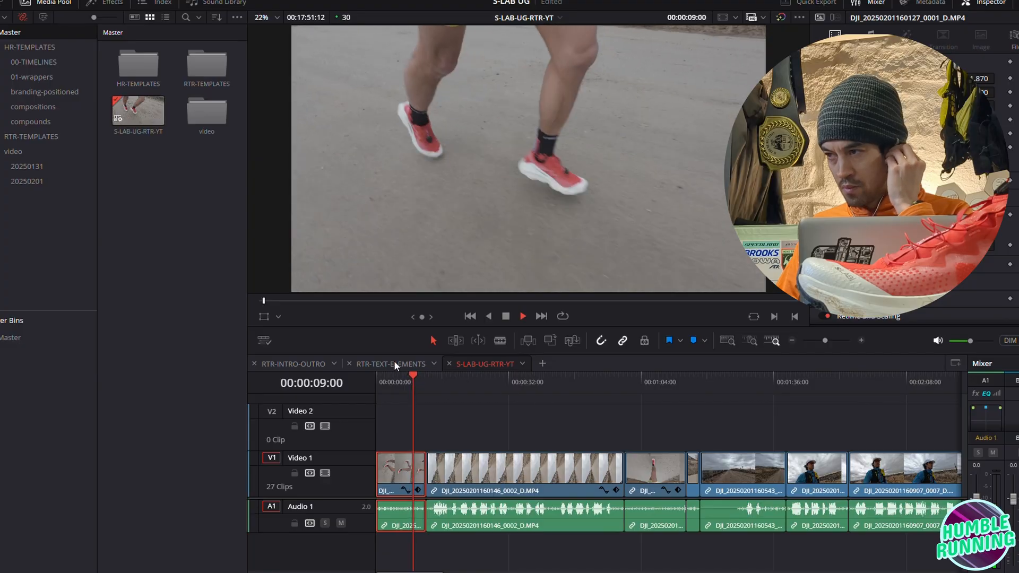
Turn off linked selection and select all the audio clips on Audio 1 without their video
click(453, 382)
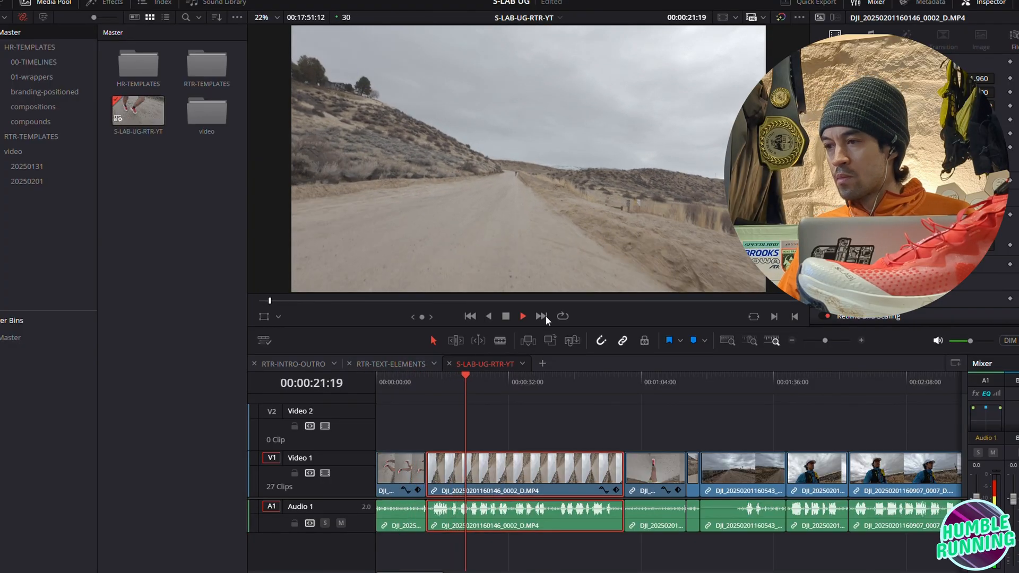
key(space)
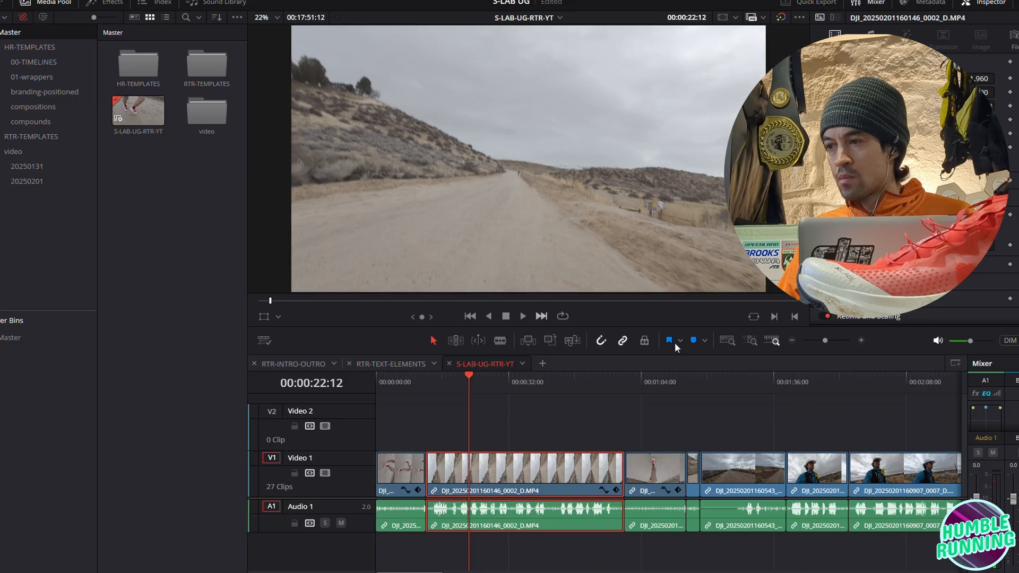
click(792, 340)
click(791, 340)
drag(698, 543, 358, 511)
click(737, 453)
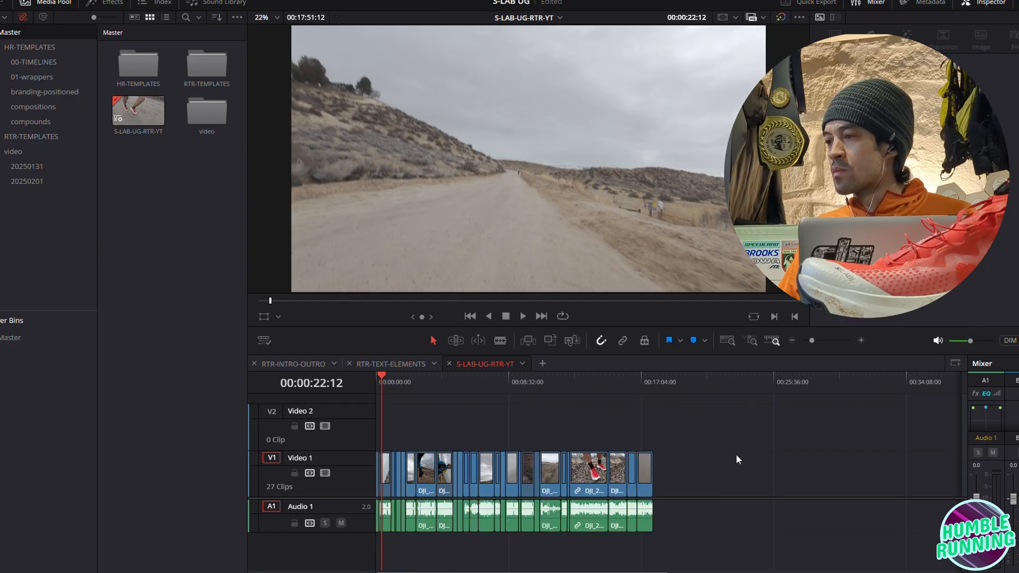
drag(679, 545, 341, 507)
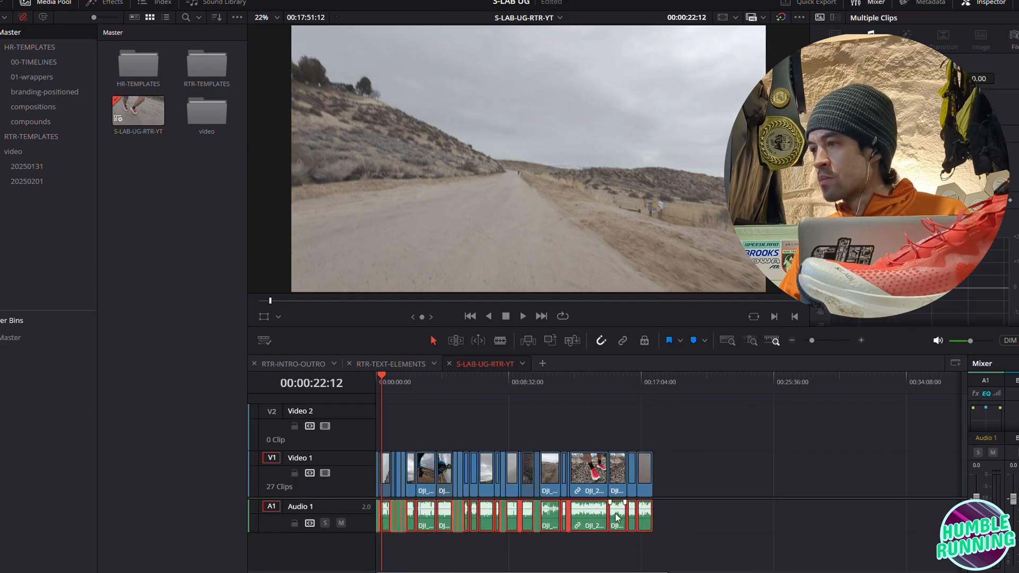
Change the audio channel settings of all the selected audio clips in Clip Attributes
right_click(584, 518)
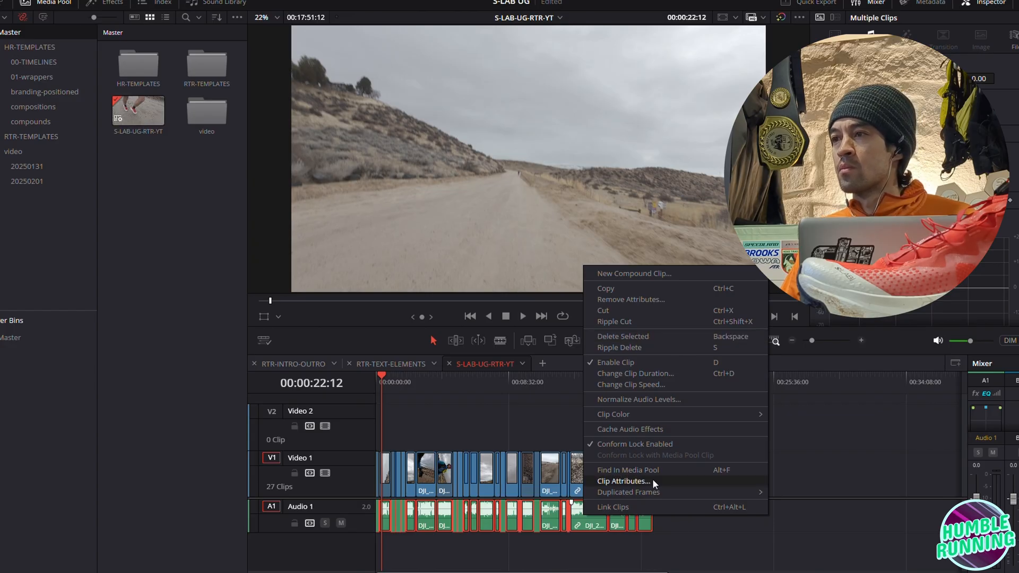
click(624, 481)
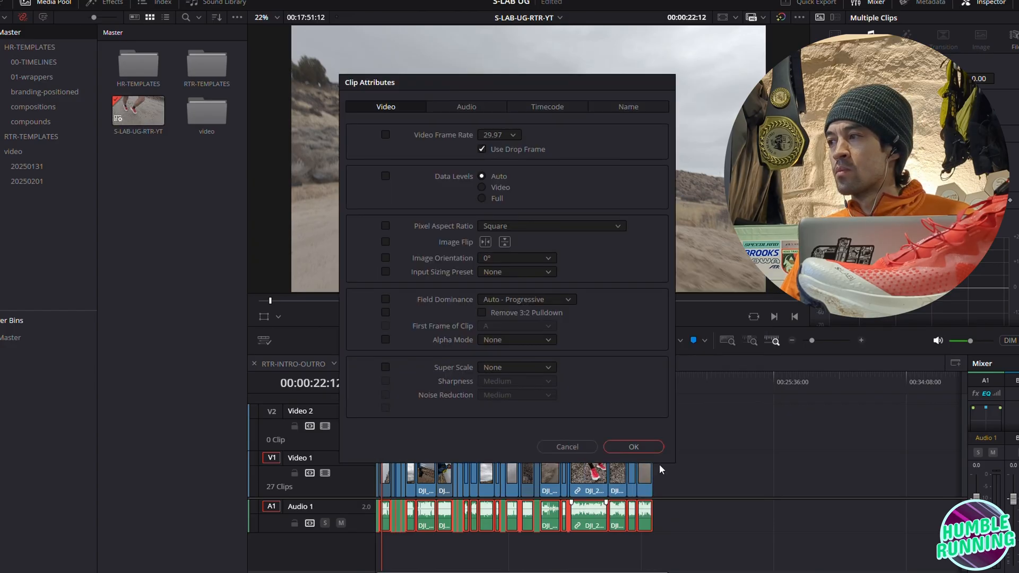
click(463, 107)
click(397, 177)
click(395, 203)
click(635, 446)
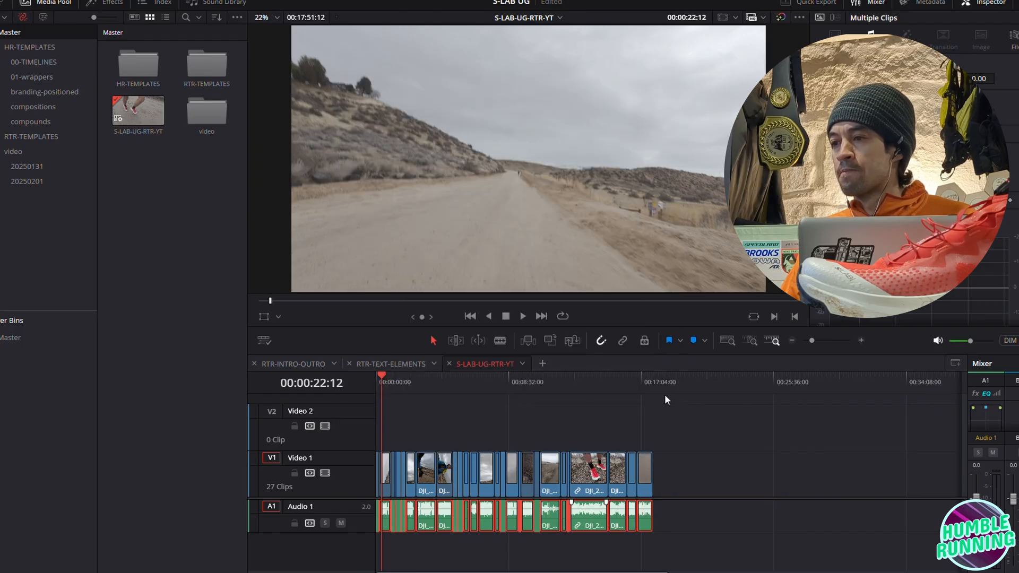
Play back the opening clips of the timeline to check their audio
click(860, 341)
click(860, 341)
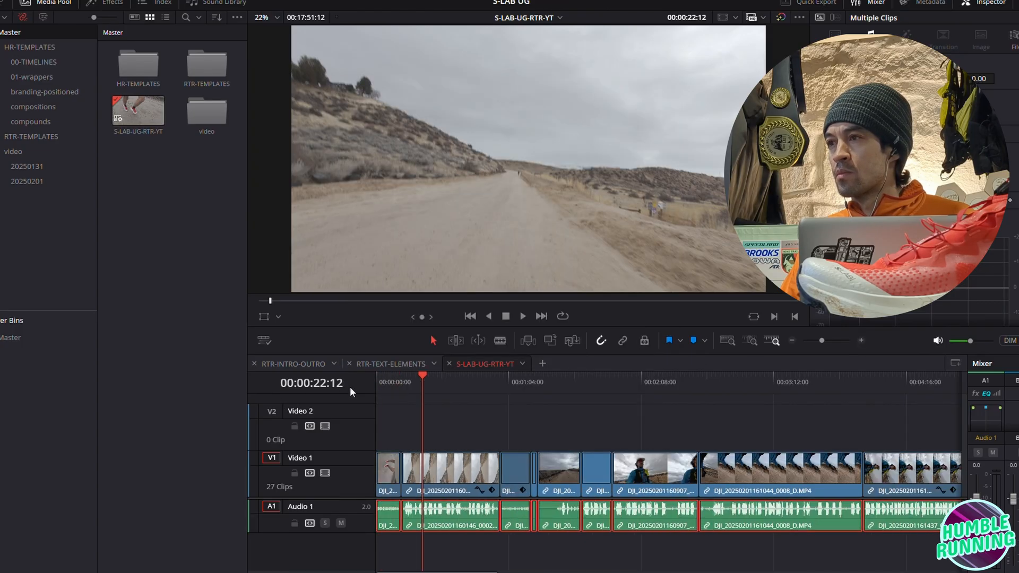
click(435, 381)
key(space)
click(383, 380)
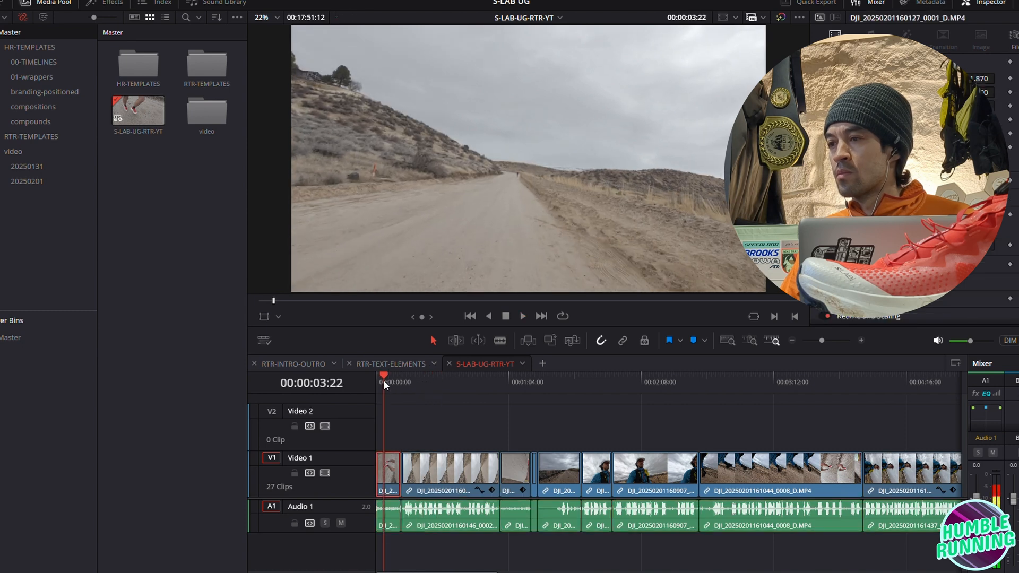
click(377, 374)
key(space)
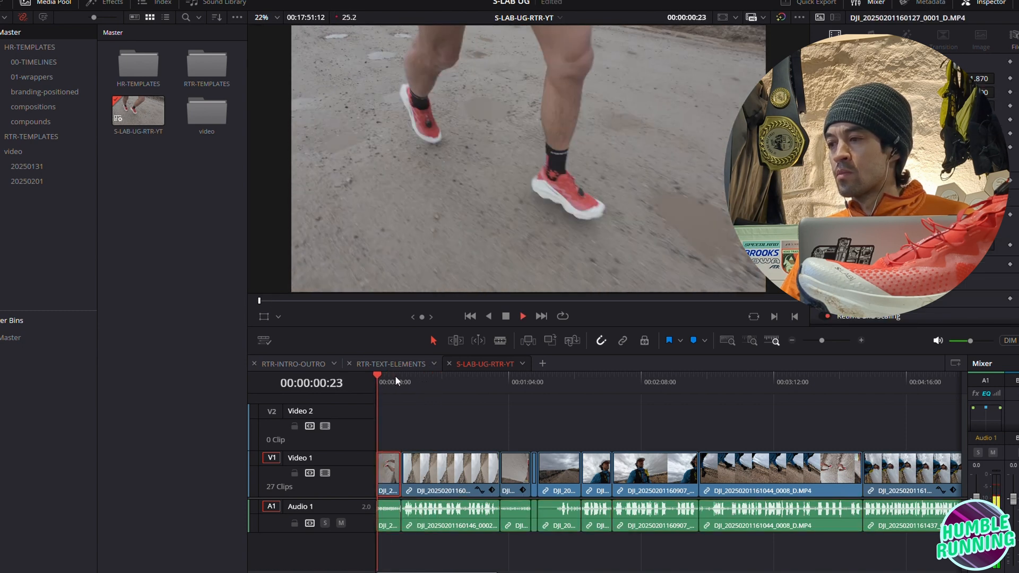
Apply the DJI OSMO Action LUT to the first clip on the Color page and play it back briefly
click(393, 377)
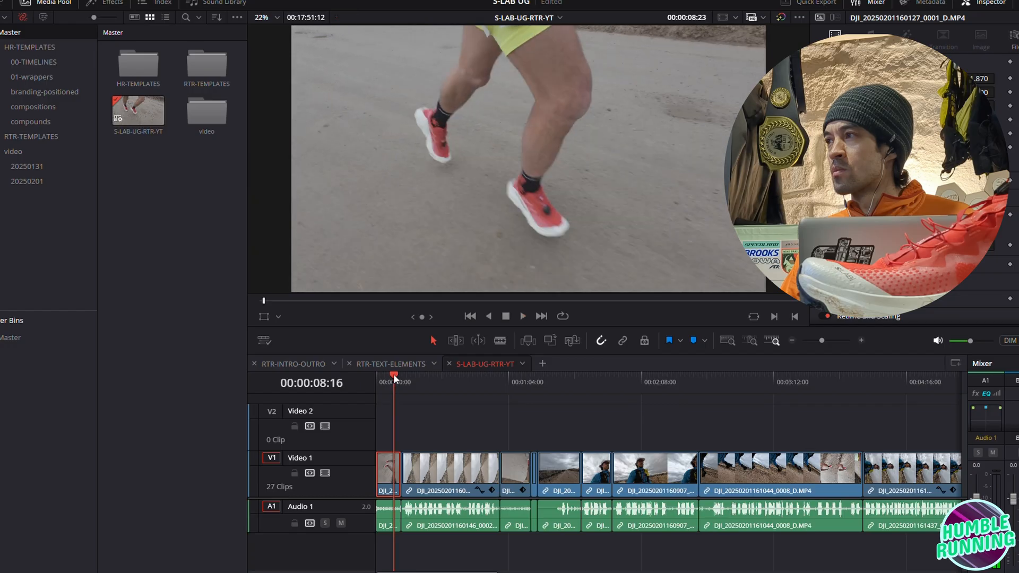
key(space)
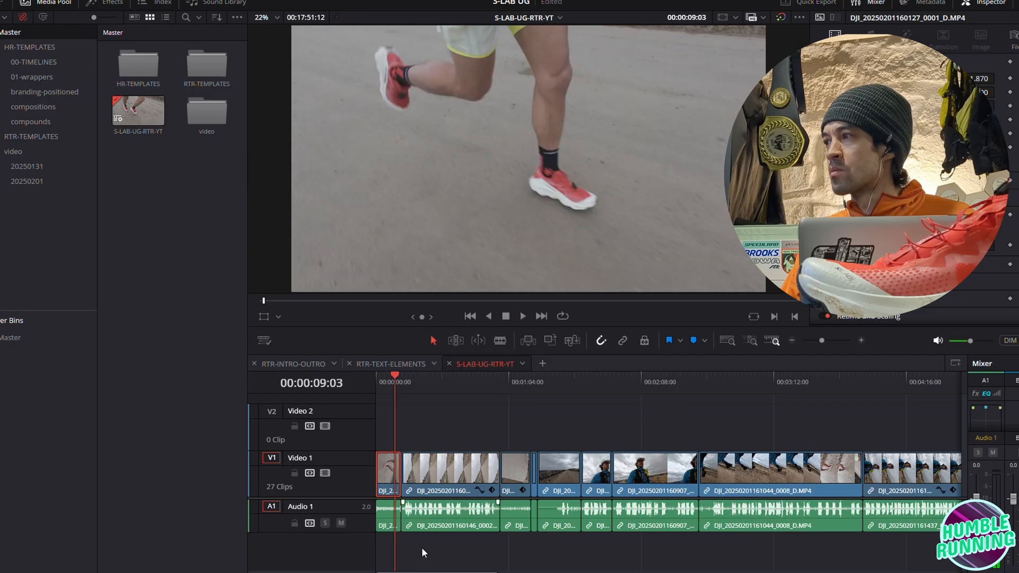
key(shift+6)
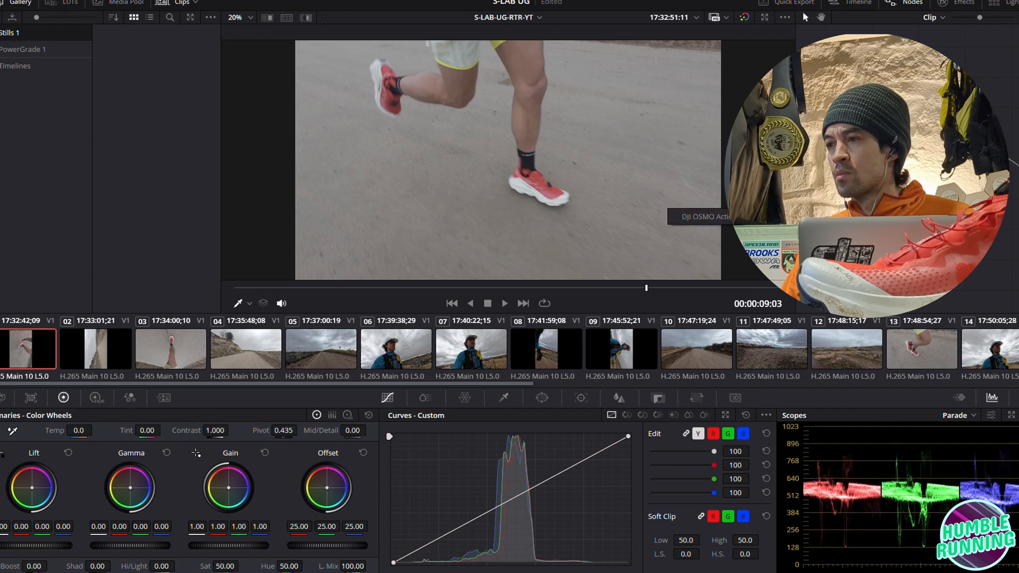
key(space)
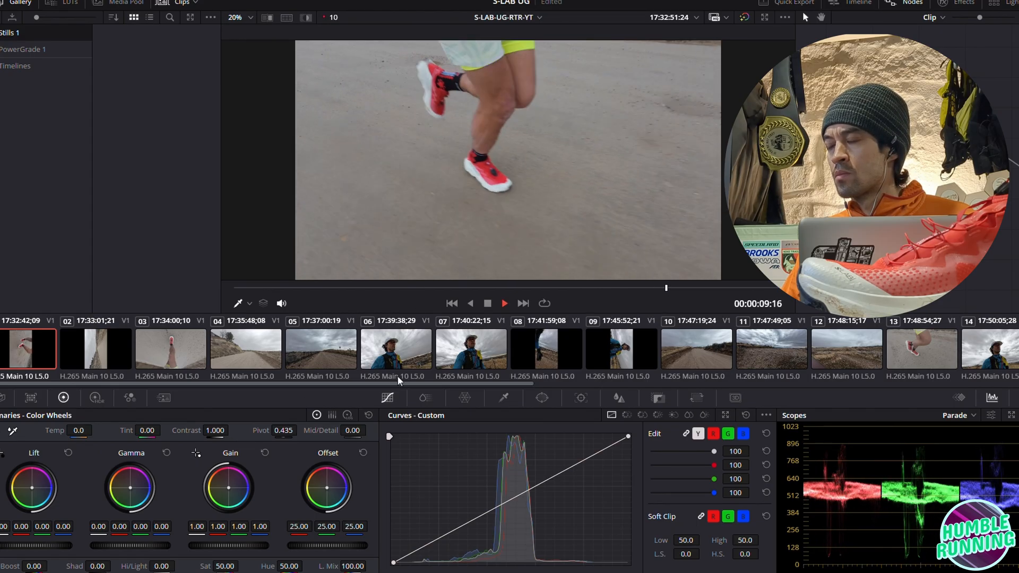
key(space)
key(shift+4)
drag(429, 382, 453, 374)
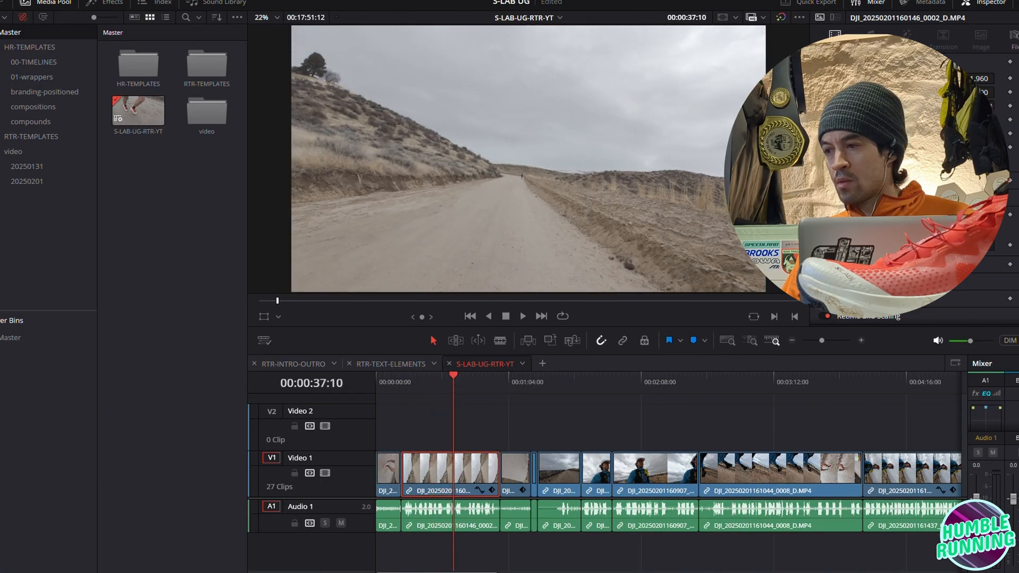
key(shift+6)
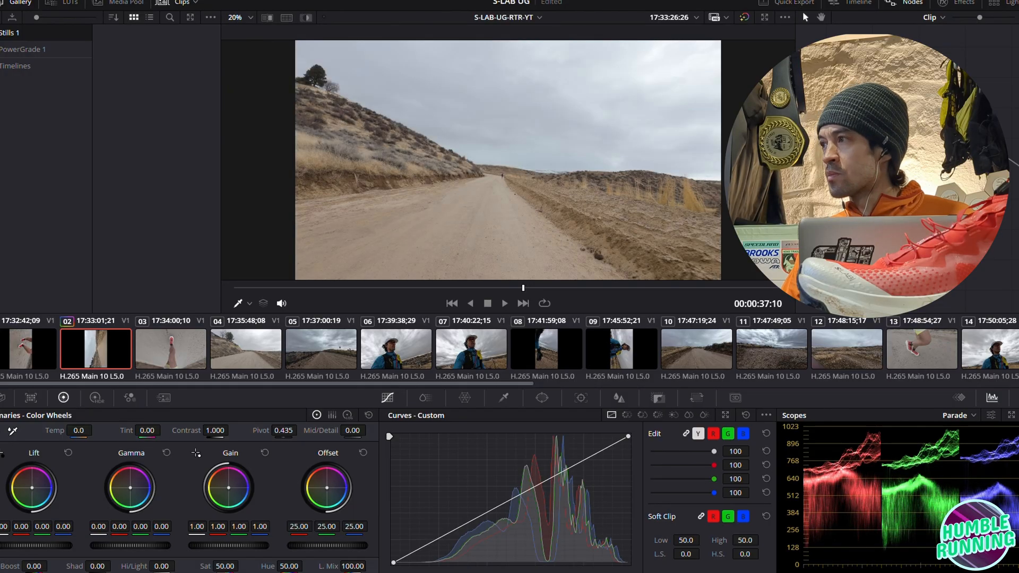
key(shift+4)
click(506, 375)
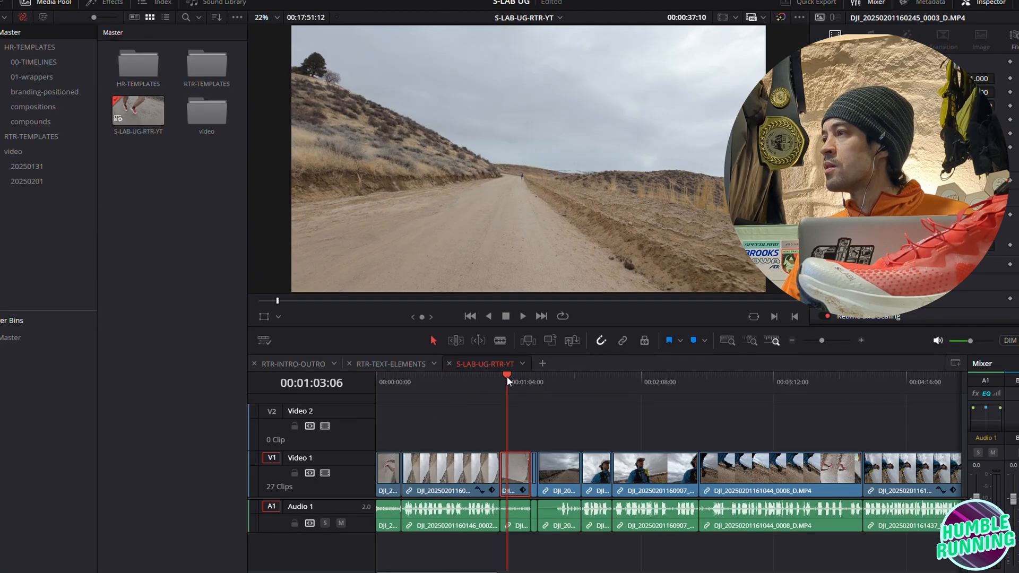
key(space)
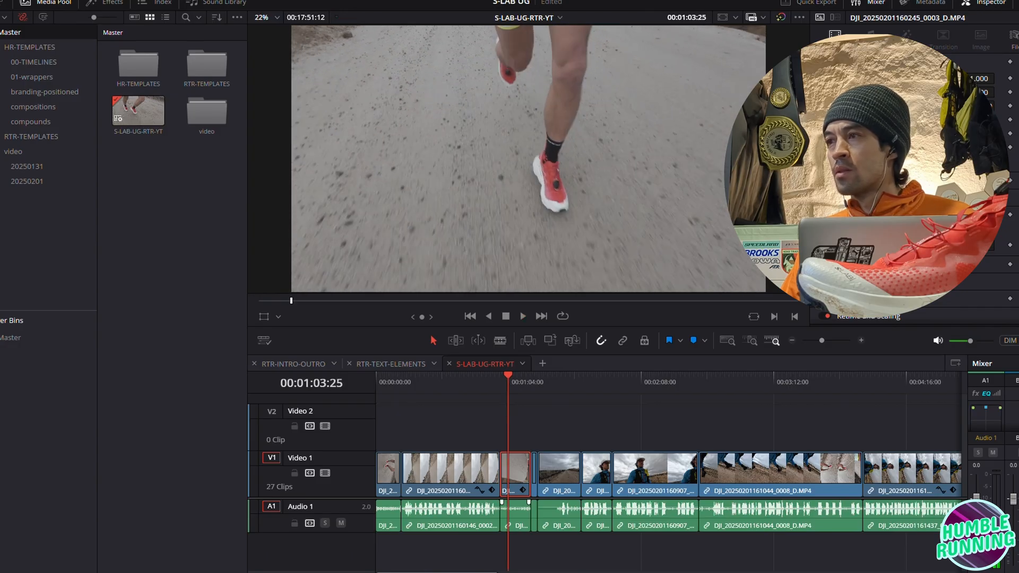
key(shift+6)
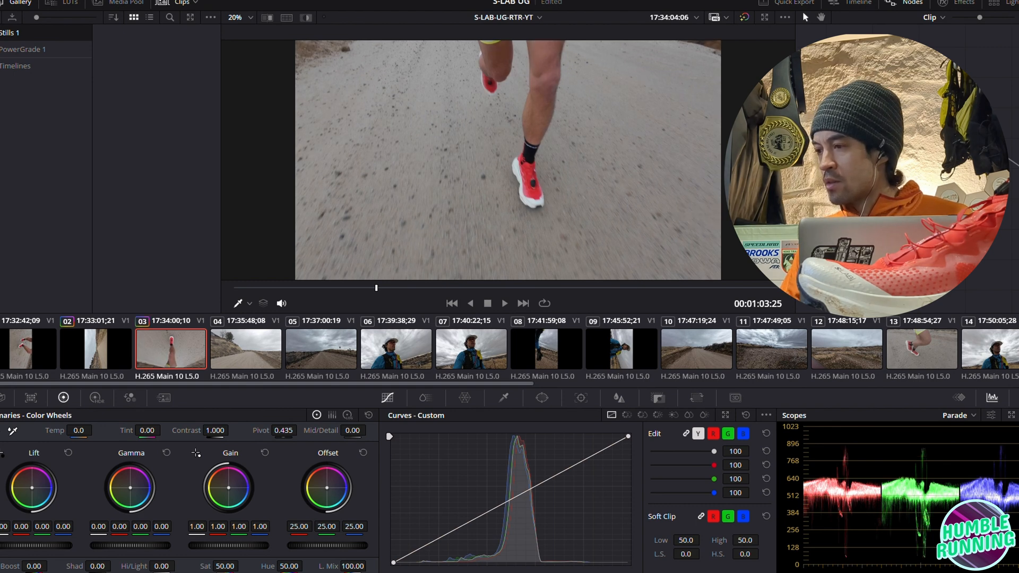
key(shift+4)
click(533, 382)
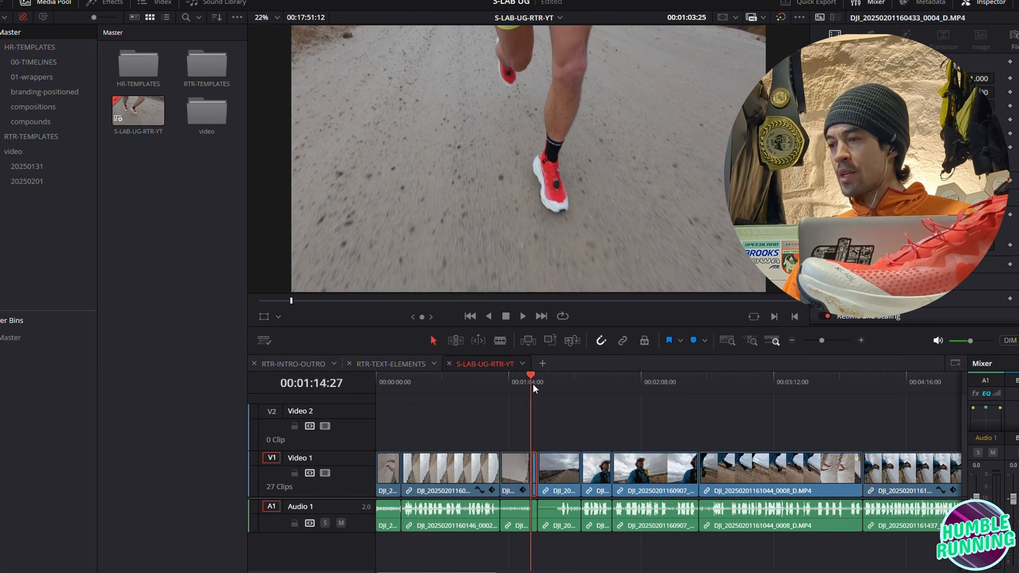
key(space)
mouse_move(511, 572)
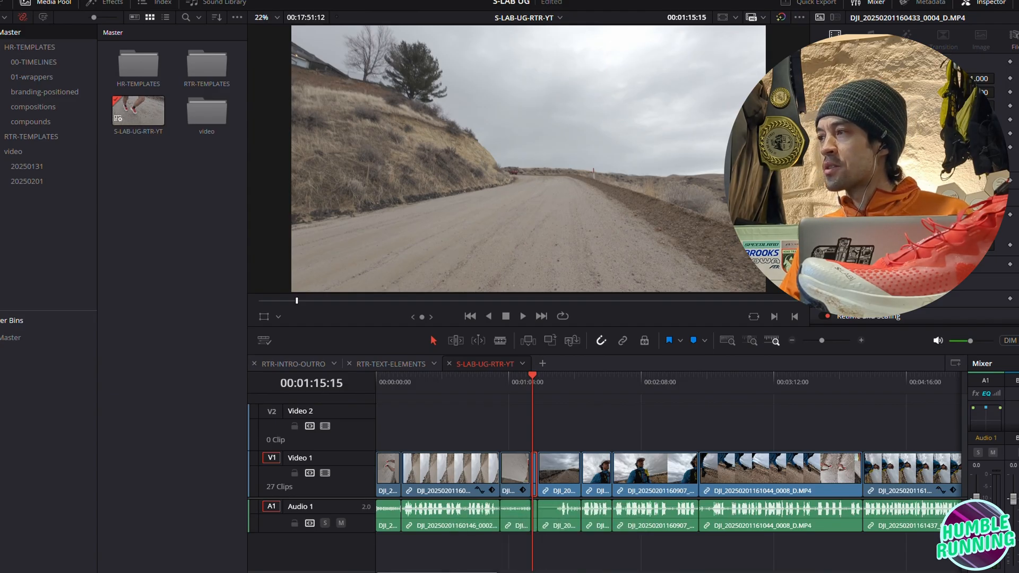
key(shift+6)
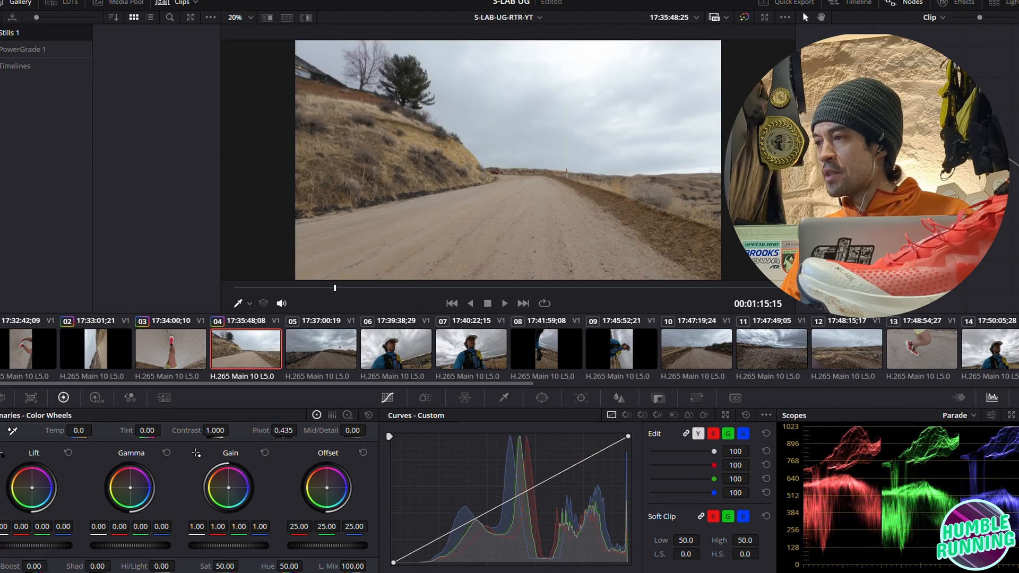
Examine the timeline clips between about 1:23 and 5:41 for flat, ungraded footage
key(shift+4)
click(549, 381)
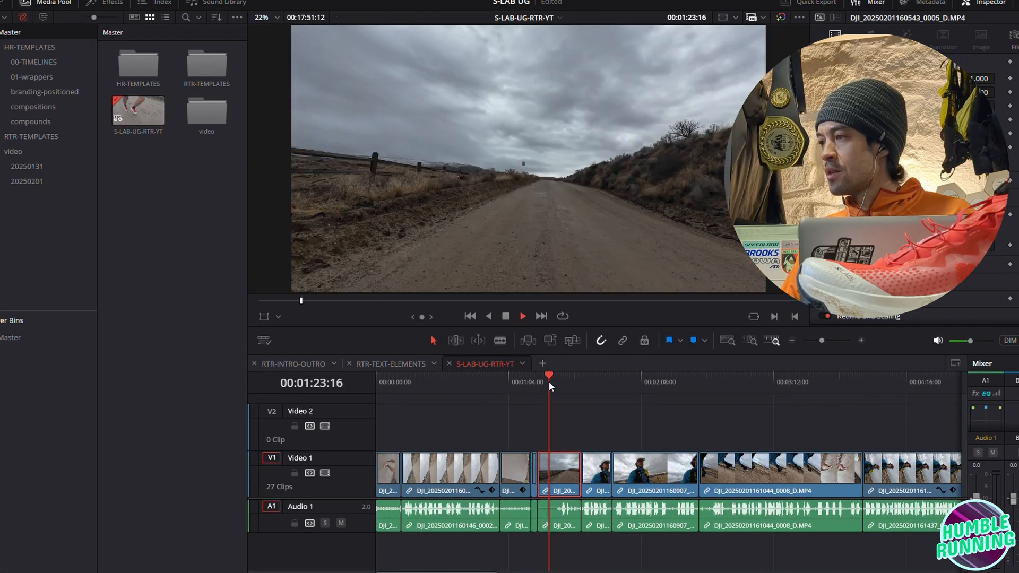
click(592, 381)
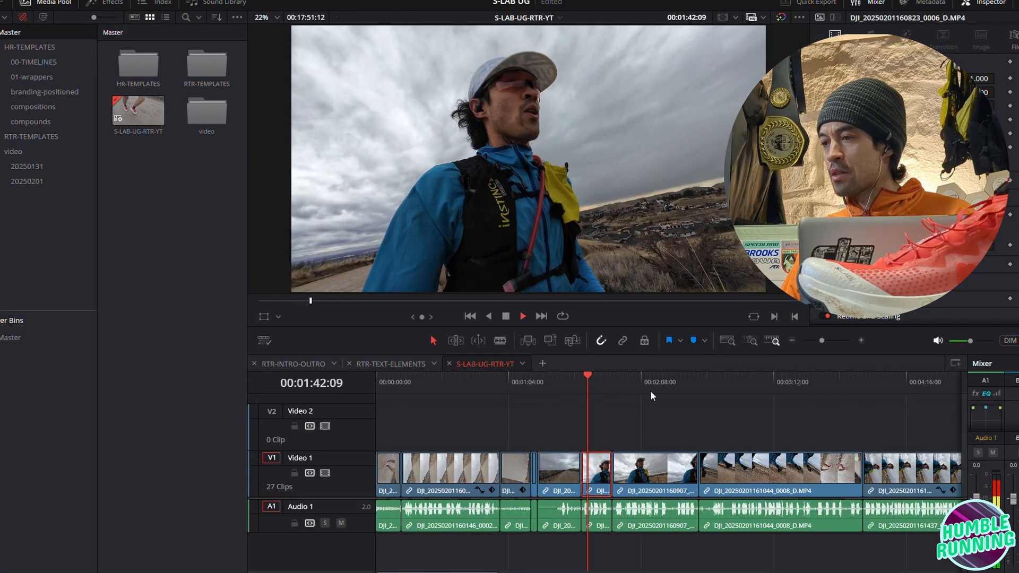
click(646, 383)
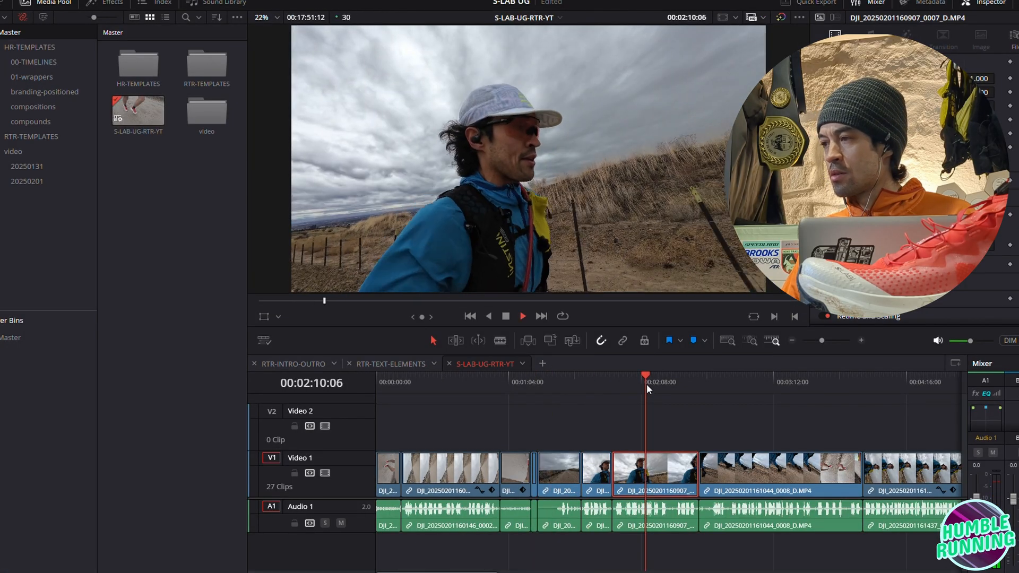
click(750, 381)
key(space)
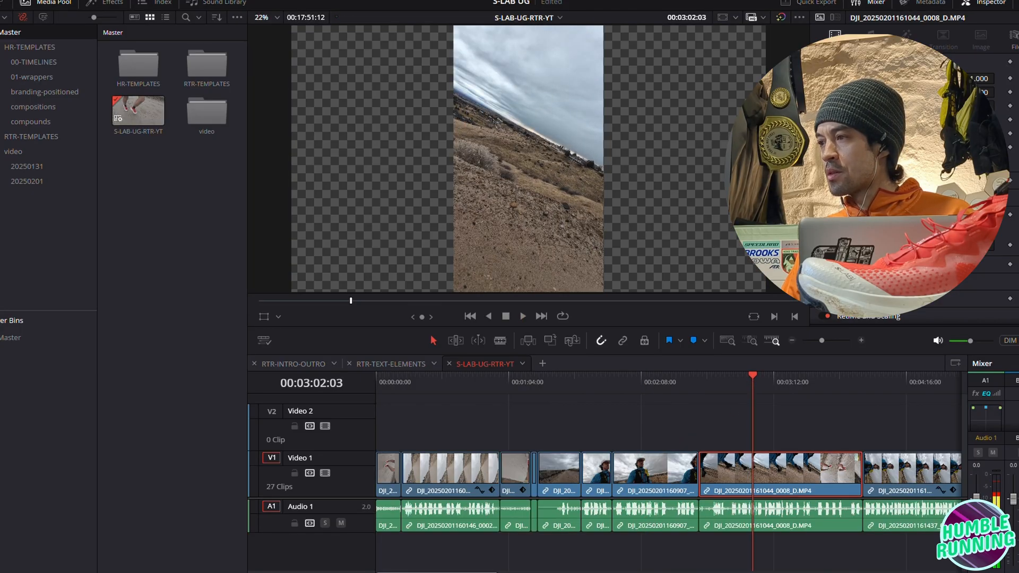
scroll(570, 425, right, 10)
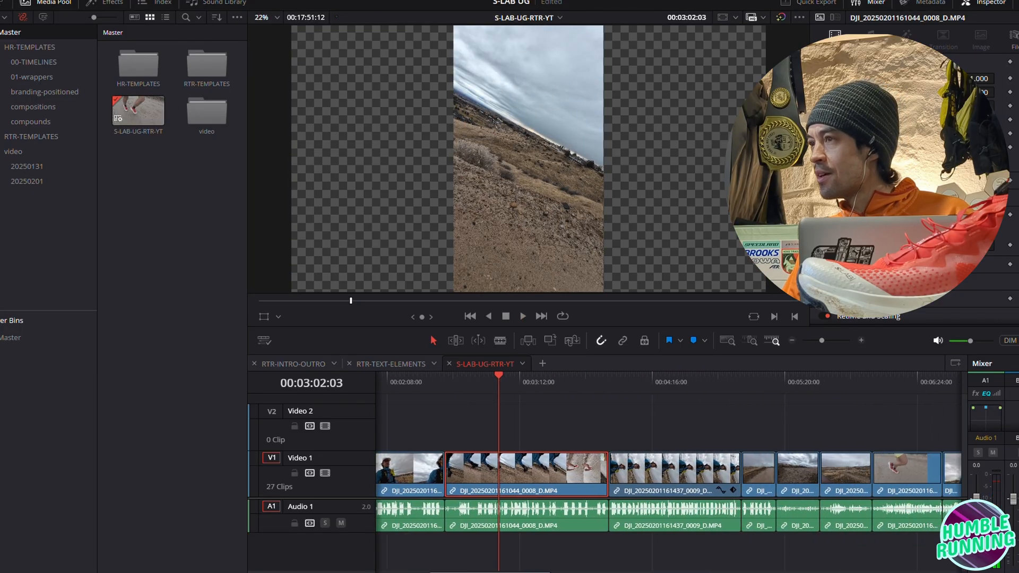
click(570, 380)
key(space)
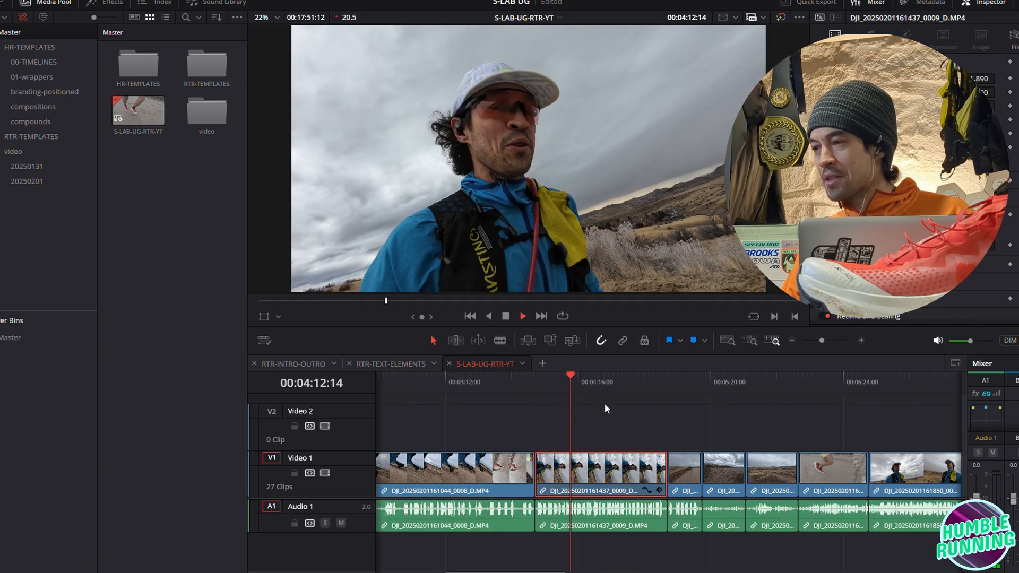
click(683, 380)
key(space)
click(732, 383)
click(755, 383)
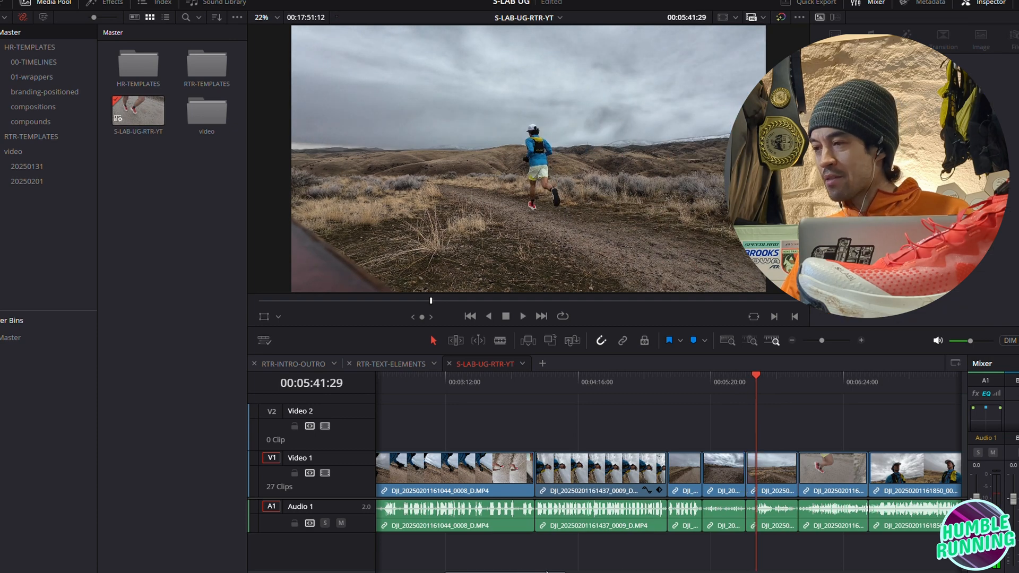
scroll(668, 472, right, 3)
scroll(598, 384, right, 1)
click(603, 378)
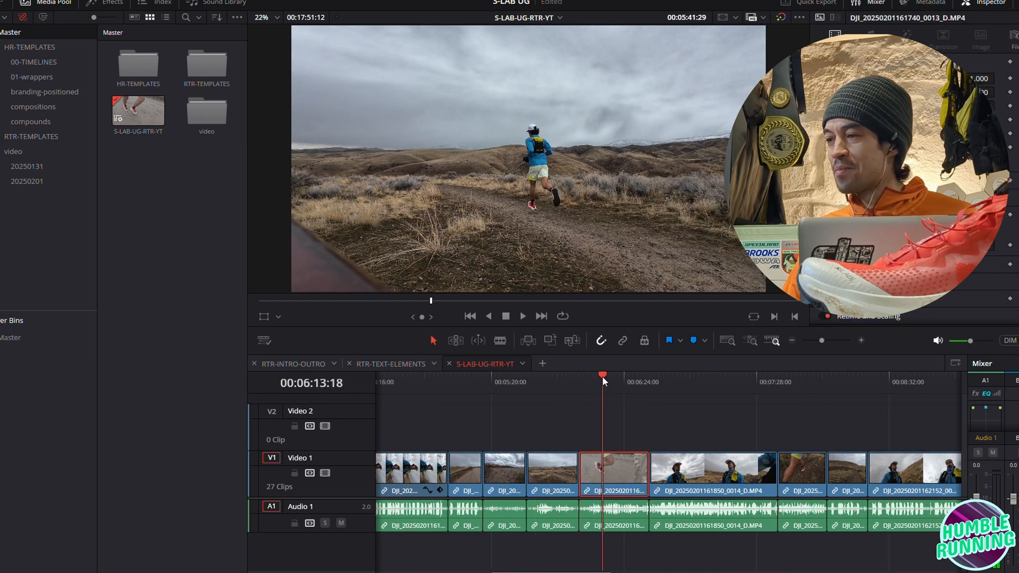
key(space)
key(space)
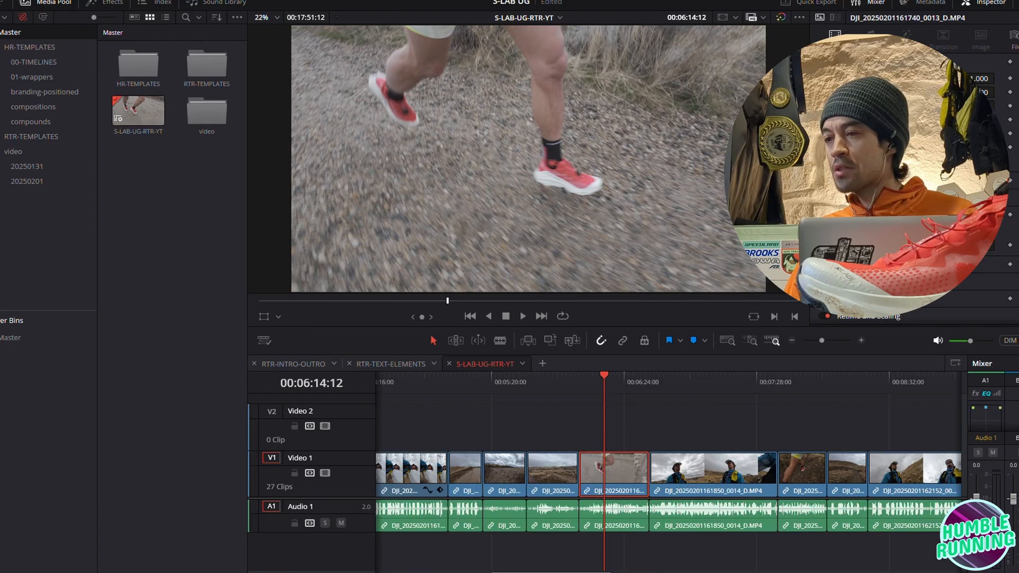
key(shift+6)
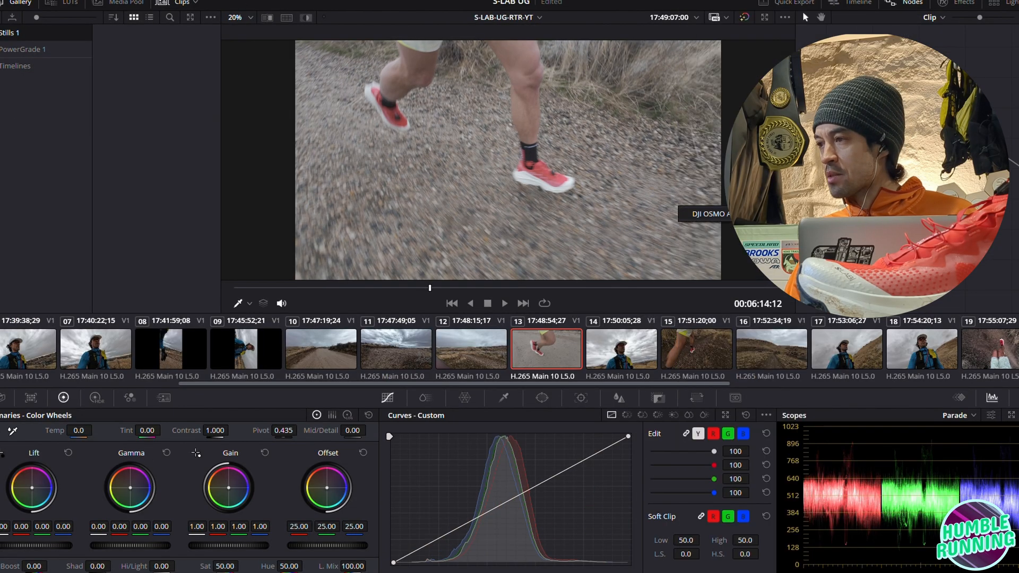
Examine the timeline clips between about 6:14 and 10:17 for flat, ungraded footage
key(shift+4)
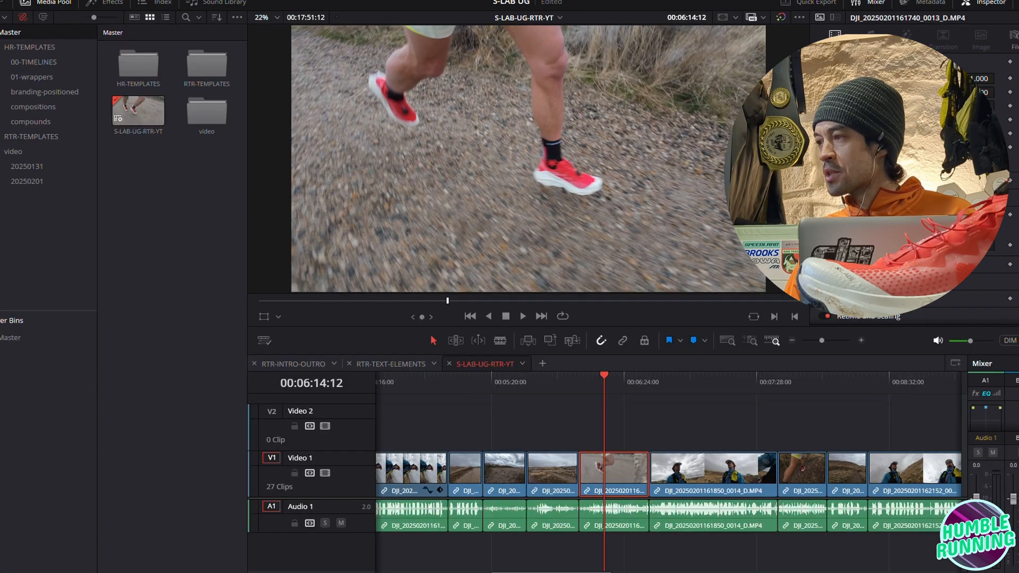
drag(562, 571, 593, 569)
click(550, 409)
click(655, 396)
click(697, 389)
click(759, 381)
drag(580, 572, 628, 571)
click(607, 381)
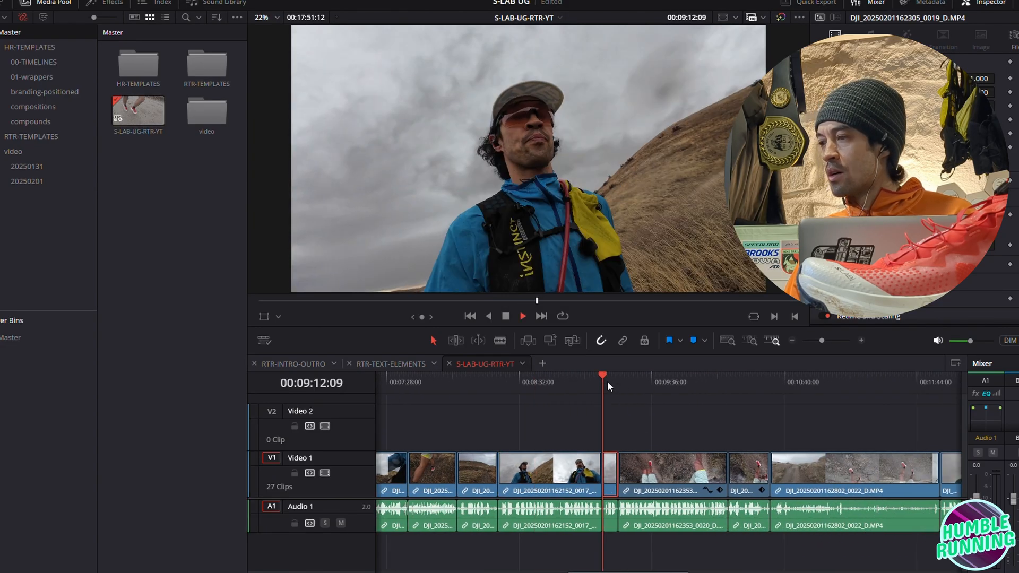
click(641, 379)
click(737, 382)
key(space)
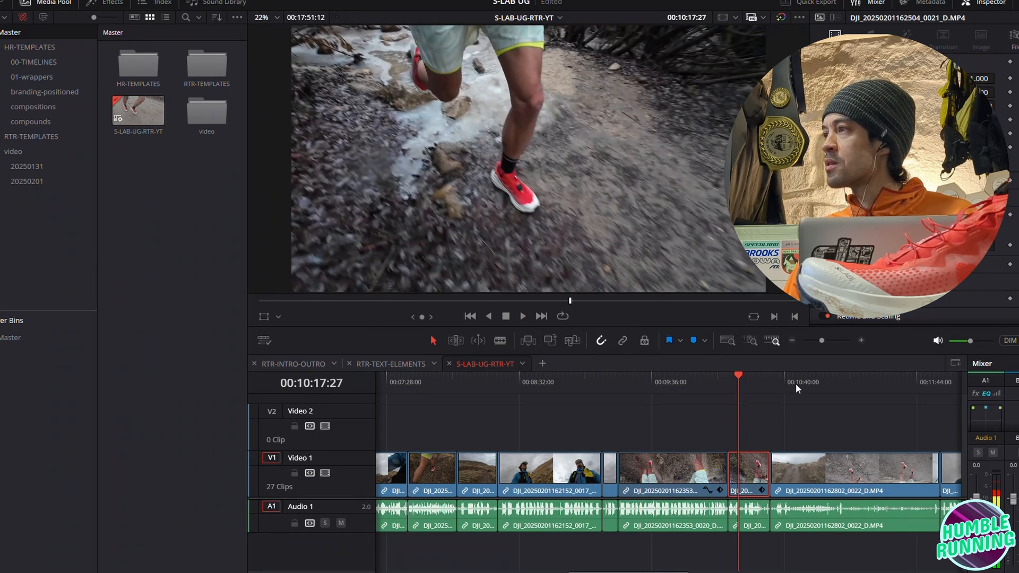
click(796, 382)
key(space)
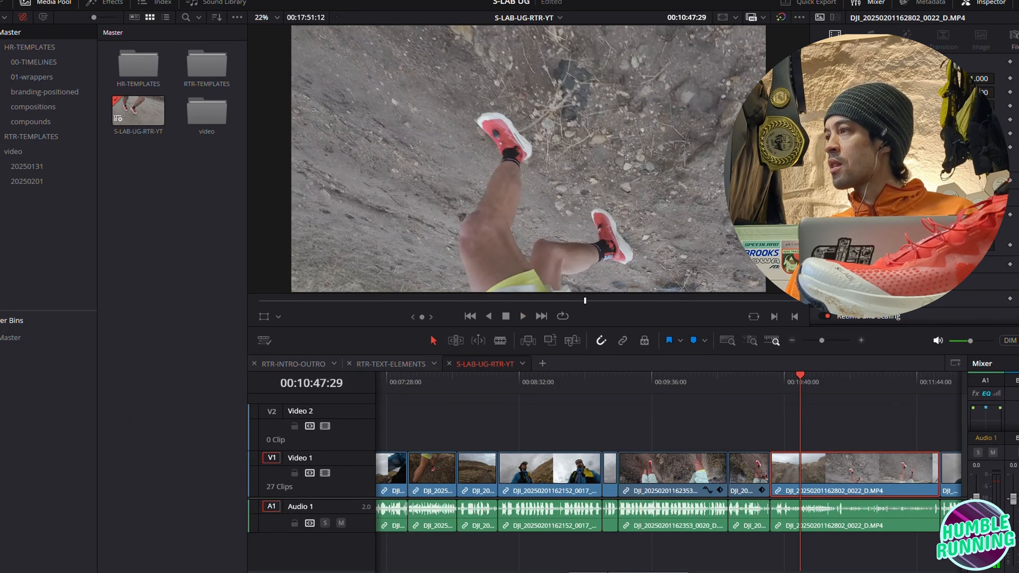
scroll(668, 472, right, 5)
key(shift+6)
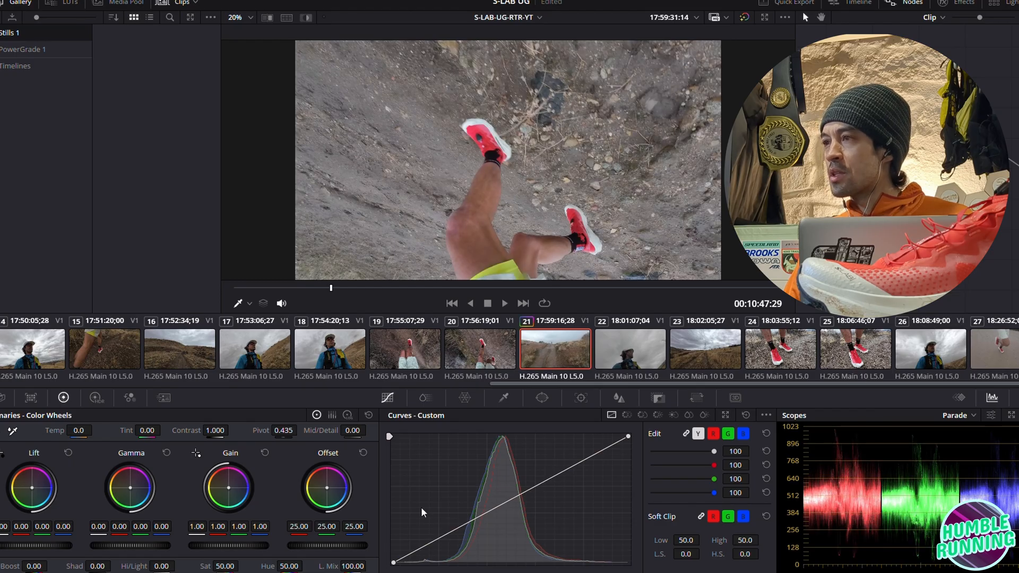
key(shift+4)
Examine the timeline clips between about 10:37 and 16:19 for more flat, ungraded footage
key(space)
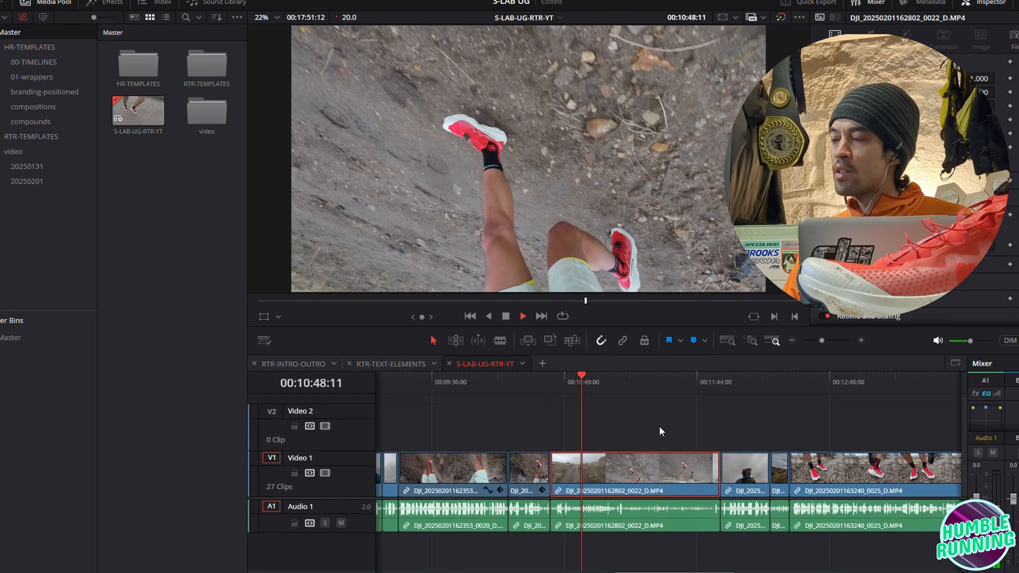
click(632, 380)
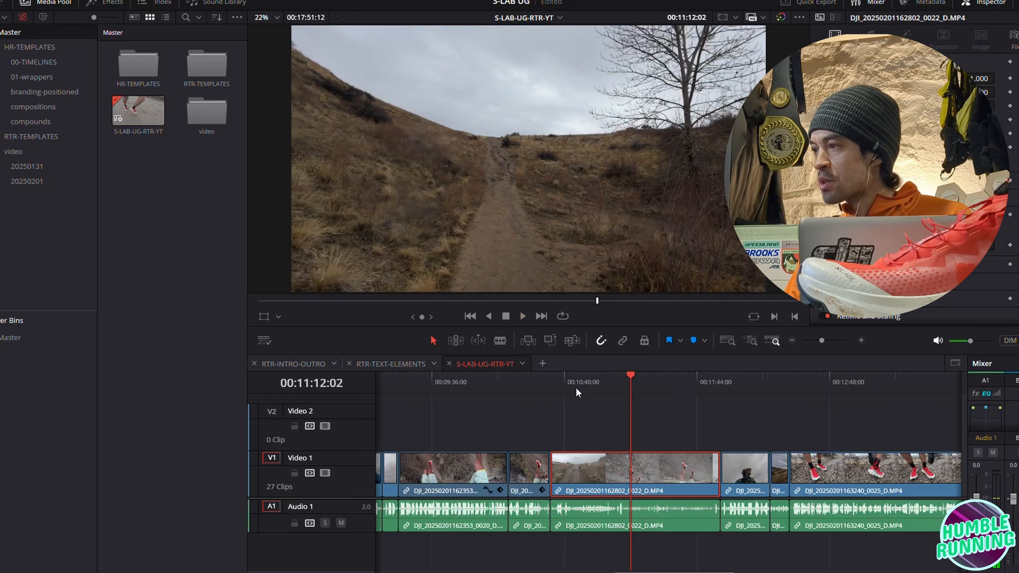
click(576, 387)
click(558, 384)
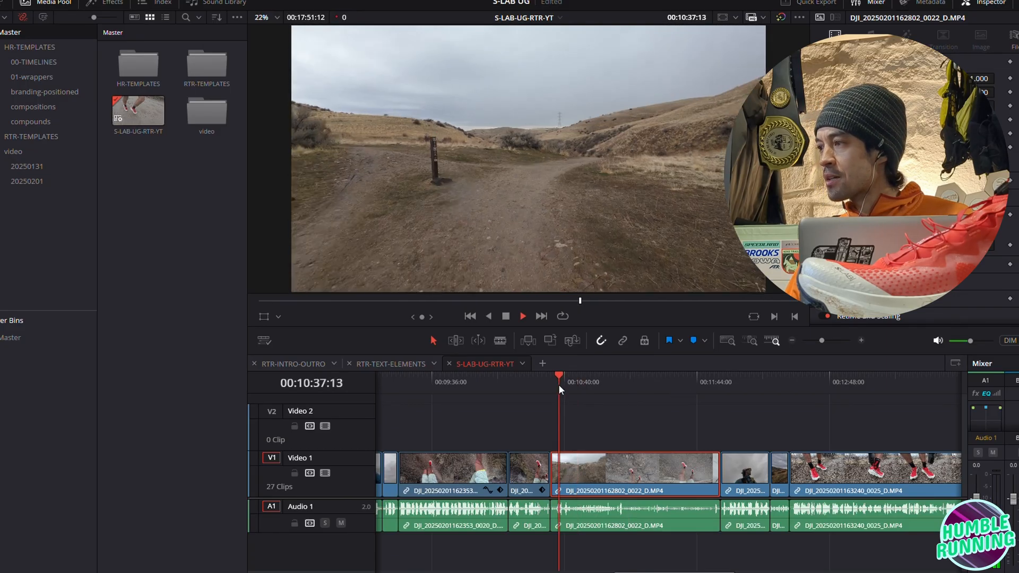
click(732, 381)
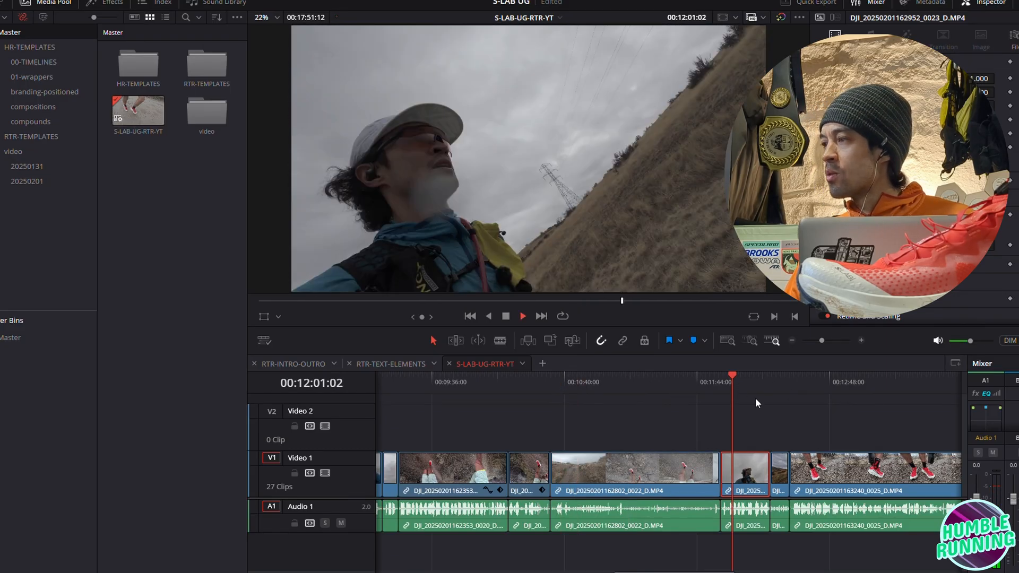
click(771, 382)
key(space)
click(828, 381)
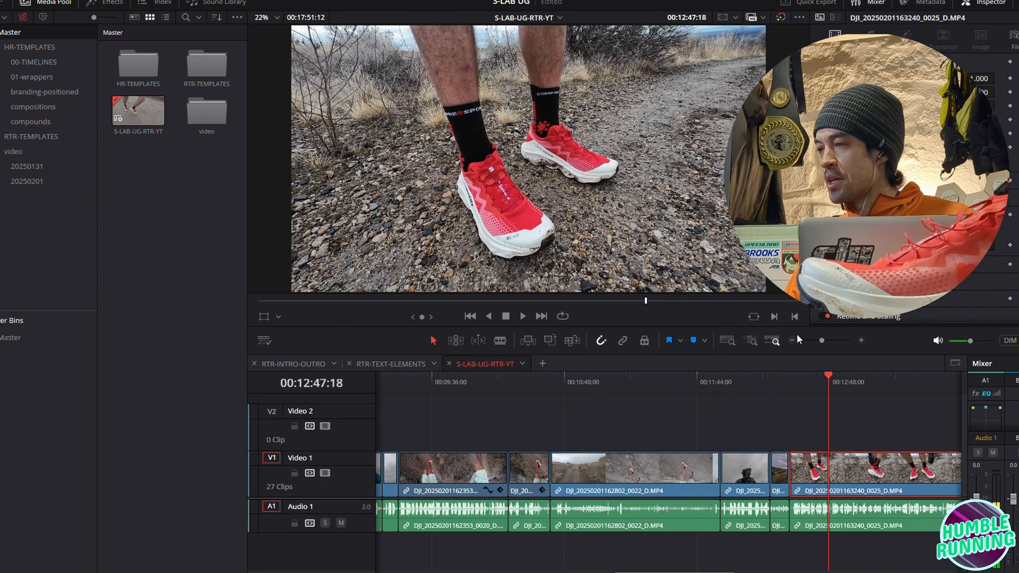
click(790, 340)
click(823, 381)
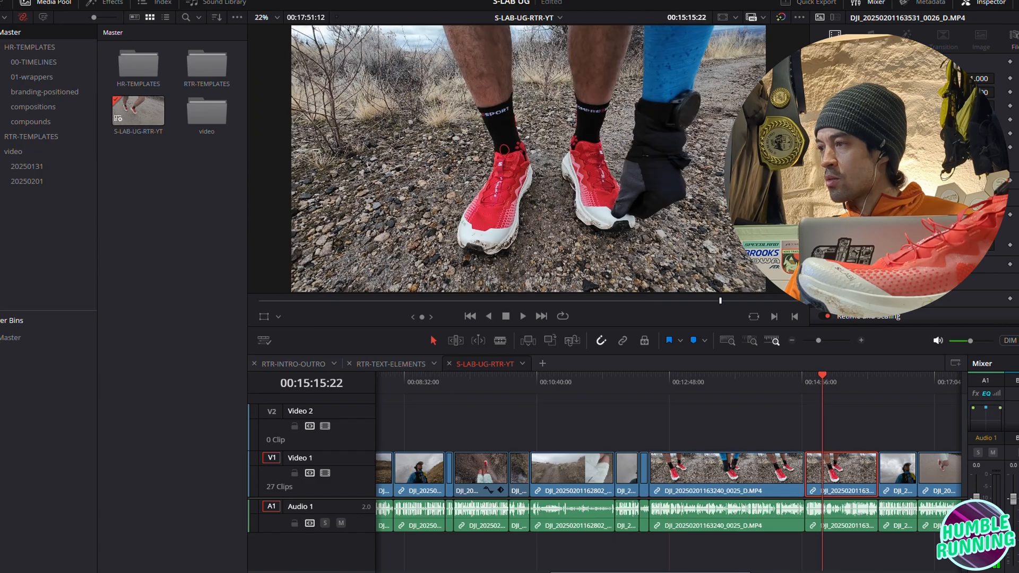
scroll(711, 564, right, 5)
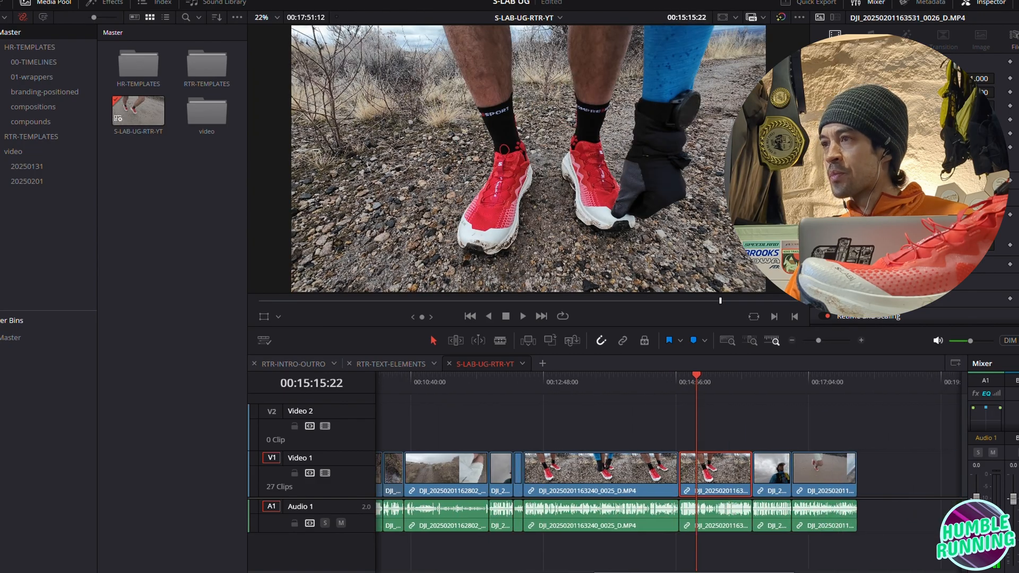
click(683, 378)
key(space)
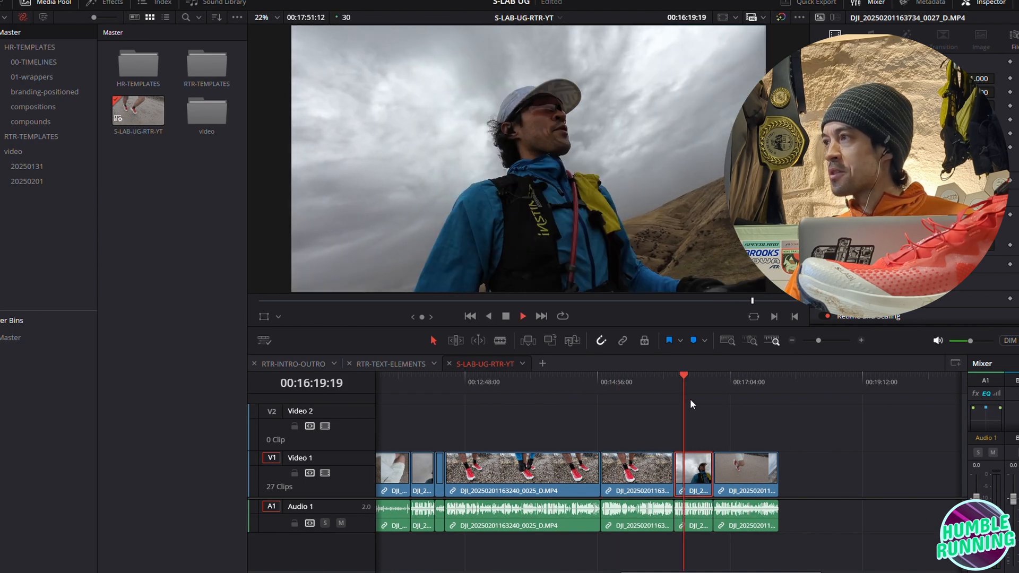
click(731, 376)
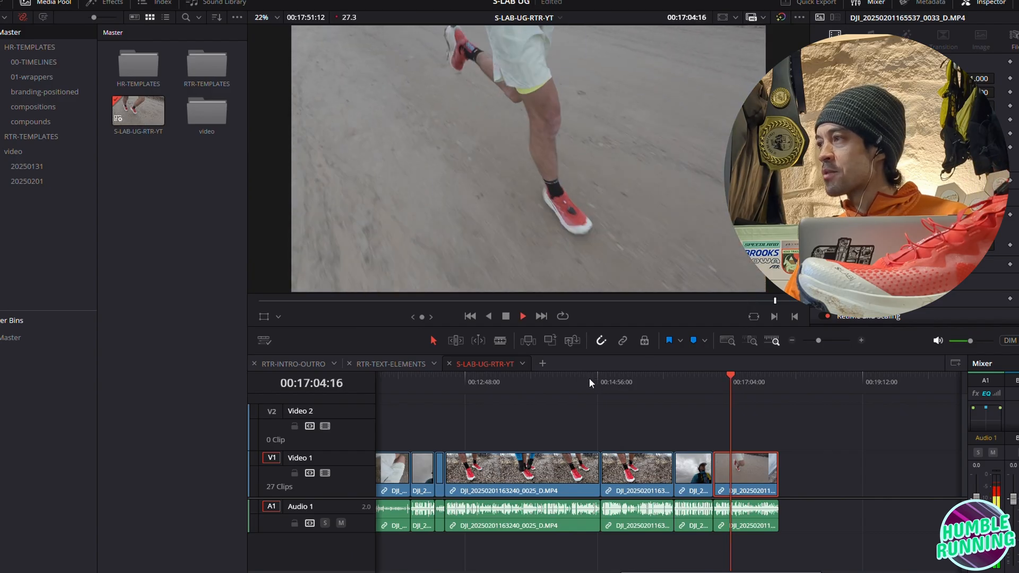
key(space)
key(shift+6)
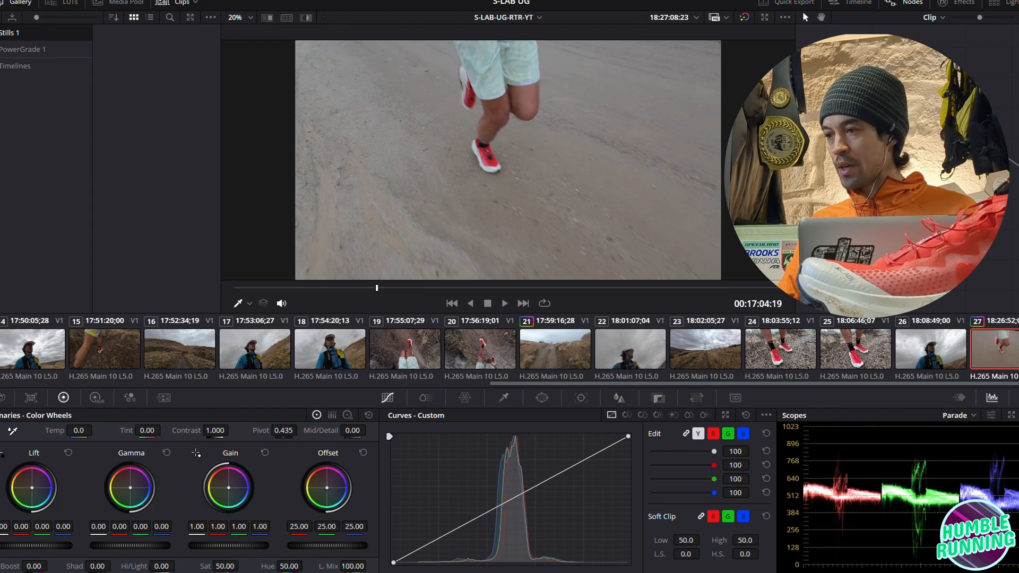
key(shift+4)
Look into the video bin of the media pool and its dated footage folders 20250131 and 20250201
drag(673, 571, 428, 567)
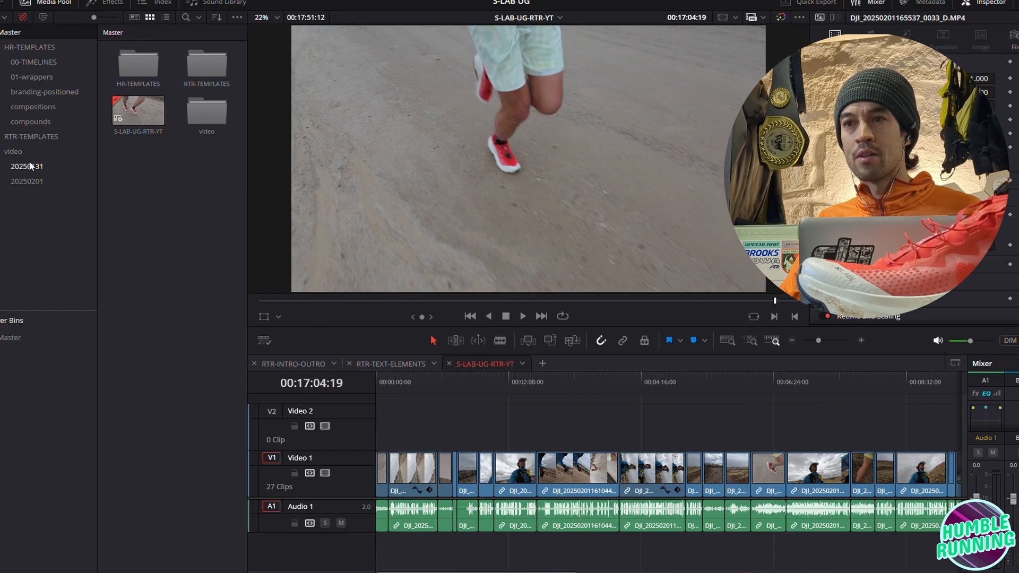
click(14, 151)
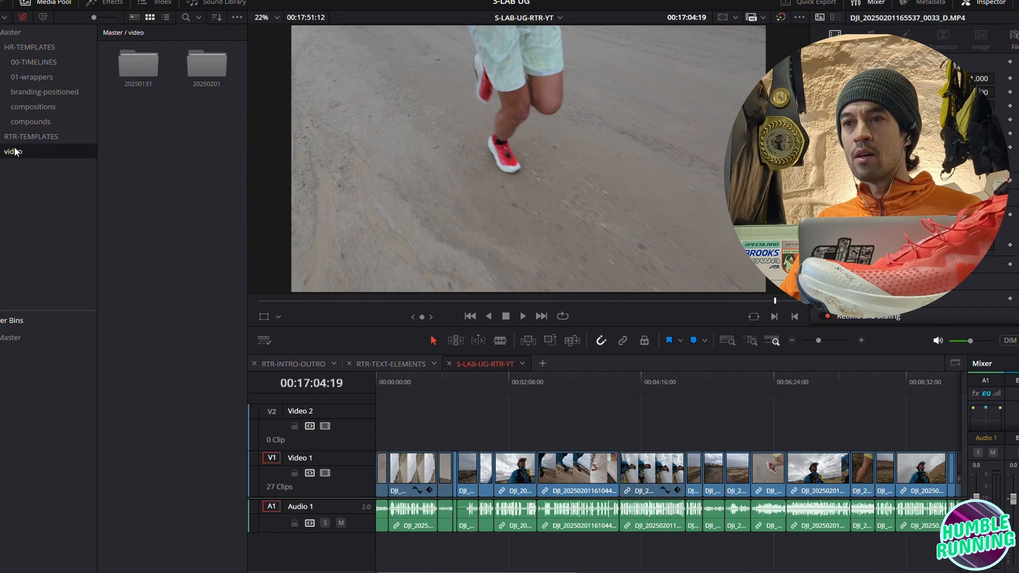
click(193, 68)
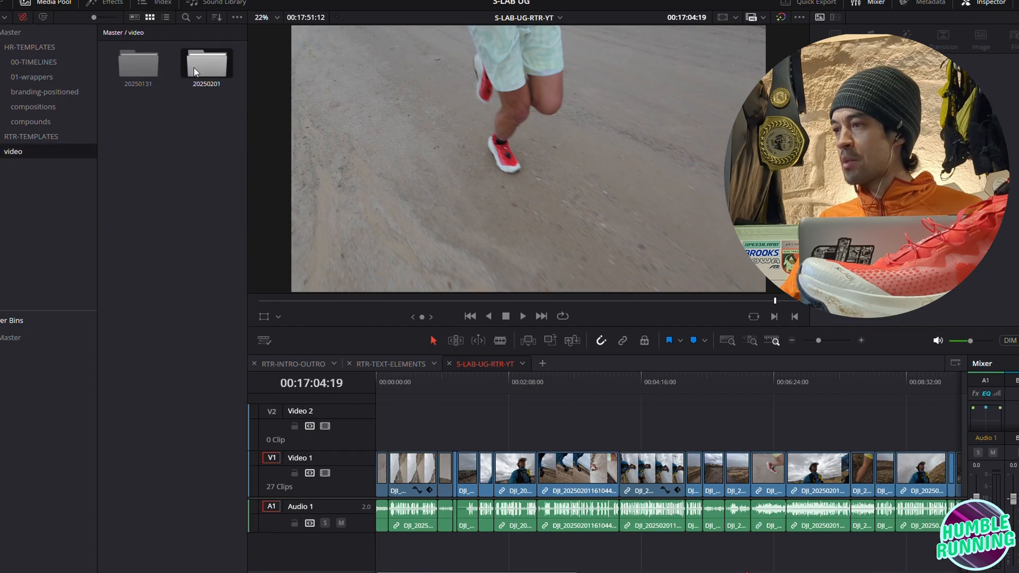
click(1, 154)
click(32, 180)
click(27, 150)
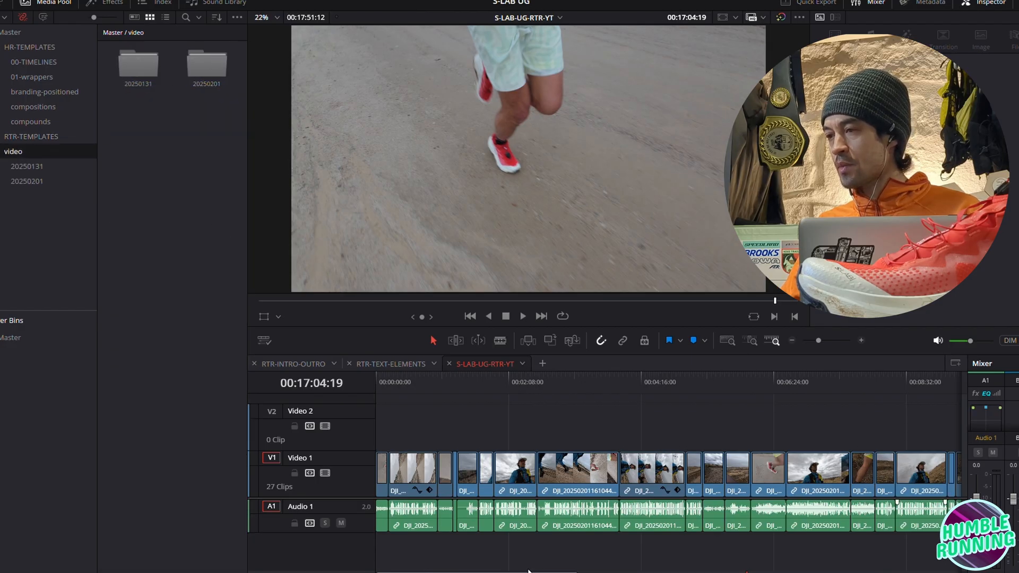
Inspect the timeline's full extent, moving the playhead to the end of the last clip and back to 00:00:00:00
key(ctrl+equal)
key(ctrl+equal)
key(ctrl+equal)
key(ctrl+equal)
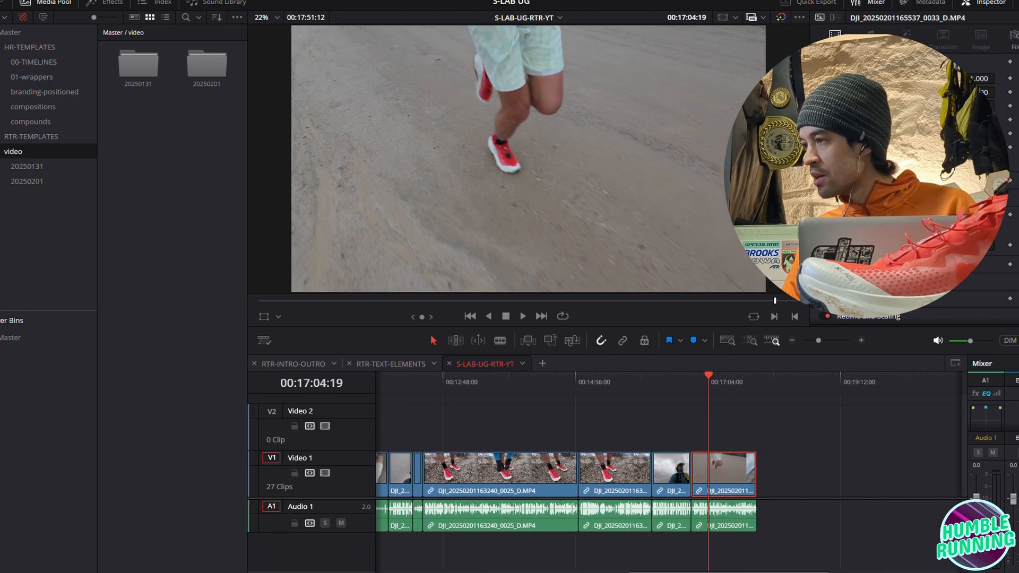
scroll(669, 473, left, 10)
scroll(885, 397, right, 10)
click(776, 389)
click(802, 373)
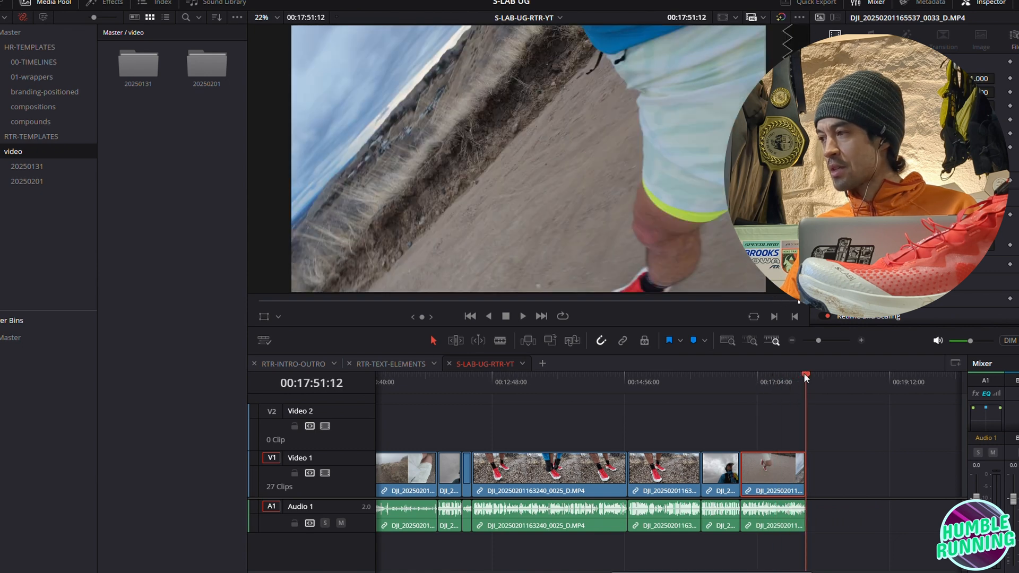
drag(803, 373, 342, 390)
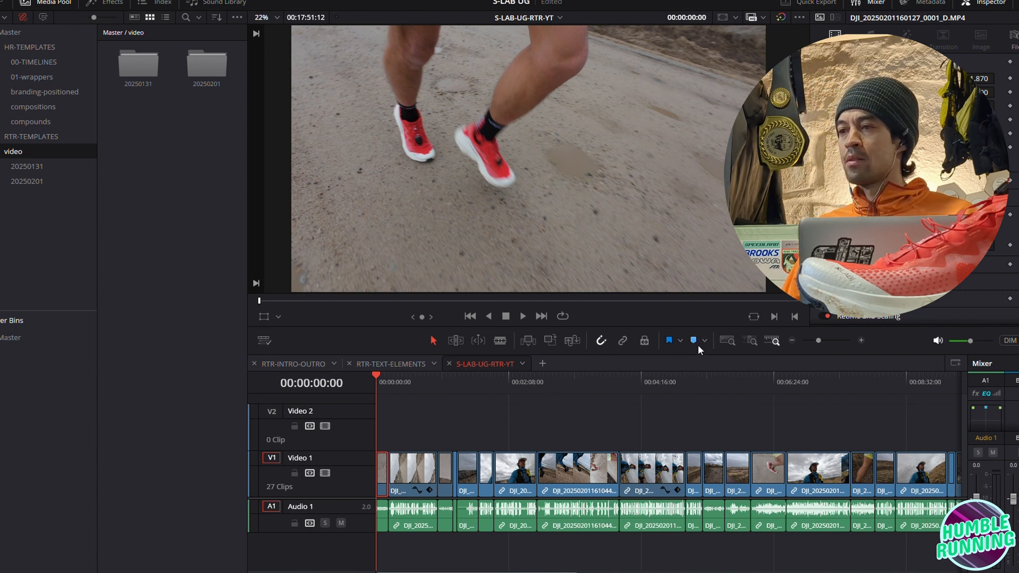
key(space)
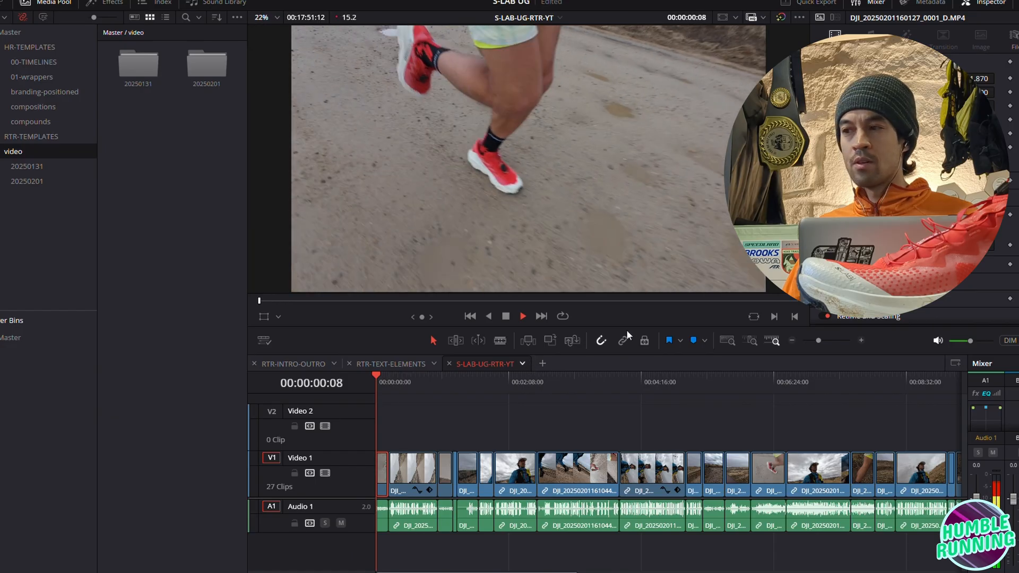
click(861, 340)
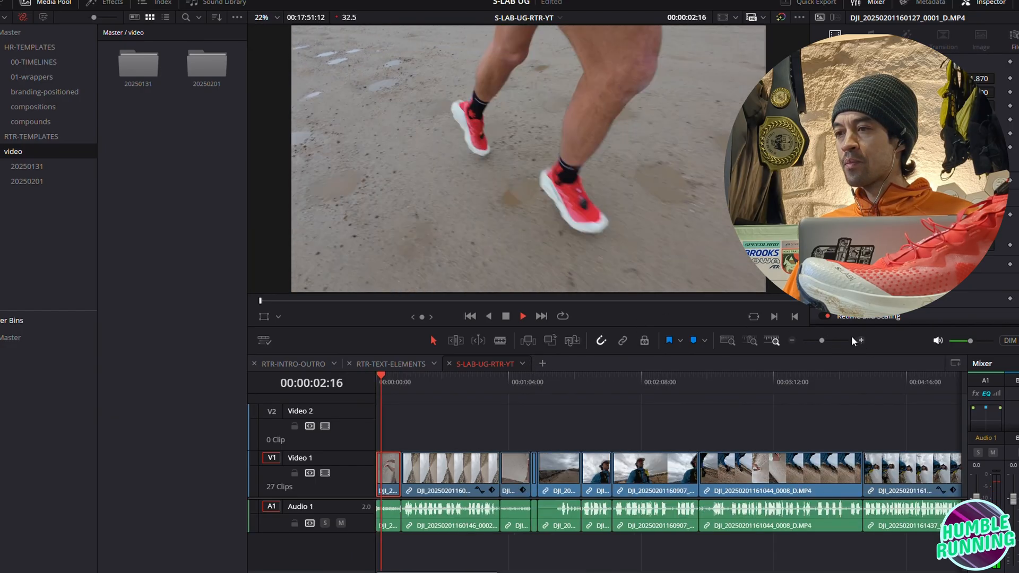
key(space)
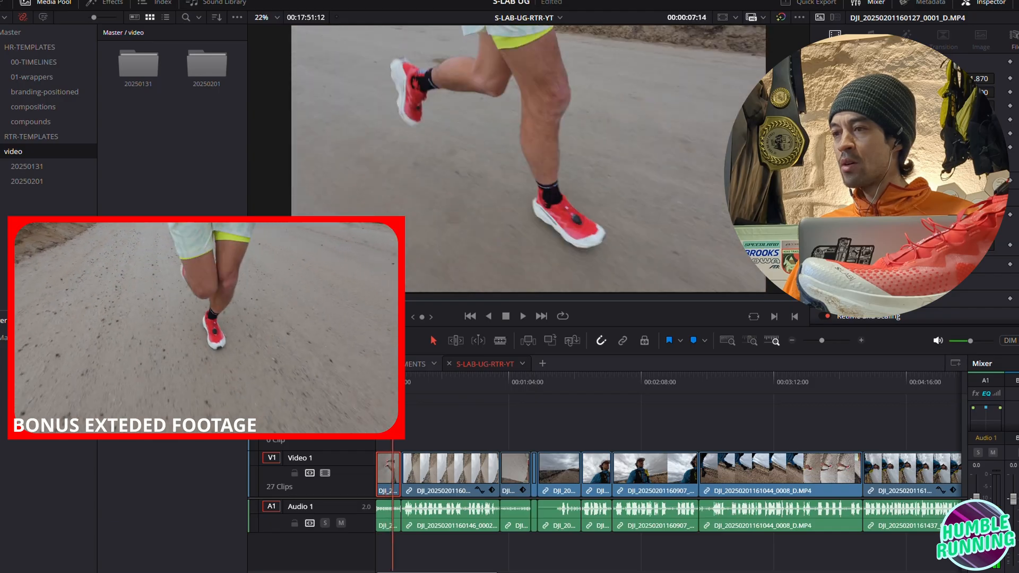
key(Home)
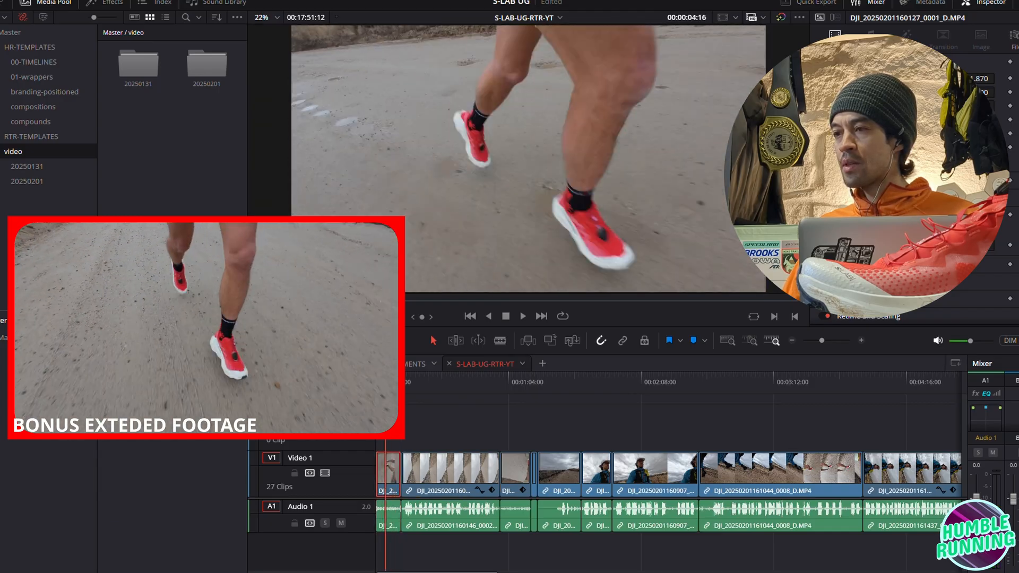
drag(385, 382, 383, 382)
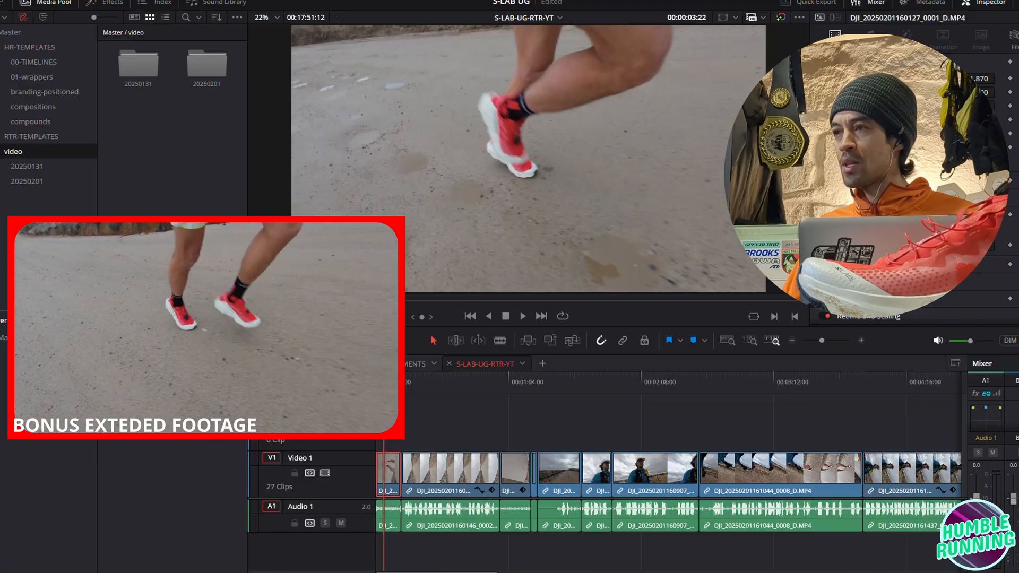
key(space)
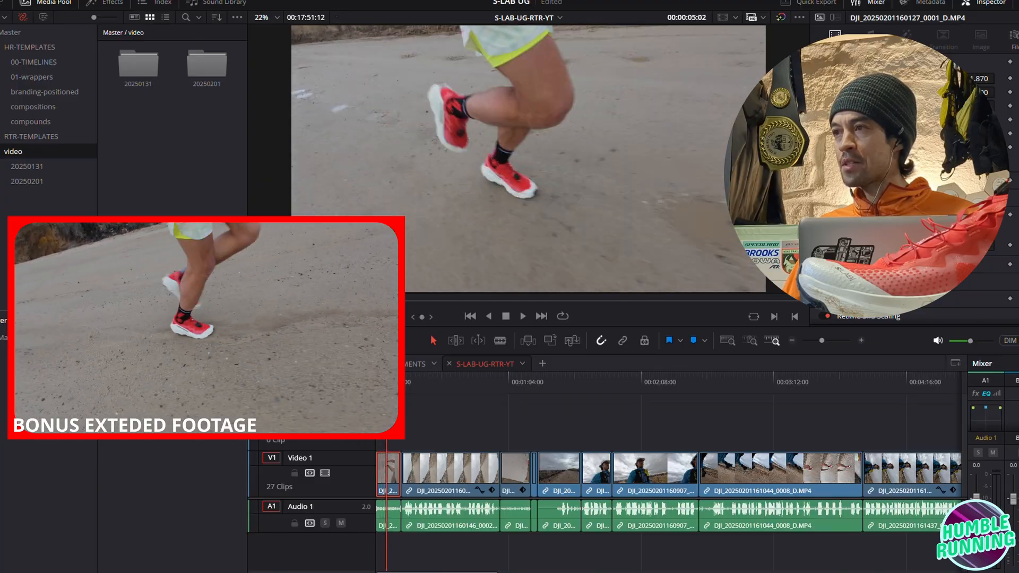
drag(386, 382, 376, 383)
key(space)
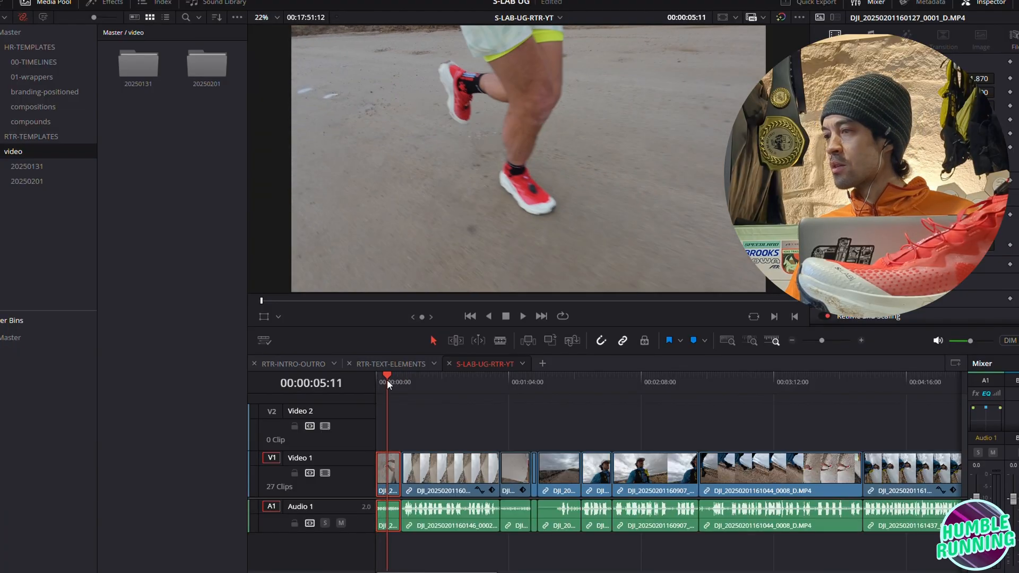
key(ctrl+shift+])
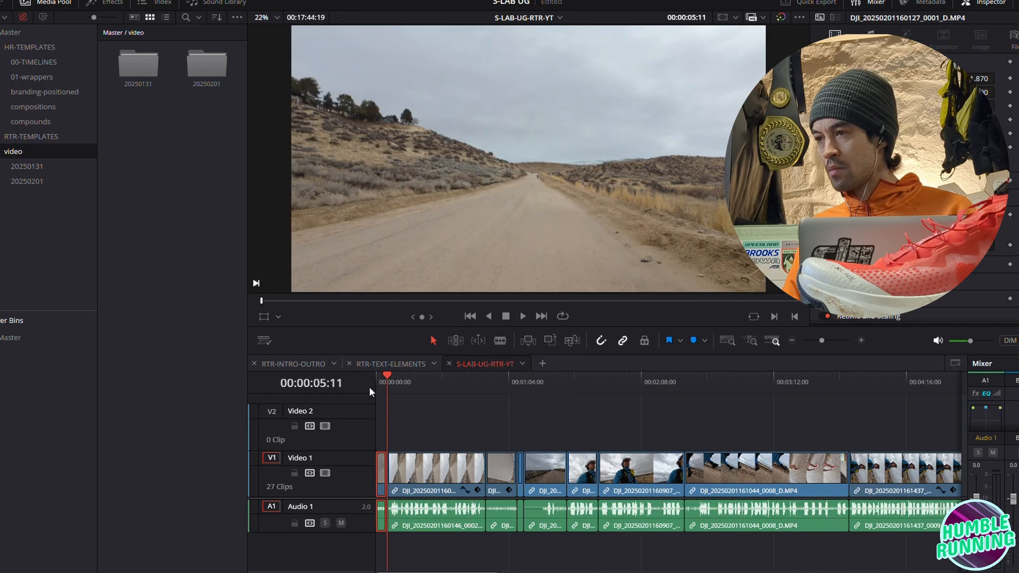
key(space)
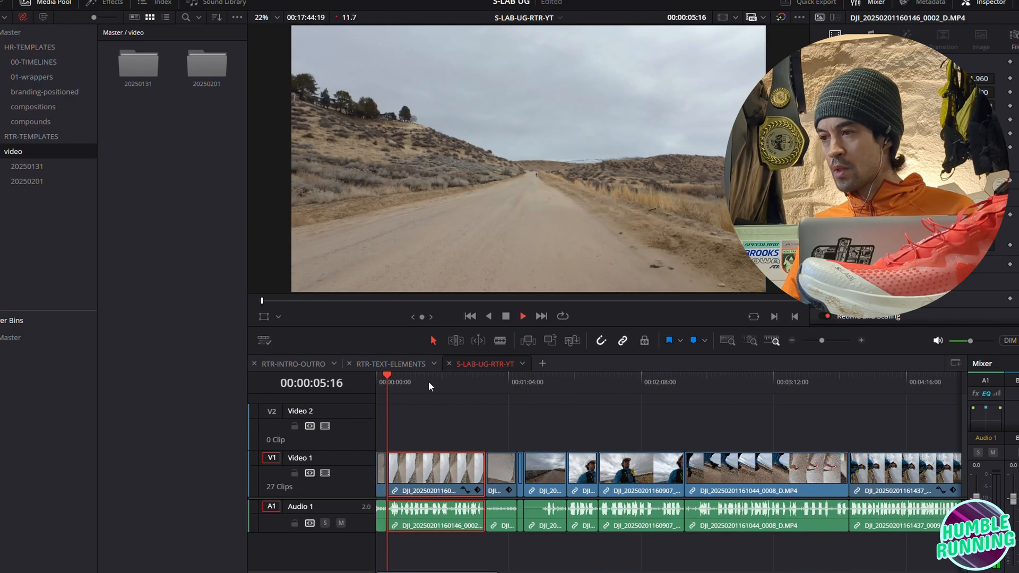
click(861, 341)
click(861, 341)
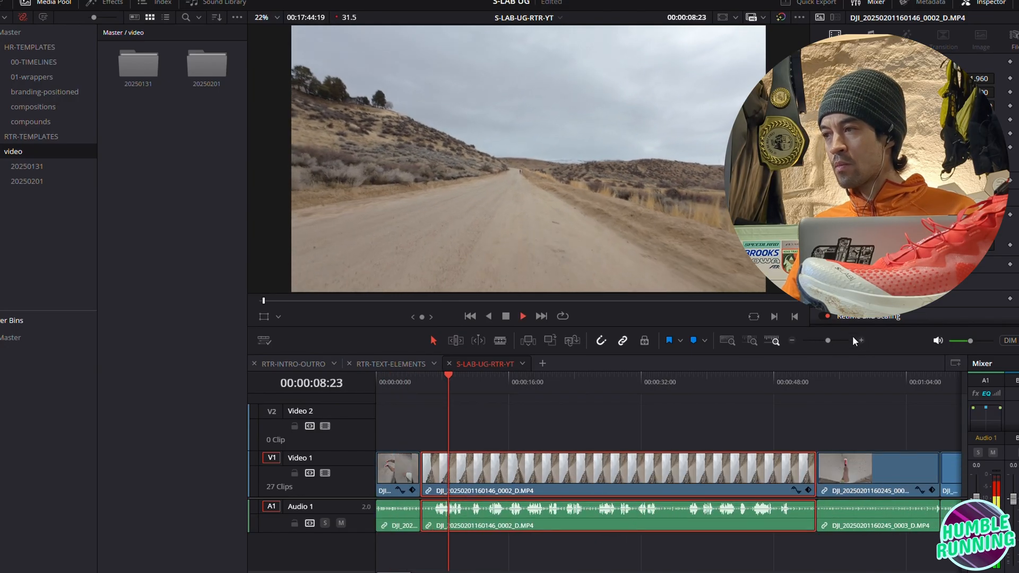
drag(456, 374, 433, 377)
key(ctrl+shift+[)
key(space)
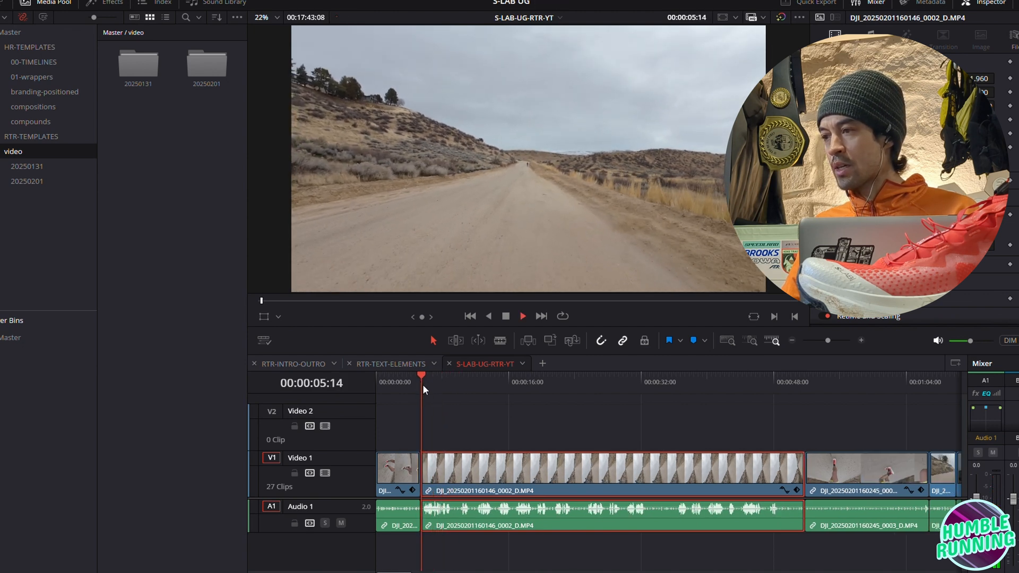
key(space)
Ripple-trim about nine more frames from the second clip's start, just ahead of the speech, and play the new cut
click(861, 340)
click(862, 340)
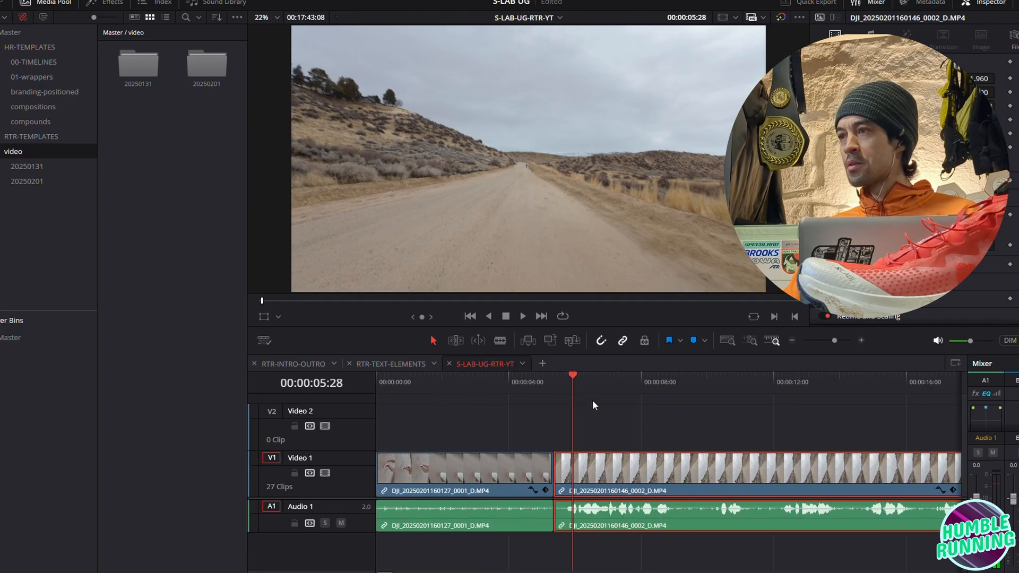
drag(572, 373, 564, 376)
key(Up)
key(space)
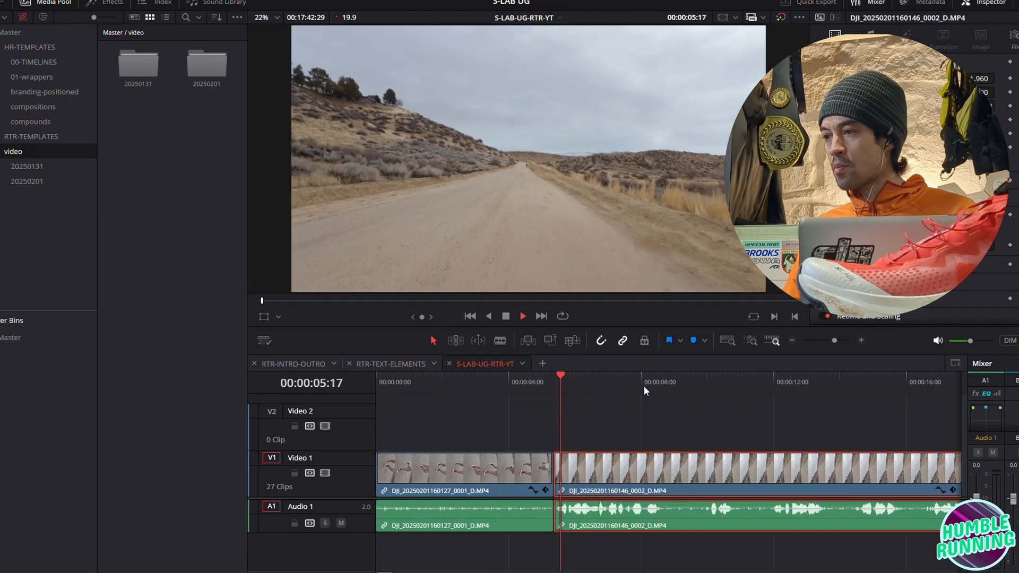
key(ctrl+shift+])
key(space)
key(ctrl+z)
Split the second clip at about 00:00:08:23, ripple-trim a little over one second from the following part's start, and play the cut
click(553, 379)
key(space)
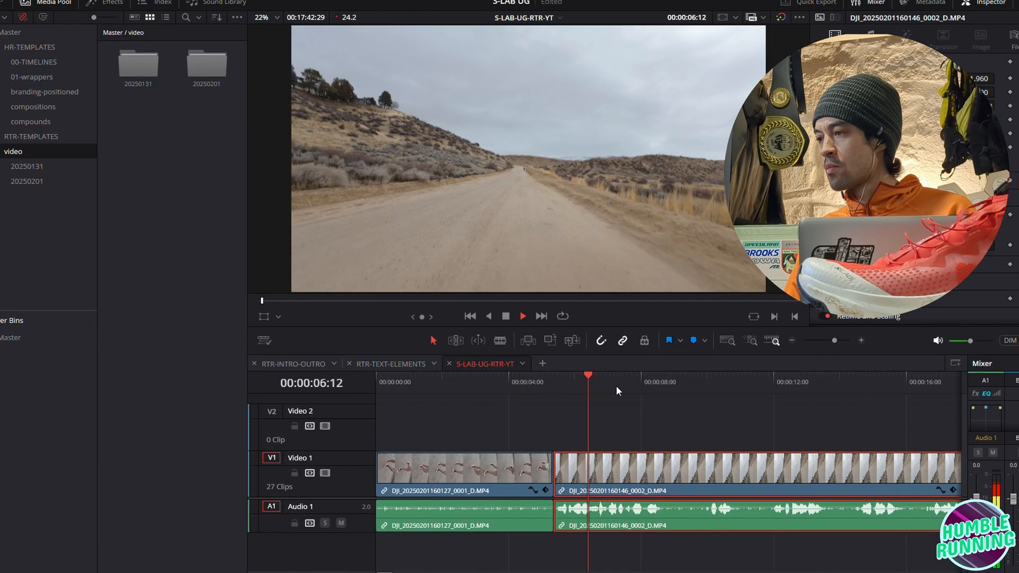
key(space)
key(ctrl+b)
key(space)
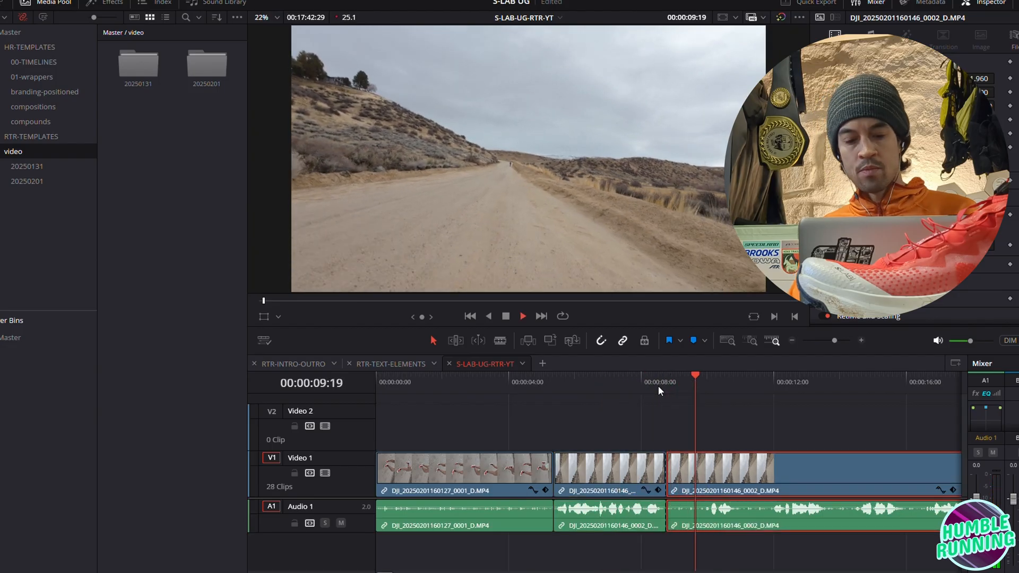
key(Up)
key(space)
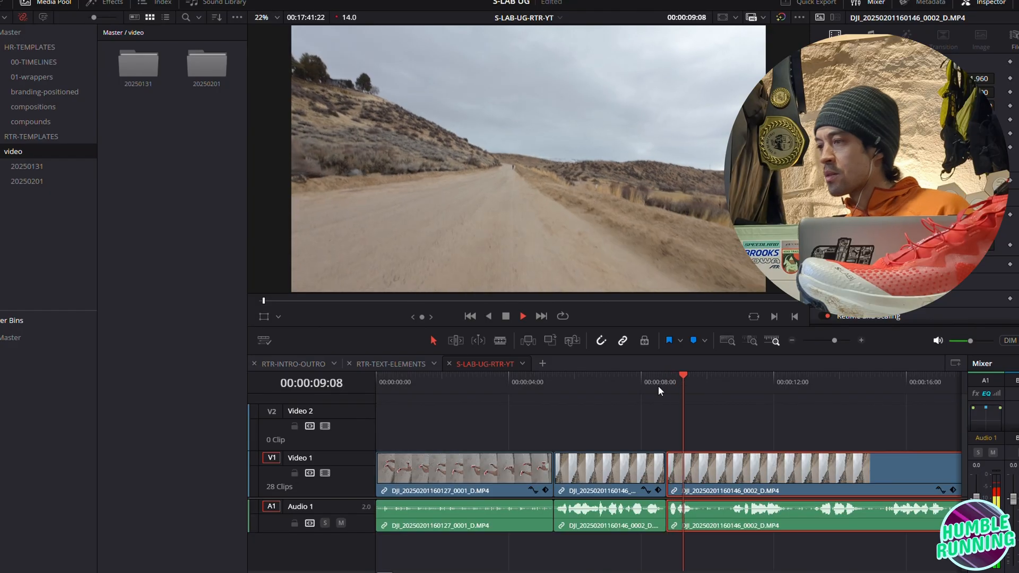
Split the clip again at about 00:00:09:27, ripple-trim the remaining part's start by about 18 frames, and play the new cut
key(space)
key(ctrl+b)
key(space)
key(space)
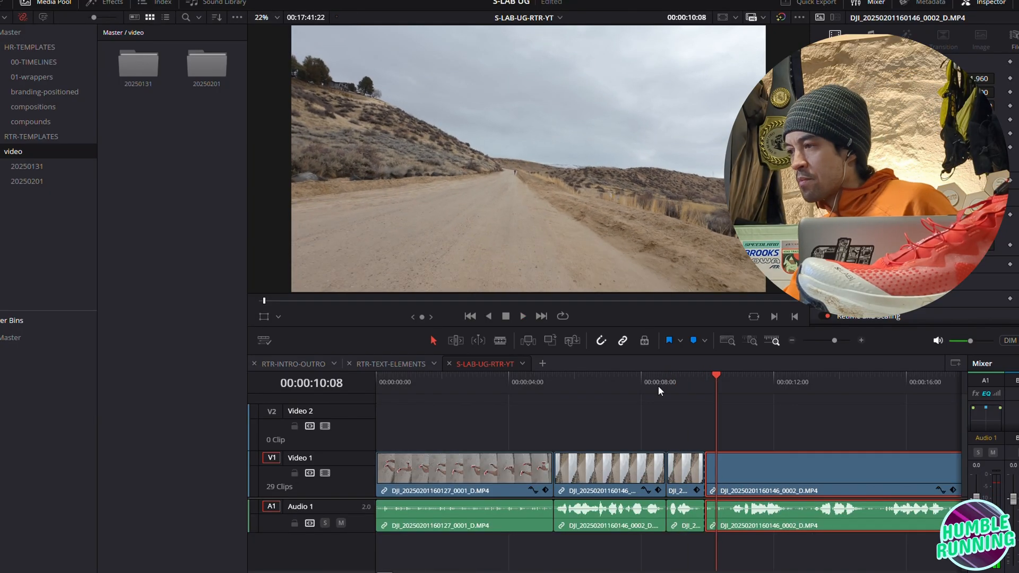
key(space)
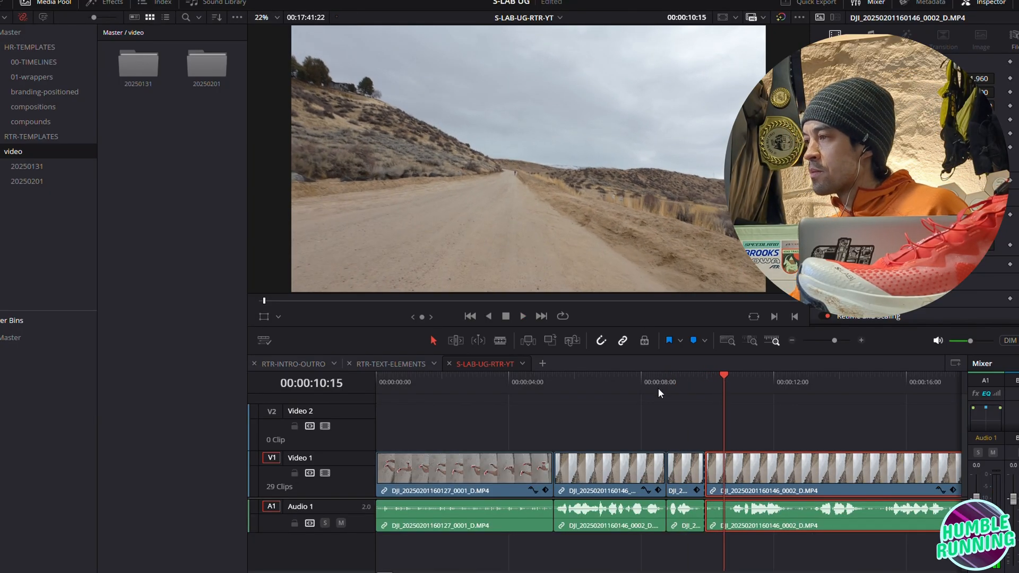
key(Up)
key(space)
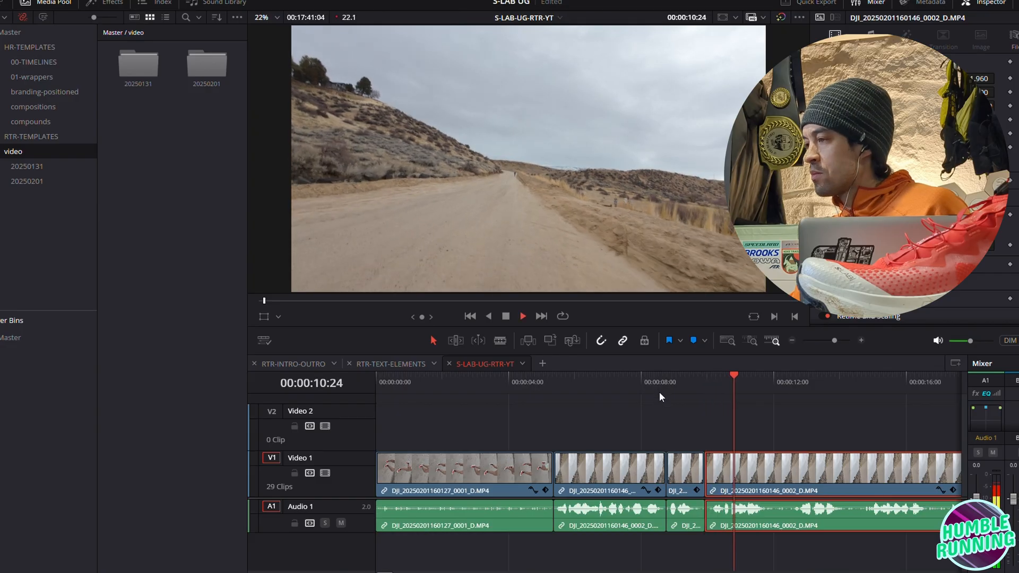
Split the road clip just after 00:00:21, at the end of the spoken passage, and ripple-trim about 1.4 seconds from the following part's start
click(789, 340)
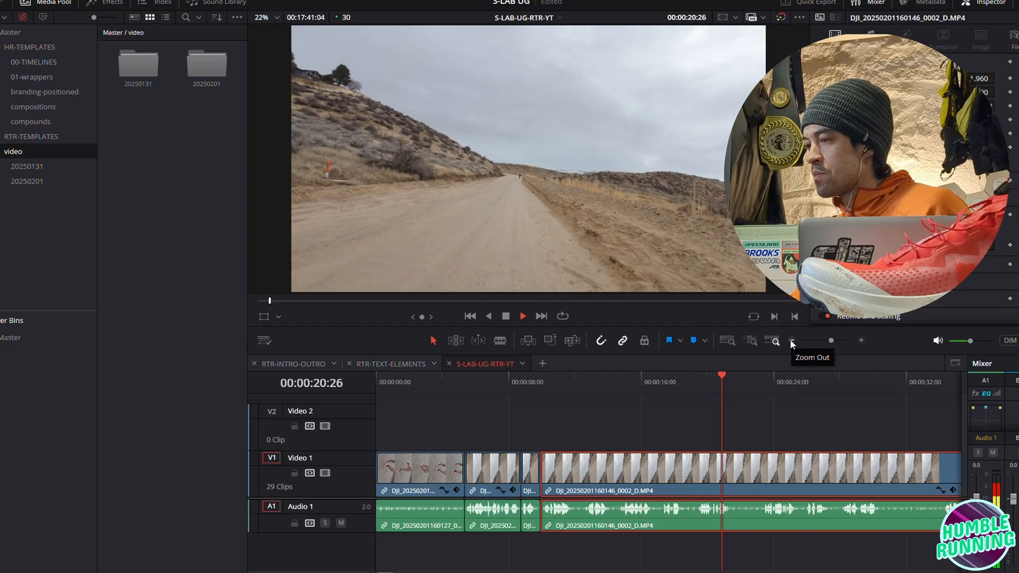
key(ctrl+b)
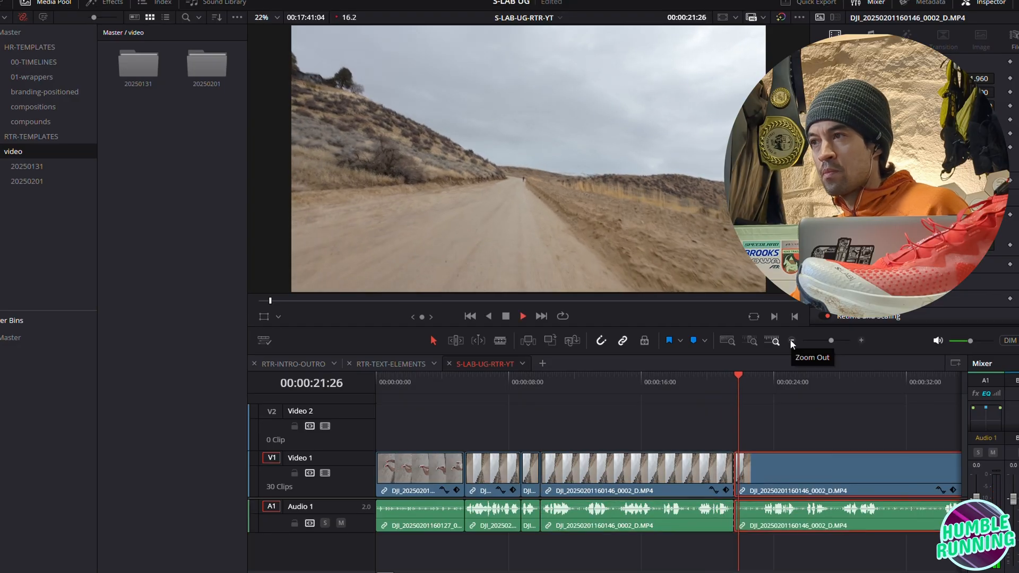
key(Up)
key(space)
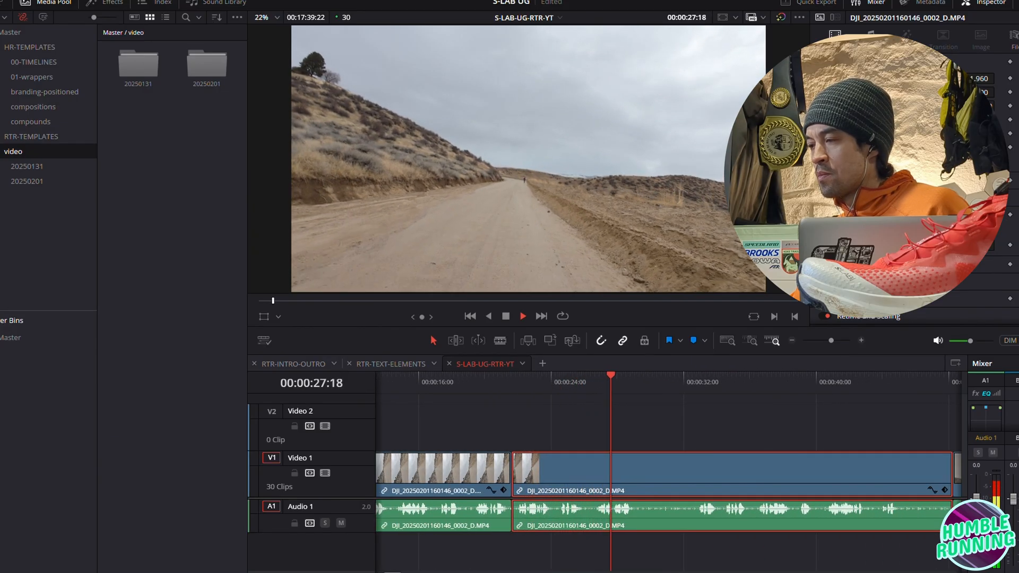
Split the road clip at 00:00:29:02, ripple-trim about 3.6 seconds of silence from the next part's start, and play on
key(space)
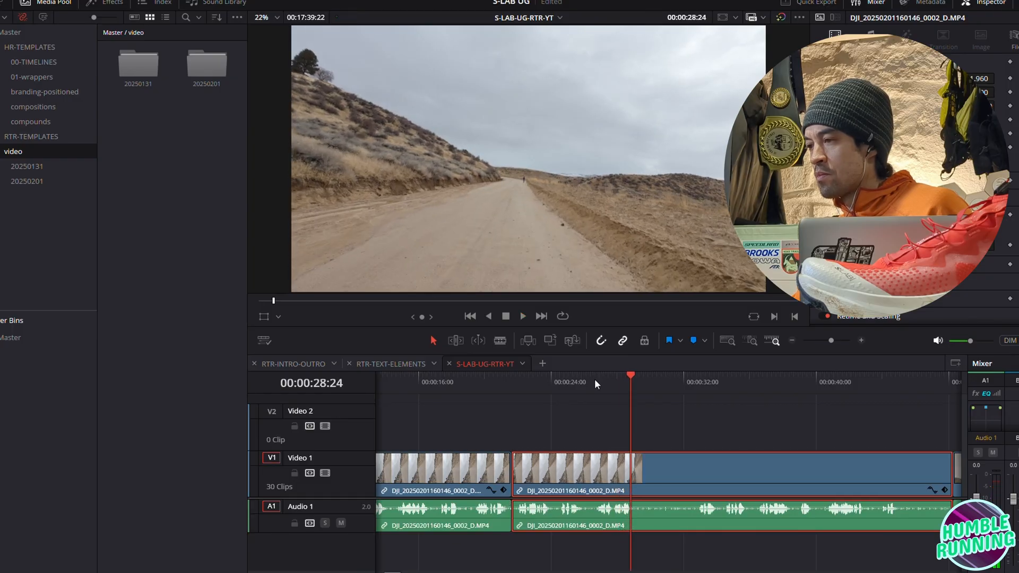
key(ctrl+b)
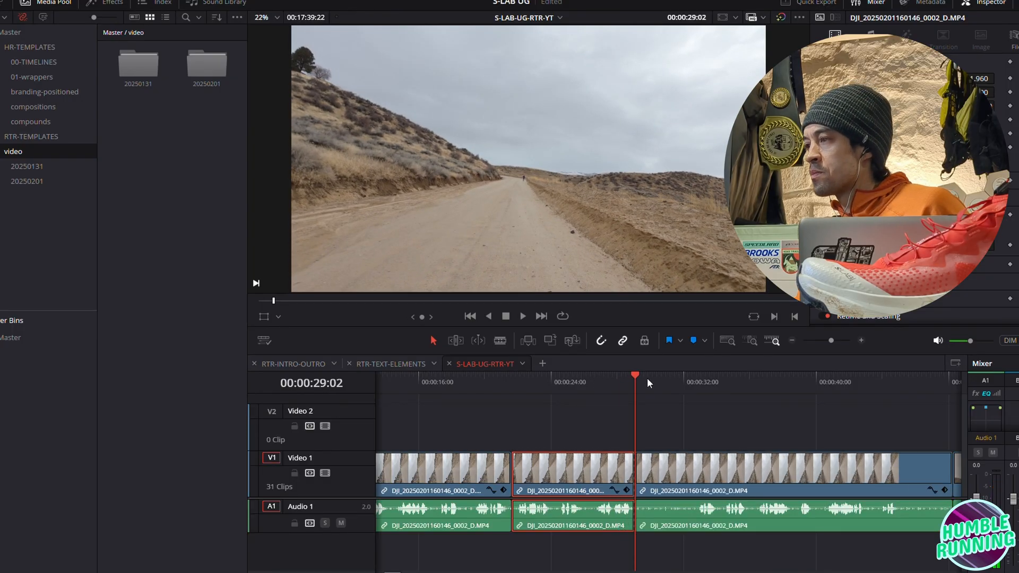
drag(637, 377, 695, 384)
key(ctrl+shift+bracketleft)
key(space)
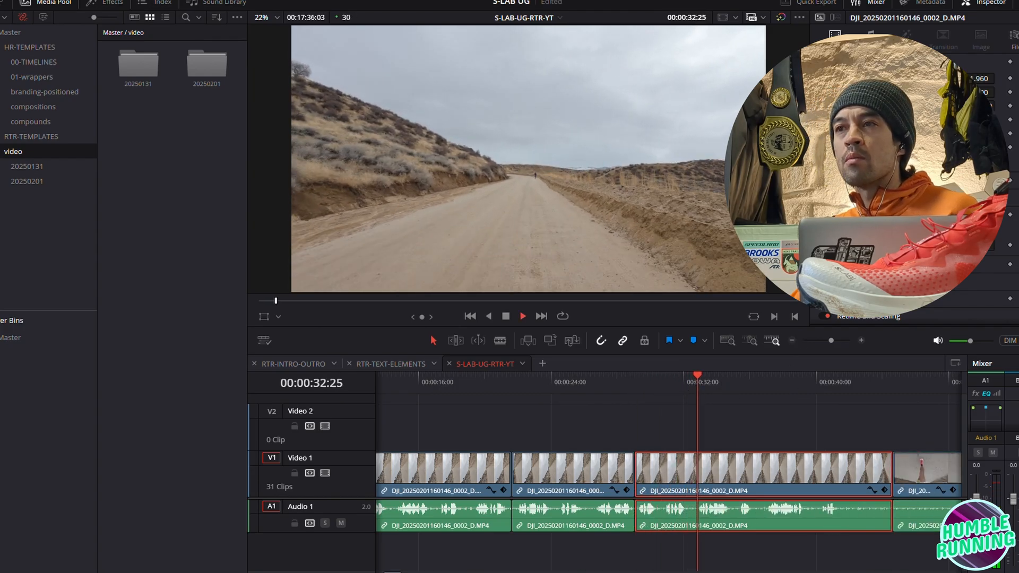
Stop playback at 00:00:35:07 and open the 20250131 bin of snowy-trail footage
key(space)
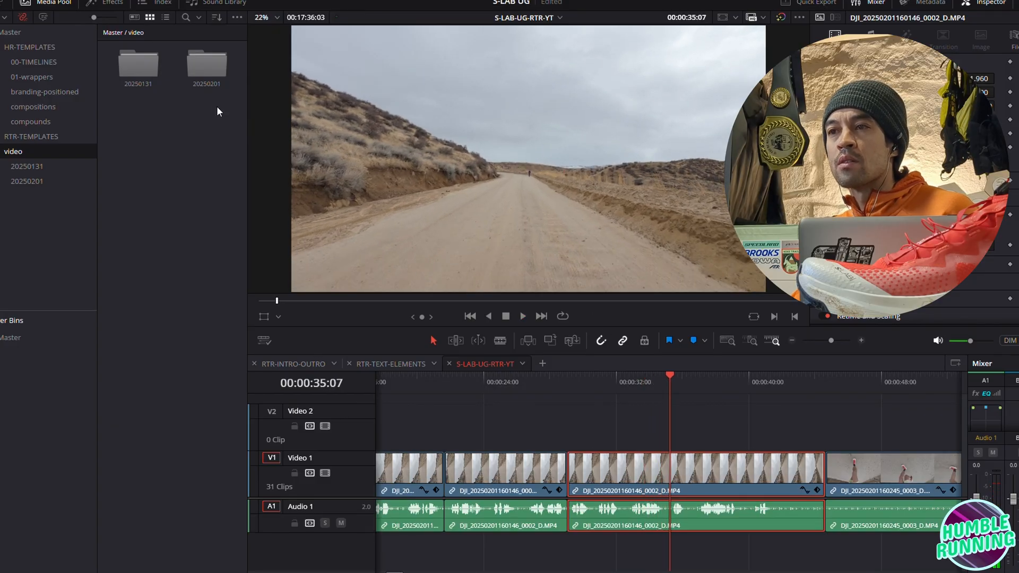
double_click(136, 79)
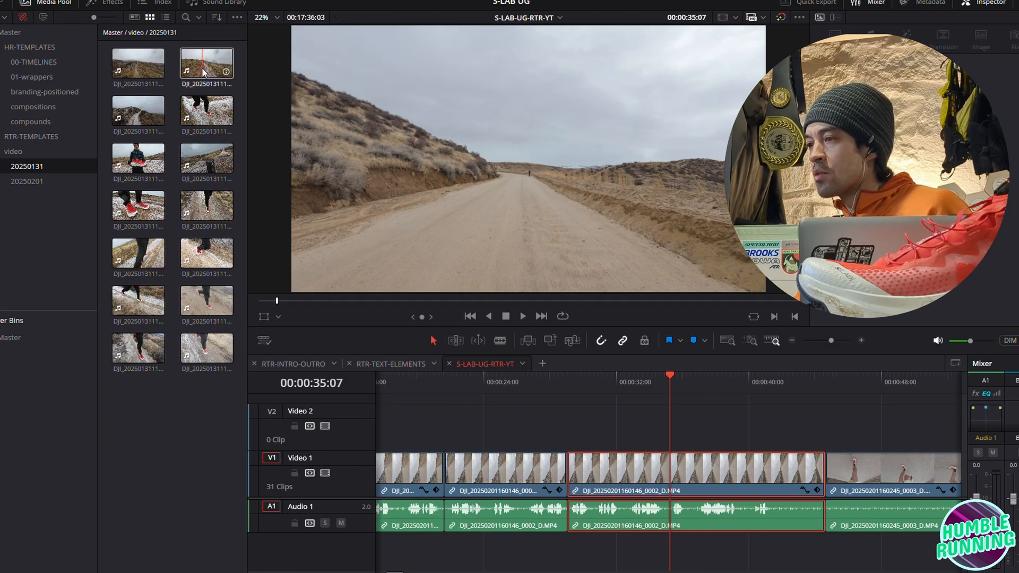
drag(202, 118, 611, 409)
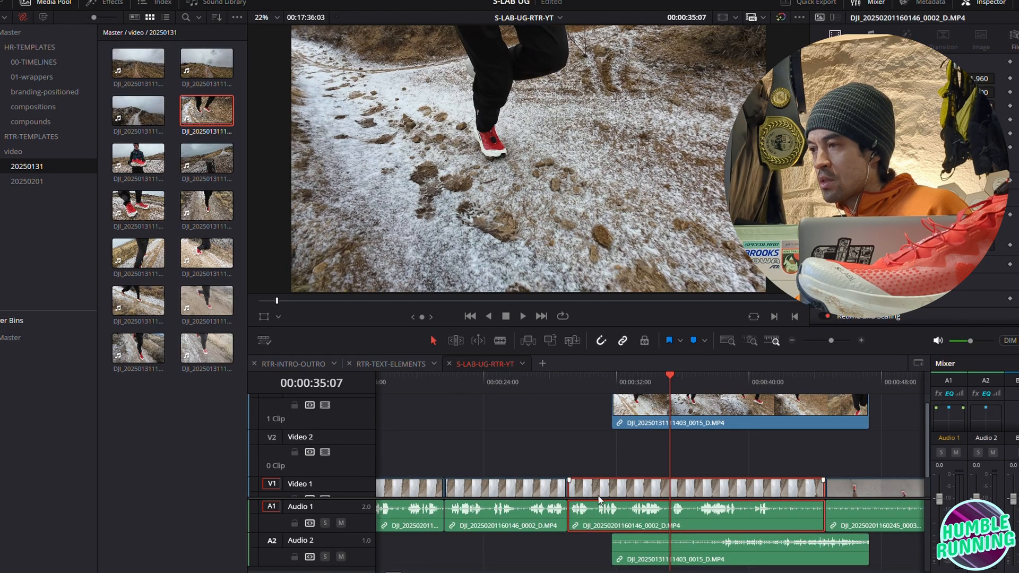
scroll(627, 474, down, 2)
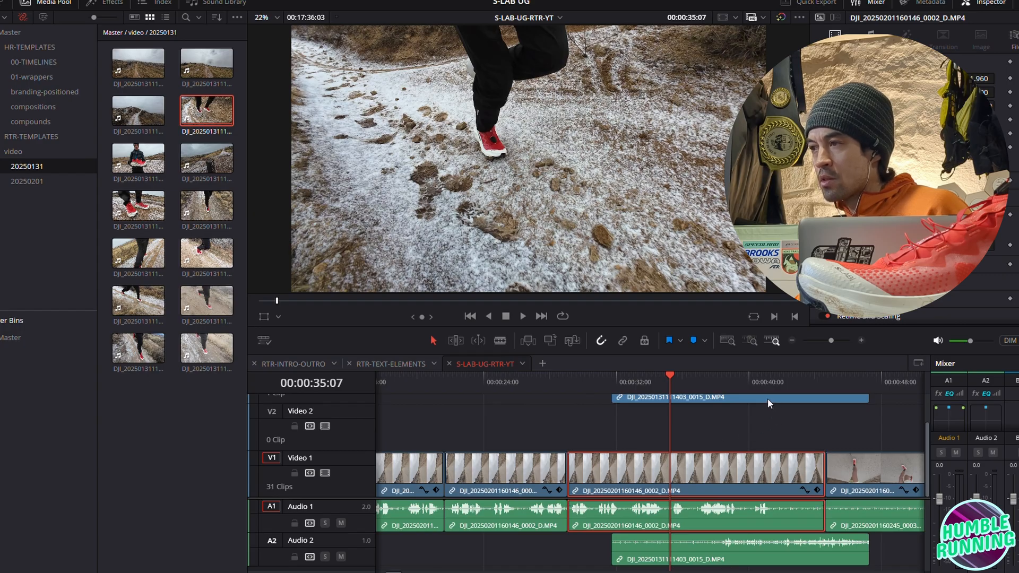
click(593, 426)
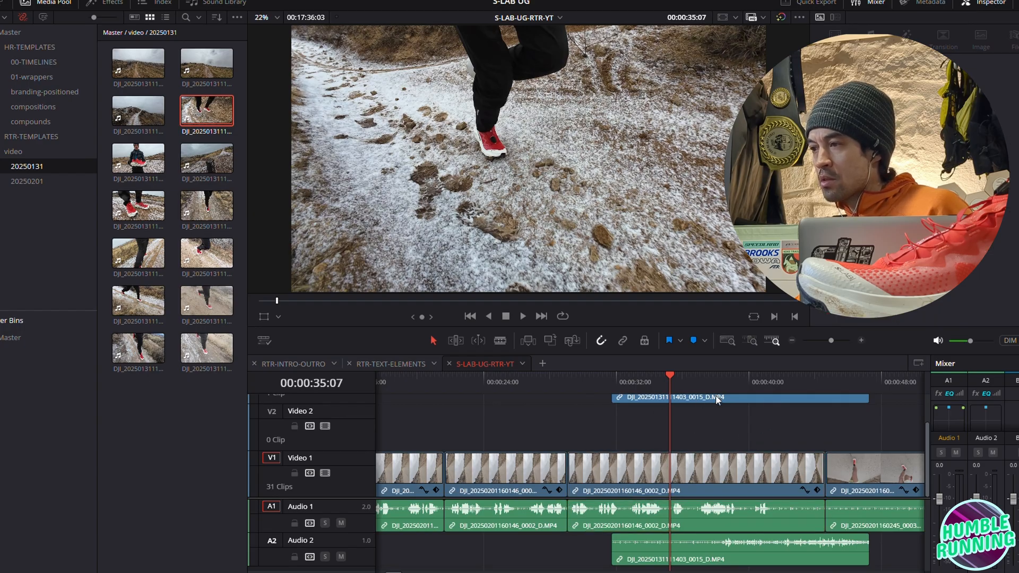
drag(718, 398, 714, 410)
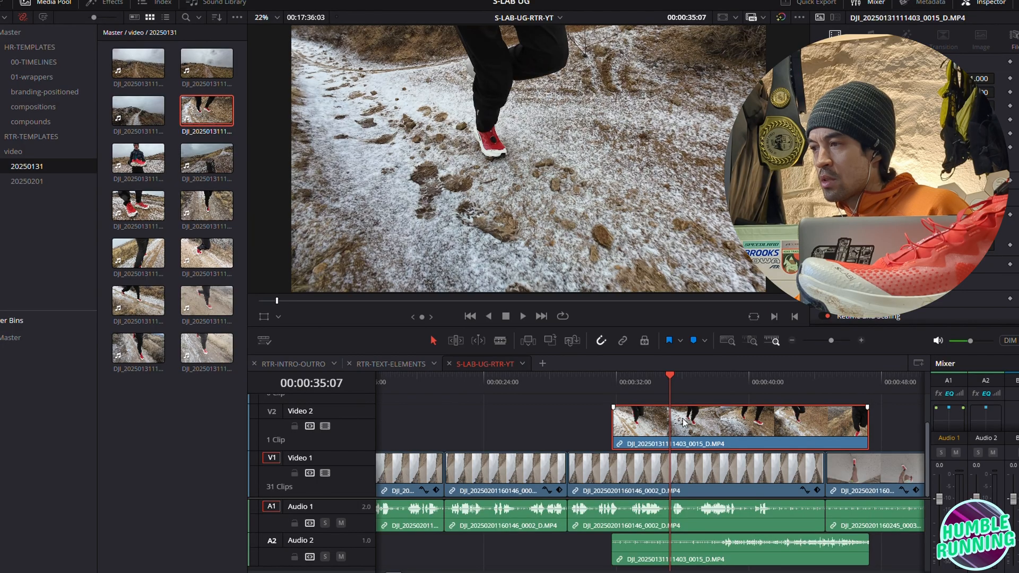
mouse_move(743, 438)
mouse_down()
mouse_move(758, 440)
mouse_move(741, 439)
mouse_up()
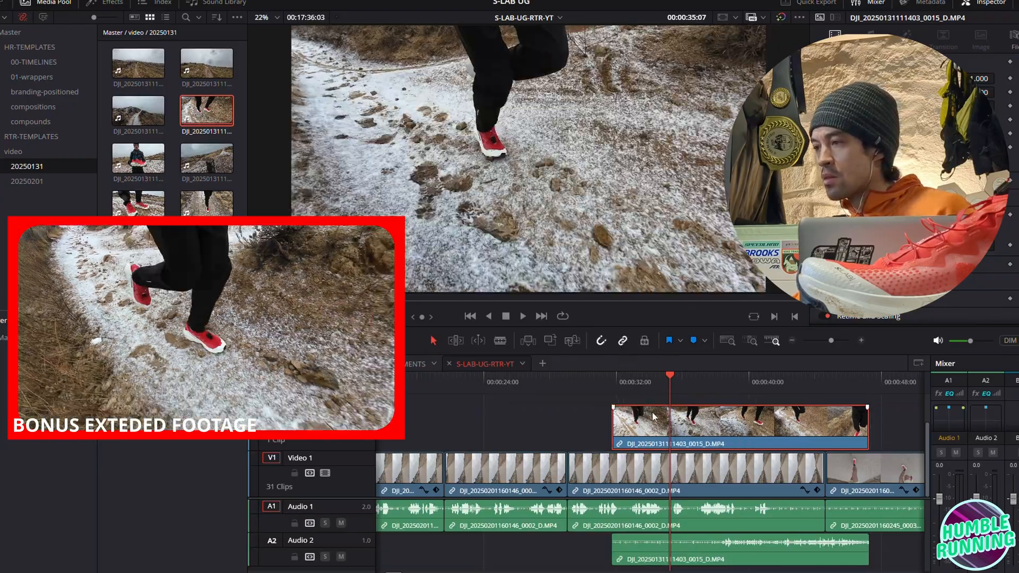
key(Delete)
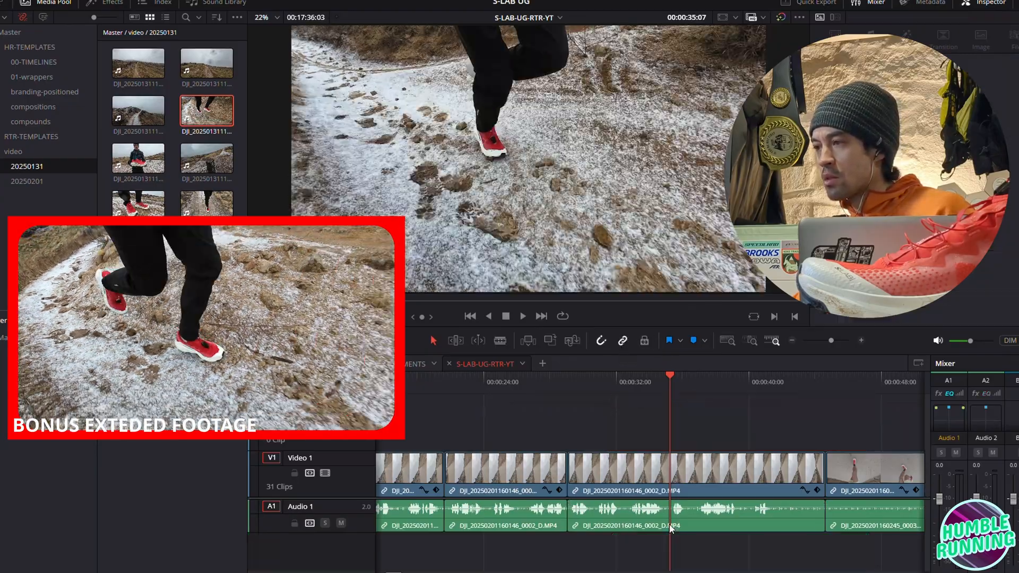
drag(225, 113, 645, 414)
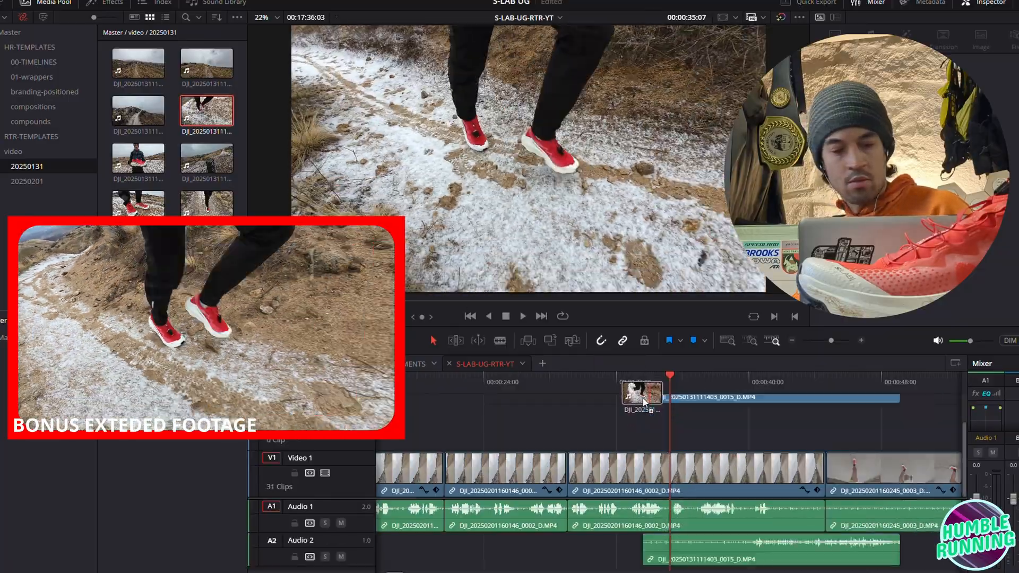
drag(779, 430, 743, 412)
click(604, 381)
key(space)
drag(687, 411, 657, 404)
click(592, 380)
key(space)
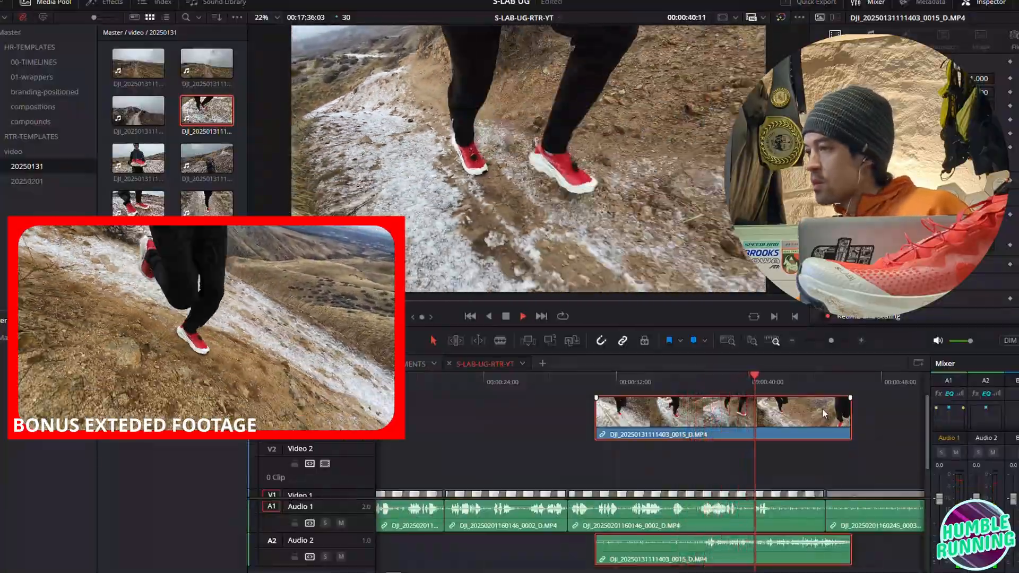
Ripple-trim the end of the road clip under the overlay to 00:00:41:14 and play across the cut into the next clip
key(space)
scroll(751, 494, down, 2)
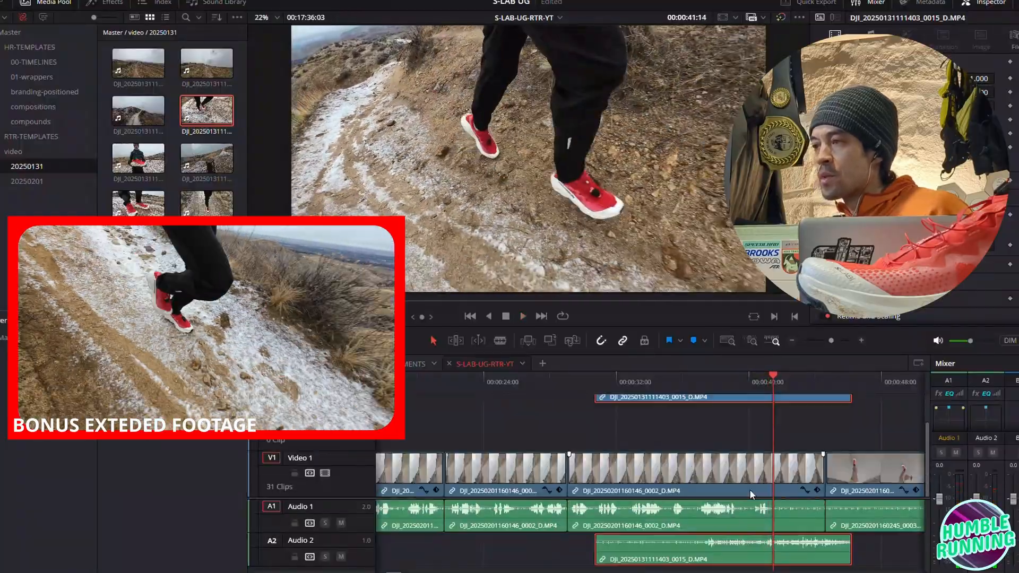
click(802, 468)
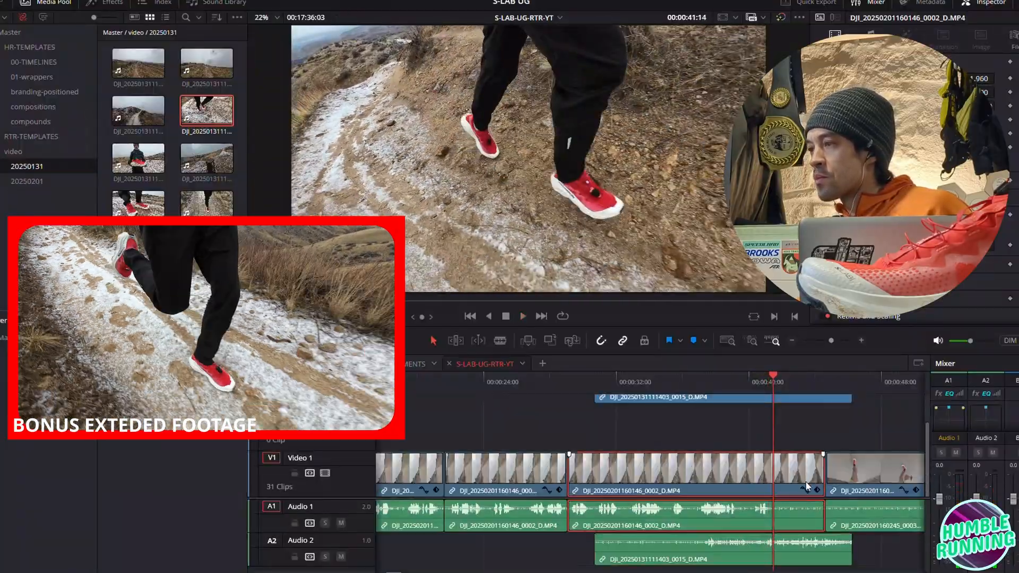
key(ctrl+shift+])
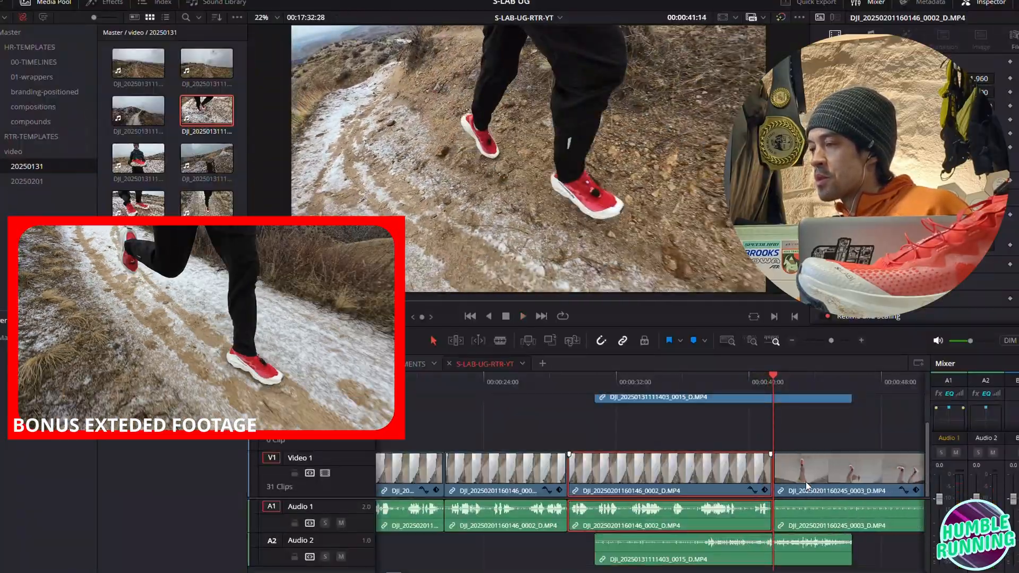
scroll(819, 449, up, 2)
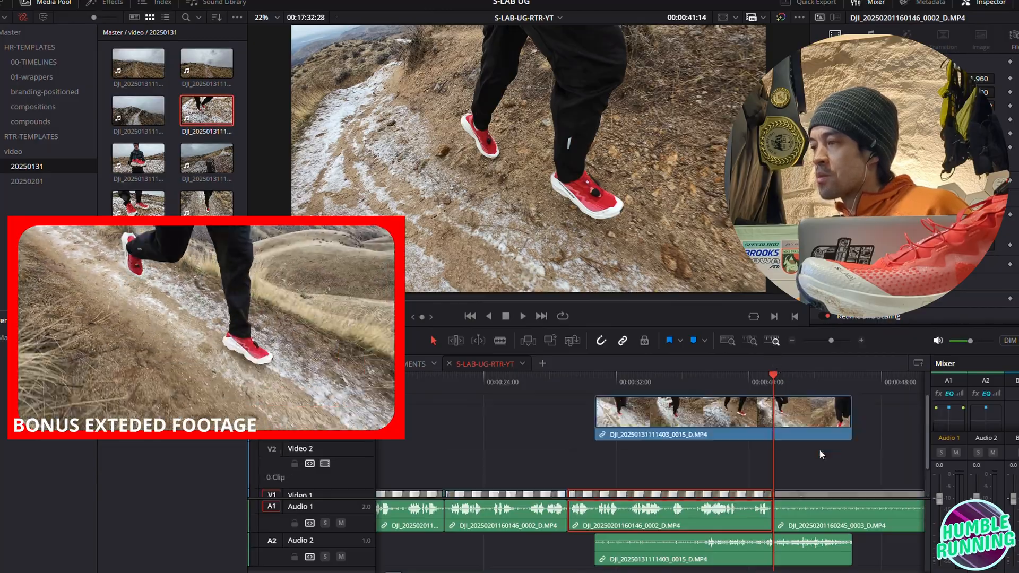
scroll(764, 446, down, 2)
key(space)
scroll(811, 475, up, 2)
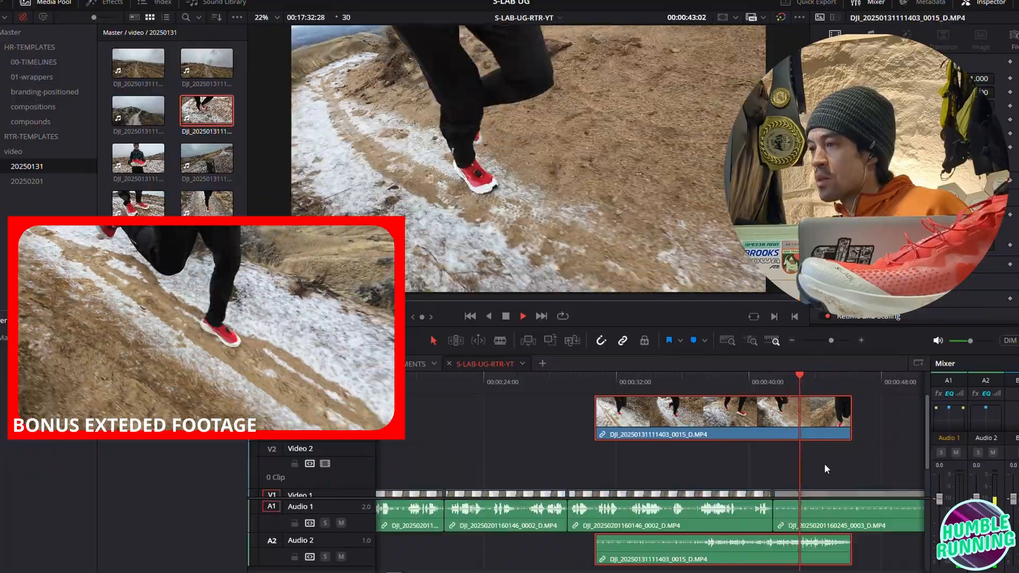
scroll(823, 463, down, 2)
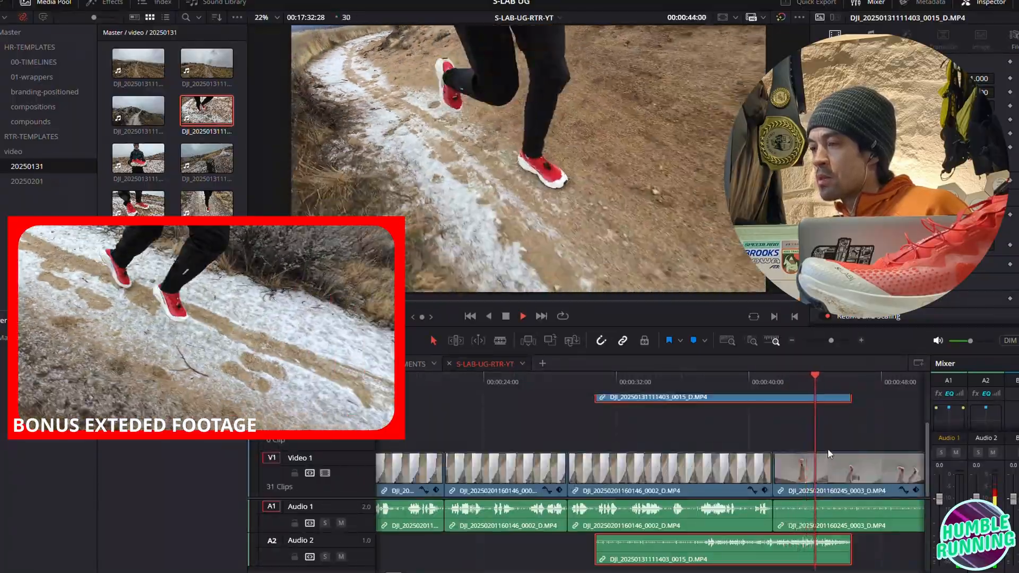
click(791, 341)
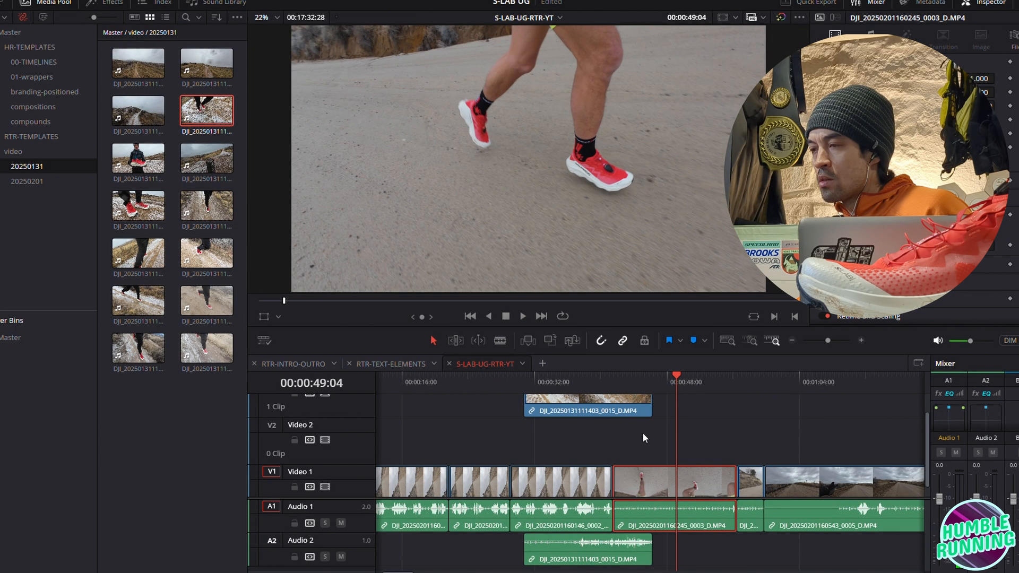
click(618, 411)
drag(618, 412, 618, 415)
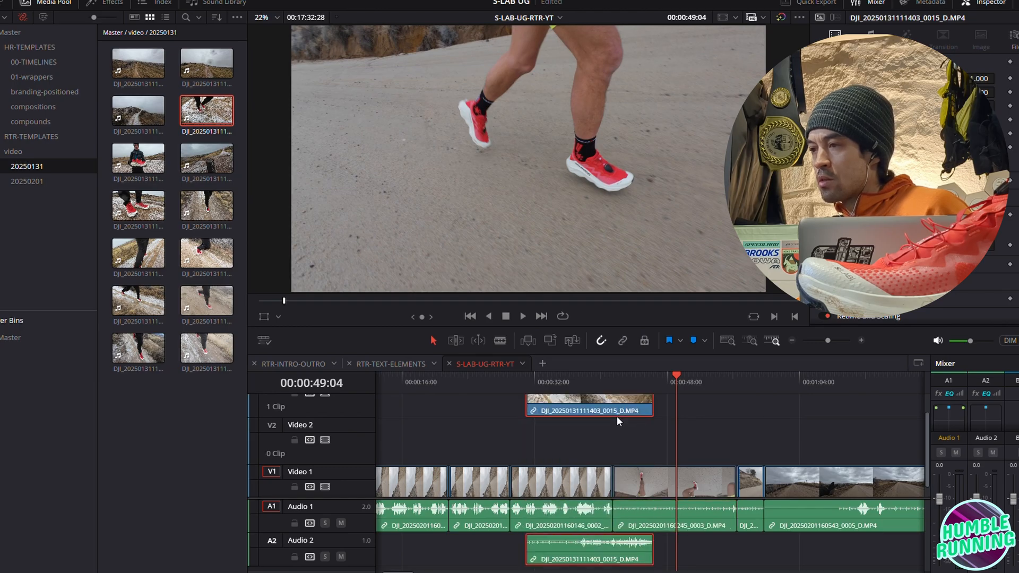
click(607, 430)
drag(603, 412, 611, 438)
drag(659, 465, 659, 450)
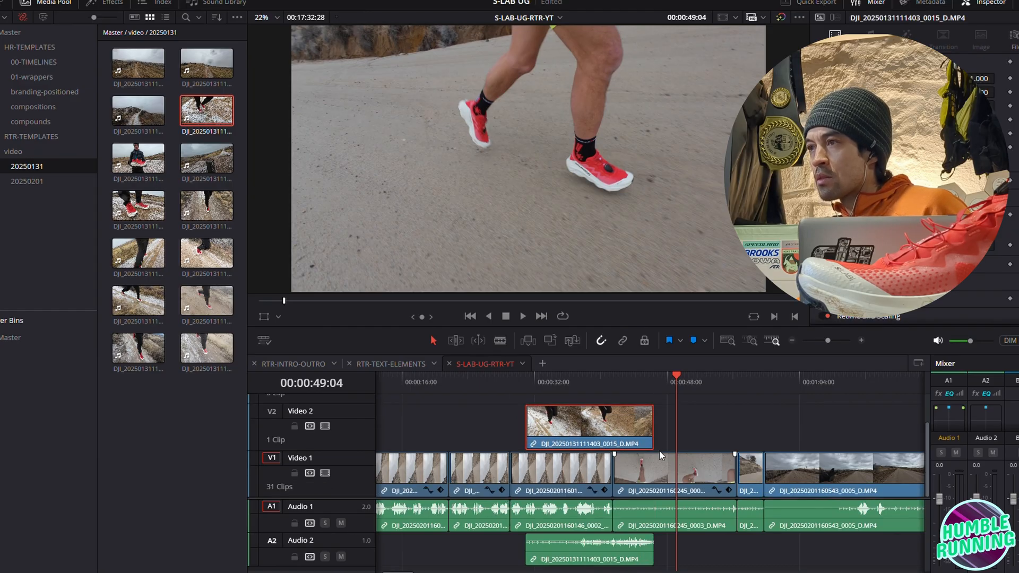
click(662, 457)
click(643, 380)
drag(642, 380, 650, 380)
key(space)
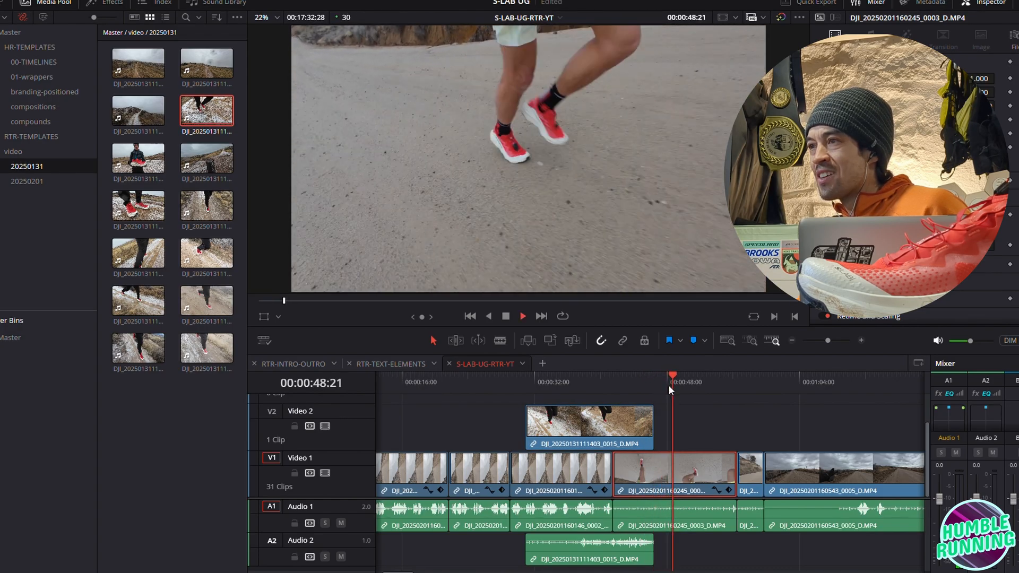
key(space)
drag(683, 380, 661, 384)
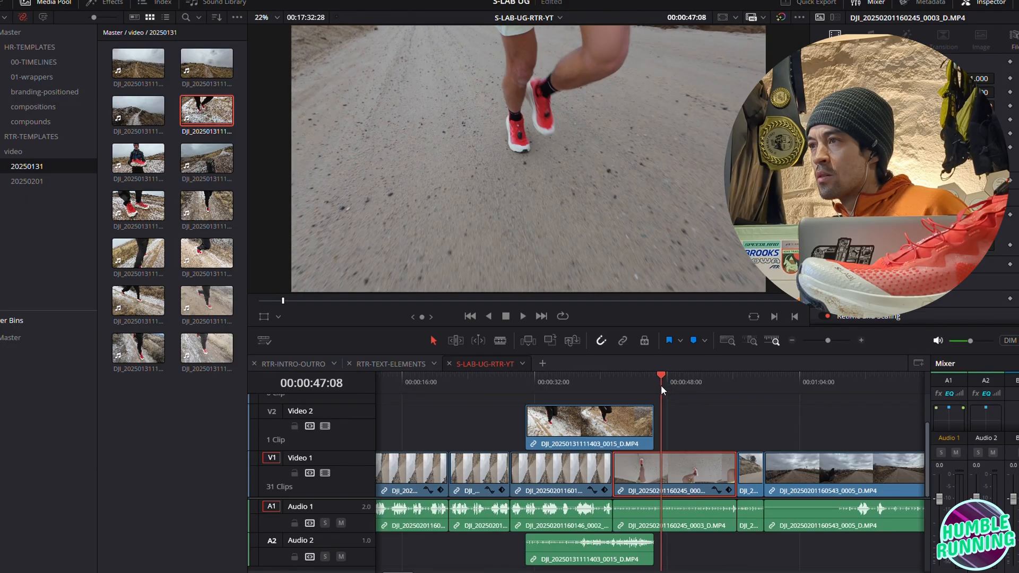
key(space)
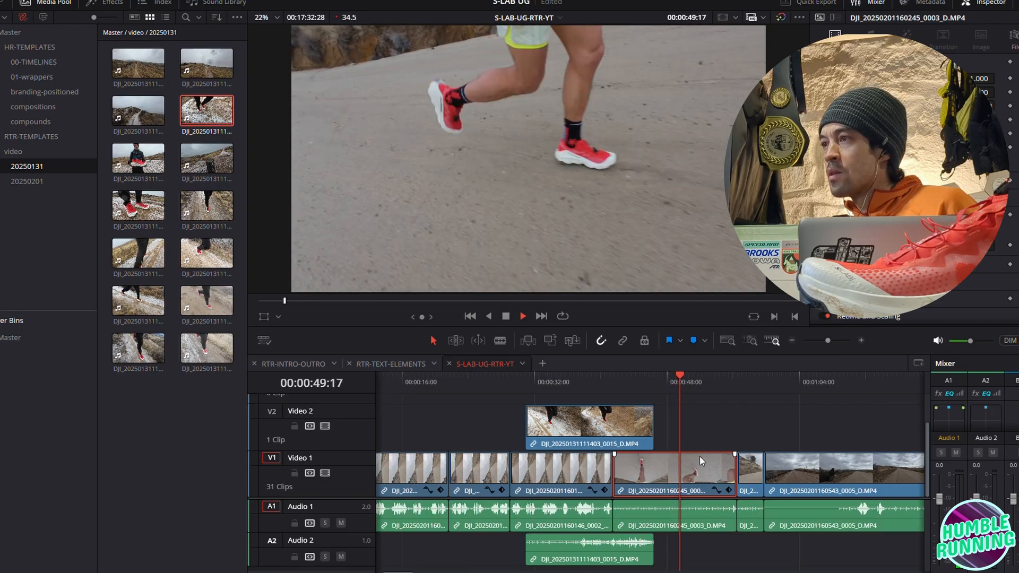
key(space)
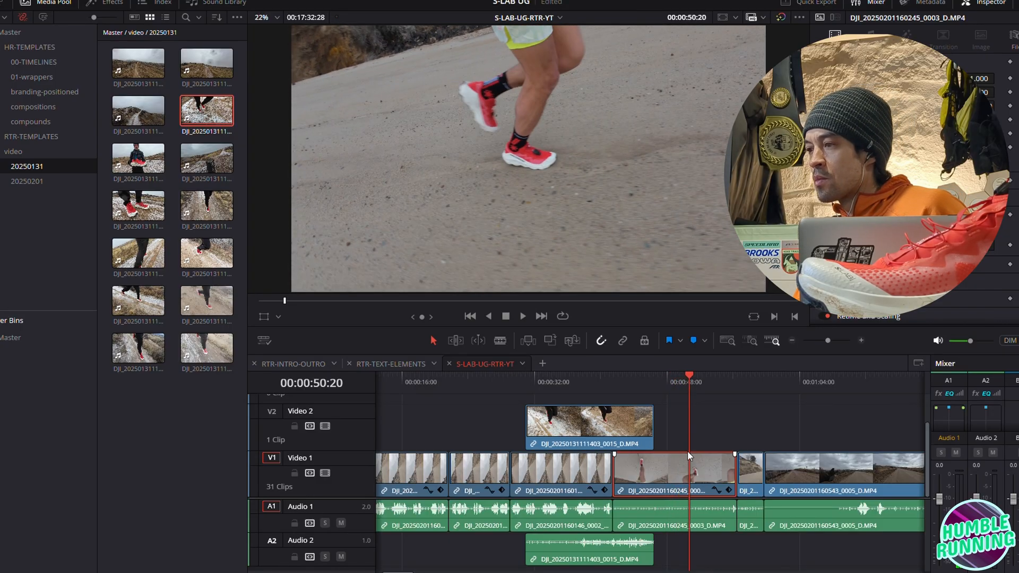
key(Left)
key(Left)
key(Left)
key(Left)
key(Left)
key(Right)
key(Right)
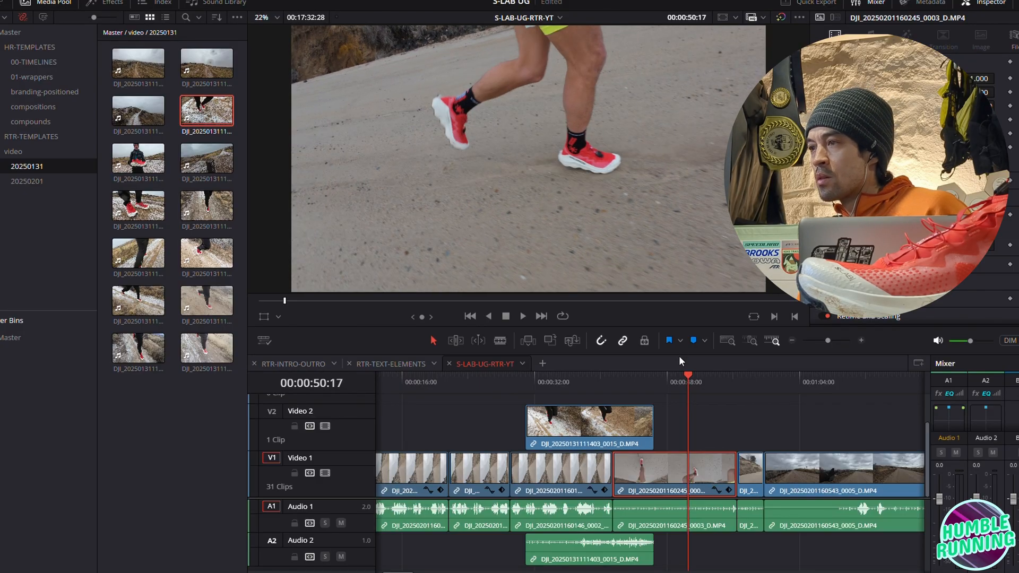
key(shift+bracketright)
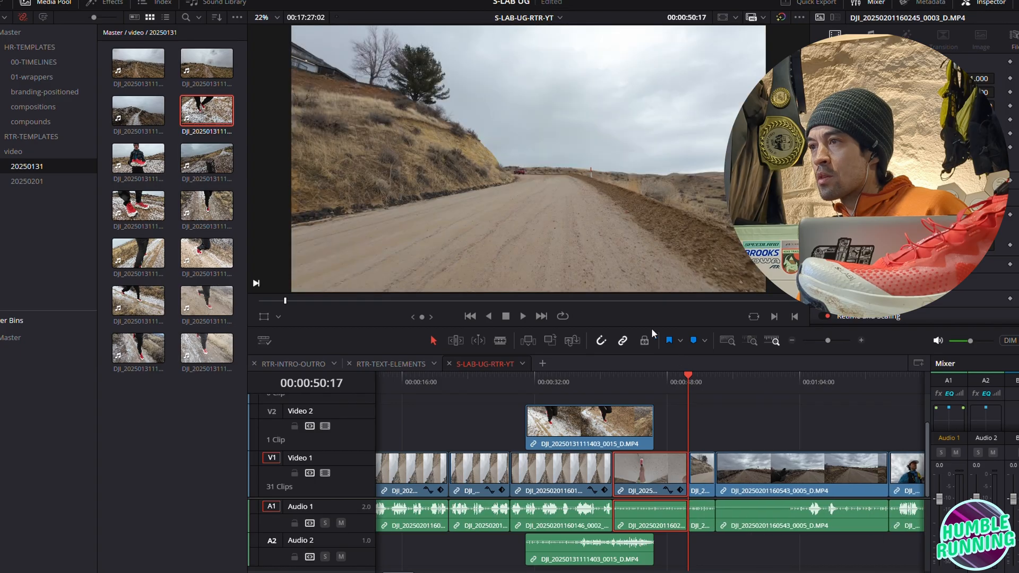
key(space)
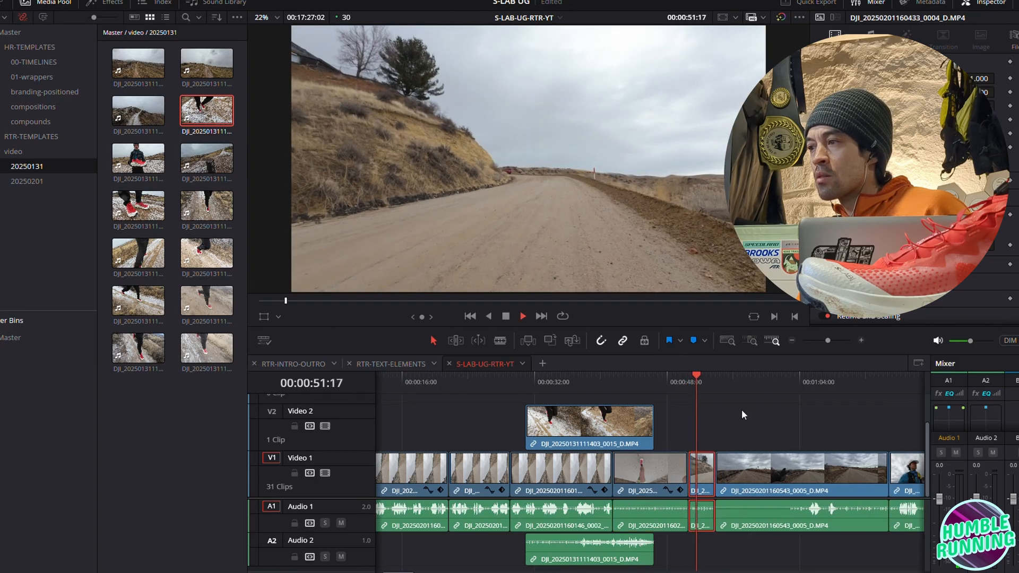
key(space)
mouse_move(703, 375)
mouse_down()
mouse_move(694, 376)
mouse_move(702, 380)
mouse_up()
key(ctrl+shift+])
key(space)
click(784, 381)
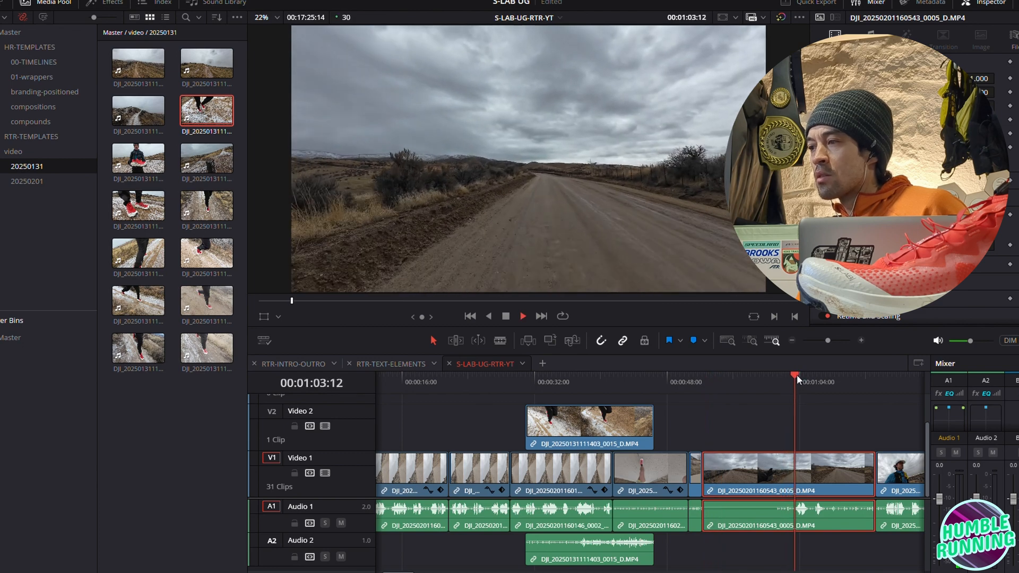
drag(802, 377, 744, 392)
key(space)
key(ctrl+shift+bracketleft)
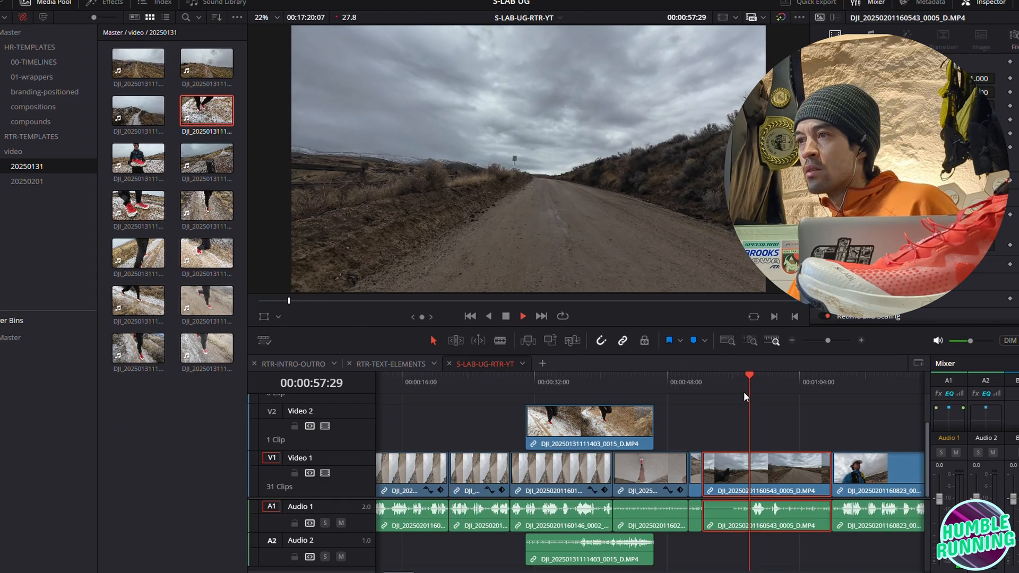
click(731, 382)
key(space)
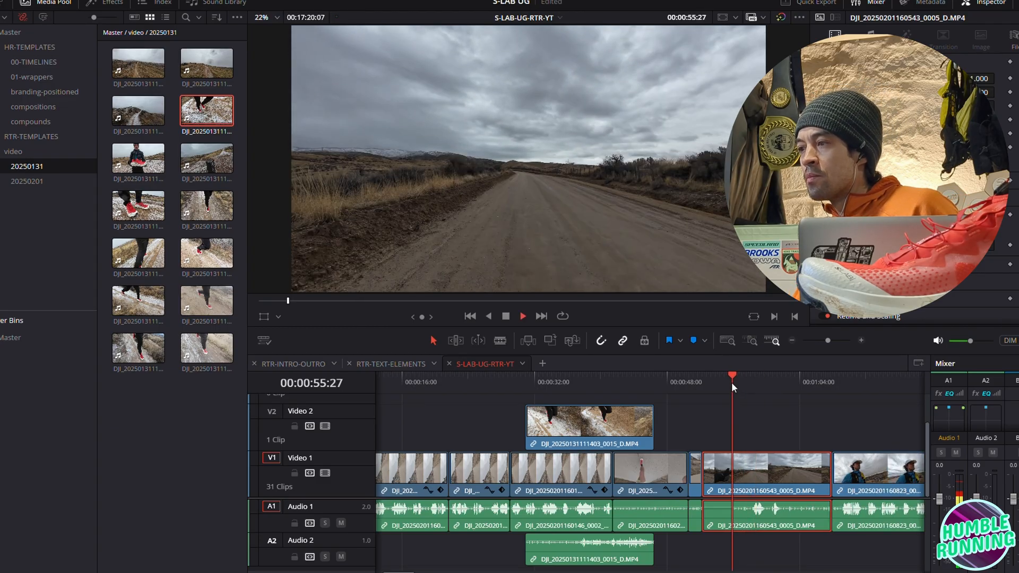
key(space)
key(Up)
key(space)
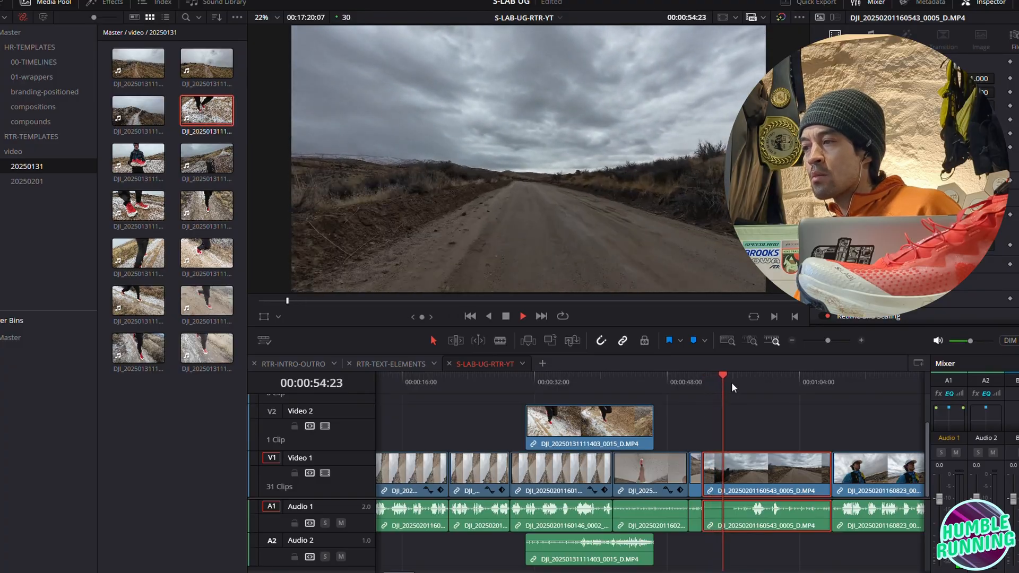
key(space)
drag(727, 374, 720, 377)
key(ctrl+shift+[)
key(Up)
key(space)
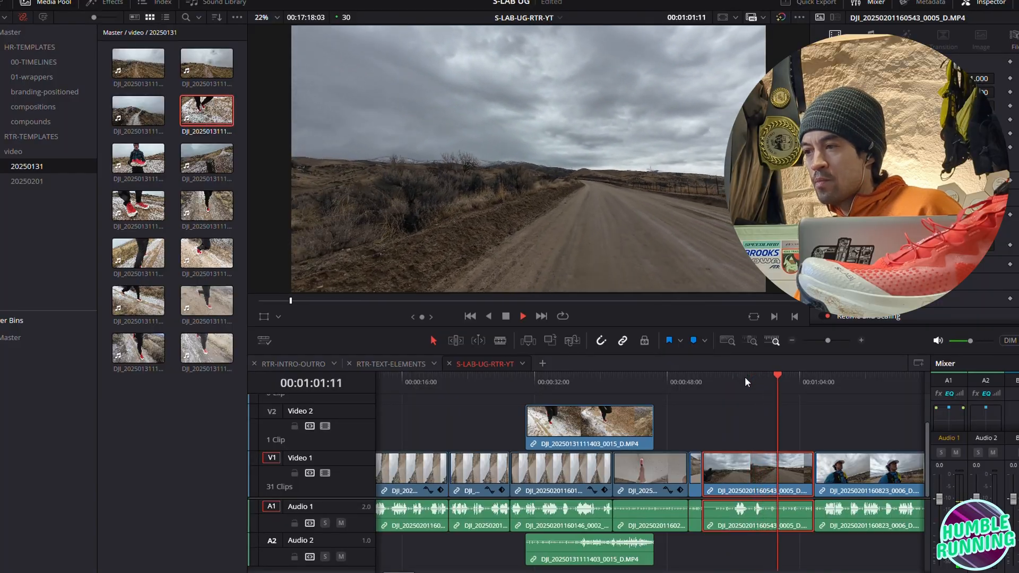
key(space)
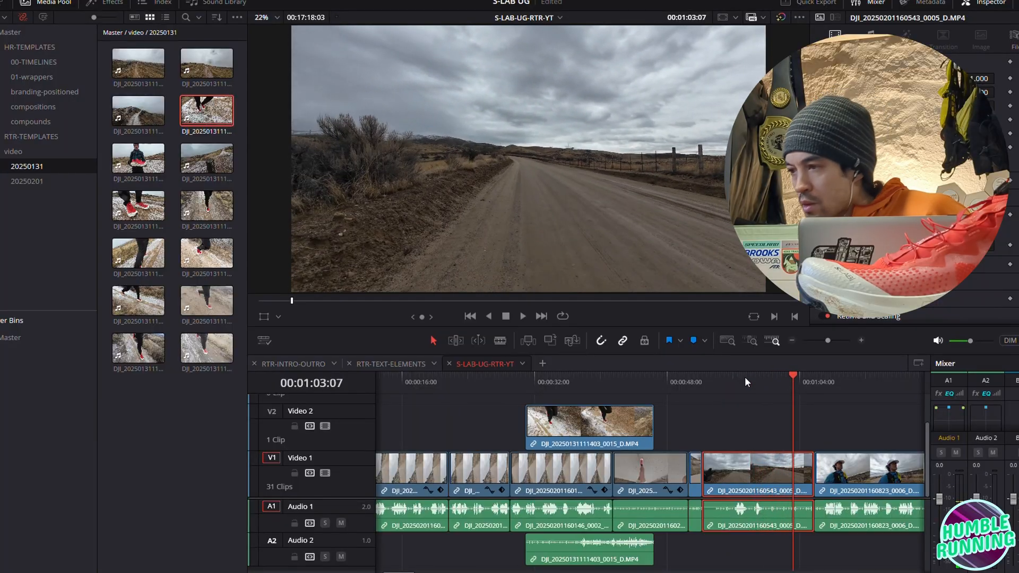
key(ctrl+shift+bracketright)
scroll(565, 499, right, 5)
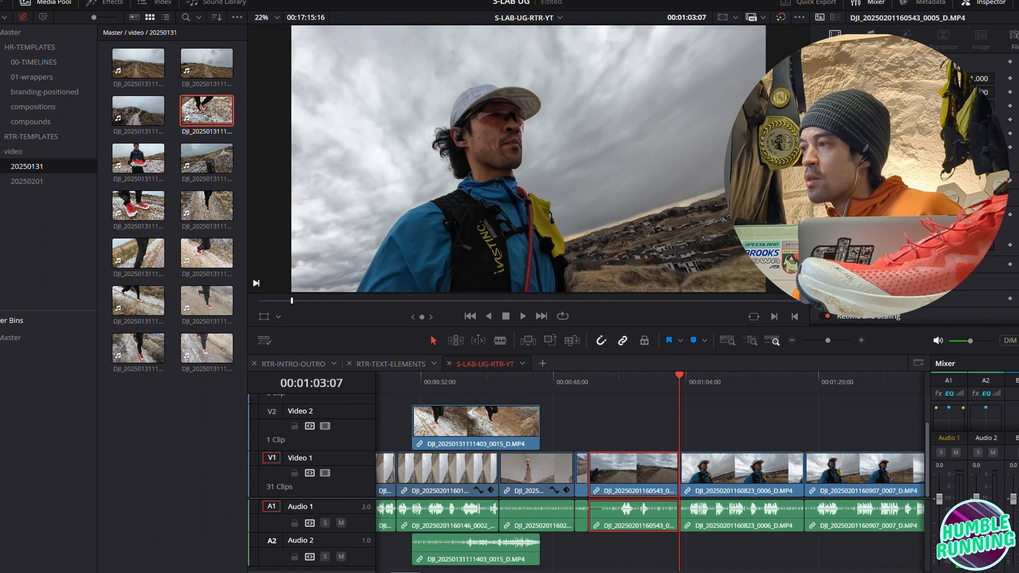
key(space)
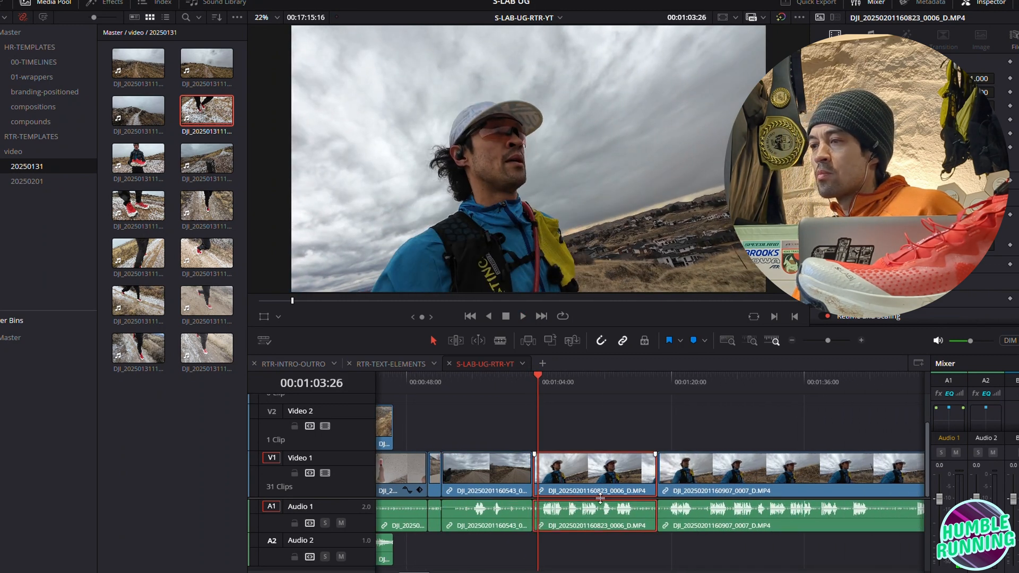
key(space)
key(ctrl+shift+bracketleft)
key(ctrl+shift+bracketleft)
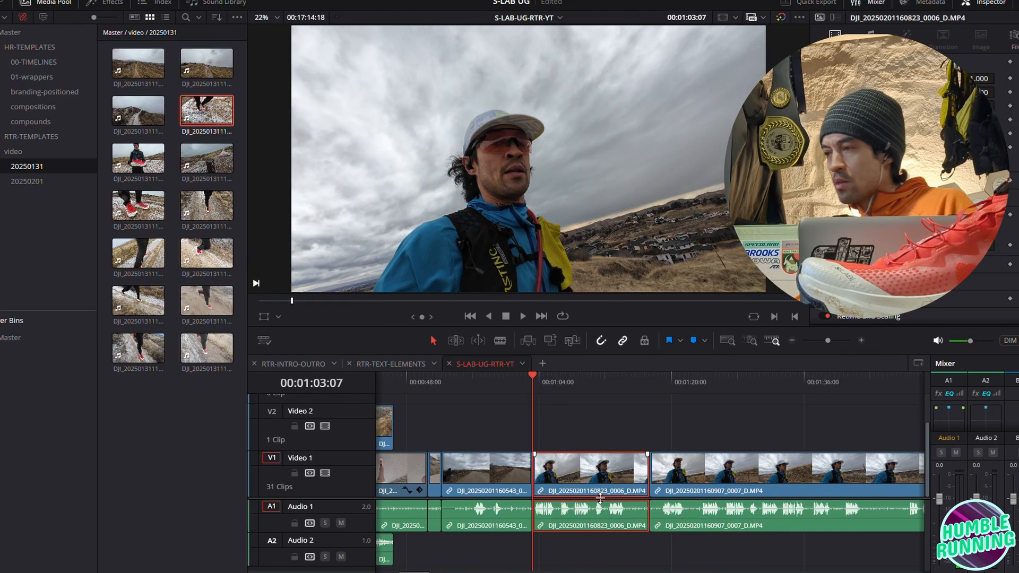
click(862, 339)
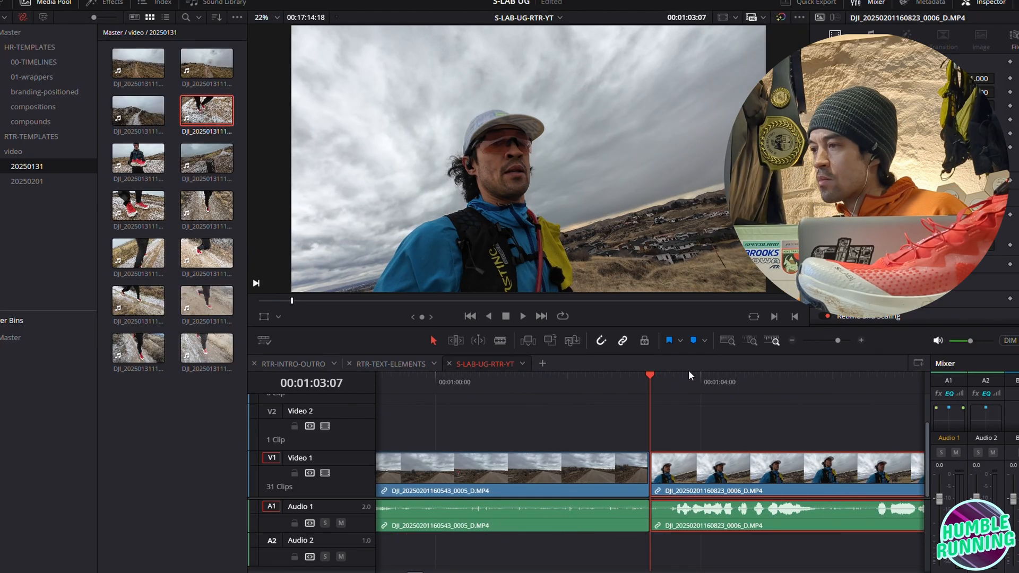
drag(667, 377, 666, 374)
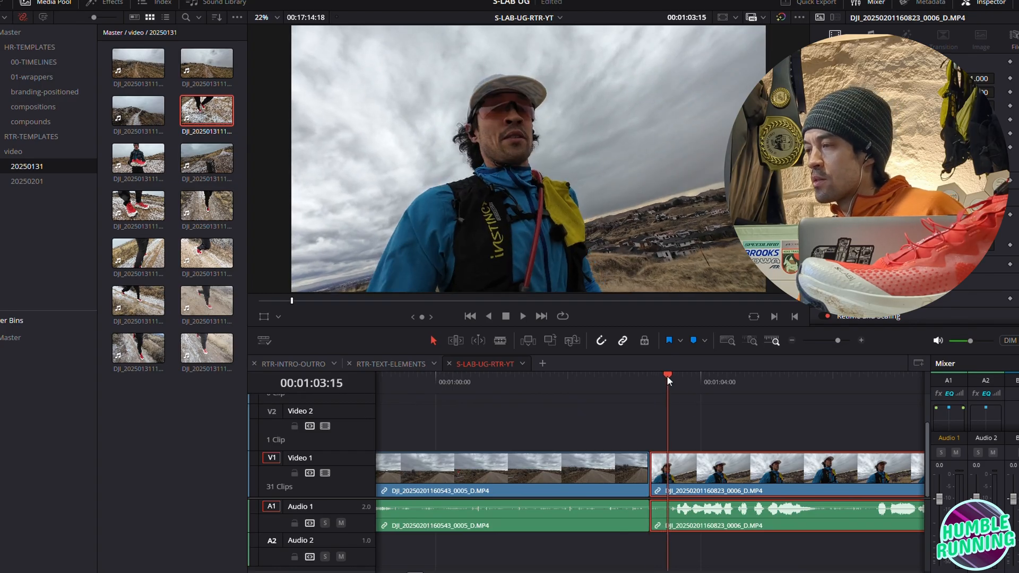
key(space)
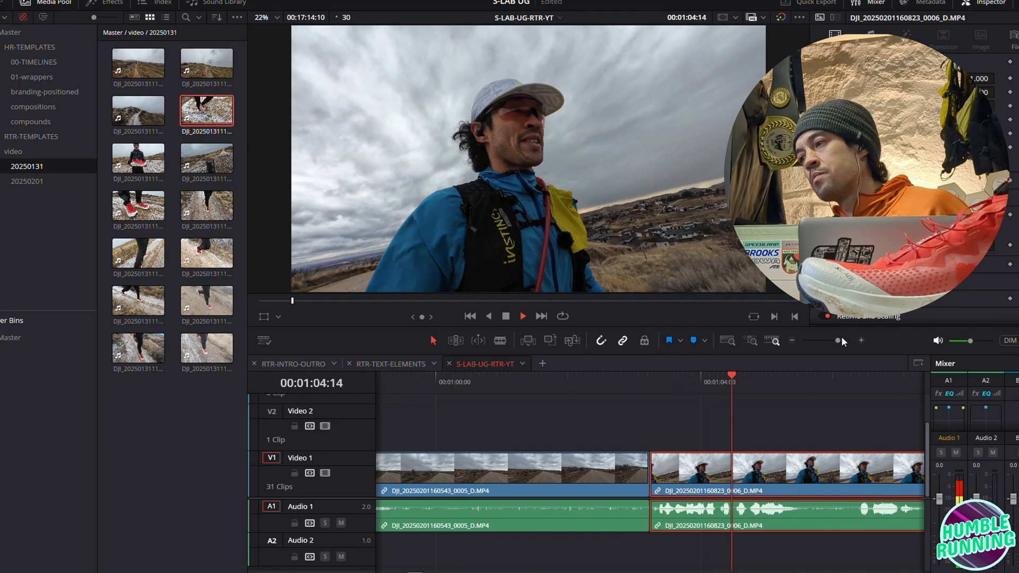
click(791, 340)
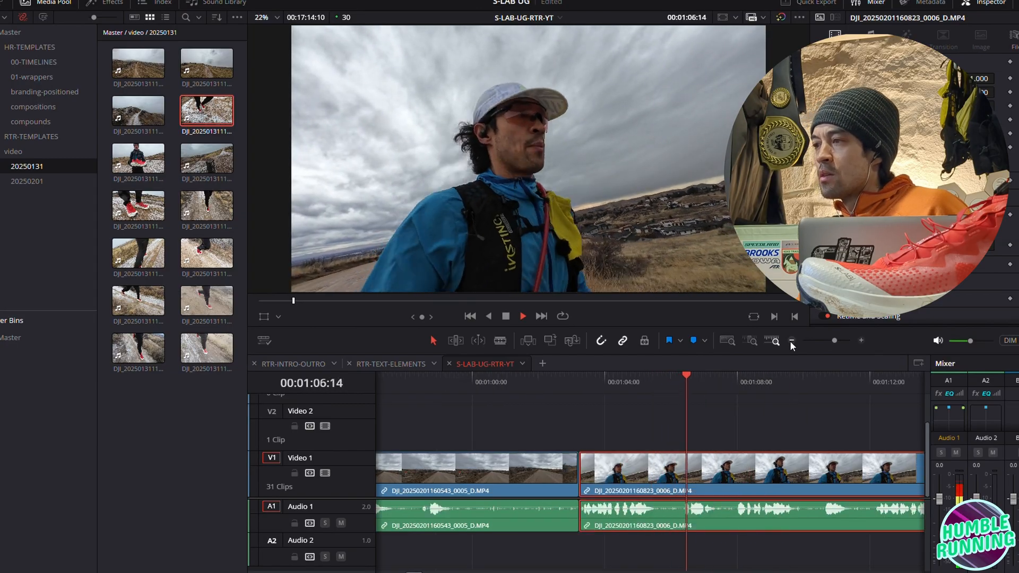
click(790, 341)
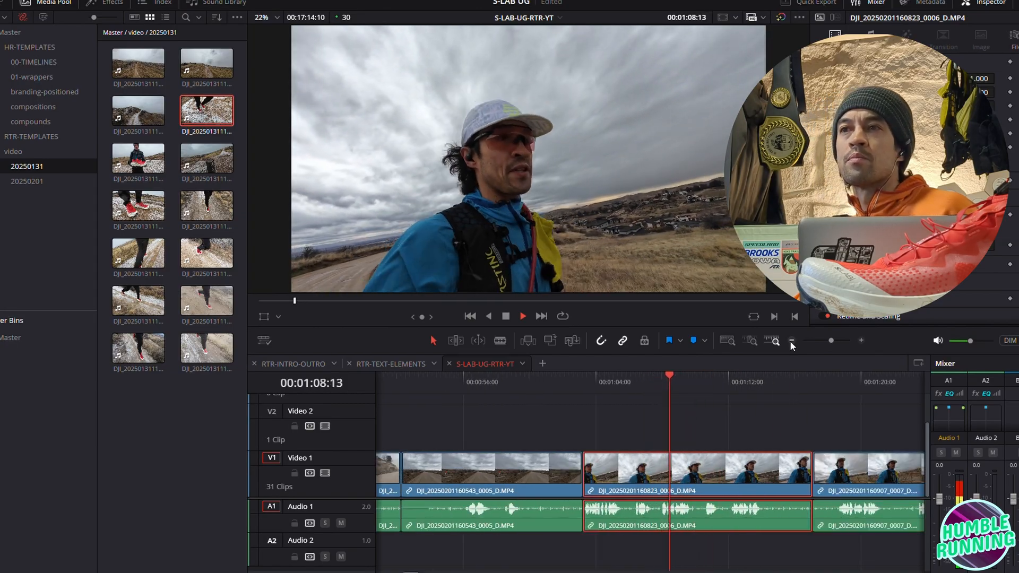
key(space)
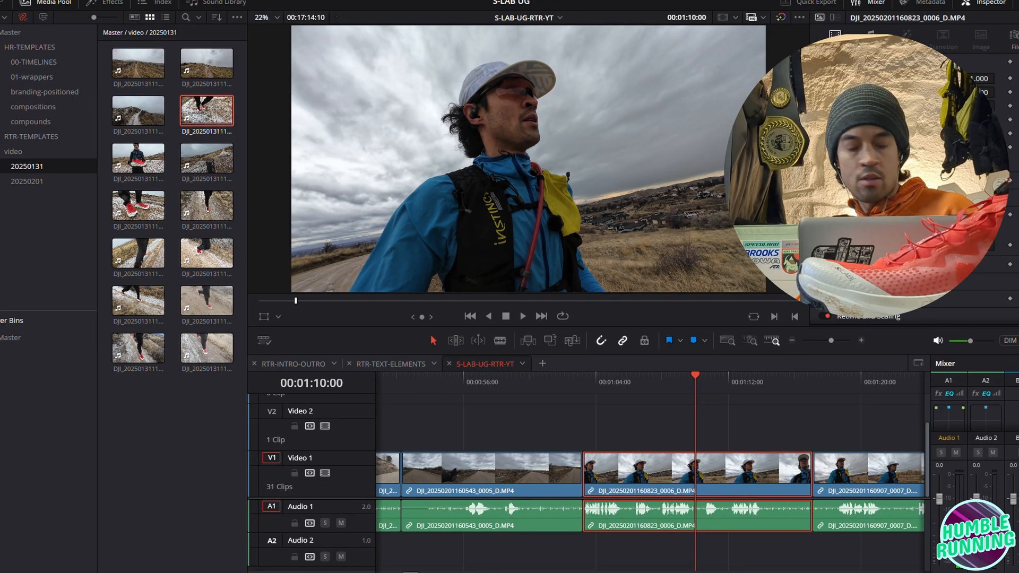
Try a Text+ title on Video 2 at 00:01:10:00 and undo it
click(103, 5)
click(118, 392)
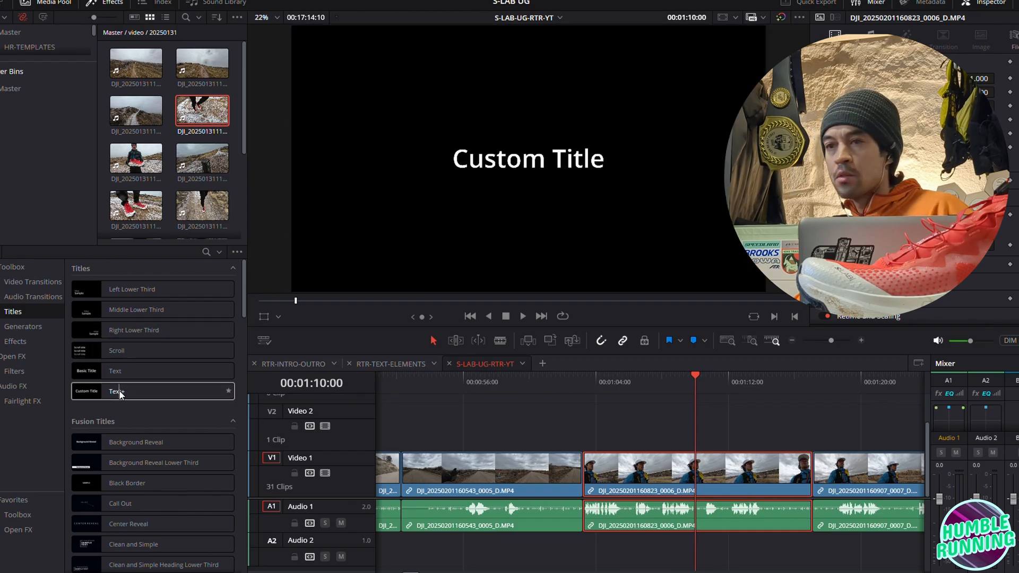
drag(119, 394, 750, 442)
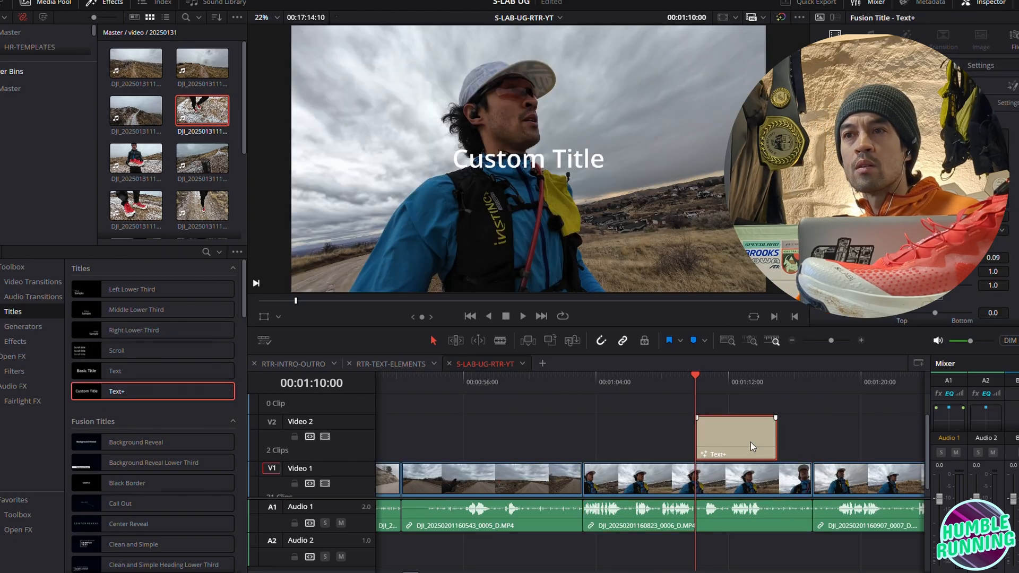
key(ctrl+z)
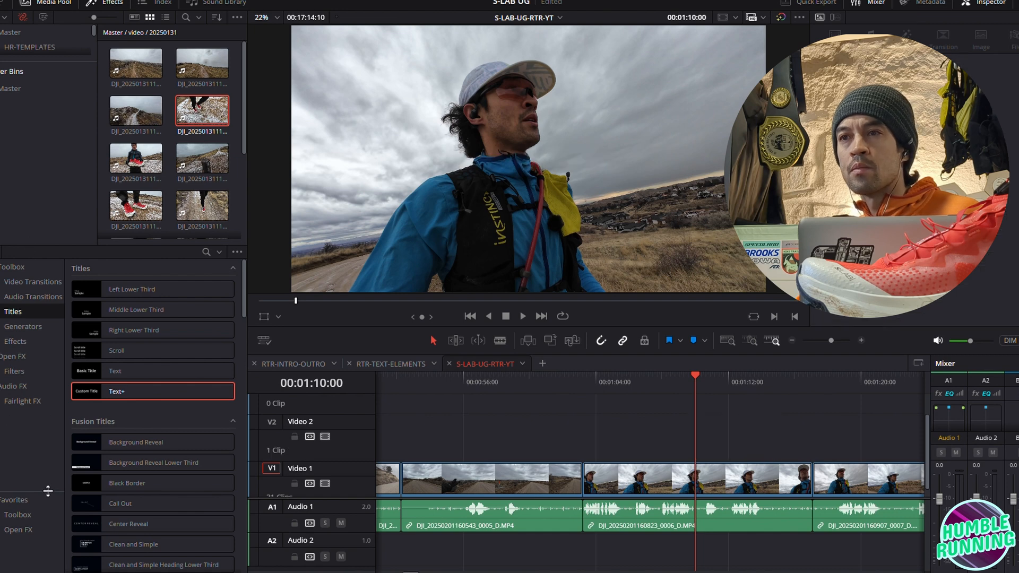
Look through the Power Bins and place the "mid-roll text BIG" title from HR-Text on Video 2 above the talking clip
click(13, 88)
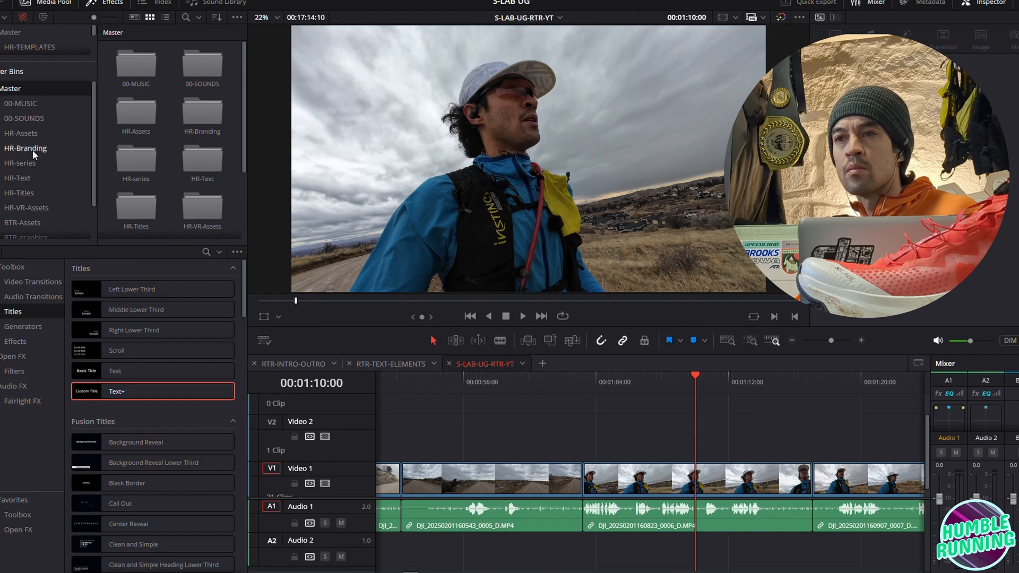
click(25, 133)
click(19, 163)
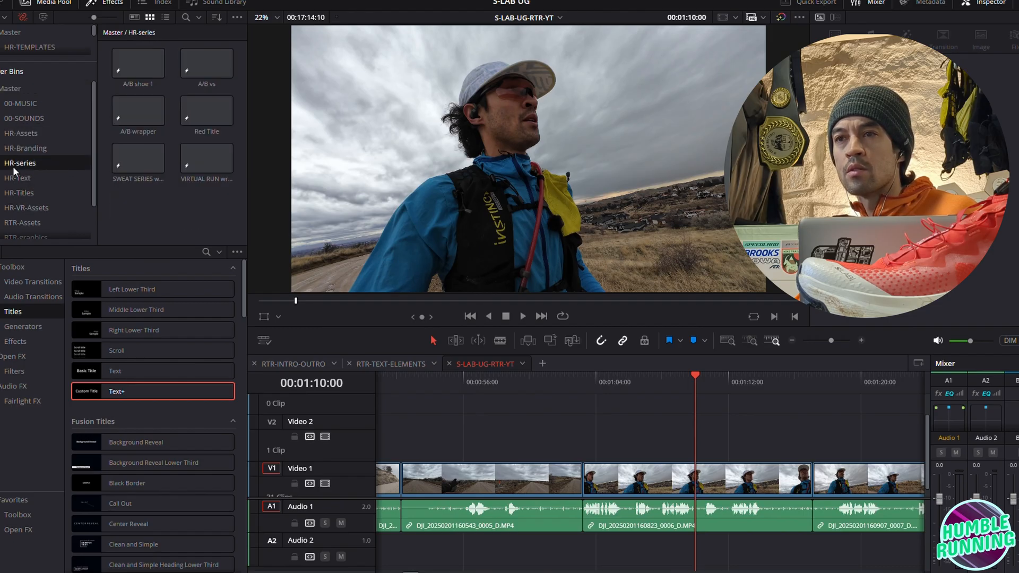
click(26, 193)
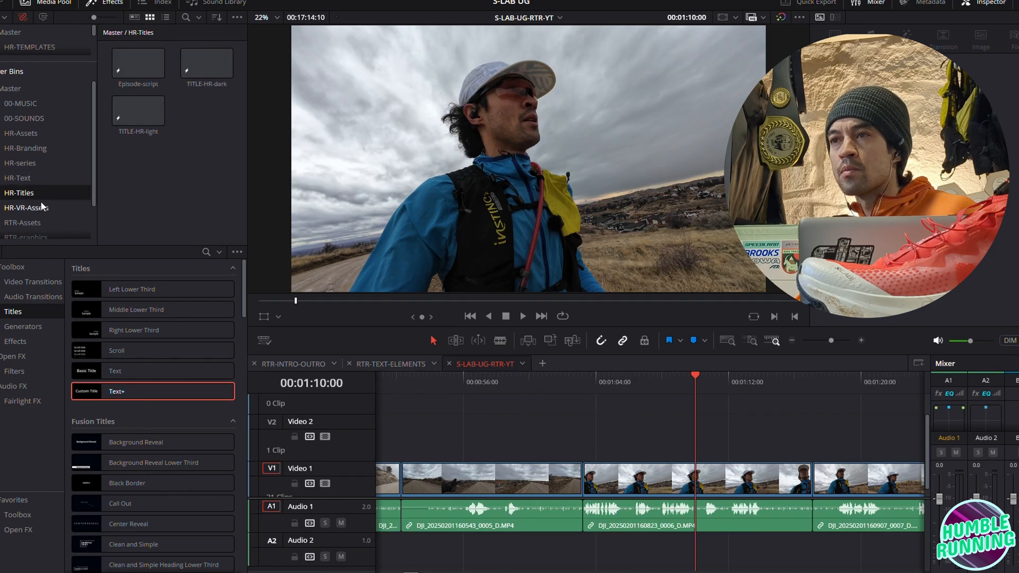
click(39, 207)
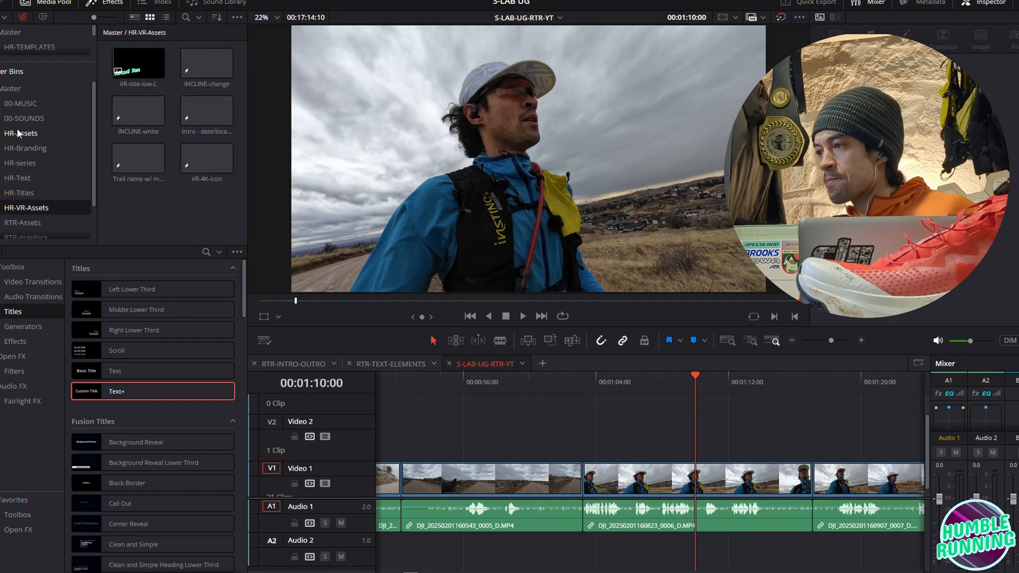
click(17, 178)
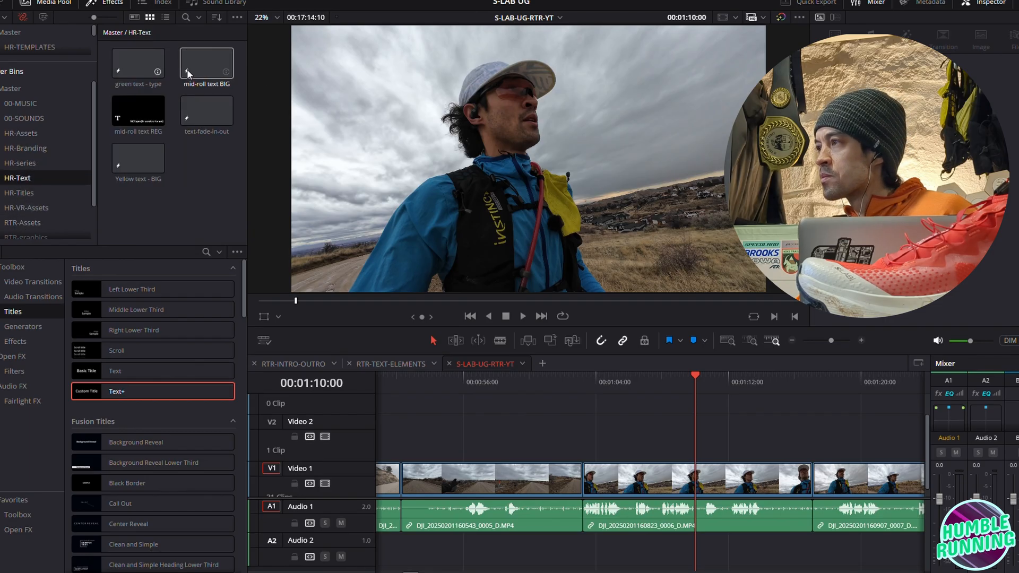
drag(207, 62, 711, 427)
Change the placed title's text to "2 runs, 20 miles"
click(734, 422)
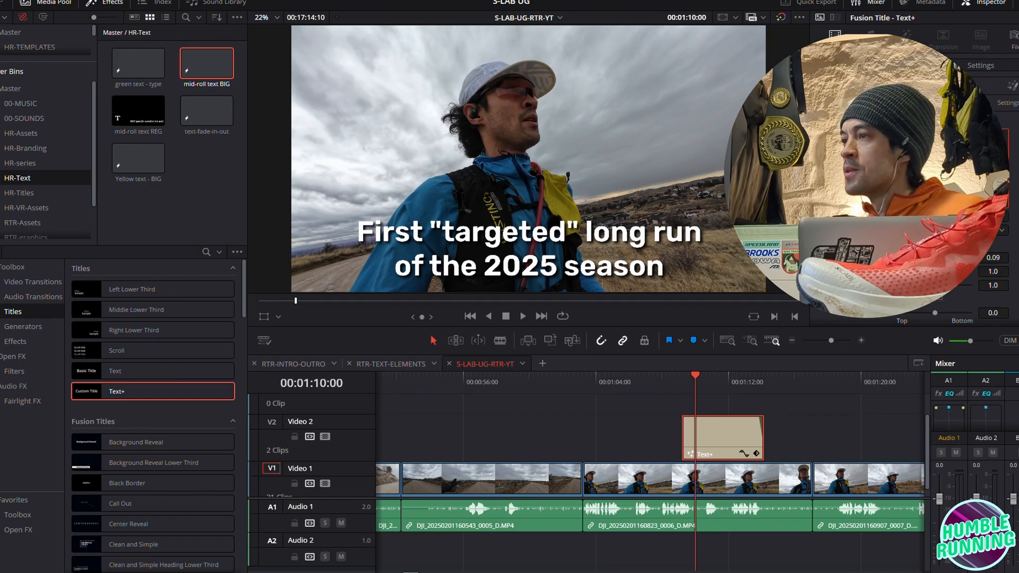
text(2 runs,)
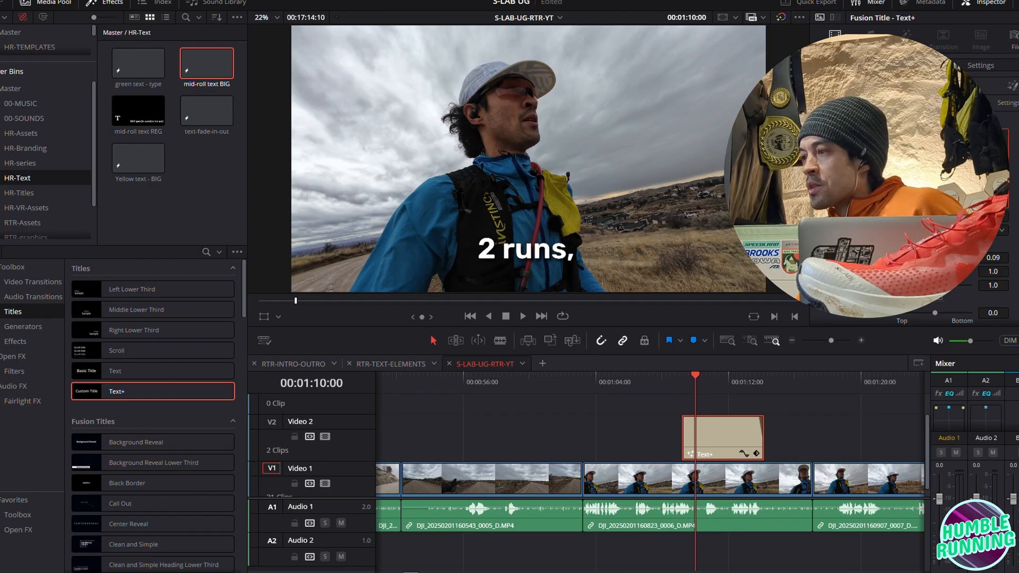
text( 20 miles)
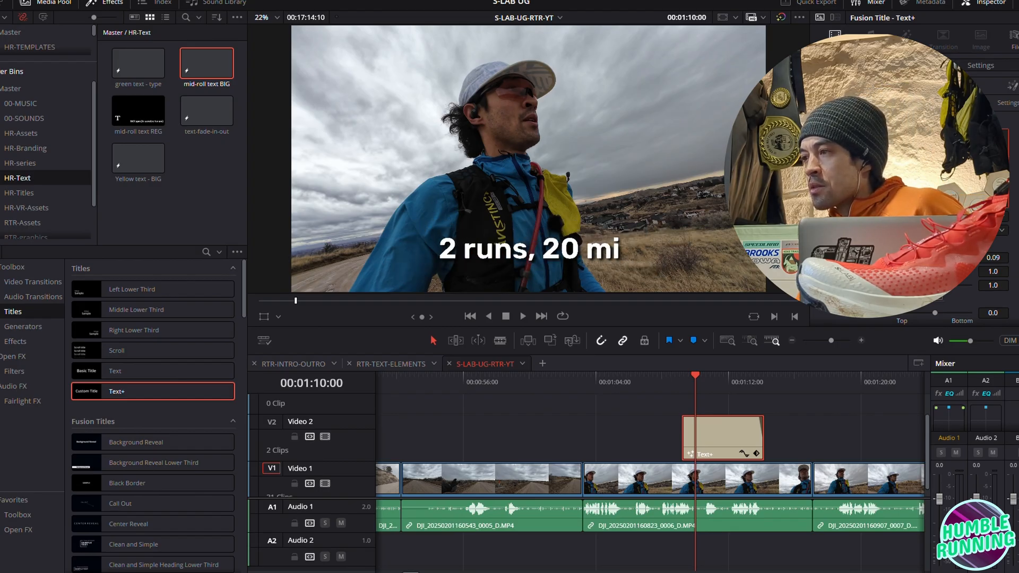
Shorten the title to about two seconds, start it at about 00:01:08:17, and play it with the speech
drag(763, 439, 684, 440)
click(673, 381)
key(space)
key(space)
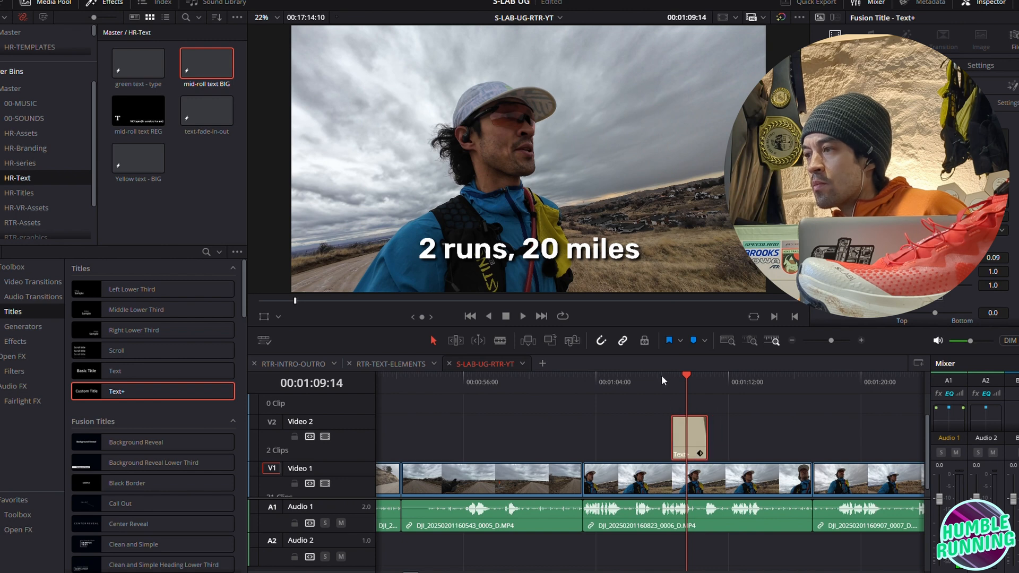
click(661, 377)
key(space)
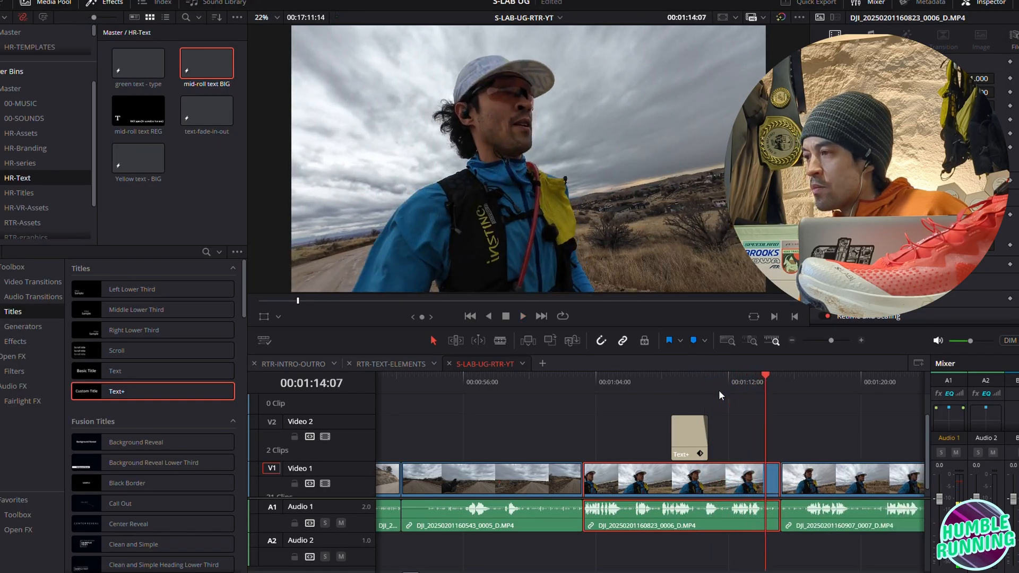
key(Up)
Play the next clip to 00:01:16:24 and duplicate the "2 runs, 20 miles" title above it on Video 2, starting at about 00:01:15
key(space)
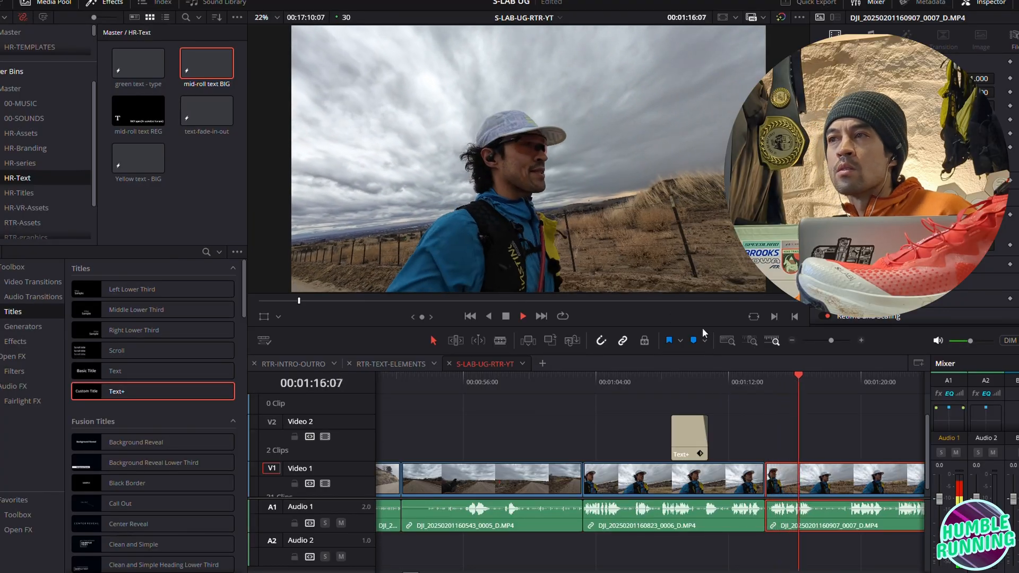
key(space)
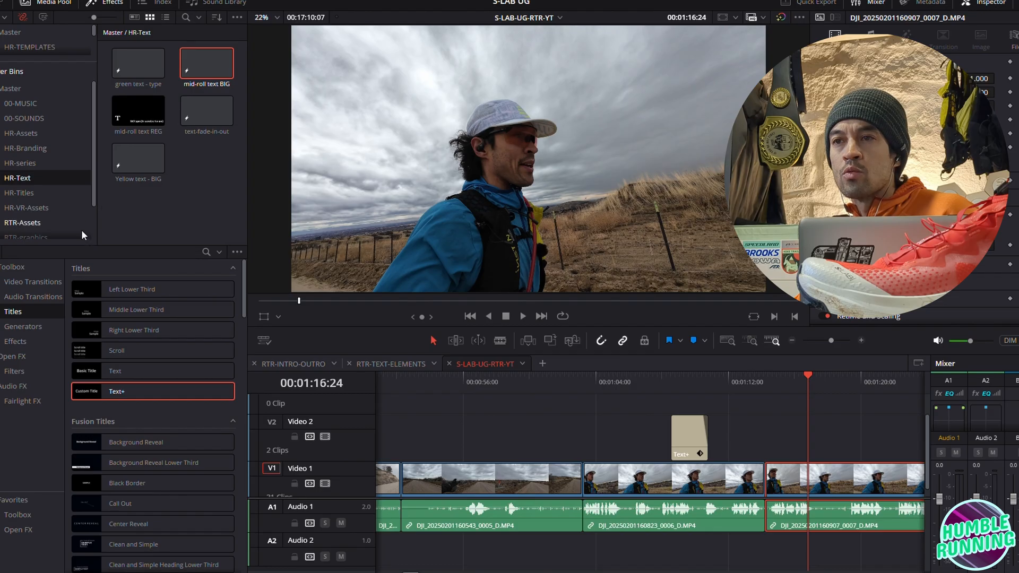
click(104, 7)
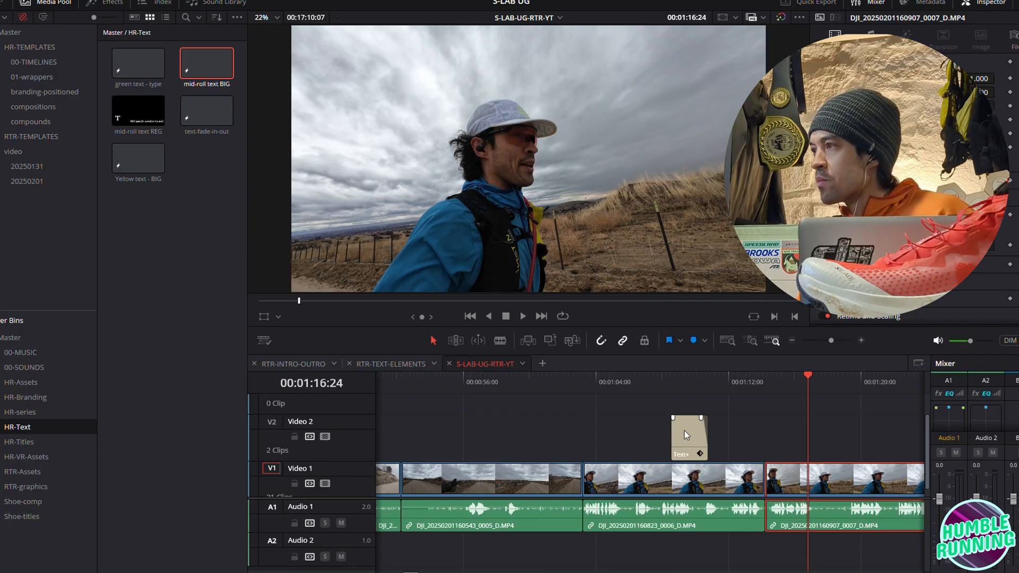
drag(683, 431, 791, 438)
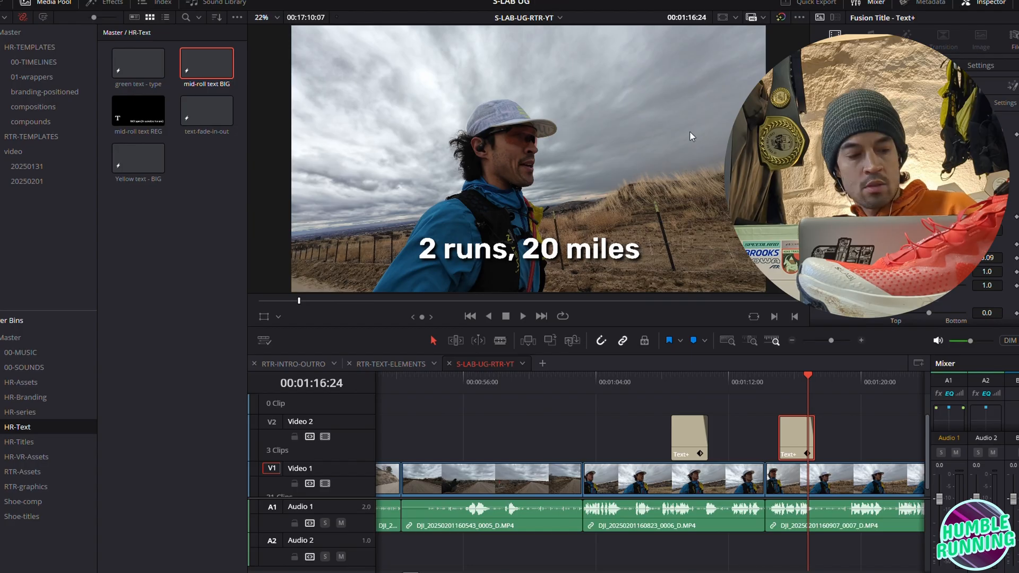
Change the duplicated title's text to "*February 1"
text(February)
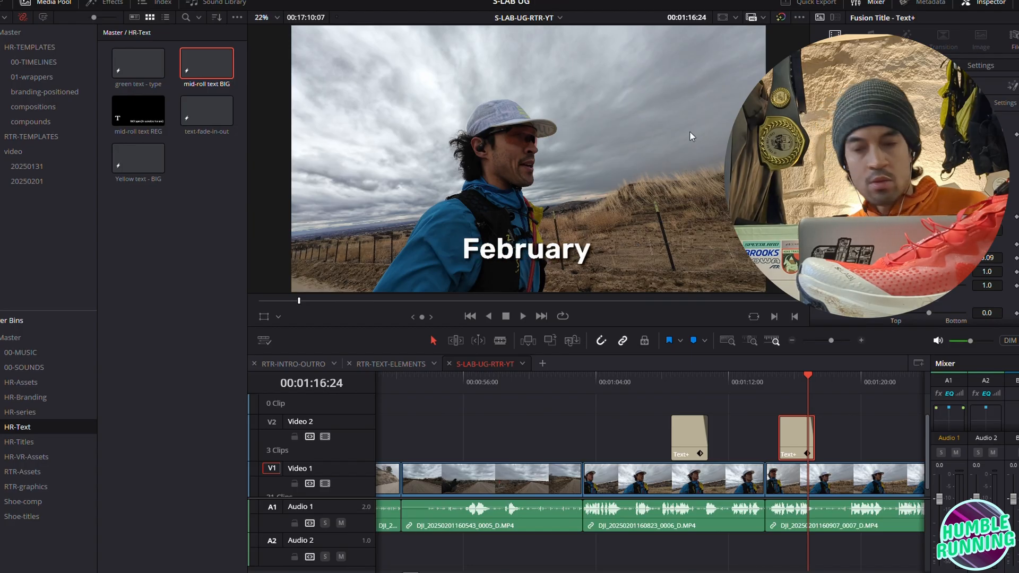
text( 1)
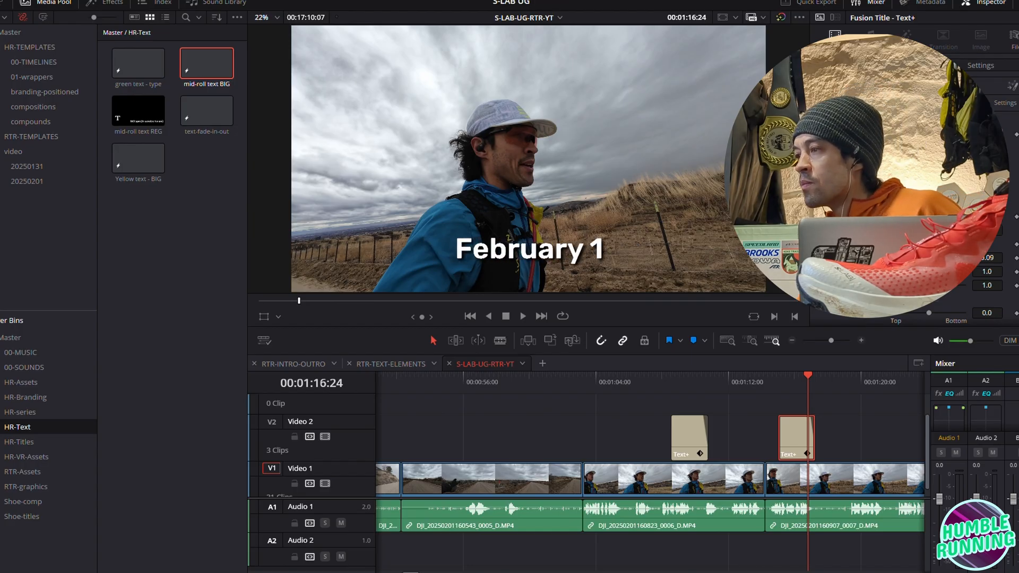
text(!)
key(BackSpace)
text(*)
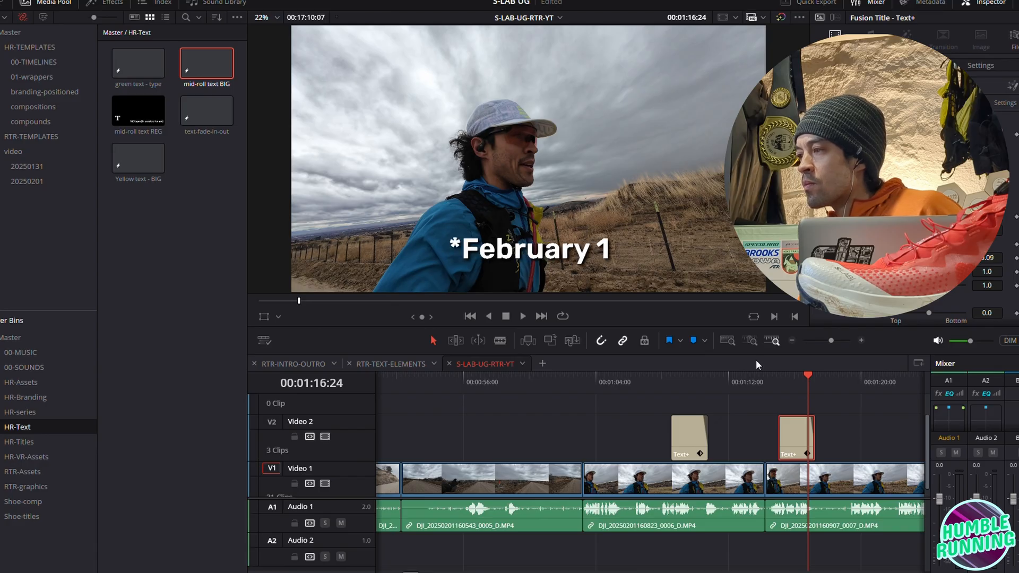
Move the "*February 1" title about one second later to start at about 00:01:16:05 and play it with the speech
click(775, 382)
key(space)
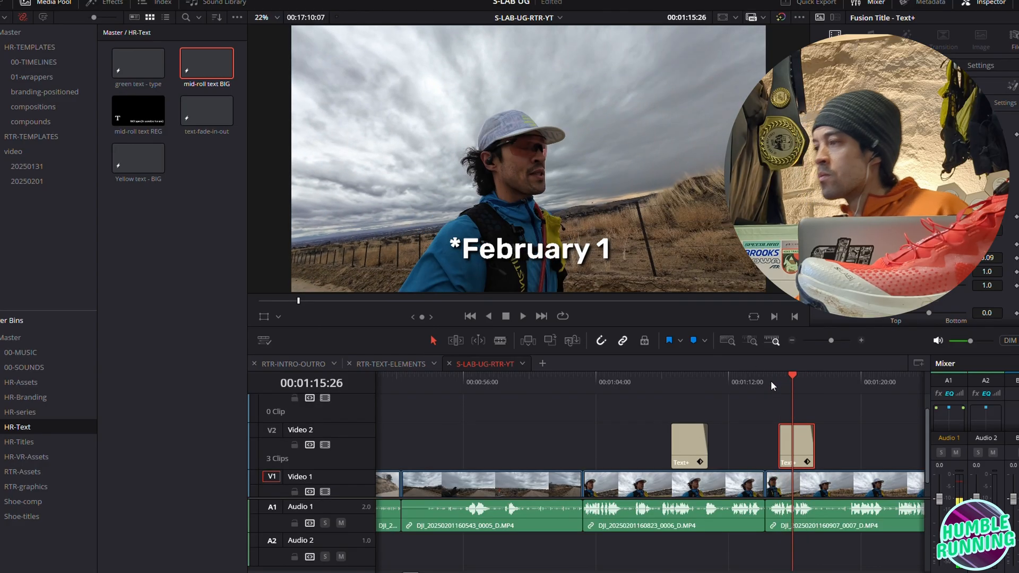
drag(790, 445, 804, 444)
click(780, 380)
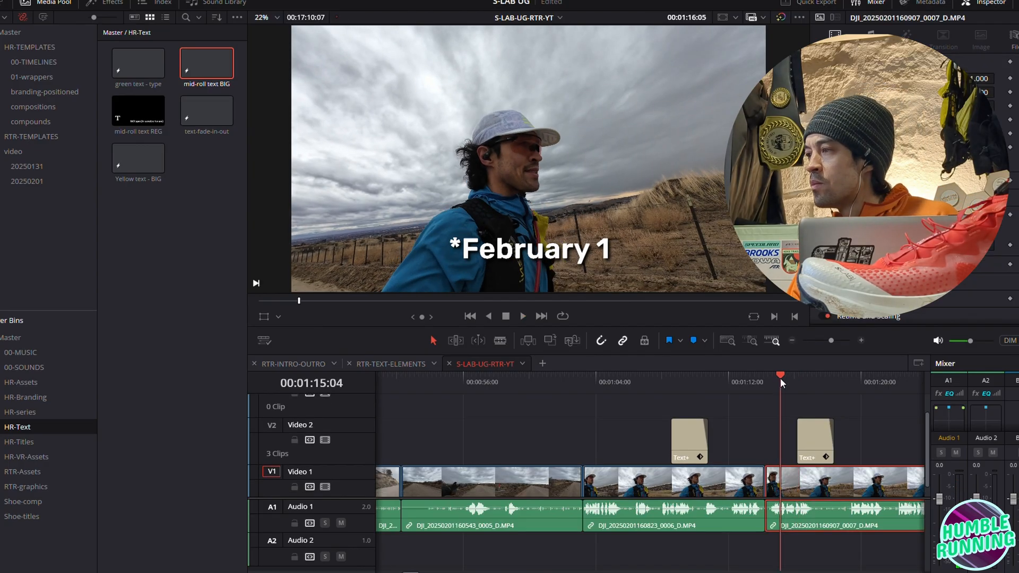
key(space)
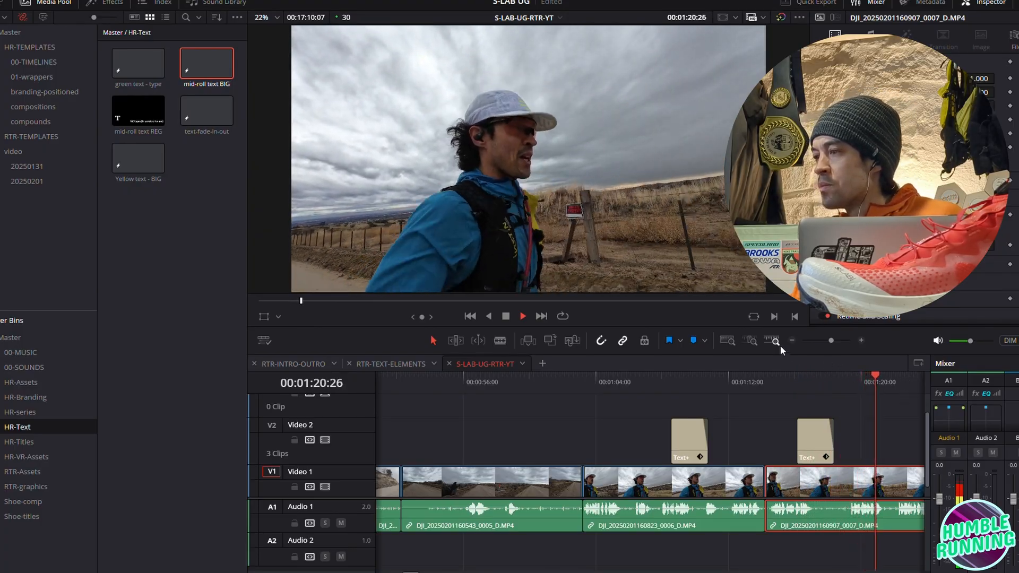
click(791, 338)
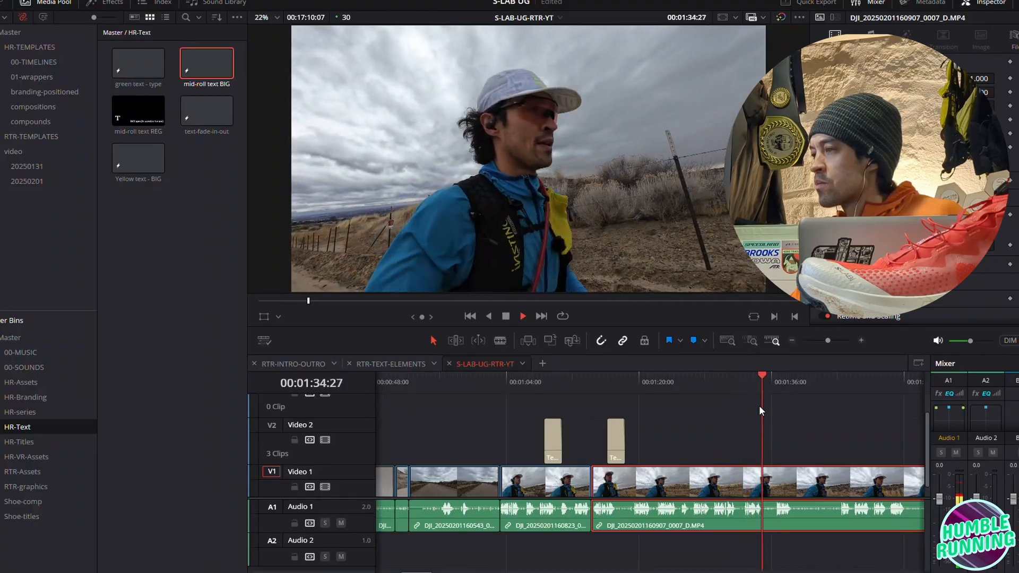
click(728, 380)
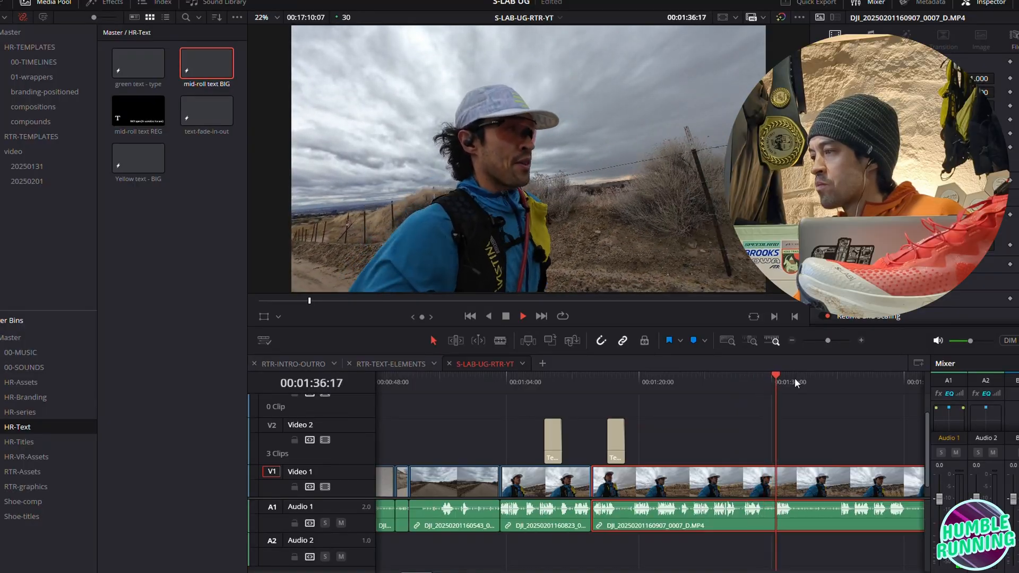
key(space)
key(ctrl+b)
drag(795, 377, 835, 376)
key(space)
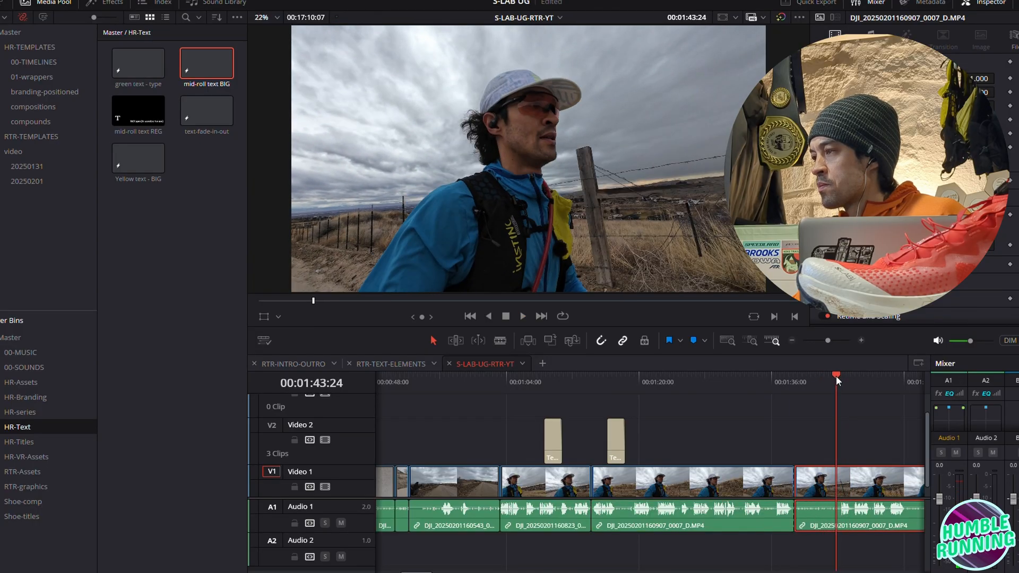
key(ctrl+shift+bracketleft)
key(space)
click(864, 381)
click(845, 380)
click(826, 381)
key(space)
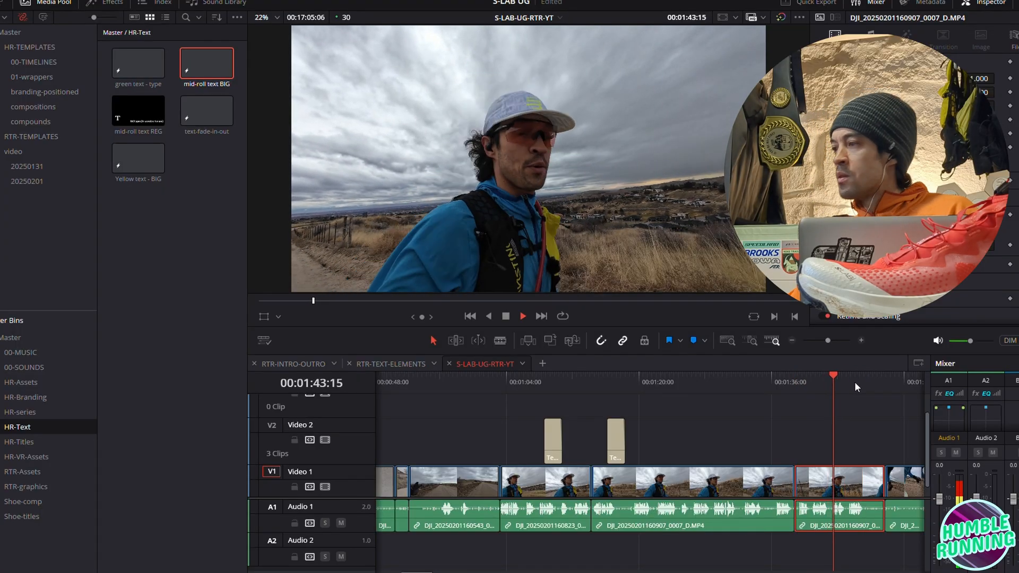
key(space)
click(860, 378)
click(863, 377)
click(864, 378)
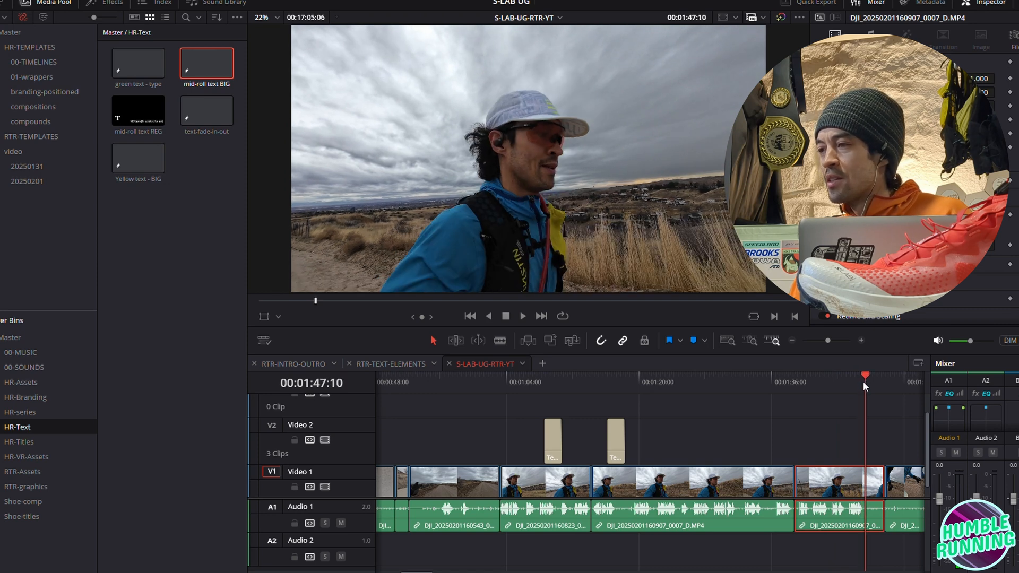
key(shift+])
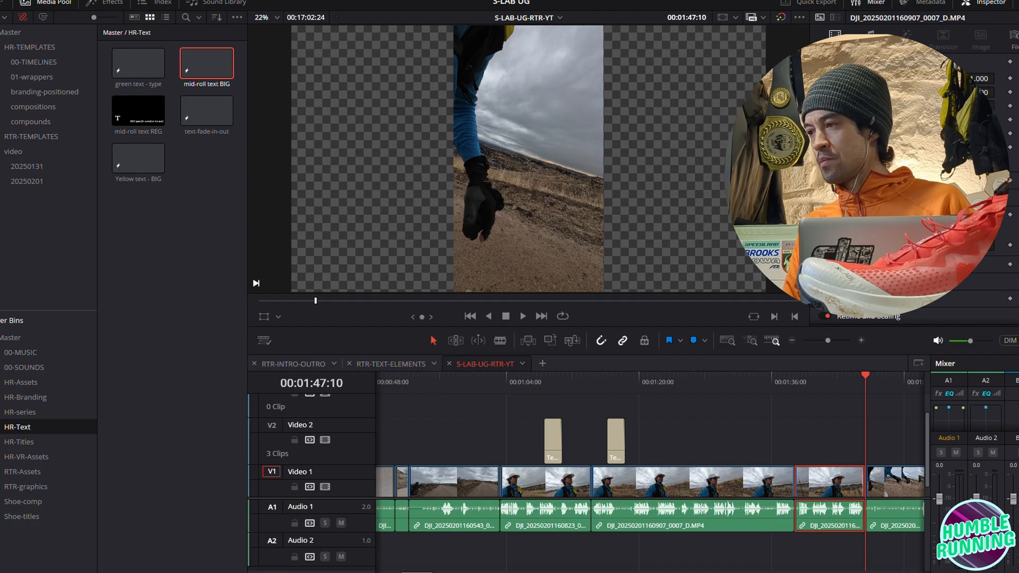
Replay the timeline from about 00:01:34 up to the cut at about 00:01:38
scroll(650, 472, right, 3)
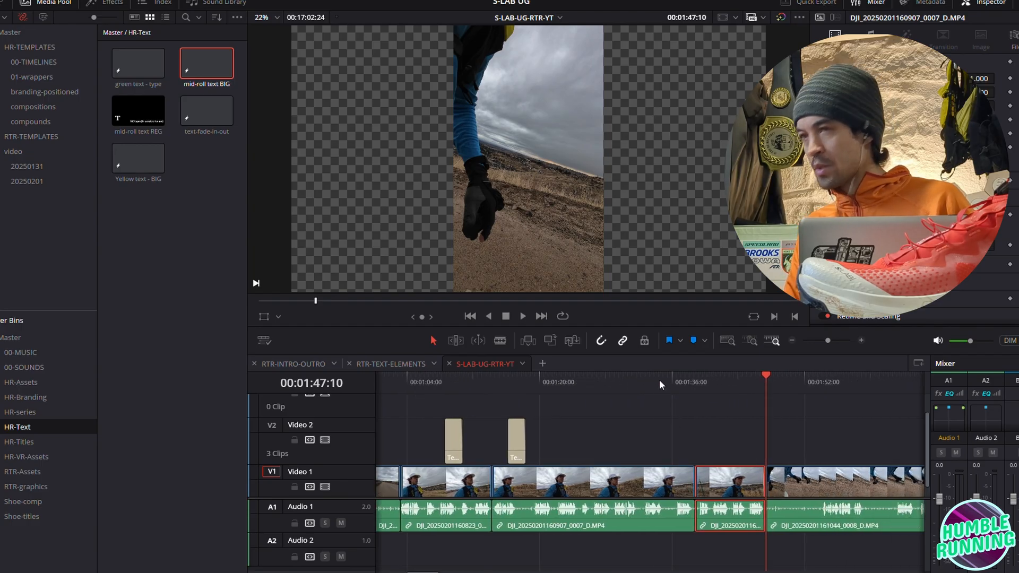
click(659, 379)
key(space)
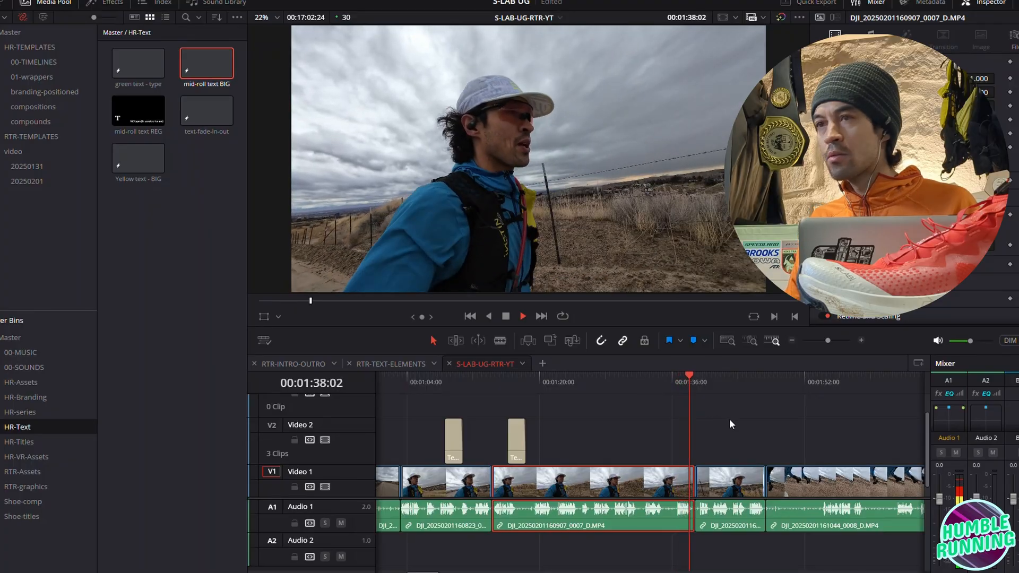
key(space)
click(23, 166)
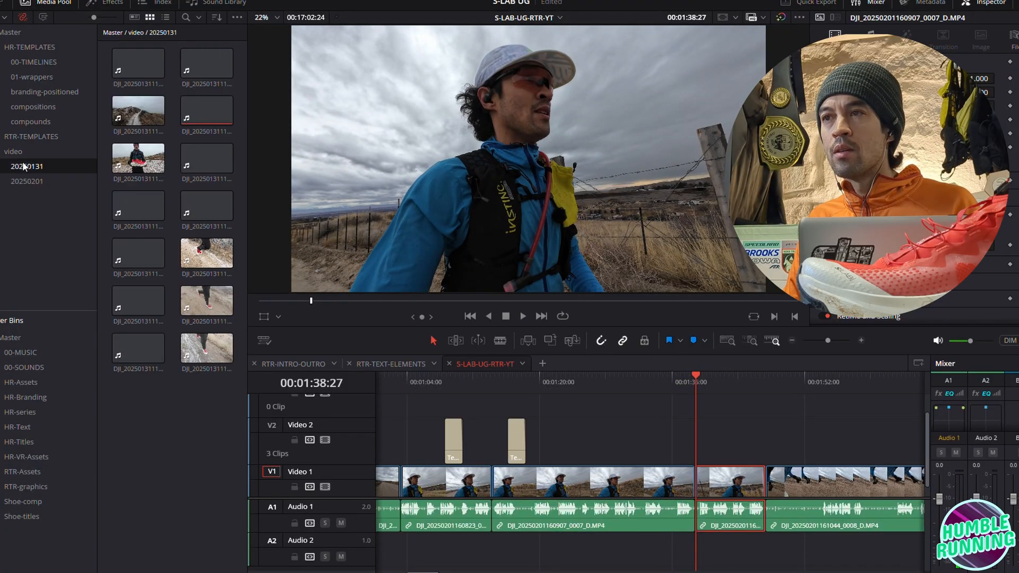
click(27, 179)
click(24, 167)
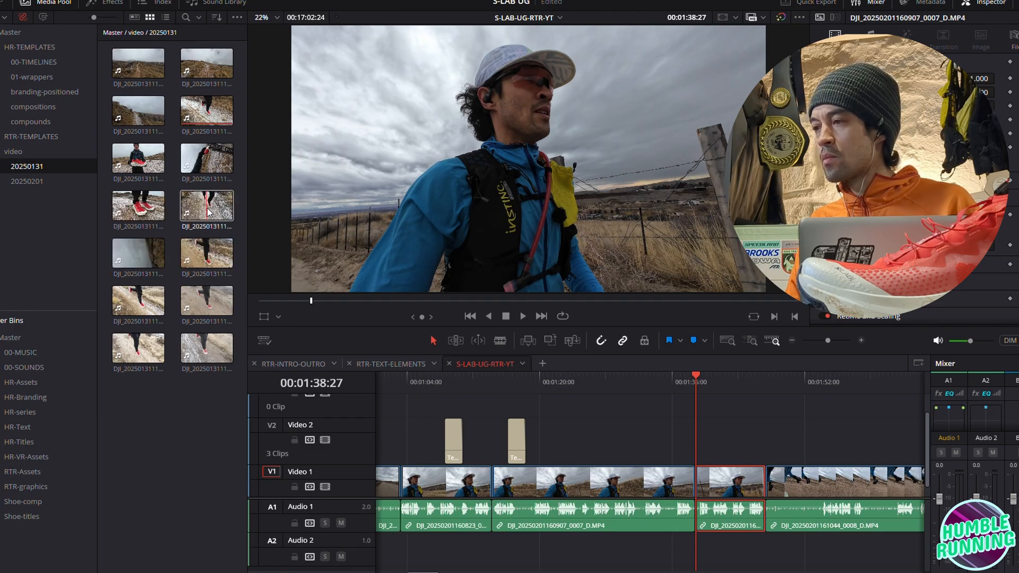
drag(207, 212, 549, 451)
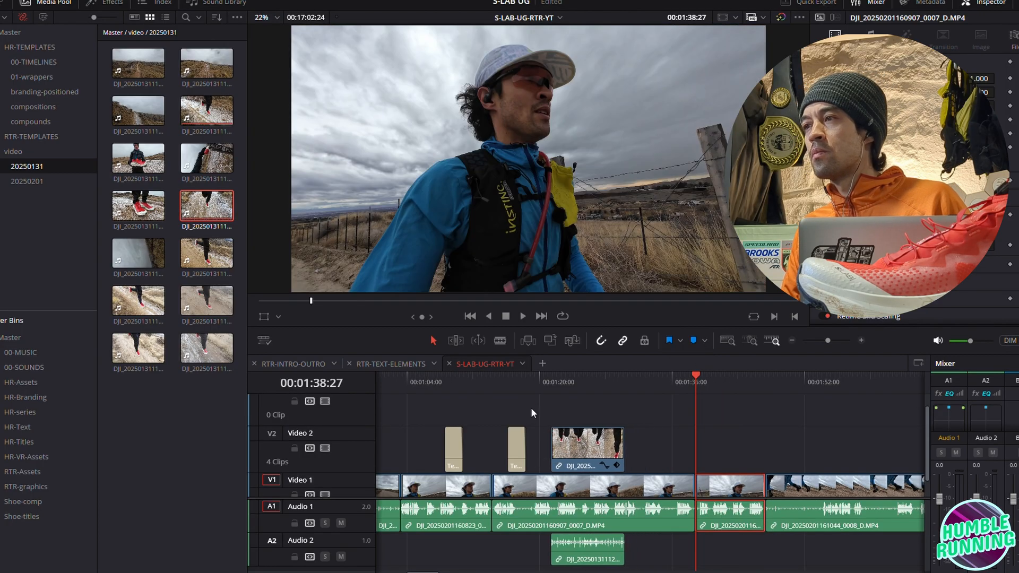
click(536, 378)
key(space)
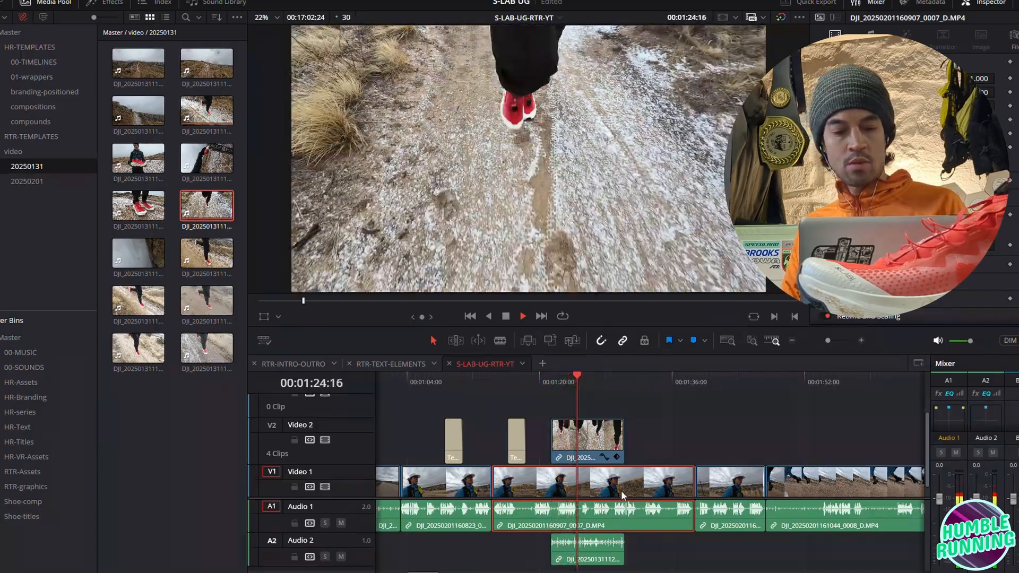
key(space)
click(597, 564)
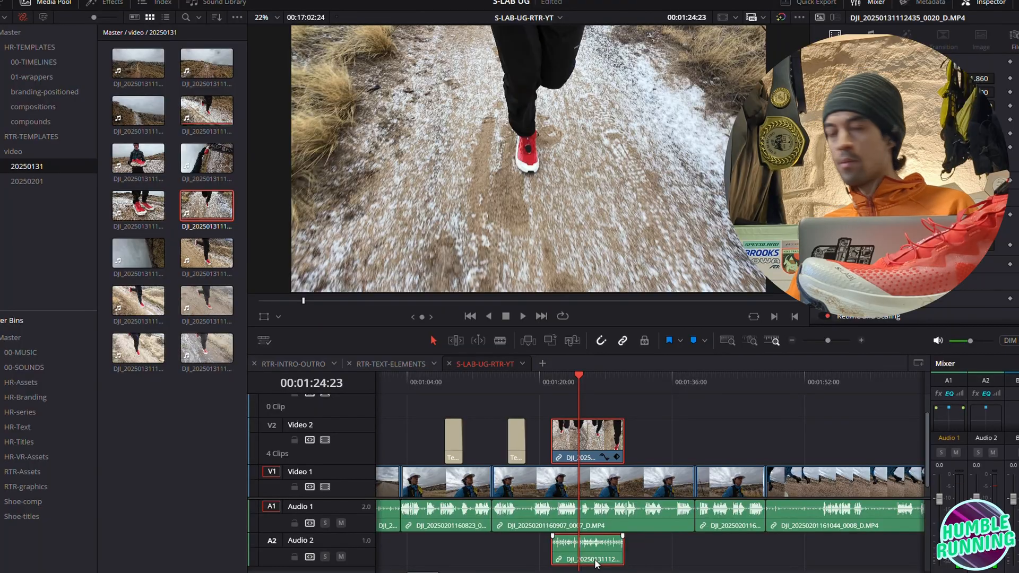
click(670, 562)
alt+click(615, 561)
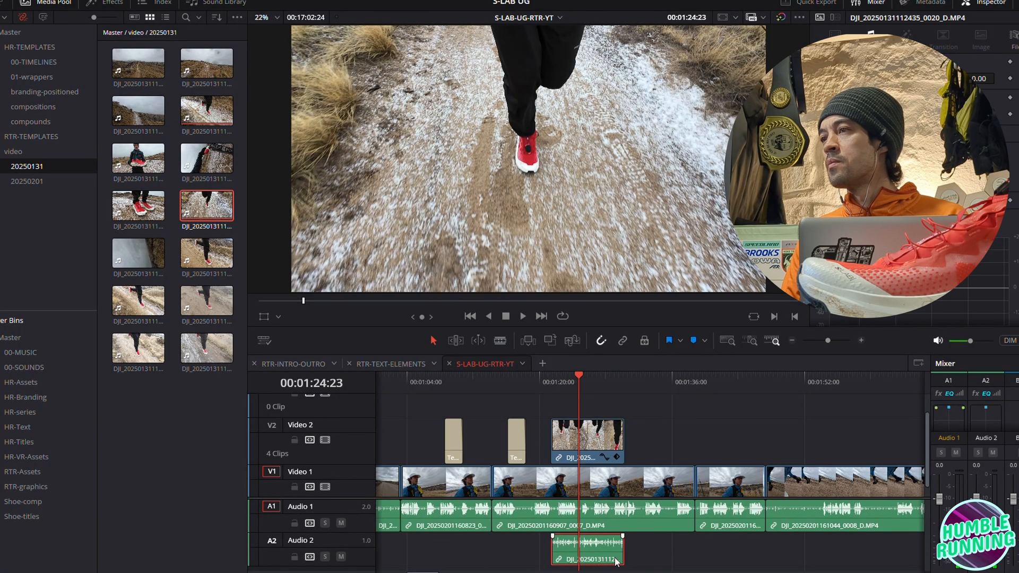
key(Delete)
Play through the snowy-trail overlay, split it at 00:01:29:04 and delete the leftover end piece
click(533, 379)
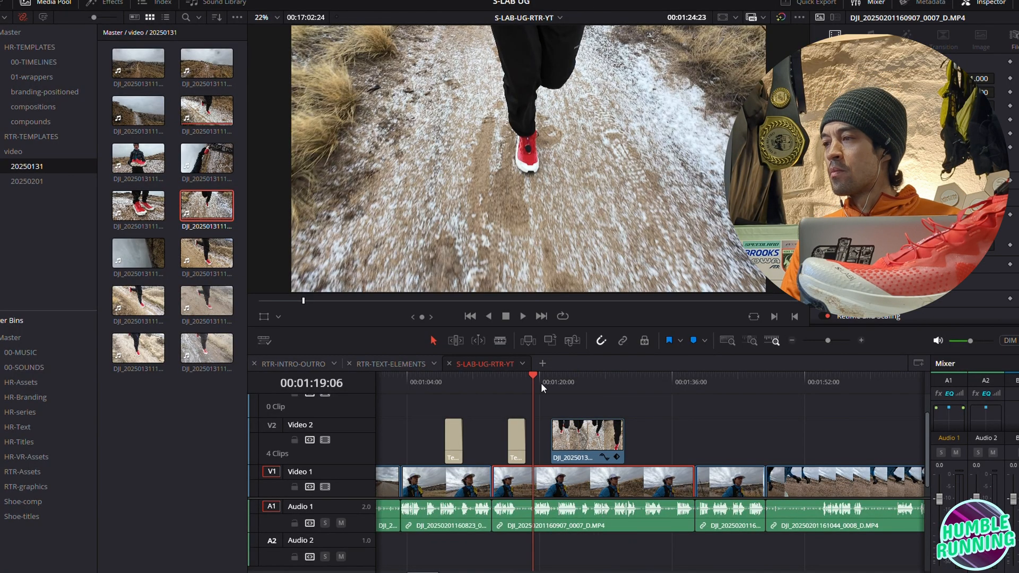
key(space)
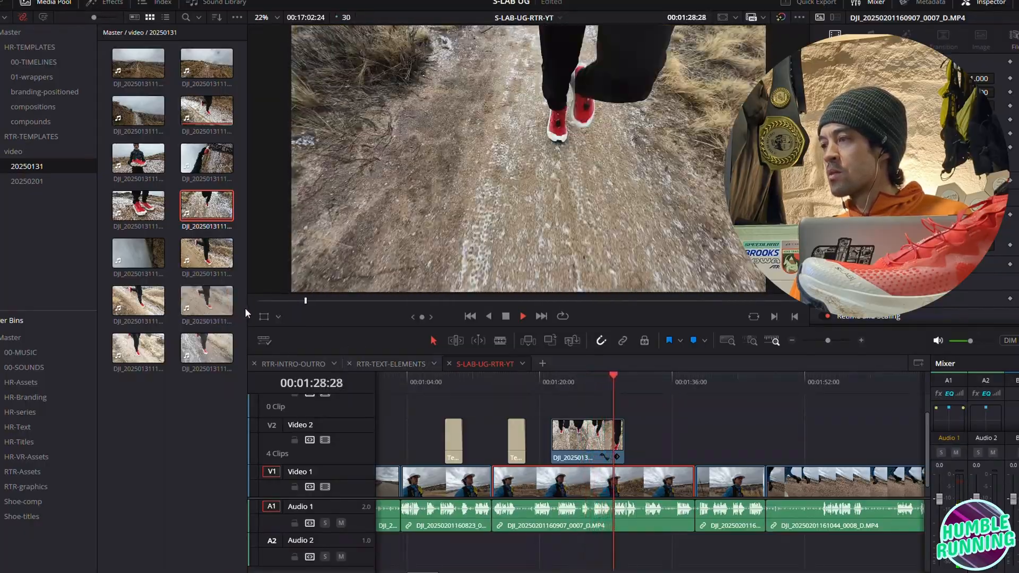
key(space)
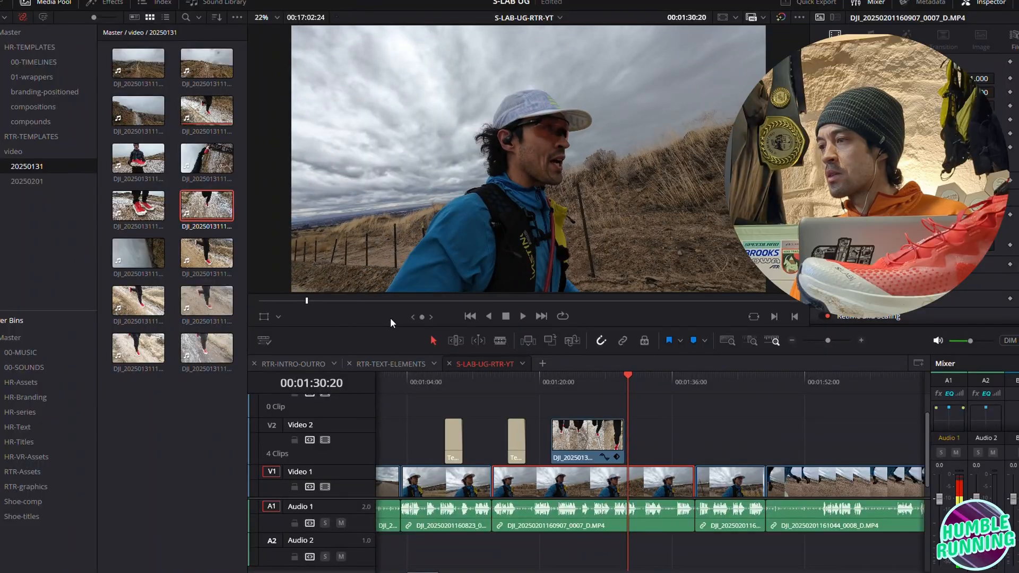
click(618, 381)
drag(618, 378, 617, 380)
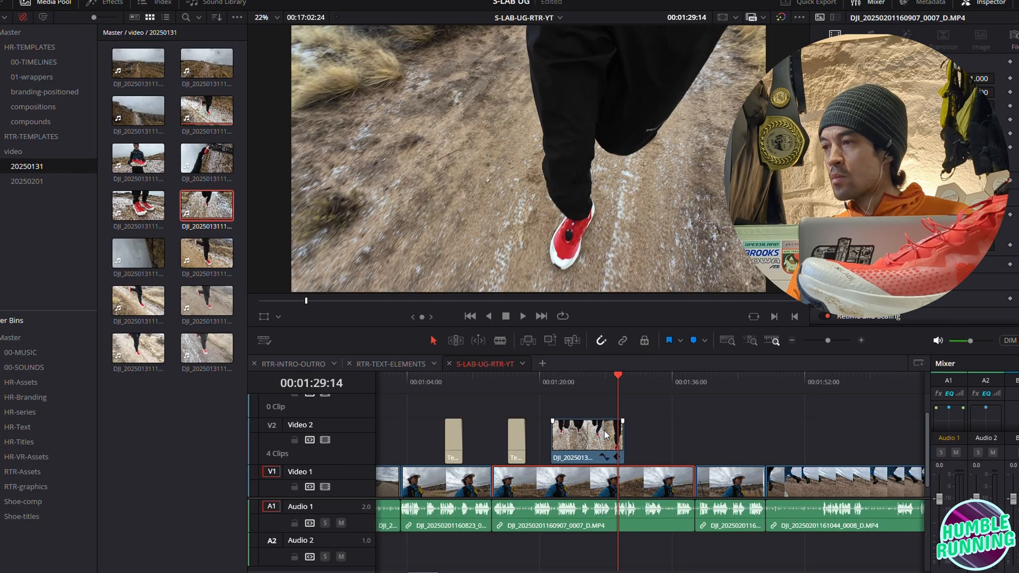
key(Left)
key(Left)
key(Left)
key(Left)
key(Left)
key(Left)
key(Left)
key(Left)
key(Left)
key(Left)
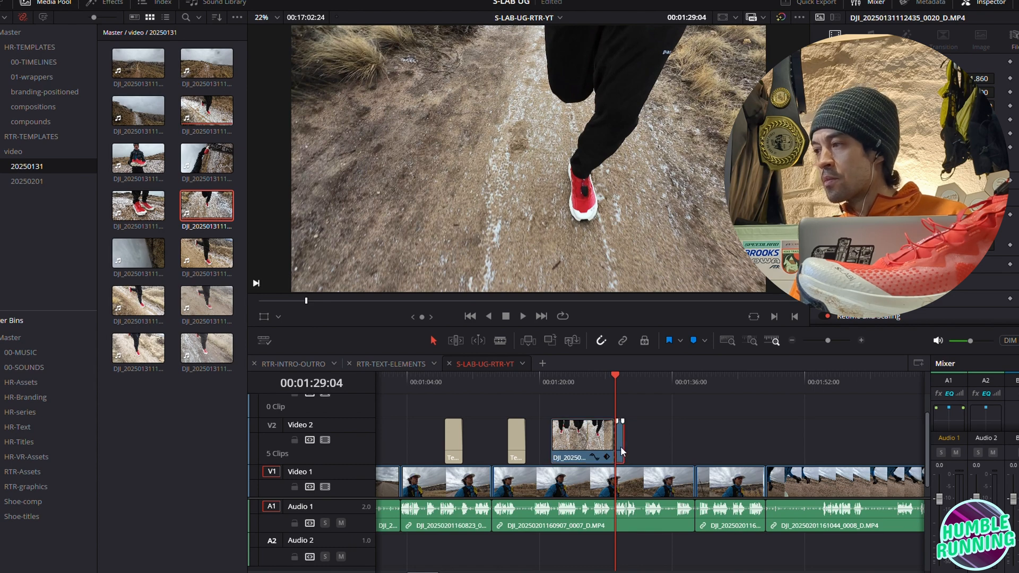
key(Delete)
click(682, 379)
drag(686, 377, 818, 400)
key(space)
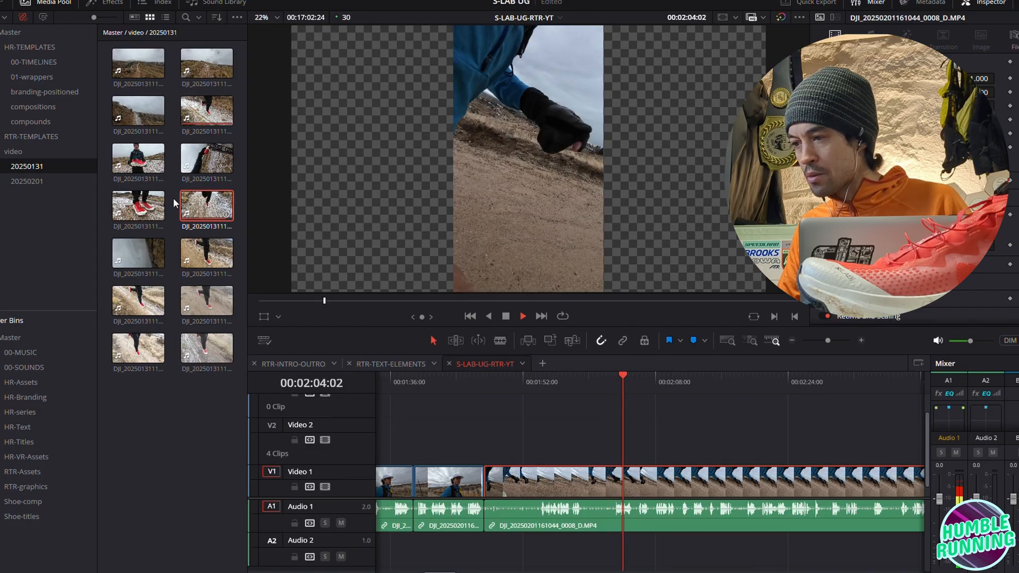
key(space)
drag(154, 166, 525, 431)
scroll(584, 527, right, 6)
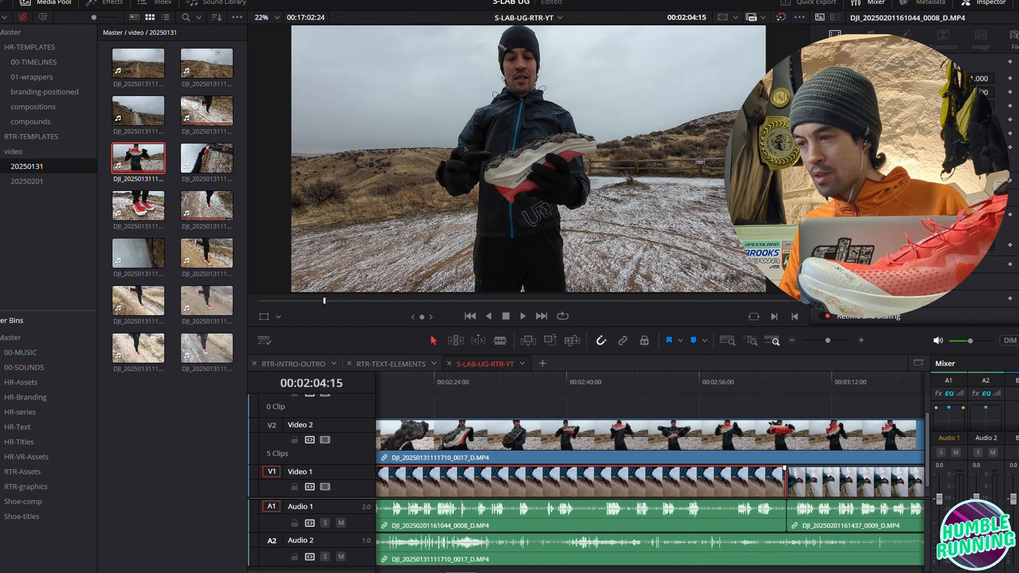
scroll(650, 473, left, 4)
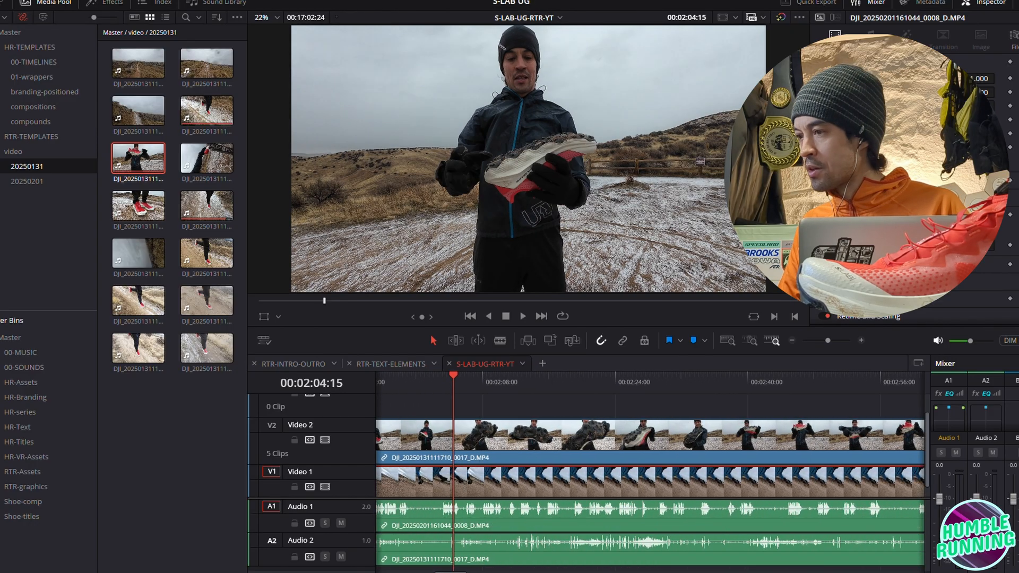
scroll(650, 472, left, 3)
click(553, 564)
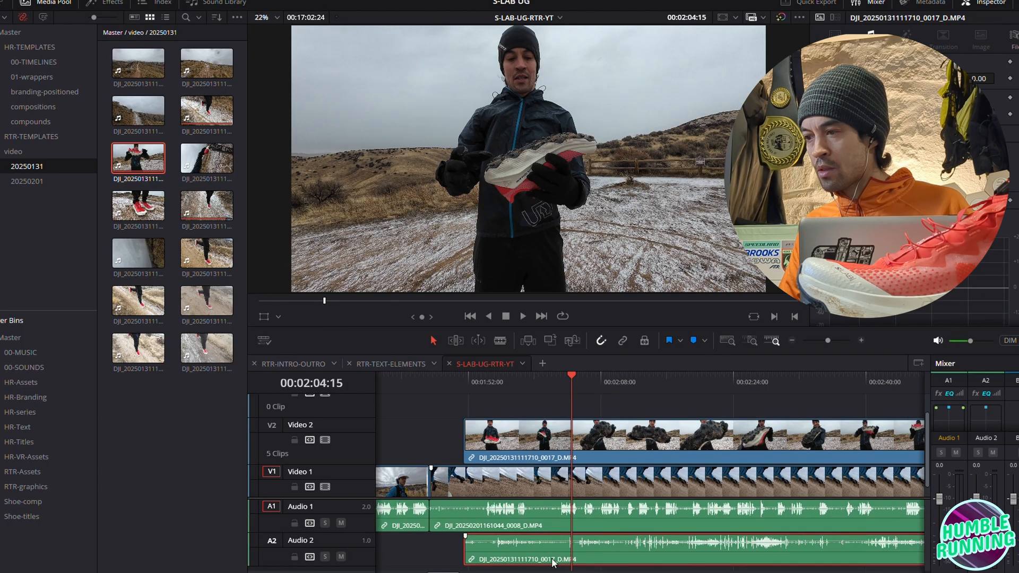
key(Delete)
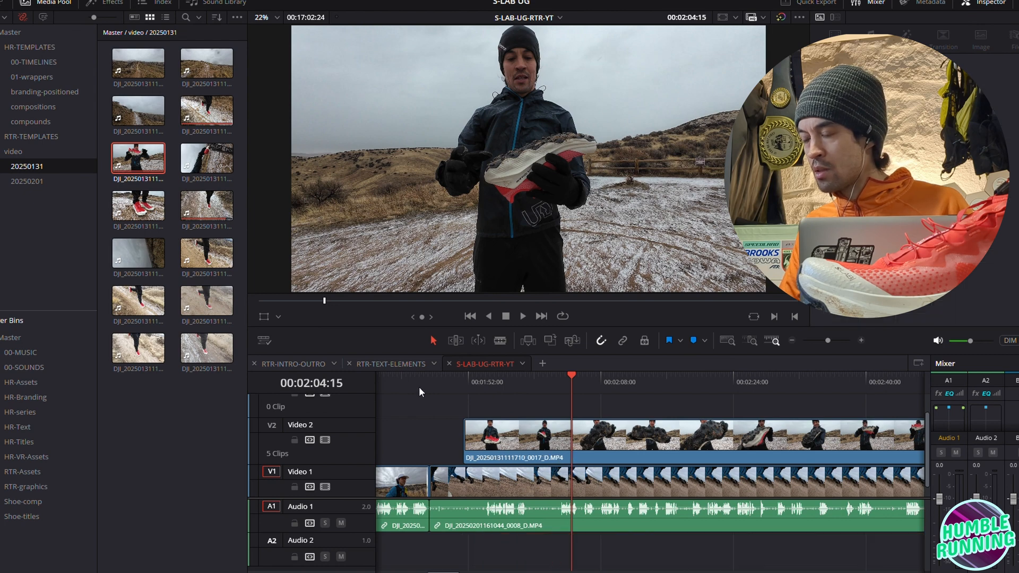
click(406, 385)
drag(696, 454, 617, 451)
scroll(618, 451, right, 5)
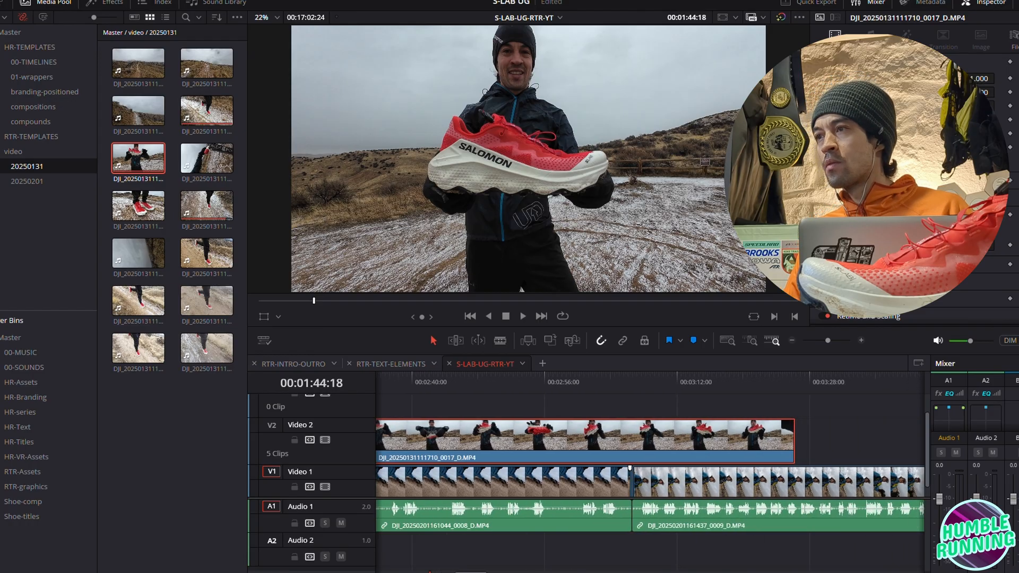
scroll(617, 451, left, 15)
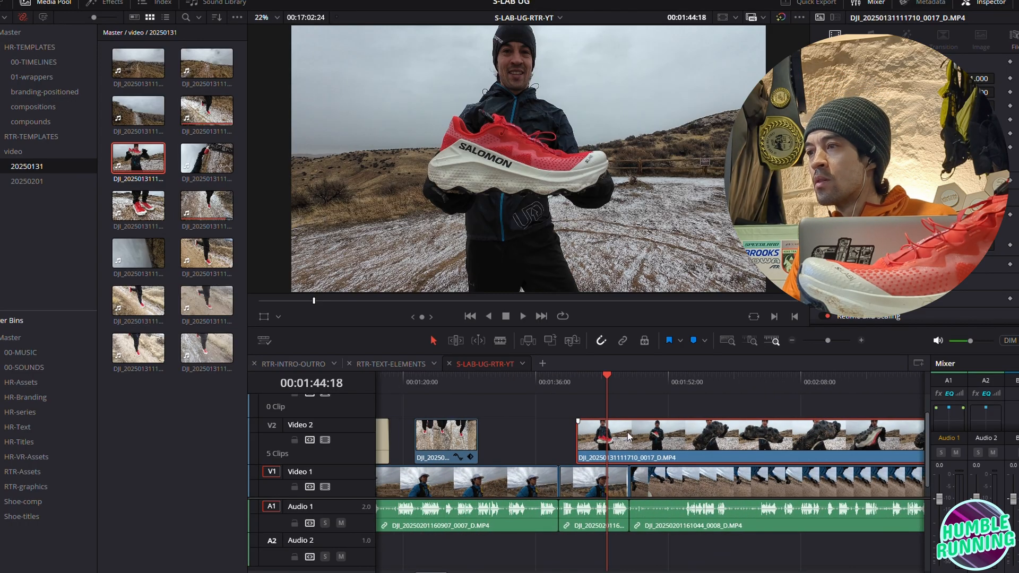
drag(705, 432, 650, 433)
click(476, 381)
key(space)
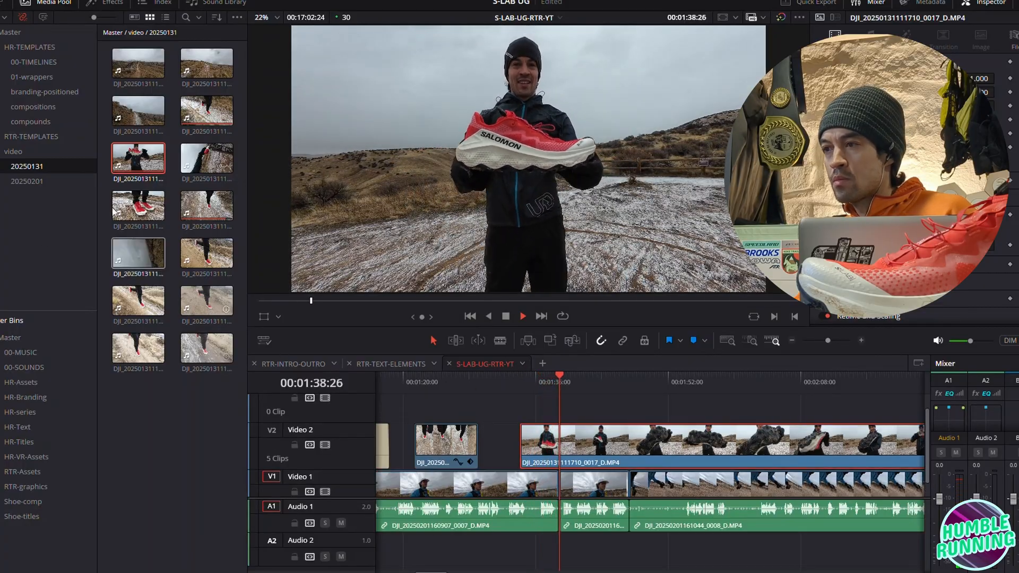
click(11, 136)
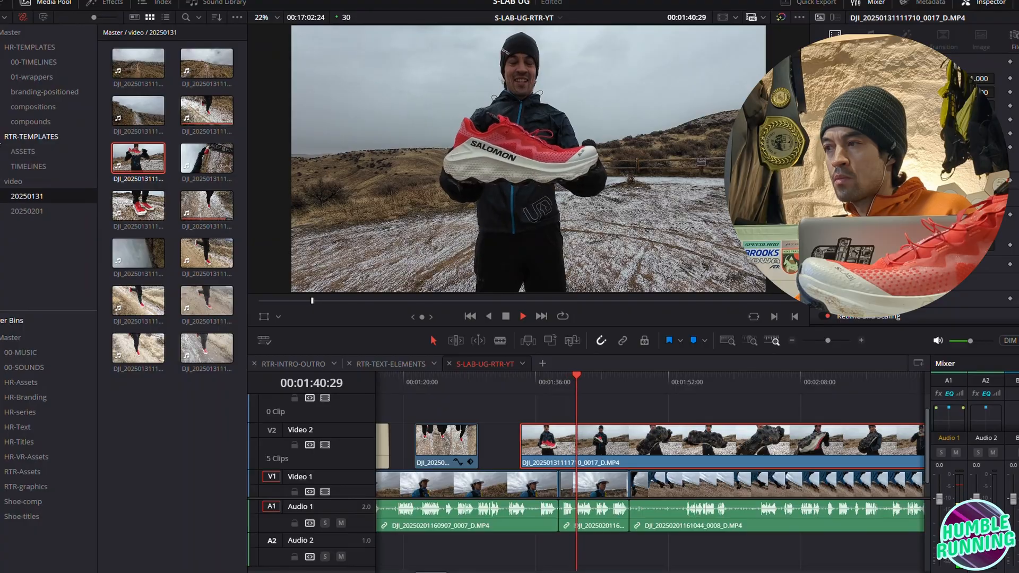
click(13, 153)
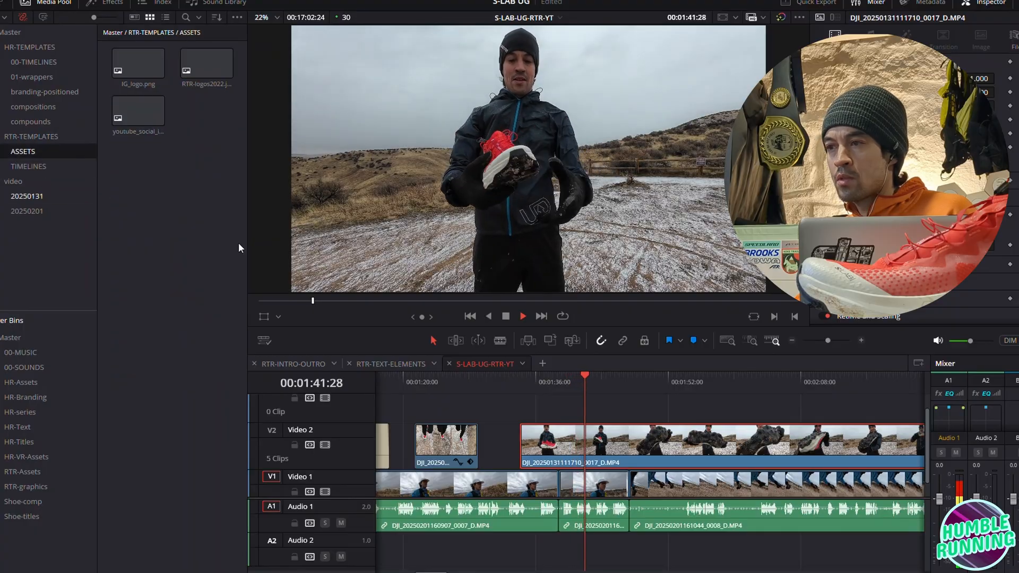
click(403, 362)
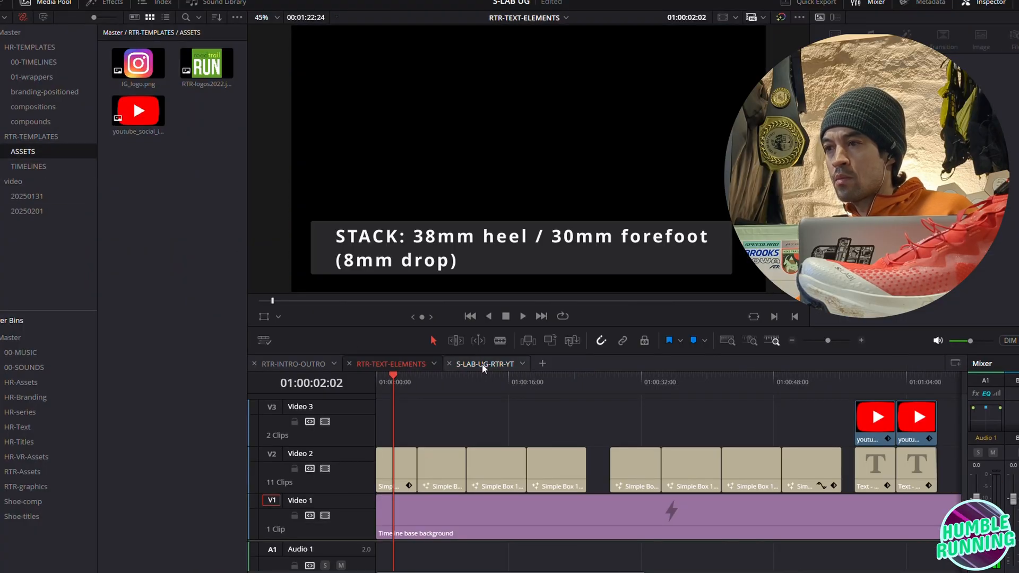
click(482, 363)
click(397, 365)
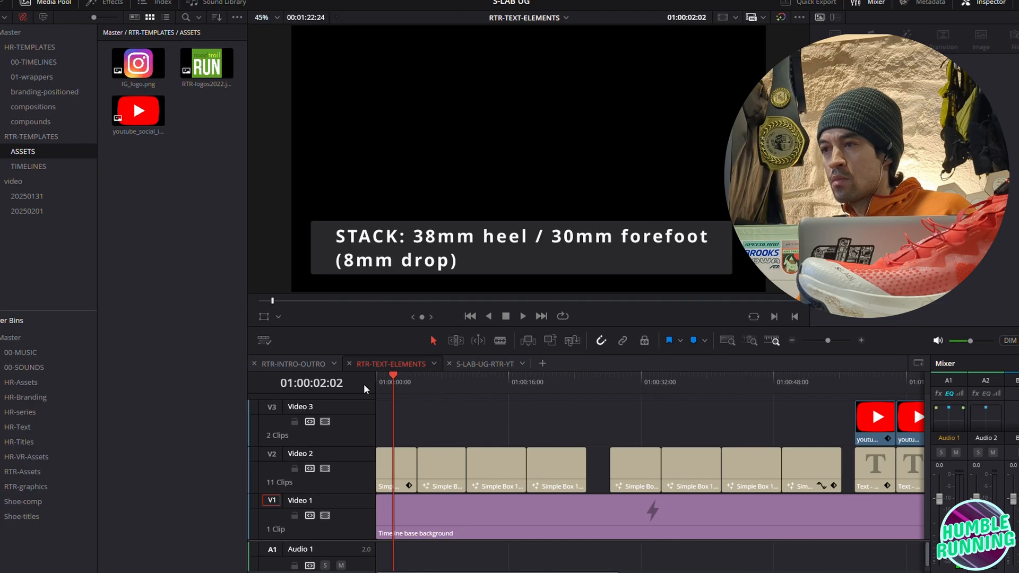
Copy the stack-height title and the XFlow foam title from Video 2 of RTR-TEXT-ELEMENTS
click(403, 470)
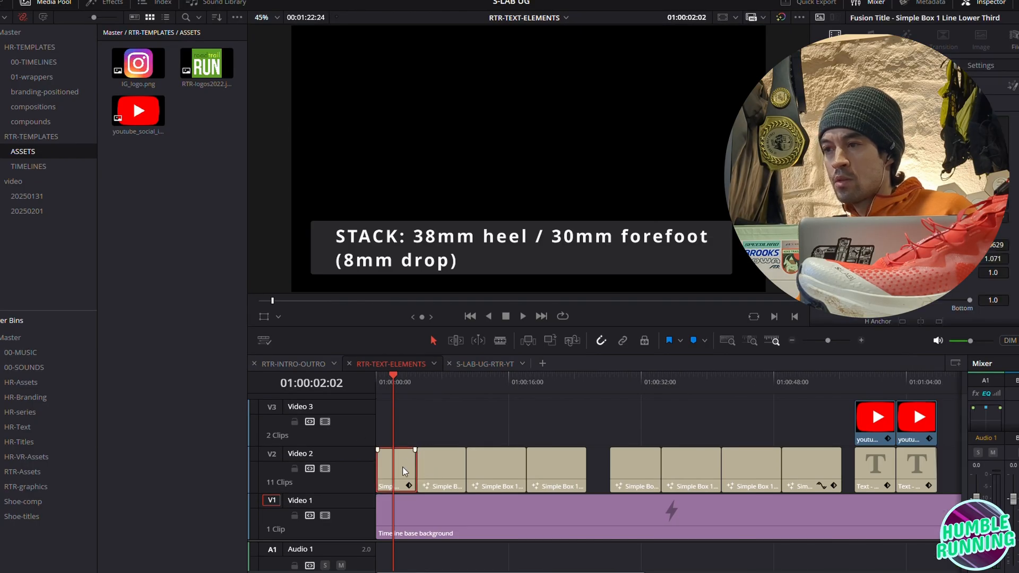
ctrl+click(441, 476)
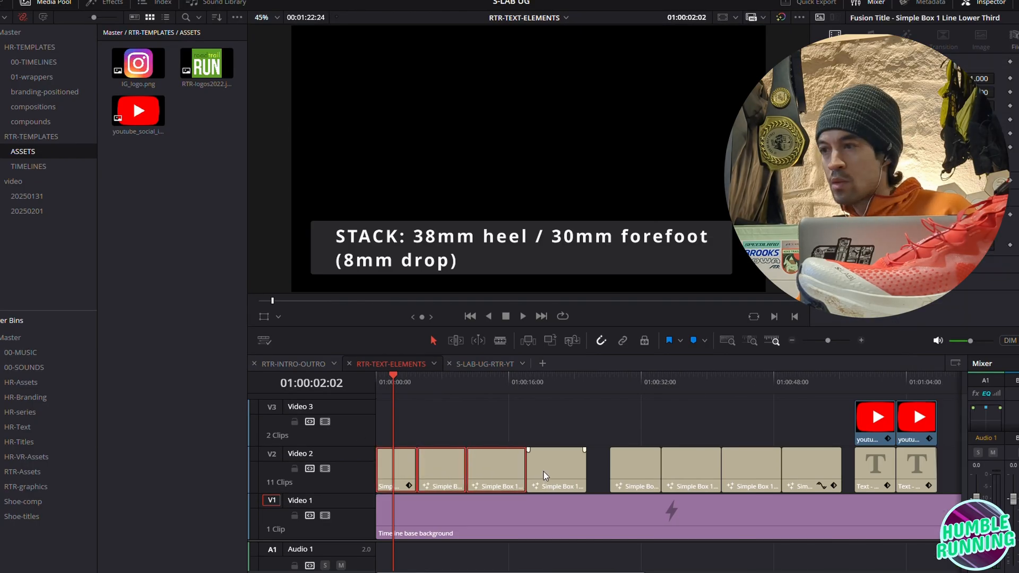
click(440, 375)
click(497, 394)
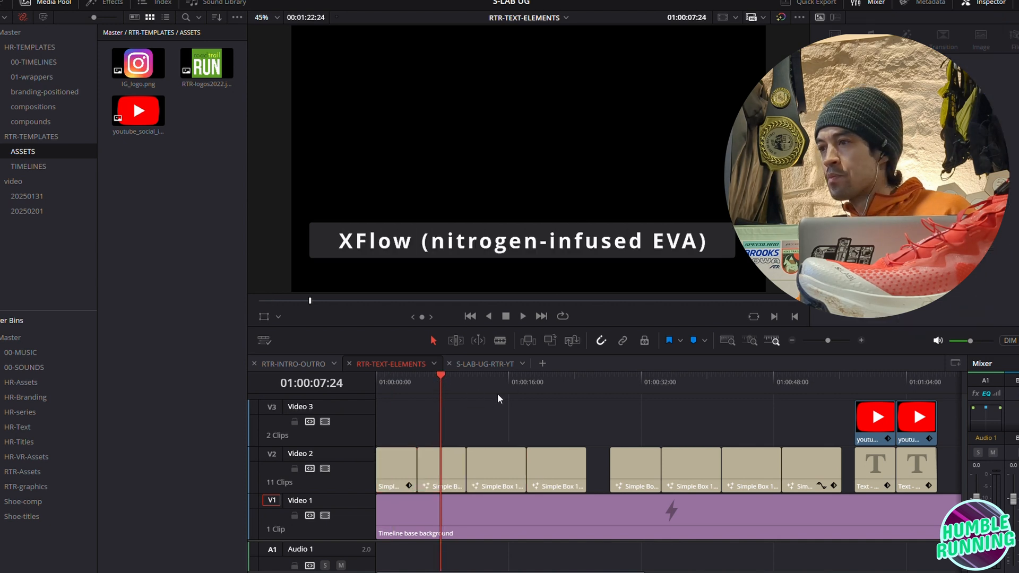
click(392, 381)
click(397, 452)
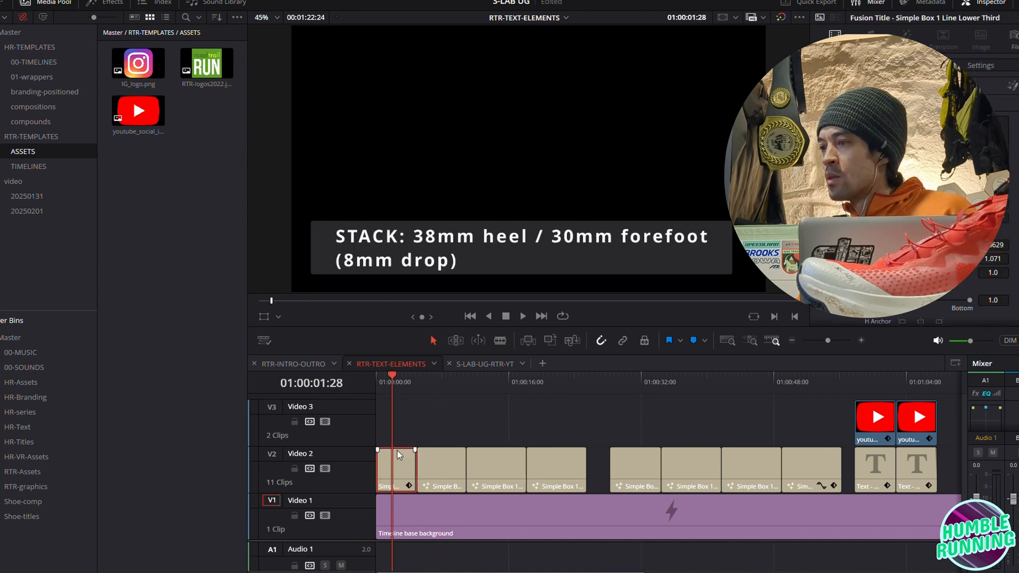
ctrl+click(441, 460)
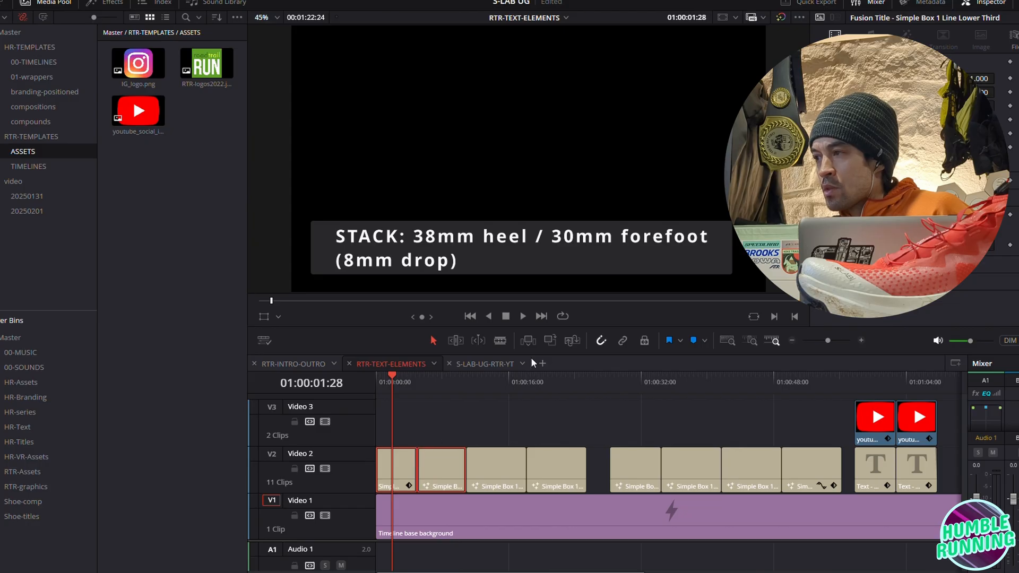
Paste the two titles into S-LAB-UG-RTR-YT and move them onto Video 3 above the shoe overlay, starting at about 00:01:52
click(466, 363)
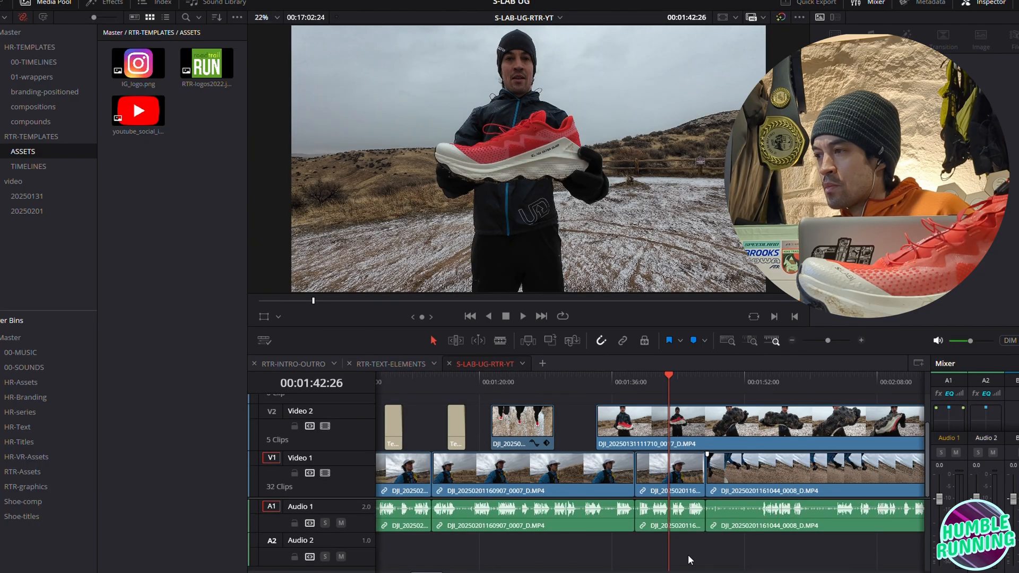
scroll(422, 571, right, 6)
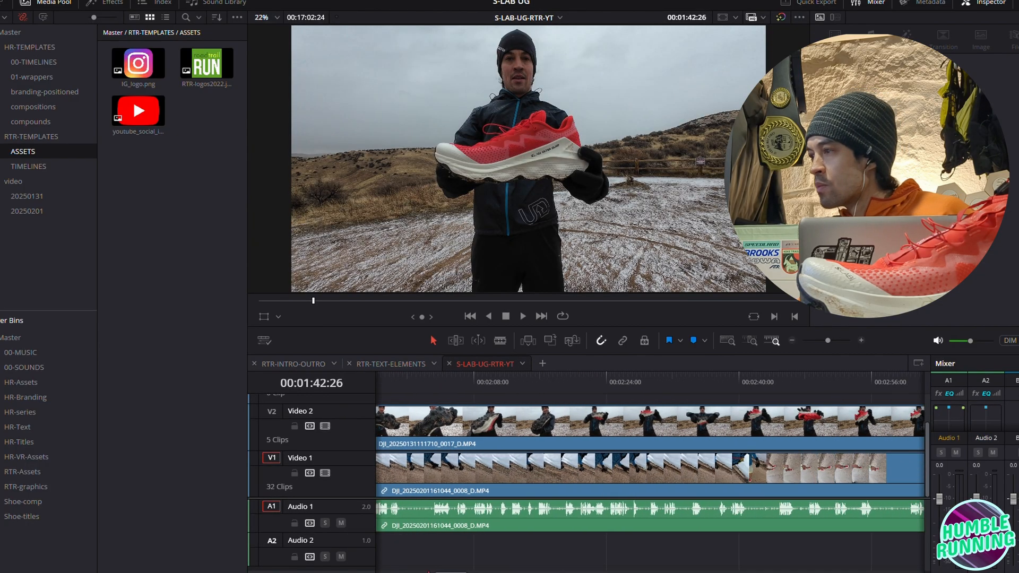
click(792, 341)
click(817, 383)
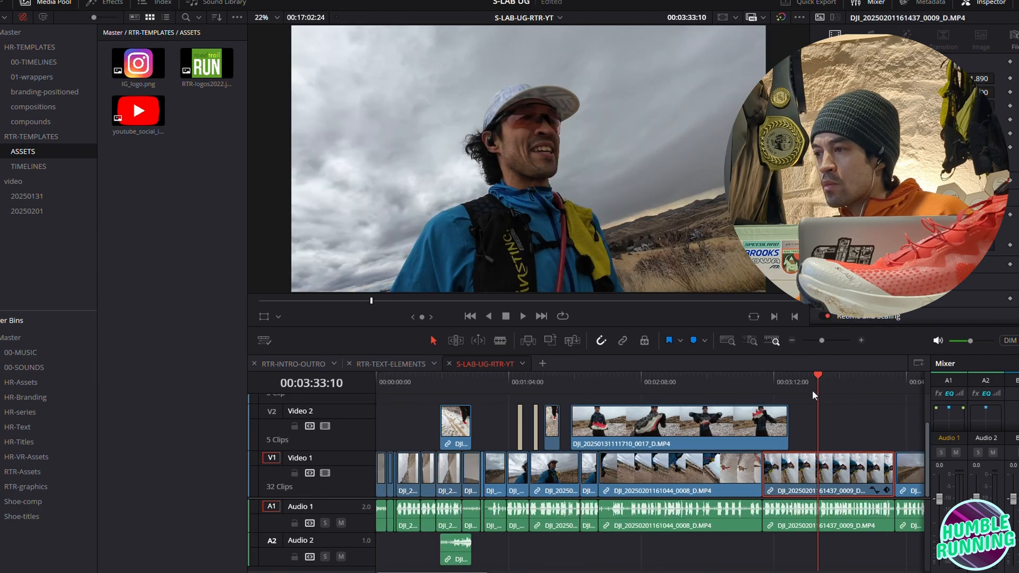
key(ctrl+v)
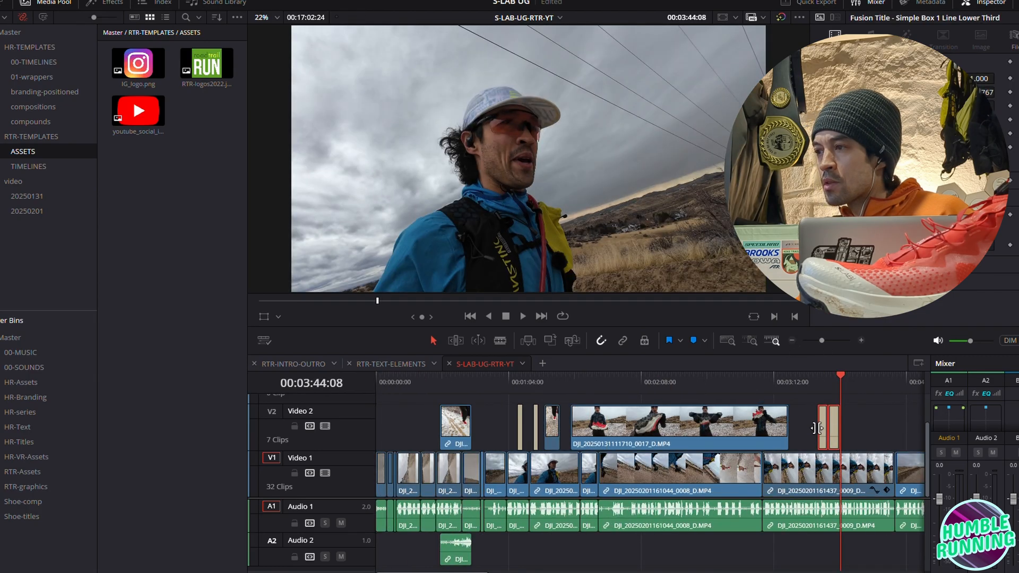
drag(823, 431, 611, 422)
Change the titles to "STACK: 41mm heel / 35mm forefoot (6mm drop)" and "Energy Foam+ SC core + Energy Foam carrier"
click(611, 378)
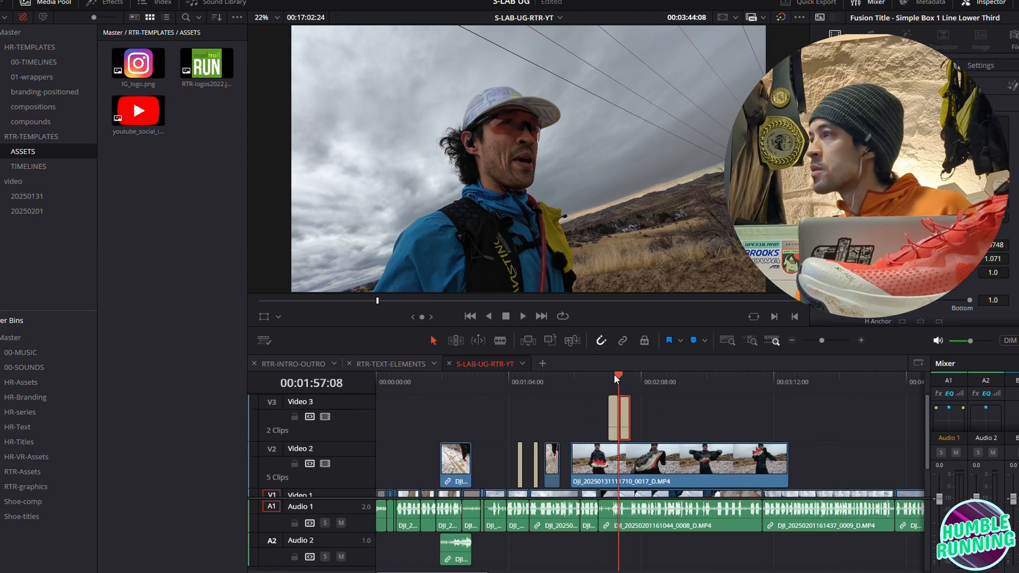
key(space)
key(space)
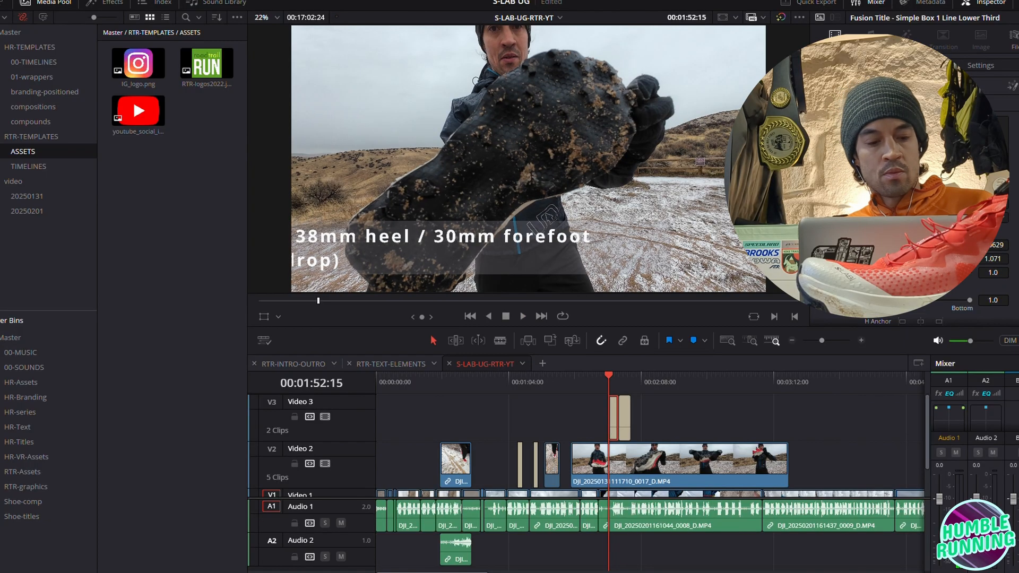
text(41)
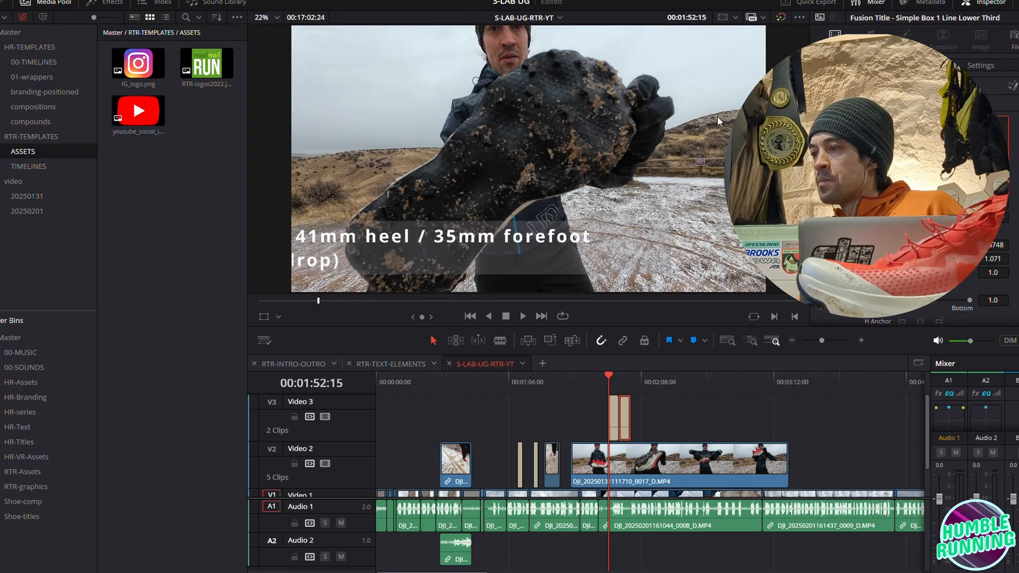
Play from 00:01:34:04 and move the stack title to about 00:01:53 and the foam title to about 00:02:03 on Video 3
click(571, 376)
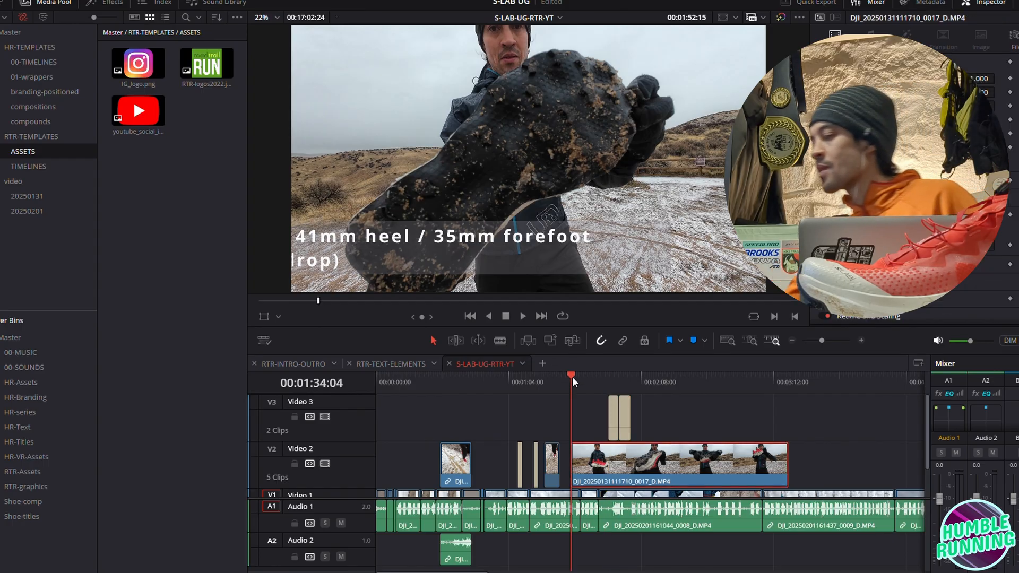
key(space)
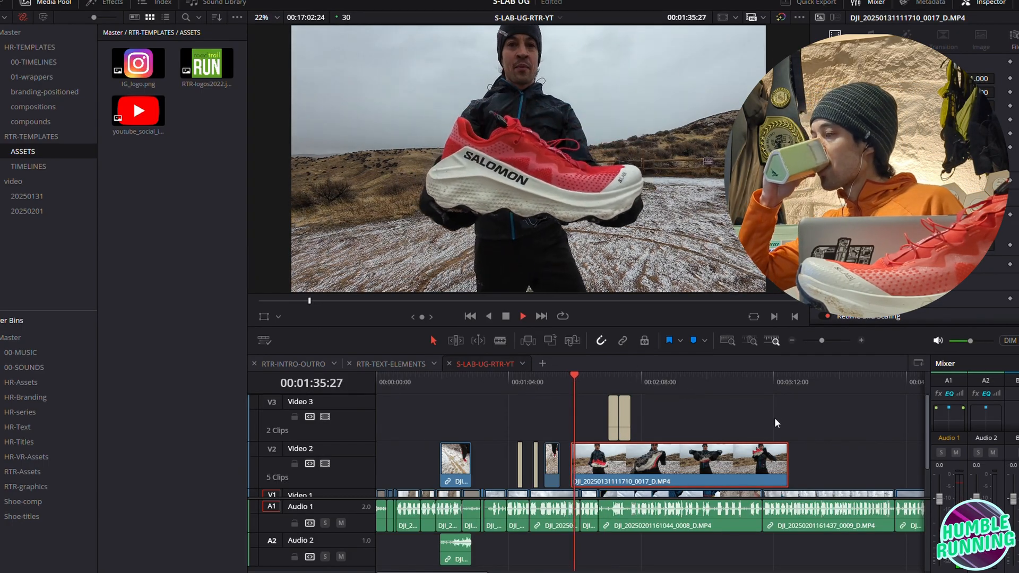
scroll(775, 418, down, 2)
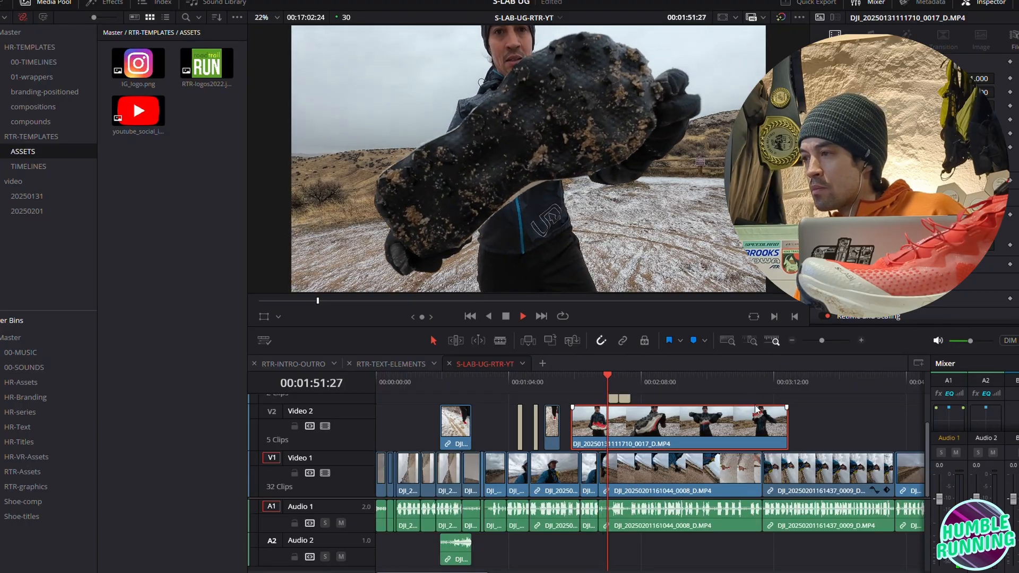
click(861, 341)
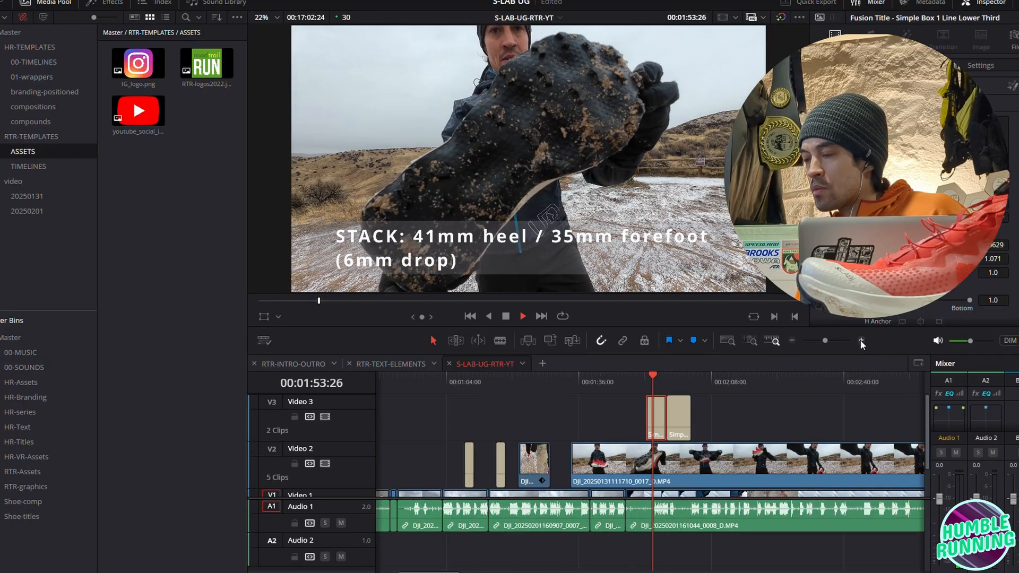
mouse_move(671, 422)
mouse_down()
mouse_move(695, 424)
mouse_move(658, 422)
mouse_up()
scroll(668, 482, down, 1)
click(667, 482)
drag(667, 375, 643, 375)
click(657, 421)
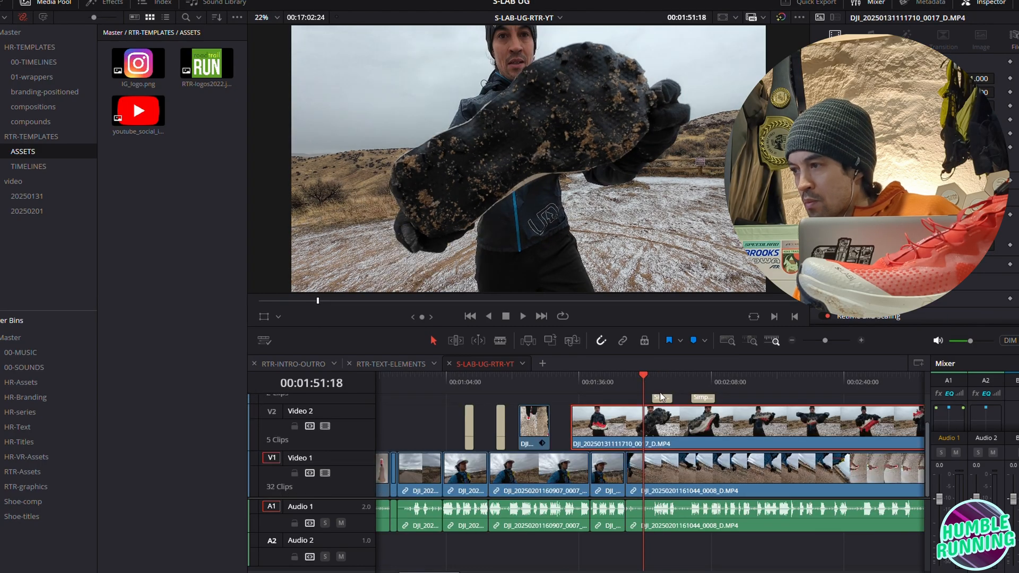
click(644, 375)
scroll(645, 374, up, 1)
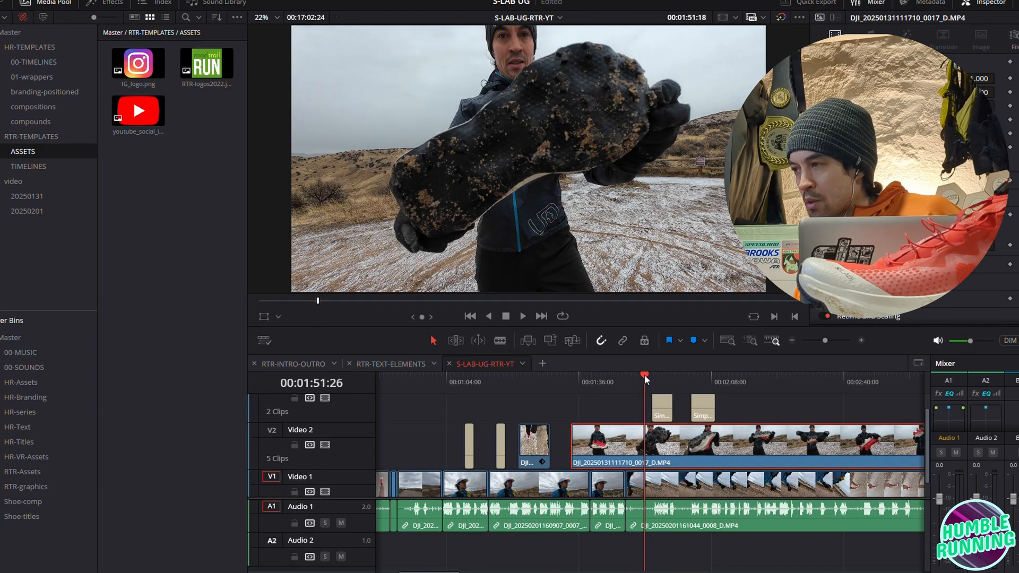
drag(646, 374, 644, 374)
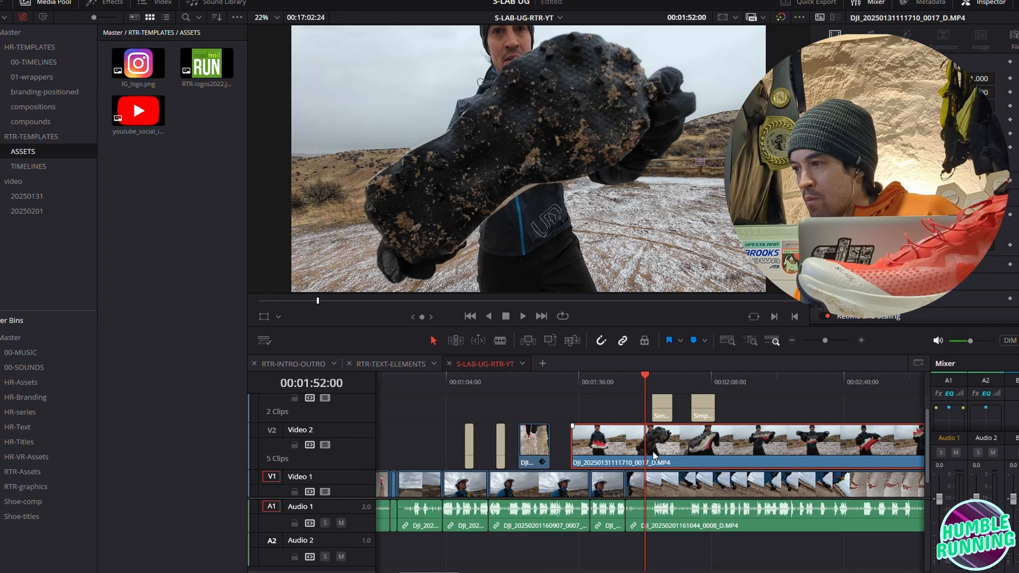
click(861, 340)
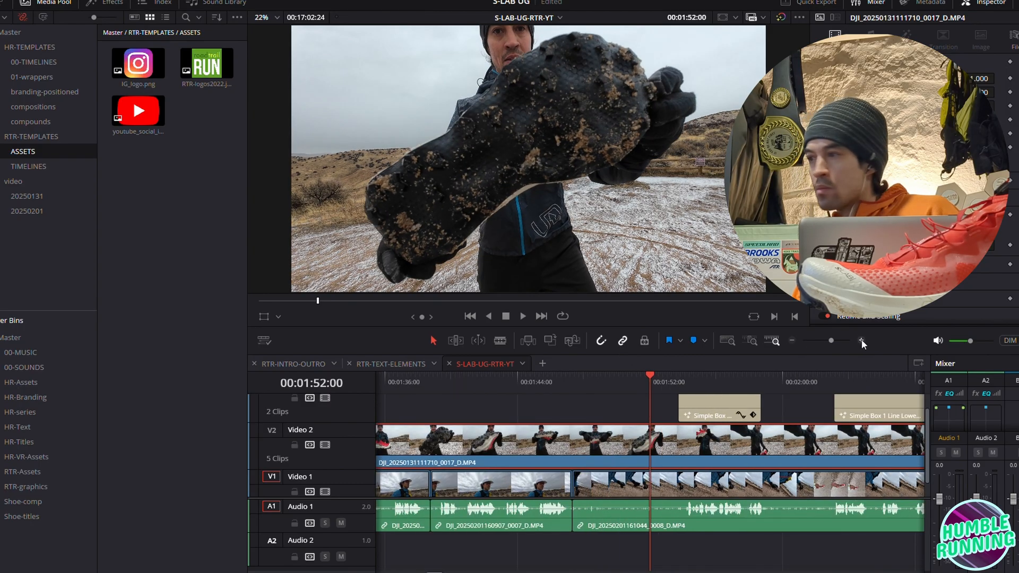
click(658, 374)
drag(658, 374, 678, 377)
click(708, 488)
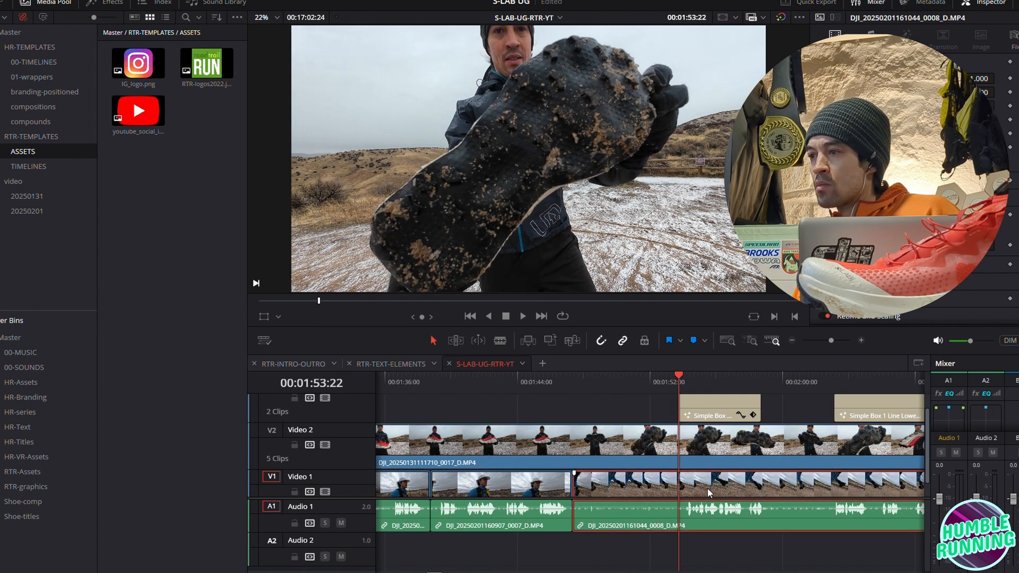
key(ctrl+shift+[)
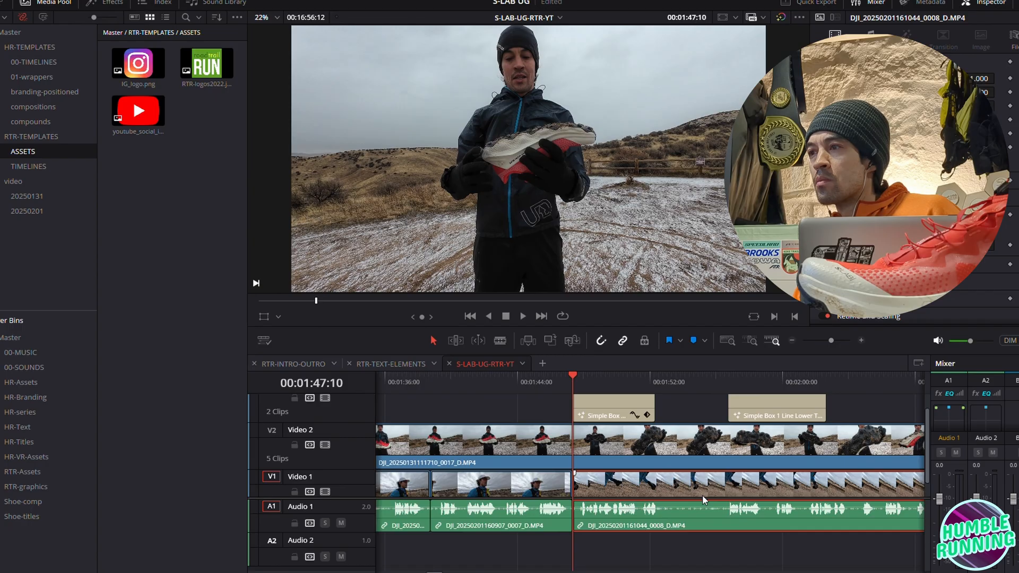
Play through the stack title and move the Energy Foam title earlier on Video 3 to start at about 00:01:53
click(538, 378)
key(space)
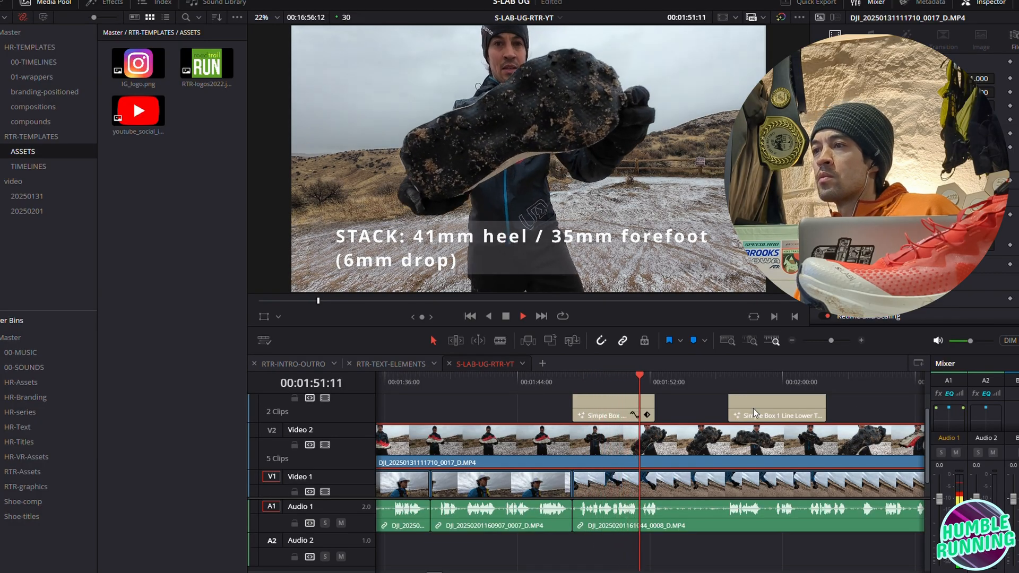
drag(780, 406, 721, 407)
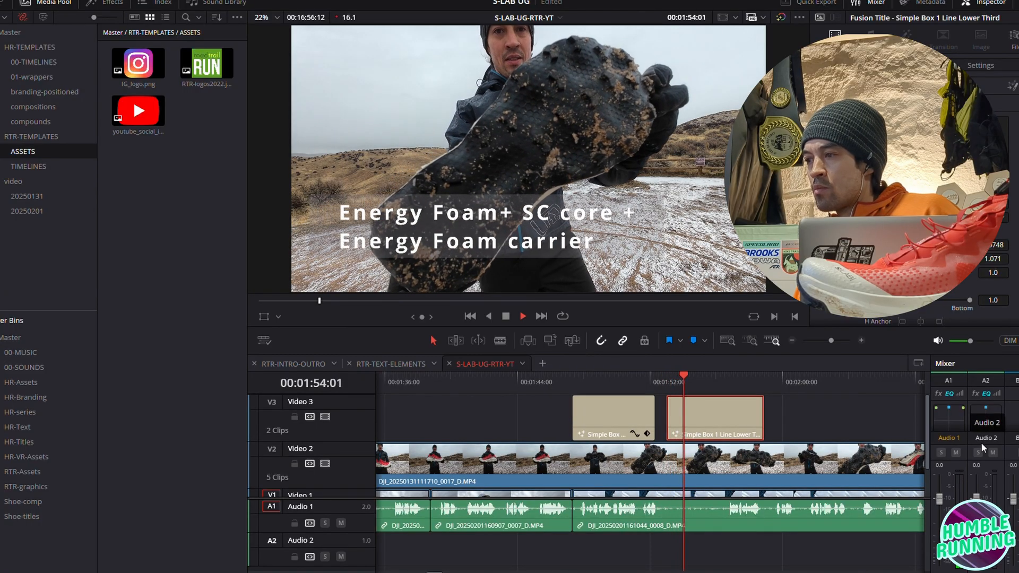
key(space)
drag(725, 379, 666, 387)
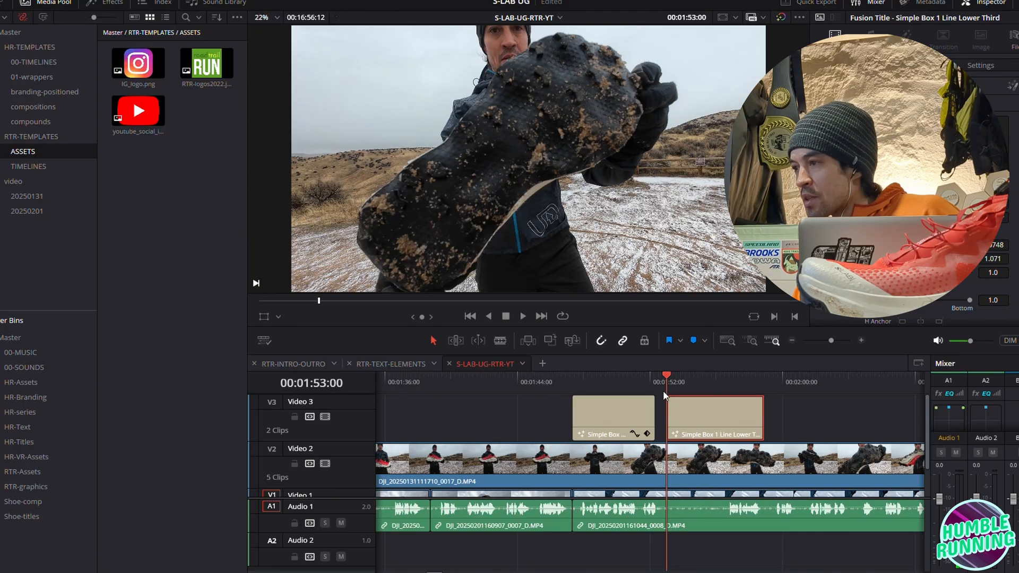
scroll(709, 499, down, 2)
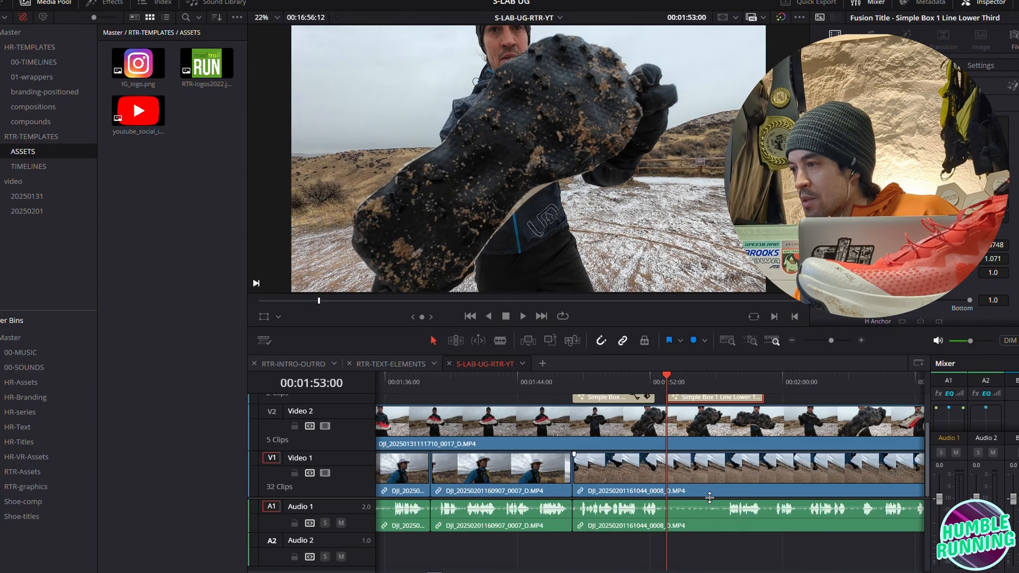
click(706, 479)
key(ctrl+b)
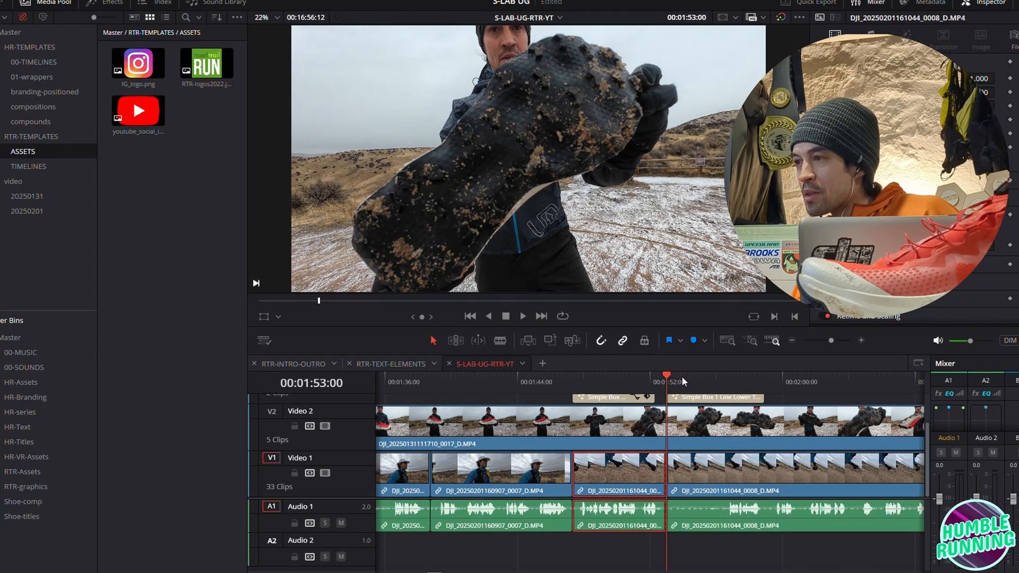
scroll(669, 374, up, 2)
drag(668, 375, 725, 377)
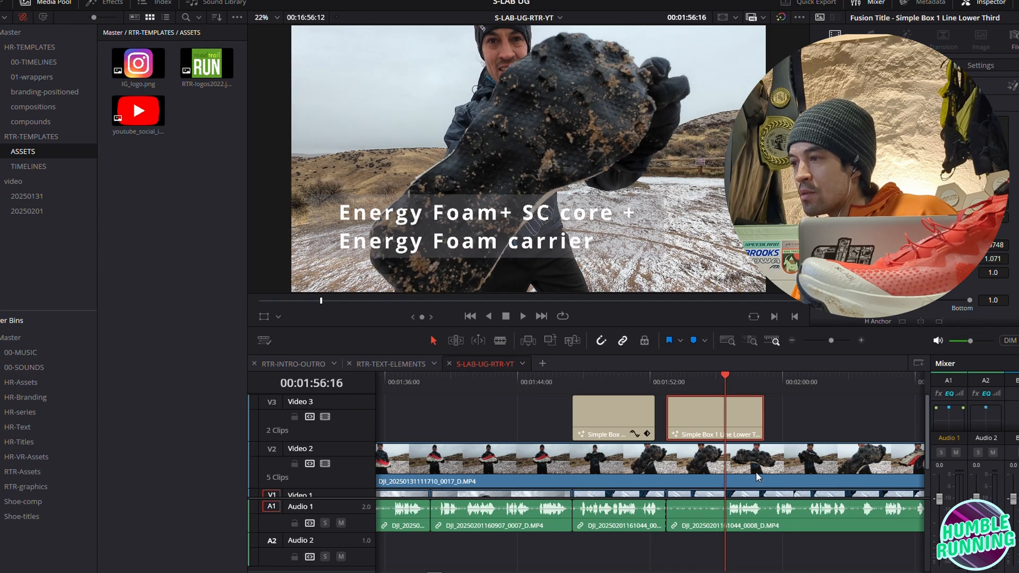
scroll(773, 493, down, 2)
click(769, 486)
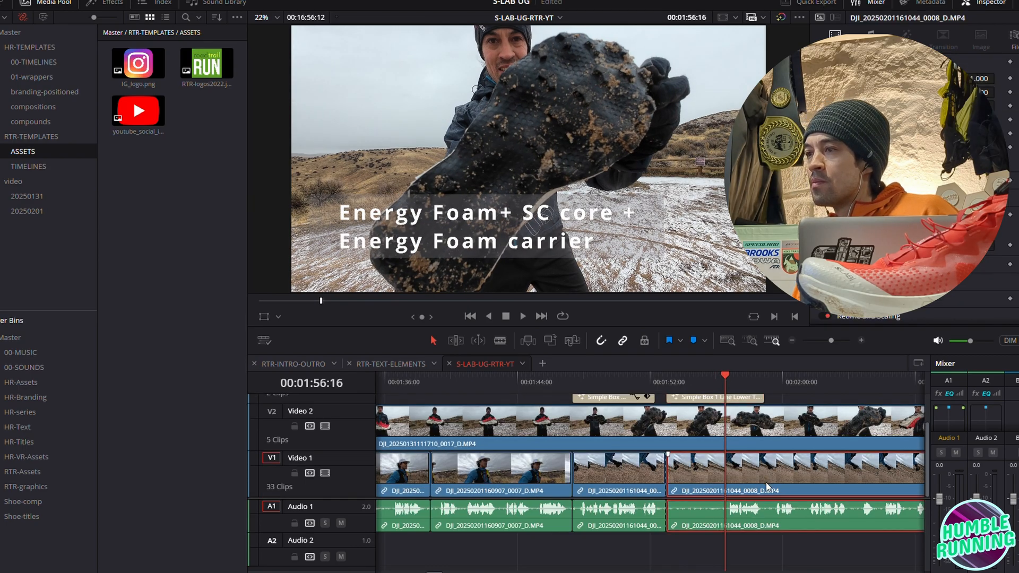
key(ctrl+shift+bracketleft)
click(638, 377)
scroll(639, 377, up, 2)
key(space)
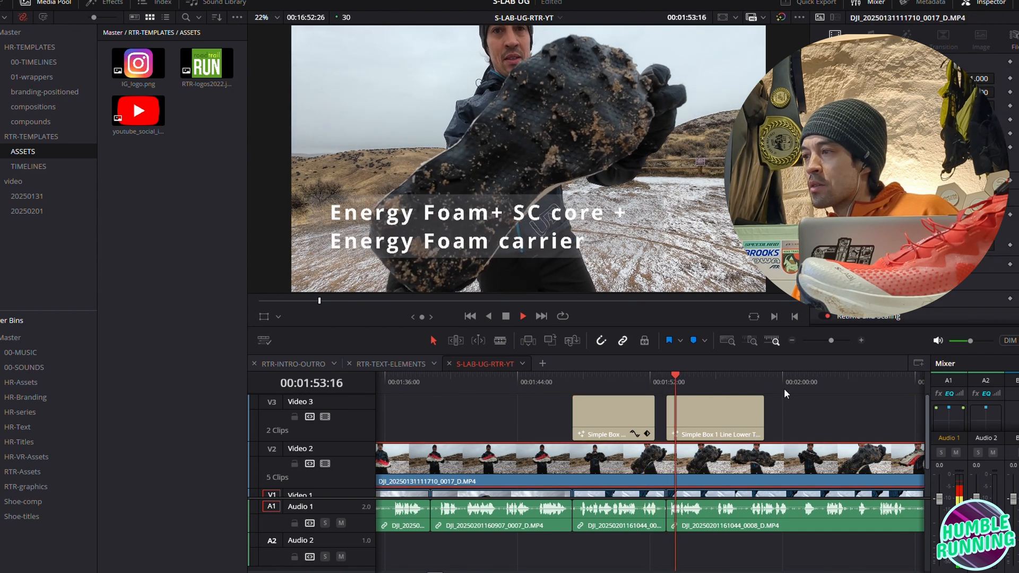
scroll(780, 492, down, 2)
drag(436, 571, 445, 571)
key(space)
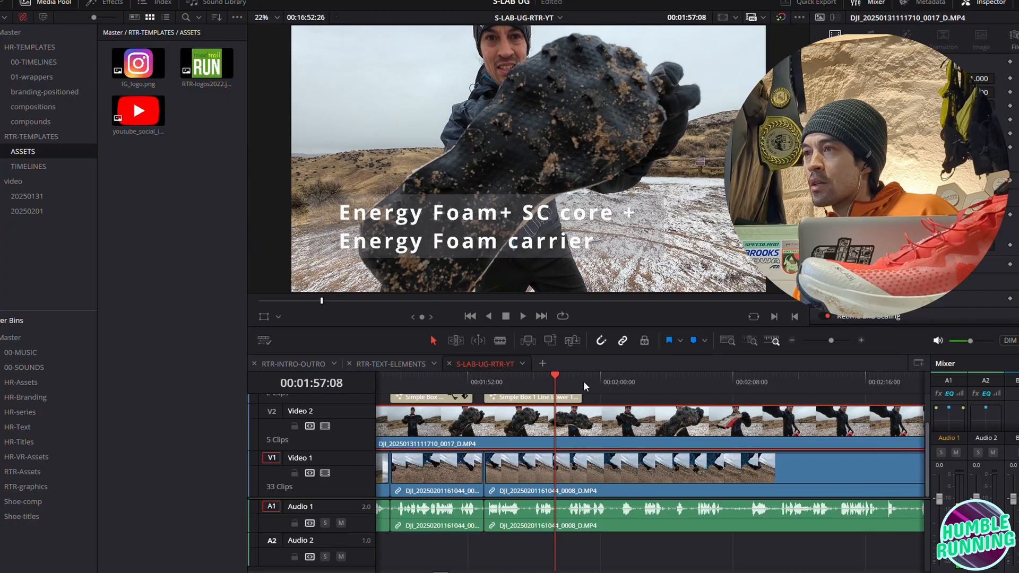
click(694, 378)
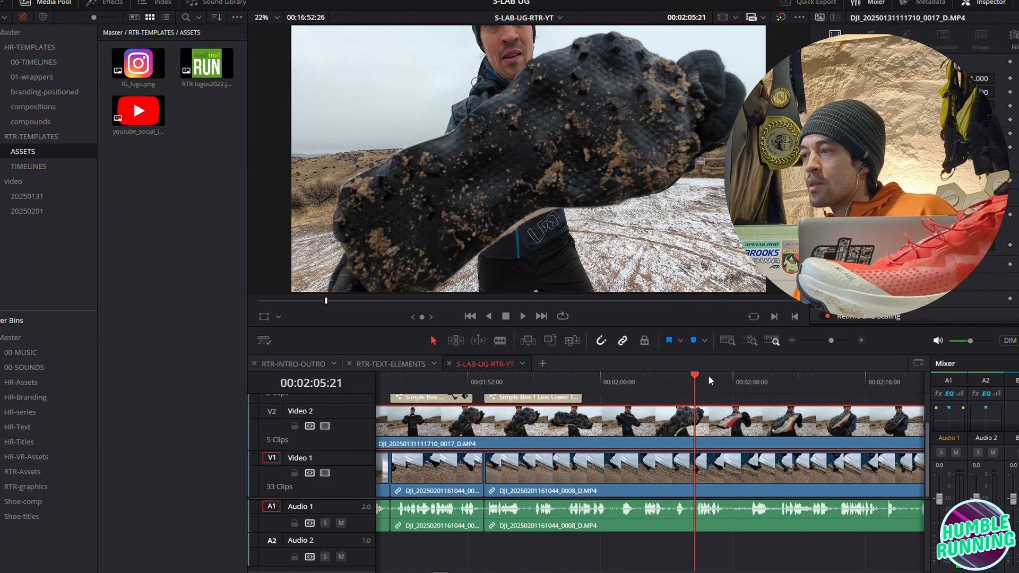
drag(695, 376, 840, 419)
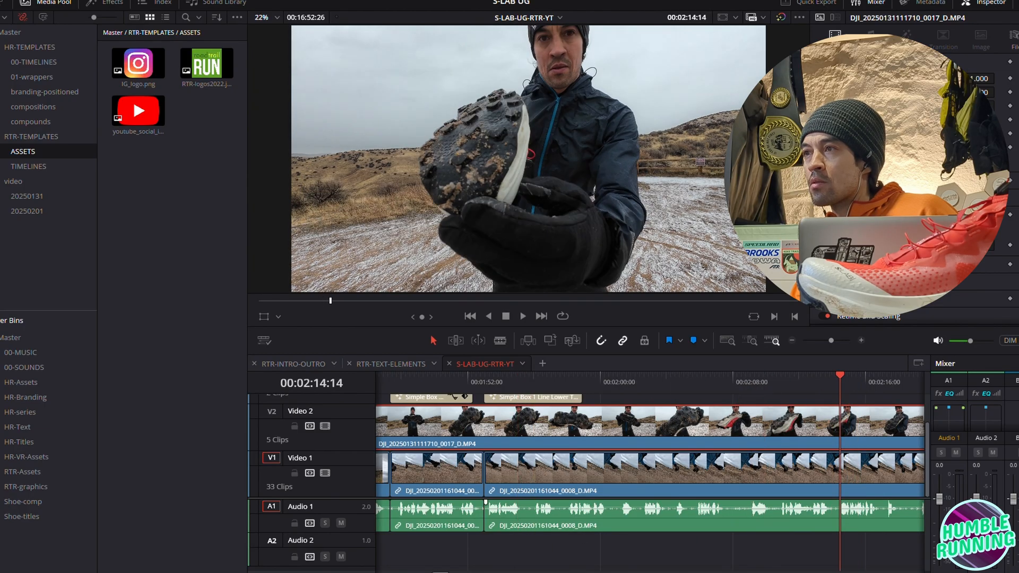
scroll(650, 471, right, 5)
click(622, 376)
drag(623, 376, 483, 398)
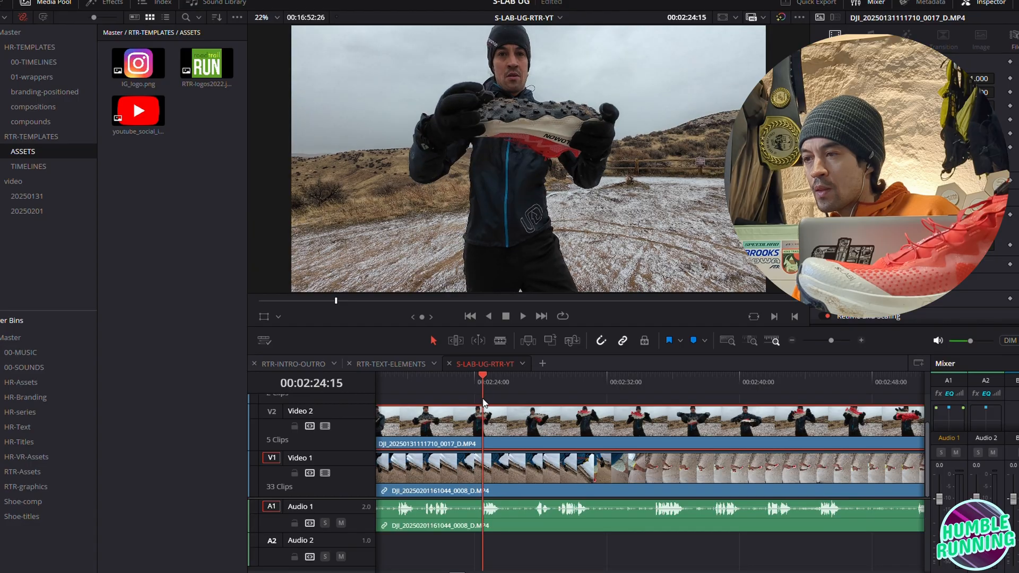
key(ctrl+b)
drag(593, 441, 593, 413)
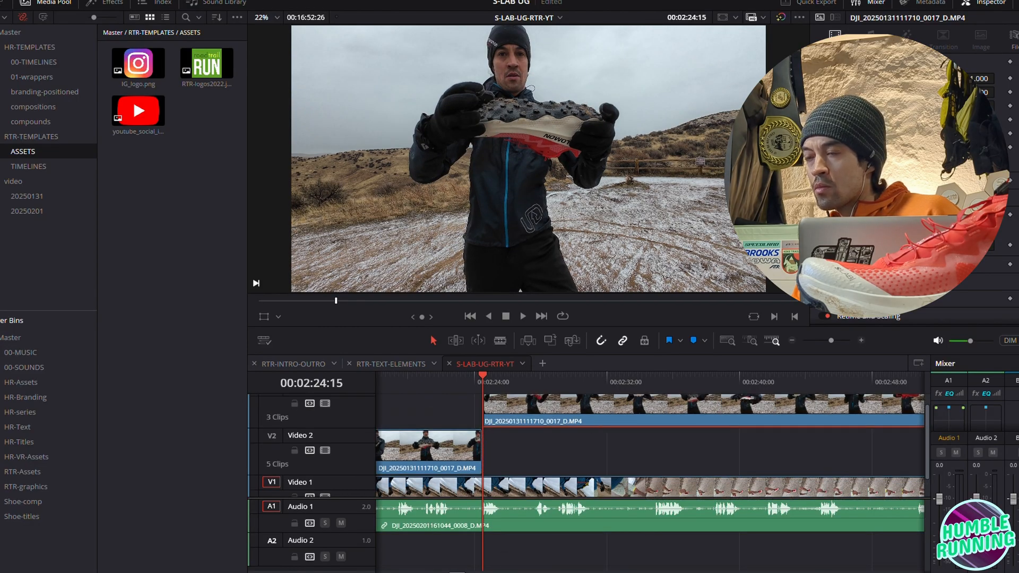
Move the B-roll piece on Video 3 earlier so it starts directly after the Energy Foam title
scroll(650, 472, left, 5)
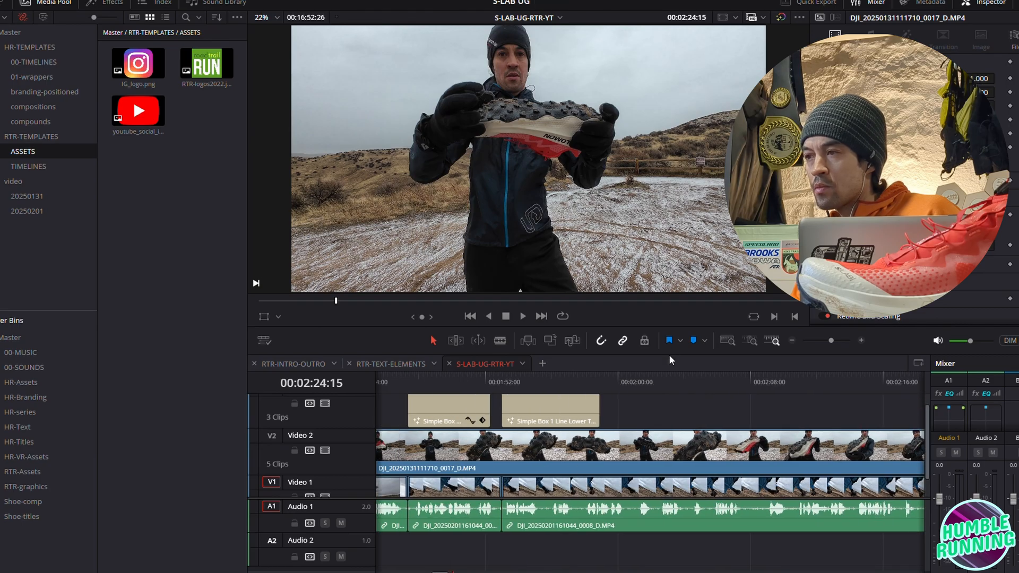
click(791, 340)
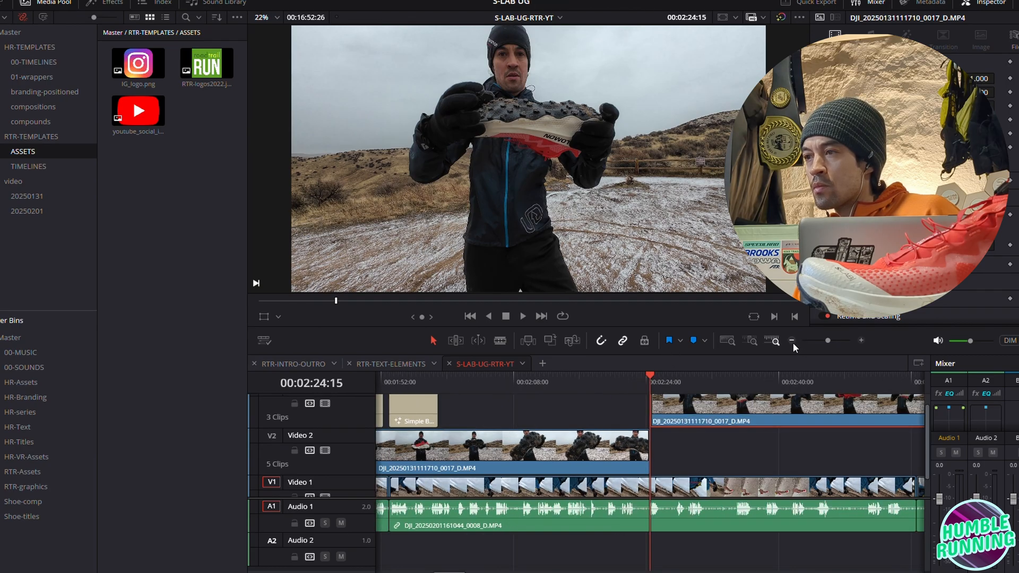
drag(725, 408, 619, 410)
Review the Energy Foam title section and its transition into the B-roll piece on Video 3
click(535, 376)
key(space)
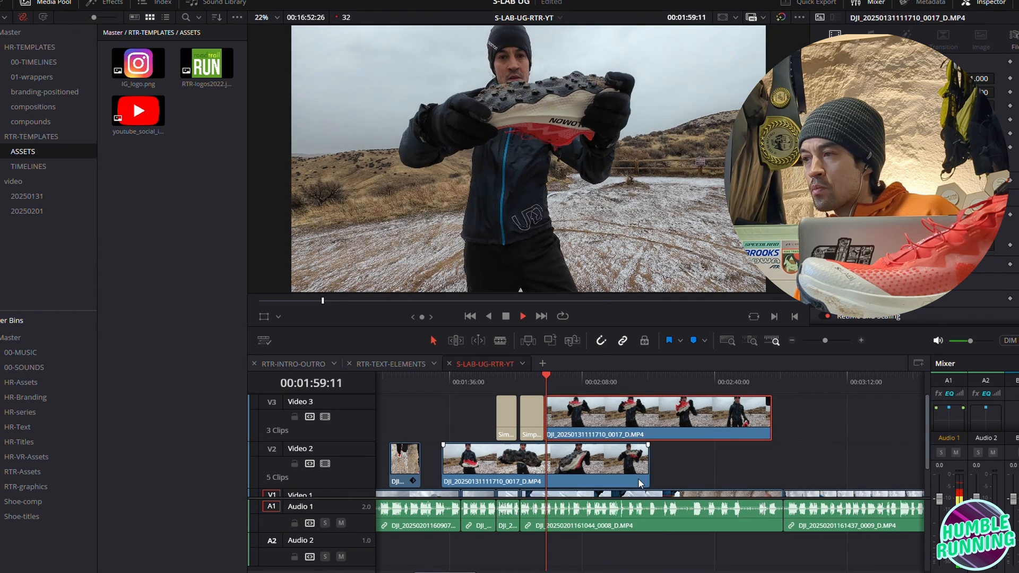
key(space)
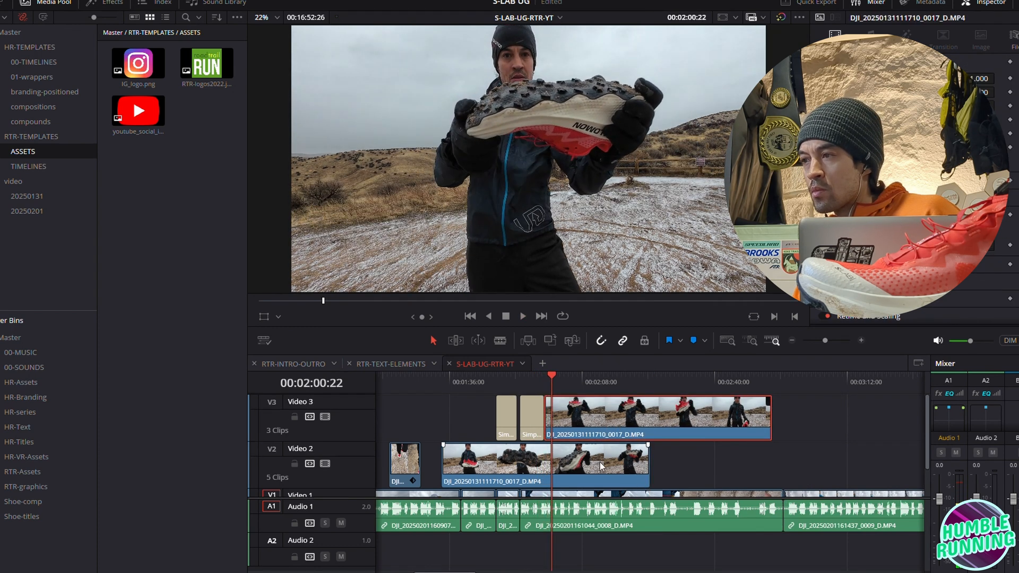
click(532, 422)
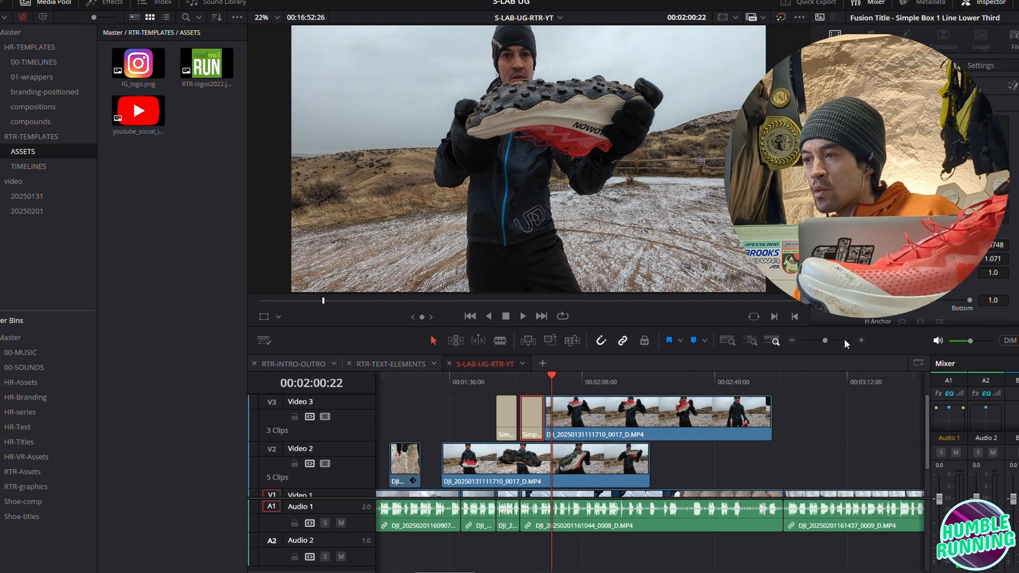
click(861, 341)
click(593, 377)
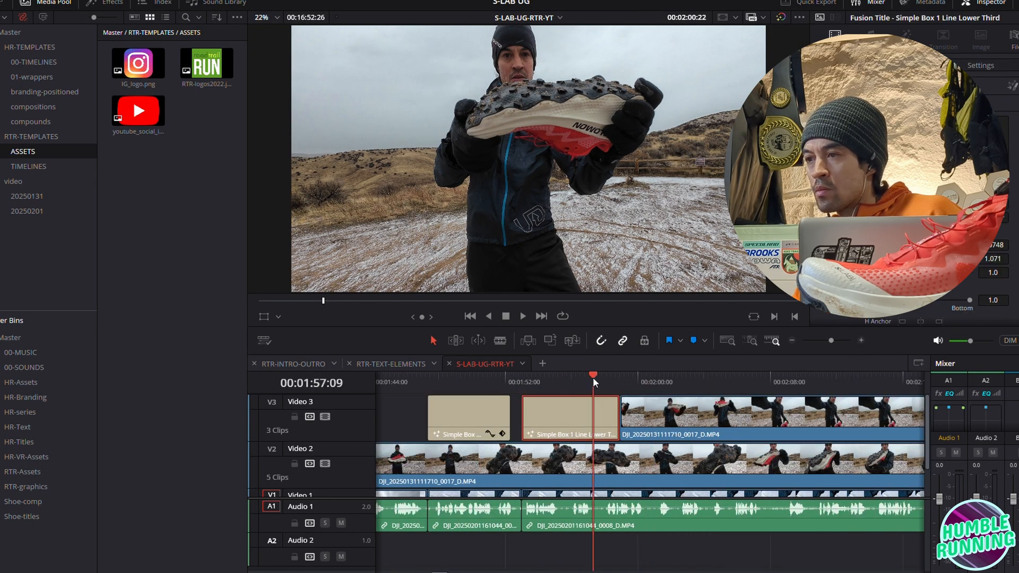
key(space)
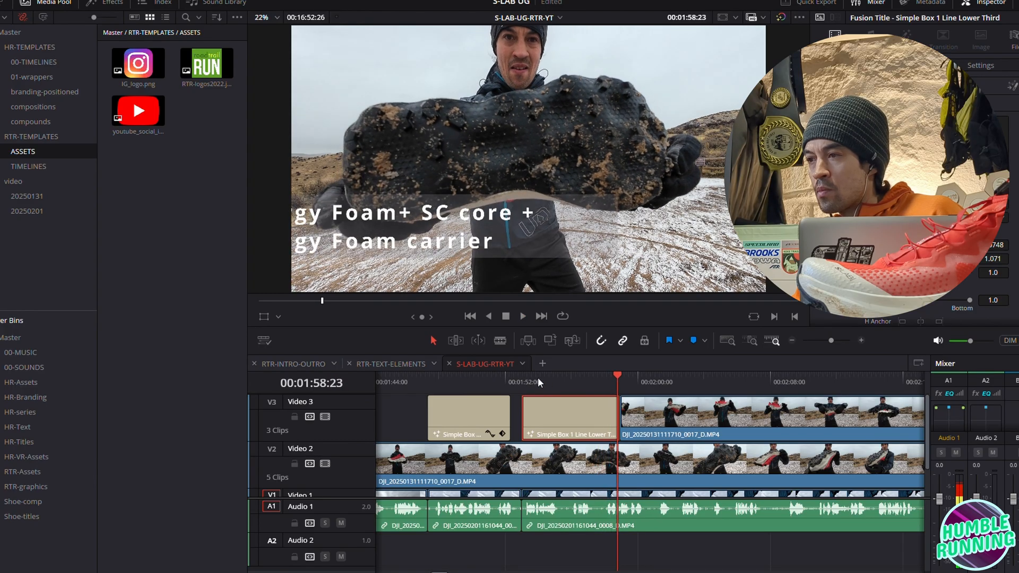
click(524, 377)
key(space)
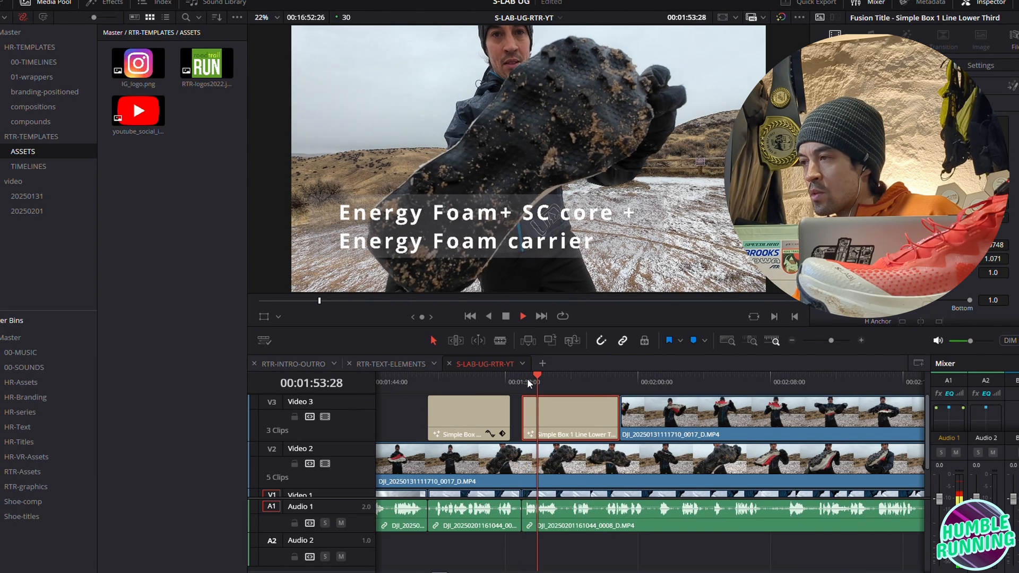
key(space)
Move the Energy Foam title up to Video 4 and shift the Video 3 B-roll piece earlier to start in line with the title
scroll(658, 499, left, 2)
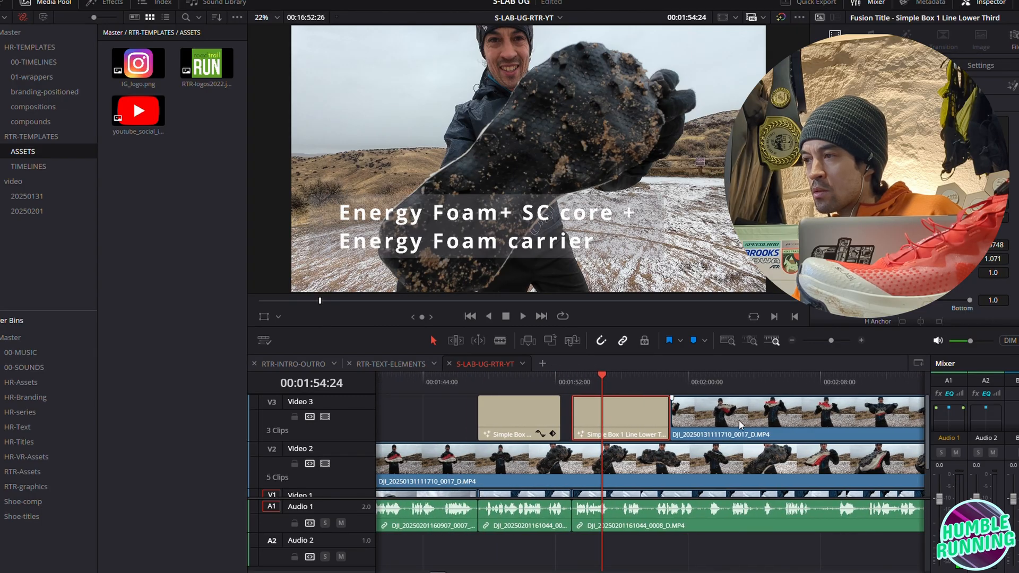
click(742, 427)
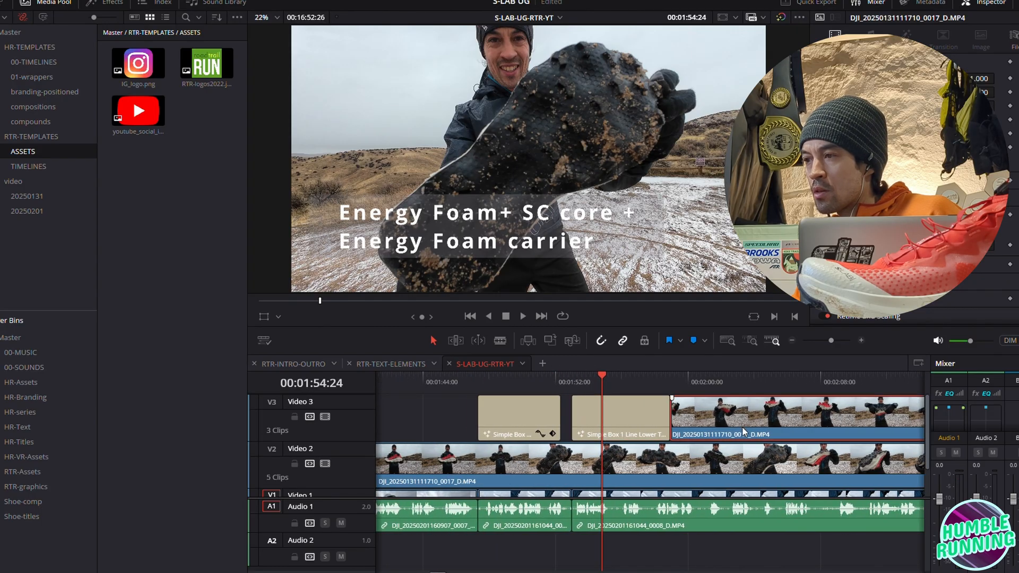
click(624, 436)
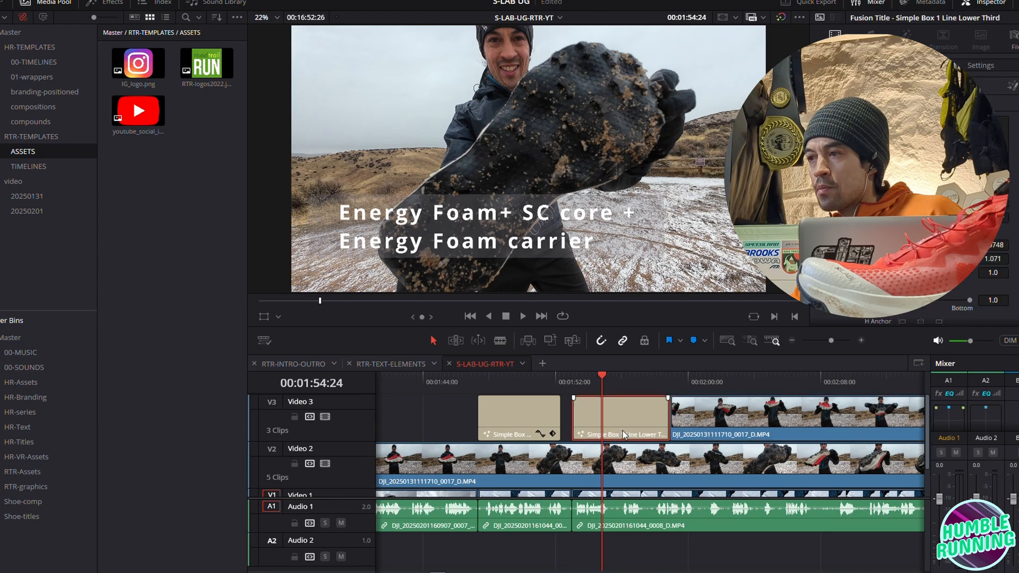
drag(624, 408, 626, 399)
drag(766, 467, 664, 467)
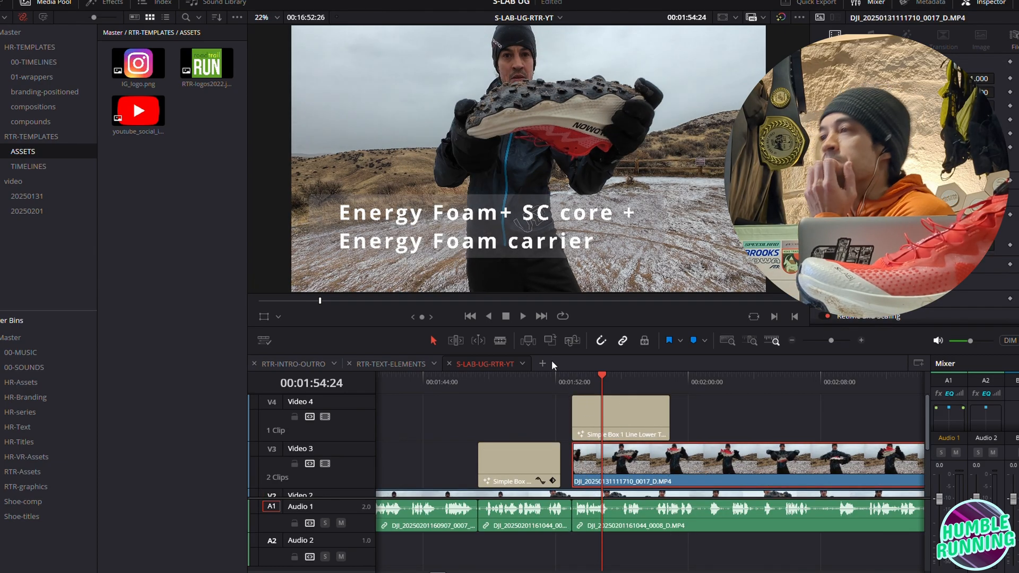
Play back from the stack title through the repositioned B-roll, checking it against the speech up to about 00:02:31
click(536, 384)
key(space)
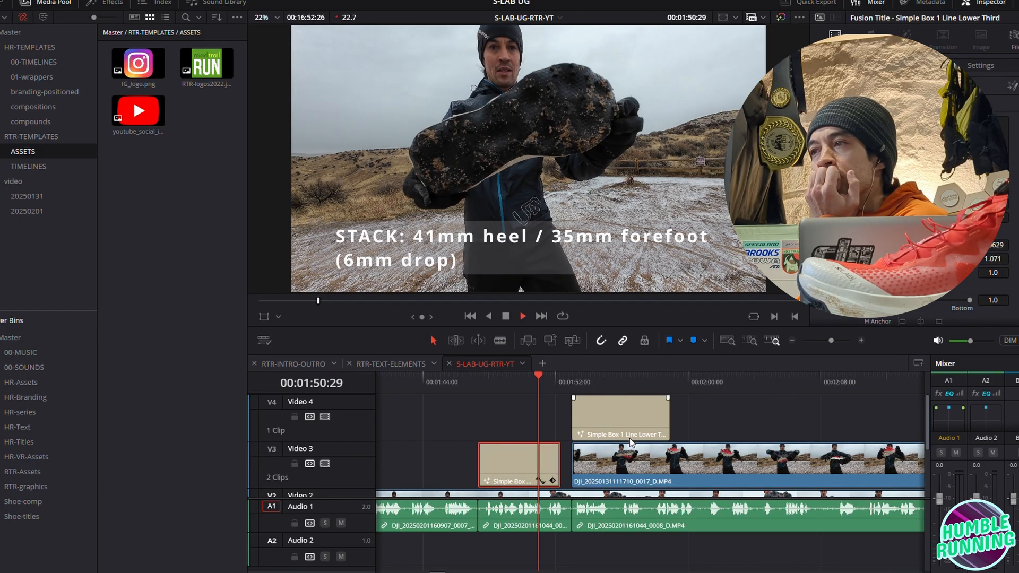
scroll(646, 412, down, 2)
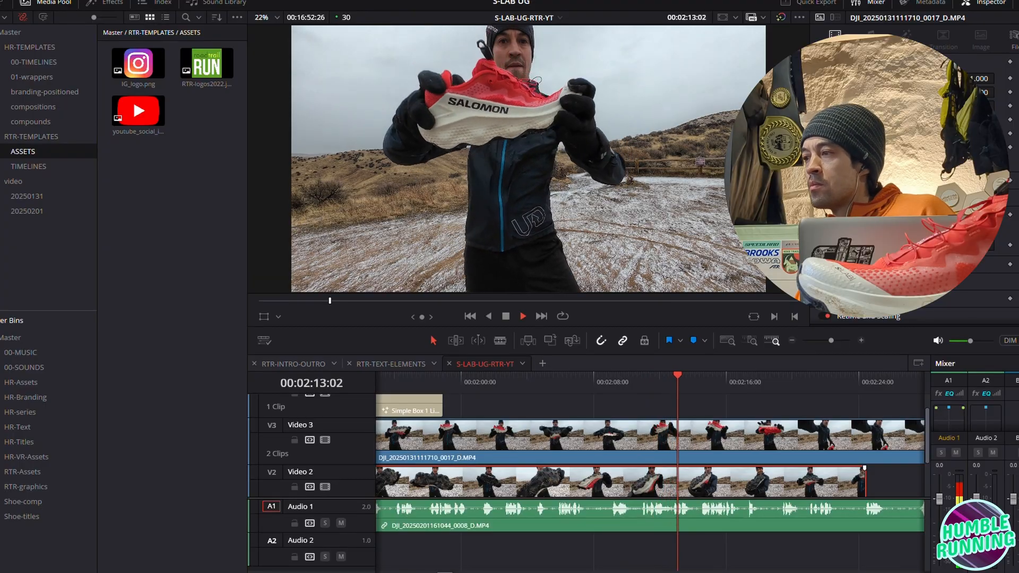
scroll(754, 533, right, 5)
scroll(784, 413, left, 4)
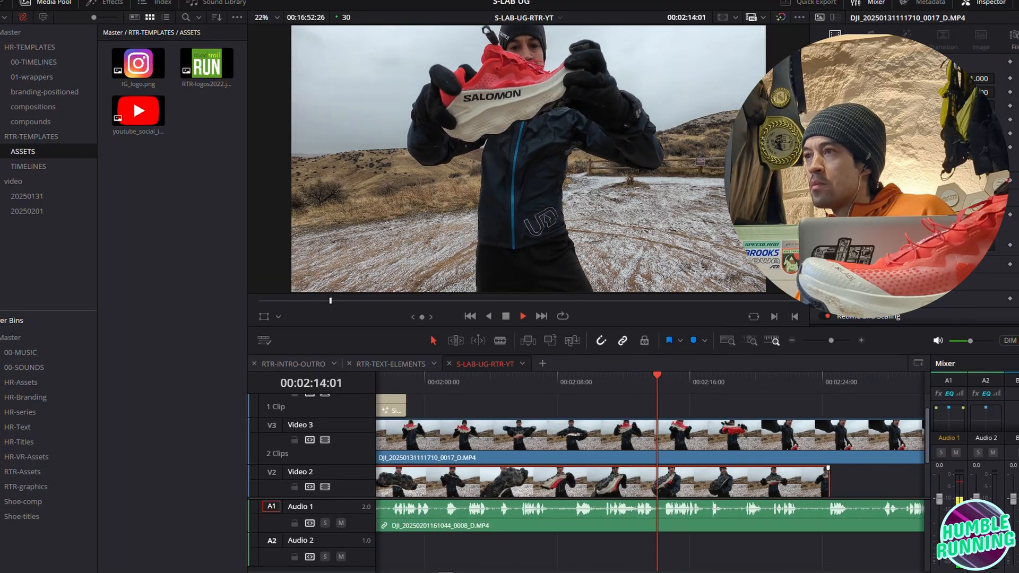
click(793, 340)
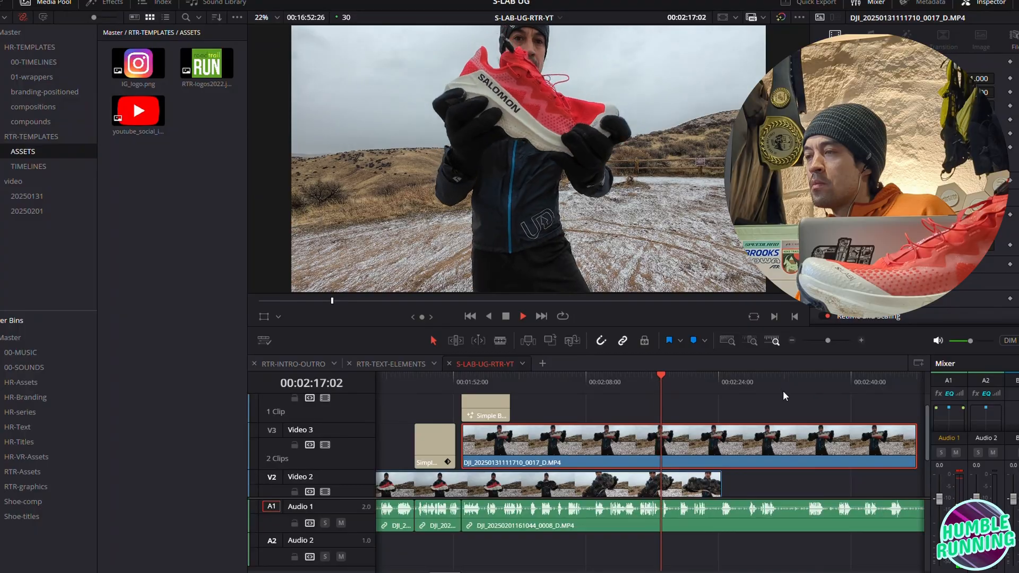
click(789, 456)
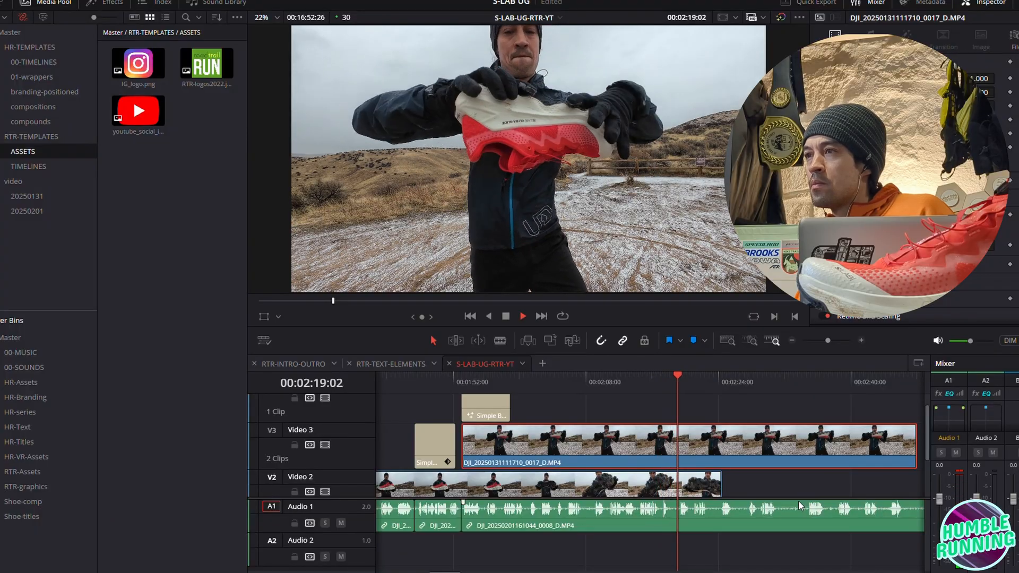
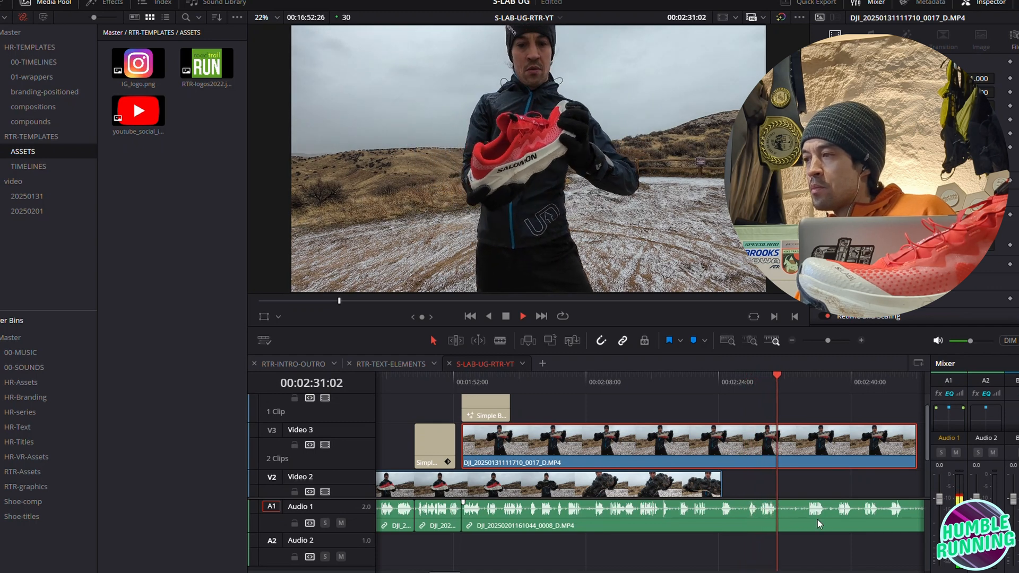
key(space)
scroll(802, 482, down, 2)
click(799, 508)
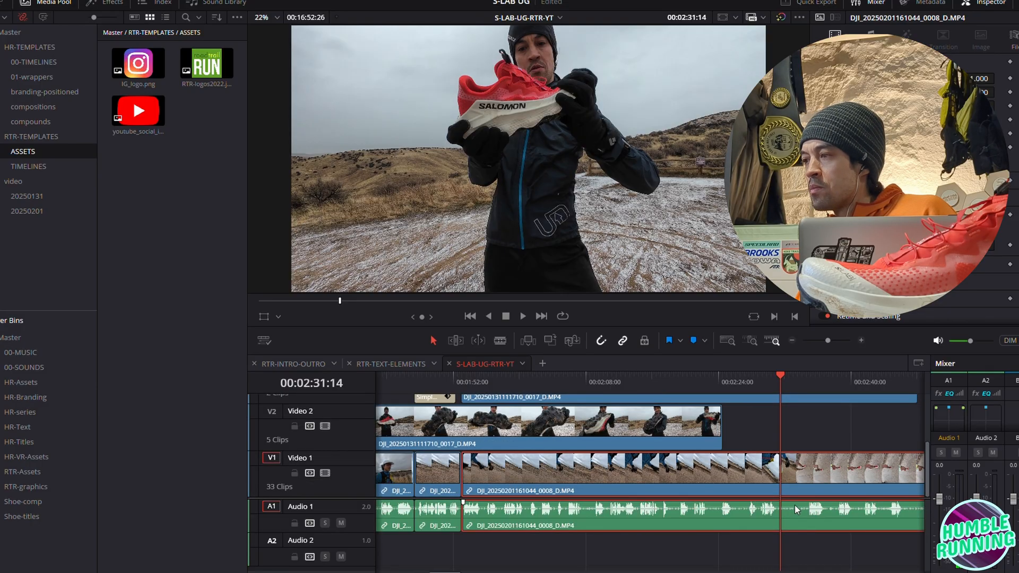
key(ctrl+b)
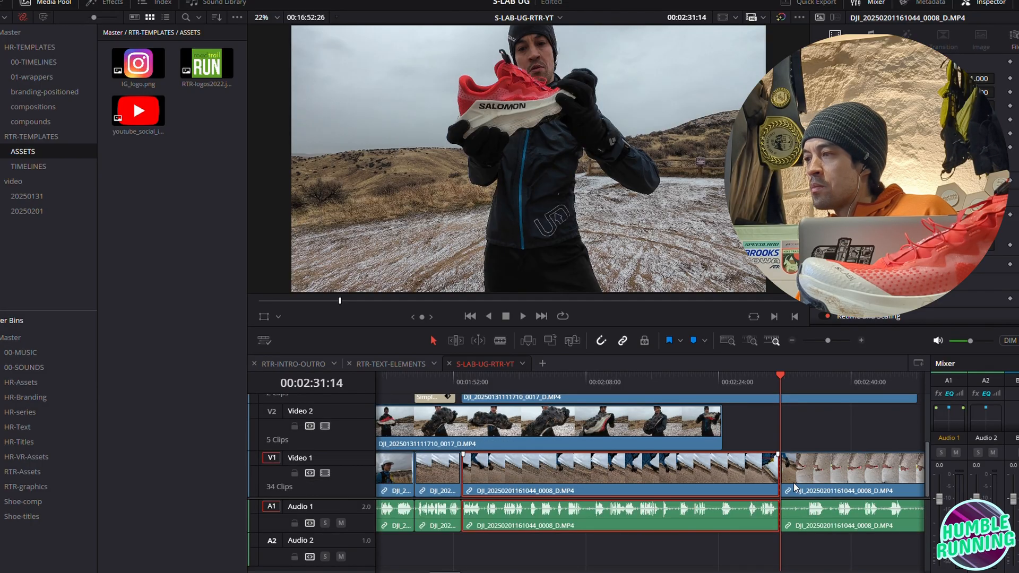
key(space)
scroll(801, 482, up, 2)
click(800, 482)
scroll(807, 477, down, 2)
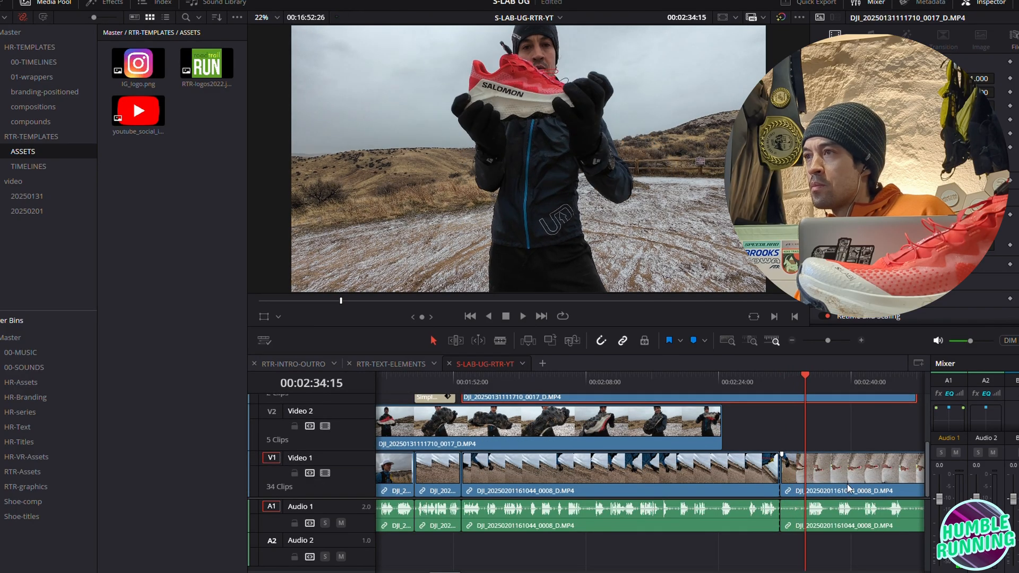
key(slash)
scroll(846, 479, up, 2)
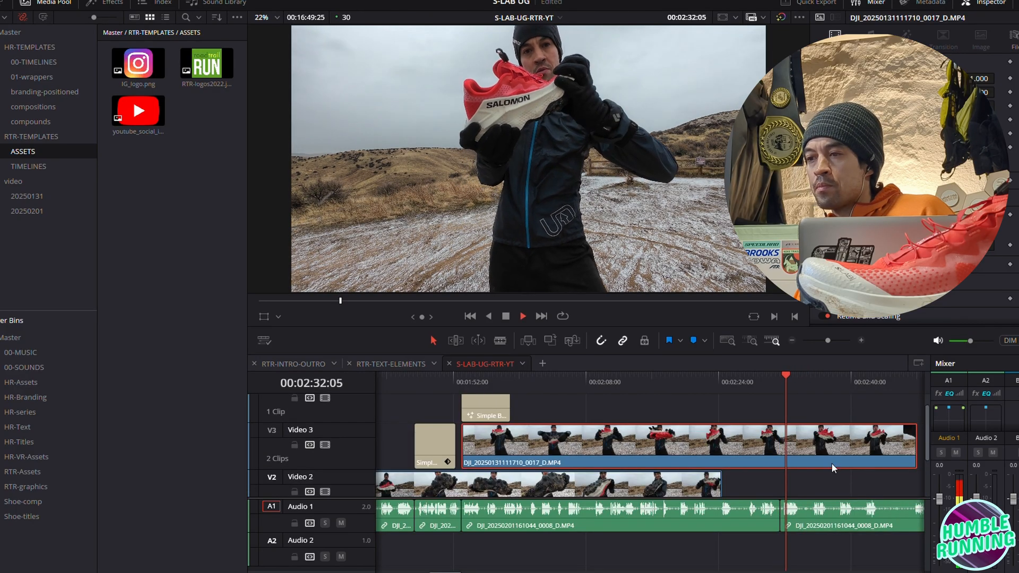
scroll(836, 467, down, 2)
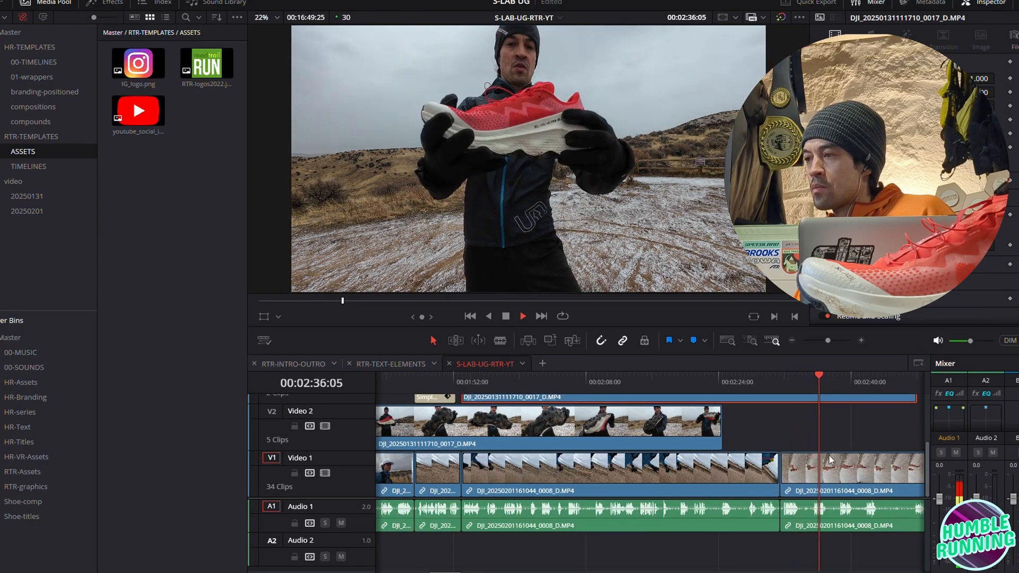
scroll(460, 548, right, 4)
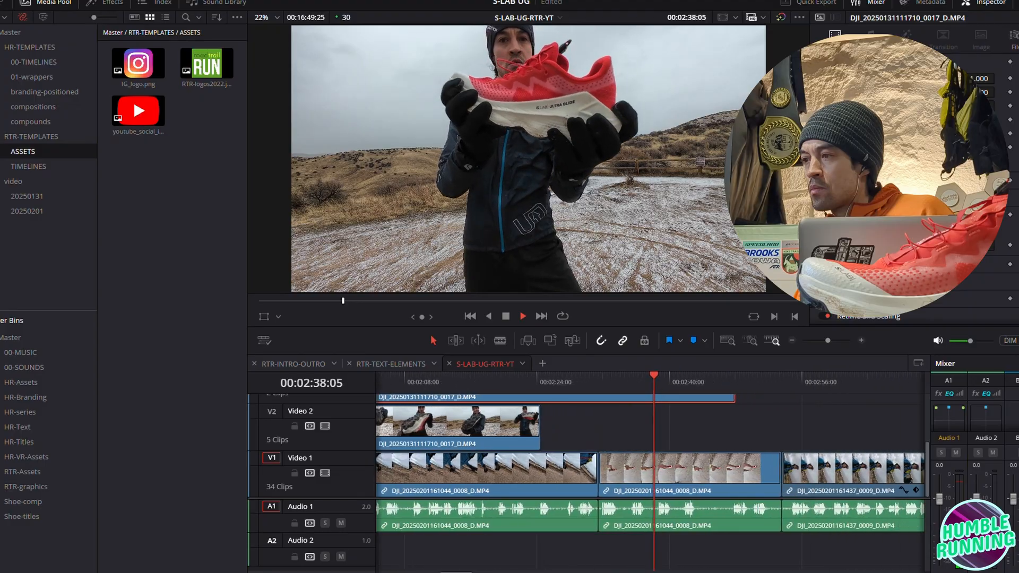
scroll(766, 431, up, 2)
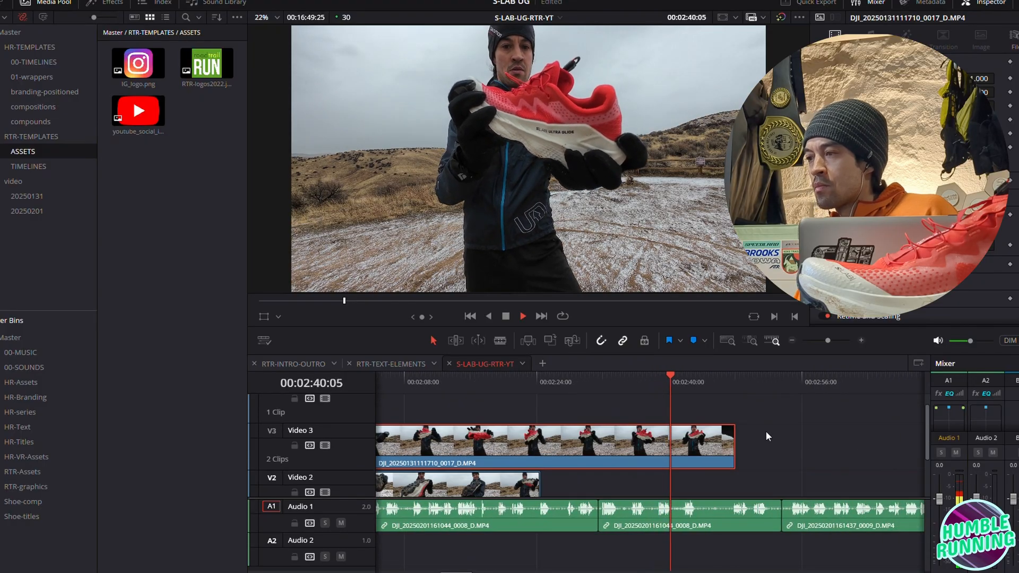
scroll(766, 431, down, 2)
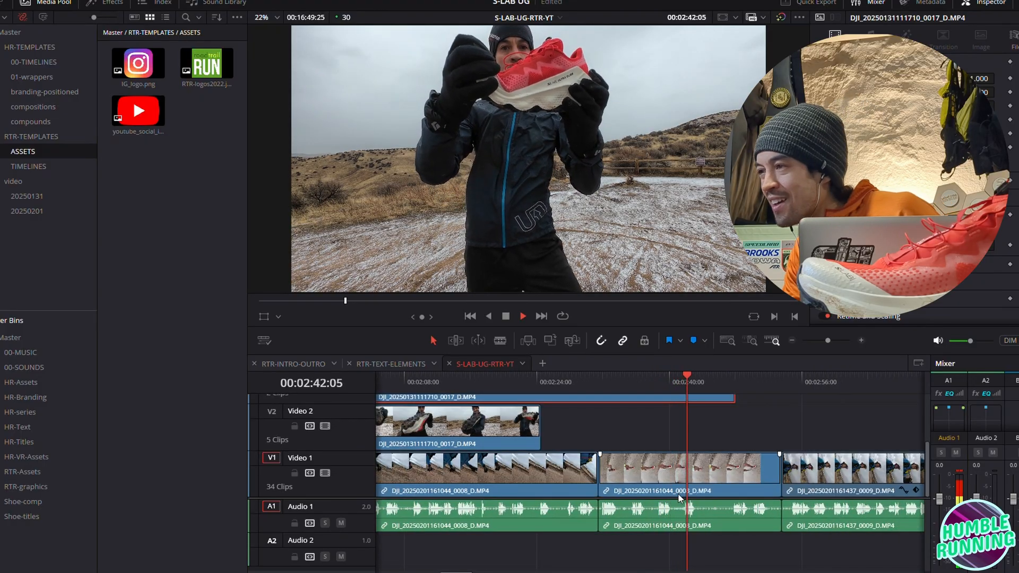
key(space)
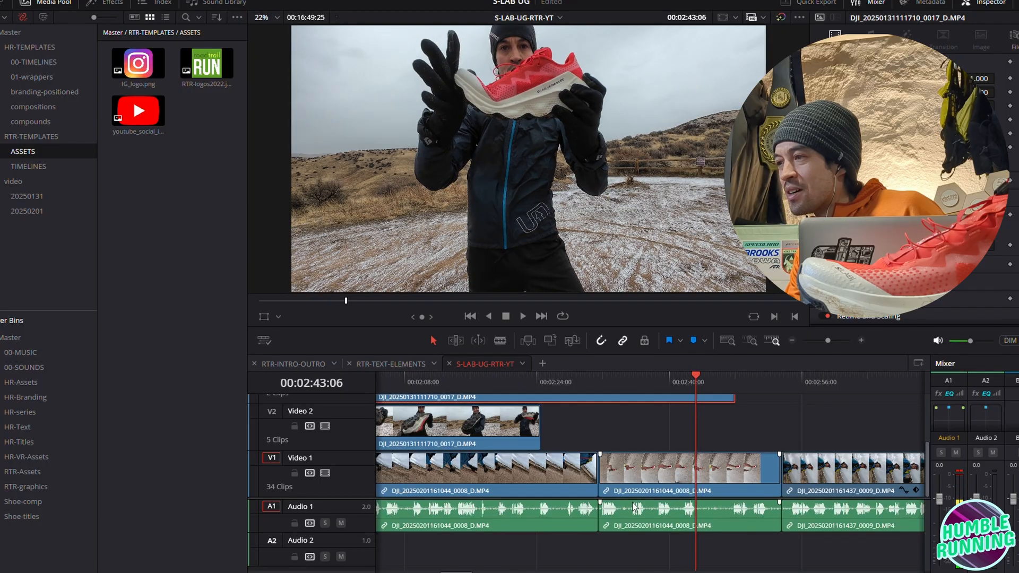
click(717, 490)
key(ctrl+backslash)
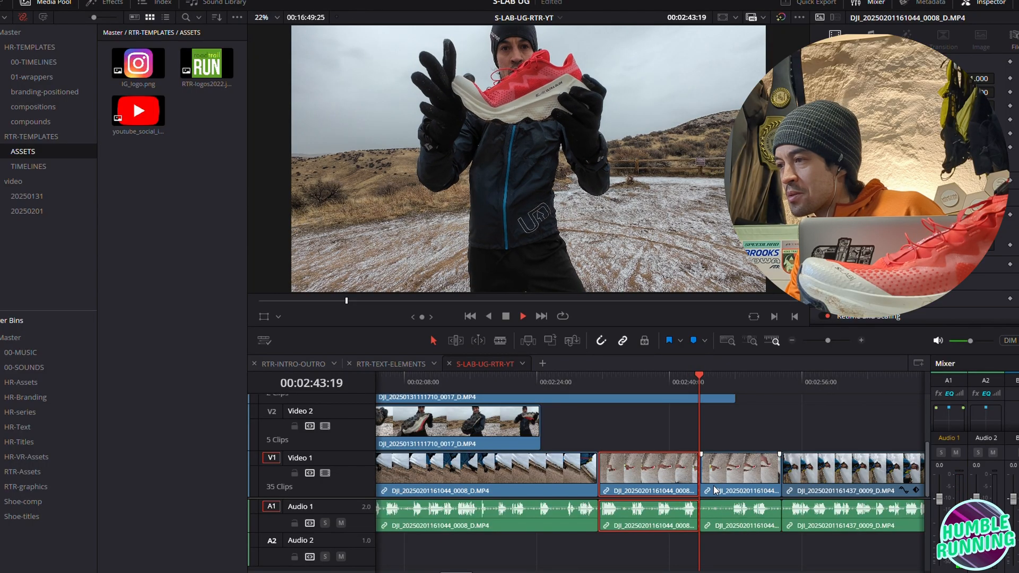
scroll(731, 451, up, 2)
click(731, 431)
key(space)
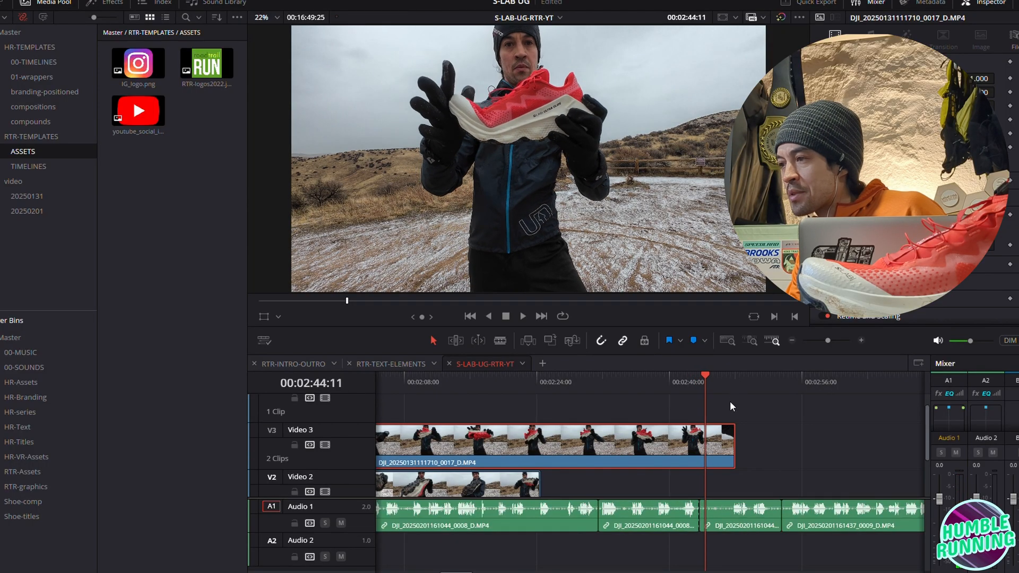
scroll(716, 451, down, 2)
click(708, 460)
click(741, 378)
drag(741, 377, 729, 376)
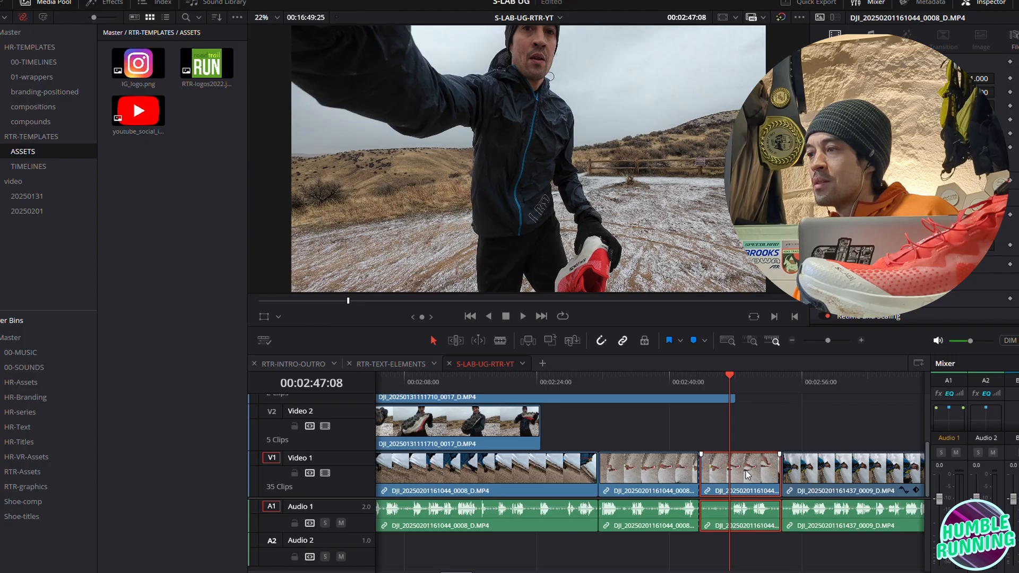
key(ctrl+shift+bracketleft)
Play back from about 00:02:41 across the trimmed cut to check where the Video 3 B-roll should end
scroll(690, 422, up, 2)
click(676, 378)
key(space)
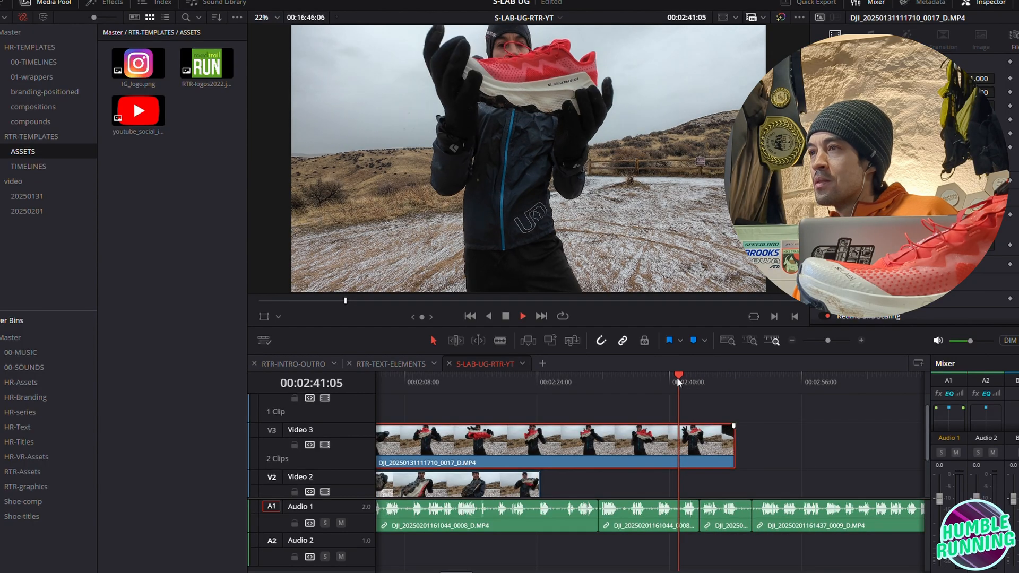
key(space)
scroll(763, 439, down, 2)
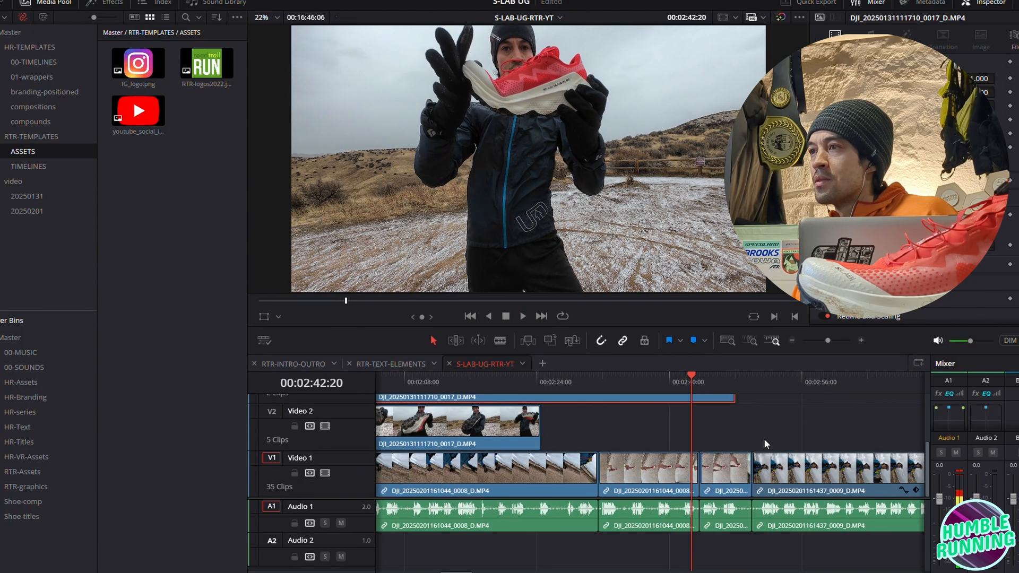
key(space)
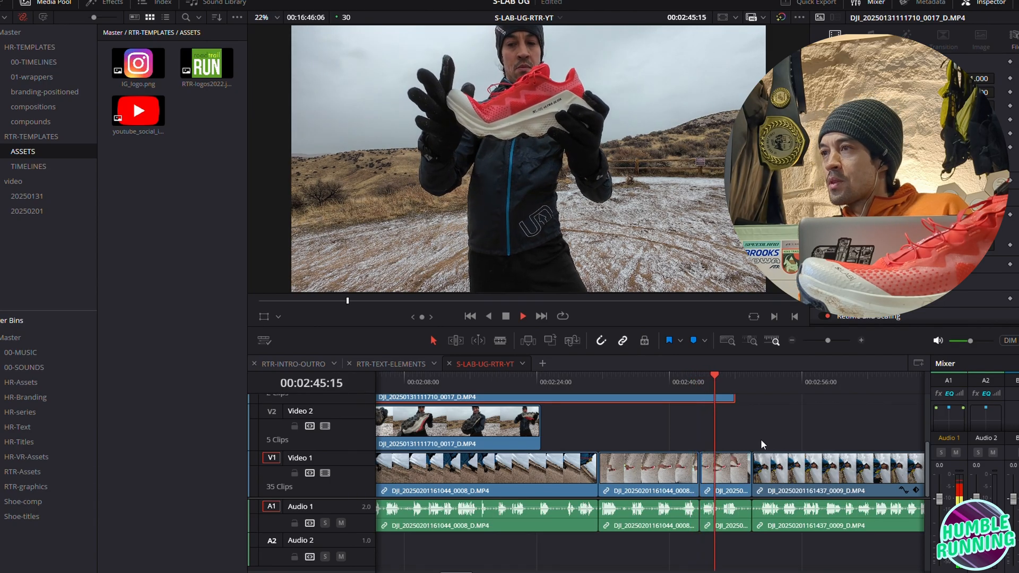
key(space)
scroll(760, 438, up, 2)
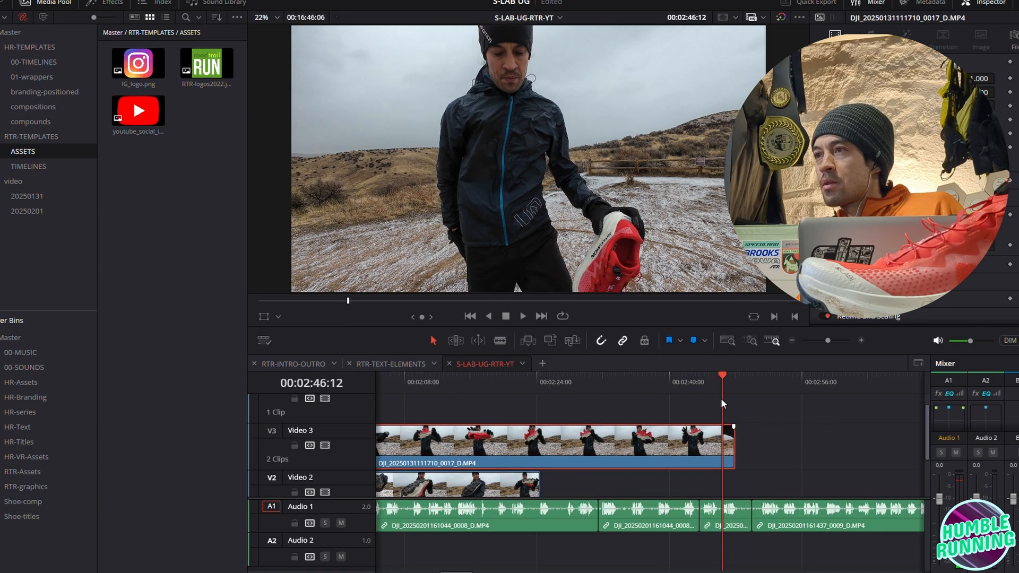
key(Left)
key(Left)
key(Left)
key(Left)
key(Left)
key(Left)
key(Left)
key(Left)
key(Left)
key(Left)
key(Left)
key(Left)
key(Left)
key(Left)
key(Left)
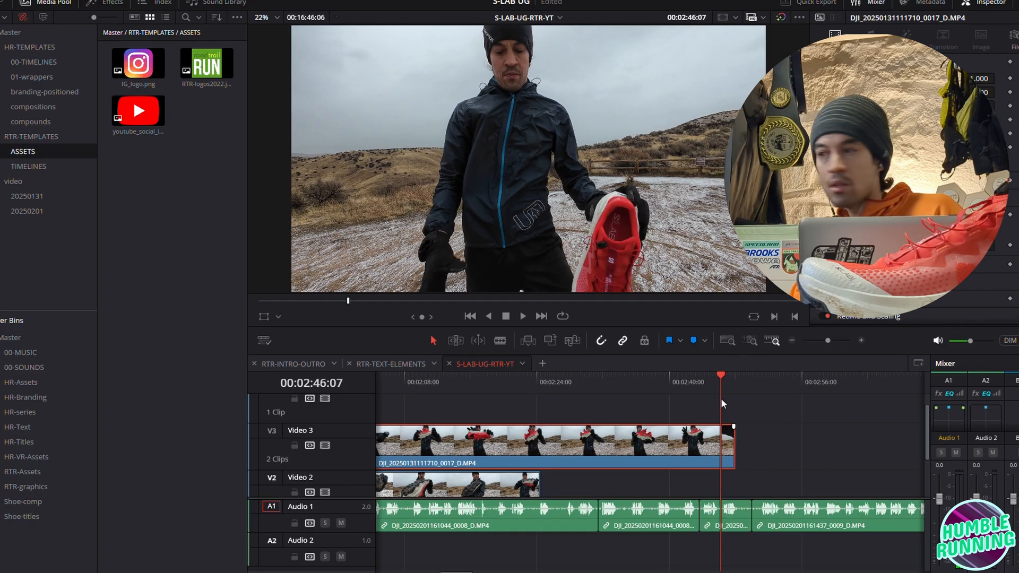
key(Left)
key(Left)
key(Left)
key(Left)
key(Left)
key(Left)
key(Left)
key(Left)
key(Left)
key(Left)
key(Left)
key(Left)
key(Left)
key(Left)
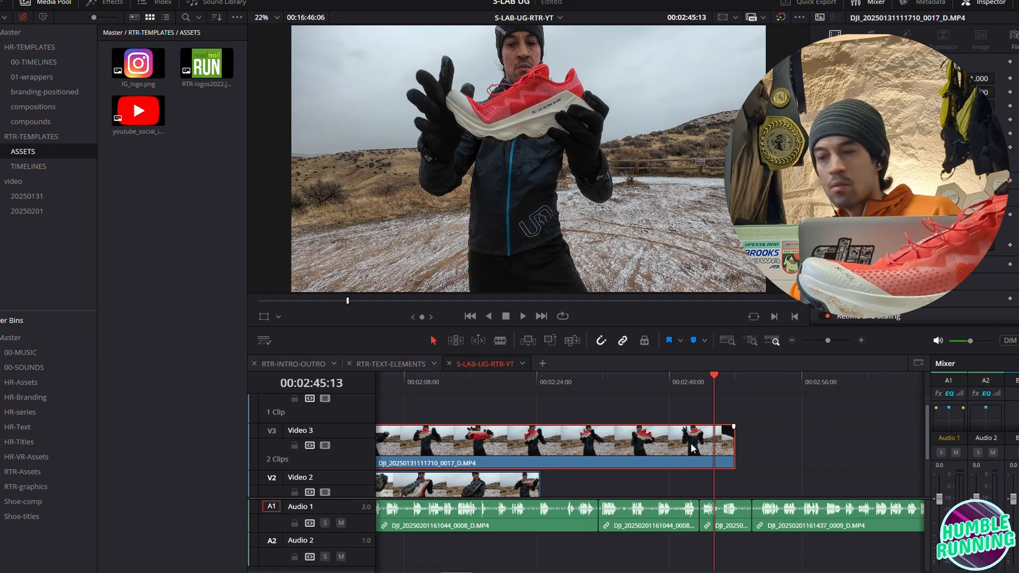
key(shift+])
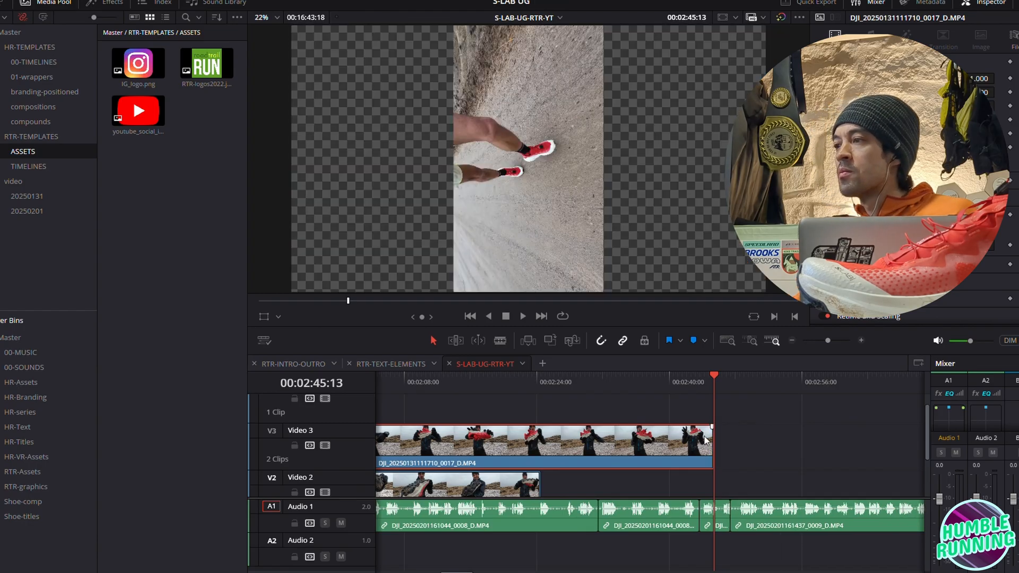
key(ctrl+z)
key(ctrl+b)
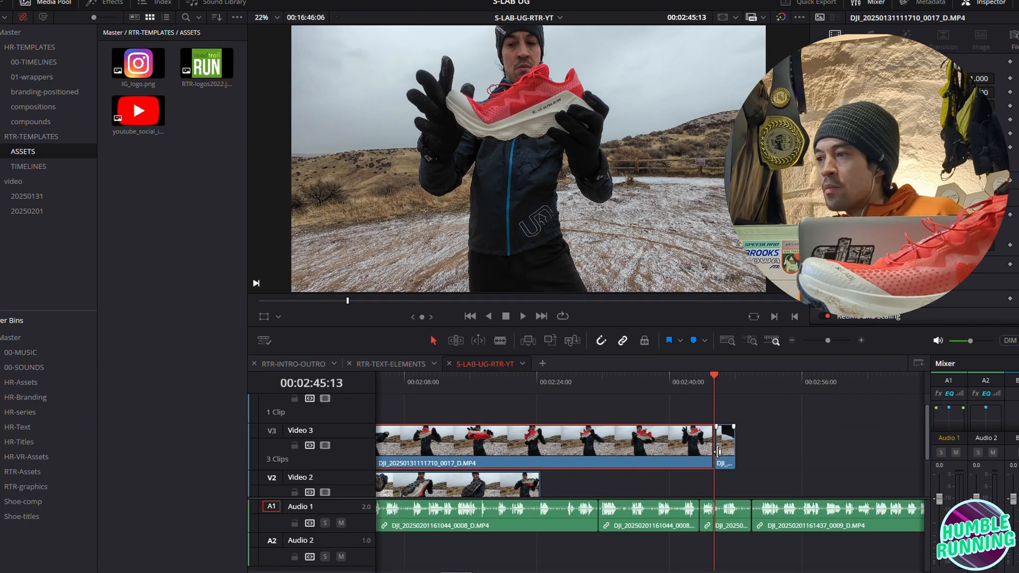
key(Delete)
click(660, 376)
key(space)
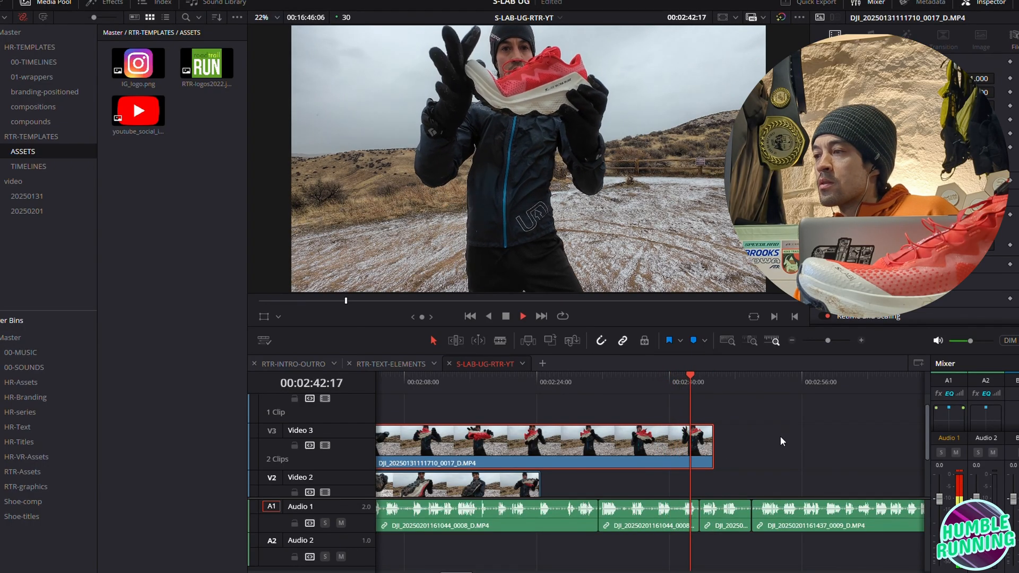
scroll(783, 445, down, 3)
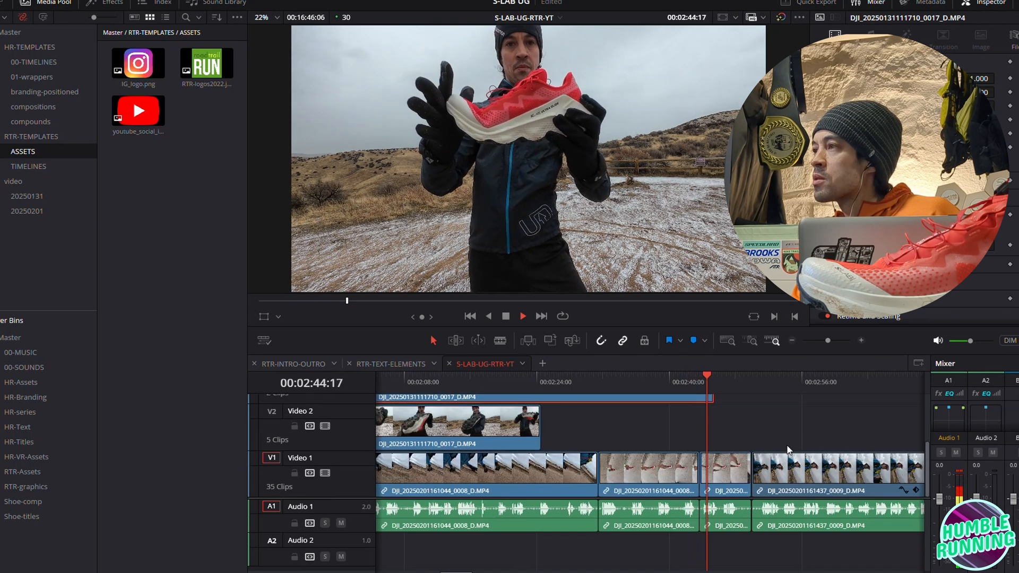
key(space)
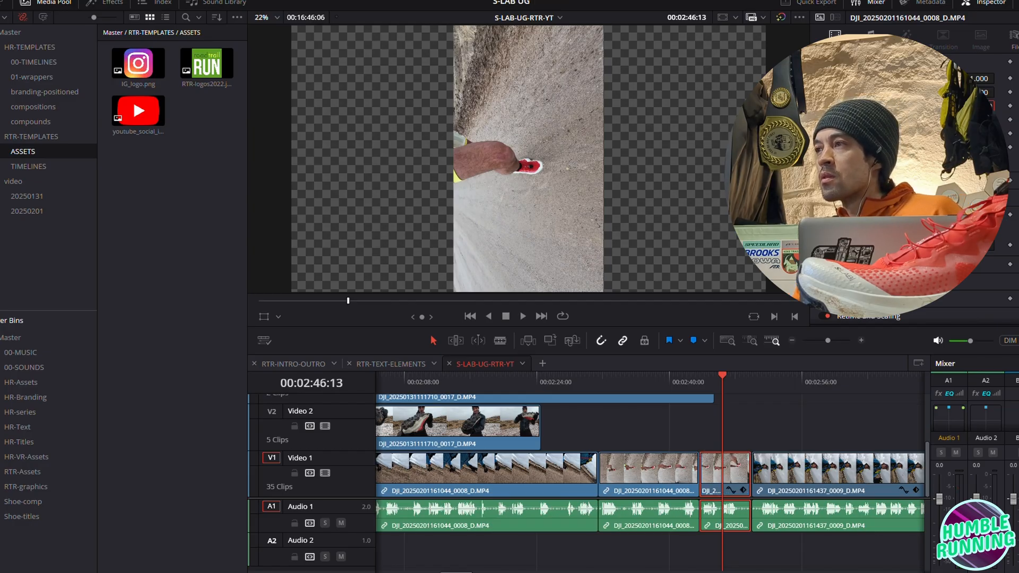
key(Return)
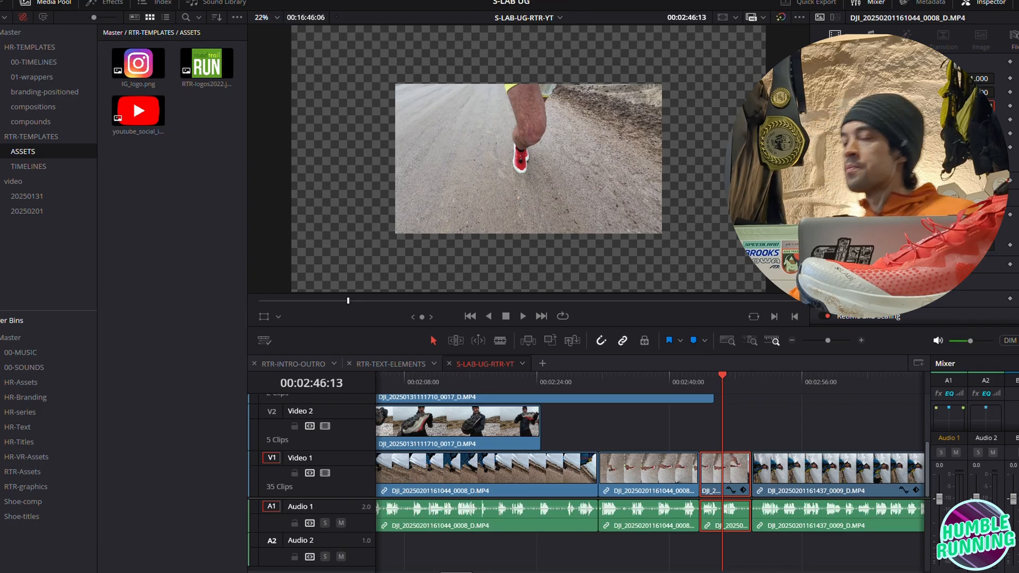
drag(931, 79, 987, 79)
click(681, 378)
key(space)
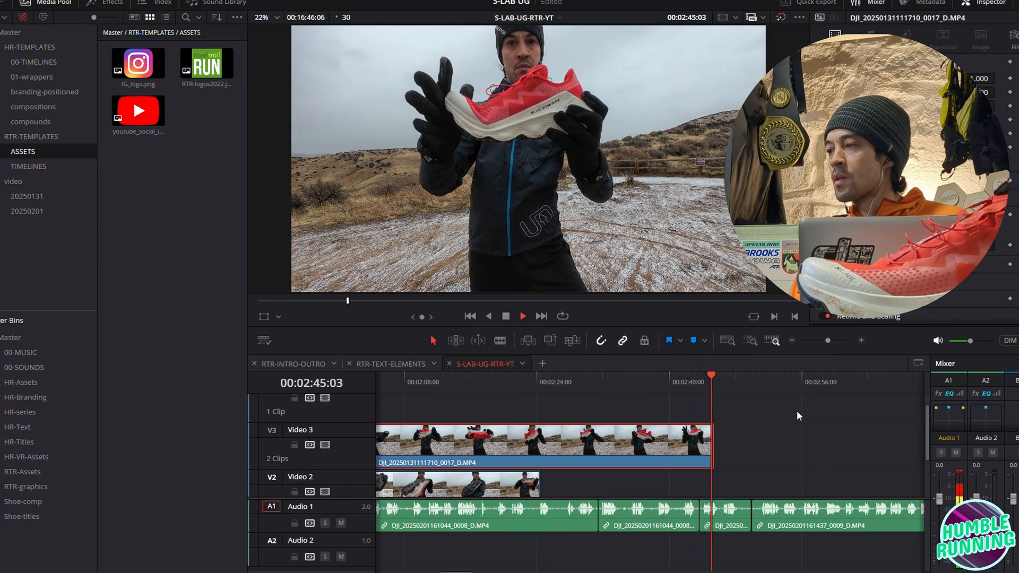
scroll(797, 410, down, 2)
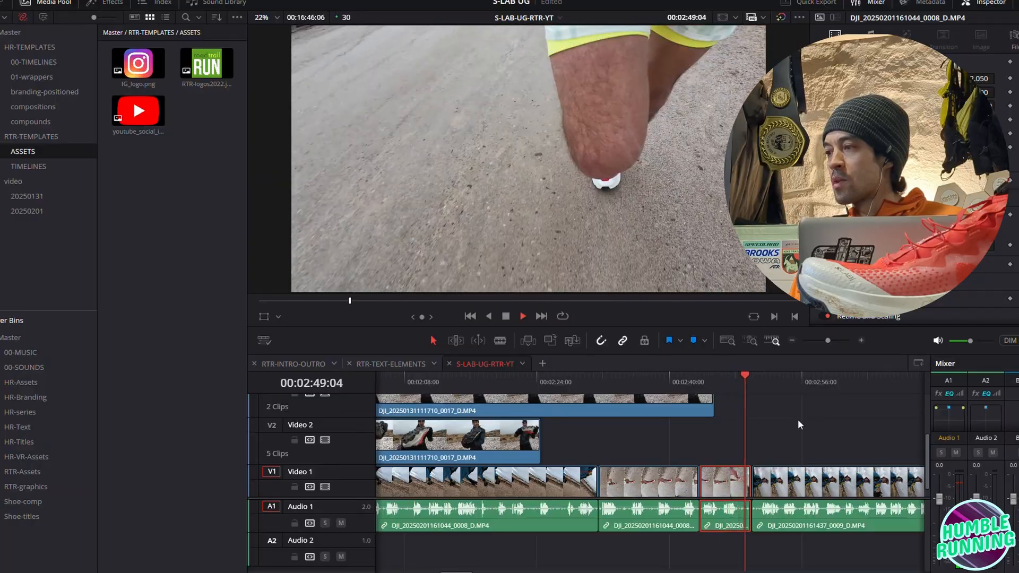
key(space)
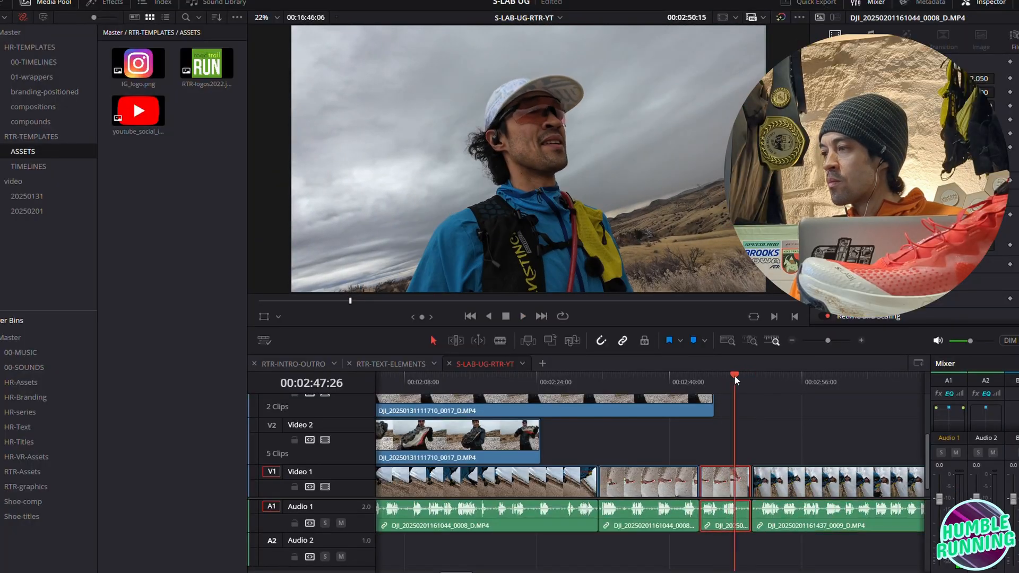
click(734, 376)
key(space)
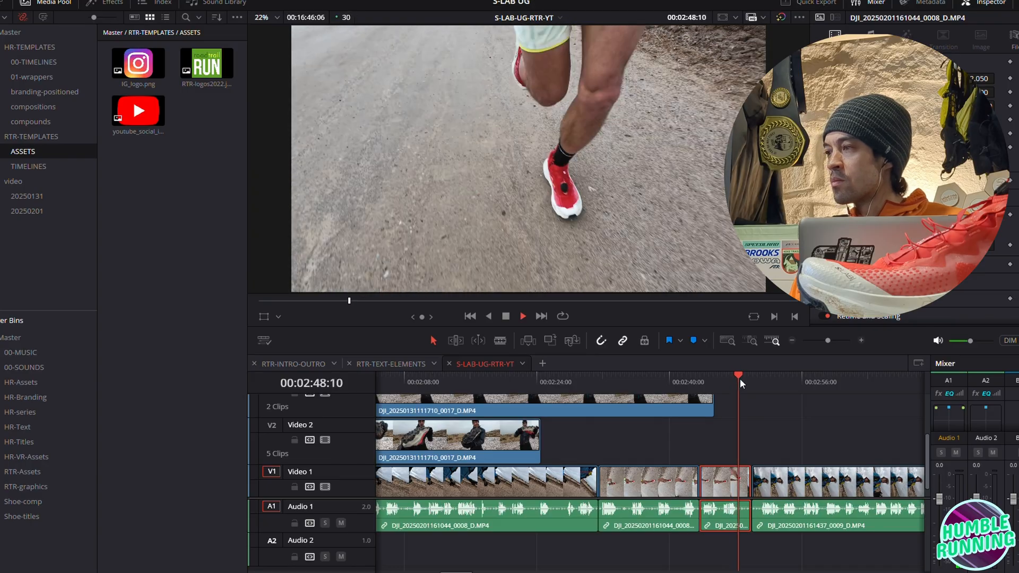
key(space)
key(ctrl+shift+])
key(space)
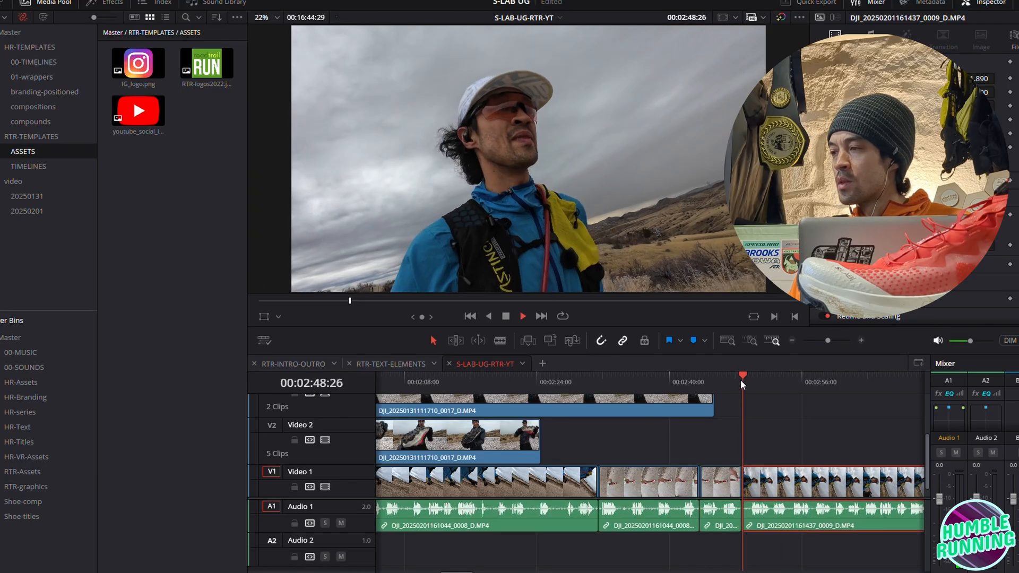
click(740, 380)
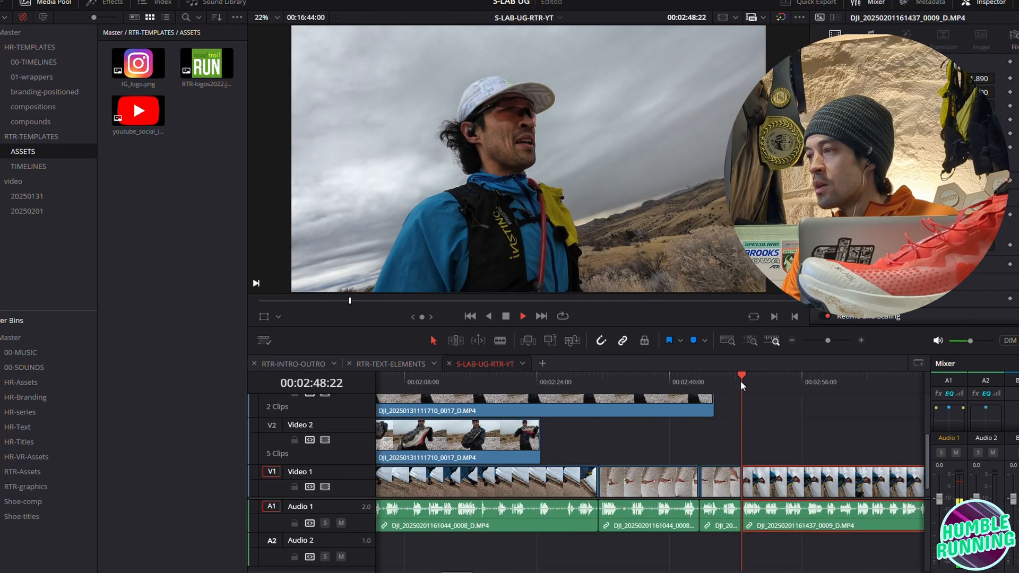
key(space)
click(791, 341)
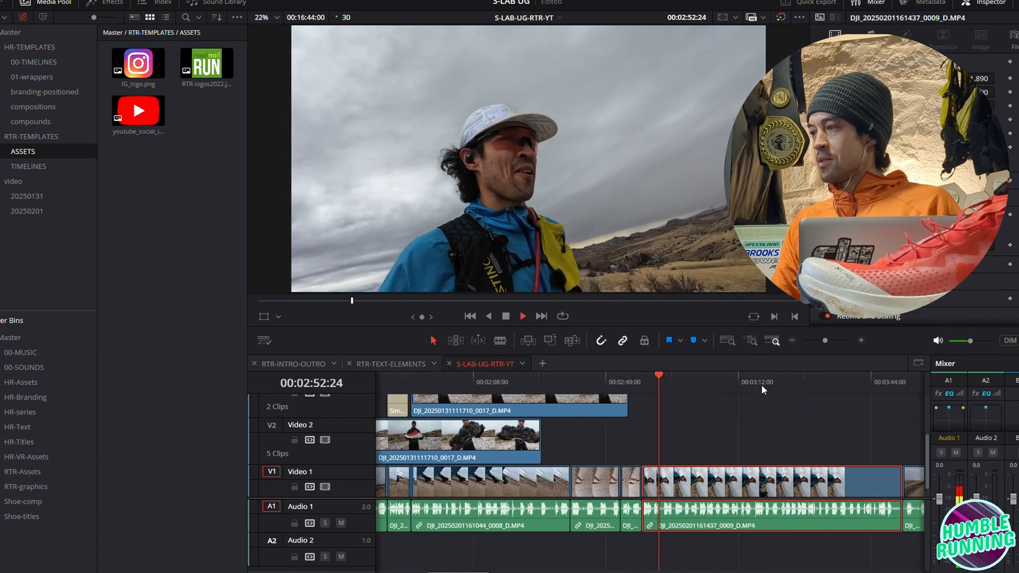
click(757, 381)
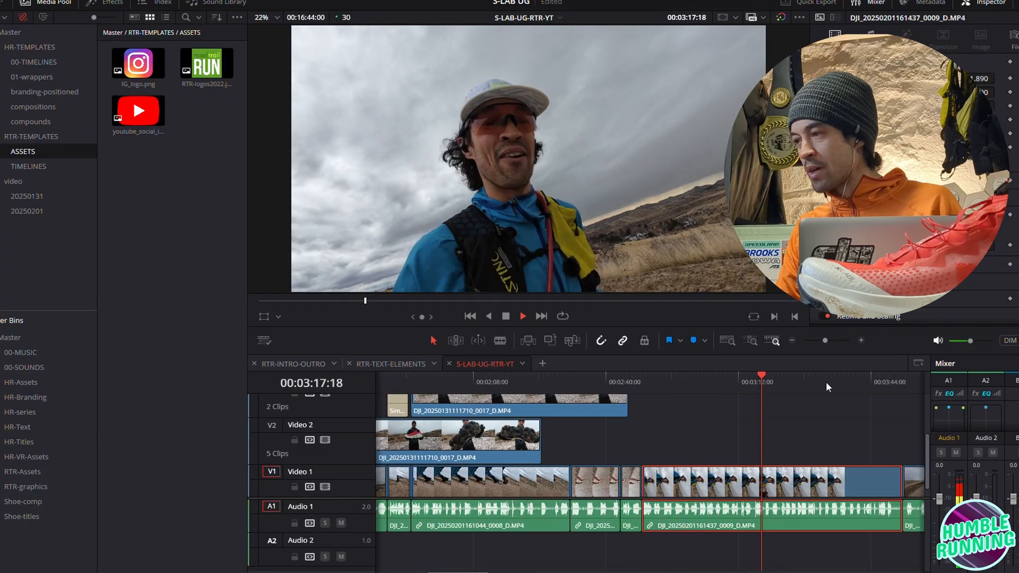
click(826, 381)
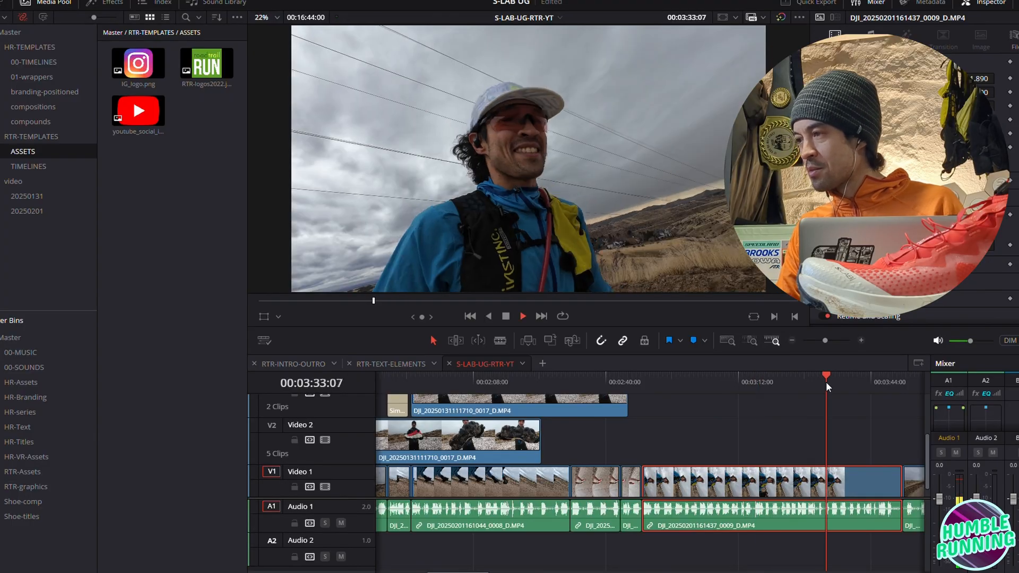
click(861, 381)
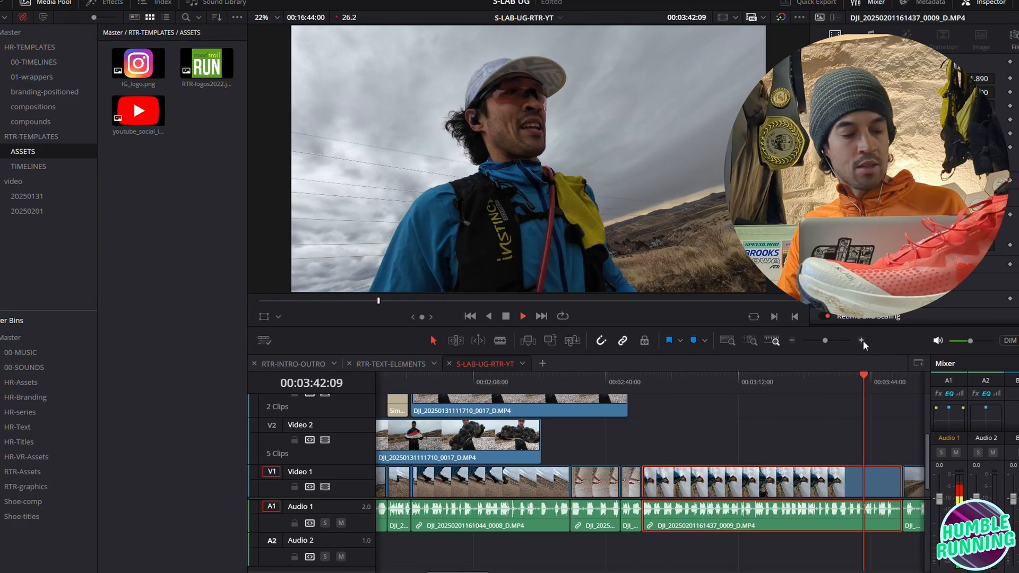
click(860, 340)
drag(705, 381, 708, 375)
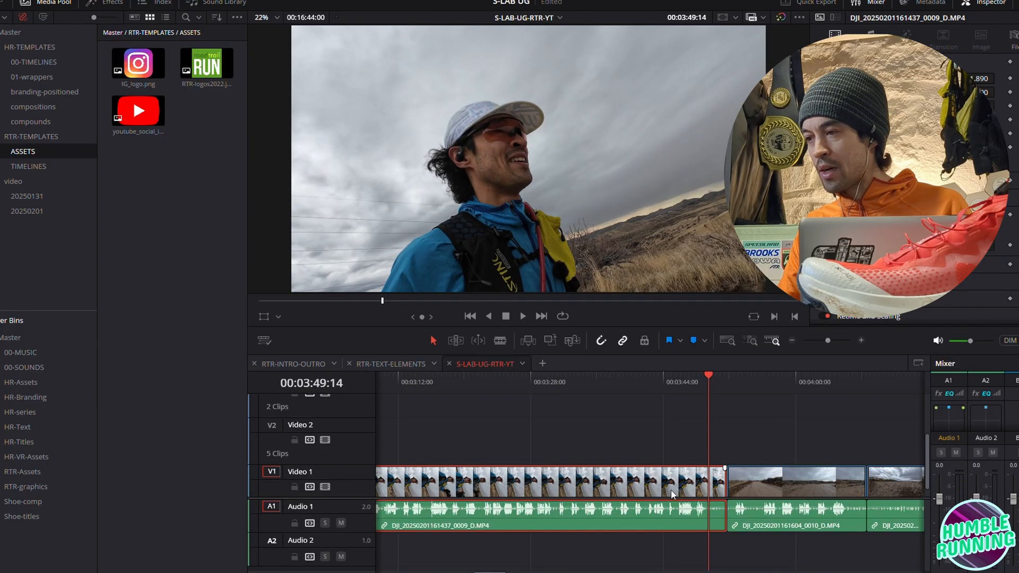
key(ctrl+shift+bracketright)
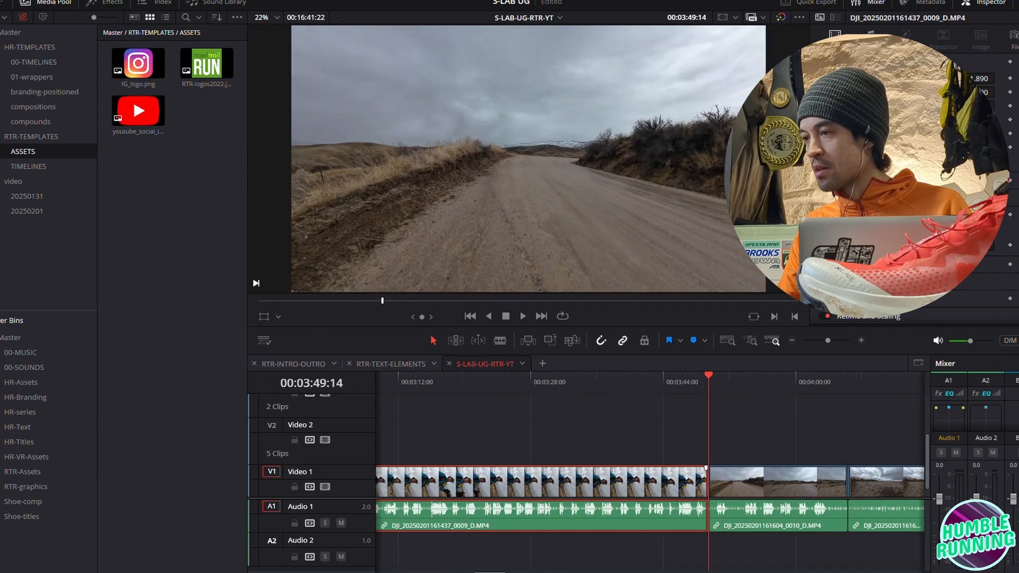
scroll(650, 473, left, 2)
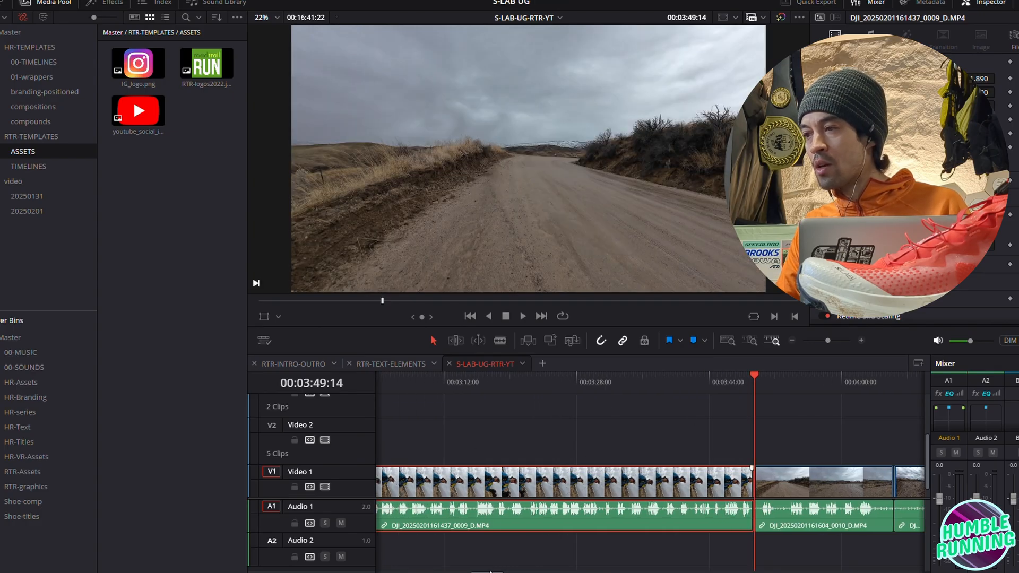
scroll(491, 572, right, 3)
scroll(490, 572, left, 20)
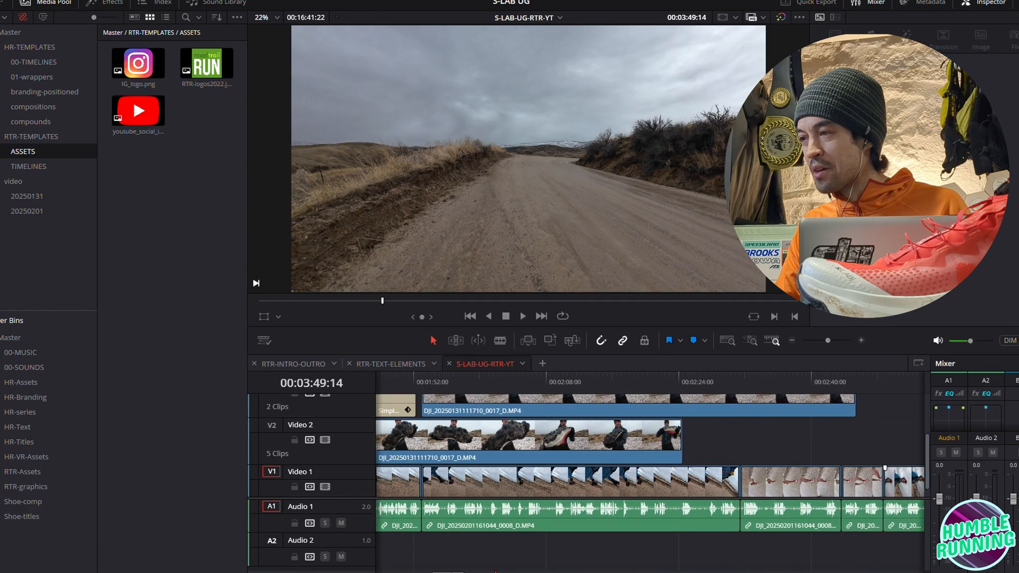
scroll(495, 572, left, 6)
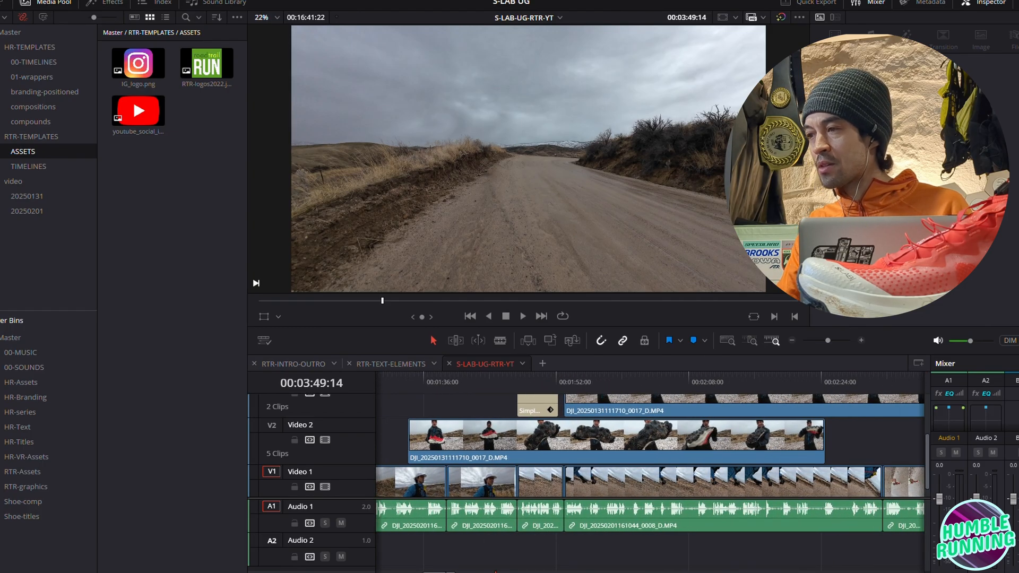
scroll(564, 378, up, 3)
drag(563, 378, 569, 377)
scroll(674, 427, down, 3)
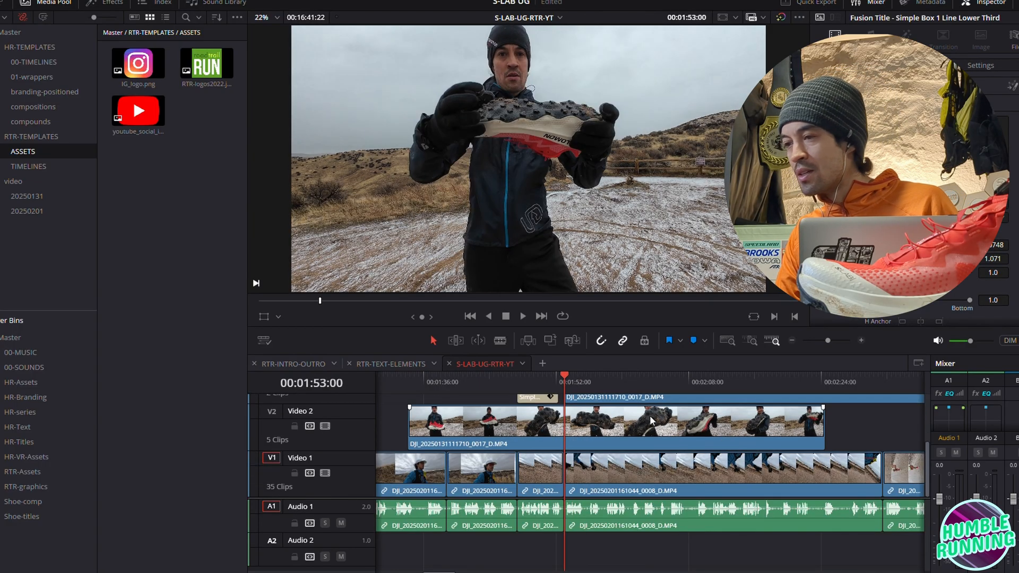
click(550, 435)
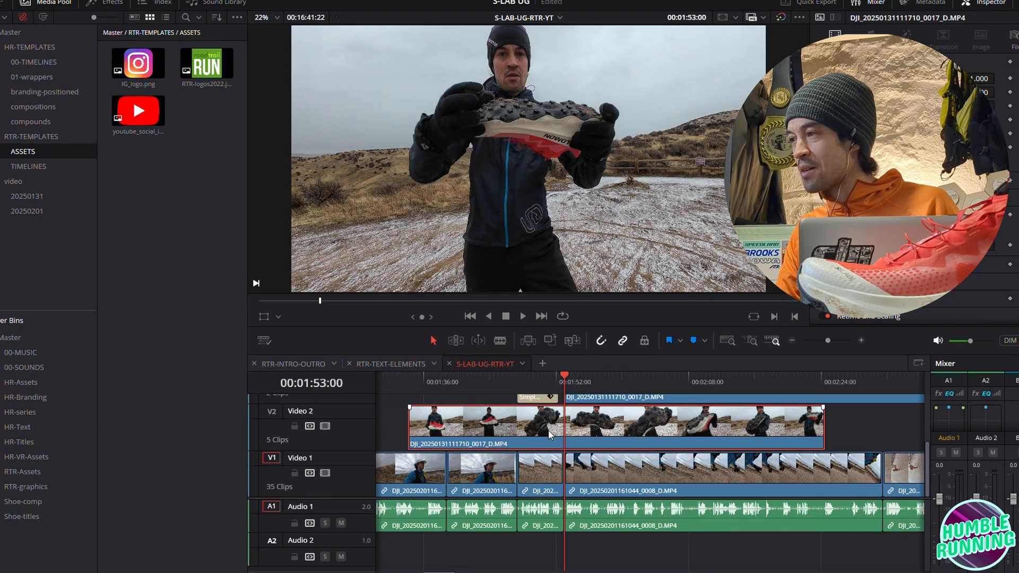
key(ctrl+b)
drag(606, 433, 715, 433)
scroll(695, 408, right, 5)
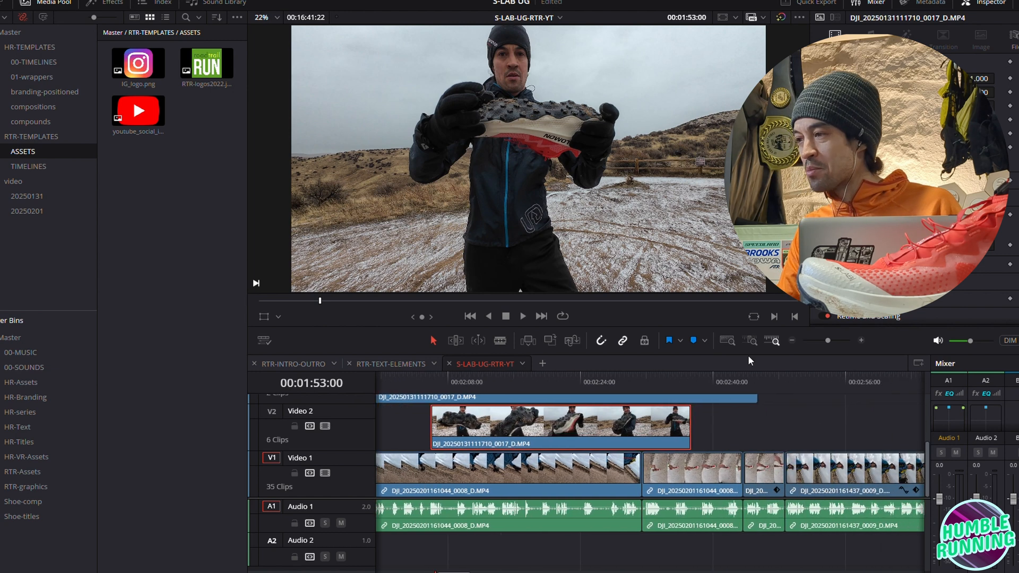
click(792, 340)
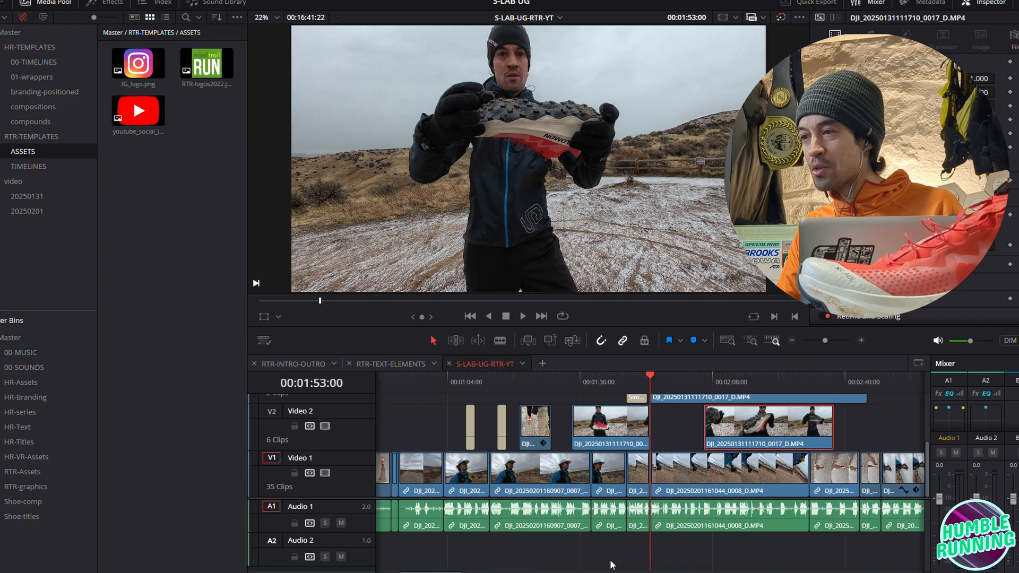
scroll(464, 491, right, 6)
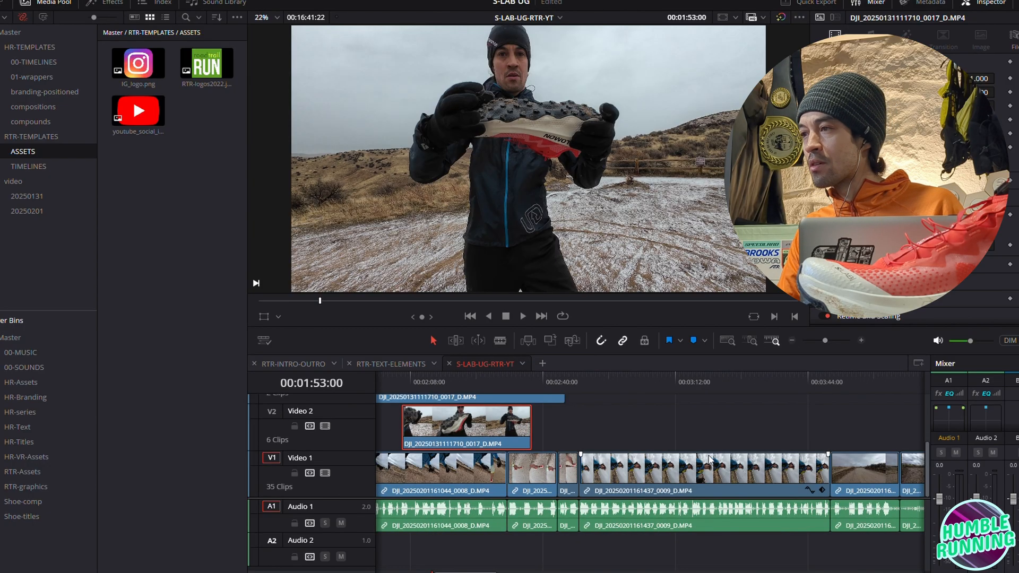
drag(475, 438, 678, 452)
click(595, 378)
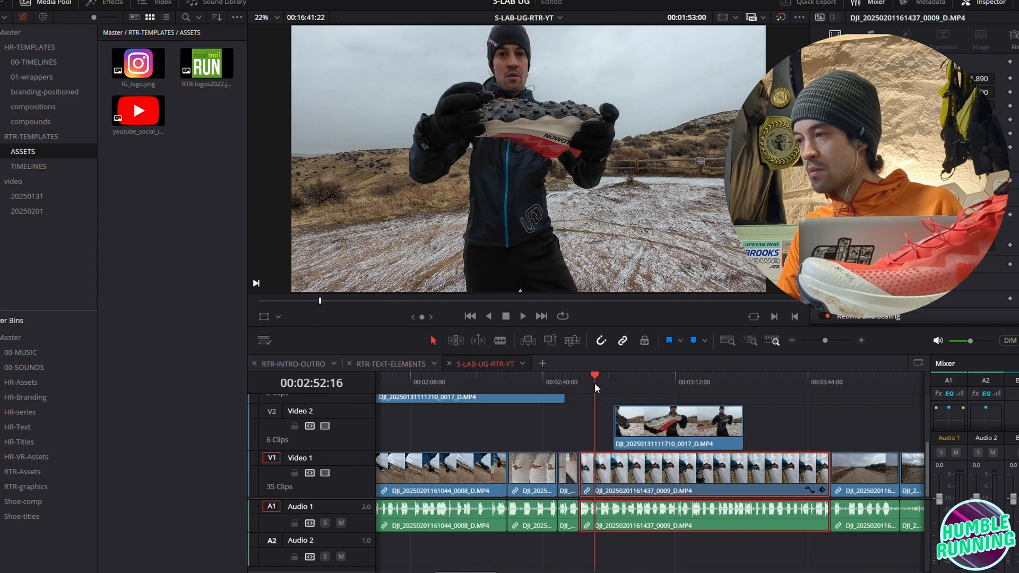
key(space)
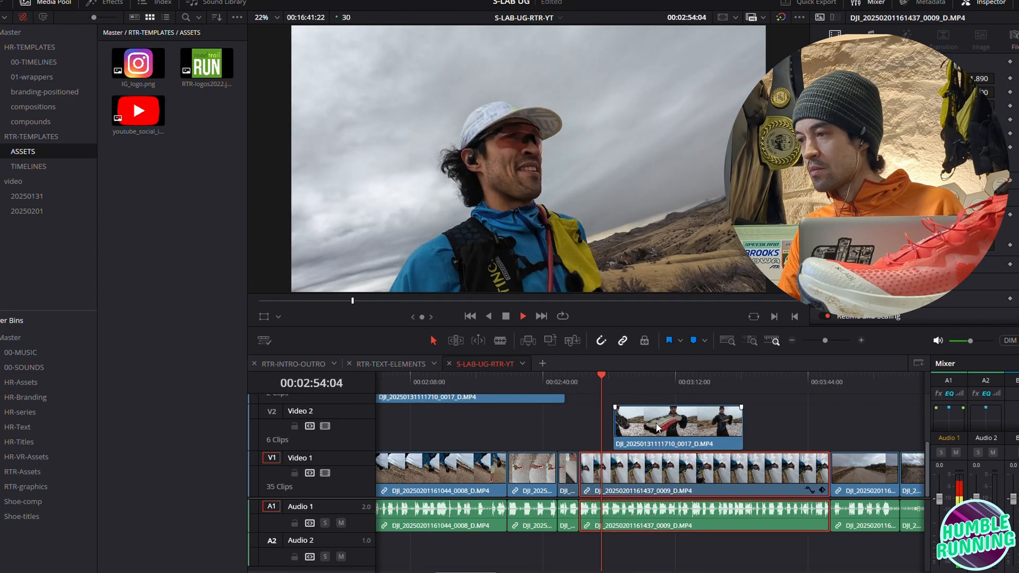
drag(667, 429, 711, 429)
key(space)
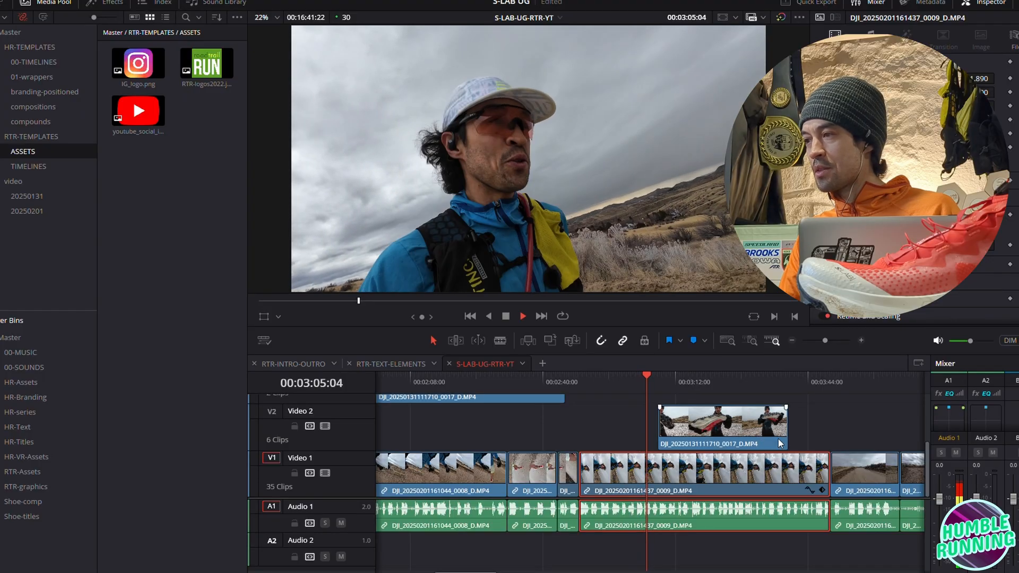
click(790, 341)
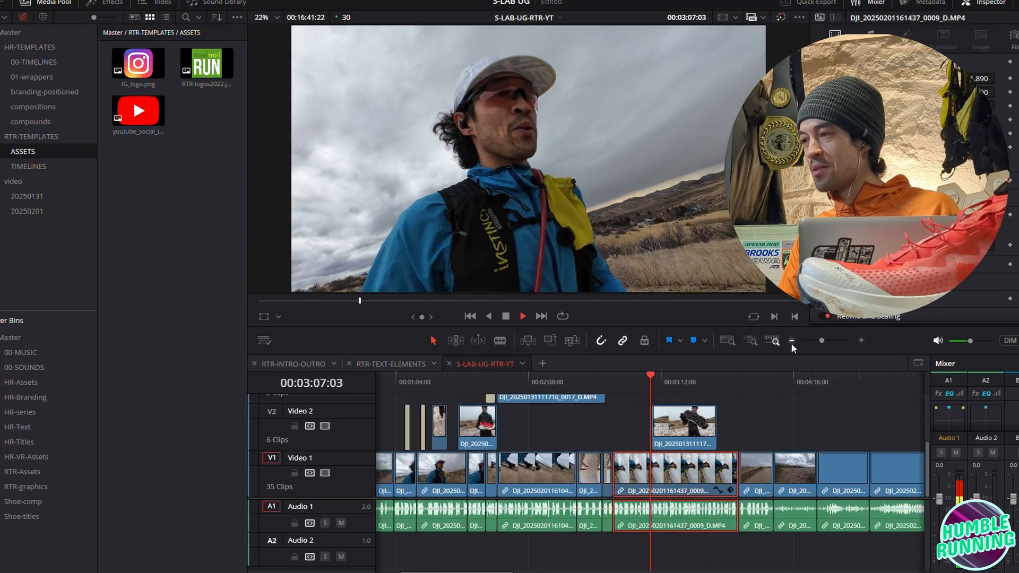
click(790, 342)
key(space)
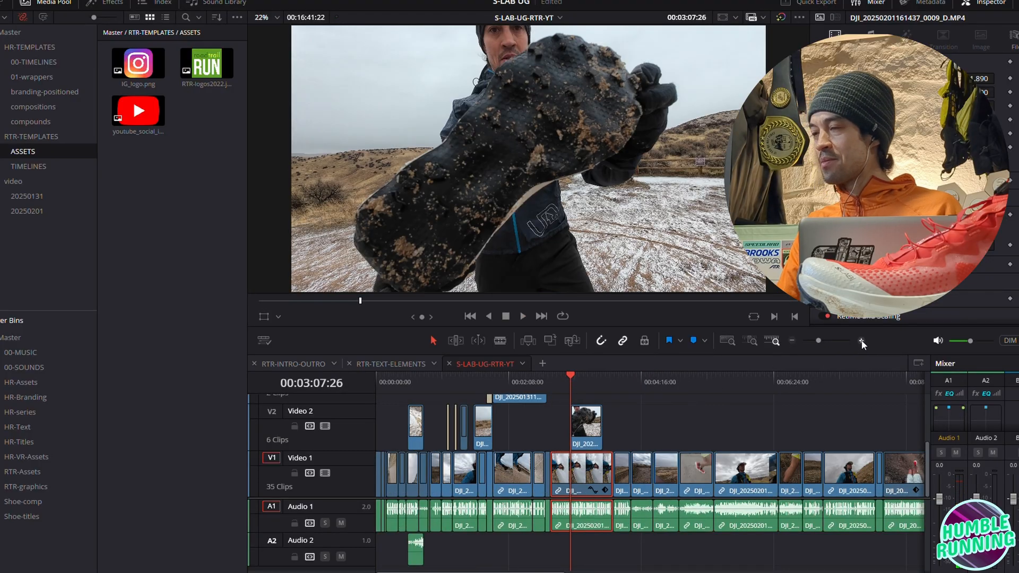
click(861, 340)
click(860, 340)
drag(712, 425, 725, 430)
key(space)
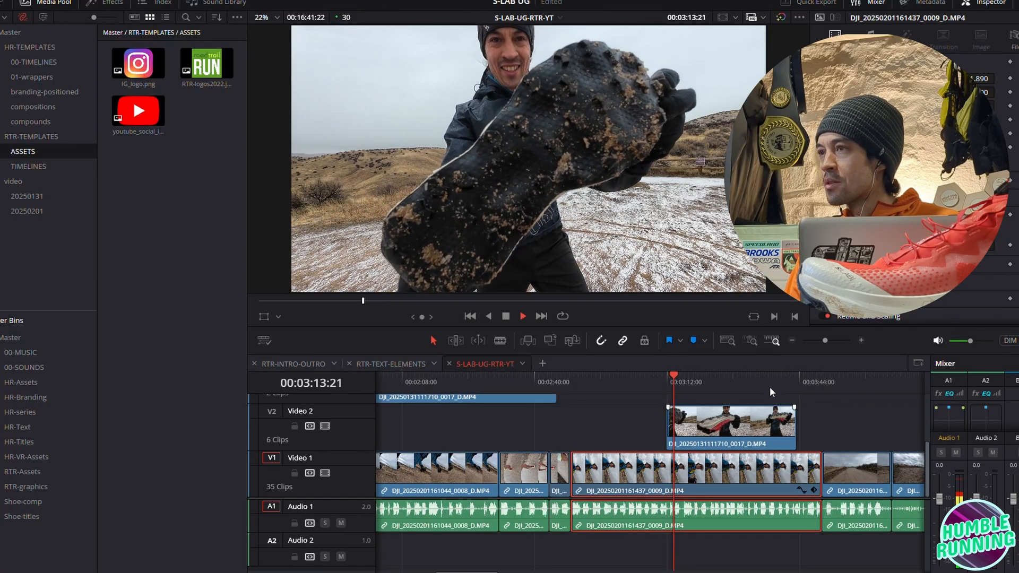
click(714, 382)
click(753, 380)
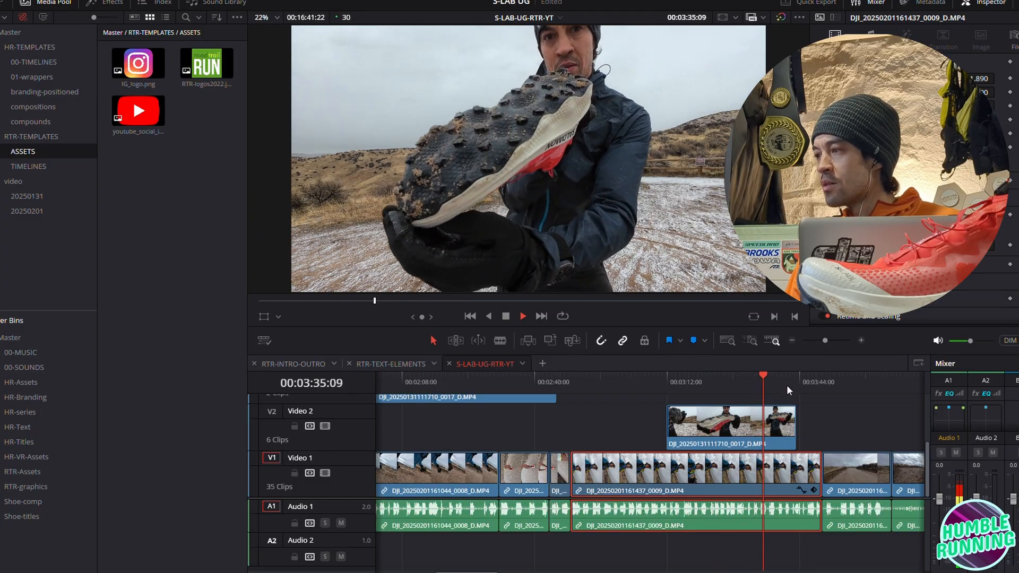
click(804, 380)
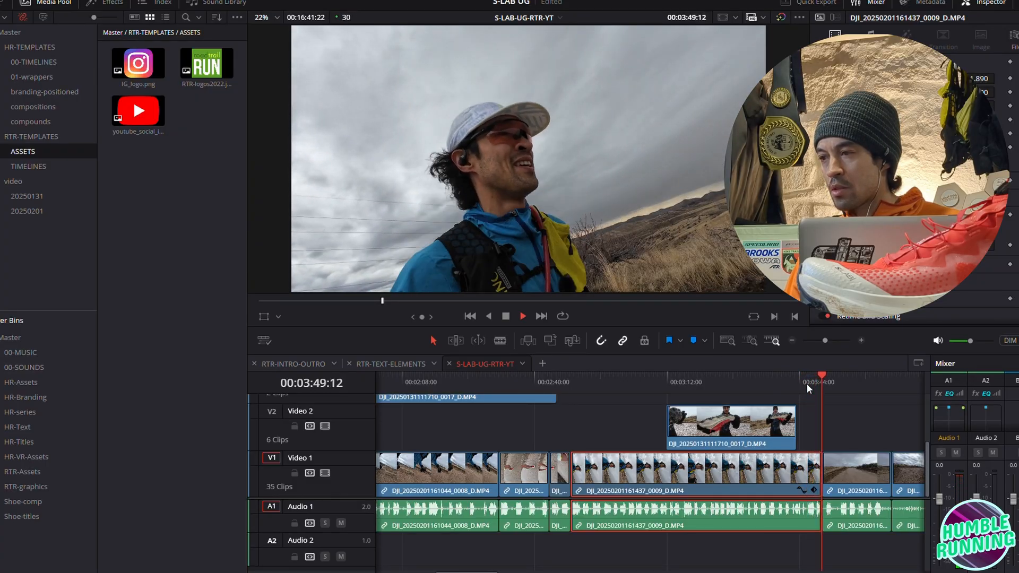
key(space)
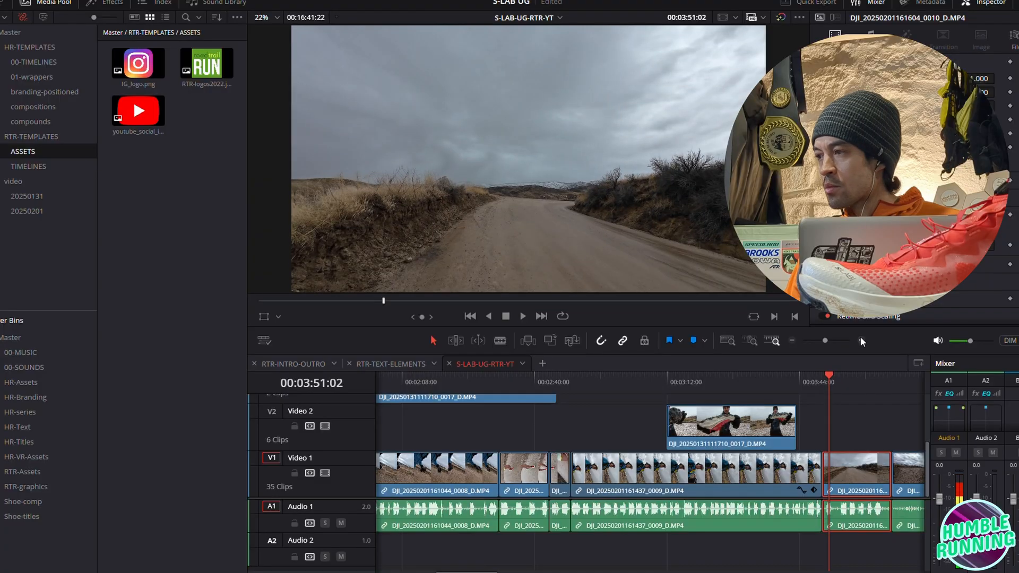
click(861, 340)
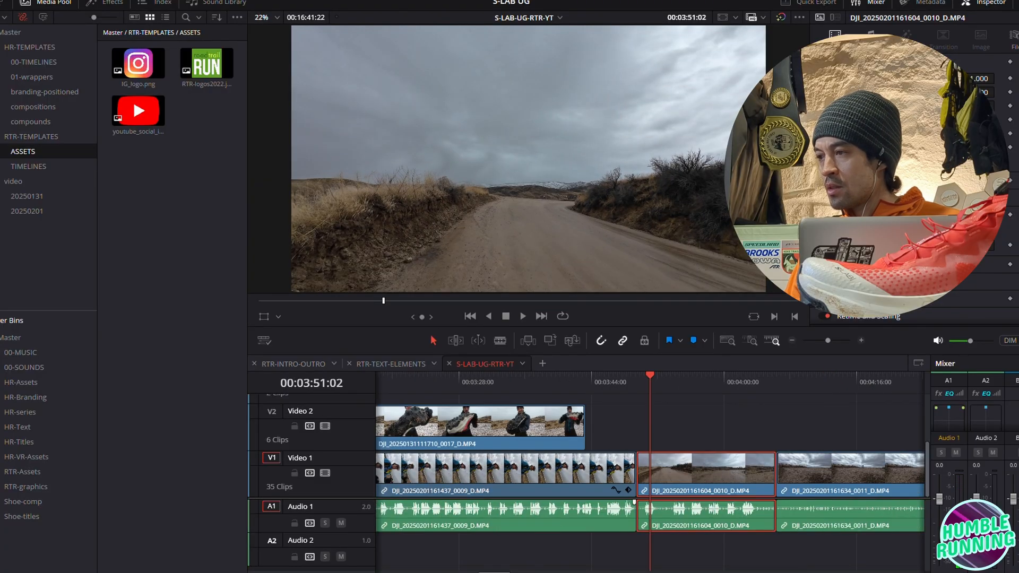
scroll(650, 472, left, 10)
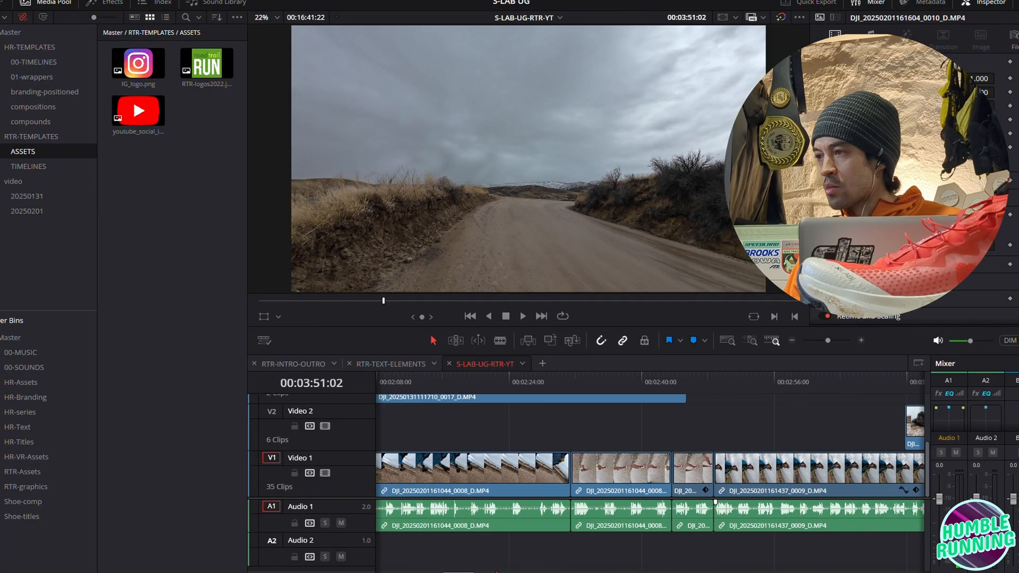
scroll(650, 472, right, 8)
scroll(650, 472, right, 2)
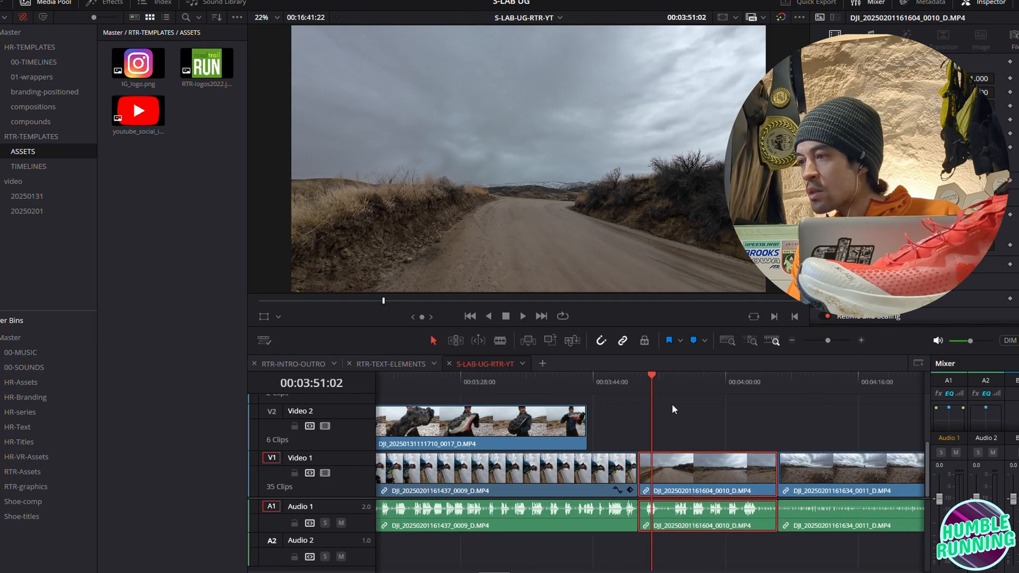
click(645, 378)
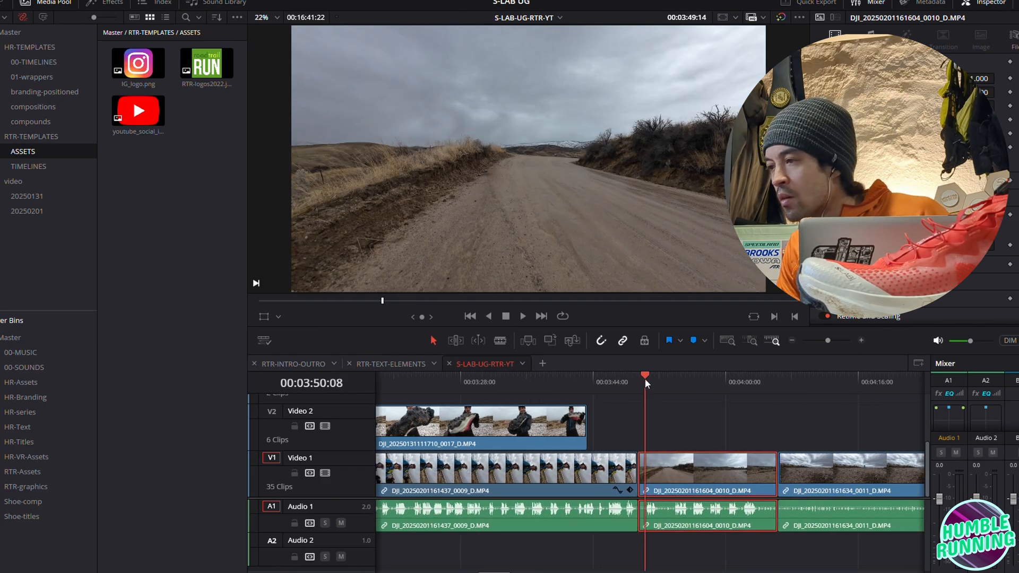
key(Left)
key(Left)
key(Left)
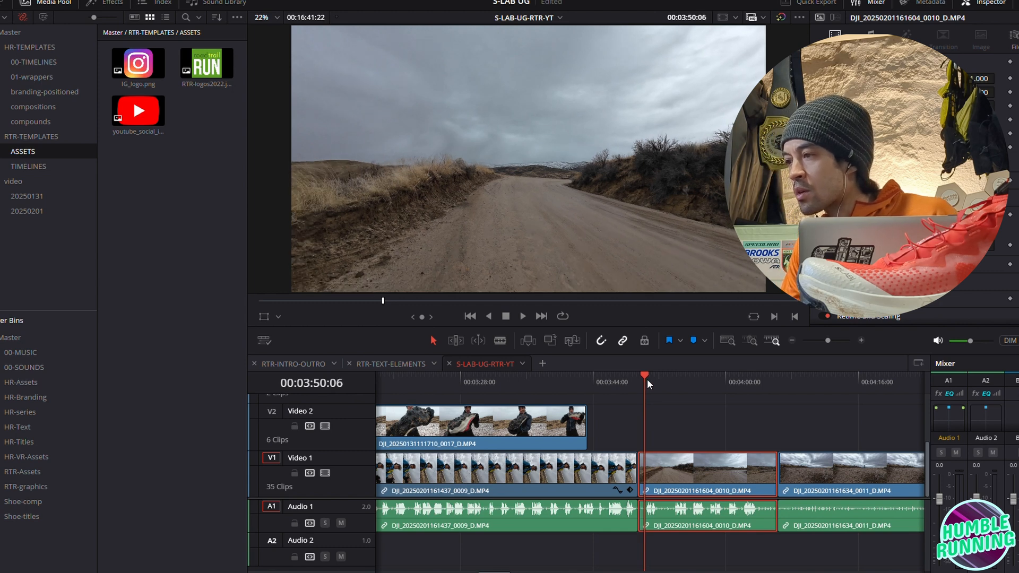
key(space)
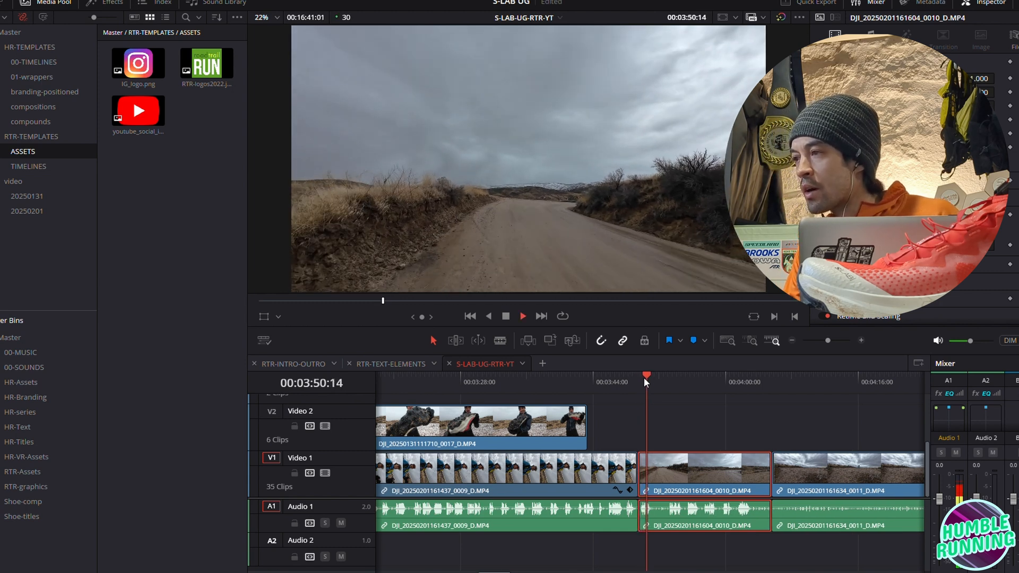
key(space)
key(ctrl+b)
key(space)
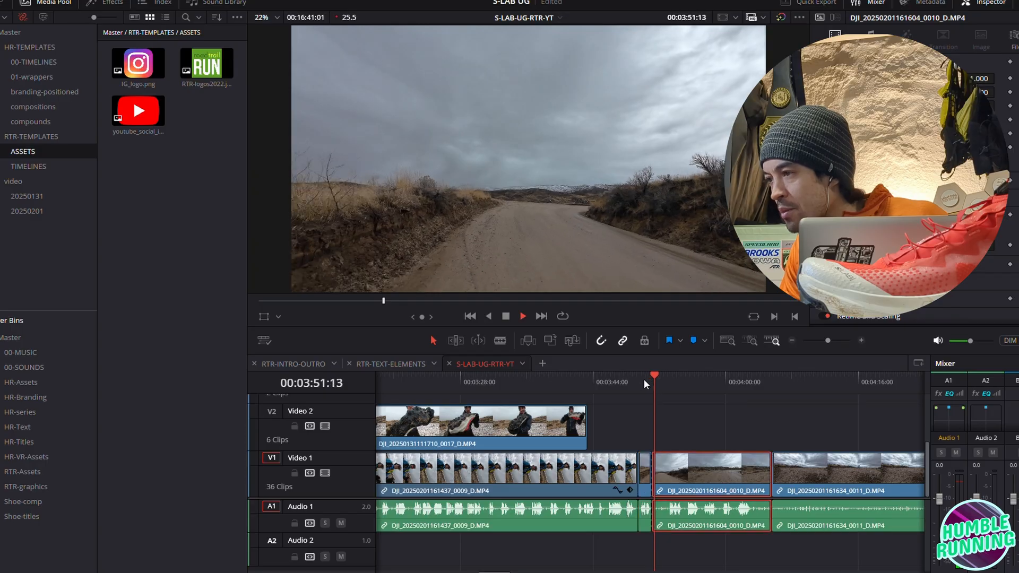
key(space)
drag(667, 374, 666, 373)
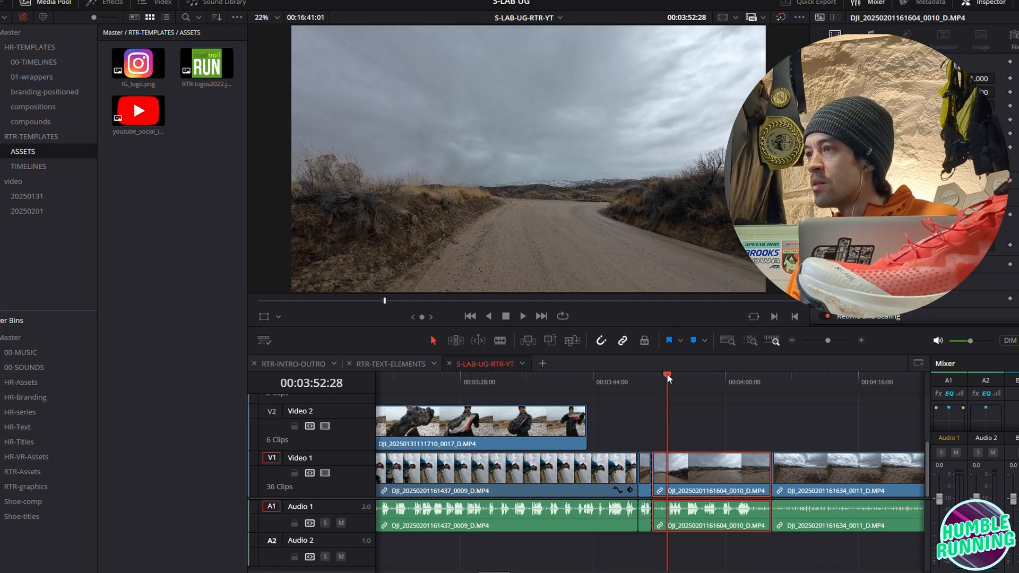
key(ctrl+shift+[)
click(635, 378)
key(space)
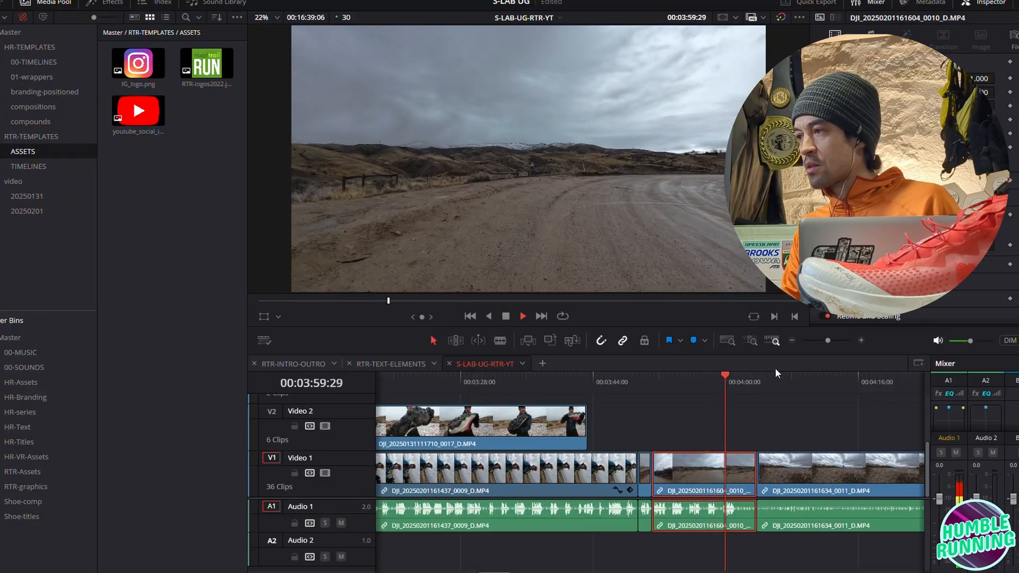
key(space)
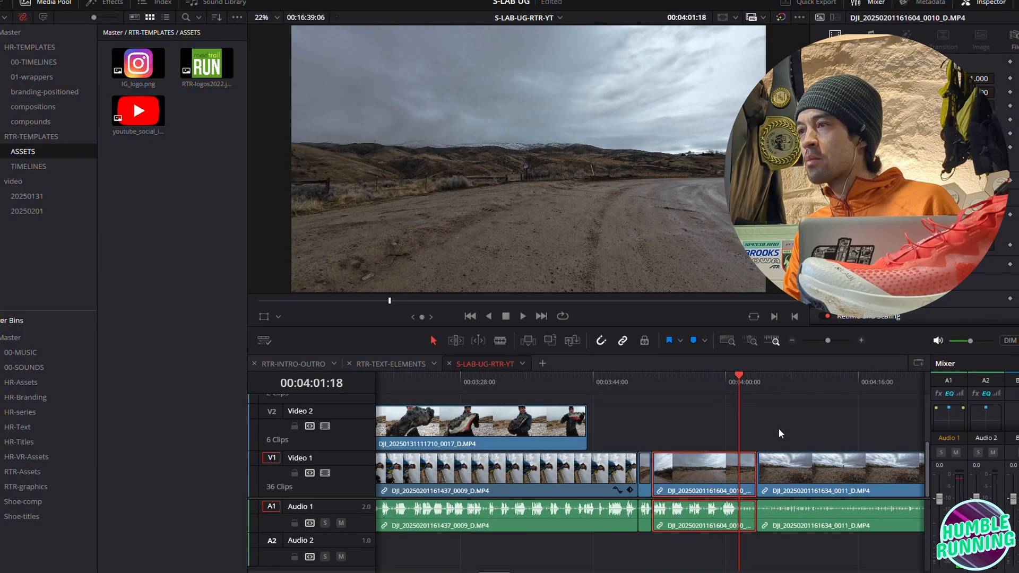
key(ctrl+shift+])
click(798, 463)
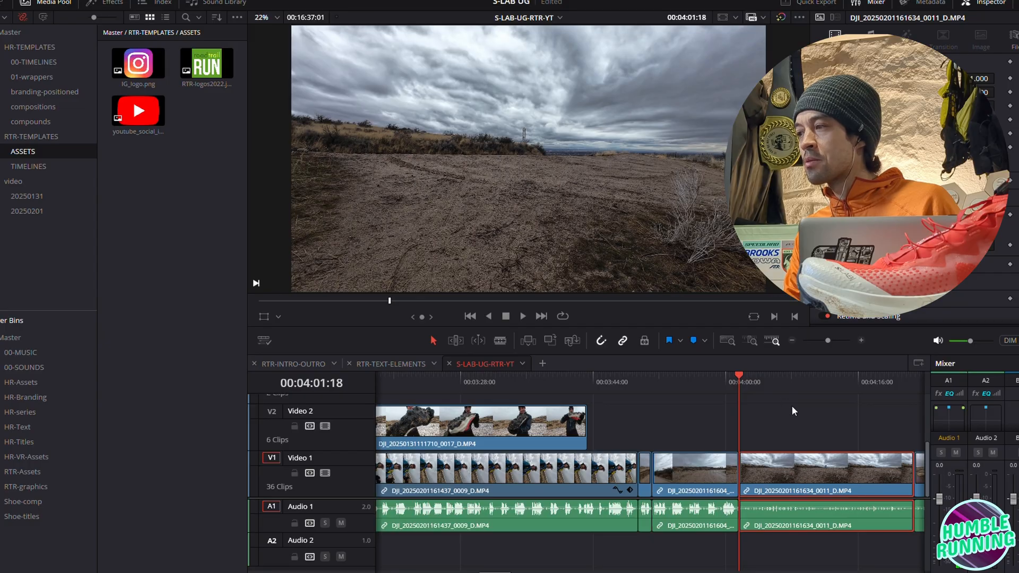
drag(738, 375, 854, 390)
key(ctrl+shift+[)
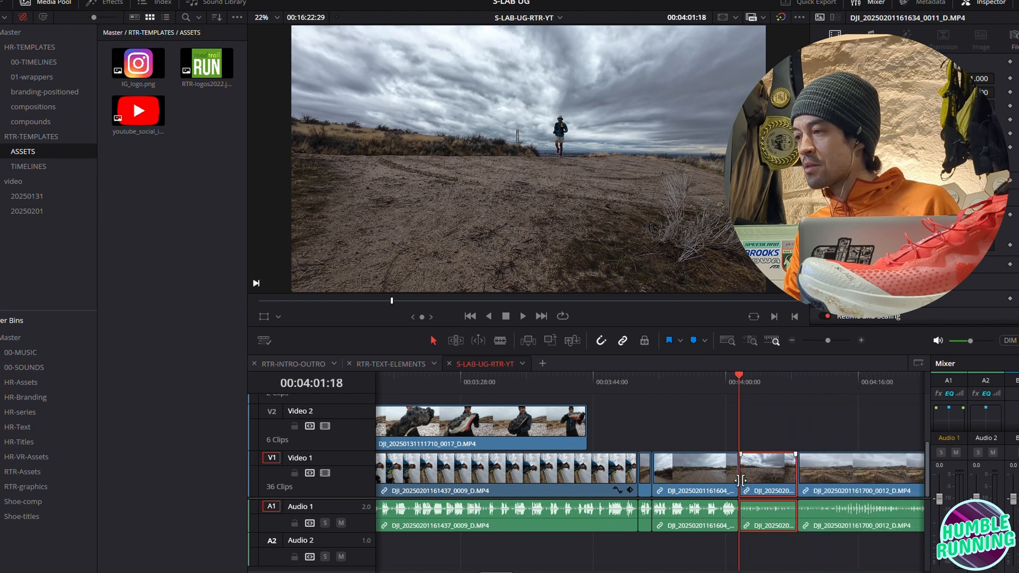
Move the trimmed 0011 clip to Video 2 over the end of the 0010 clip and delete only its audio
drag(764, 483, 729, 437)
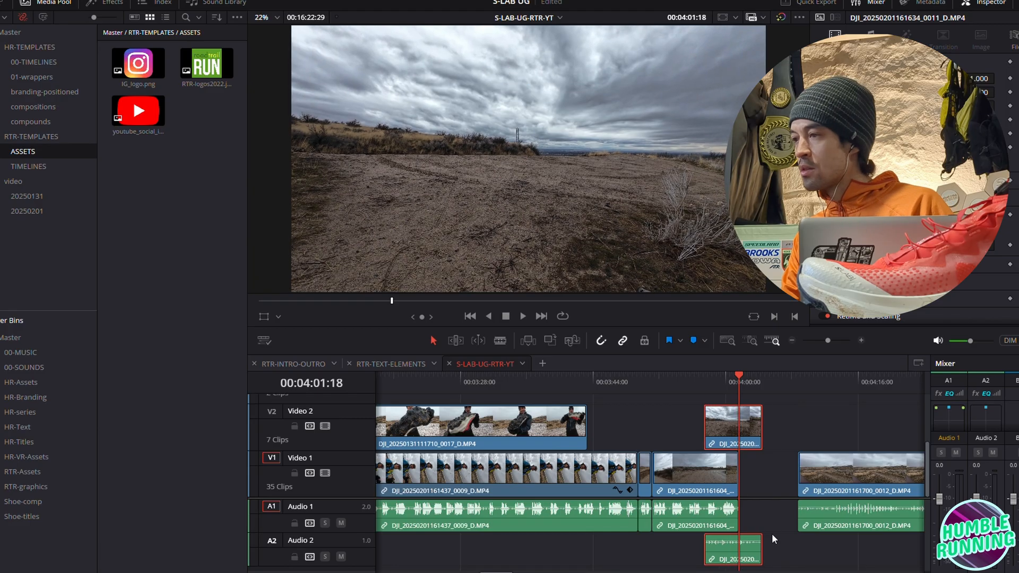
click(755, 543)
alt+click(750, 545)
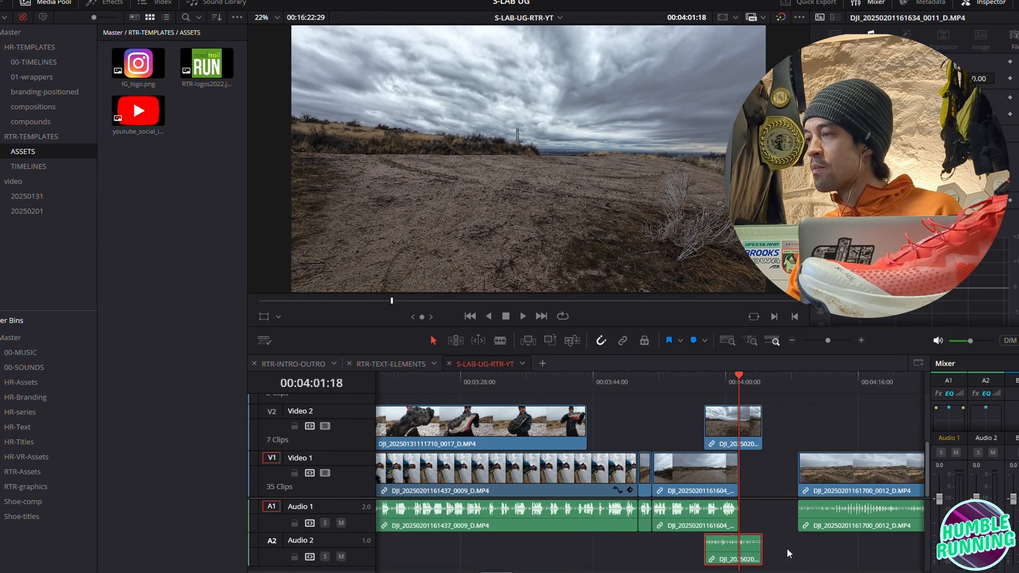
key(Delete)
Slide the 0011 clip on Video 2 earlier until it ends flush with the 0010 clip below, and play back the overlay
click(742, 436)
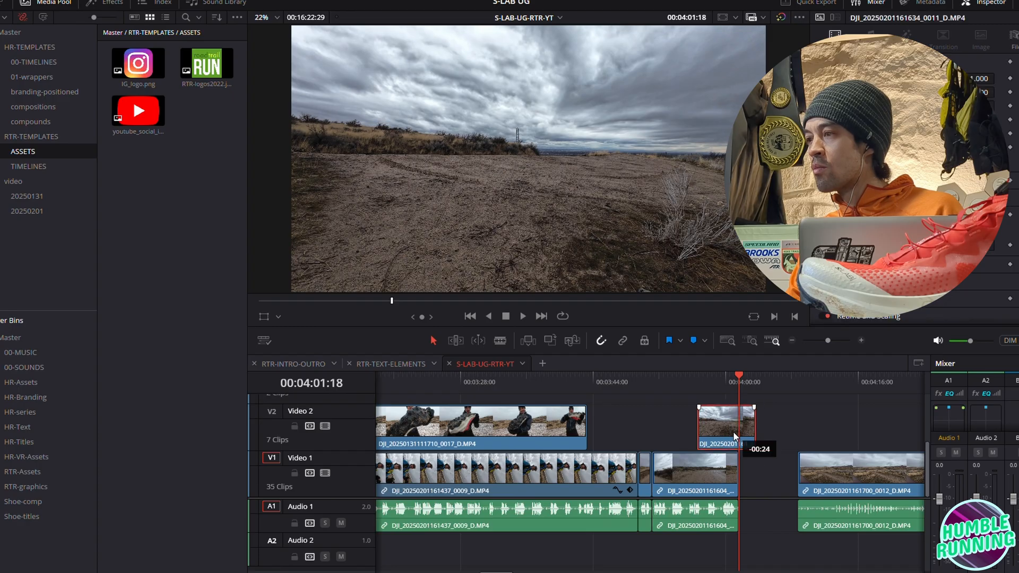
click(661, 382)
key(space)
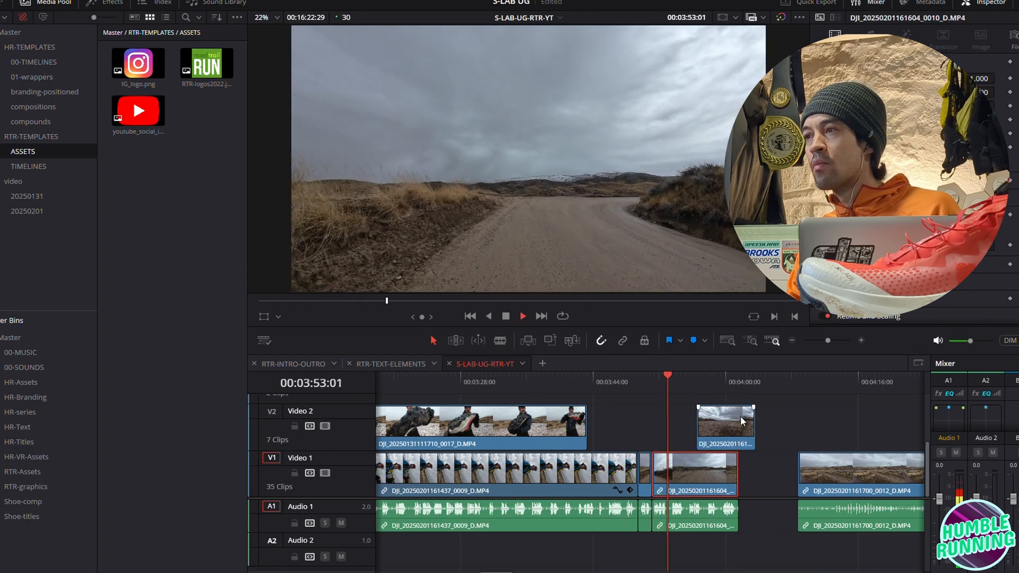
drag(737, 425, 720, 422)
key(space)
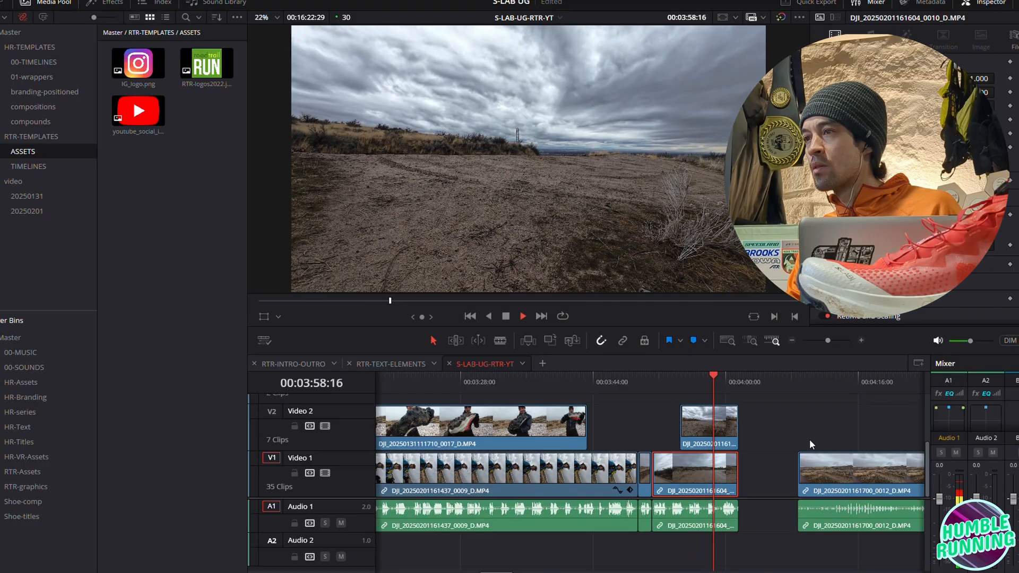
key(space)
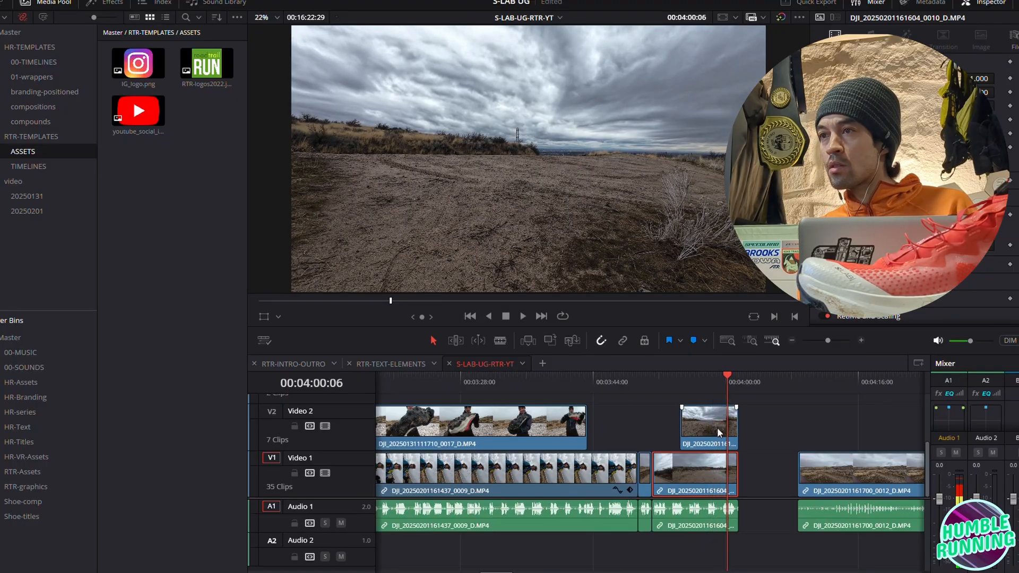
Split the 0011 overlay clip on Video 2 at 00:03:56:28 and delete its second part
drag(703, 383, 700, 379)
click(717, 437)
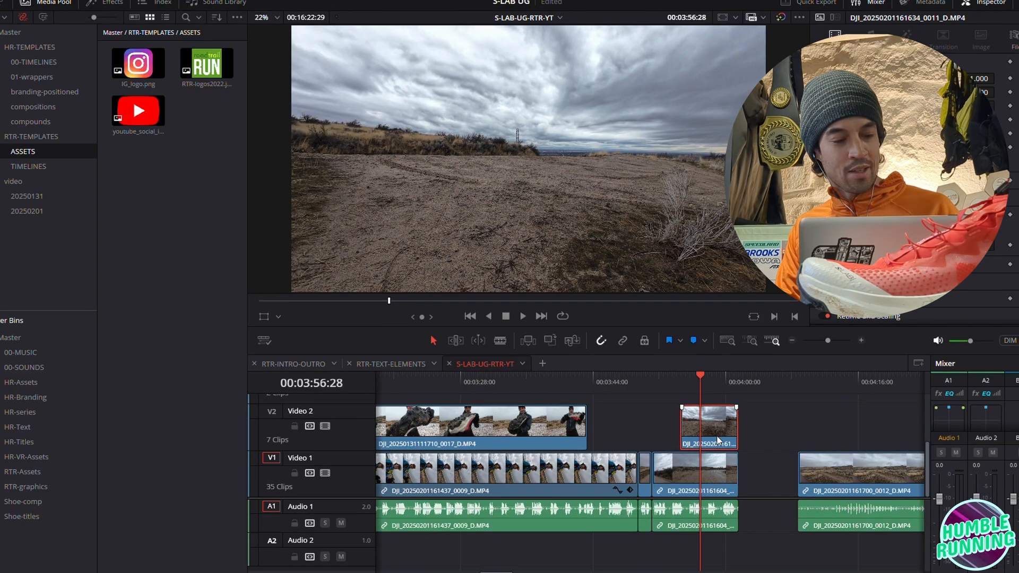
key(ctrl+b)
click(719, 441)
key(Delete)
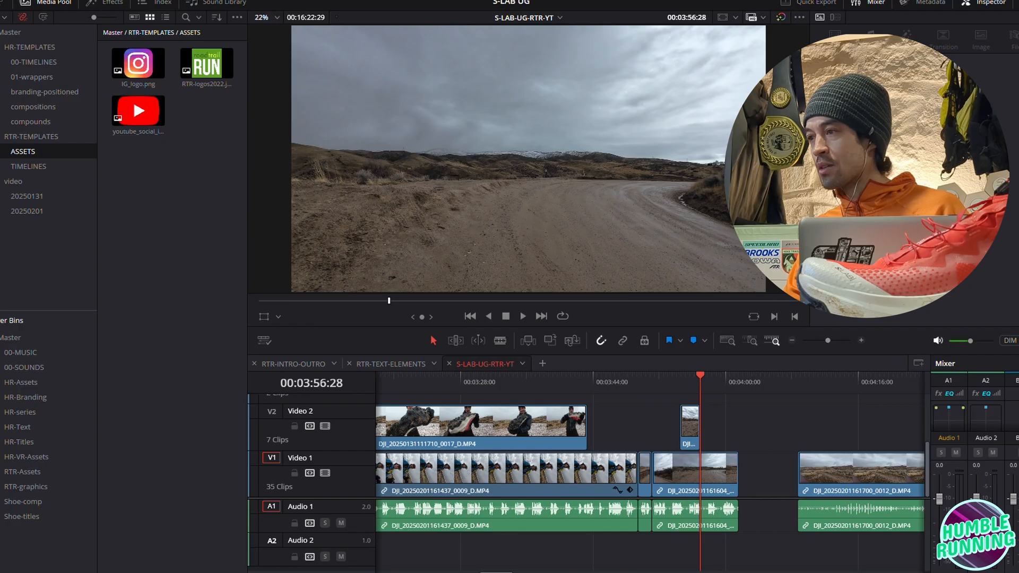
scroll(650, 471, right, 5)
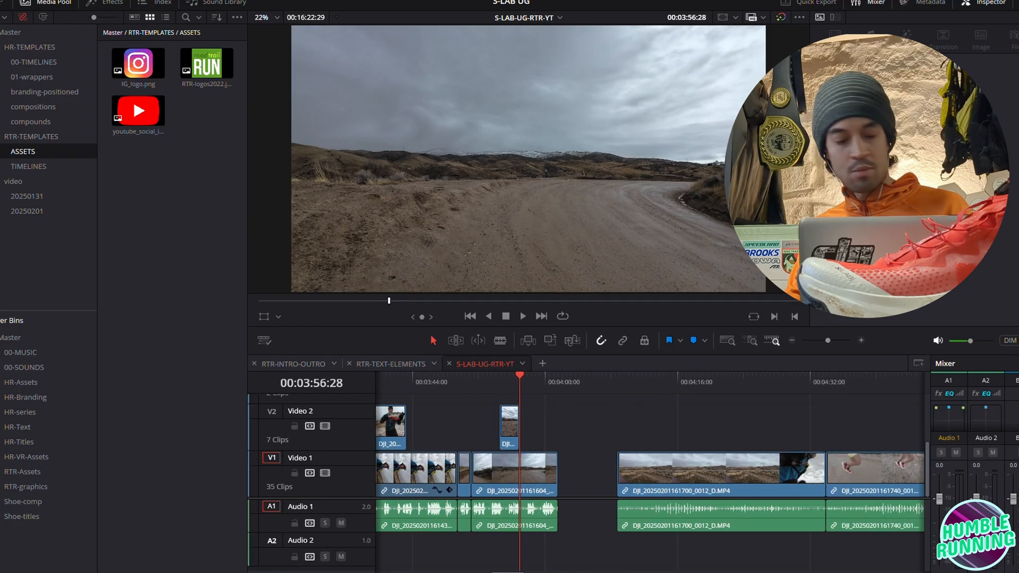
drag(664, 381, 648, 383)
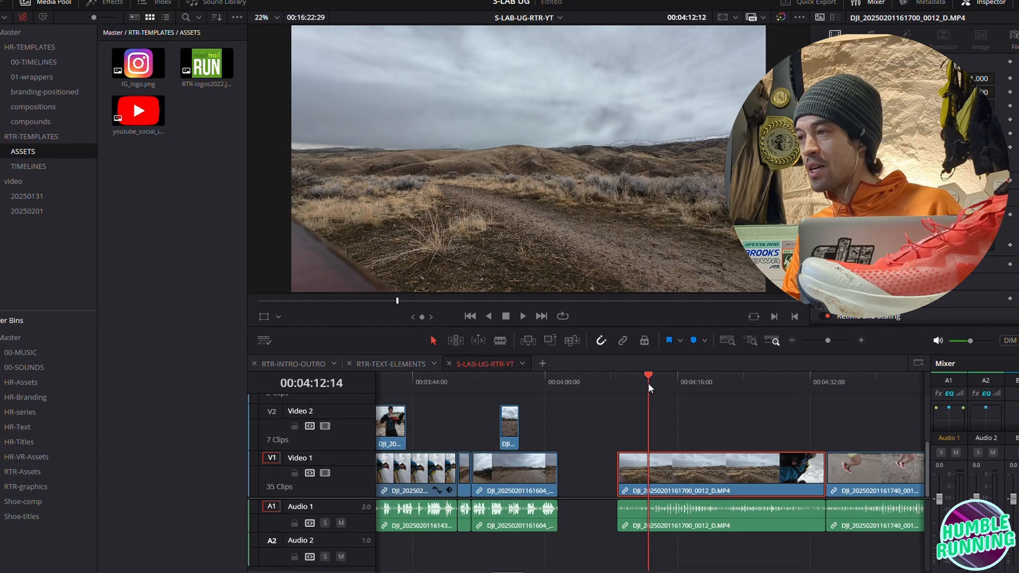
key(Right)
key(Right)
key(Right)
key(Right)
key(Right)
key(Right)
key(Right)
key(Right)
key(Right)
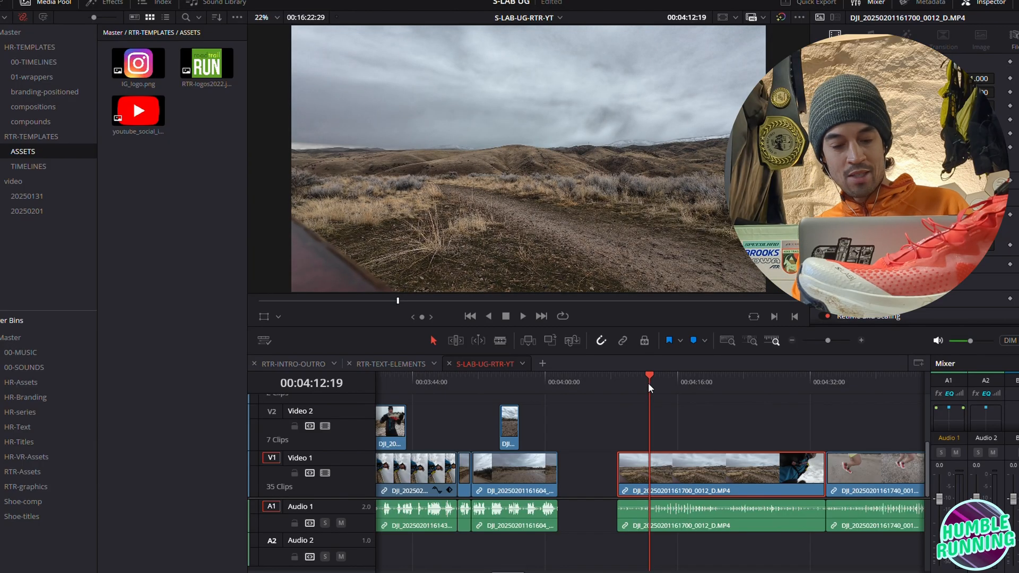
key(Right)
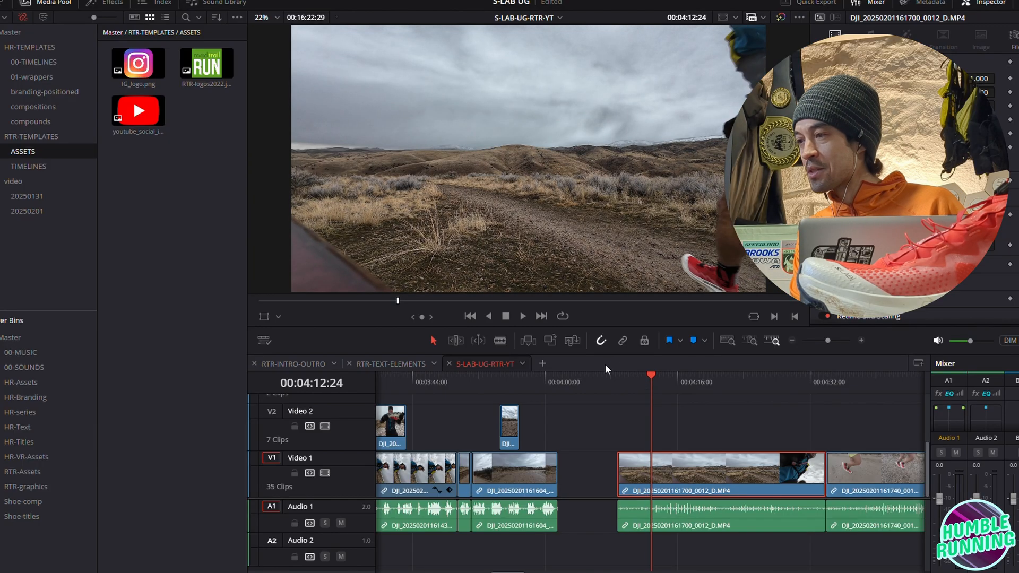
click(622, 341)
drag(646, 386, 645, 384)
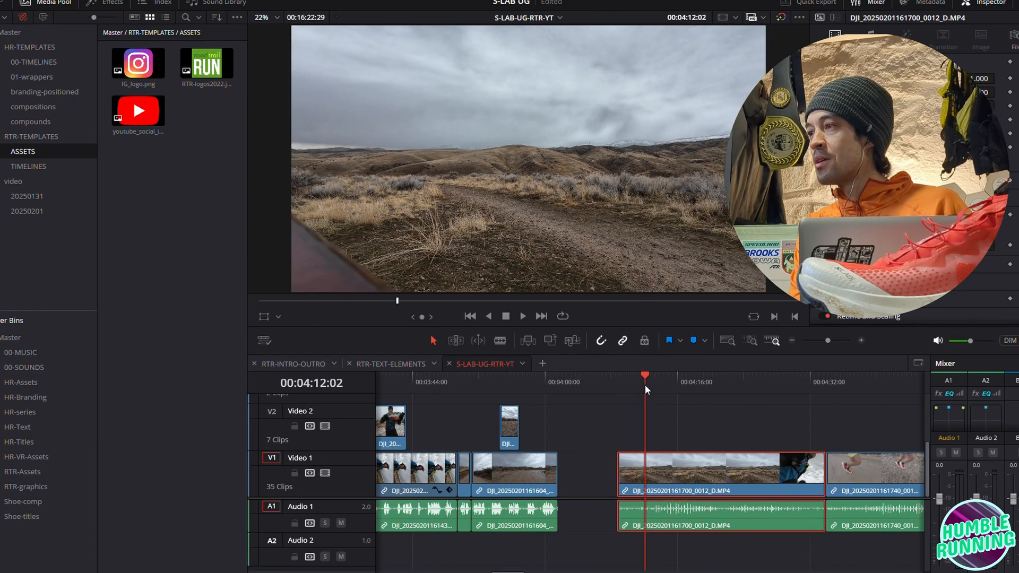
key(Right)
key(Right)
key(Right)
key(Right)
key(Right)
key(Right)
key(Right)
key(Right)
key(Right)
key(Right)
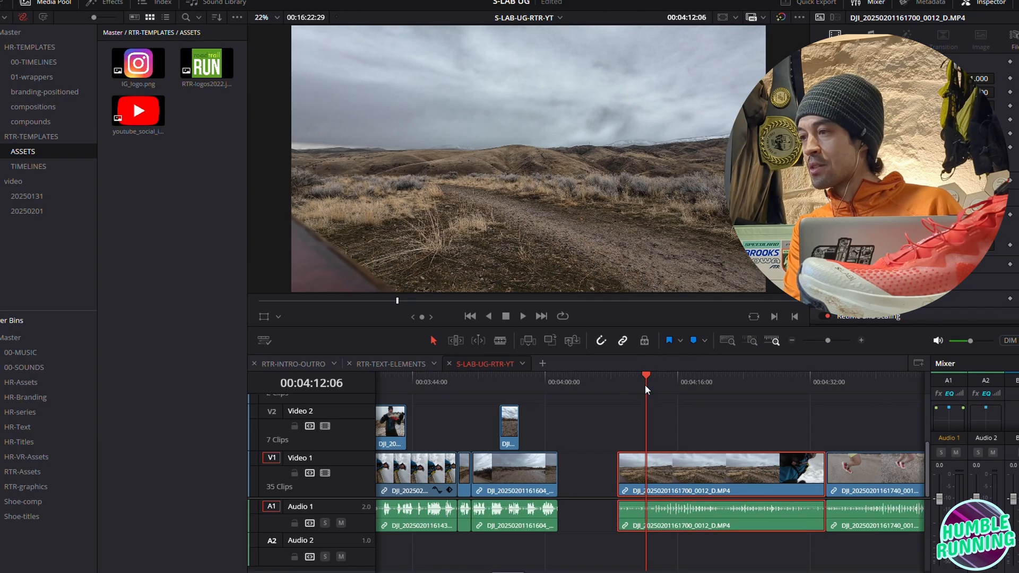
key(Right)
key(Right)
key(Right)
key(Right)
key(Right)
key(Right)
key(Right)
key(Right)
key(Right)
key(Right)
key(Right)
key(Right)
key(Right)
key(Left)
key(Left)
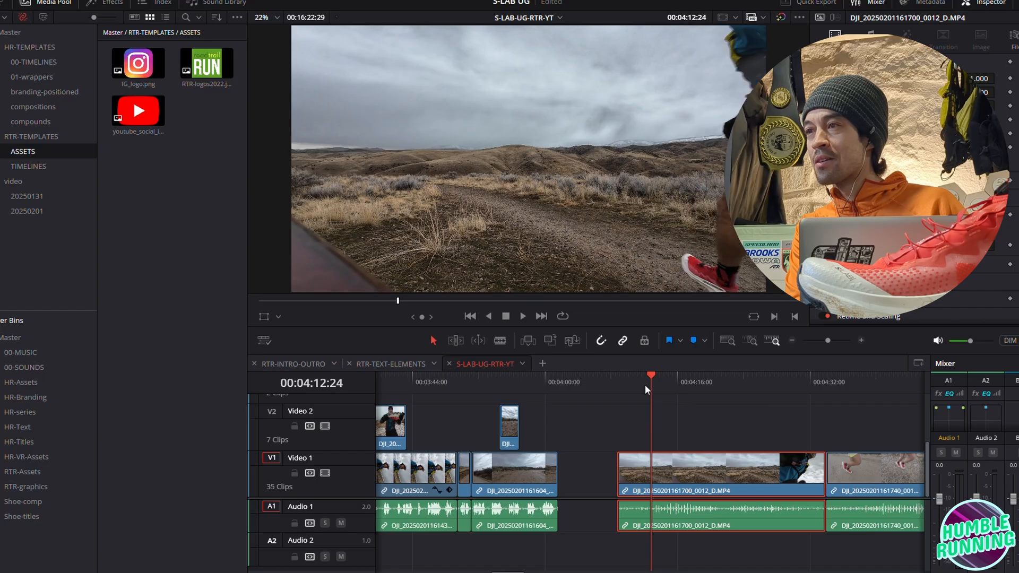
key(Left)
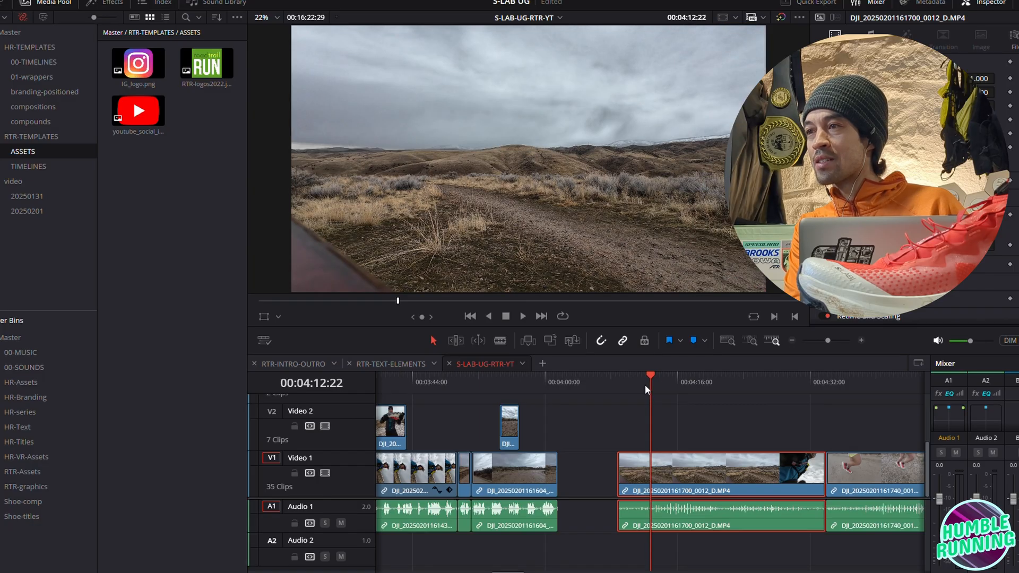
key(ctrl+shift+bracketleft)
key(space)
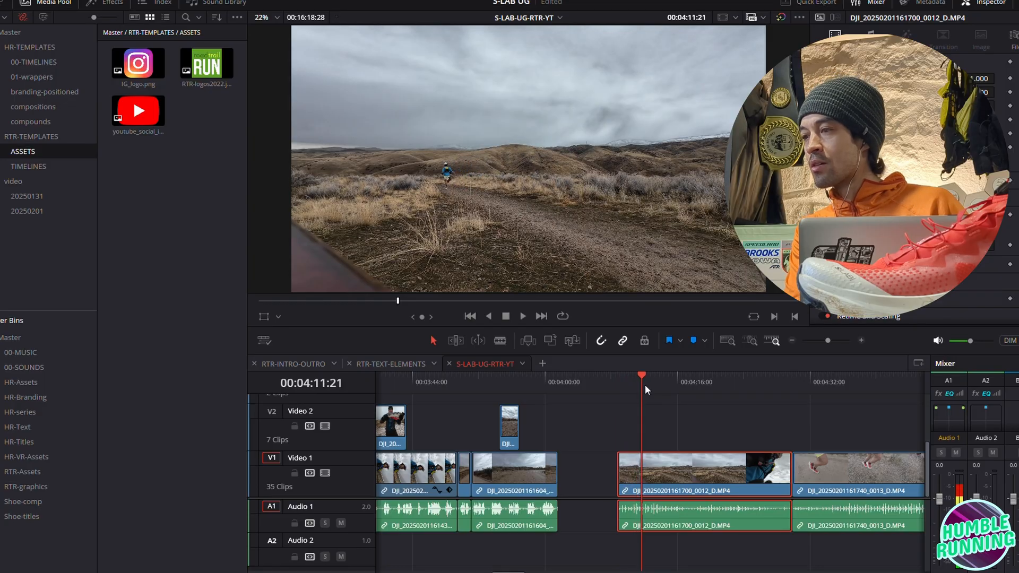
key(space)
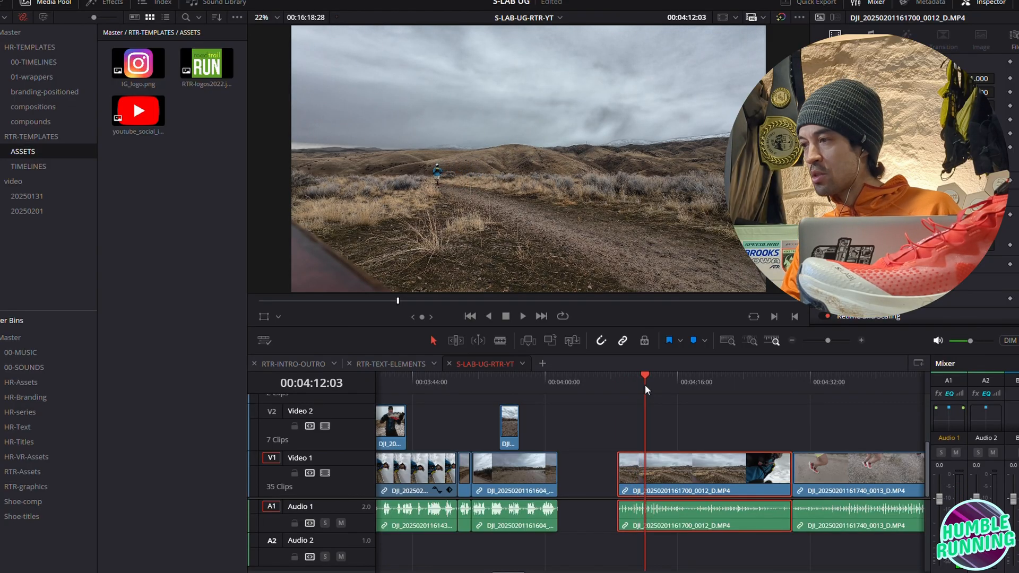
key(ctrl+shift+])
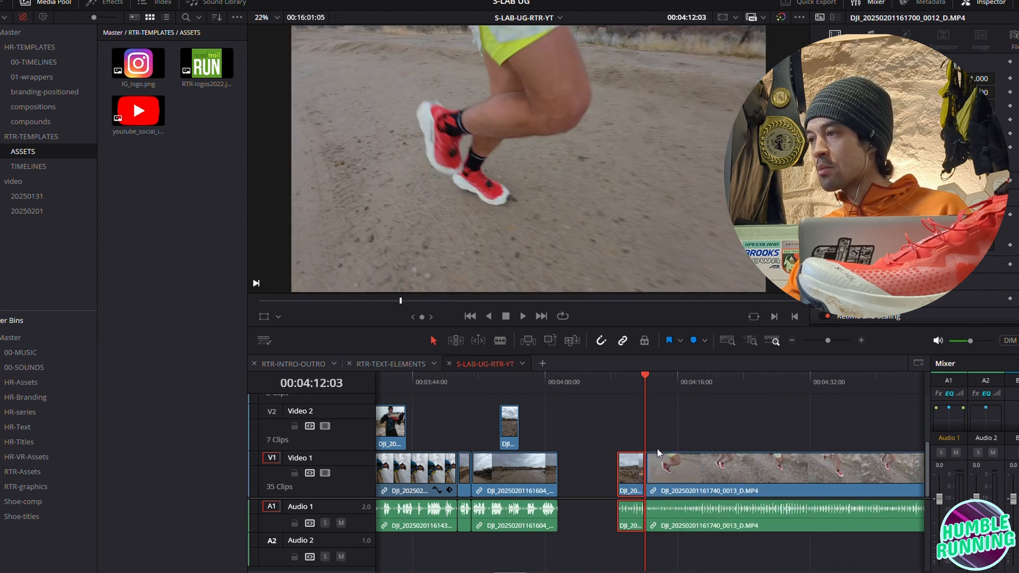
key(ctrl+z)
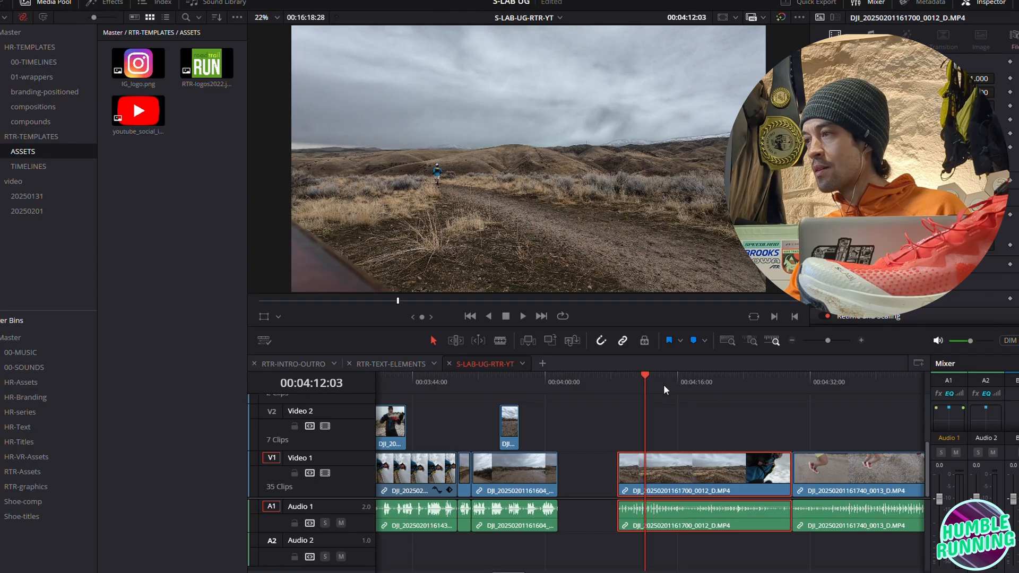
key(ctrl+b)
drag(650, 374, 752, 405)
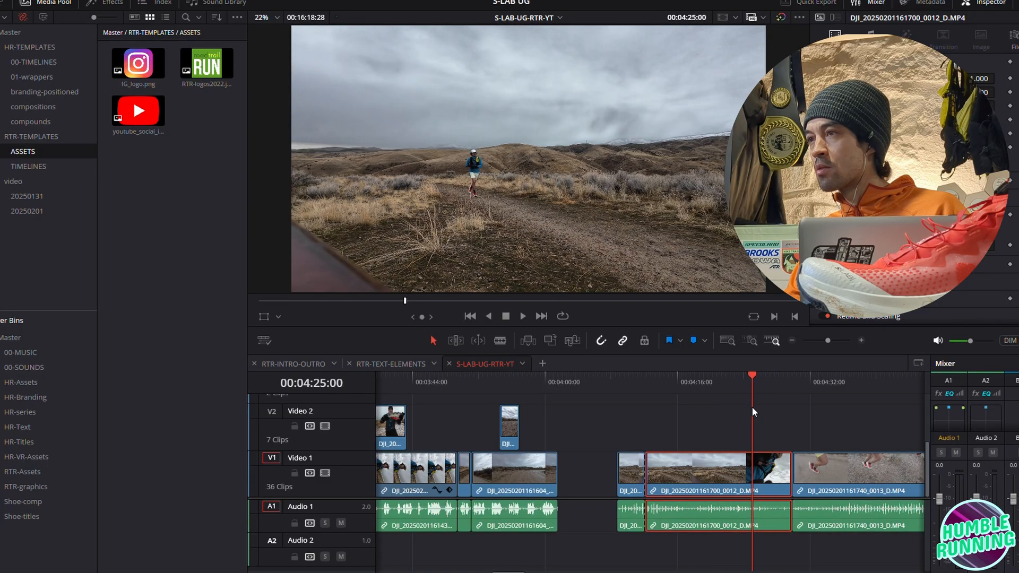
key(Delete)
key(Up)
mouse_move(662, 375)
mouse_down()
mouse_move(689, 377)
mouse_move(676, 381)
mouse_up()
key(Left)
key(Left)
key(Left)
key(Left)
key(Left)
key(Left)
key(Left)
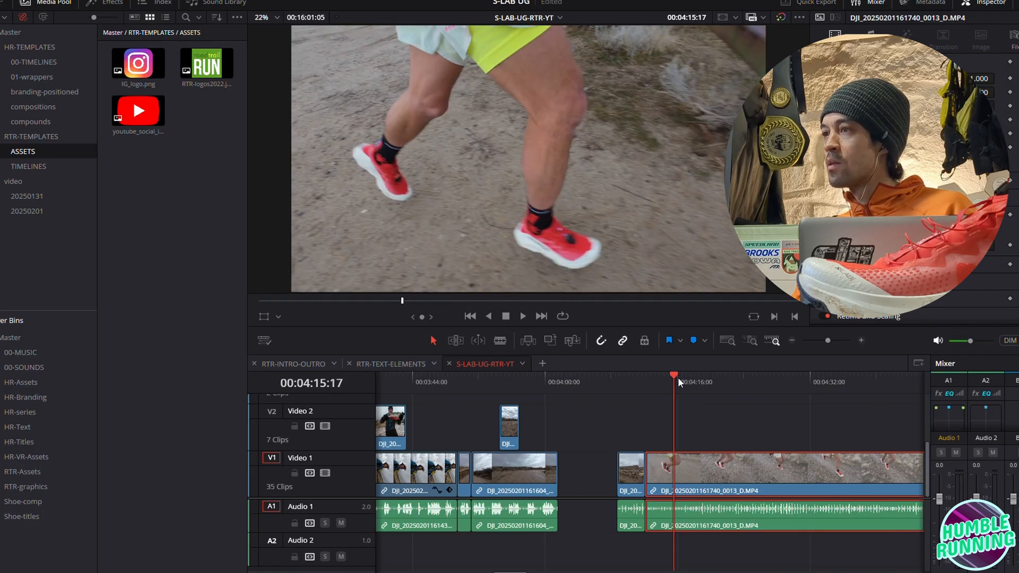
key(ctrl+shift+bracketleft)
Split the 0013 clip at 00:04:14:08 and move its first part to Video 2, directly after the 0011 overlay
key(space)
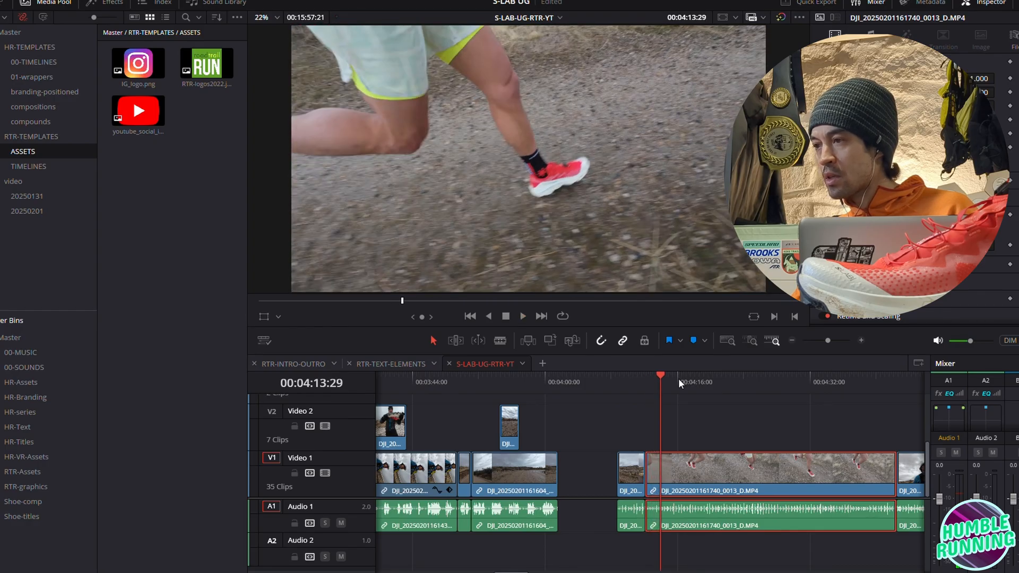
key(ctrl+b)
drag(653, 459, 527, 424)
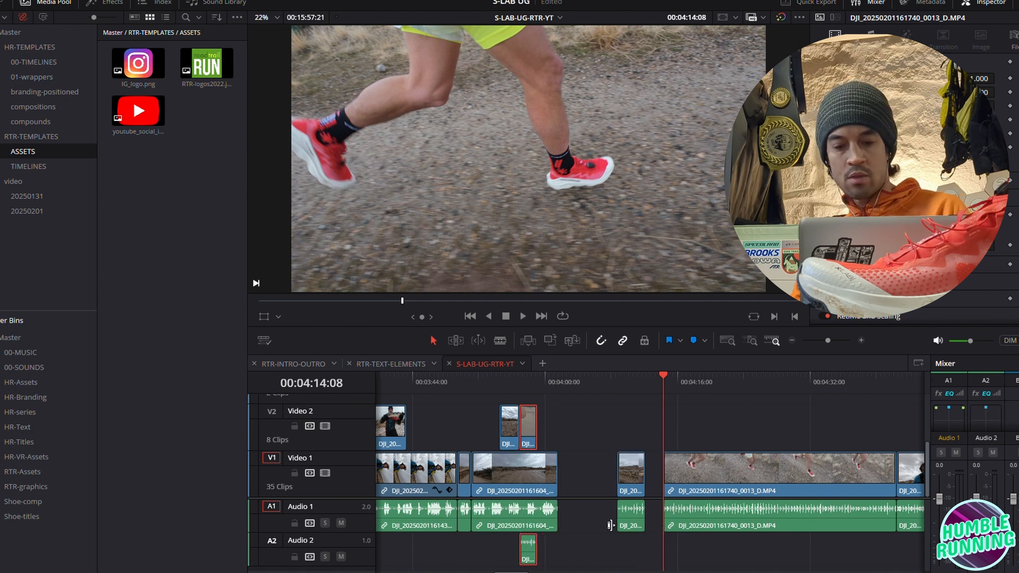
Turn off linked selection and delete the audio of the short 0012 clip and of the 0013 overlay piece
click(613, 567)
click(534, 559)
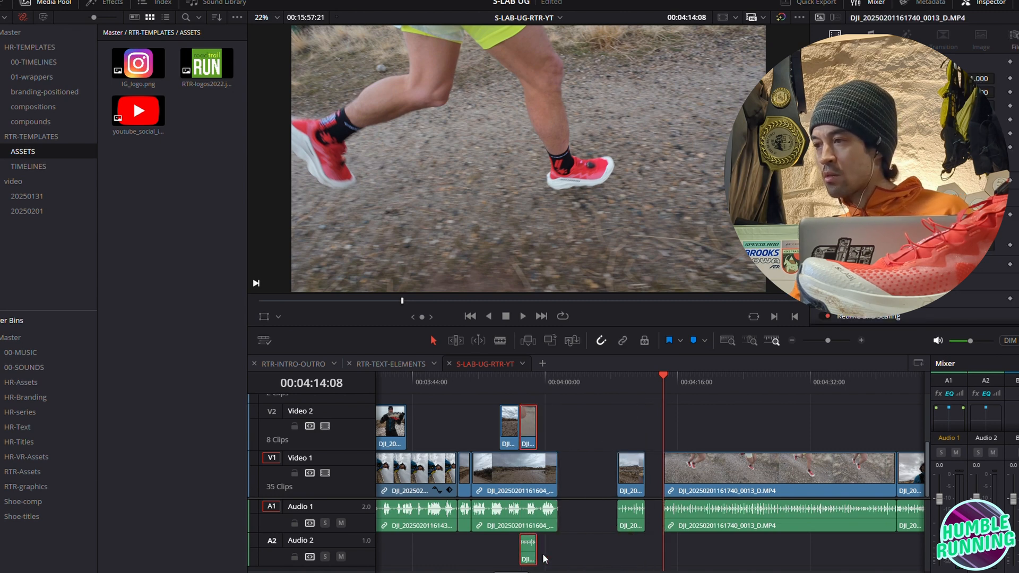
click(566, 555)
click(624, 523)
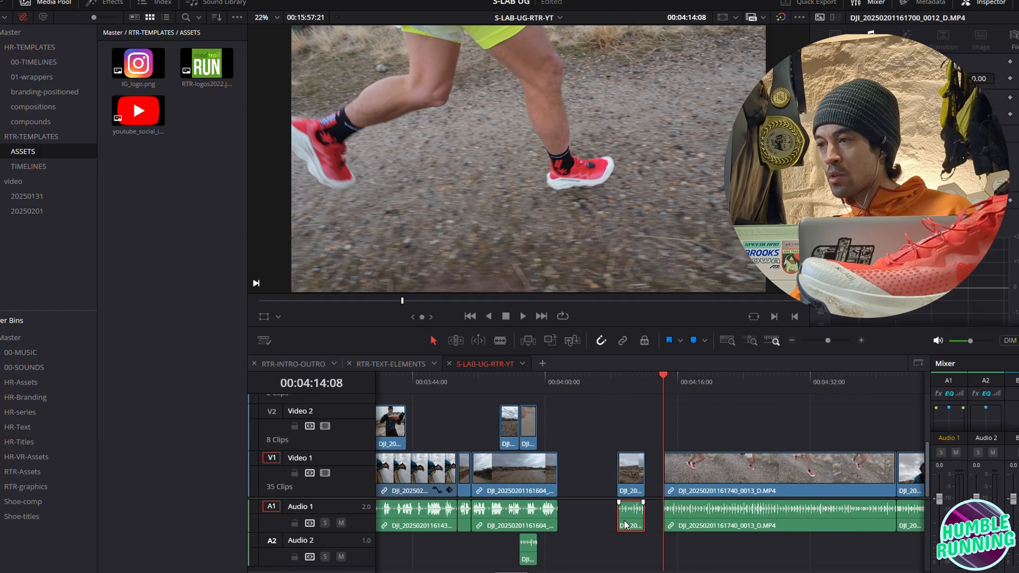
key(Delete)
click(528, 549)
key(Delete)
Move the short 0012 clip to Video 2, arrange the three overlays to end flush with the 0010 clip, and play them back
drag(630, 483, 506, 420)
click(489, 407)
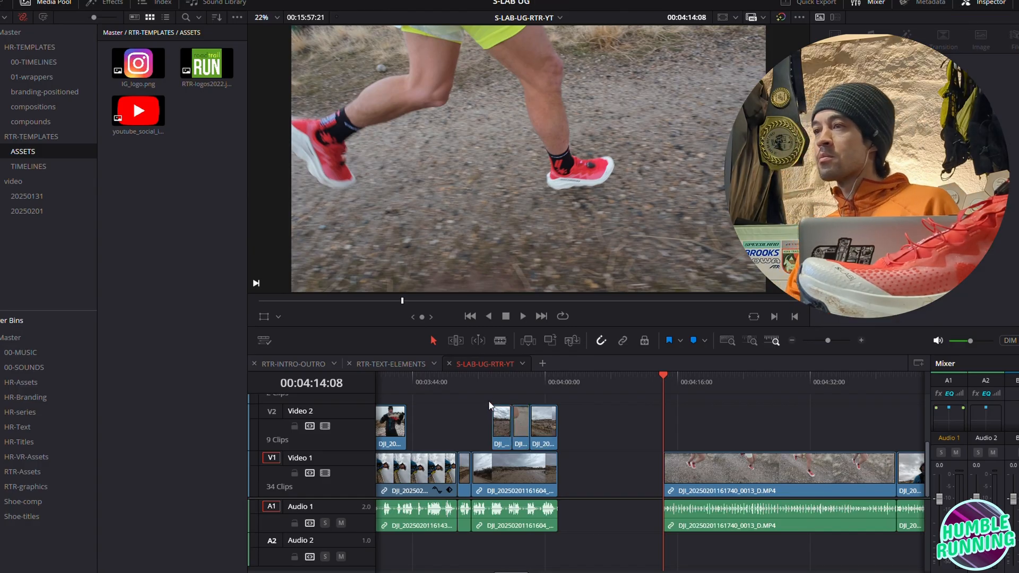
click(491, 379)
key(space)
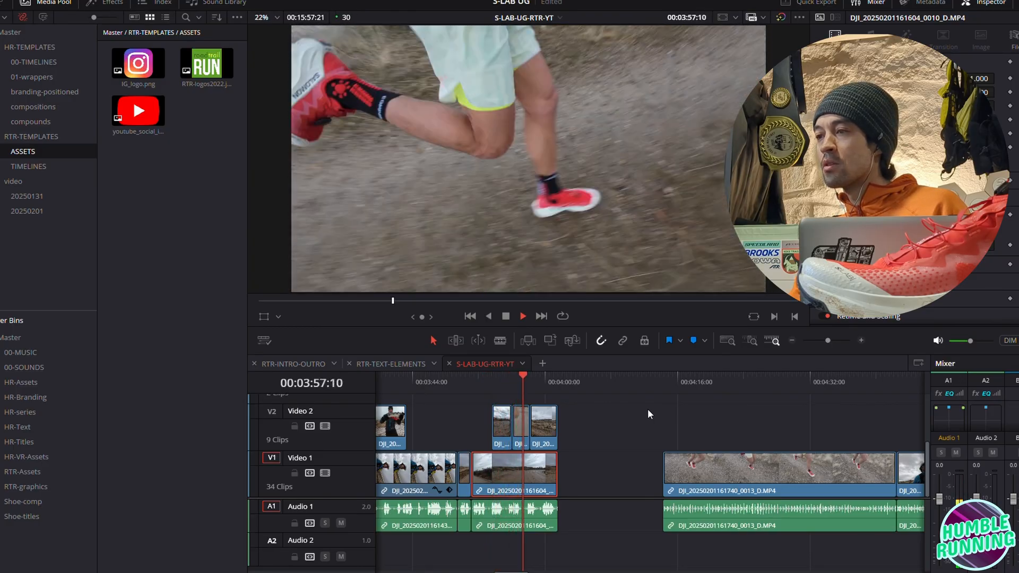
key(space)
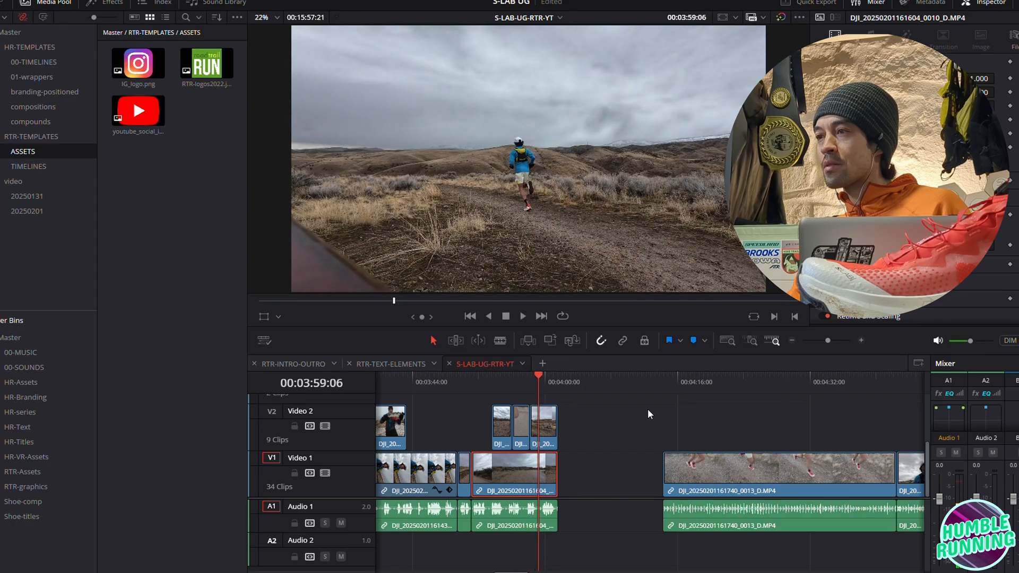
Shorten the 0013 overlay on Video 2, close it up against the neighbouring 0011 and 0012 overlays, and play the sequence back
click(528, 377)
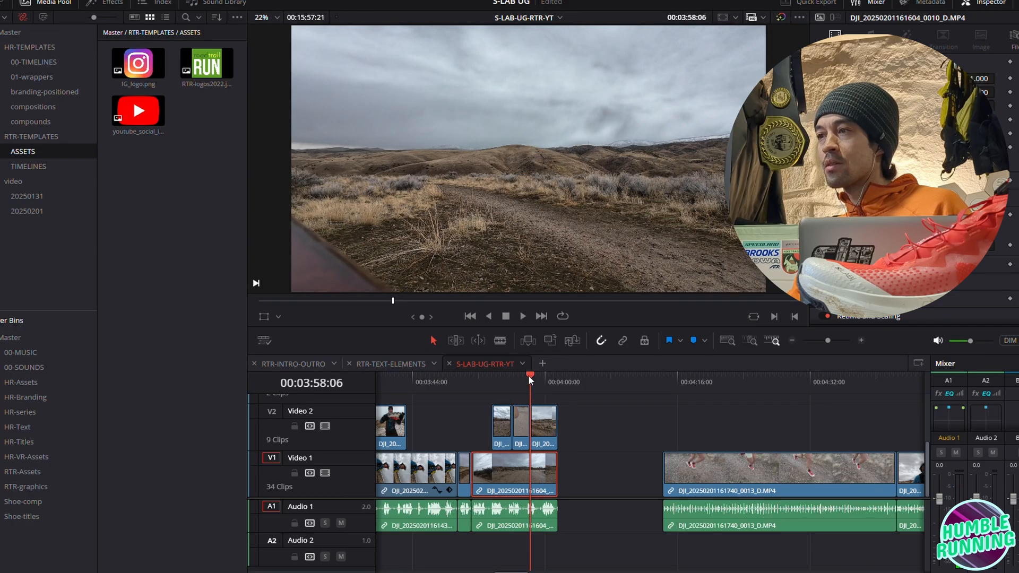
mouse_move(525, 377)
mouse_down()
mouse_move(514, 374)
mouse_move(526, 376)
mouse_up()
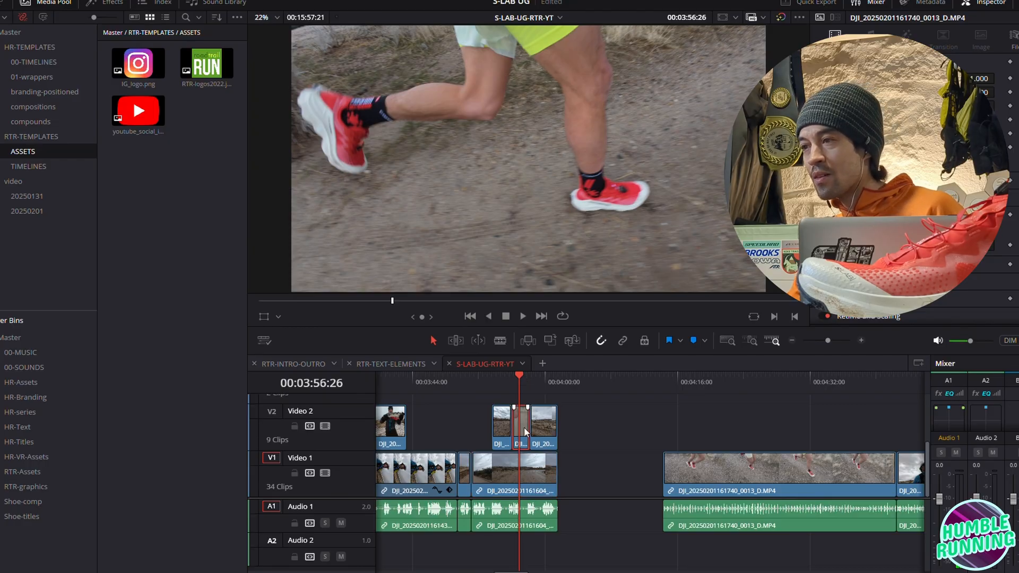
mouse_move(524, 428)
mouse_down()
mouse_move(477, 424)
mouse_move(512, 428)
mouse_up()
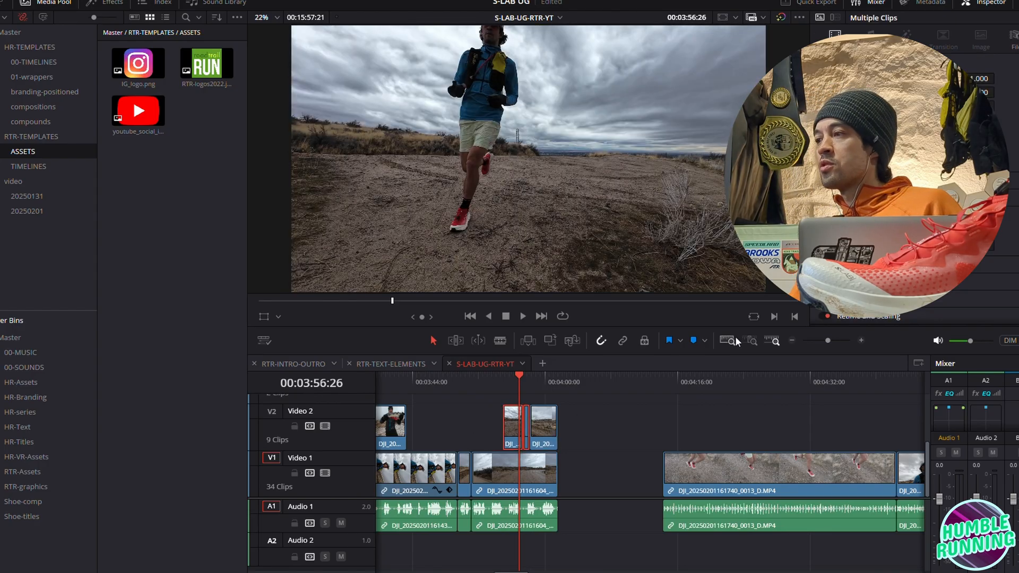
click(861, 340)
click(861, 341)
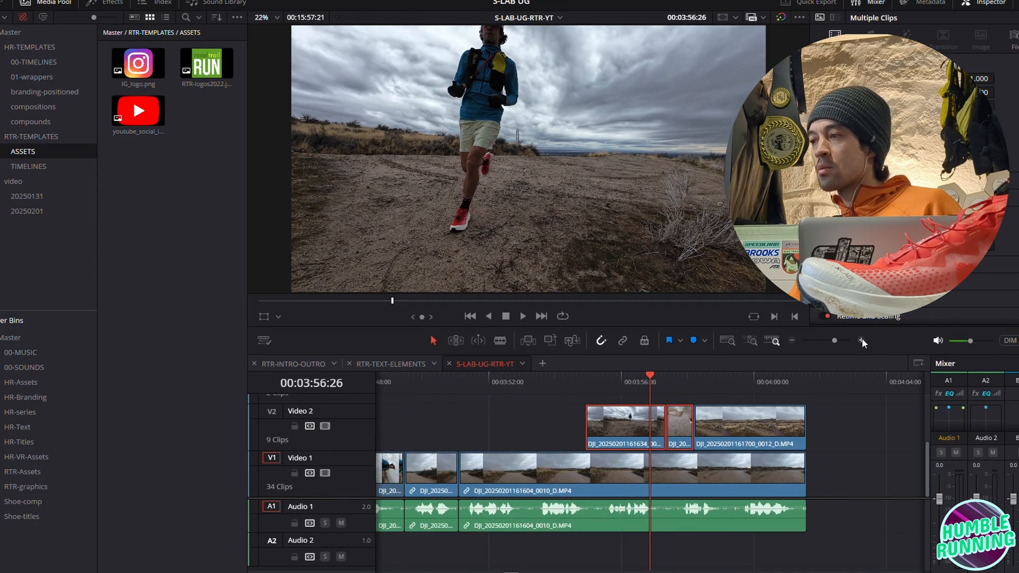
click(861, 340)
key(space)
scroll(897, 390, up, 1)
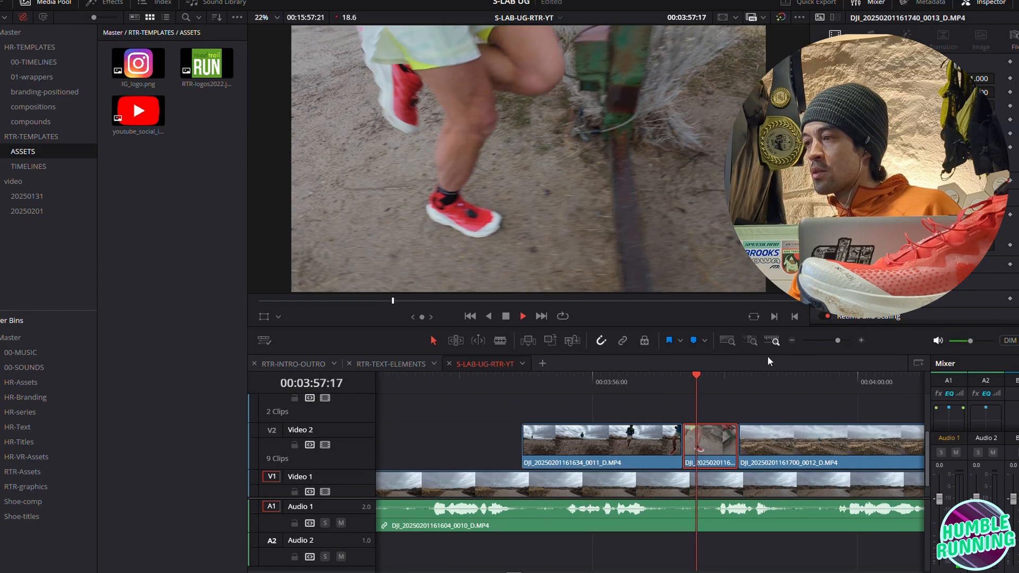
click(792, 340)
click(792, 340)
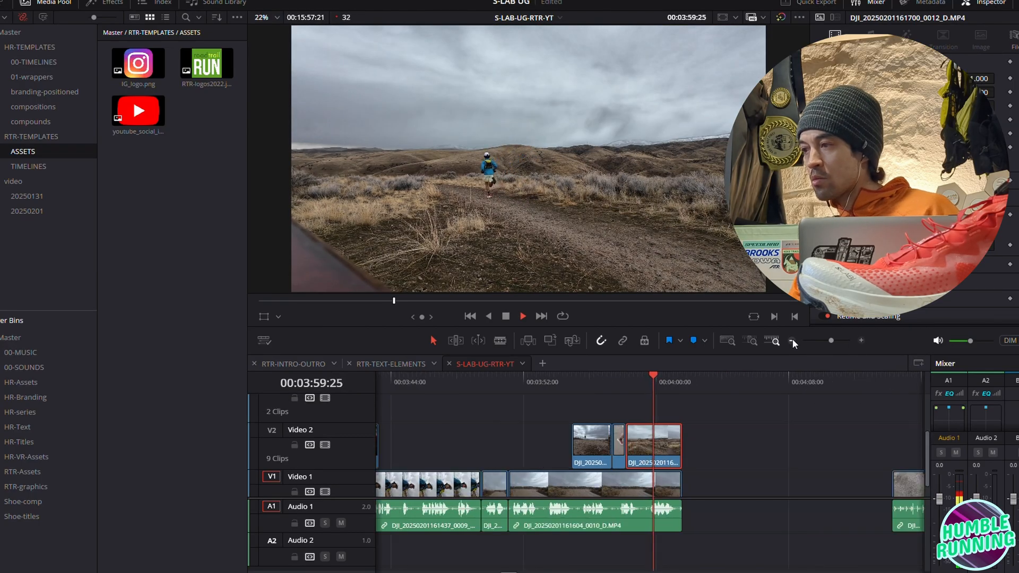
click(791, 340)
key(space)
Close the gap between the 0010 clip and the main 0013 clip on both Video 1 and Audio 1
click(735, 484)
key(BackSpace)
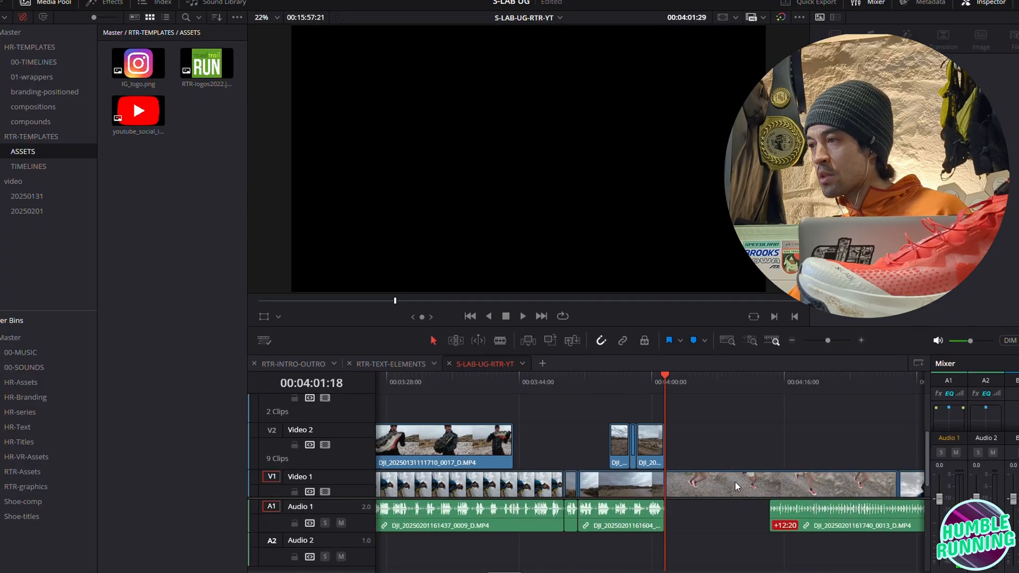
click(743, 513)
key(BackSpace)
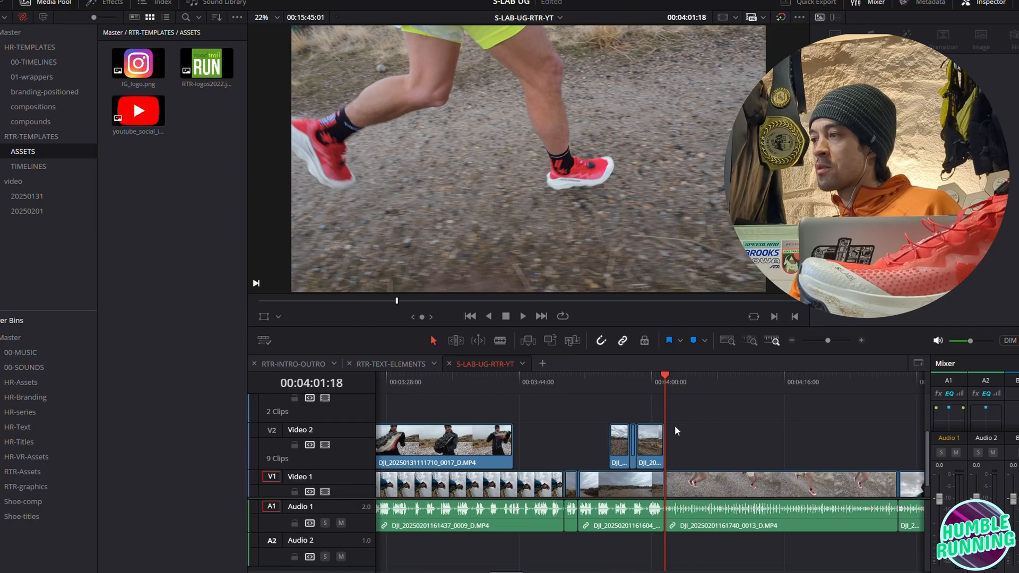
Find the running frame at 00:04:07:22 in the main 0013 clip and grab a still of it on the Color page
click(656, 383)
key(space)
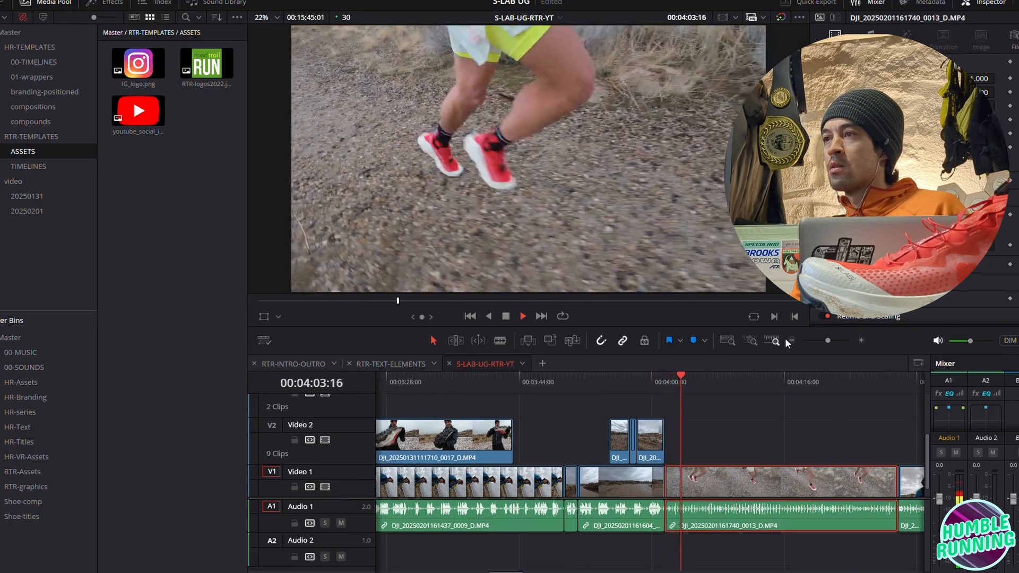
click(791, 340)
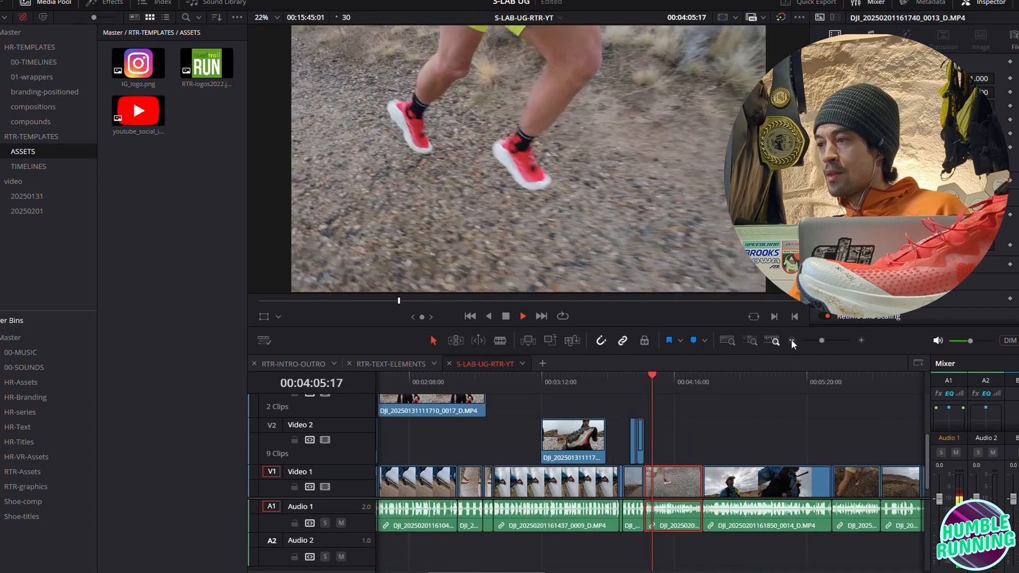
key(space)
drag(652, 377, 657, 379)
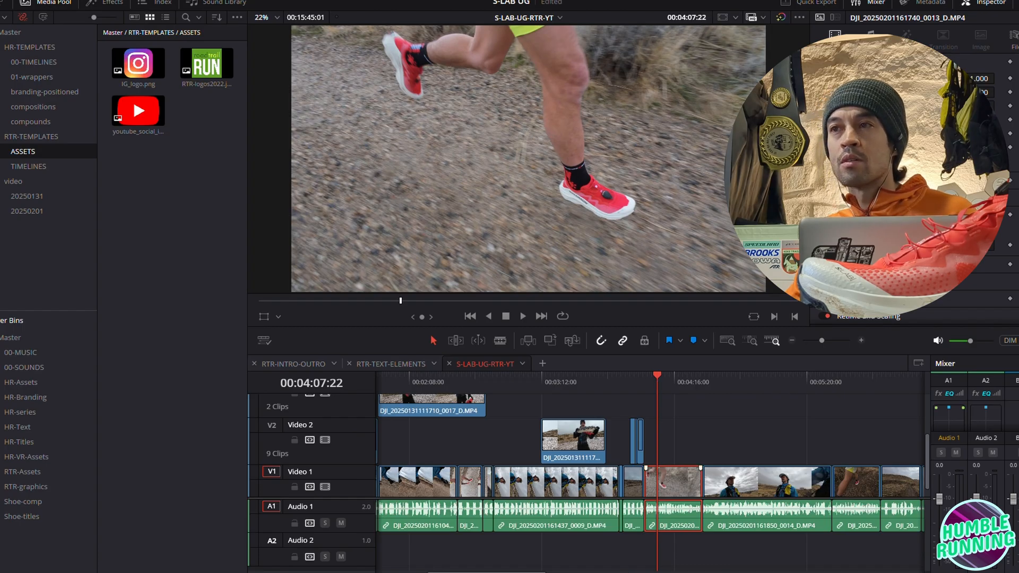
key(shift+6)
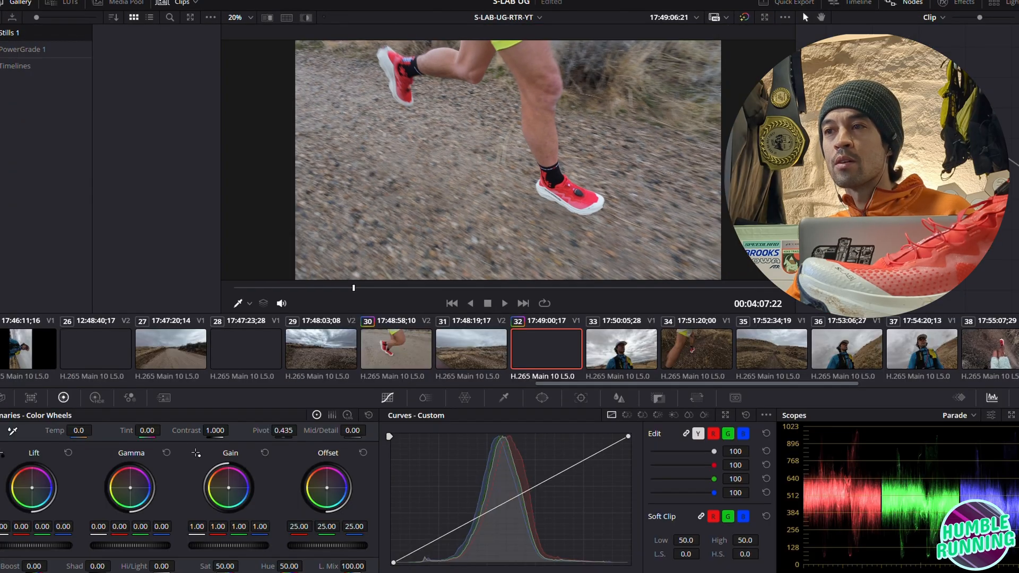
right_click(468, 176)
click(486, 191)
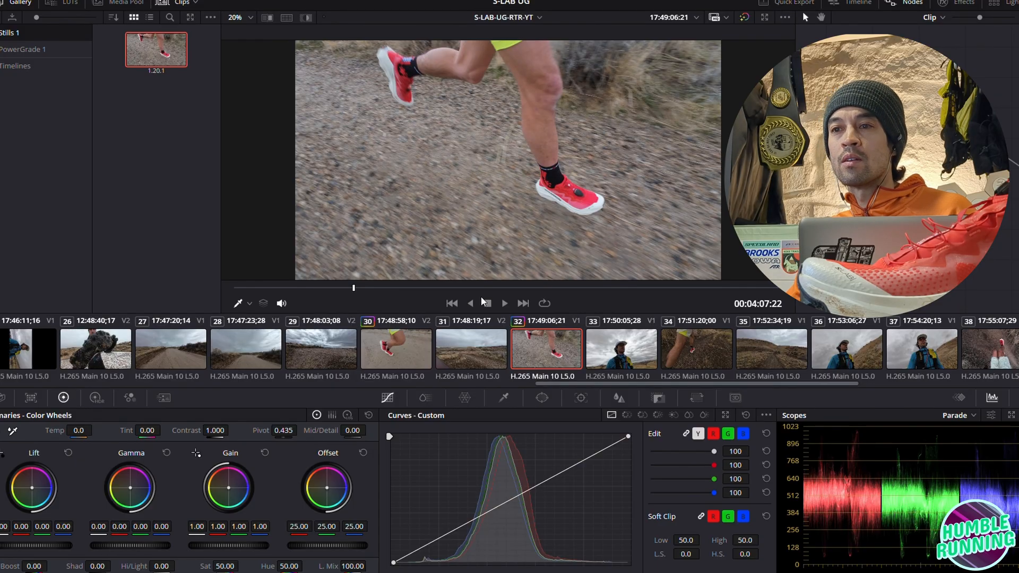
right_click(160, 59)
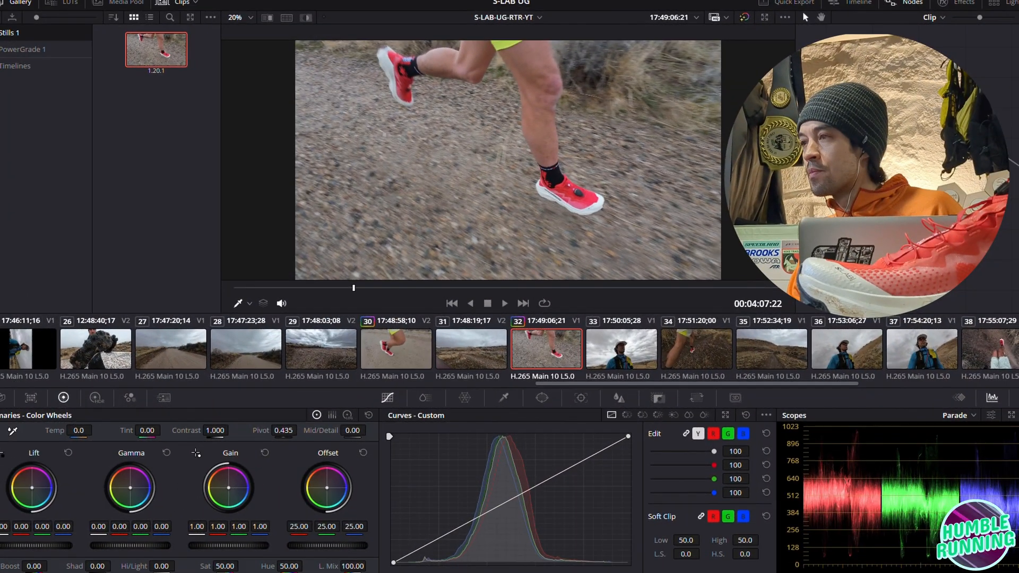
key(shift+4)
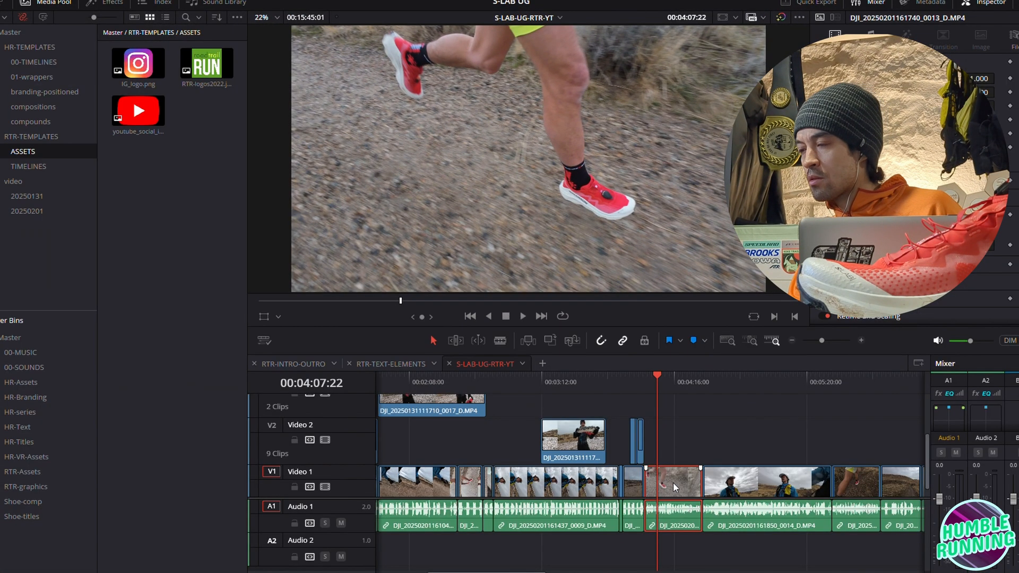
Ripple-trim the end of the main 0013 clip to 00:04:07:22 and the start of the 0014 clip to 00:04:12:08
key(Delete)
key(space)
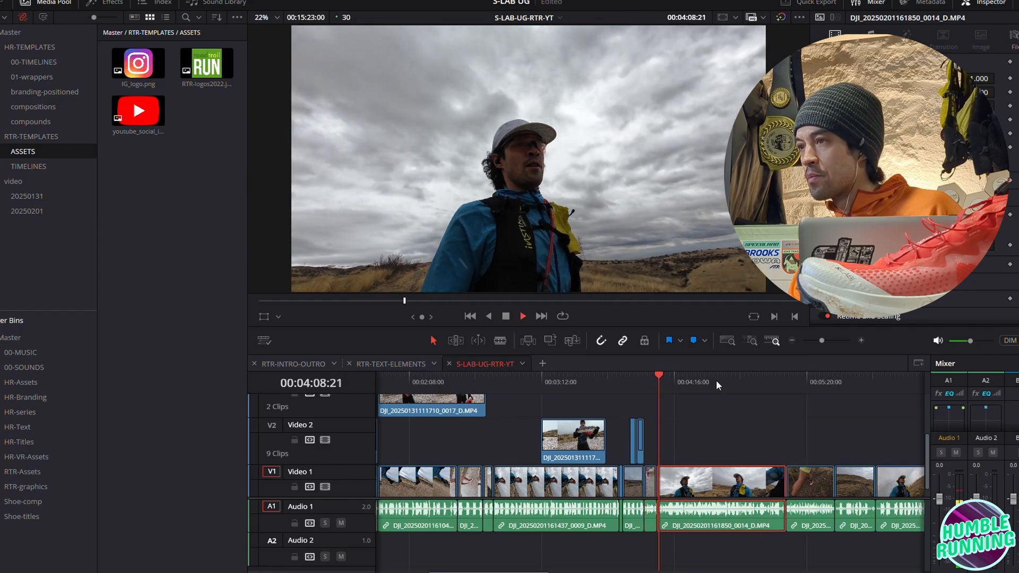
click(861, 340)
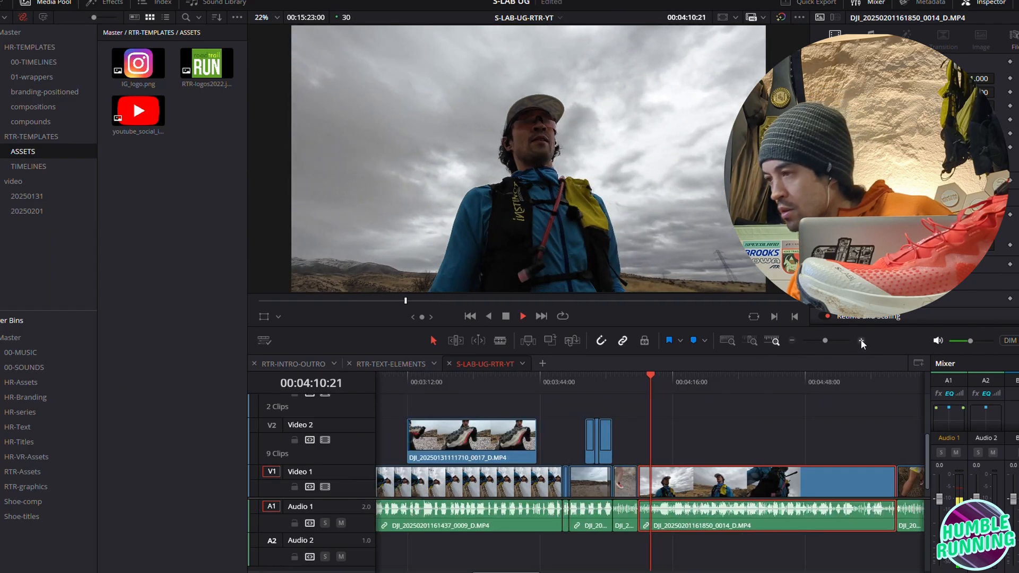
click(861, 339)
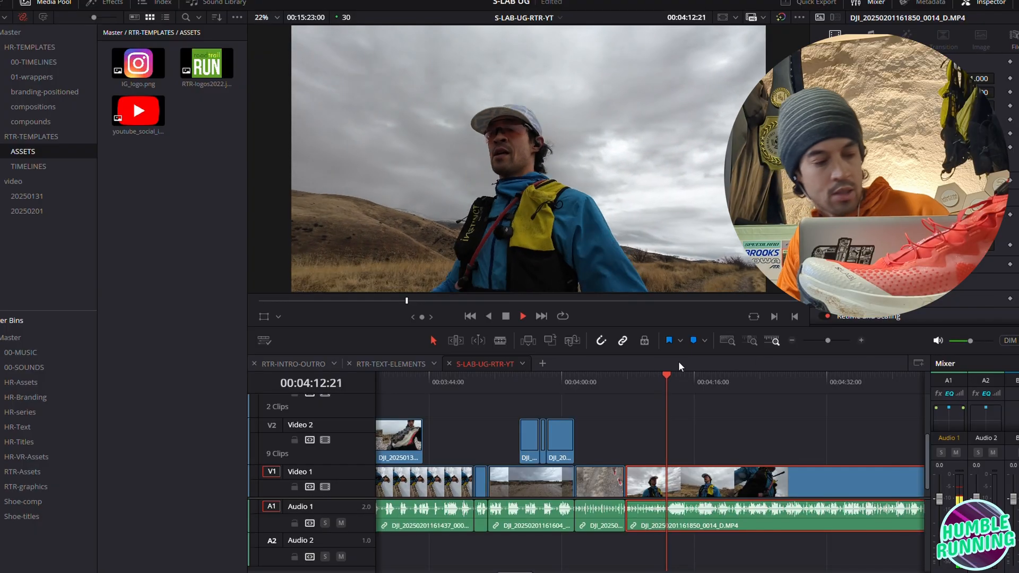
drag(679, 376, 663, 373)
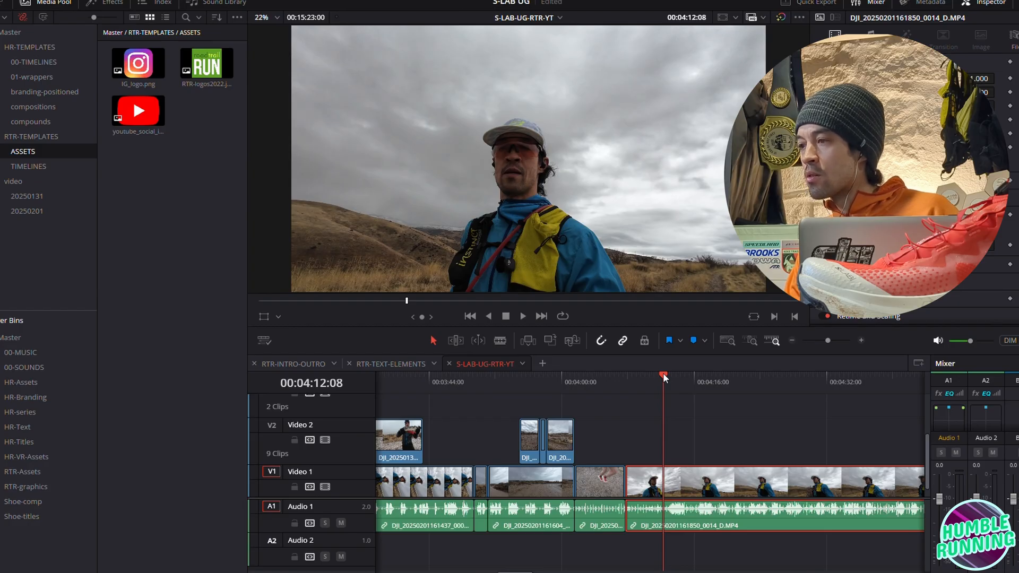
key(Up)
key(space)
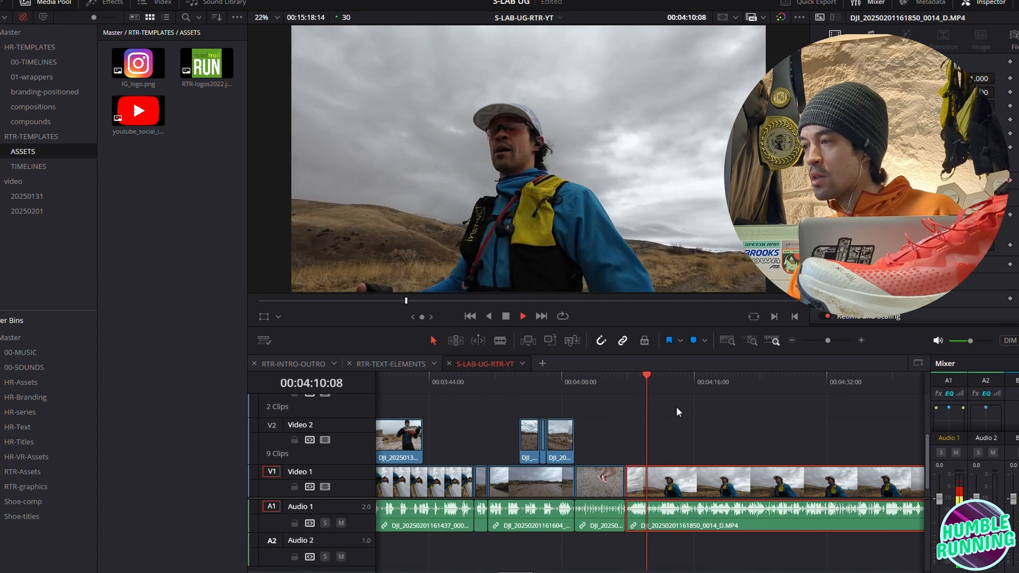
Move the 0013 clip to Video 2 at 00:04:11:09, close the gap left before the 0014 clip, and play it back
key(space)
drag(597, 482, 677, 455)
click(766, 485)
drag(786, 485, 740, 488)
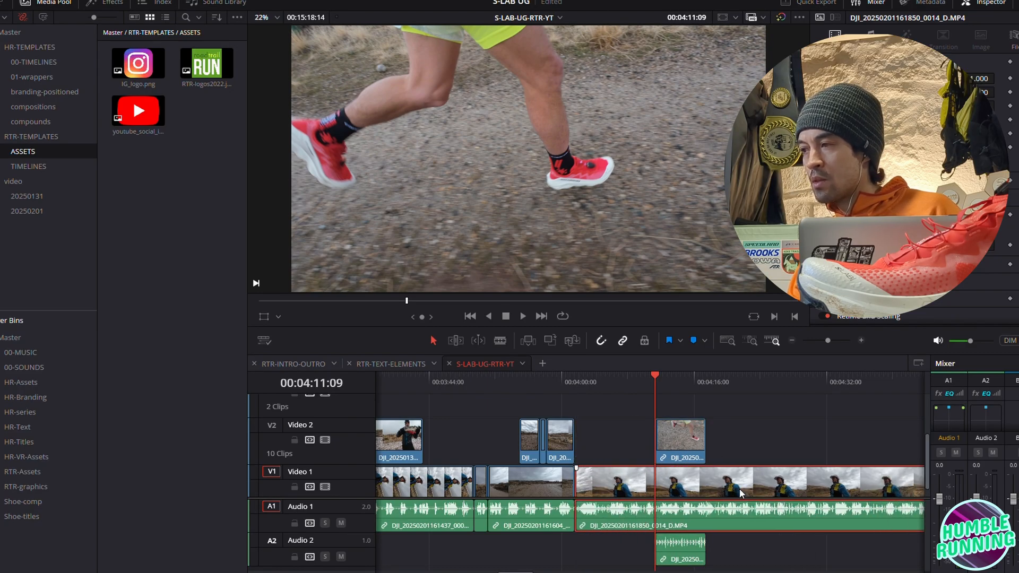
click(605, 376)
key(space)
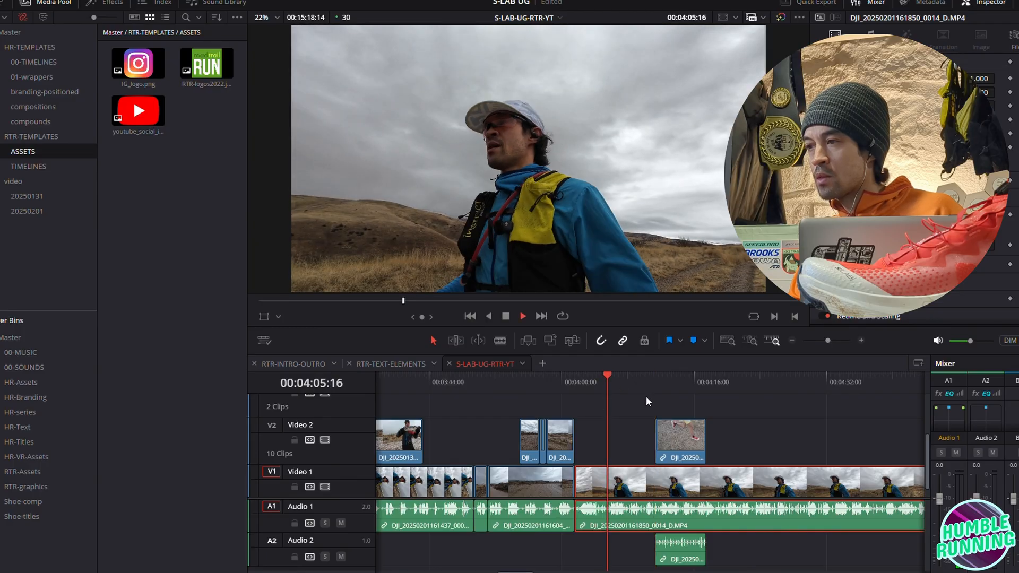
scroll(552, 557, right, 5)
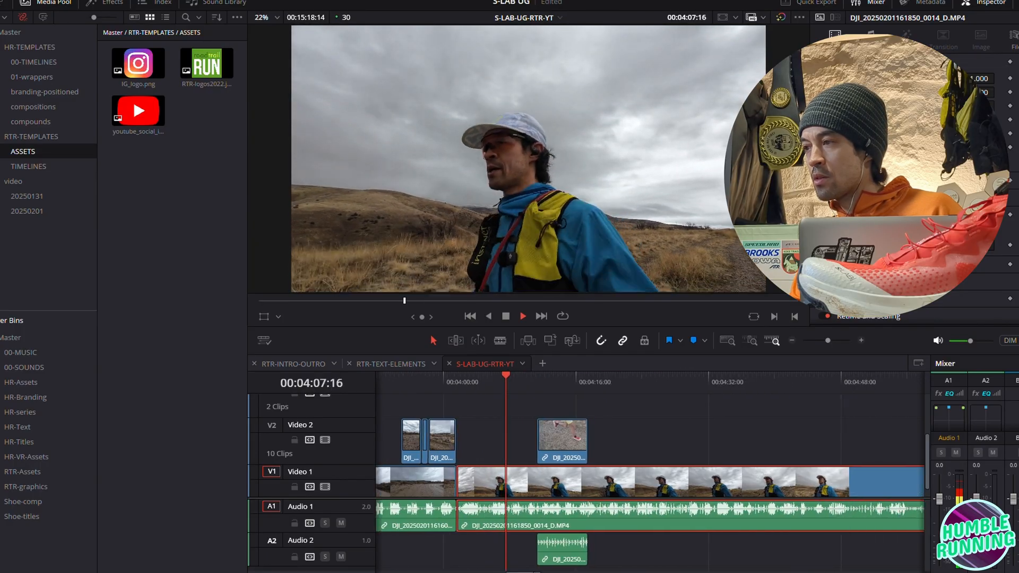
key(space)
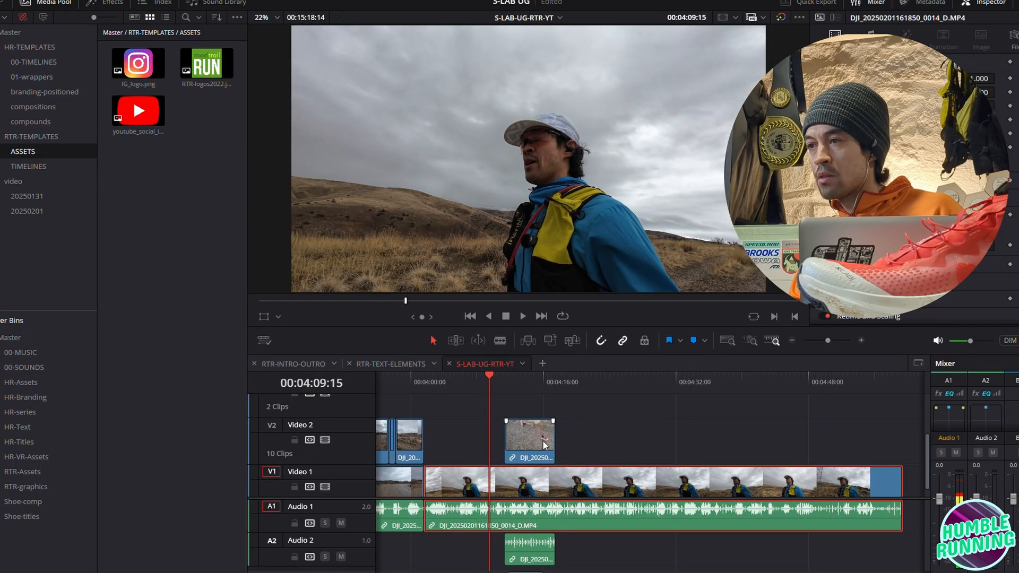
Extend the 0013 overlay's end to about 00:04:39 and its start back to about 00:04:06, and review its opening footage
click(550, 439)
drag(549, 440, 735, 443)
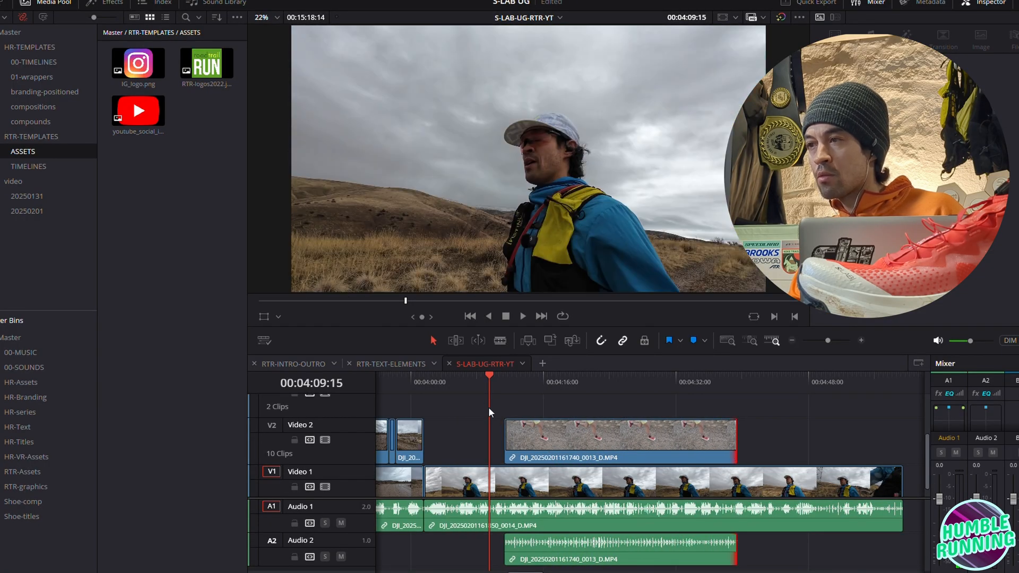
mouse_move(467, 374)
mouse_down()
mouse_move(458, 376)
mouse_move(475, 375)
mouse_up()
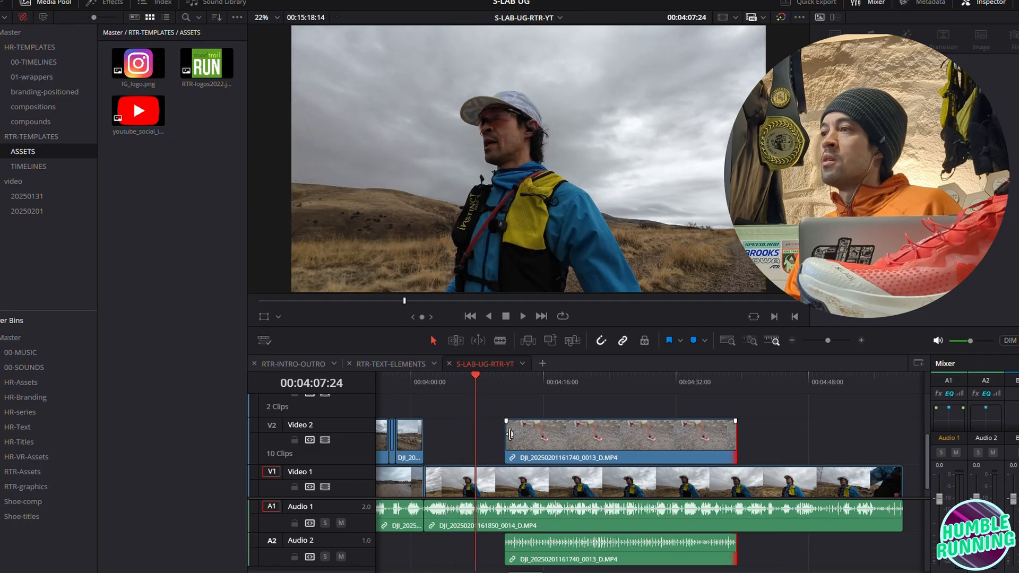
drag(513, 439, 460, 440)
drag(462, 381, 458, 382)
key(space)
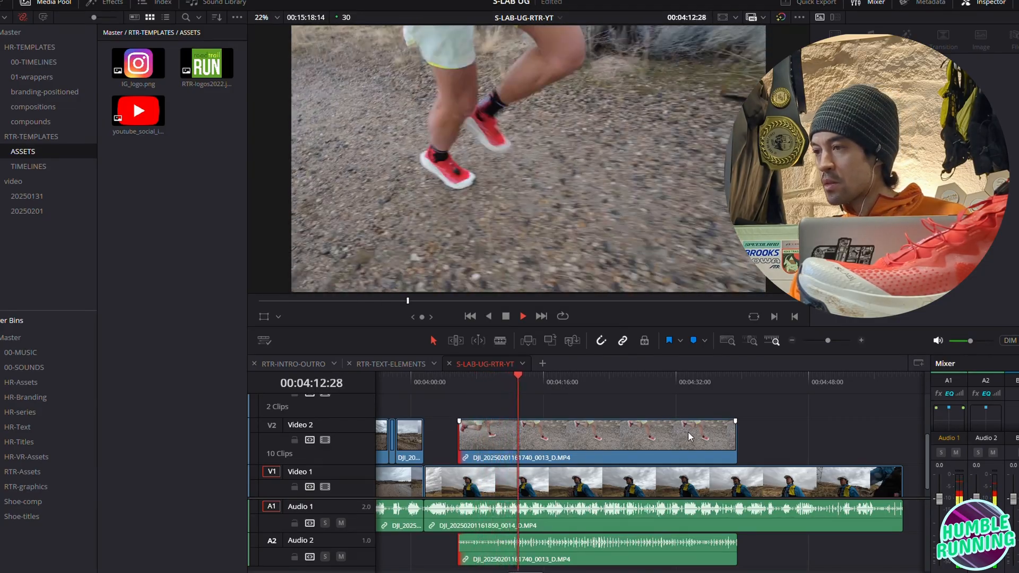
key(space)
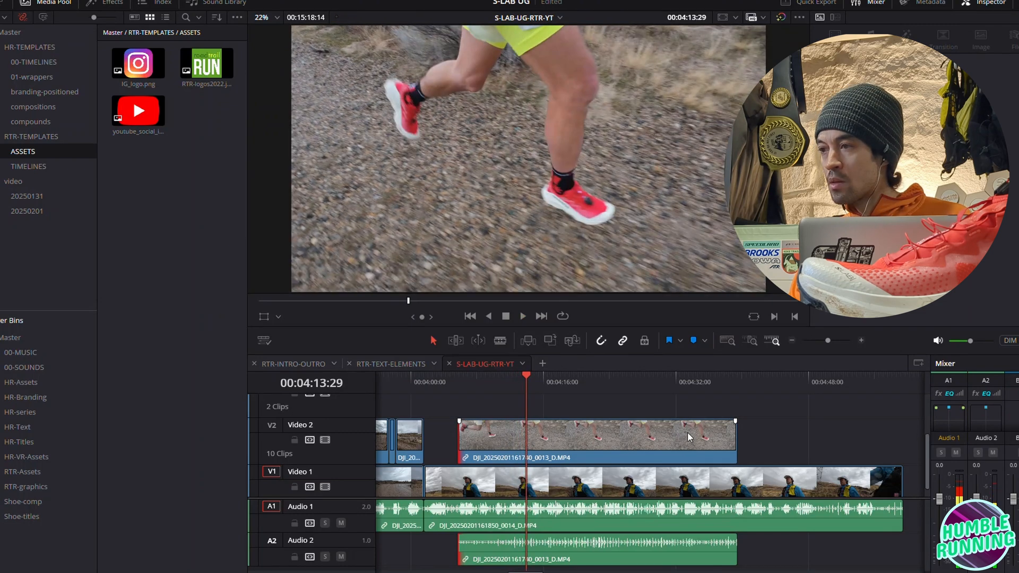
Split the 0013 overlay at 00:04:13:29 and delete the part before the cut
click(569, 432)
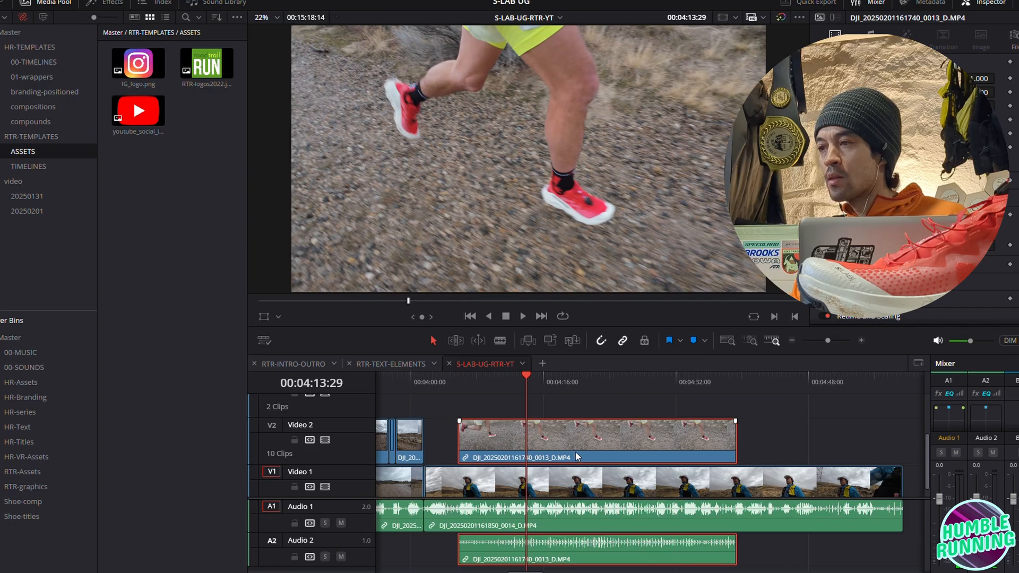
key(ctrl+b)
key(BackSpace)
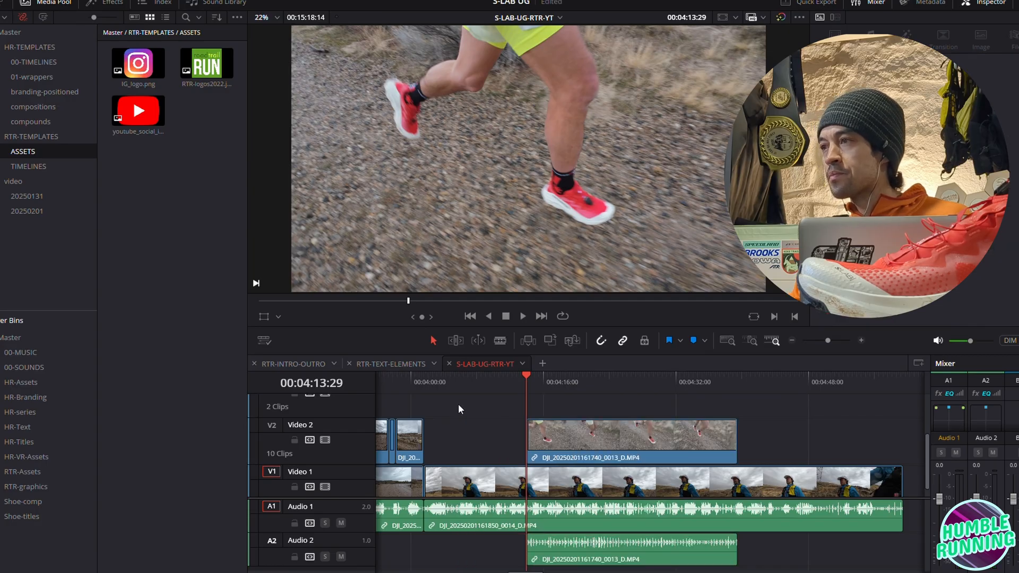
mouse_move(599, 438)
mouse_down()
mouse_move(556, 439)
mouse_move(599, 441)
mouse_up()
Play back the remaining 0013 overlay and delete only its audio from Audio 2
key(space)
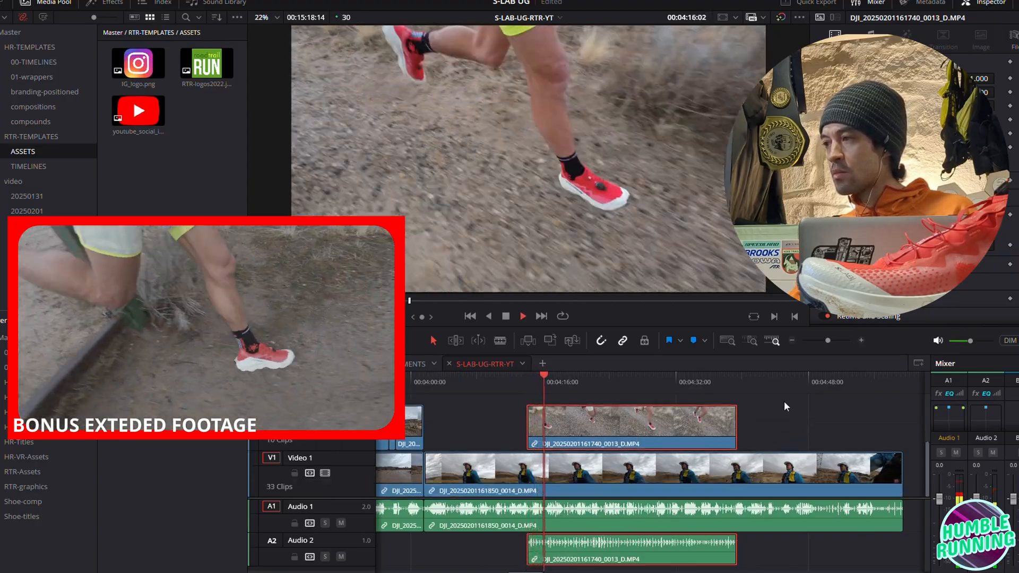
scroll(872, 501, left, 3)
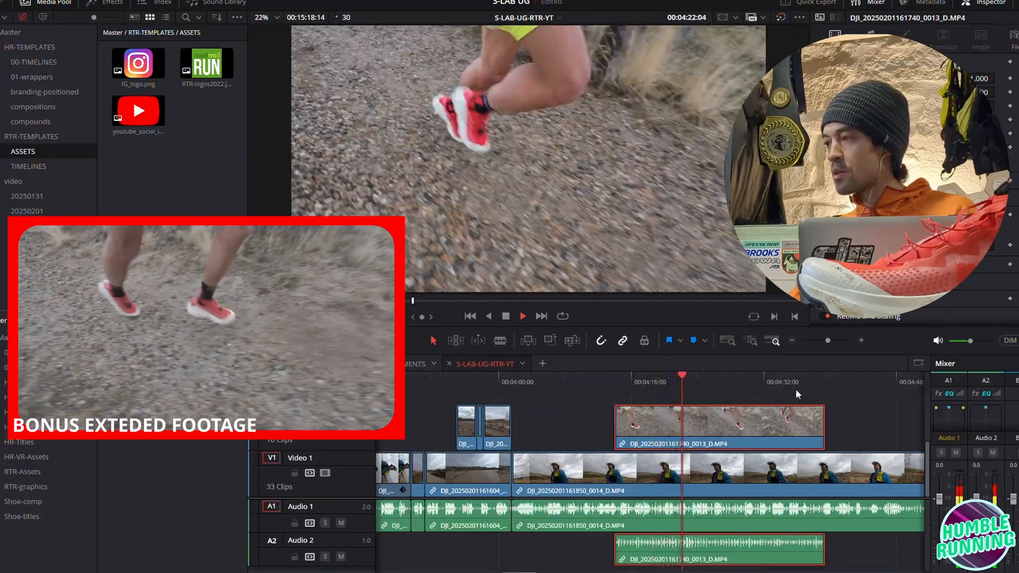
key(space)
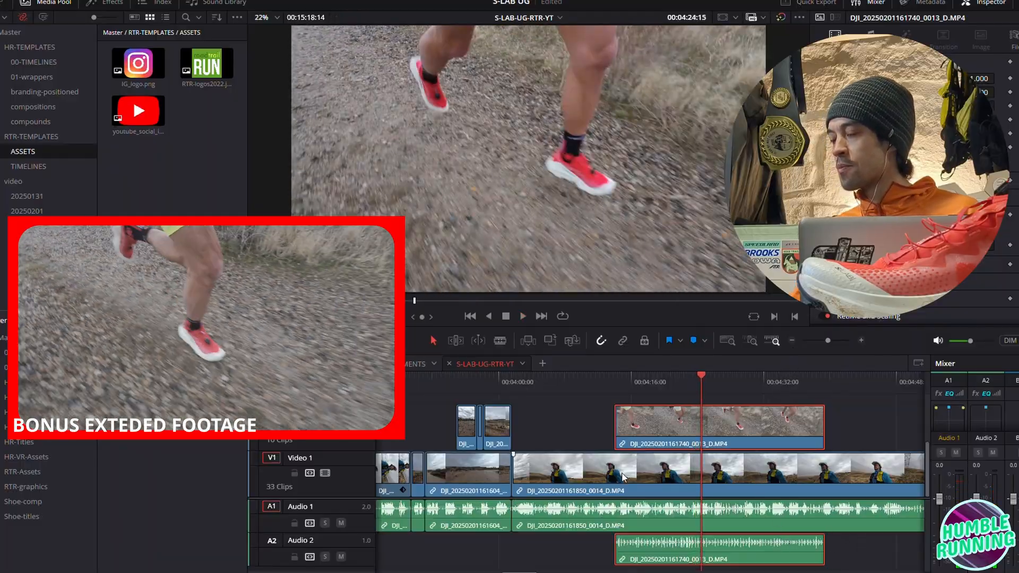
alt+click(801, 542)
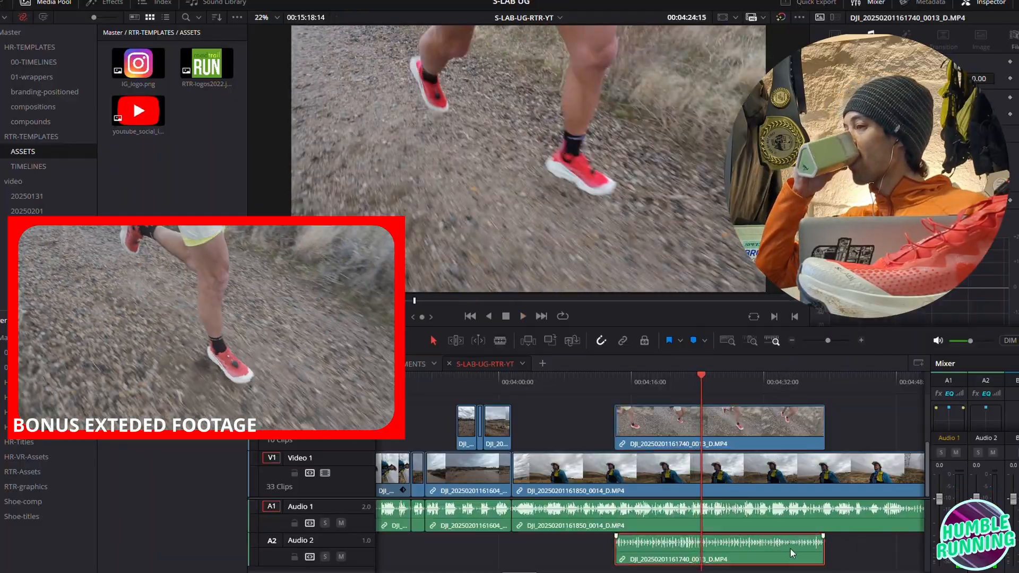
key(Delete)
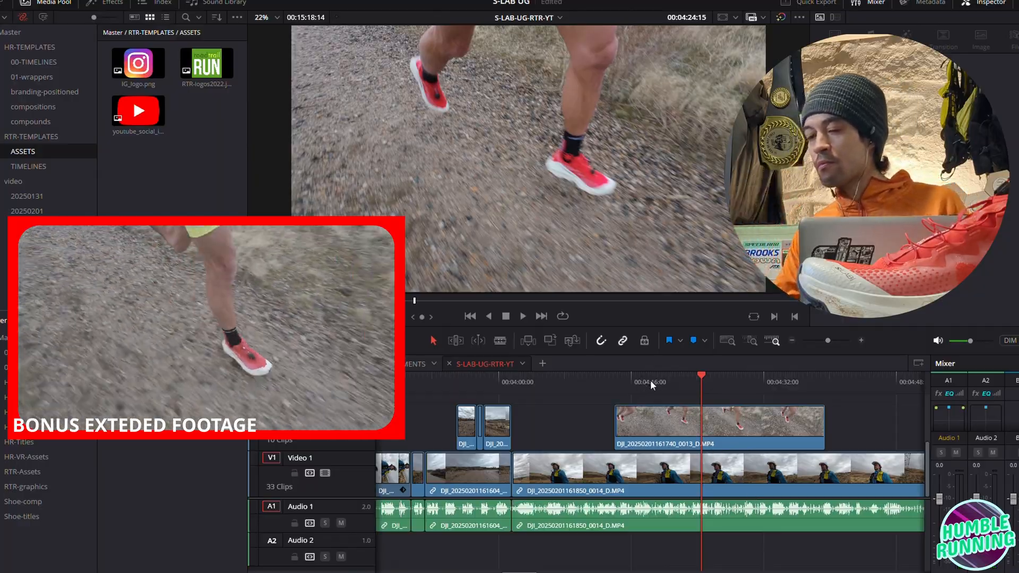
Review the end of the 0013 overlay on Video 2, split it at 00:04:38:12, and delete the part after the cut
key(space)
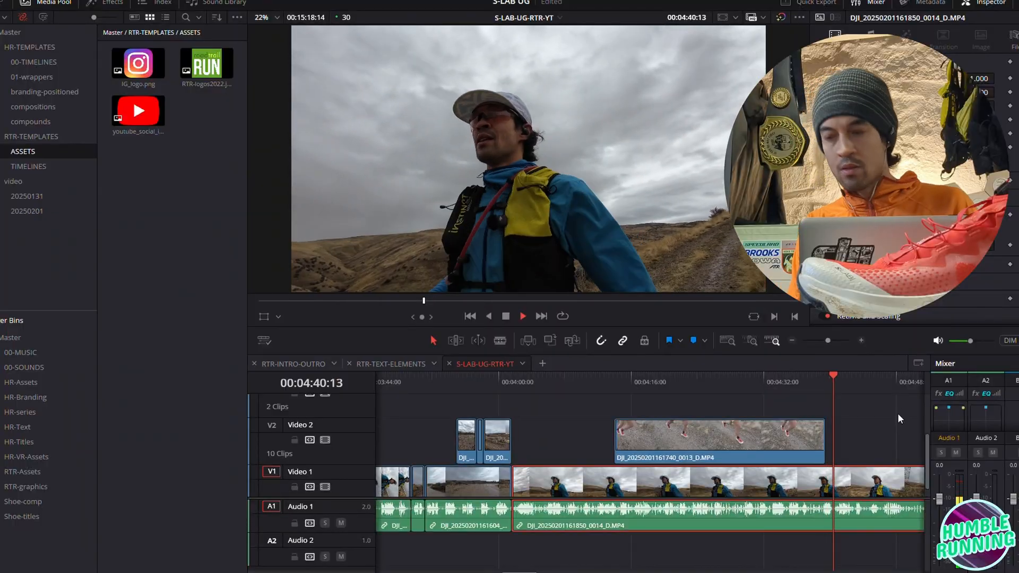
key(space)
drag(807, 381, 815, 375)
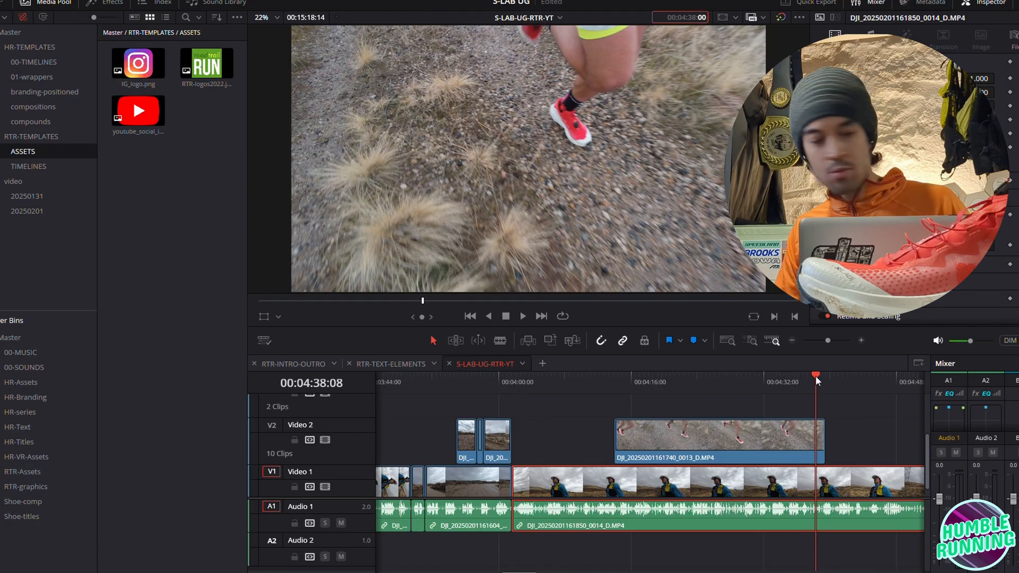
key(Right)
key(Right)
key(Right)
key(Right)
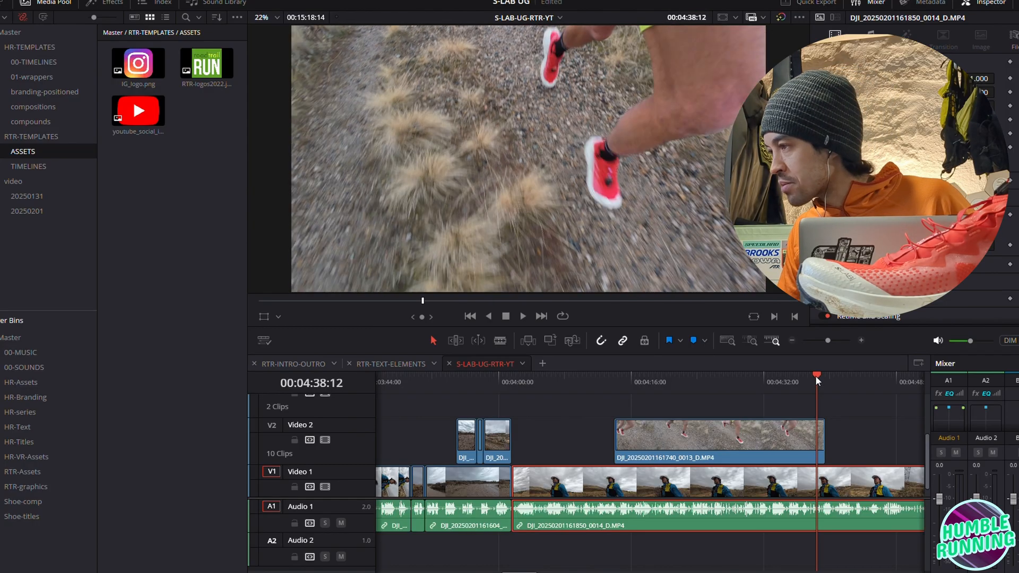
click(774, 436)
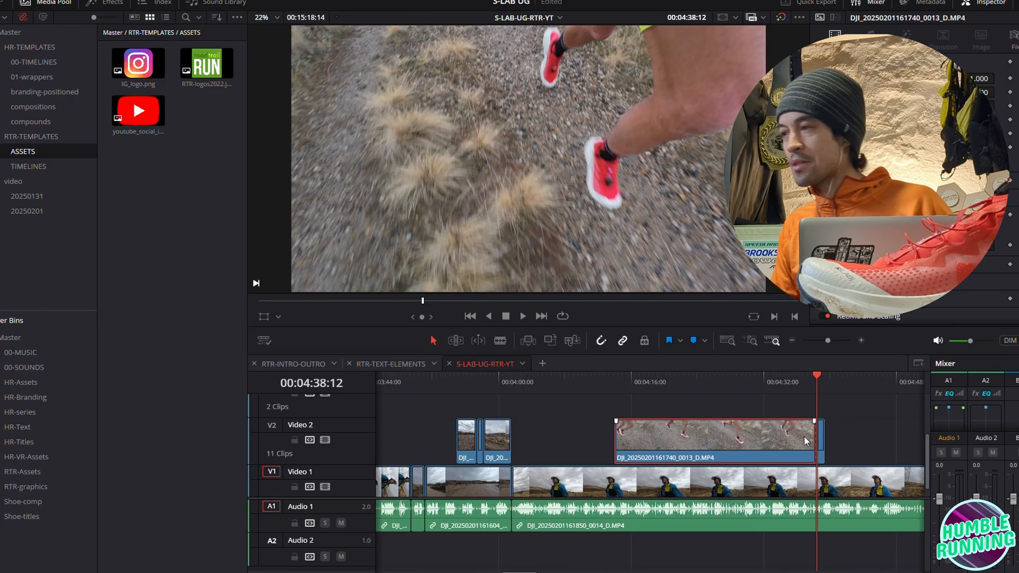
key(ctrl+b)
click(820, 438)
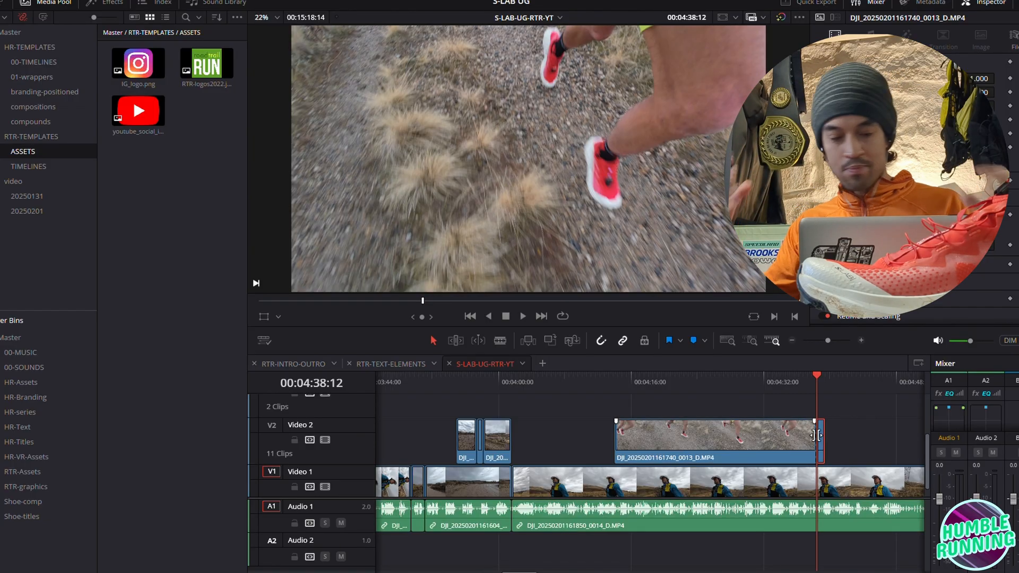
click(816, 434)
key(Delete)
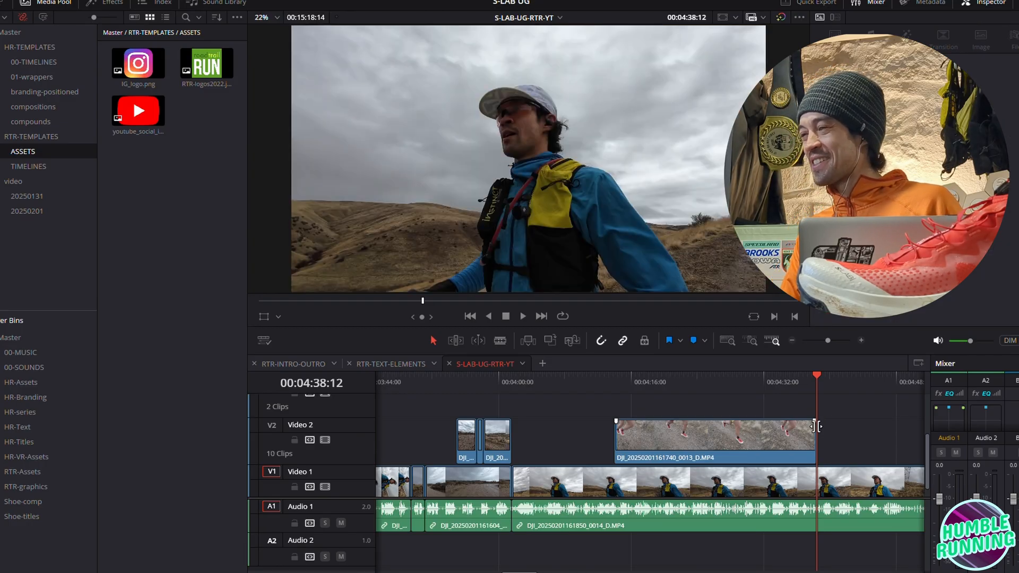
Play through the 0014 clip, ripple-trim its end to 00:04:56:02, and play back its closing seconds
click(808, 387)
key(space)
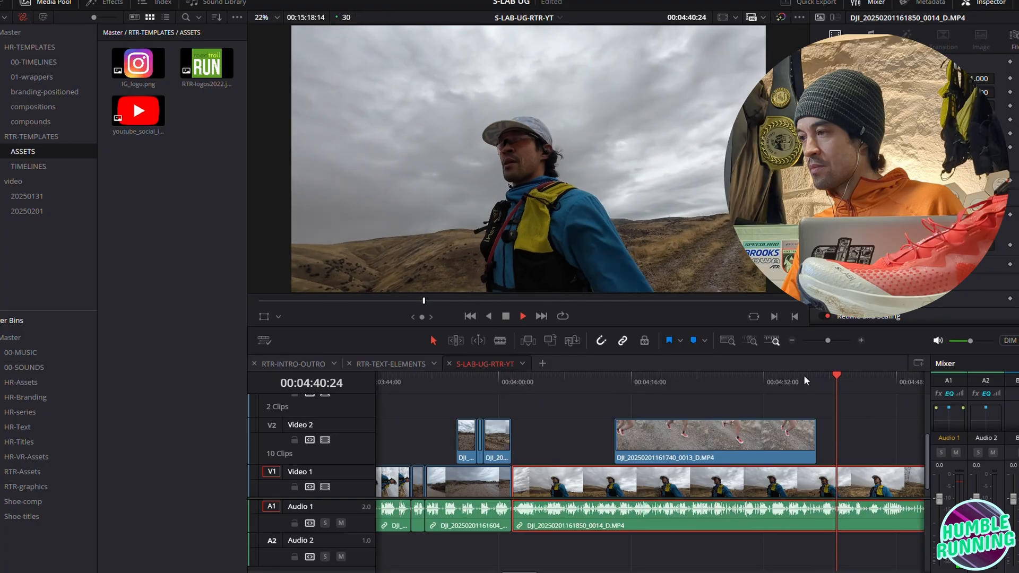
click(793, 340)
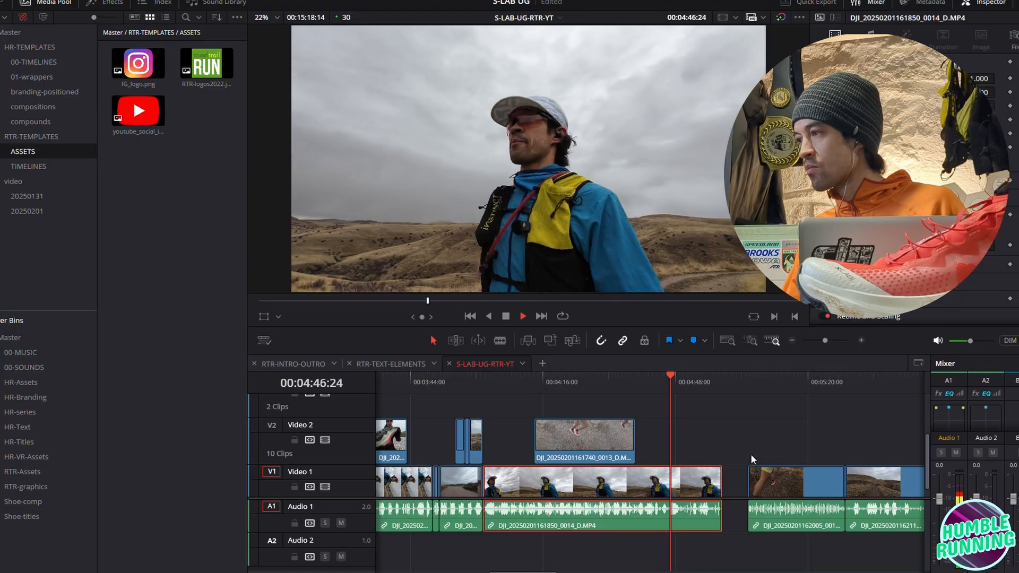
click(691, 381)
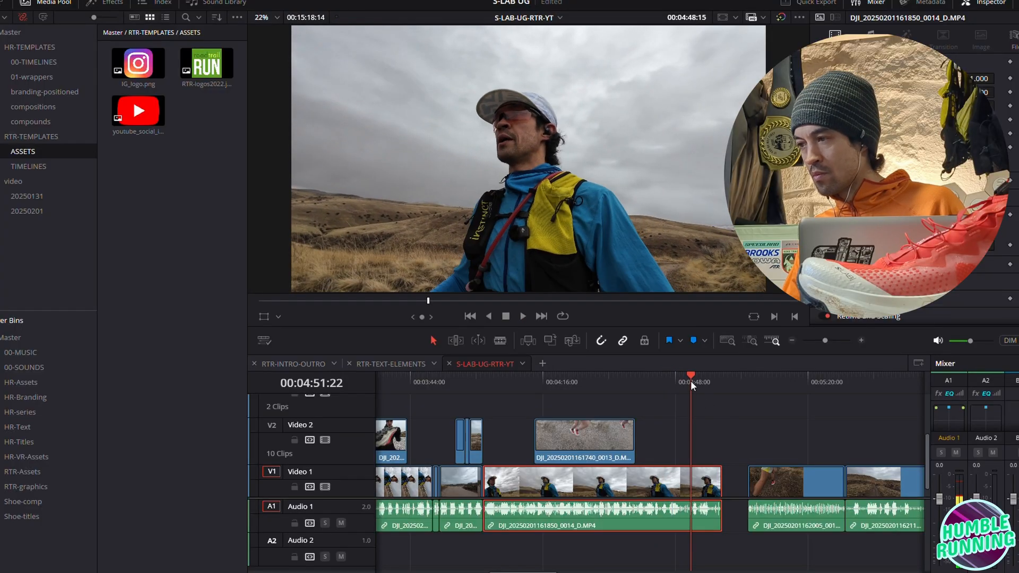
key(space)
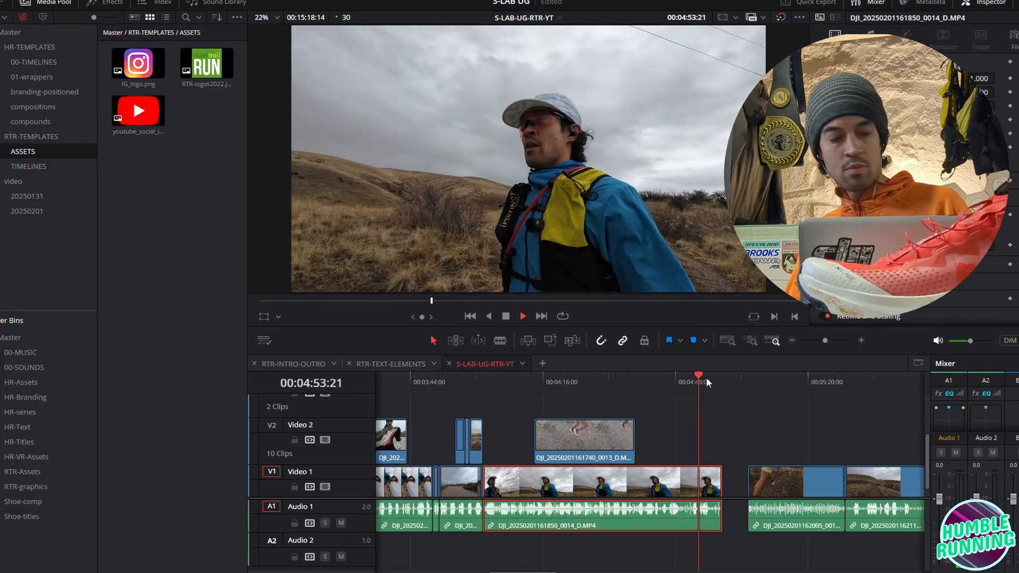
click(864, 340)
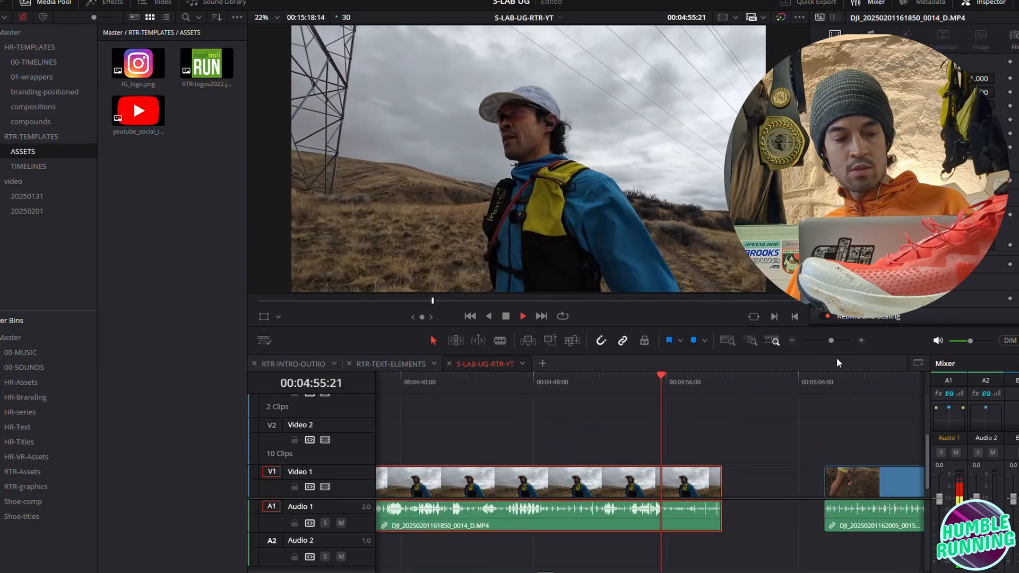
key(space)
key(ctrl+shift+])
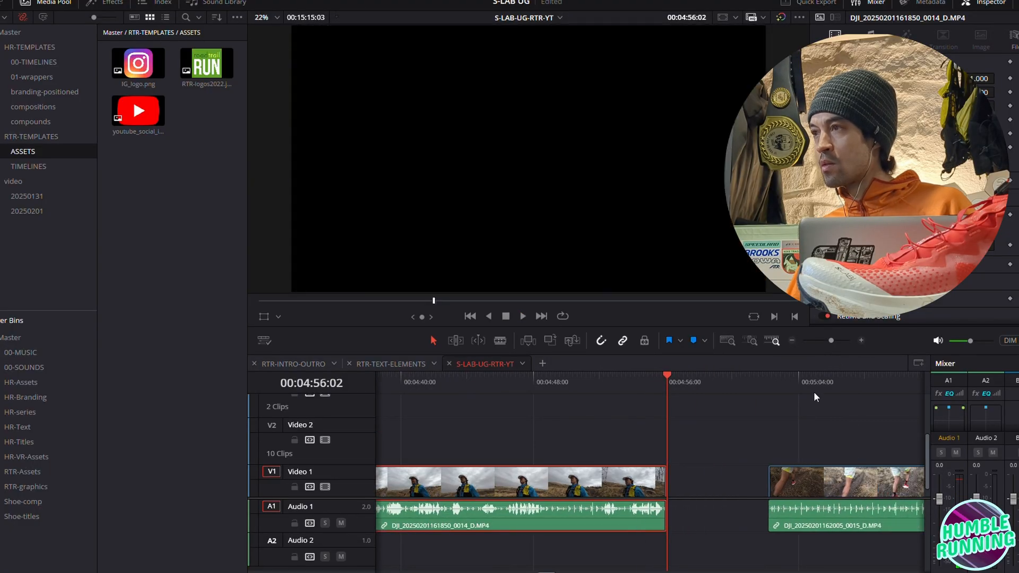
key(ctrl+z)
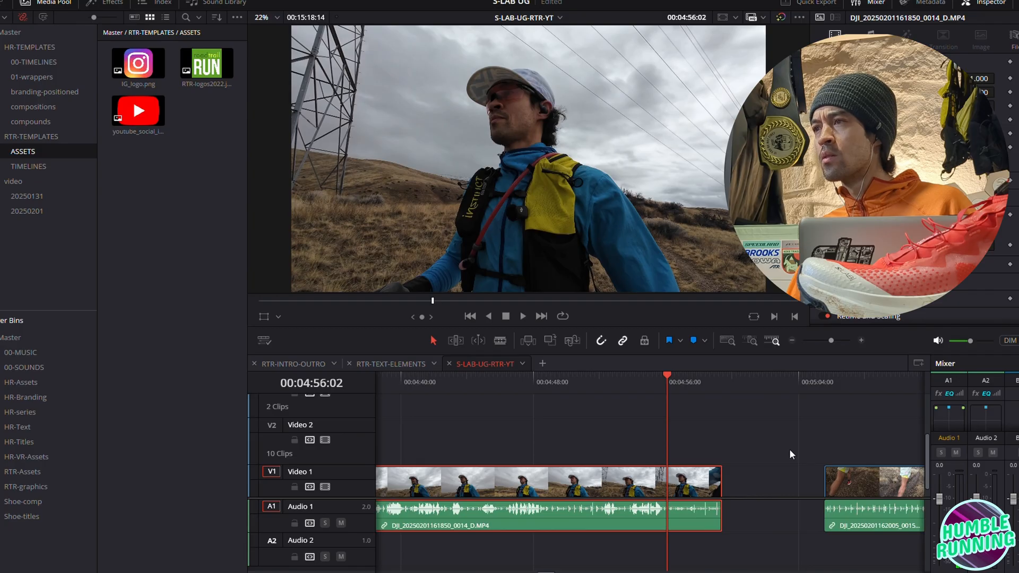
key(ctrl+shift+])
click(604, 382)
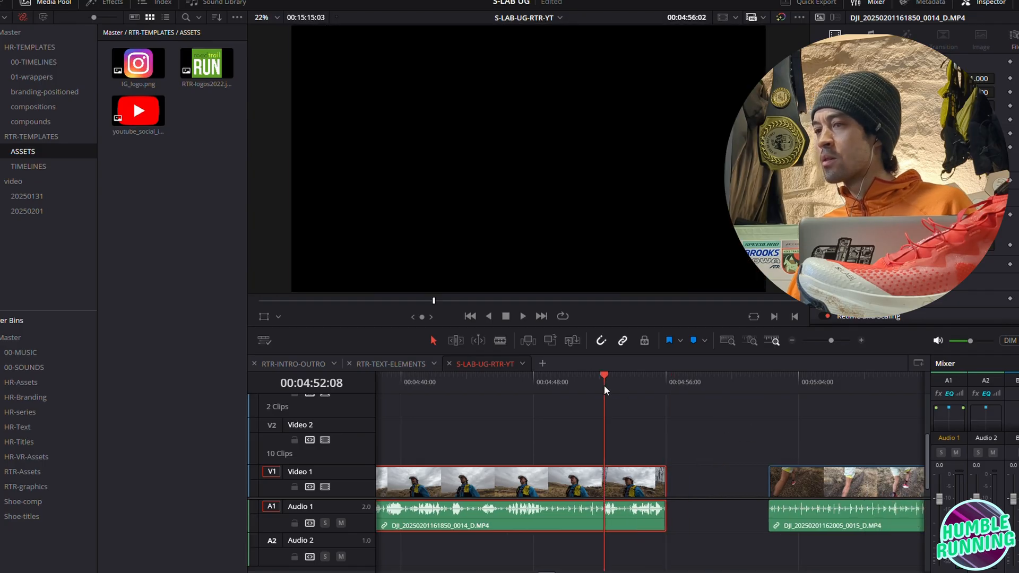
key(space)
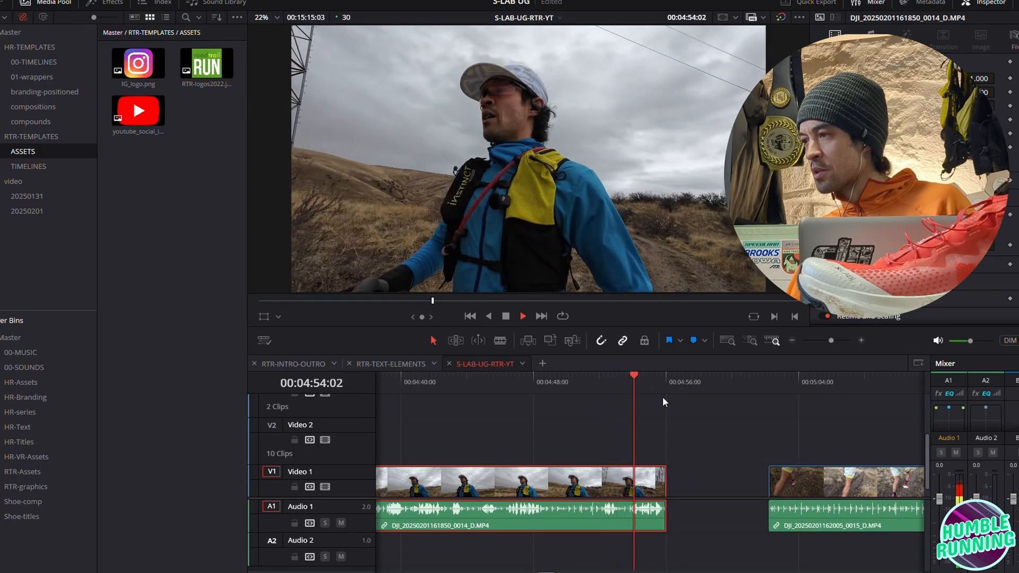
key(space)
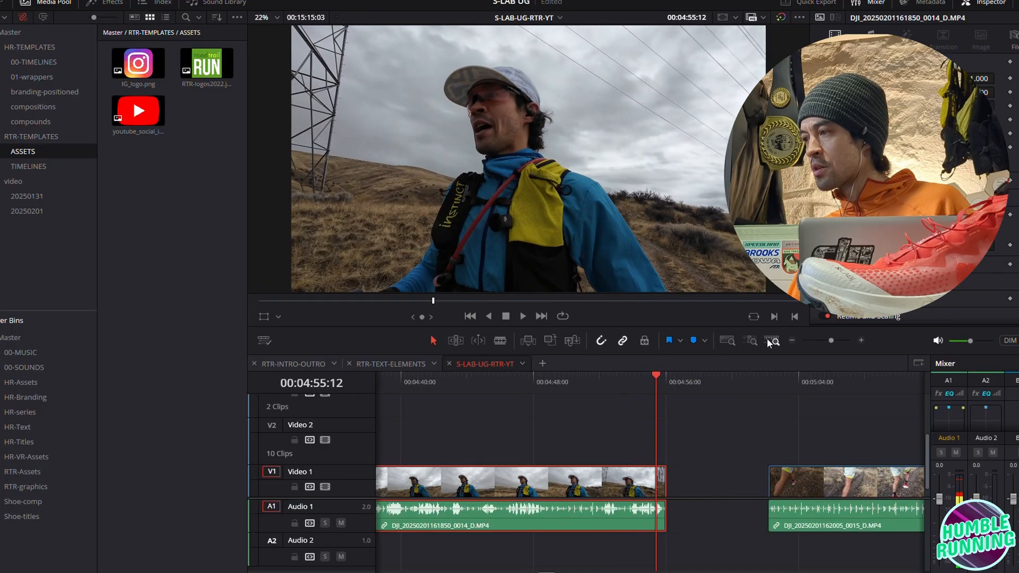
Scrub the 0015 clip's footage and move the clip on Video 1 against the end of the 0014 clip
click(791, 339)
drag(688, 377, 697, 408)
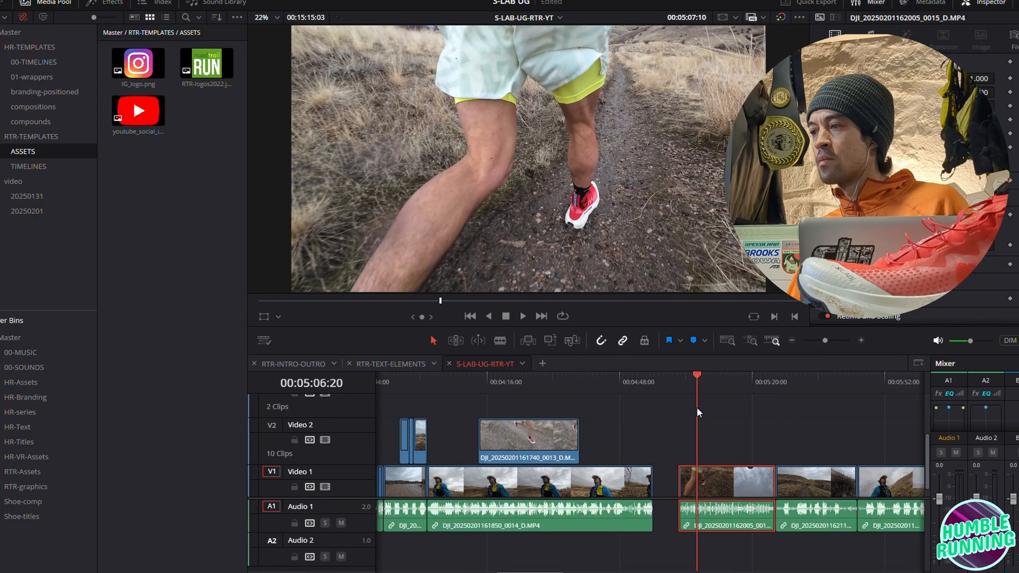
drag(737, 480, 714, 480)
Play the join between the 0014 and 0015 clips and split the 0015 clip at 00:05:02:09
click(648, 375)
key(space)
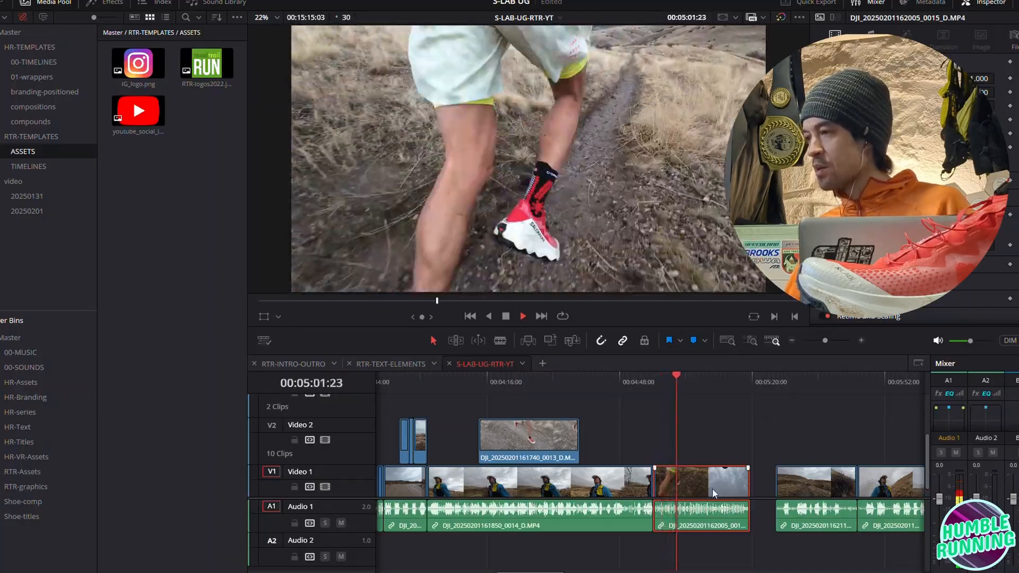
key(space)
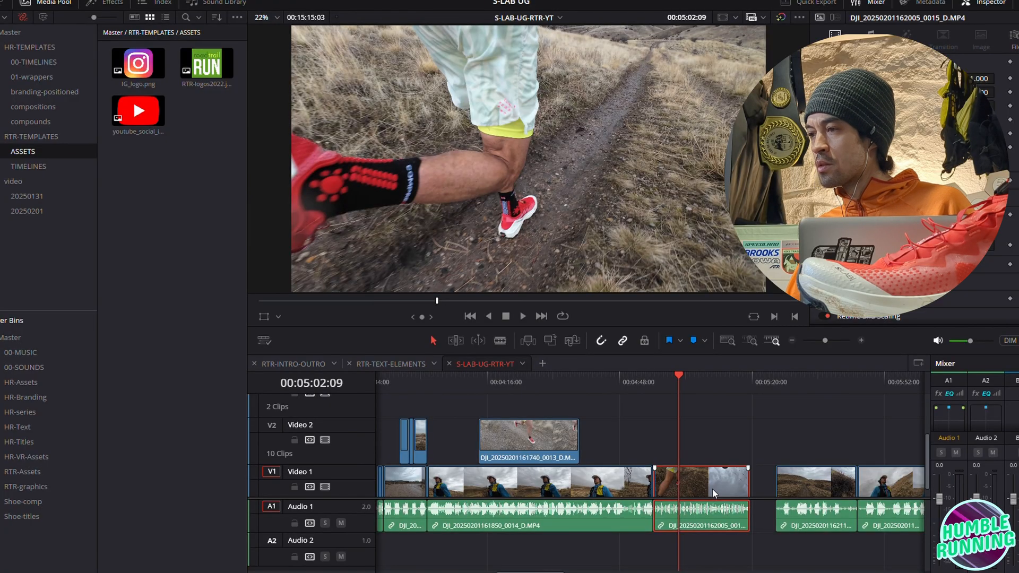
key(ctrl+b)
Move the part of the 0015 clip after the cut to Video 3 near the very beginning of the timeline
drag(712, 489, 602, 416)
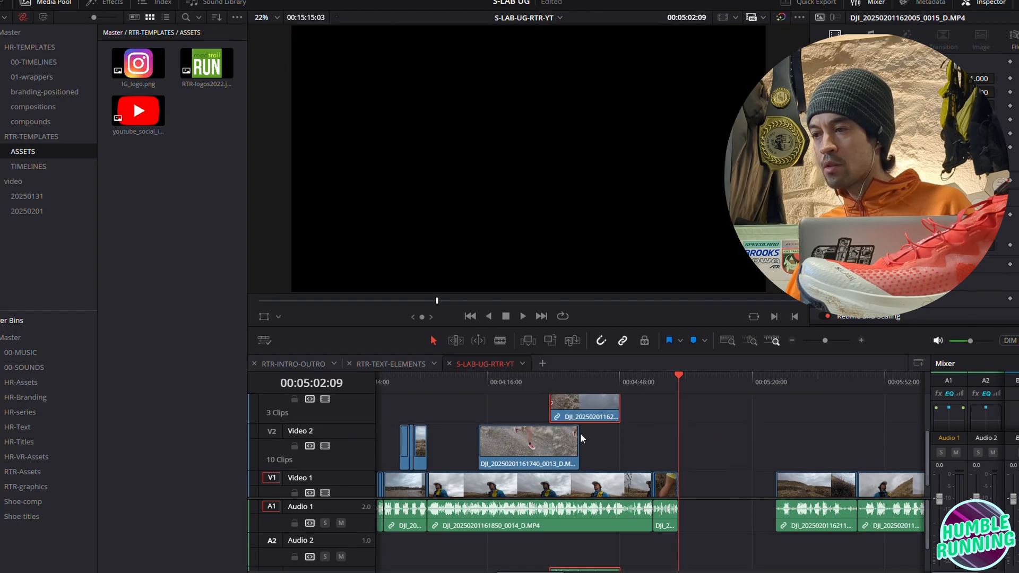
click(792, 340)
click(792, 340)
drag(627, 412, 417, 422)
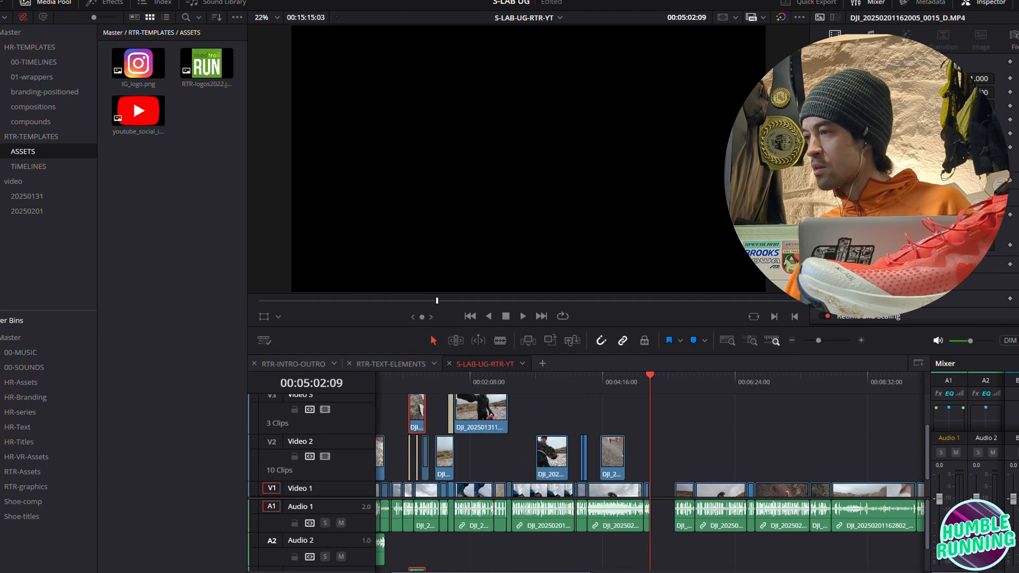
scroll(650, 472, left, 2)
drag(456, 408, 390, 424)
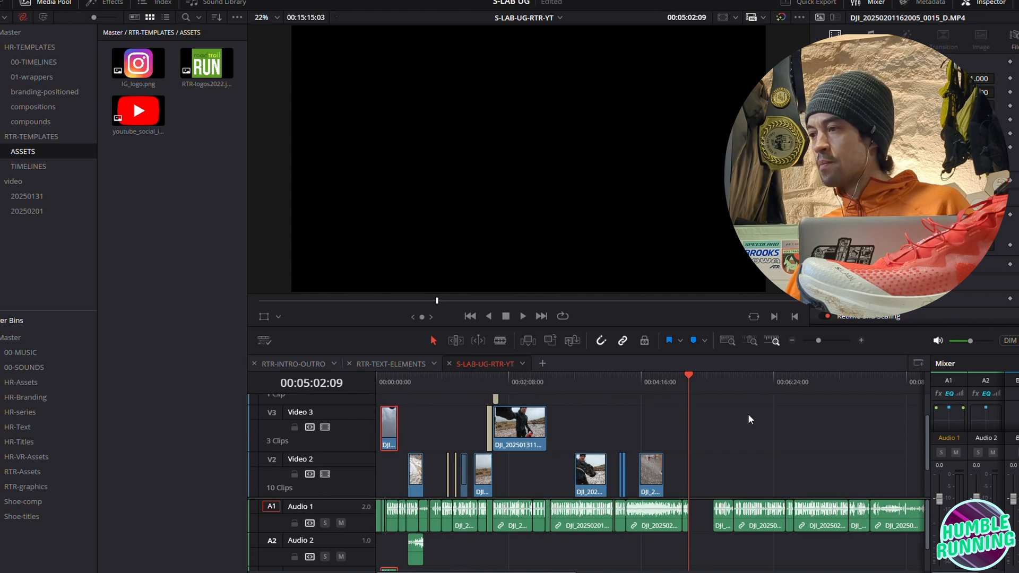
Play back the short 0015 piece on Video 1 and close the gap between it and the 0016 clip
click(860, 339)
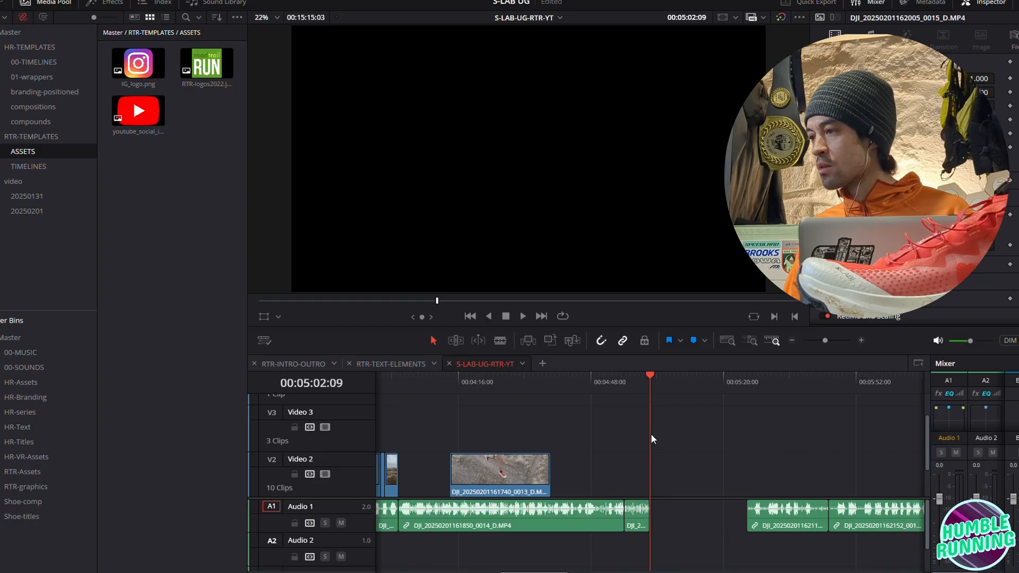
scroll(647, 432, down, 1)
click(638, 387)
key(space)
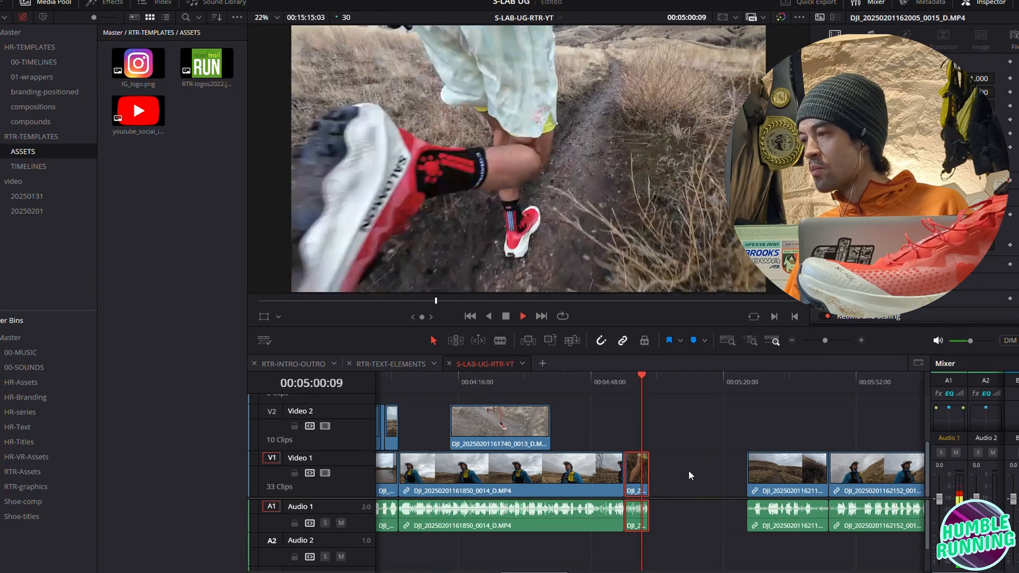
click(689, 470)
key(Delete)
key(space)
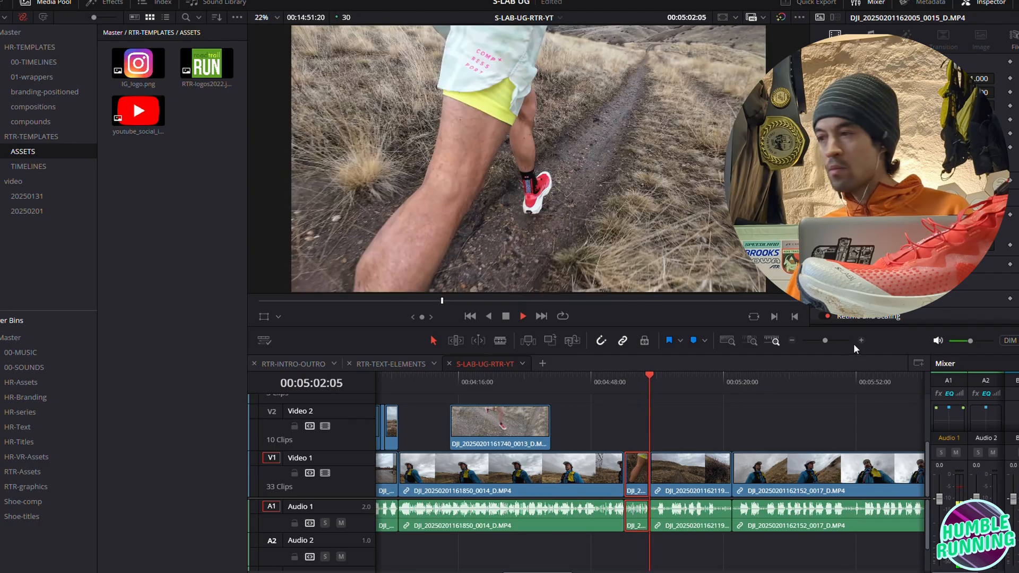
Ripple-trim the start of the 0016 clip up to 00:05:03:28 and play on from there
click(860, 341)
click(860, 341)
key(space)
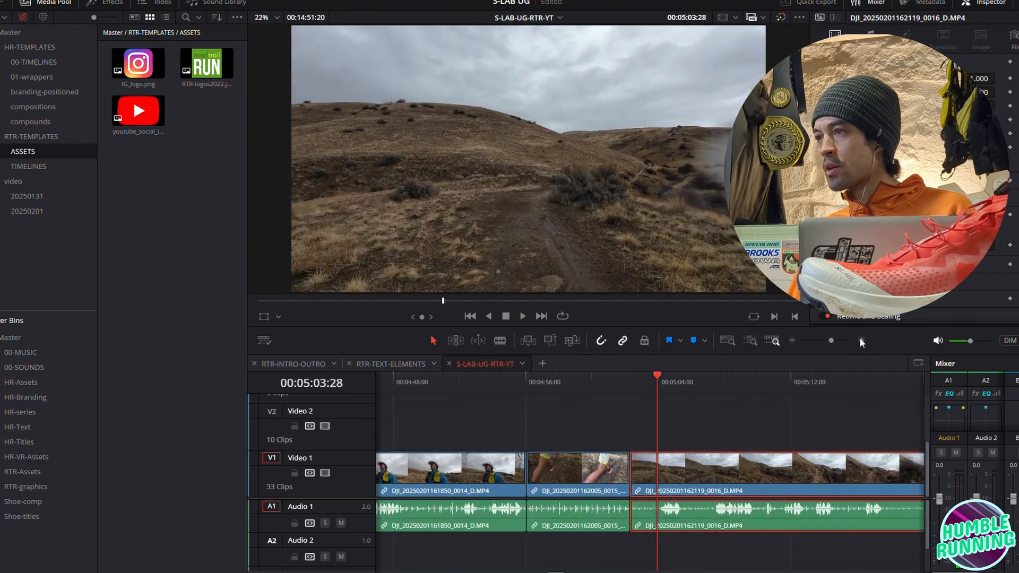
key(Up)
key(space)
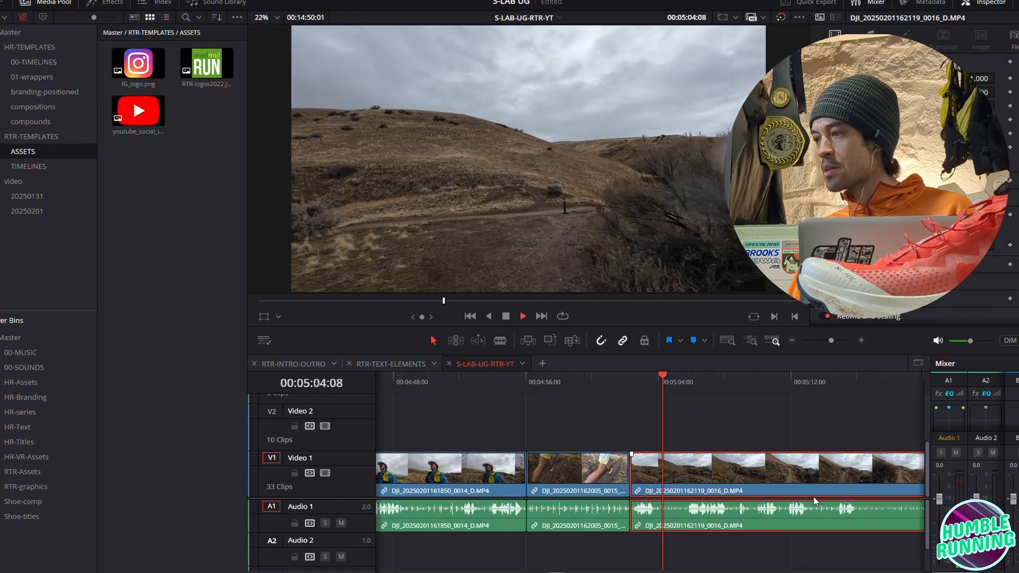
Split the 0016 clip at about 00:05:04, ripple-trim the start of the second piece, and play it back
key(space)
key(ctrl+b)
mouse_move(664, 373)
mouse_down()
mouse_move(689, 375)
mouse_move(651, 381)
mouse_up()
key(ctrl+shift+bracketleft)
key(space)
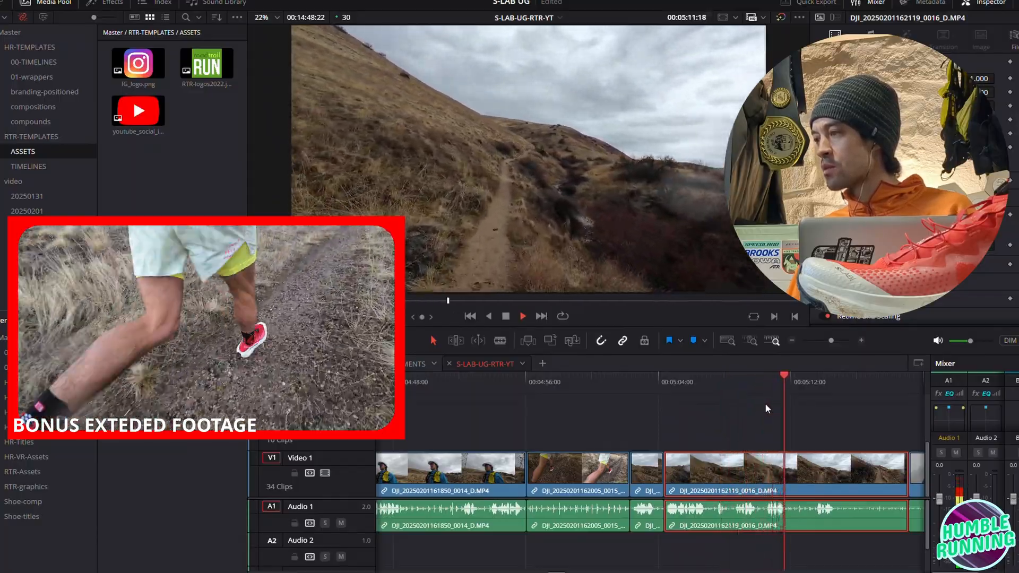
Split the 0016 clip again at about 00:05:11:25 and ripple-trim both the start and the end of the last piece
click(807, 377)
drag(810, 374, 789, 377)
key(ctrl+b)
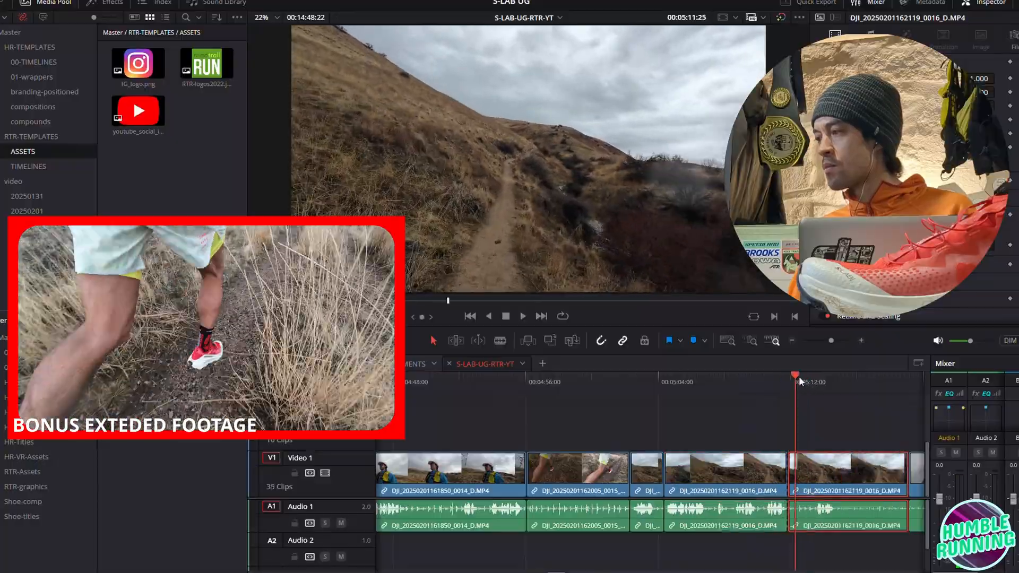
click(814, 377)
key(ctrl+shift+[)
key(space)
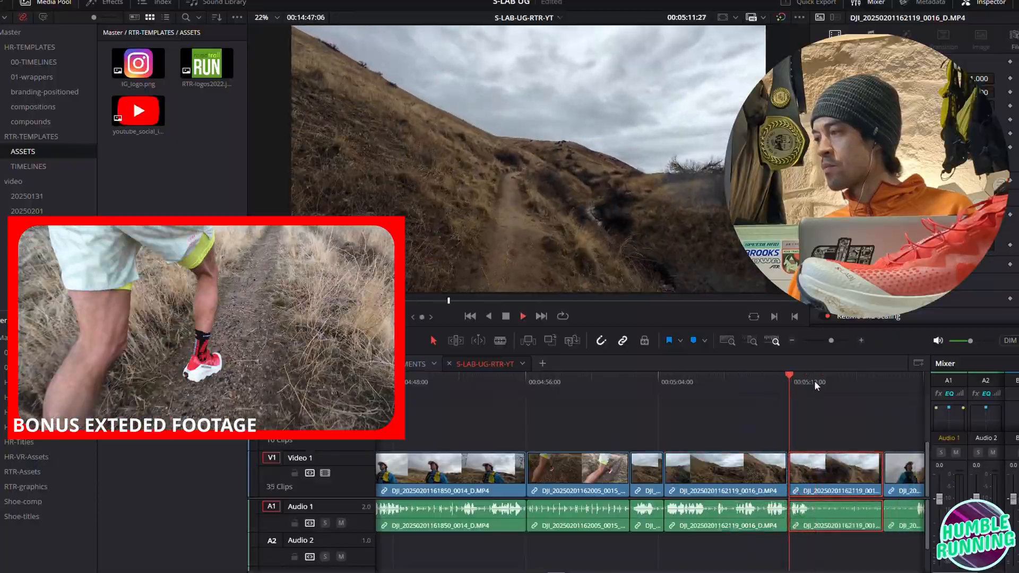
key(space)
key(ctrl+shift+])
Ripple-trim the start of the 0017 clip, play it through, and park the playhead at 00:05:39:23
key(space)
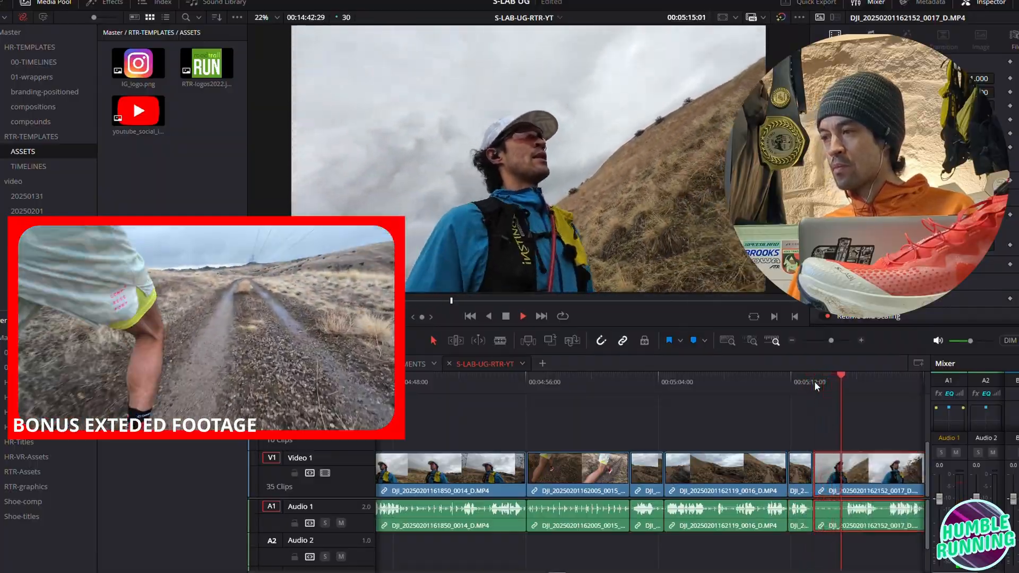
key(ctrl+shift+[)
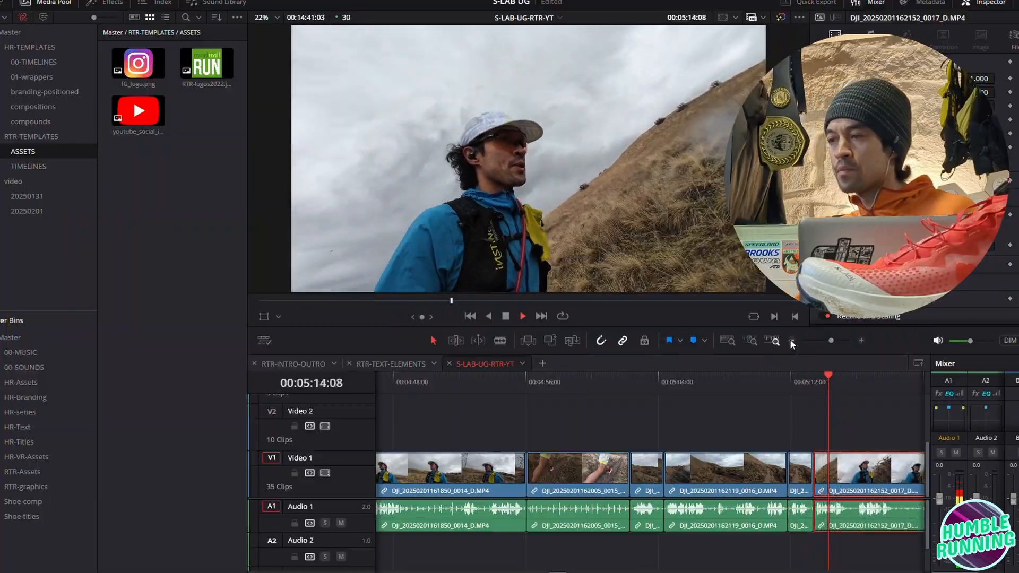
click(791, 340)
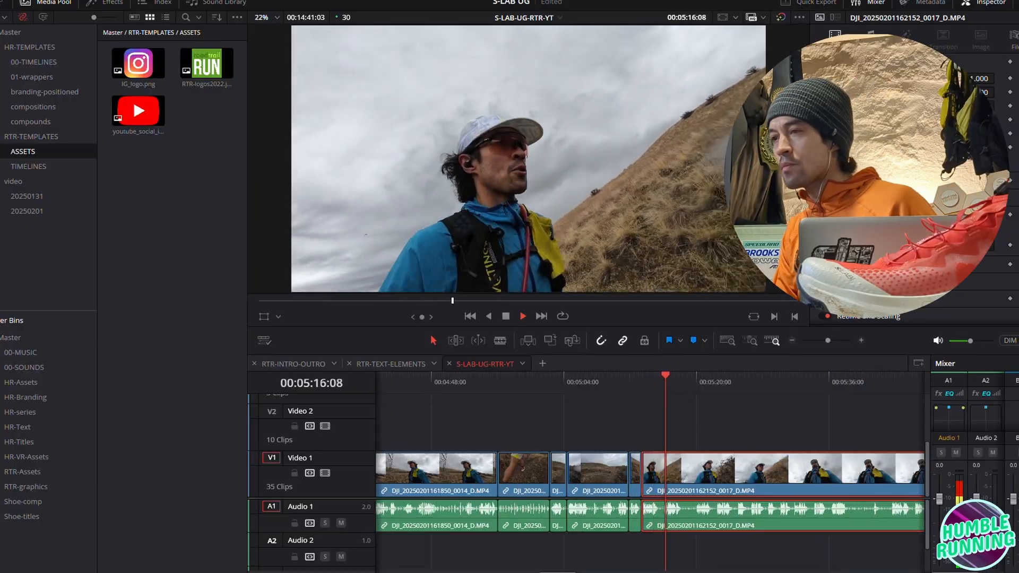
scroll(650, 473, right, 5)
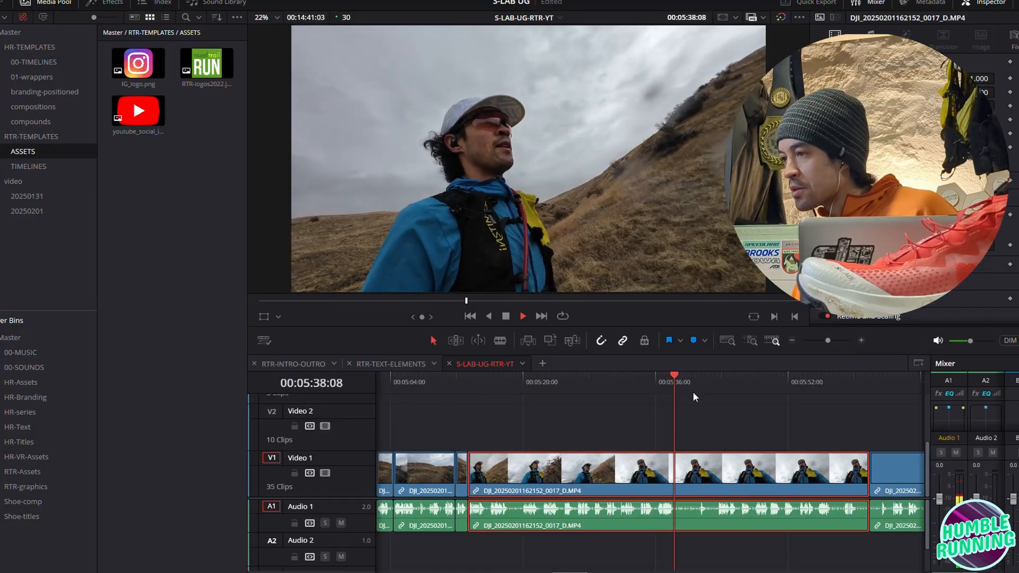
click(687, 374)
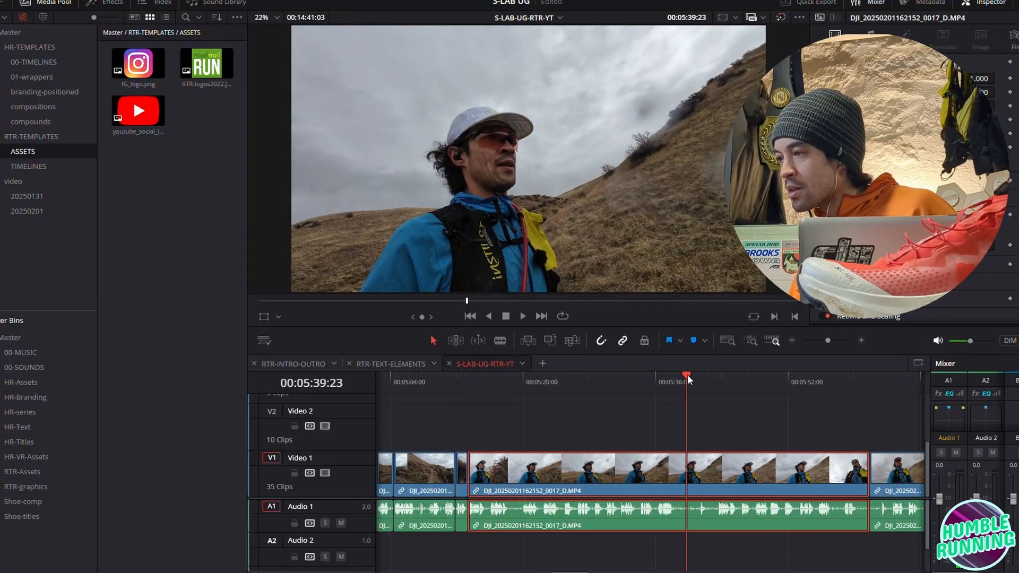
Split the 0017 clip at 00:05:38:12, ripple-trim the start of the second piece, and play on from the cut
drag(687, 375, 675, 380)
key(ctrl+b)
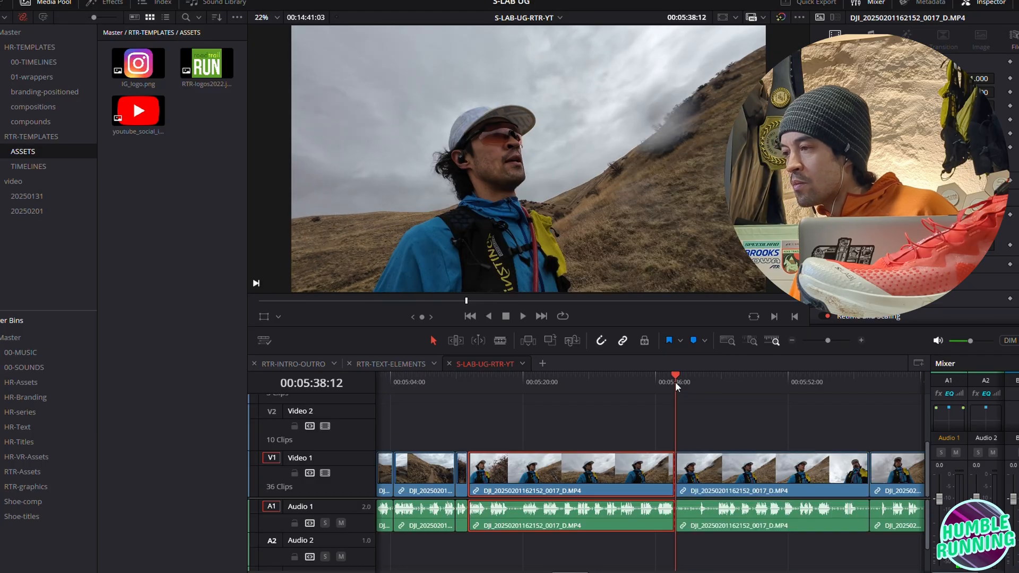
click(695, 380)
key(space)
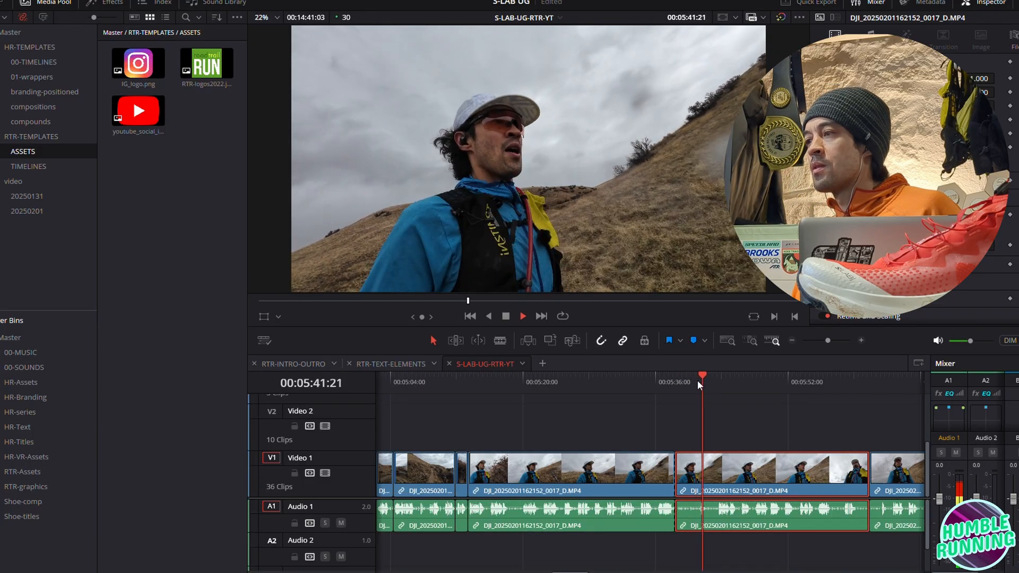
key(ctrl+shift+])
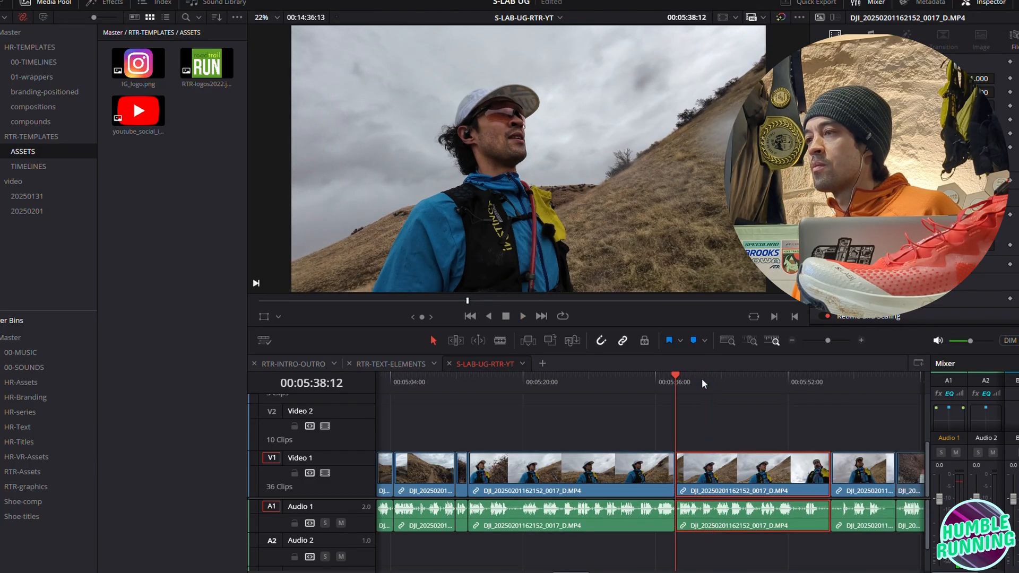
key(space)
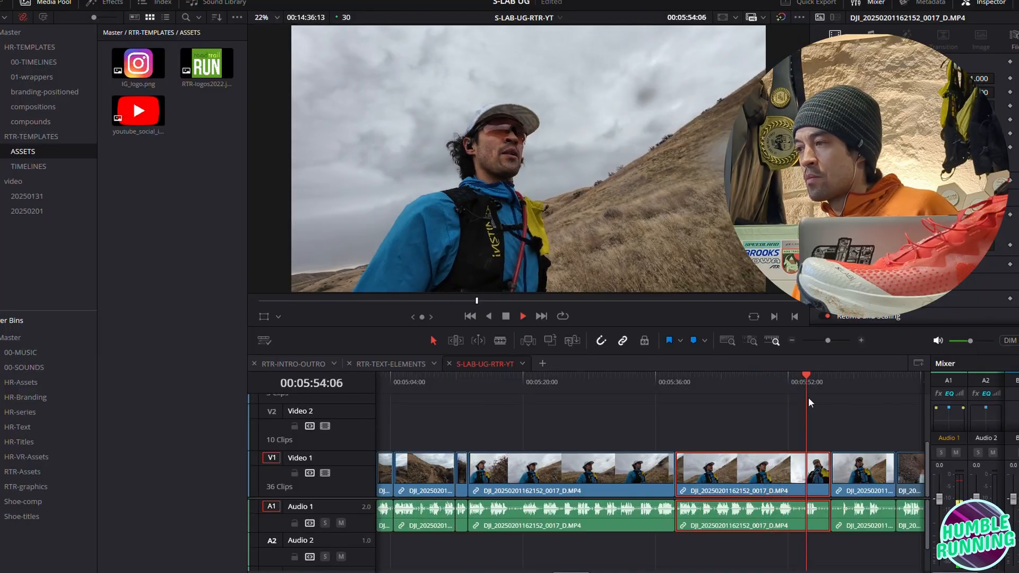
Ripple-trim the end of the second 0017 piece, replay it, and trim its end again back to 00:05:52:16
key(space)
key(shift+bracketright)
key(space)
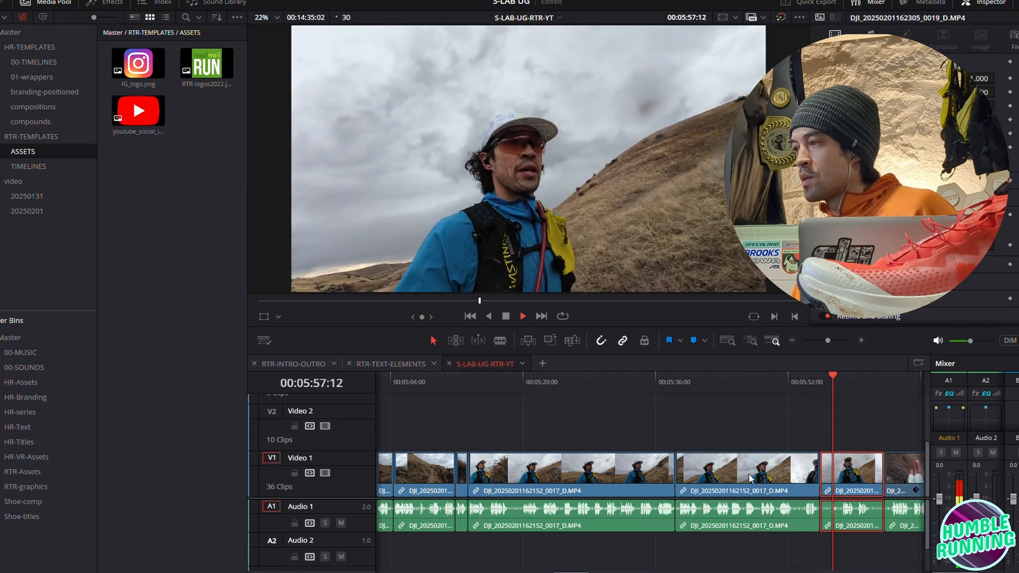
click(775, 385)
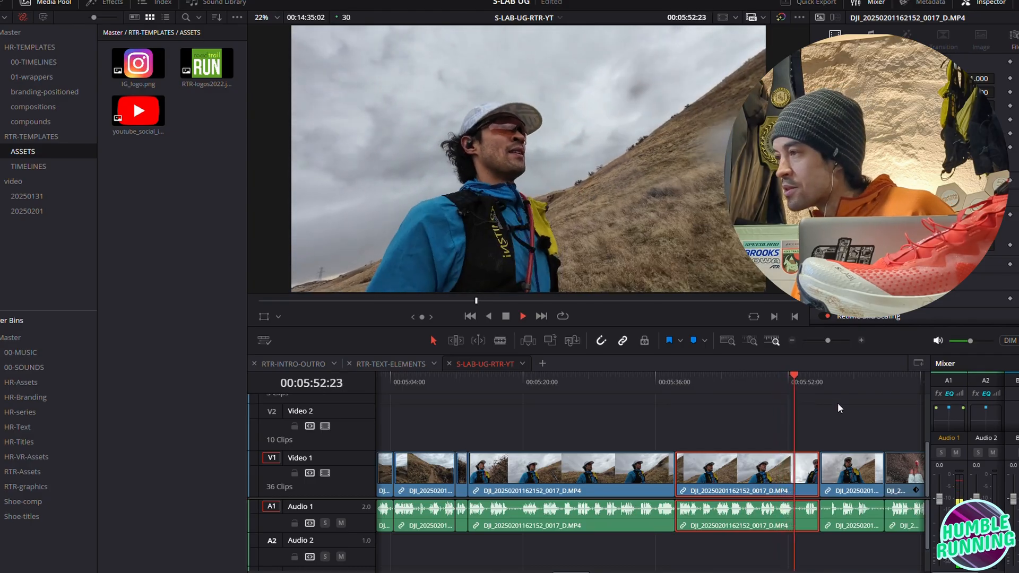
key(space)
drag(801, 374, 792, 377)
key(shift+bracketright)
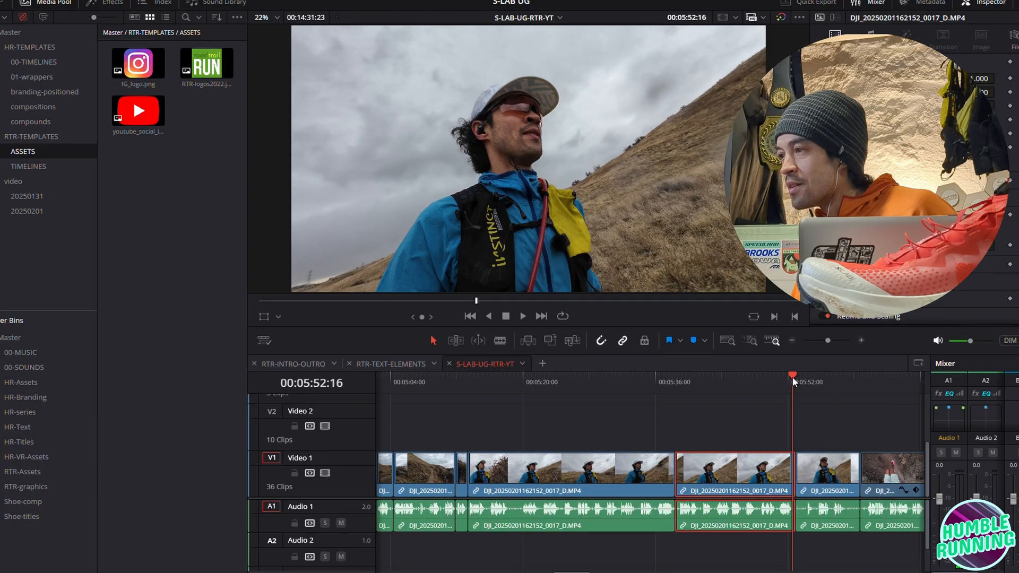
Ripple-trim the start and then the end of the 0019 clip, playing across the cuts to check them
click(802, 379)
drag(801, 374, 811, 375)
key(shift+bracketleft)
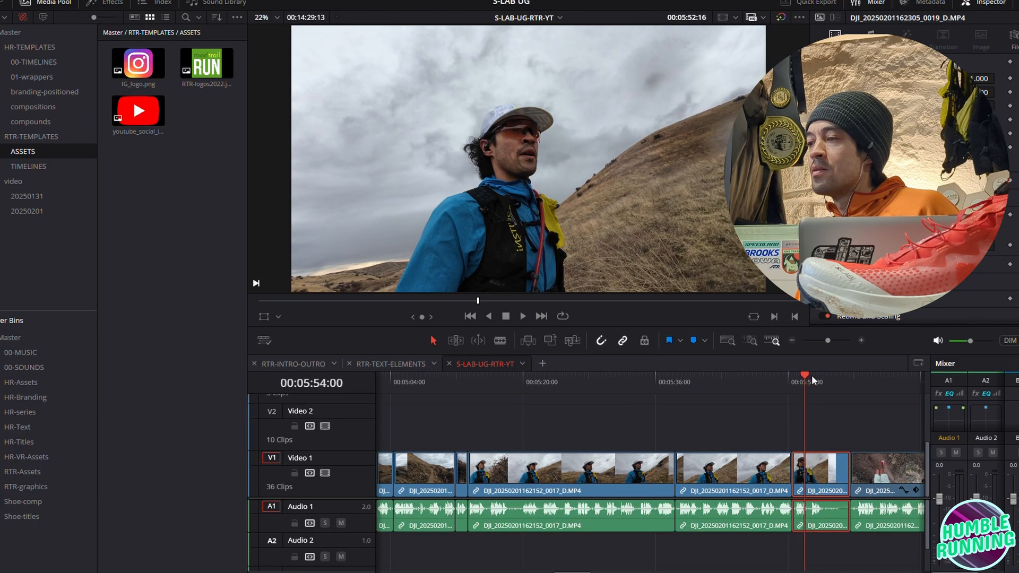
click(763, 382)
key(space)
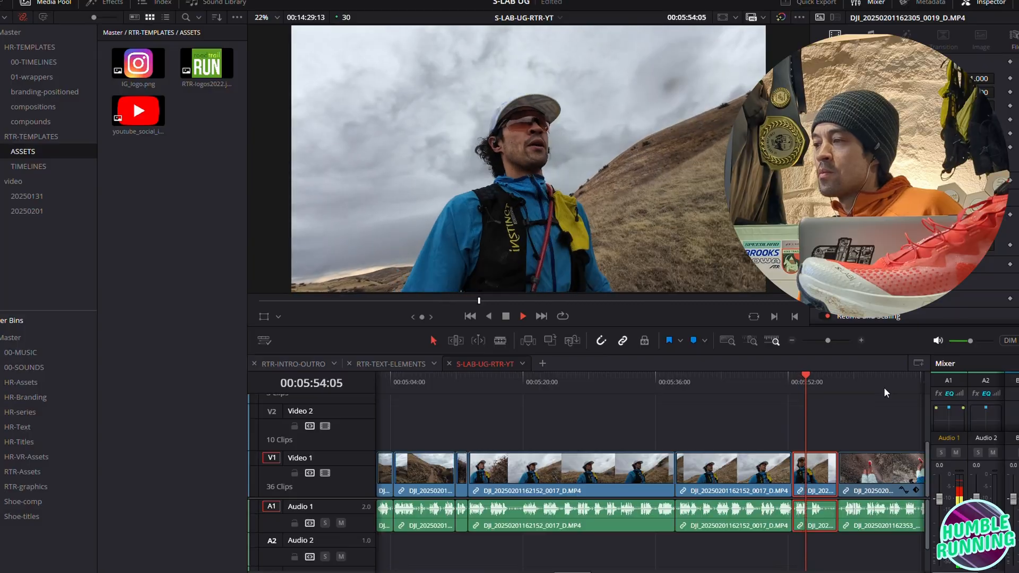
key(ctrl+shift+])
key(space)
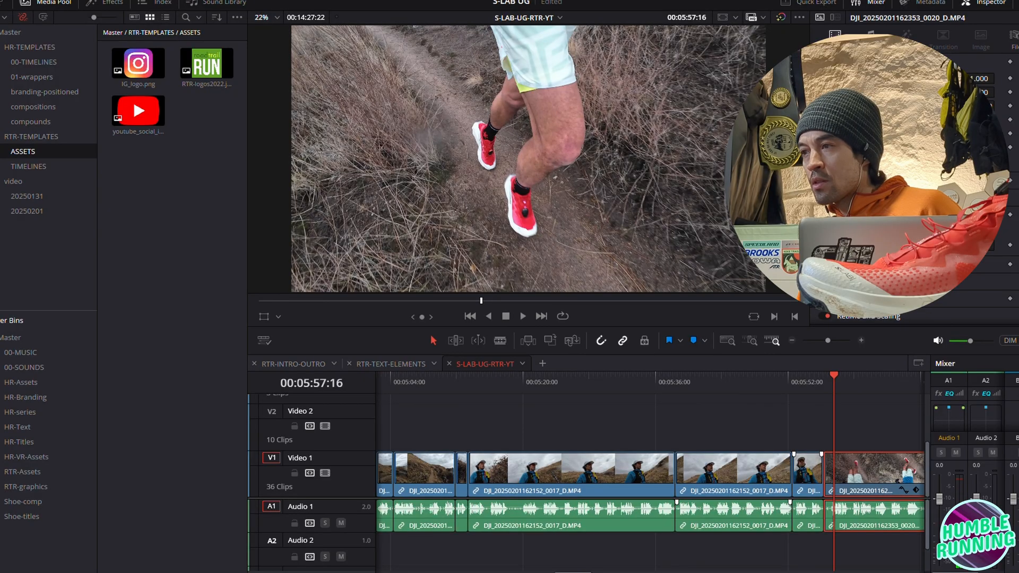
Split the first 0017 piece at about 00:05:15 and ripple-trim the start of the second part
scroll(650, 472, left, 5)
click(536, 376)
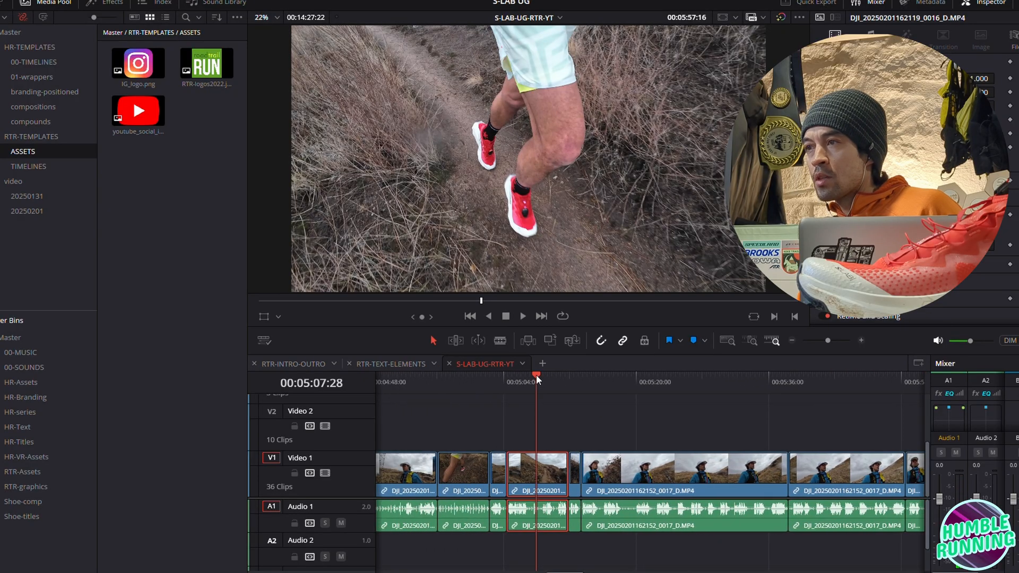
drag(536, 375, 635, 381)
click(861, 340)
click(861, 340)
key(ctrl+b)
click(566, 375)
key(space)
key(ctrl+shift+bracketleft)
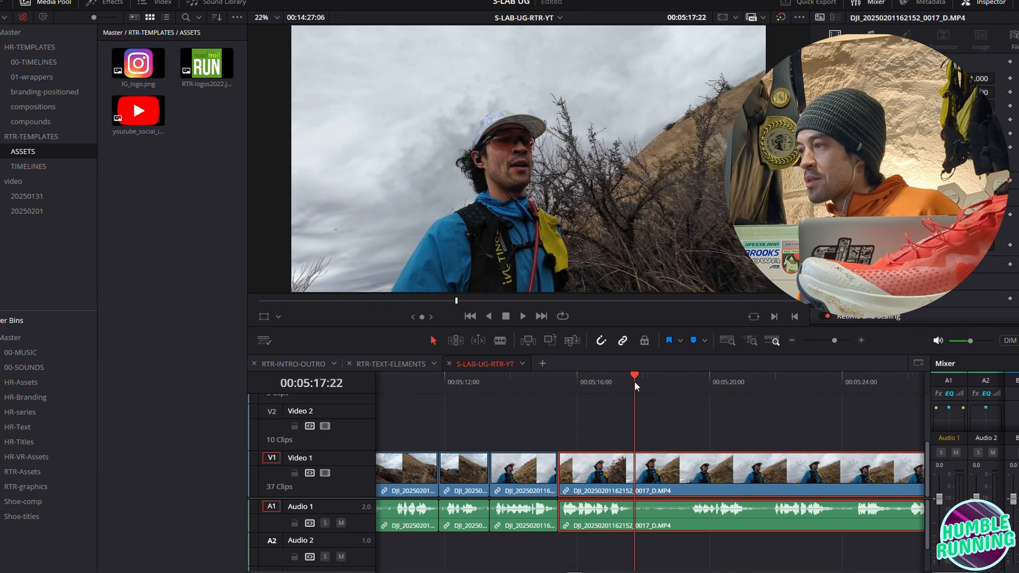
Split the 0017 clip again at 00:05:17:22 and ripple-trim the start of the piece that follows
key(ctrl+b)
click(683, 380)
key(space)
key(ctrl+shift+bracketleft)
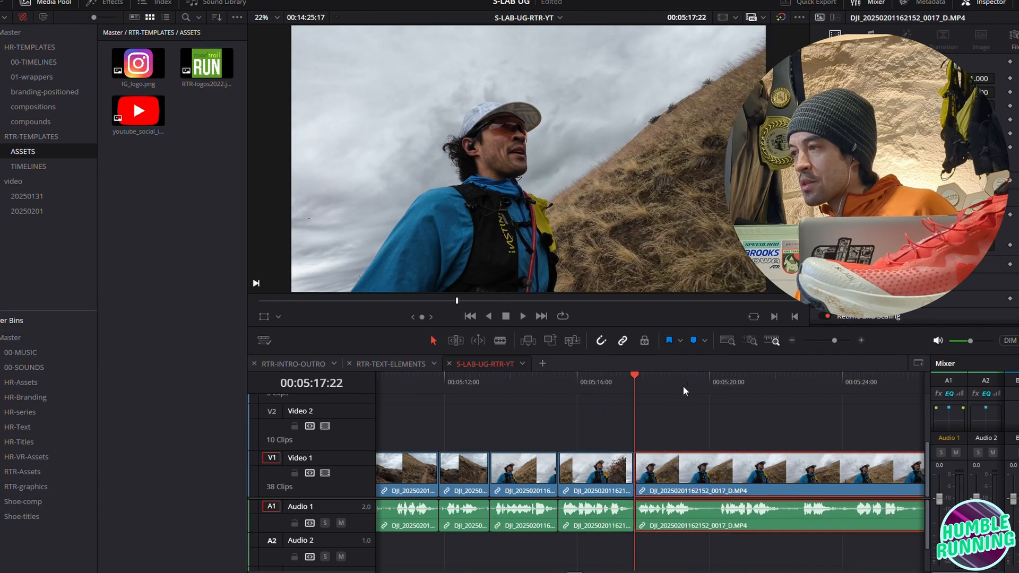
Play back the last 0017 piece and its transition into the 0019 clip
click(694, 381)
drag(697, 383, 705, 384)
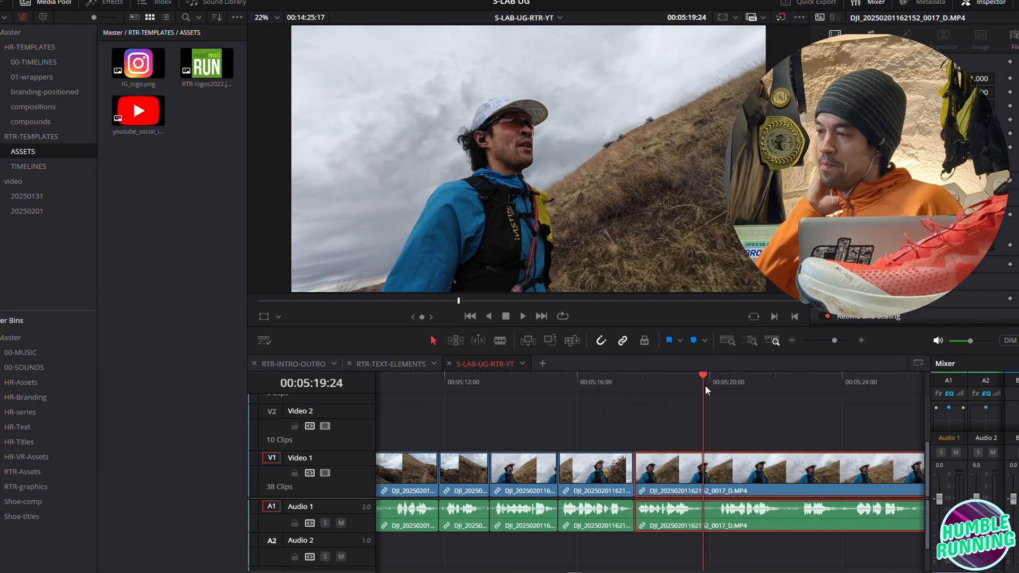
click(792, 340)
click(790, 342)
click(759, 380)
key(space)
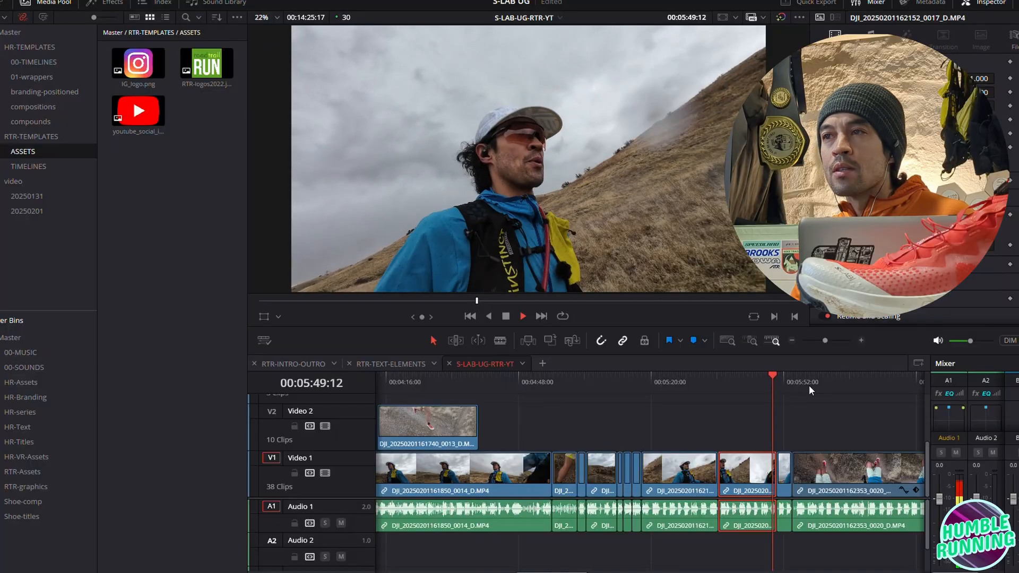
key(space)
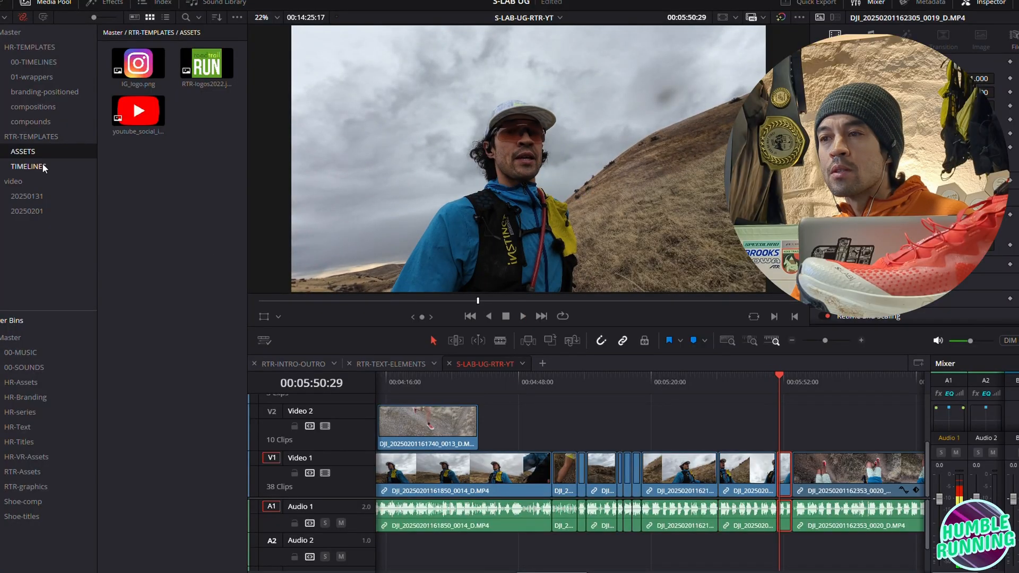
click(24, 196)
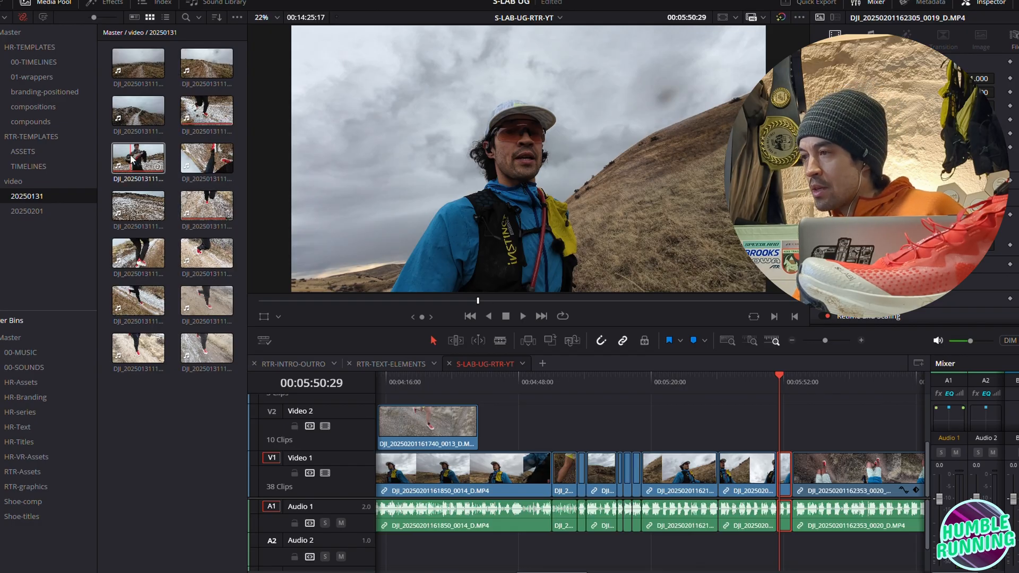
drag(202, 169, 631, 421)
click(664, 383)
drag(664, 379, 636, 397)
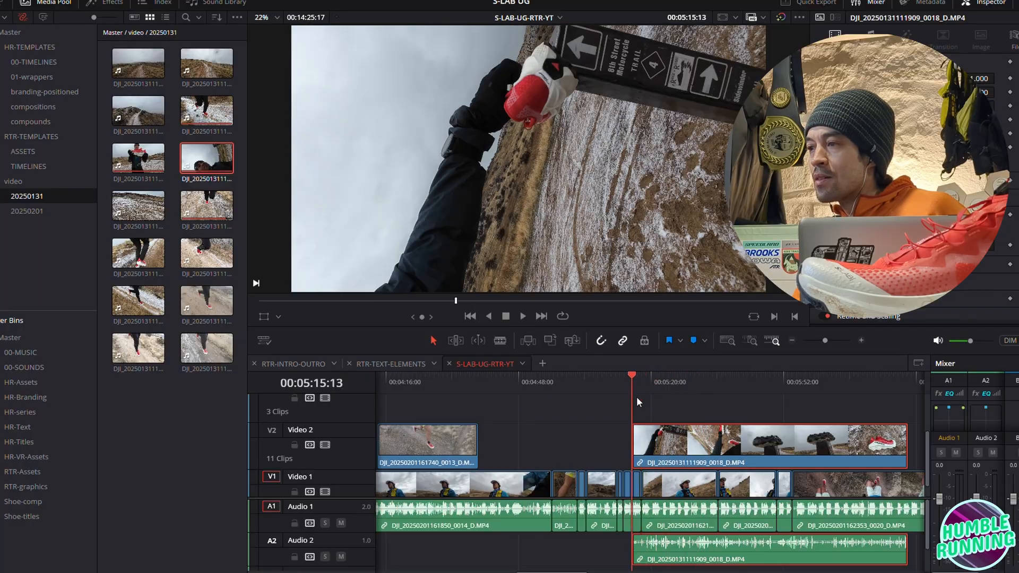
Split the 0018 overlay clip at 00:05:17:09 and delete its first piece without shifting the main footage
key(space)
key(space)
key(space)
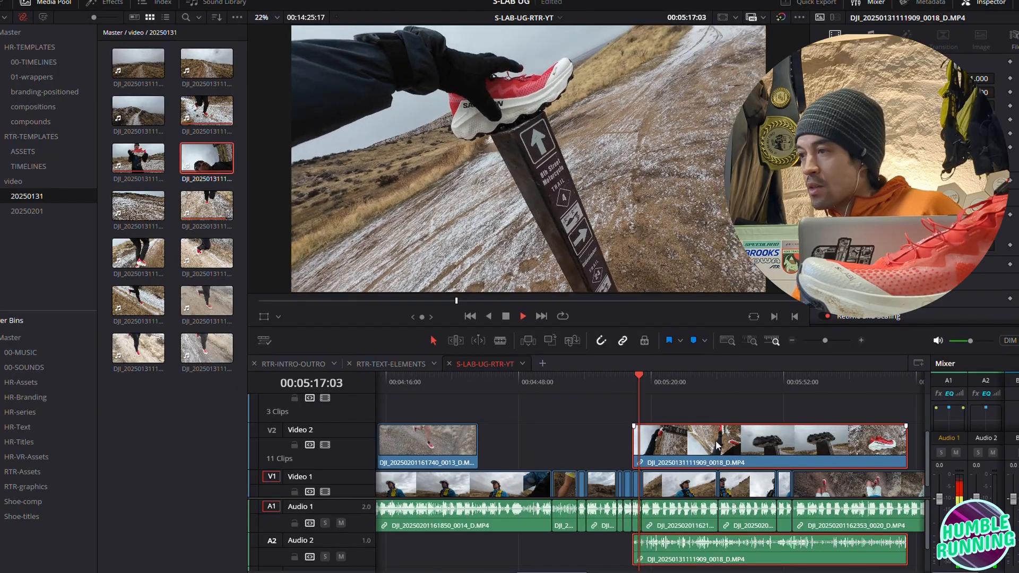
key(ctrl+shift+[)
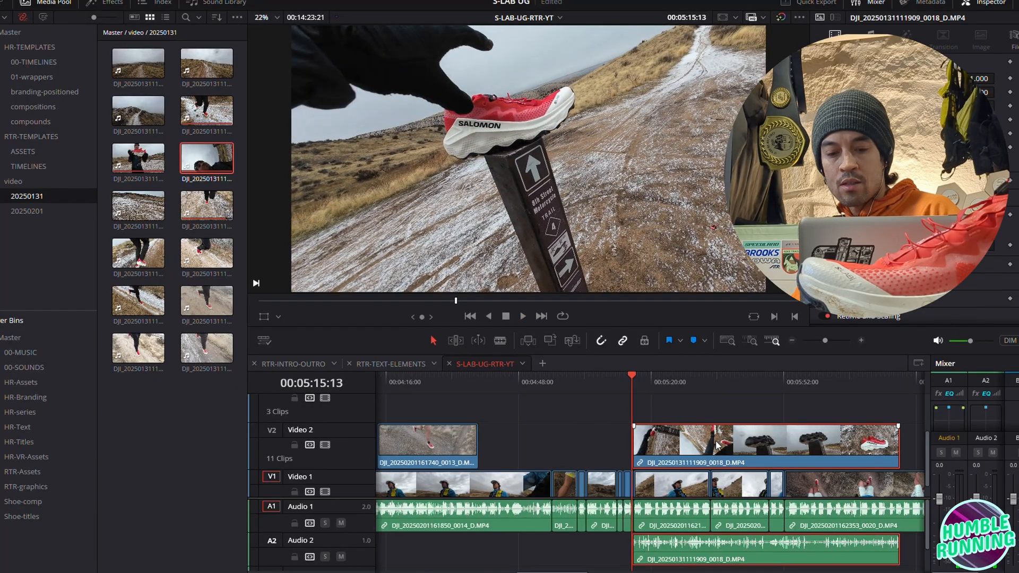
key(ctrl+z)
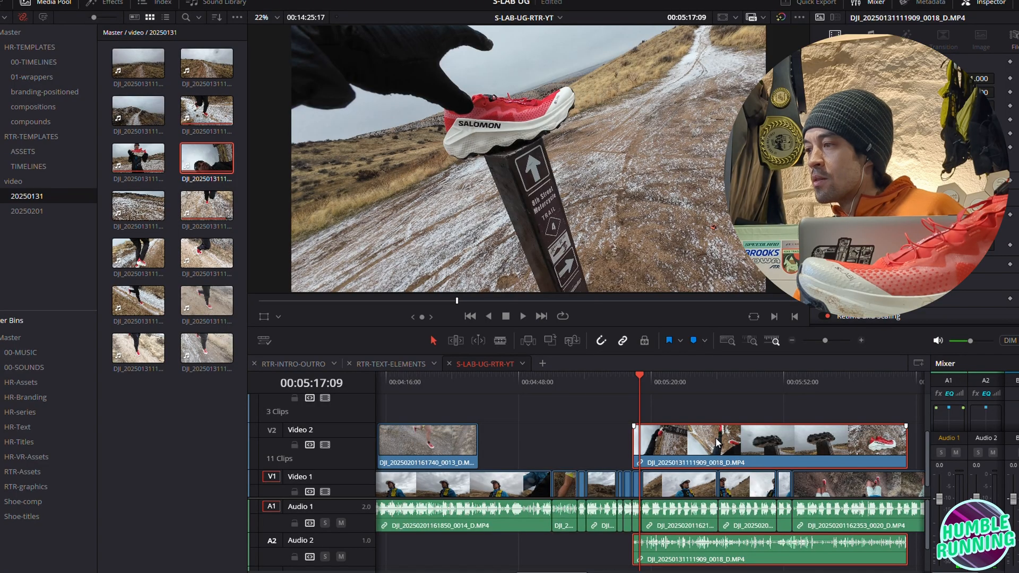
key(ctrl+b)
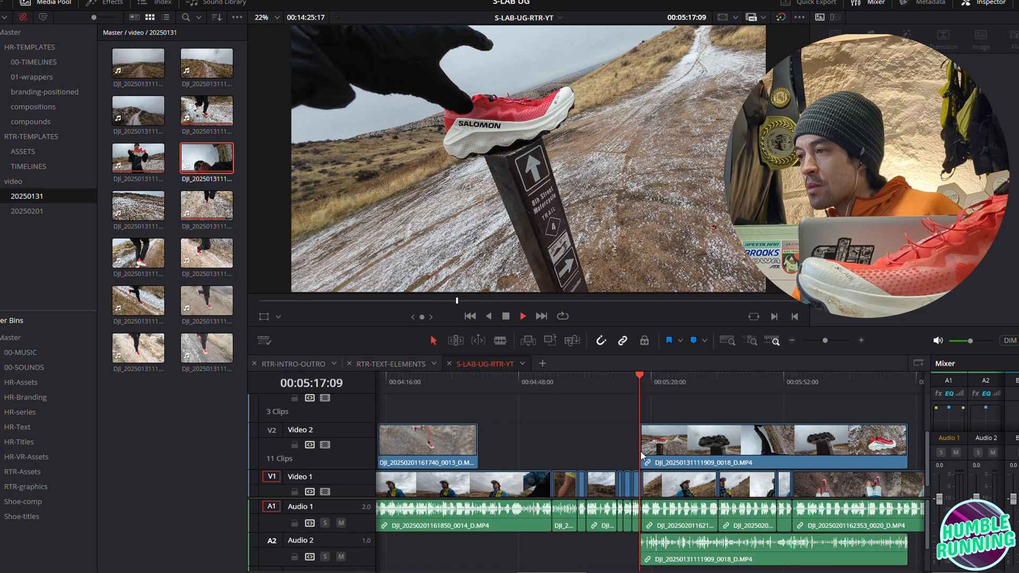
key(Delete)
Play the main footage to find the entry point and move the 0018 overlay to start at 00:05:22:11
key(space)
key(space)
drag(674, 431, 701, 429)
click(640, 383)
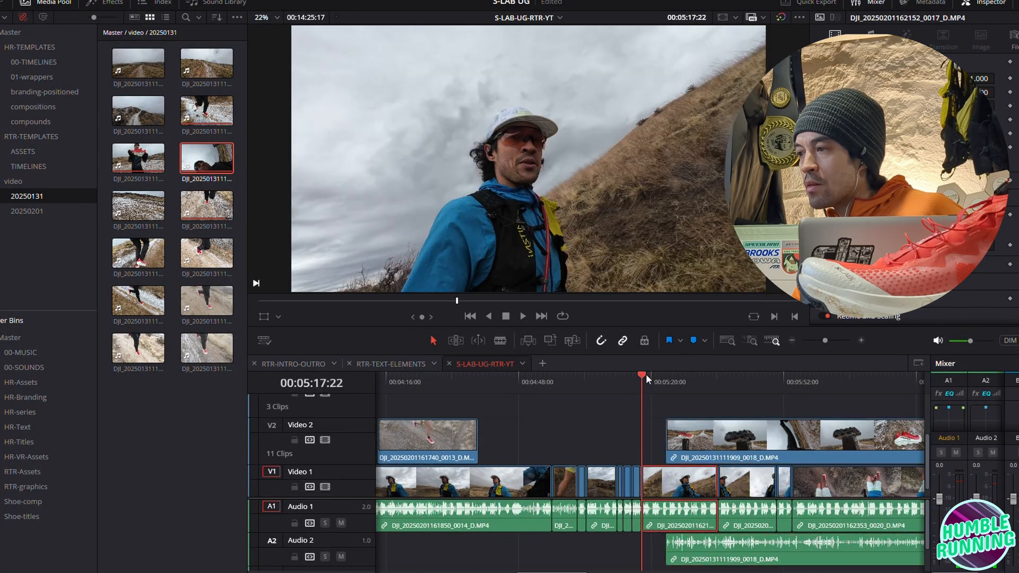
key(space)
scroll(706, 419, down, 1)
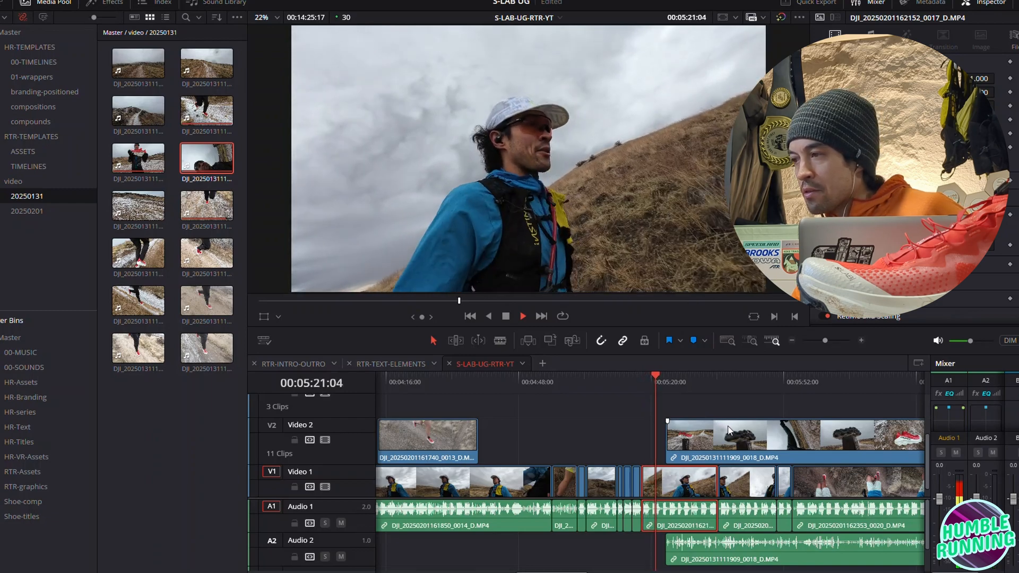
click(740, 436)
drag(738, 438, 731, 438)
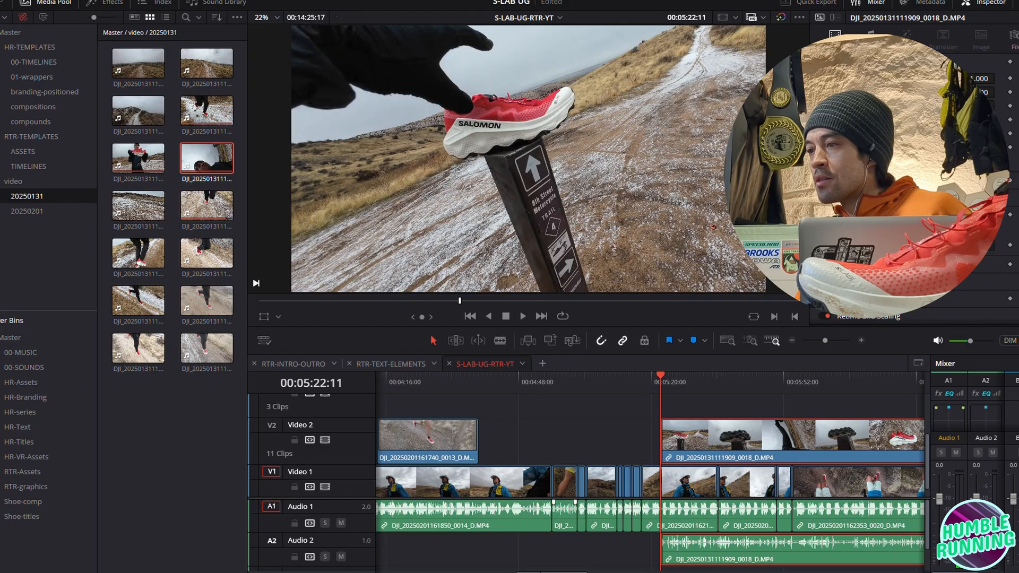
Play through the 0018 overlay, split it at 00:05:49:26, and delete the remainder
scroll(650, 472, right, 3)
scroll(525, 421, right, 2)
key(space)
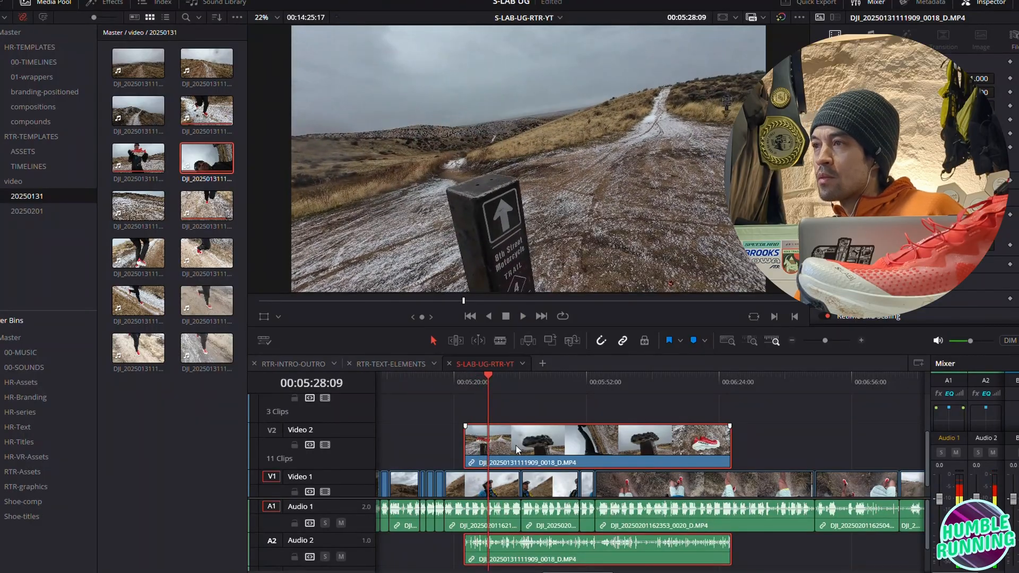
key(space)
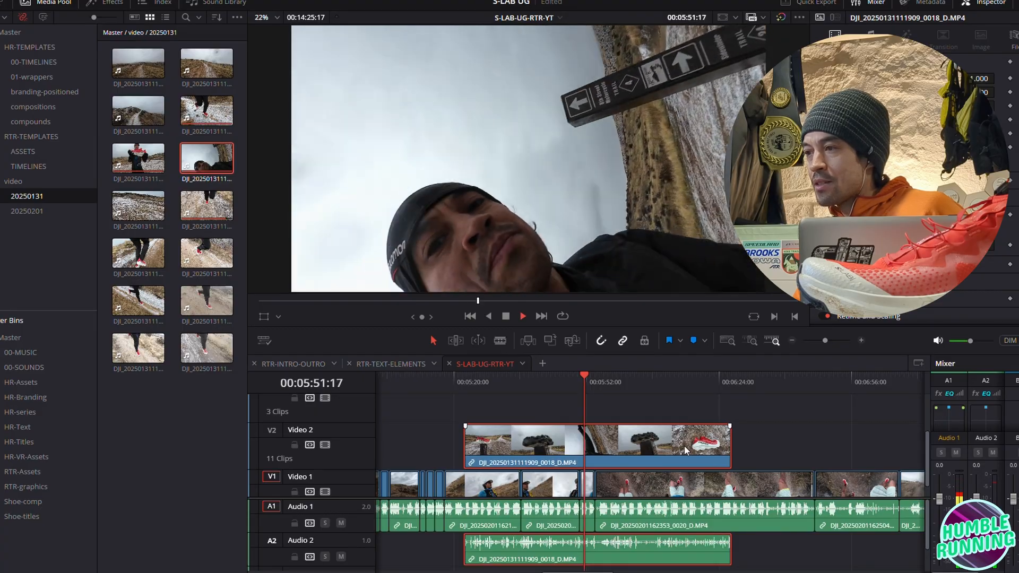
key(space)
click(582, 377)
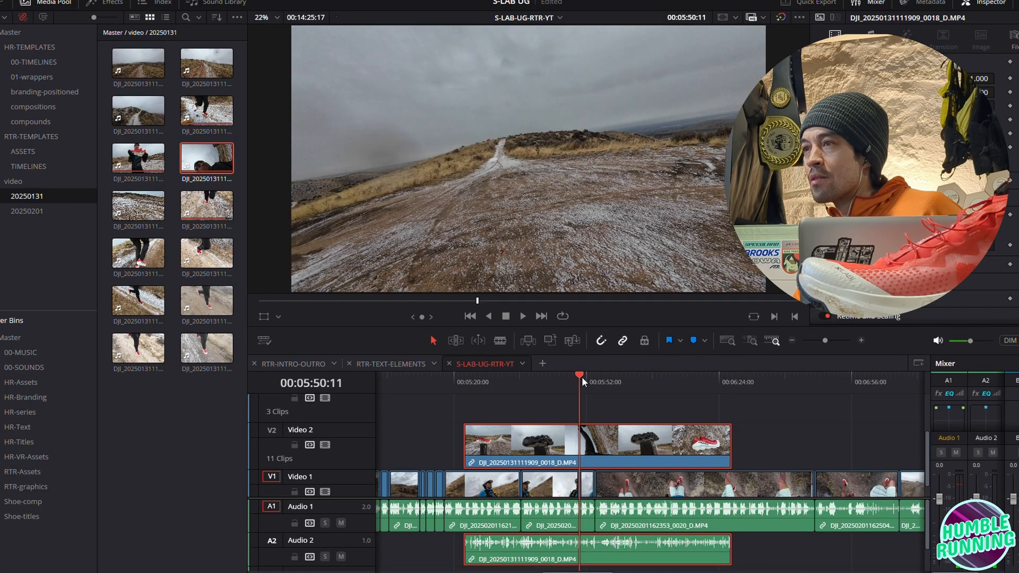
drag(579, 380, 571, 380)
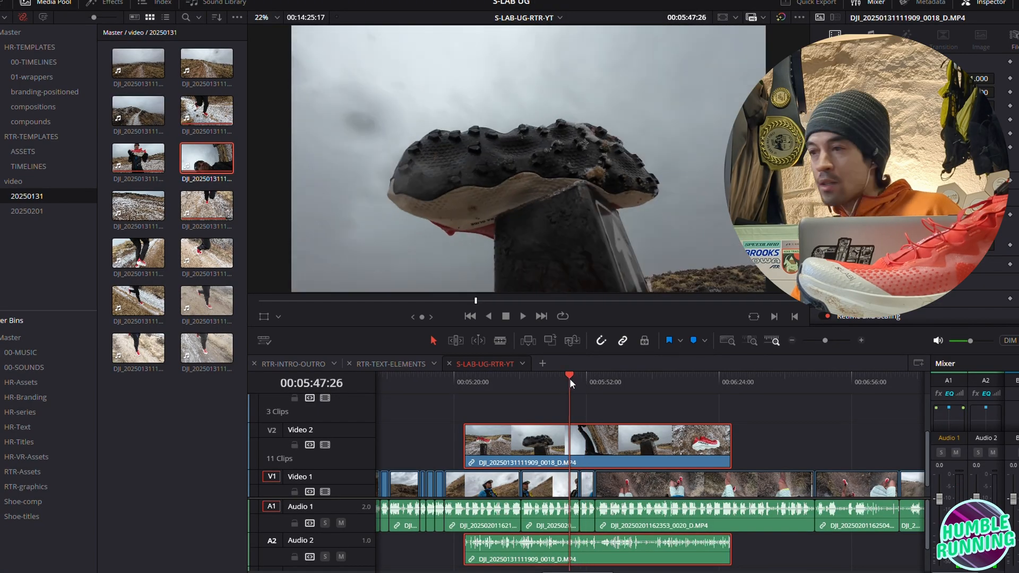
key(space)
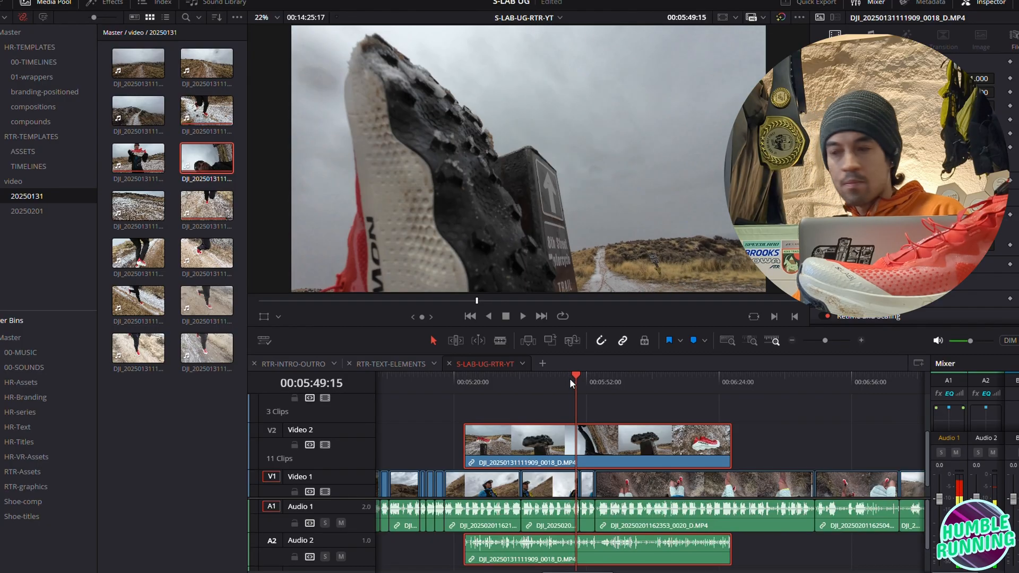
key(space)
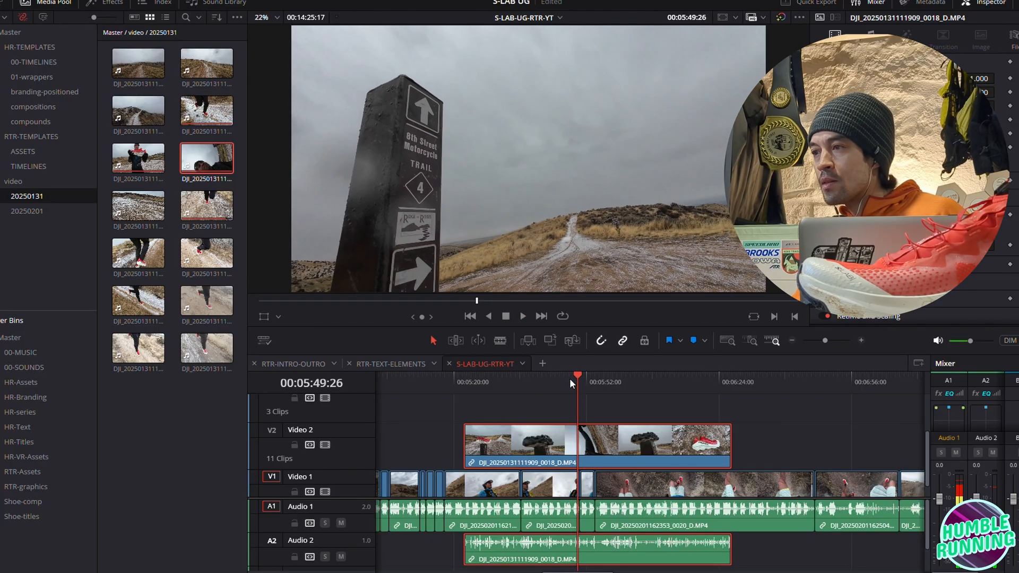
key(ctrl+b)
click(619, 447)
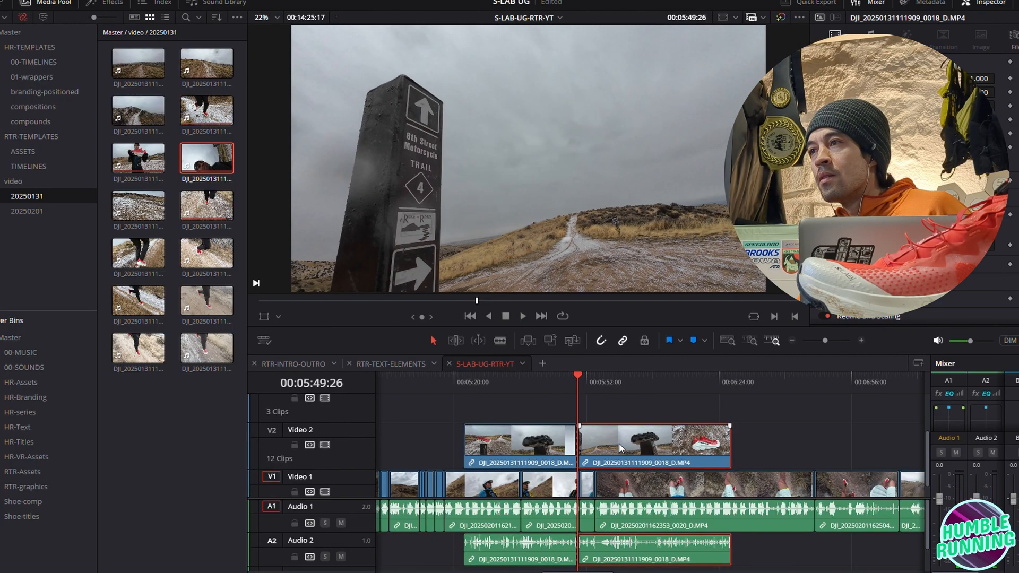
key(Delete)
Play back the end of the 0018 overlay and the return to the main footage
click(571, 375)
key(space)
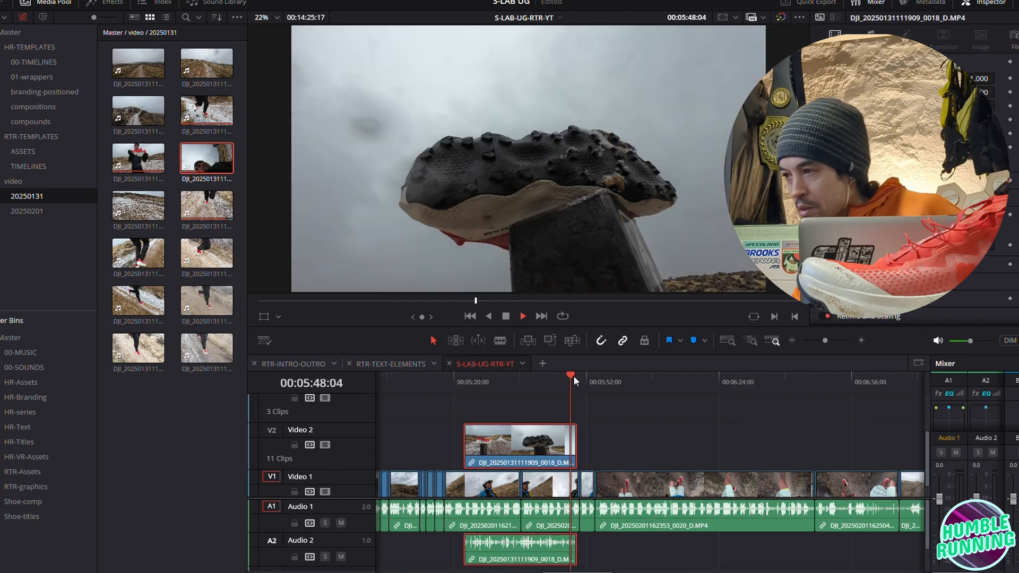
scroll(788, 413, down, 1)
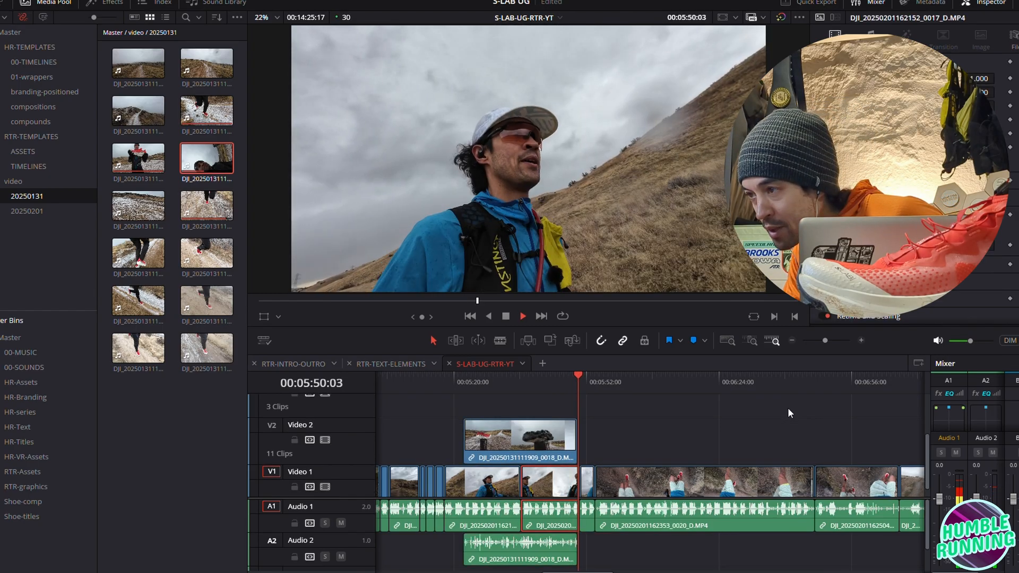
key(space)
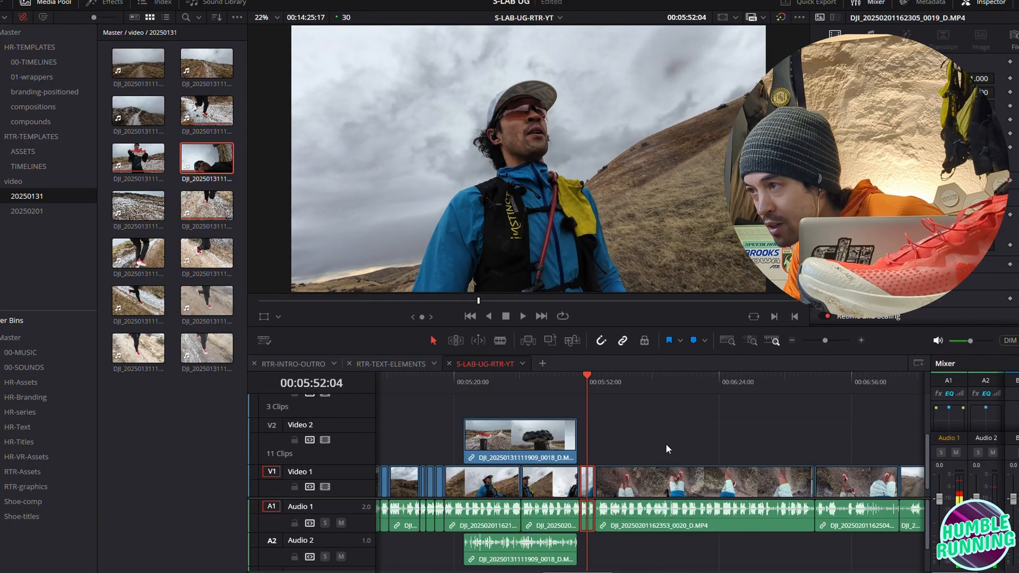
Nudge the 0018 overlay clip slightly later on Video 2 and play back its end into the main footage
click(534, 449)
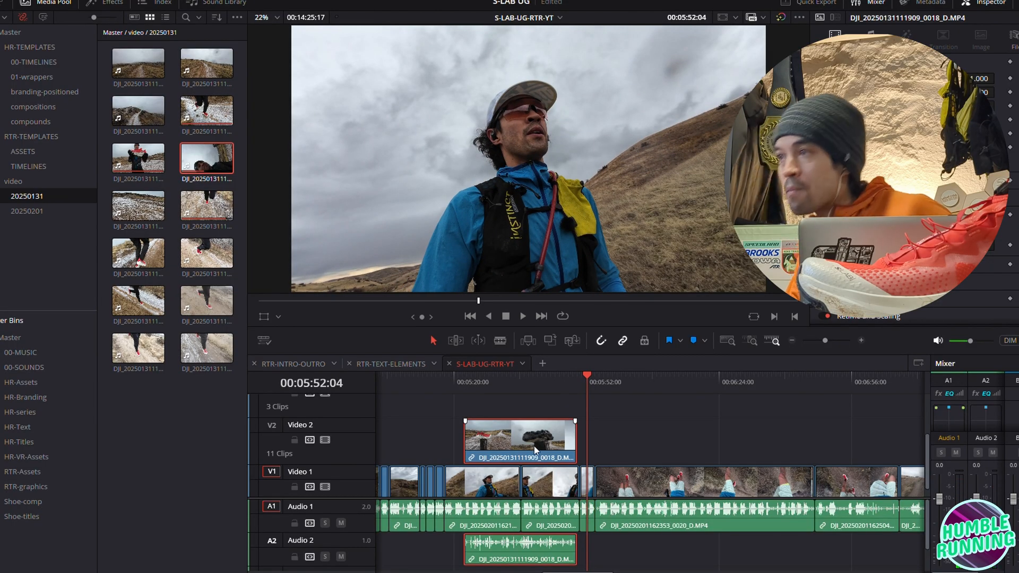
drag(538, 450, 538, 450)
click(567, 383)
key(space)
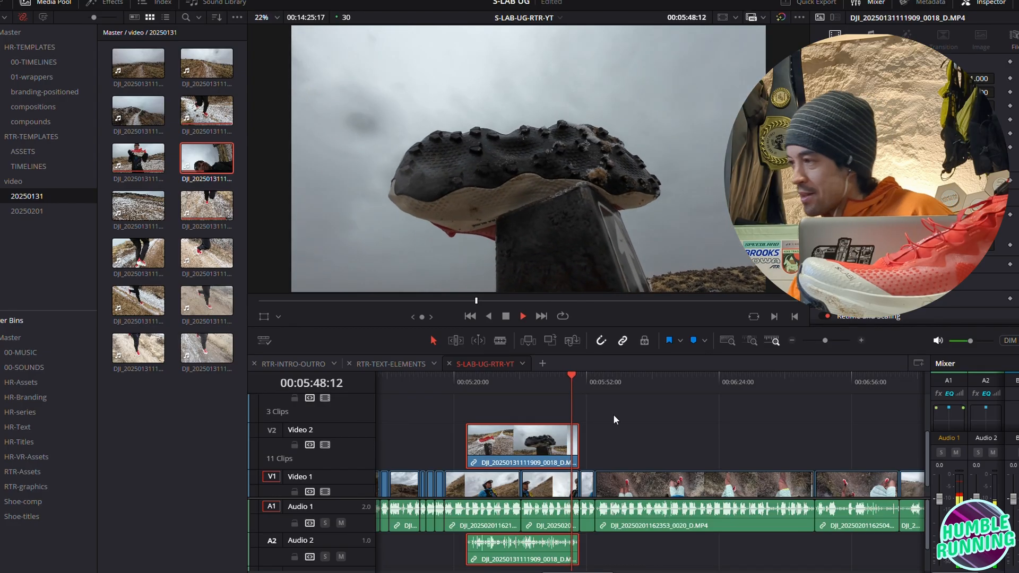
scroll(631, 416, down, 1)
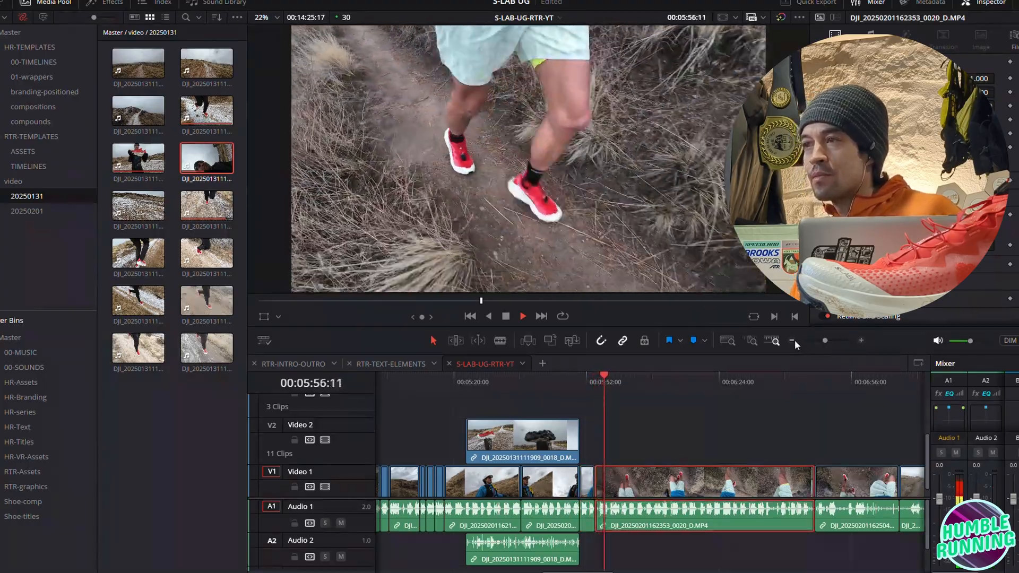
Play through sections of the 0020 running clip and ripple-trim its end at 00:06:45:26
scroll(638, 523, right, 2)
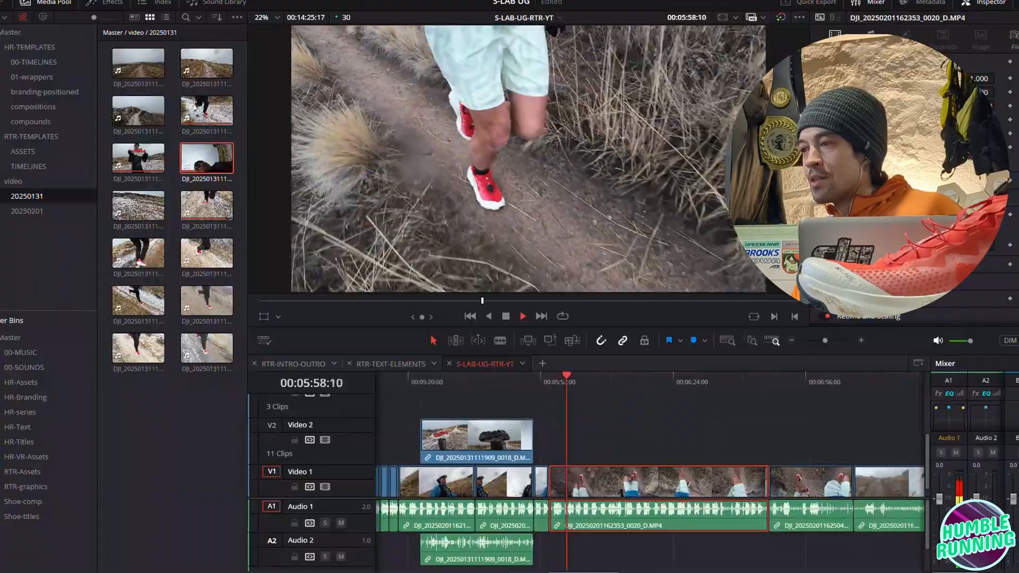
scroll(603, 531, right, 6)
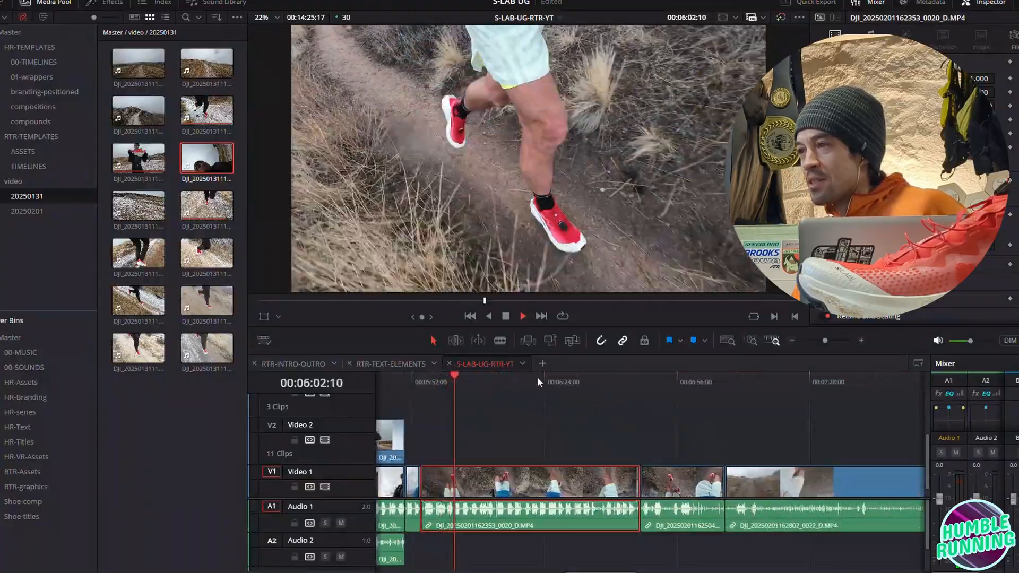
click(536, 377)
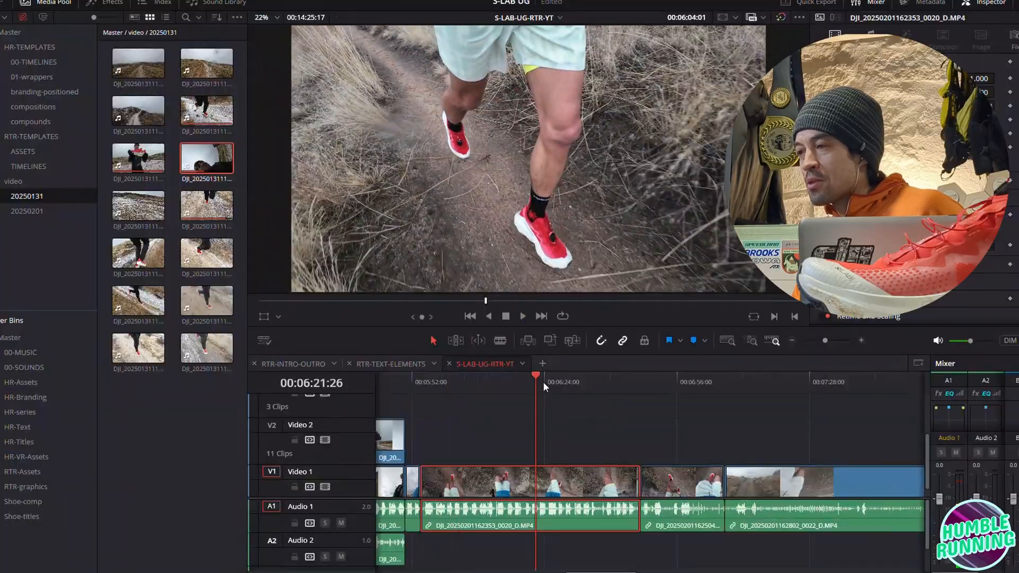
key(space)
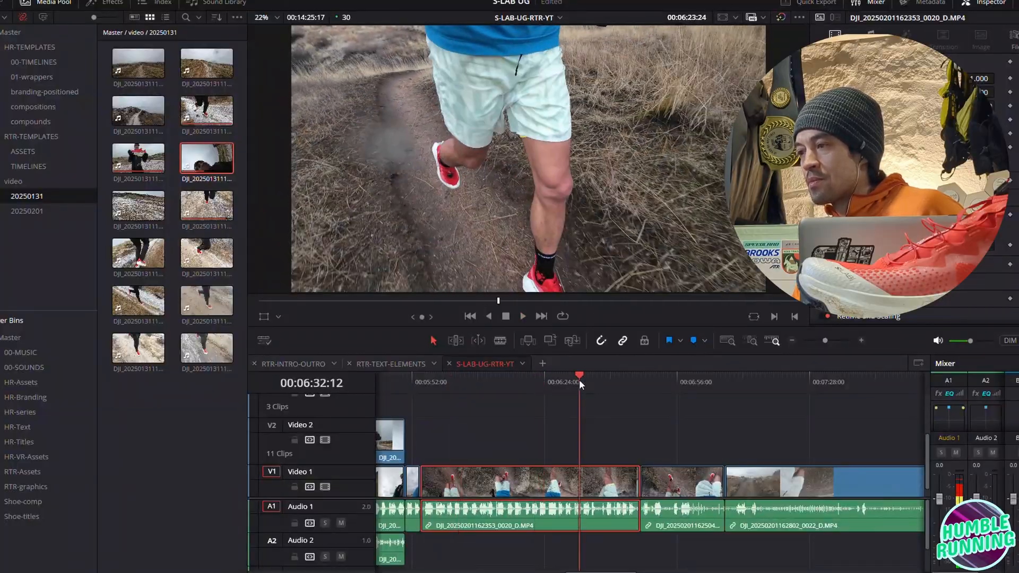
click(579, 380)
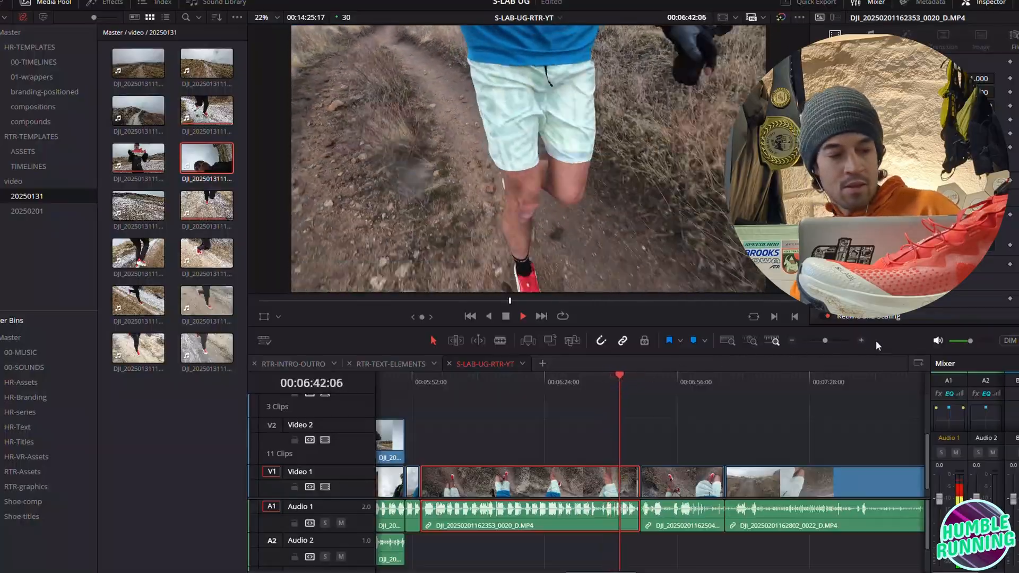
click(859, 339)
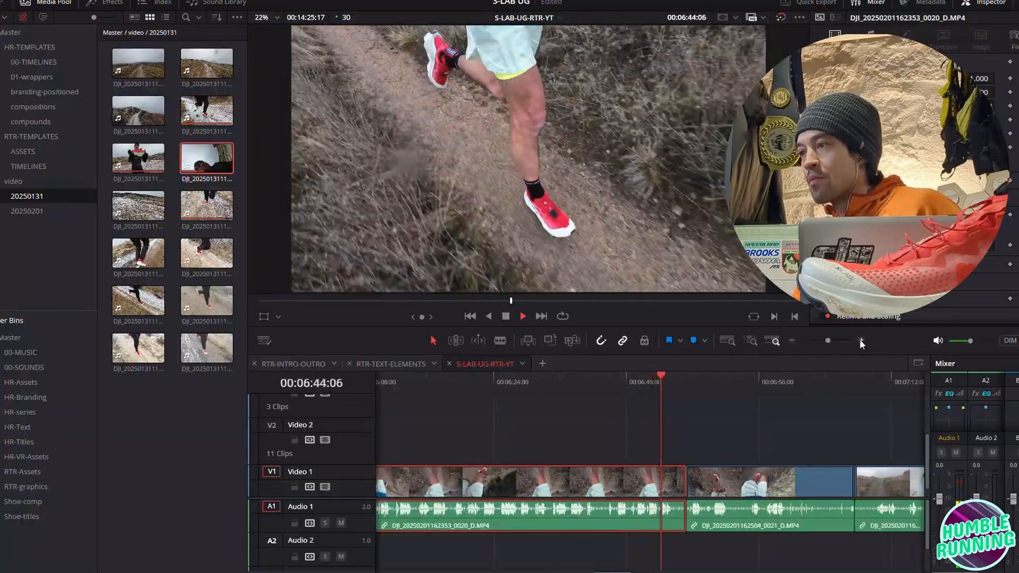
key(space)
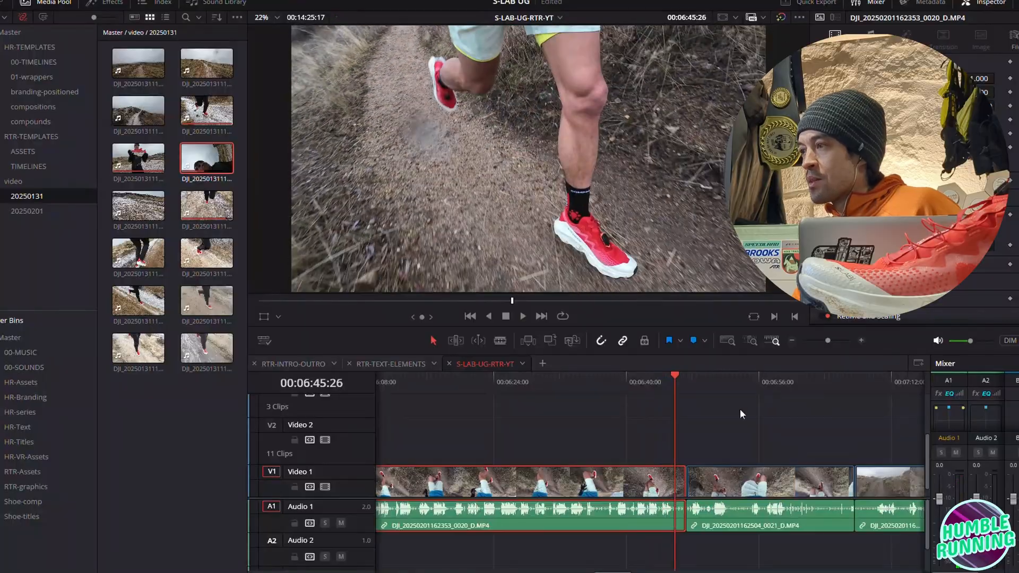
key(ctrl+shift+])
Play the 0021 clip, ripple-trim its end at 00:07:00:03, and trim about two seconds from the start of the 0022 clip
key(space)
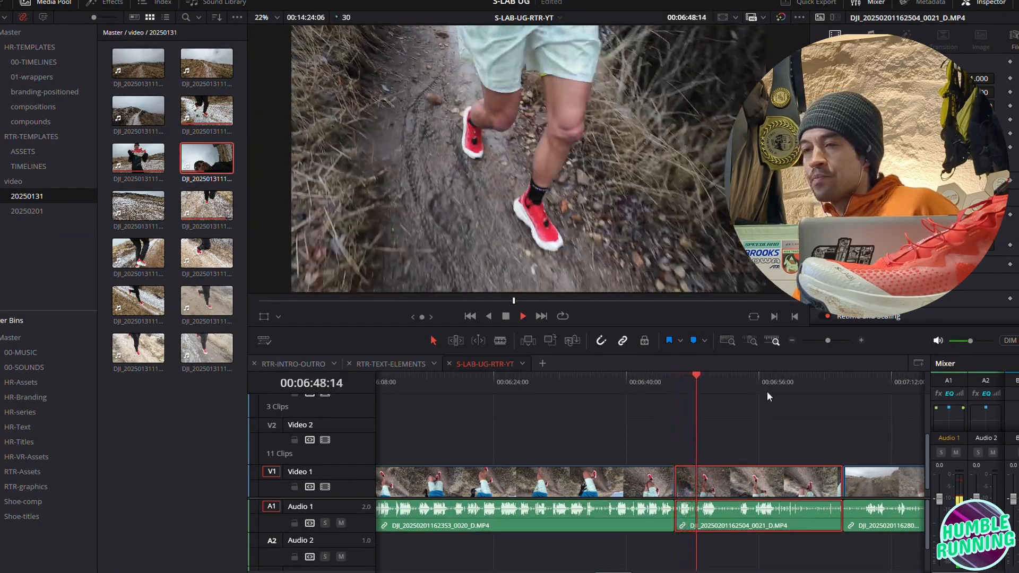
click(792, 340)
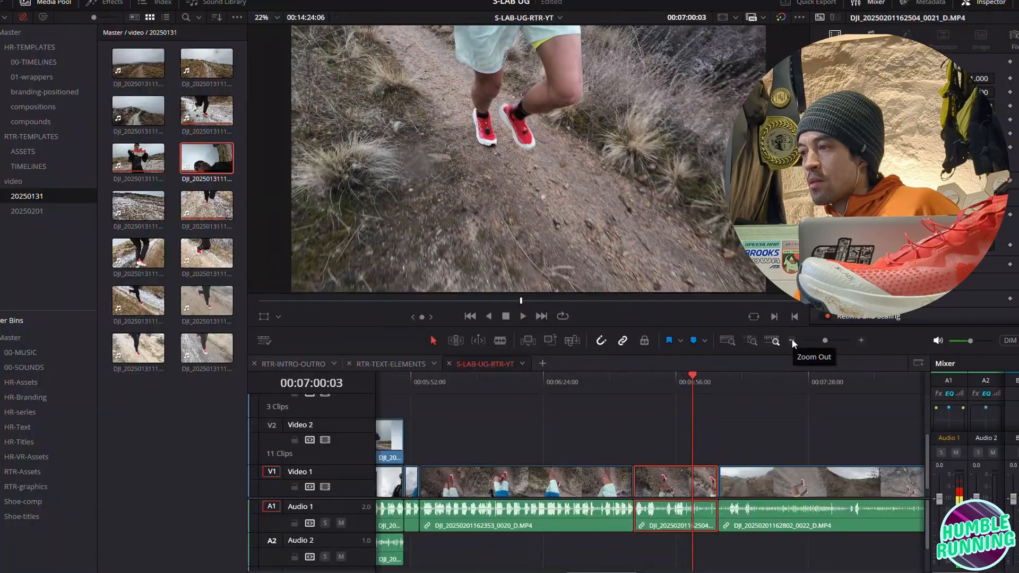
key(ctrl+shift+])
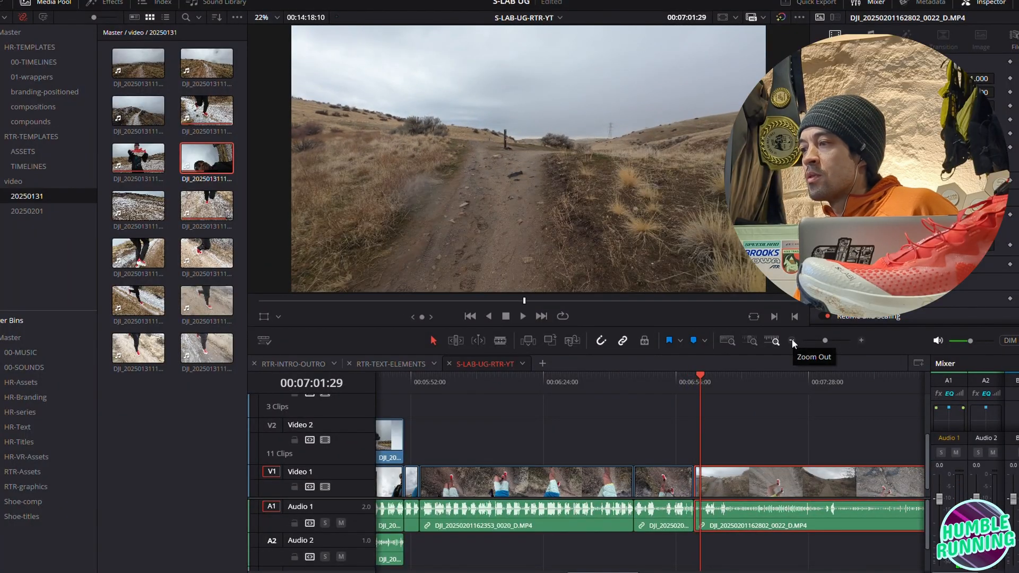
key(space)
key(ctrl+shift+[)
Play and scrub through the 0022 clip, splitting it near 00:07:07 and at 00:07:25:26
key(space)
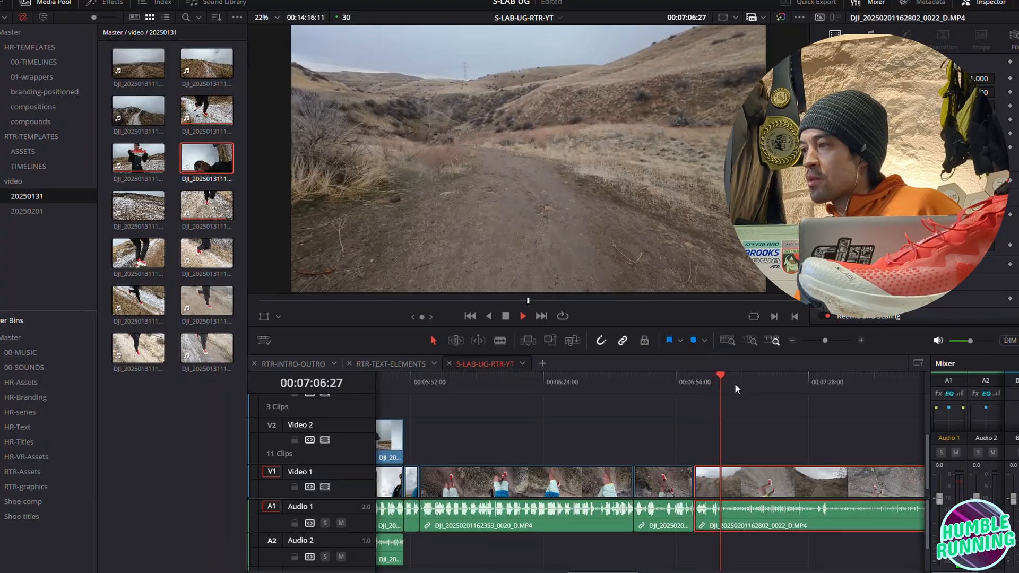
key(space)
drag(730, 374, 799, 398)
key(ctrl+b)
key(ctrl+b)
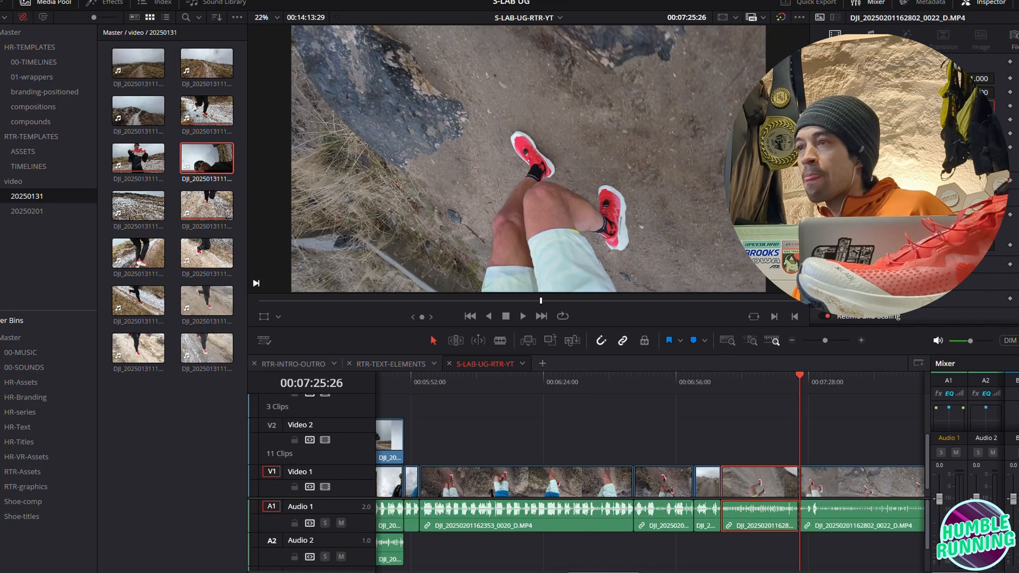
Play back the middle section of the 0022 clip and check the cut at its end
click(708, 384)
key(space)
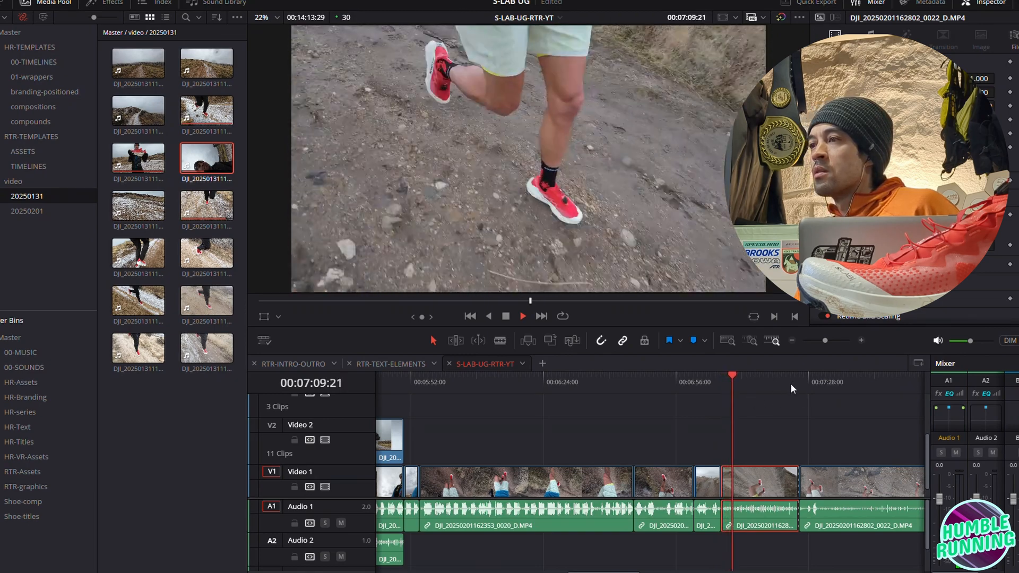
click(784, 381)
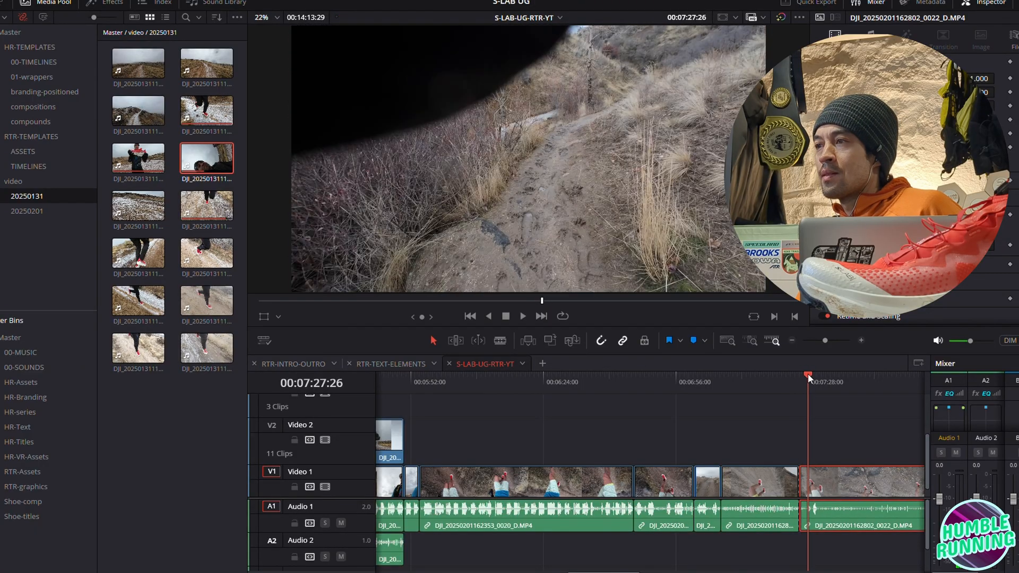
click(798, 380)
click(791, 380)
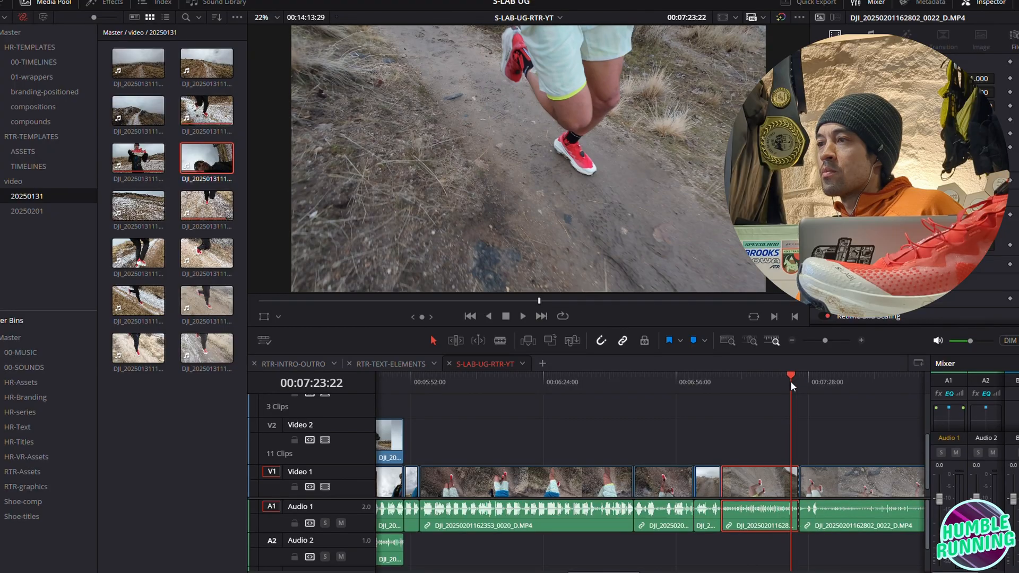
key(space)
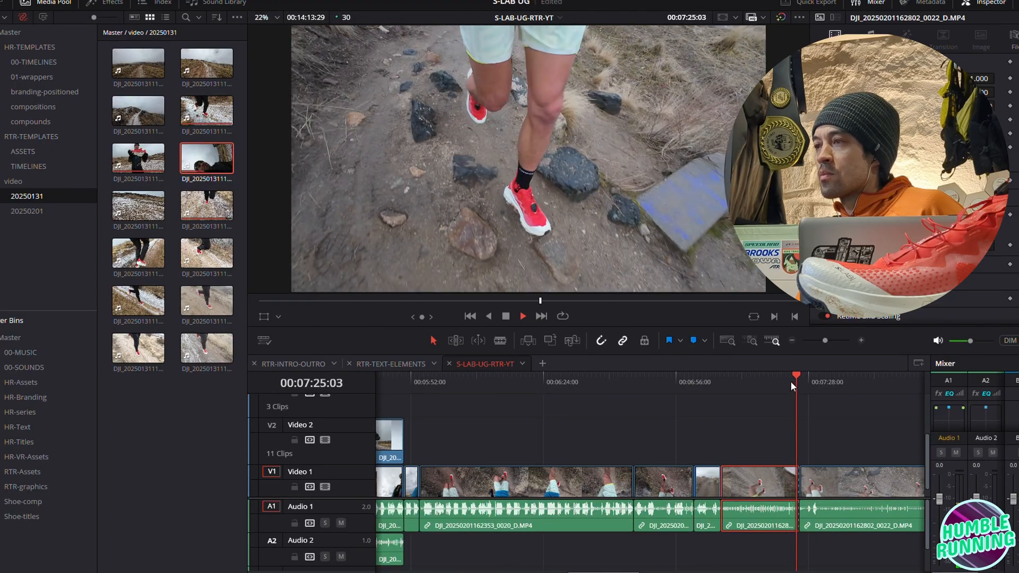
key(space)
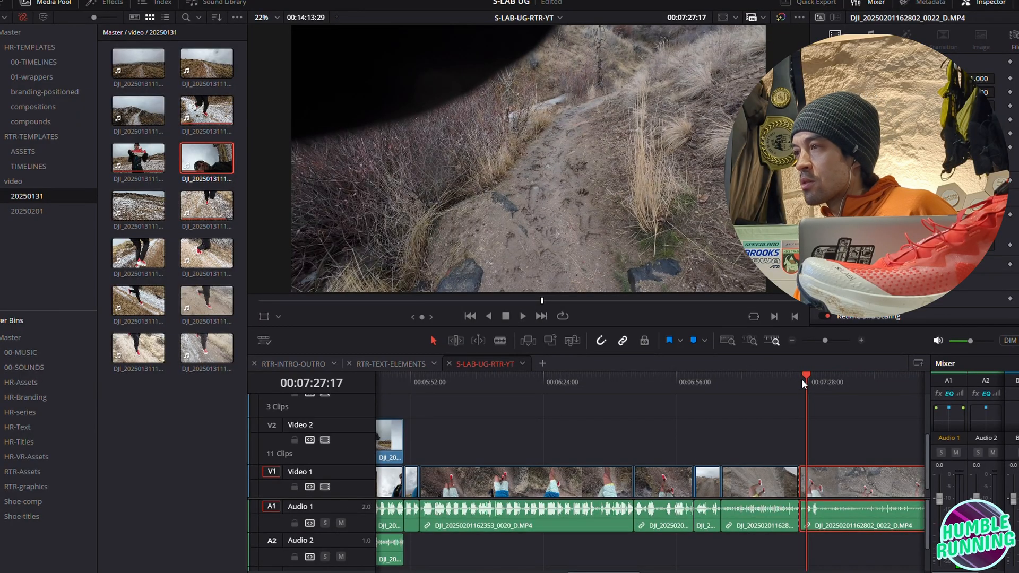
Play and step through the next part of the 0022 clip and split it at 00:07:33:00
key(space)
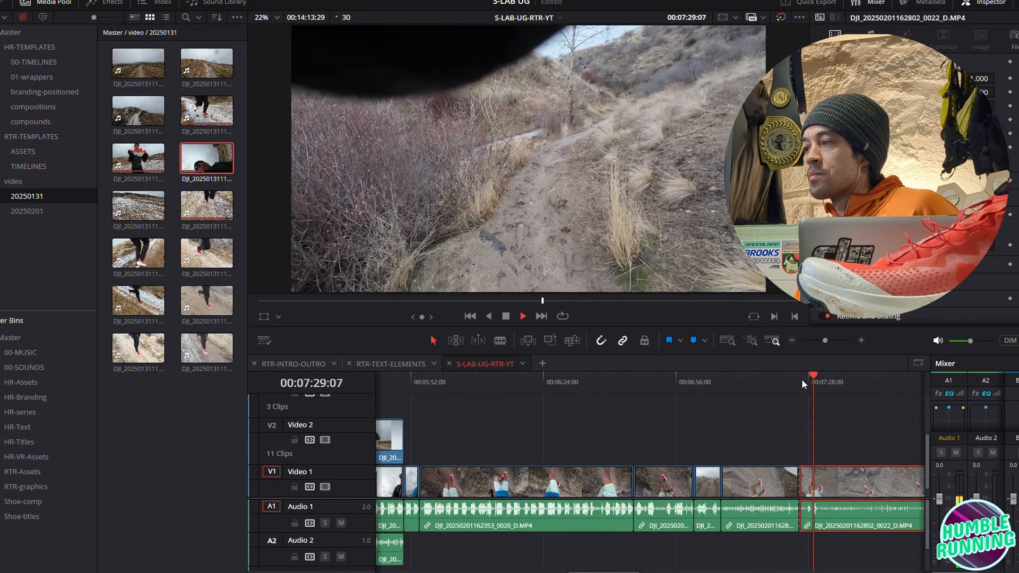
key(space)
key(Right)
key(Right)
key(Right)
key(Right)
key(Right)
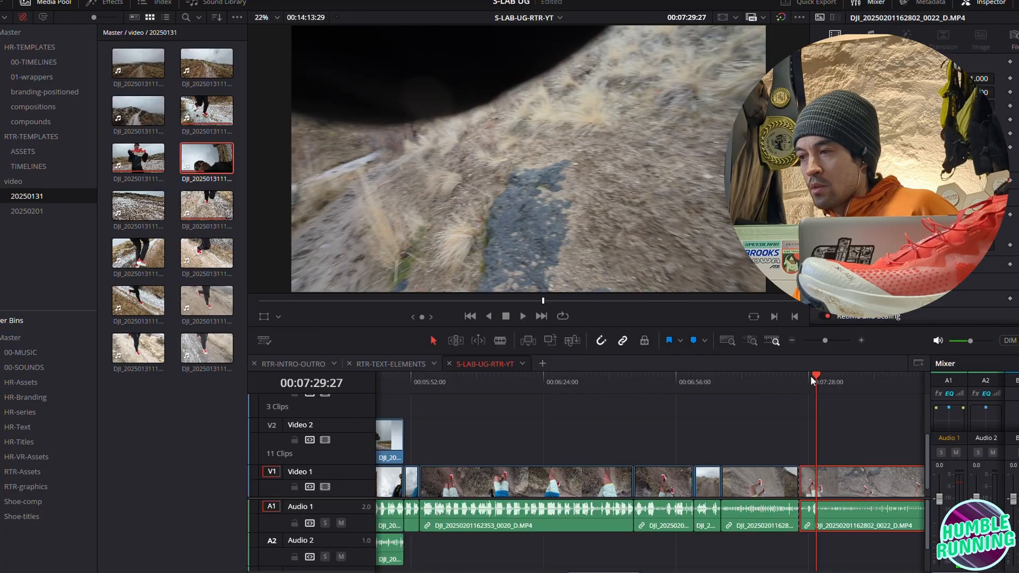
key(space)
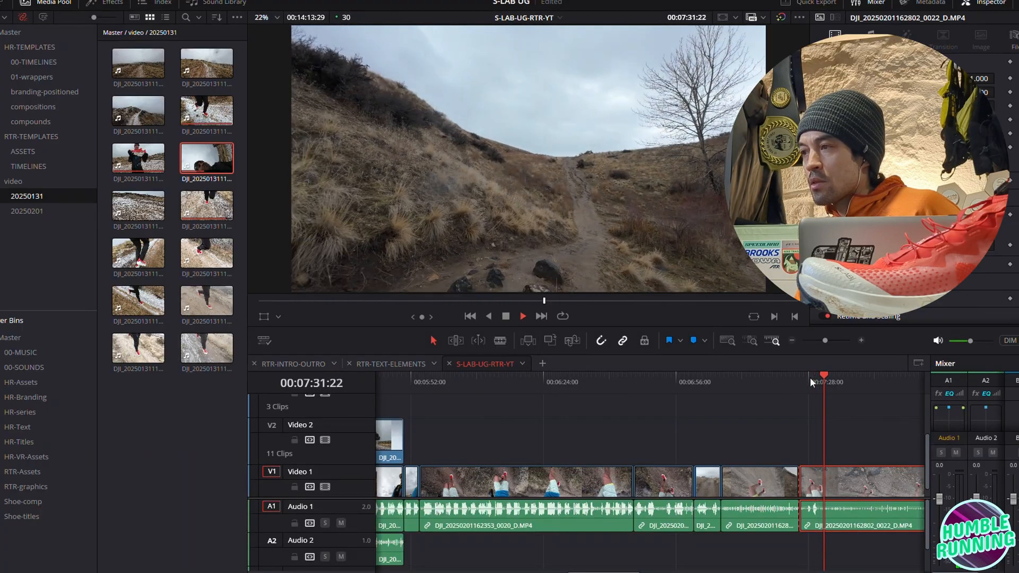
key(space)
key(ctrl+b)
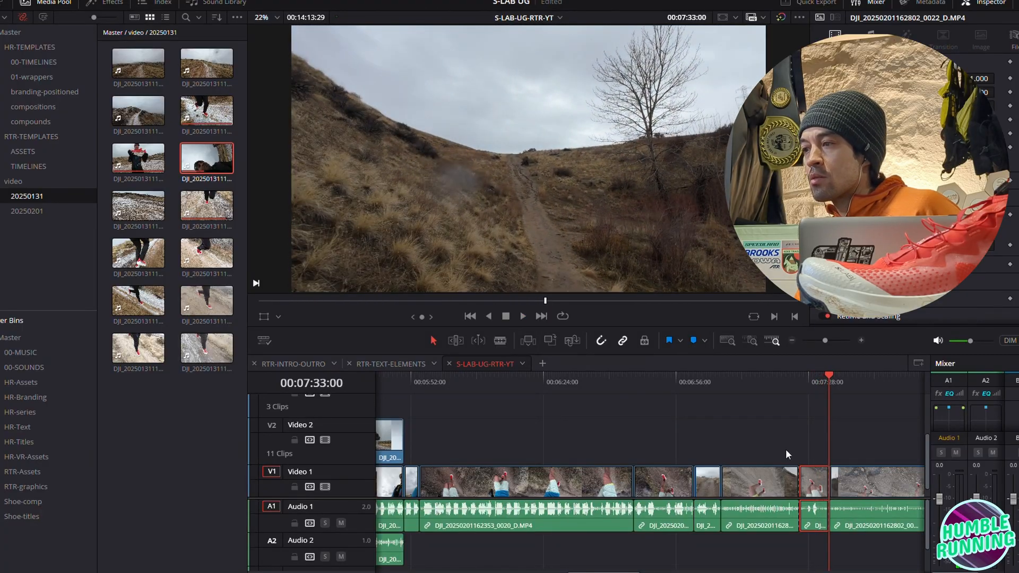
Scrub the last 0022 piece to 00:07:46:04 and ripple-trim its start to that frame
drag(583, 566, 617, 567)
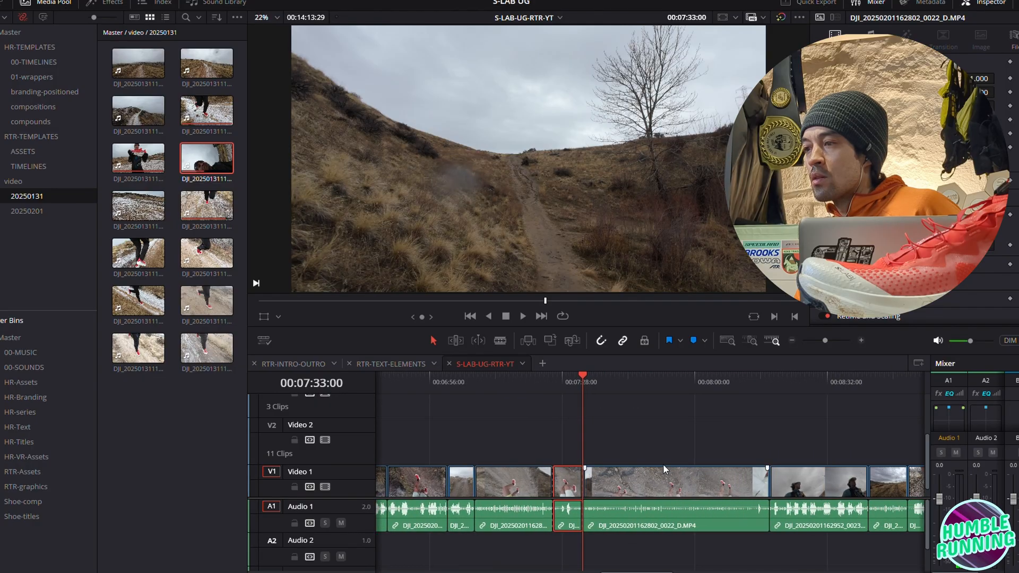
drag(653, 378, 636, 399)
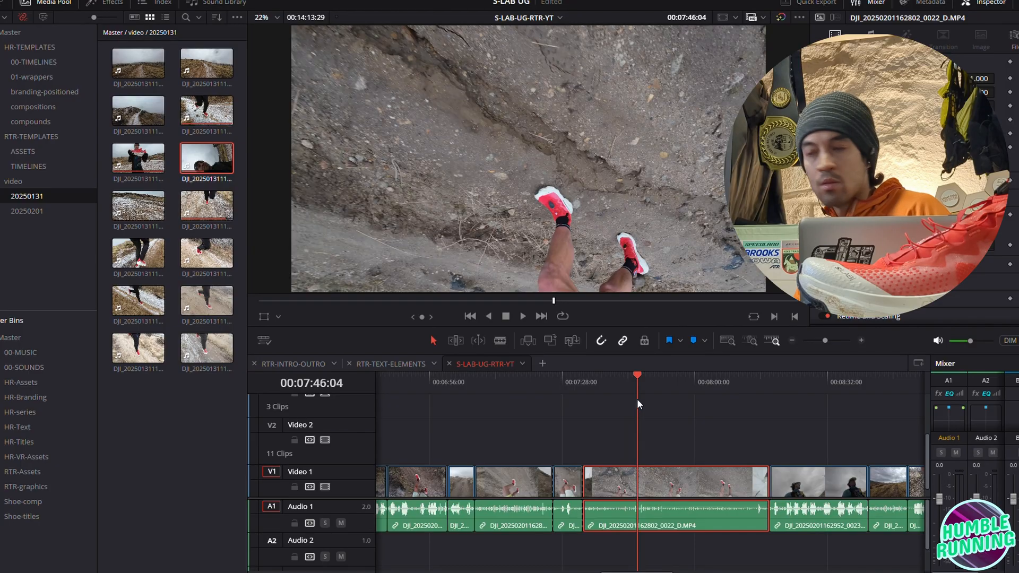
key(ctrl+shift+bracketleft)
Scrub through the last 0022 piece, split it at 00:07:41:10, and delete the remainder along with the gap it leaves
click(633, 377)
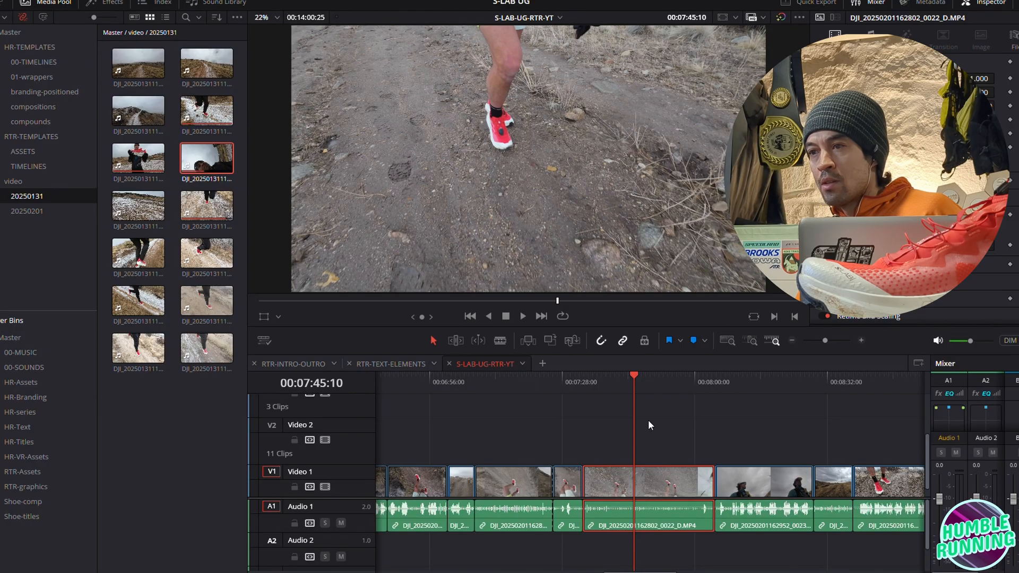
drag(635, 377, 685, 386)
drag(697, 384, 610, 390)
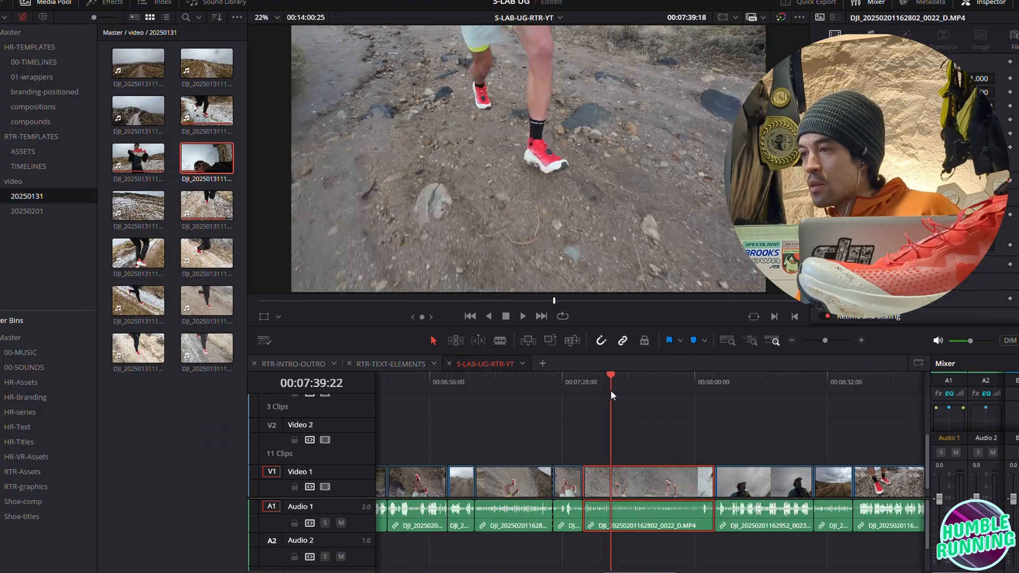
key(space)
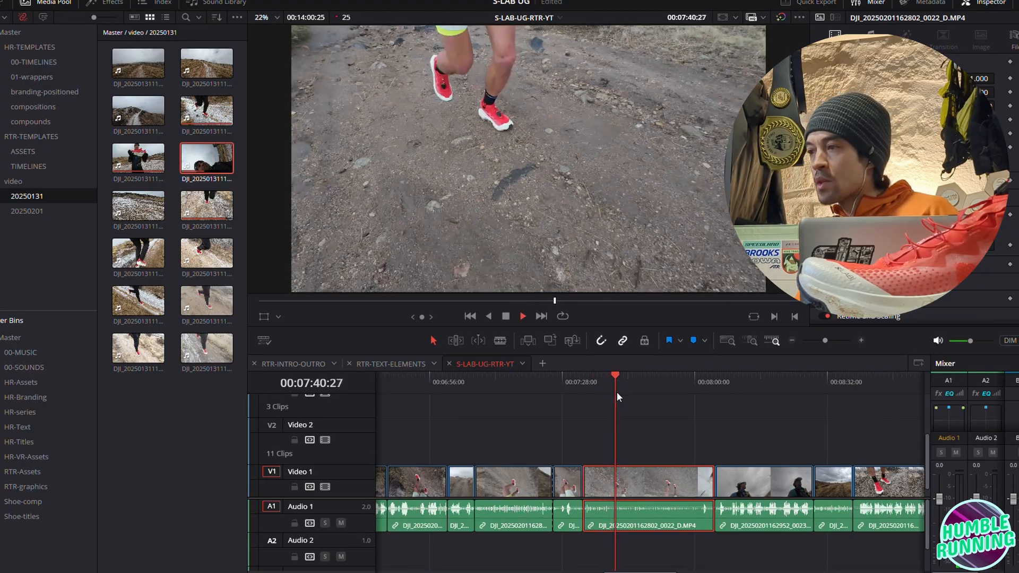
key(space)
key(ctrl+b)
click(674, 476)
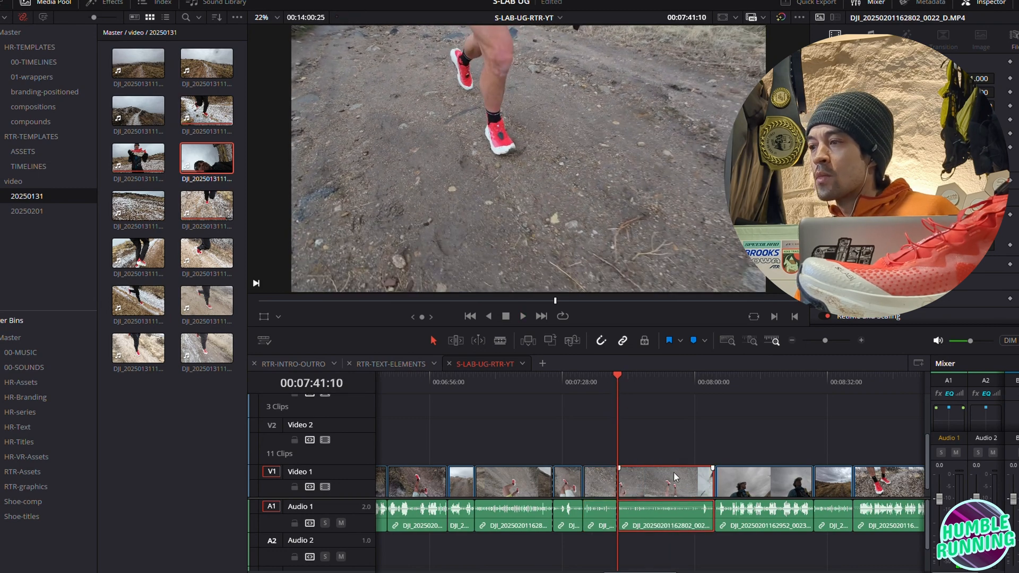
key(BackSpace)
click(664, 482)
key(BackSpace)
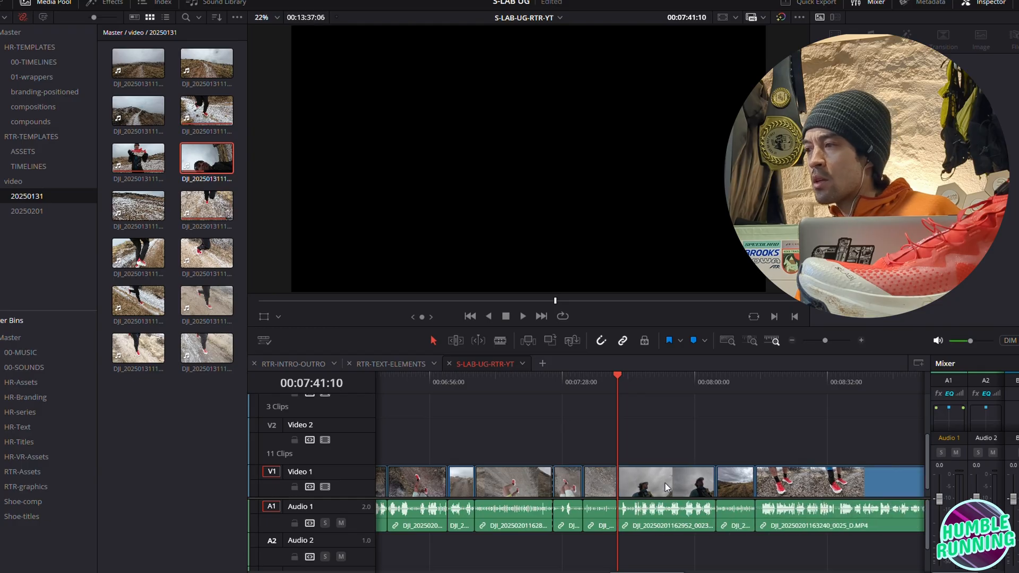
Play through the 0023 clip, split it near 00:07:54, and play past the cut to check the rest
key(space)
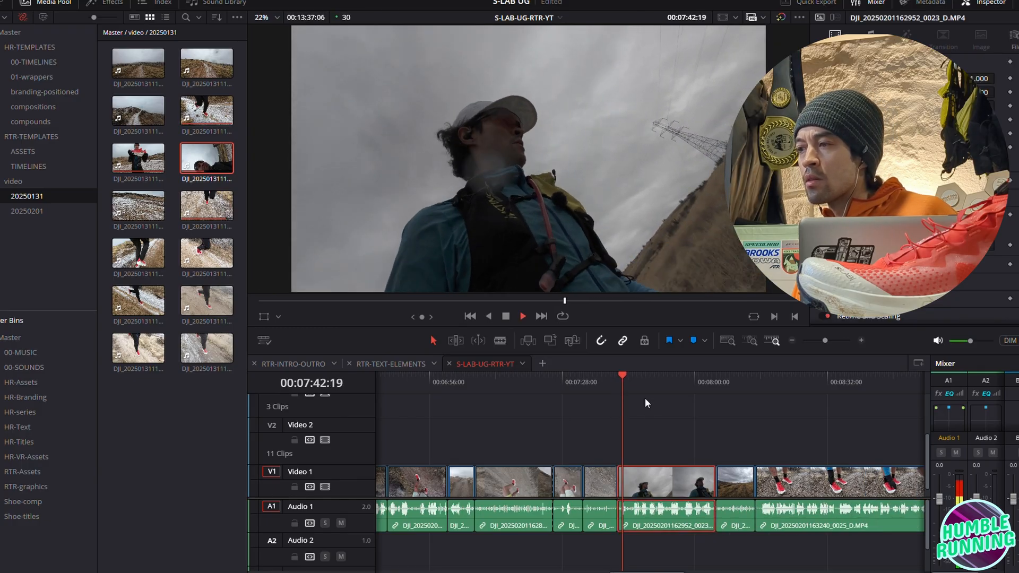
key(space)
key(space)
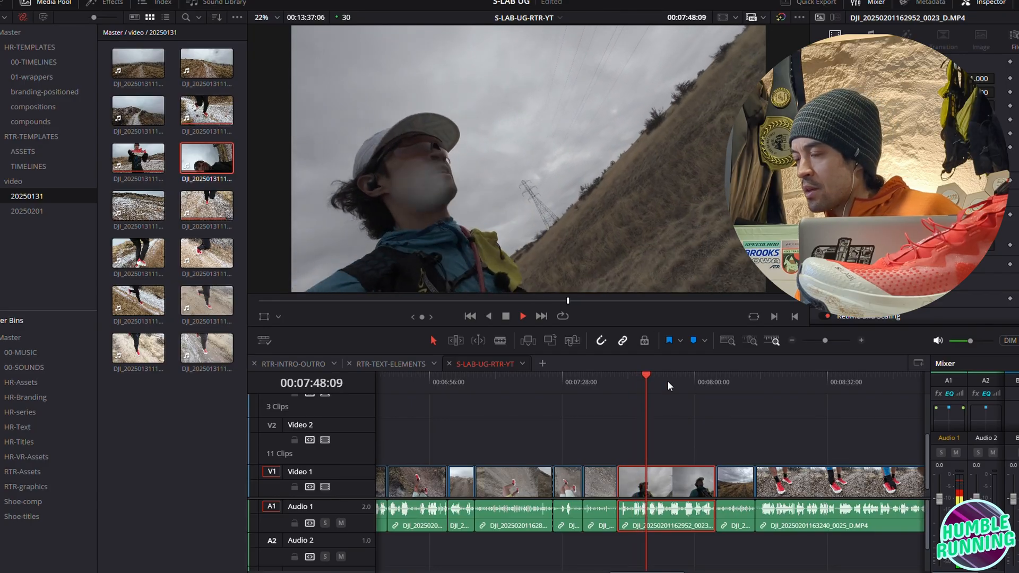
key(space)
drag(658, 375, 667, 377)
key(ctrl+b)
key(space)
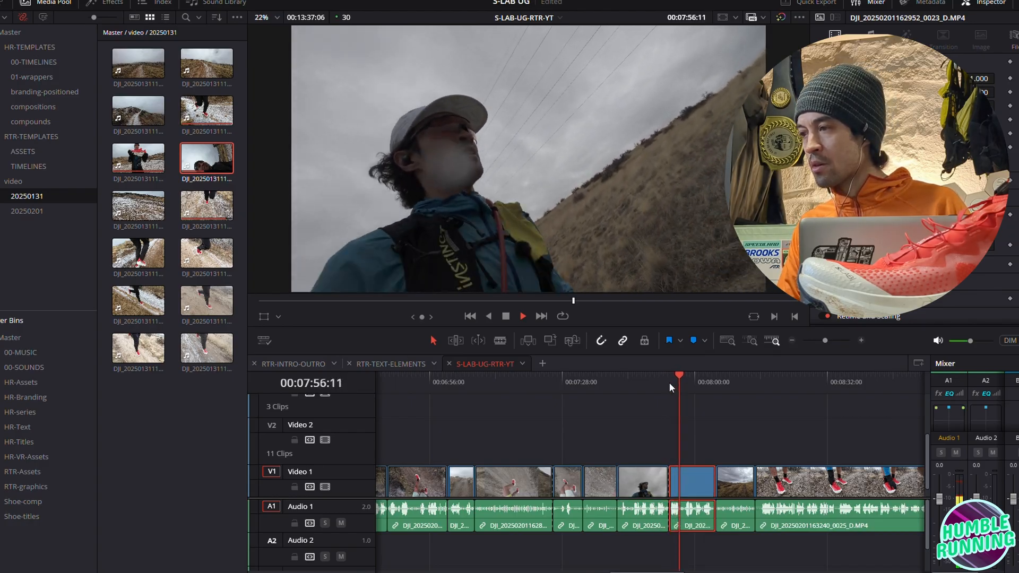
click(642, 378)
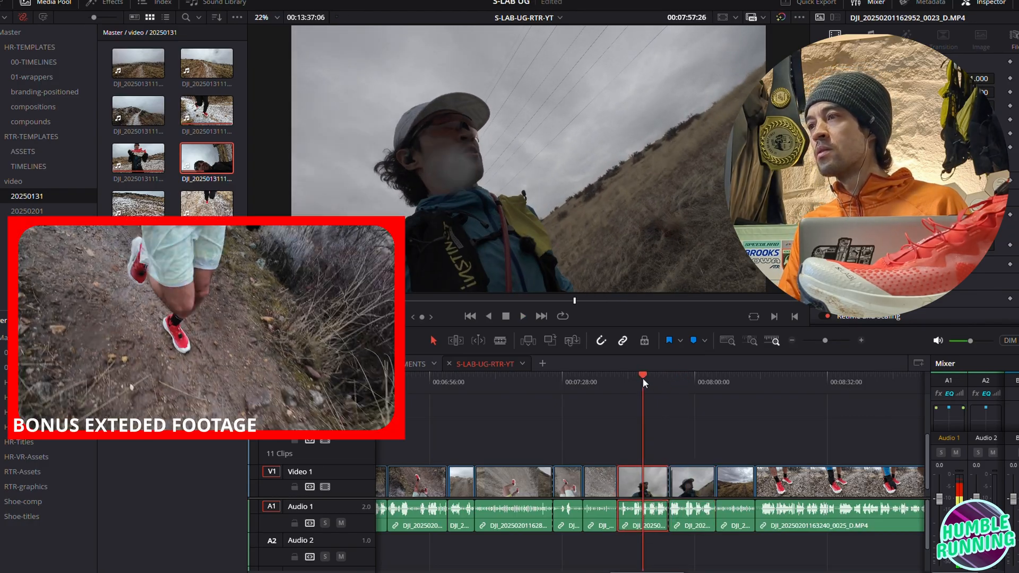
Ripple-delete both pieces of the 0023 clip so the 0024 clip follows the 0022 footage
key(Up)
key(BackSpace)
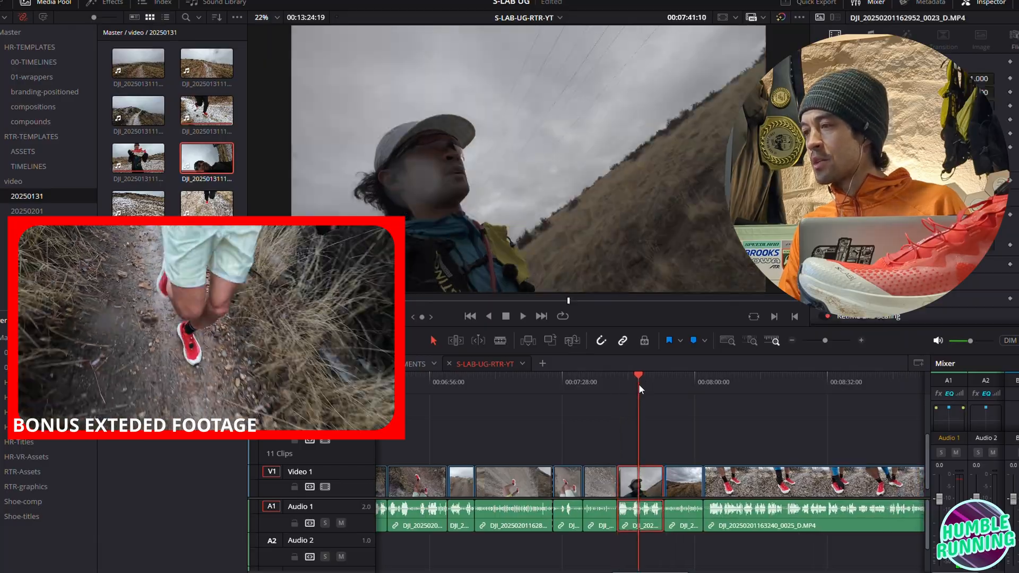
key(BackSpace)
Play into the 0024 clip and ripple-trim its end to 00:07:44:03
click(602, 380)
key(space)
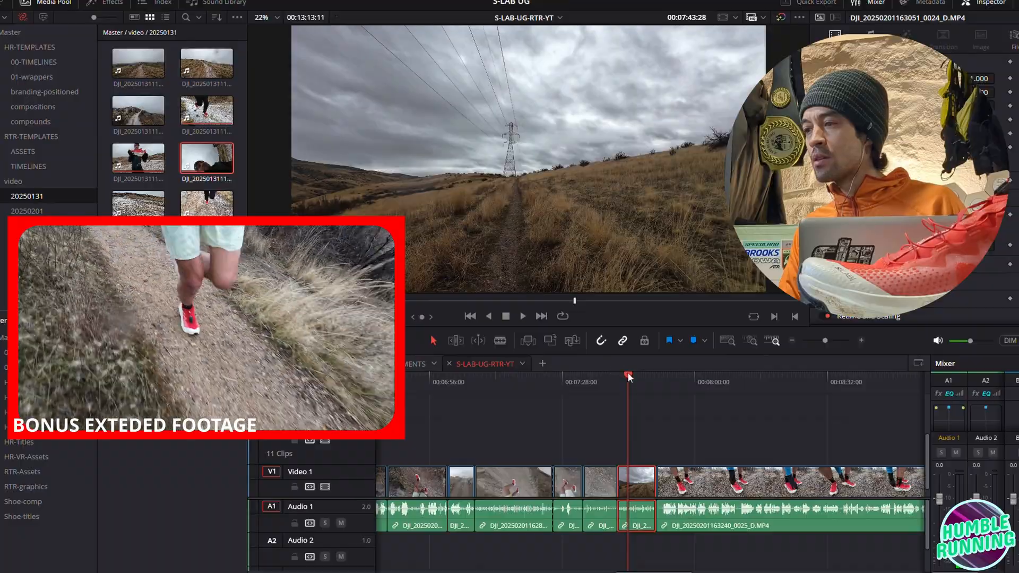
drag(627, 371, 620, 375)
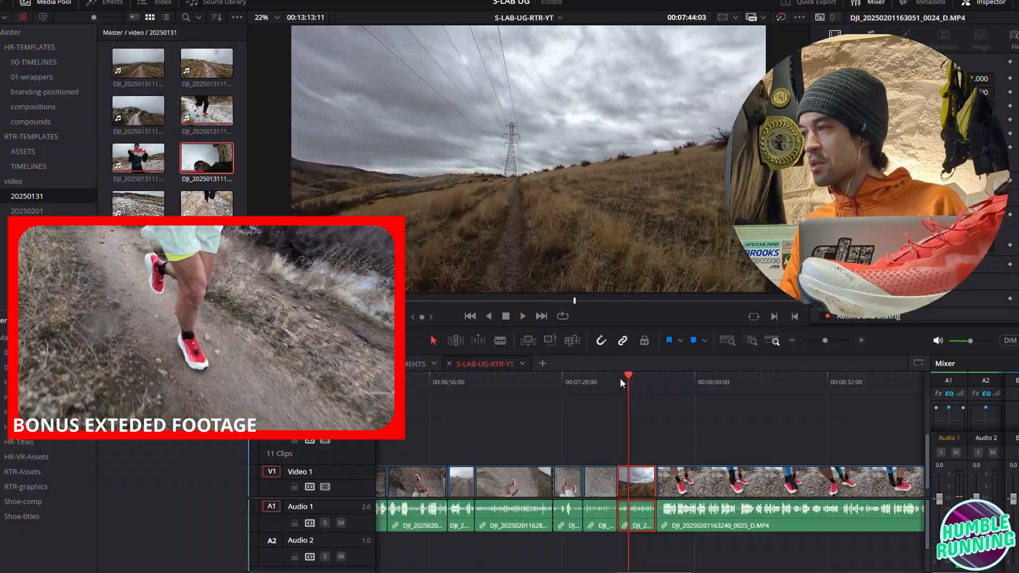
key(ctrl+shift+])
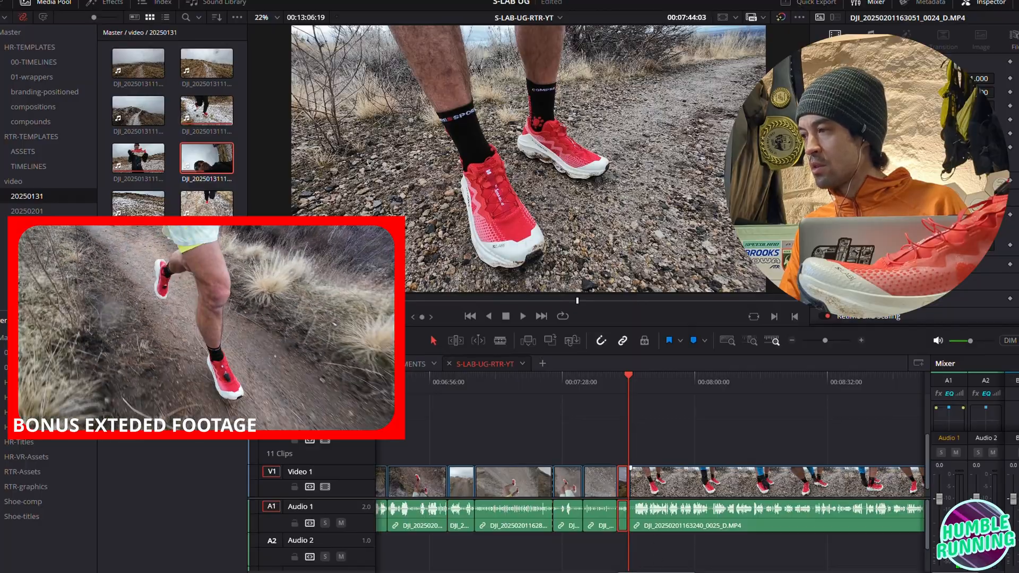
Look over the whole timeline to its end, check inside the 0025 clip, and go back to that clip's start
scroll(650, 478, right, 3)
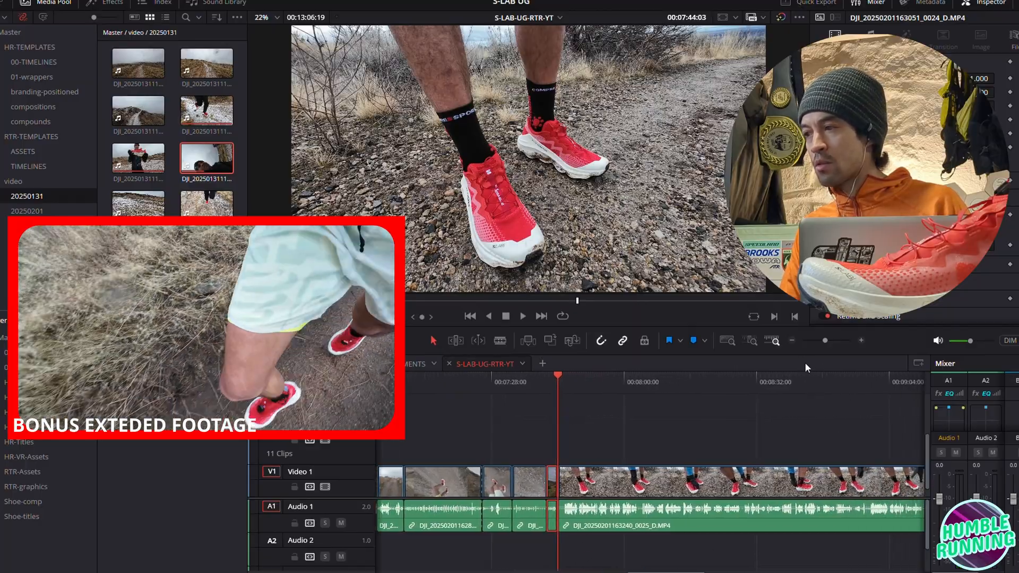
click(794, 340)
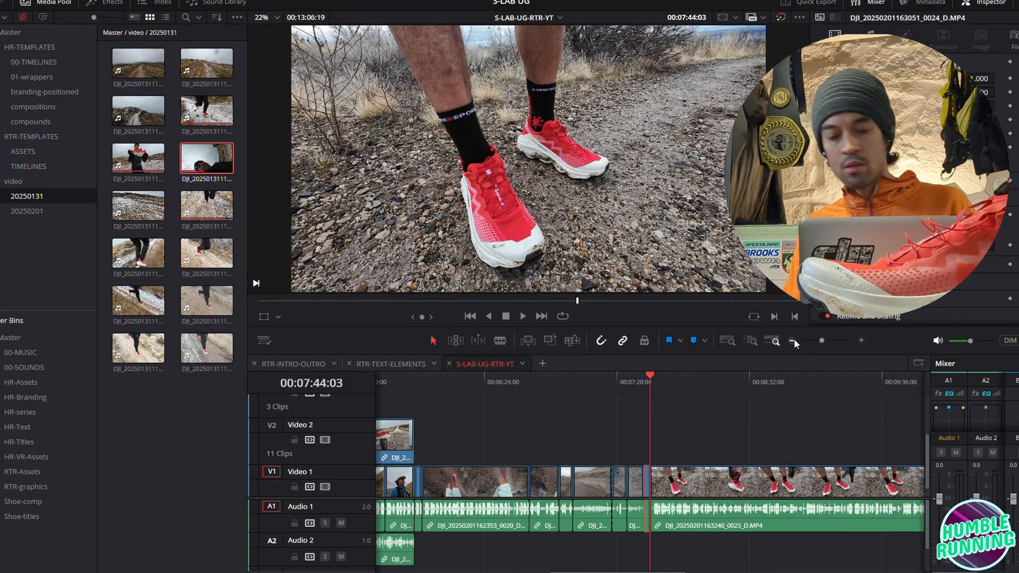
click(794, 340)
click(794, 340)
click(779, 383)
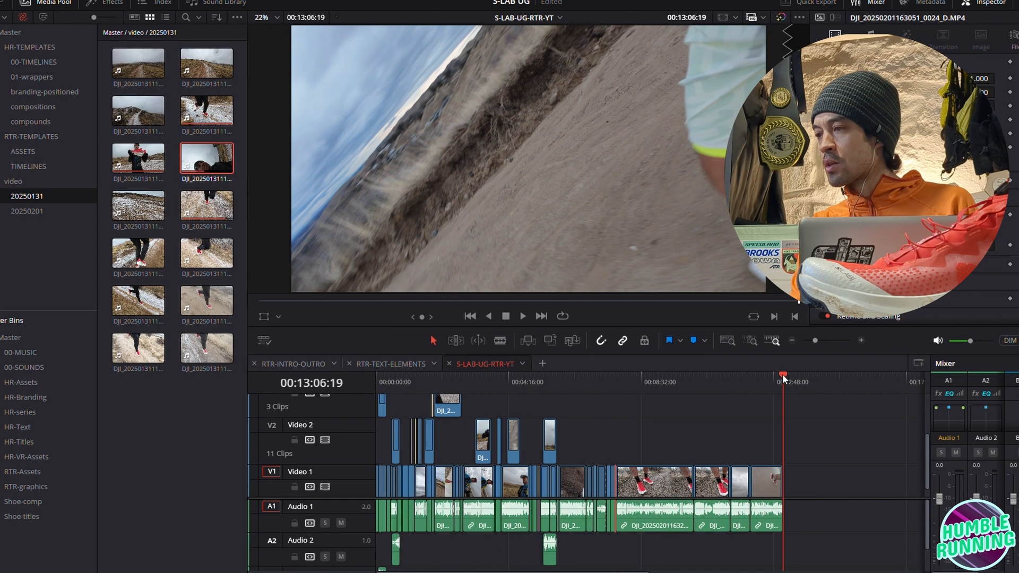
drag(783, 378, 660, 391)
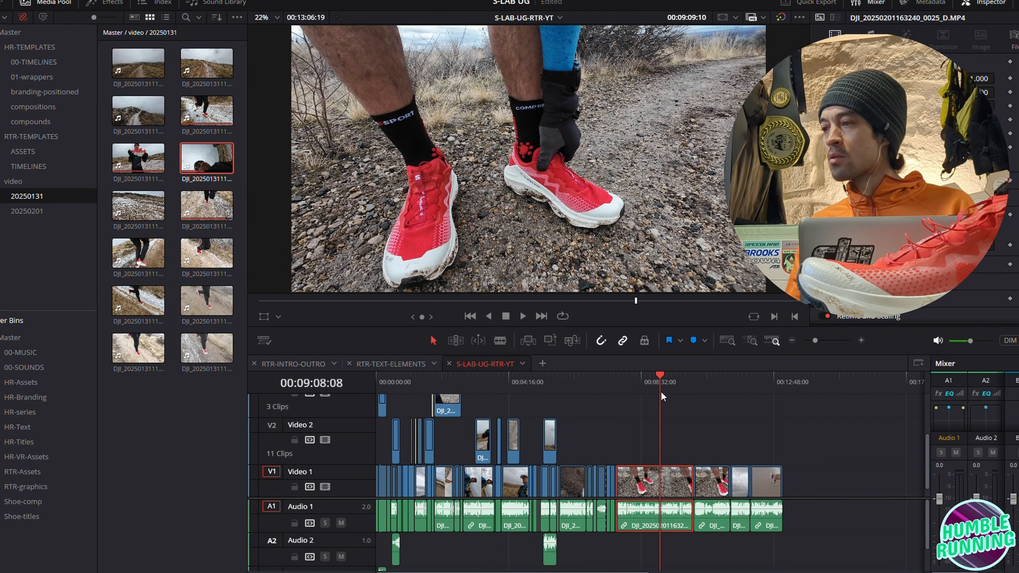
key(Up)
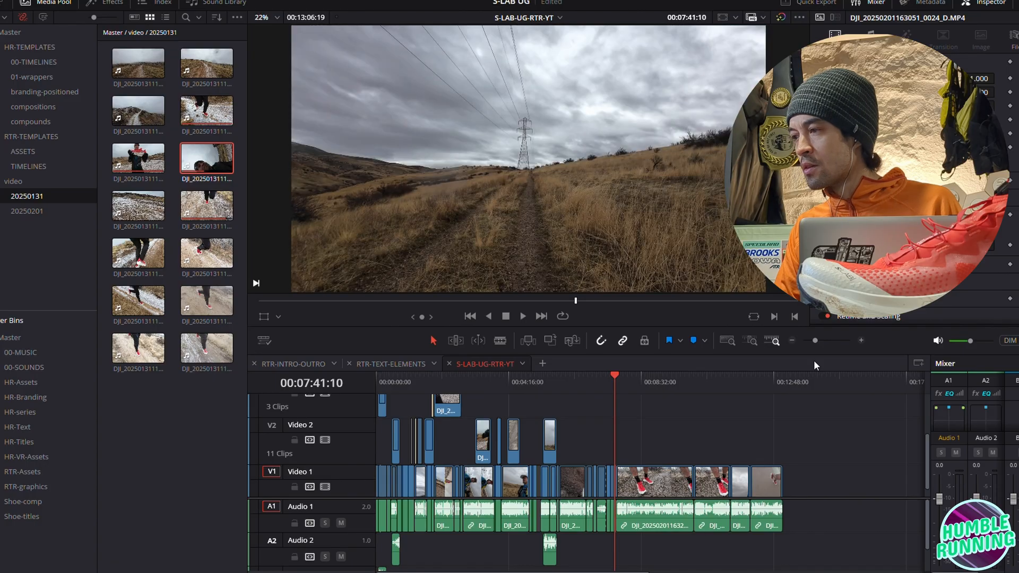
key(Down)
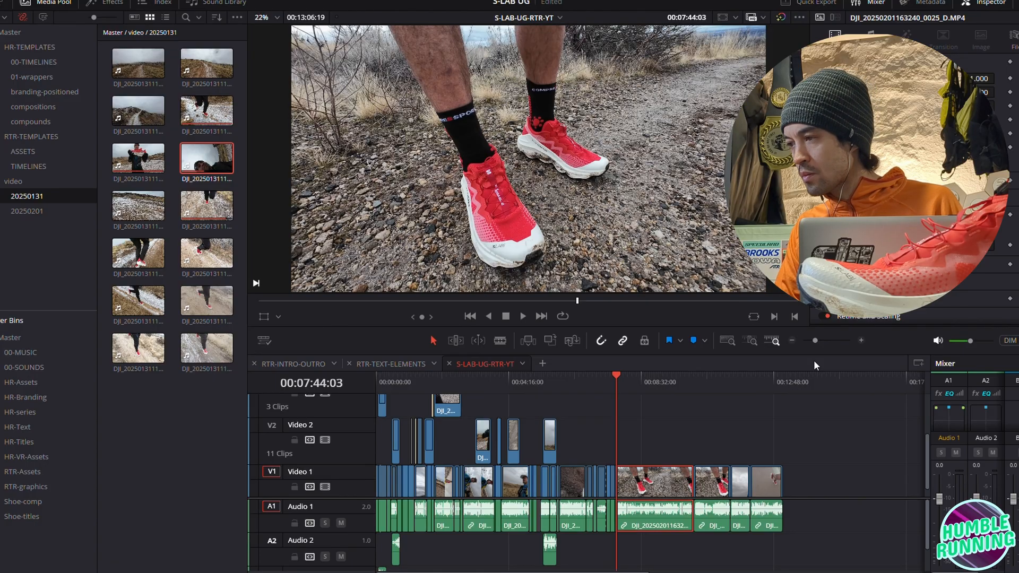
Scrub the opening of the 0025 clip to 00:07:45:16, ripple-trim its start to that frame, and return to the cut
click(861, 340)
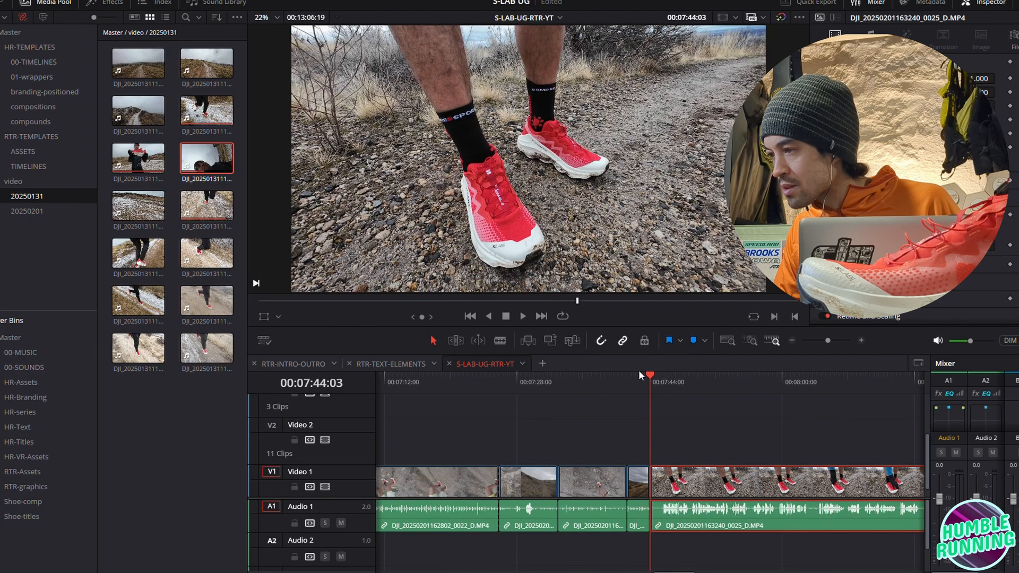
click(662, 374)
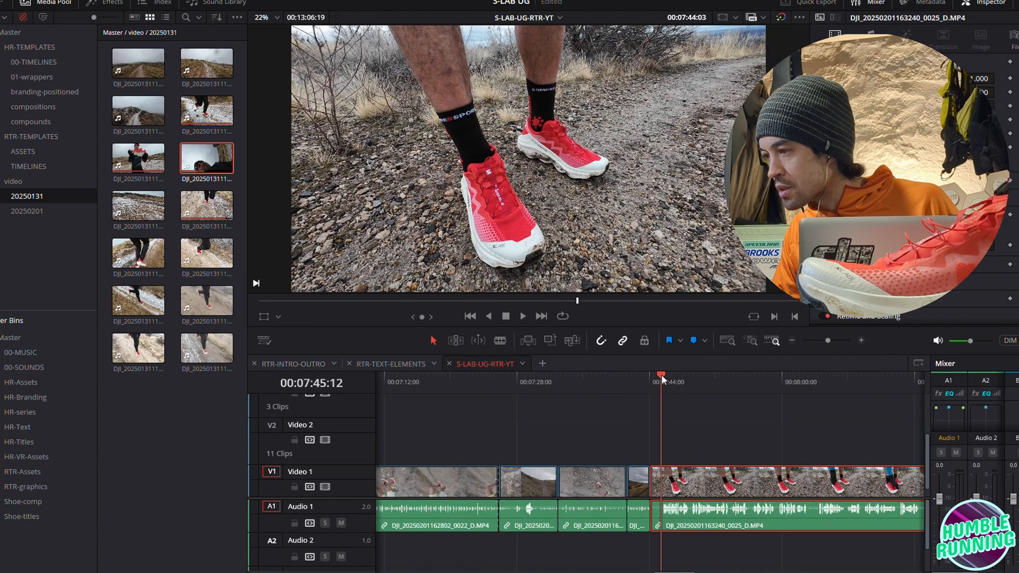
click(861, 340)
drag(645, 378, 651, 378)
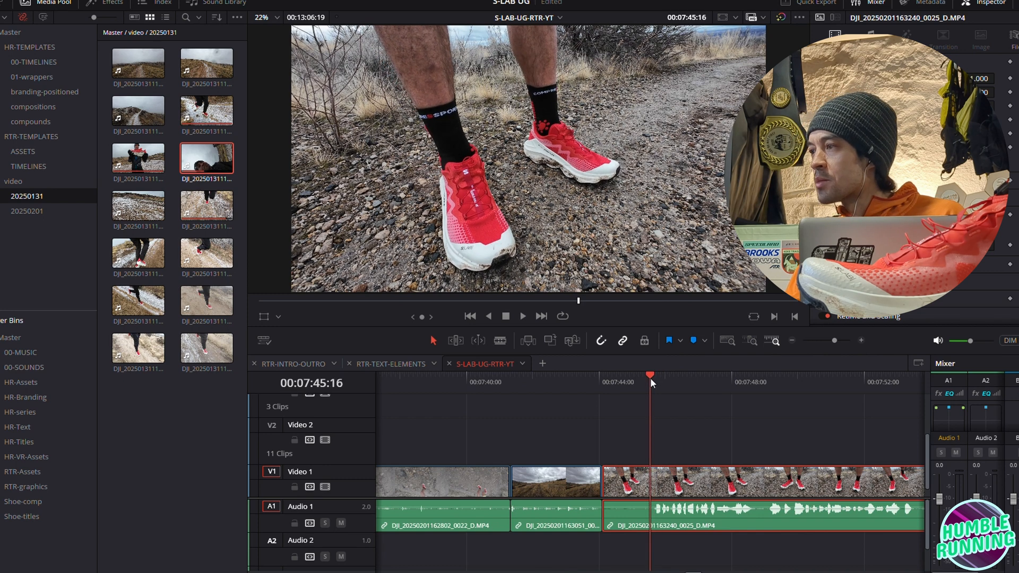
key(Up)
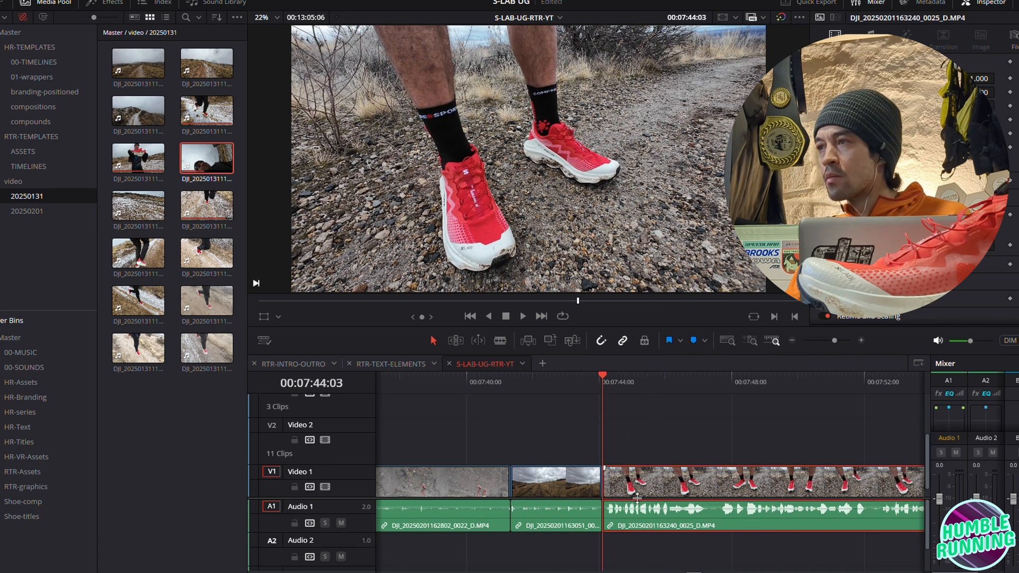
Play the 0025 clip from its start to 00:07:51:09 to find where the shoe weight is mentioned
scroll(810, 412, left, 4)
scroll(810, 413, right, 8)
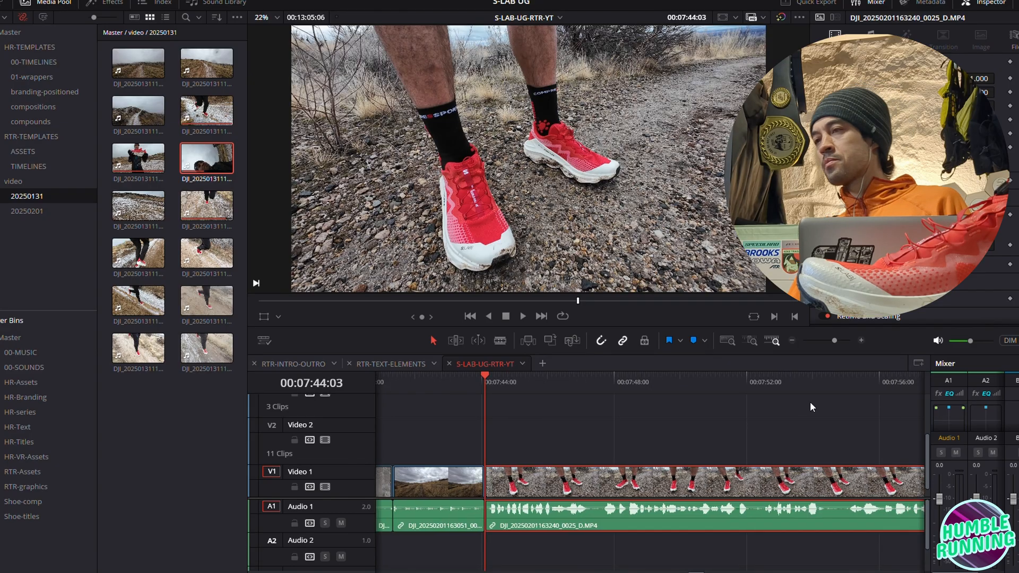
key(space)
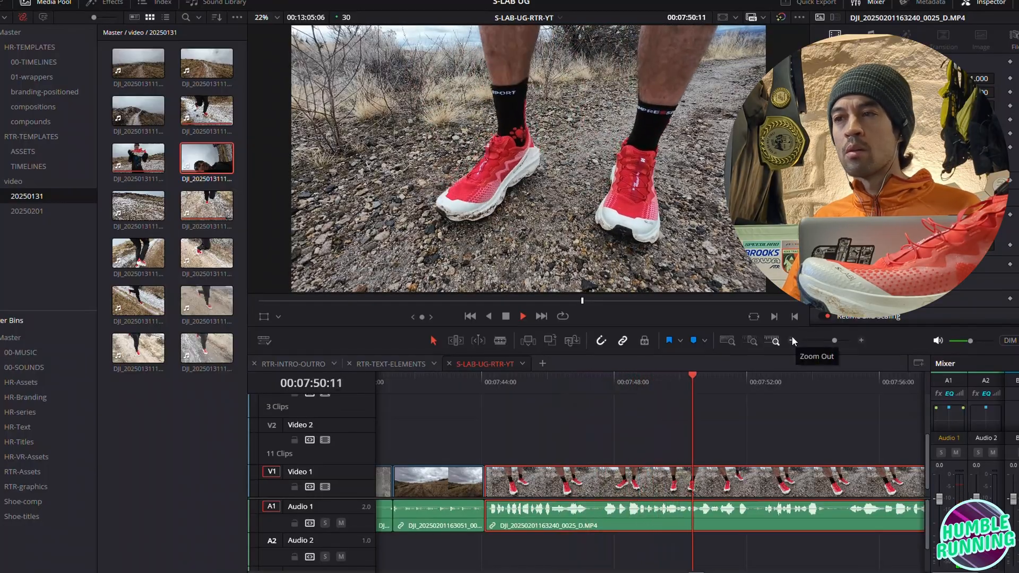
key(space)
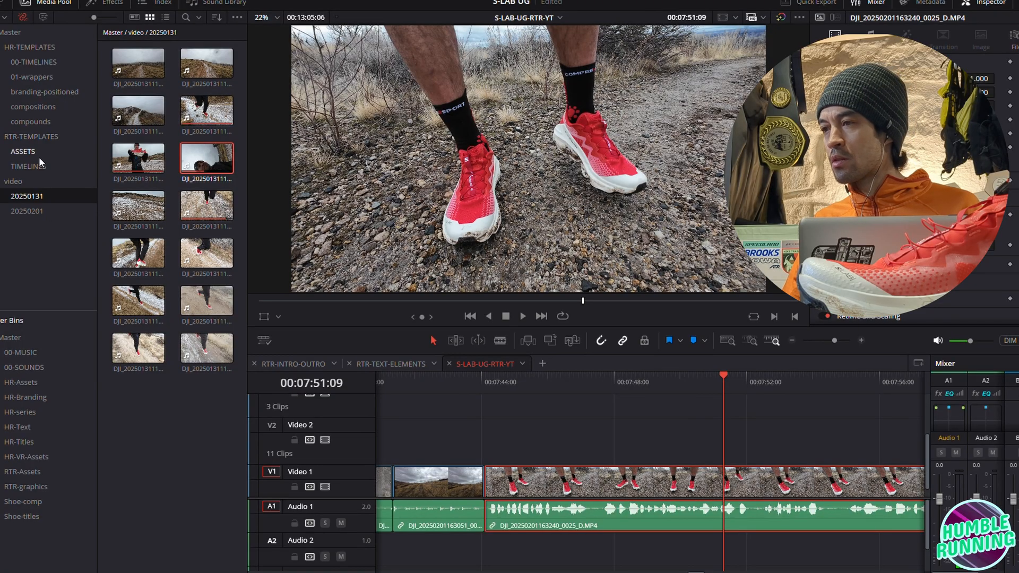
Look through the lower thirds in the RTR-TEXT-ELEMENTS timeline and copy the "Sample: 11.5 oz / 326g (US 10.0)" title
click(19, 151)
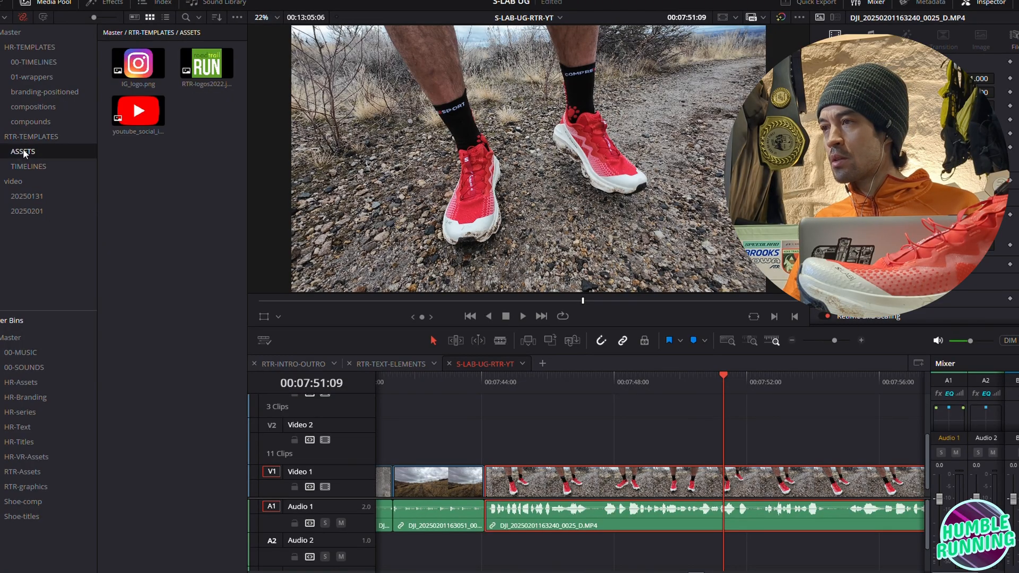
click(24, 166)
click(408, 364)
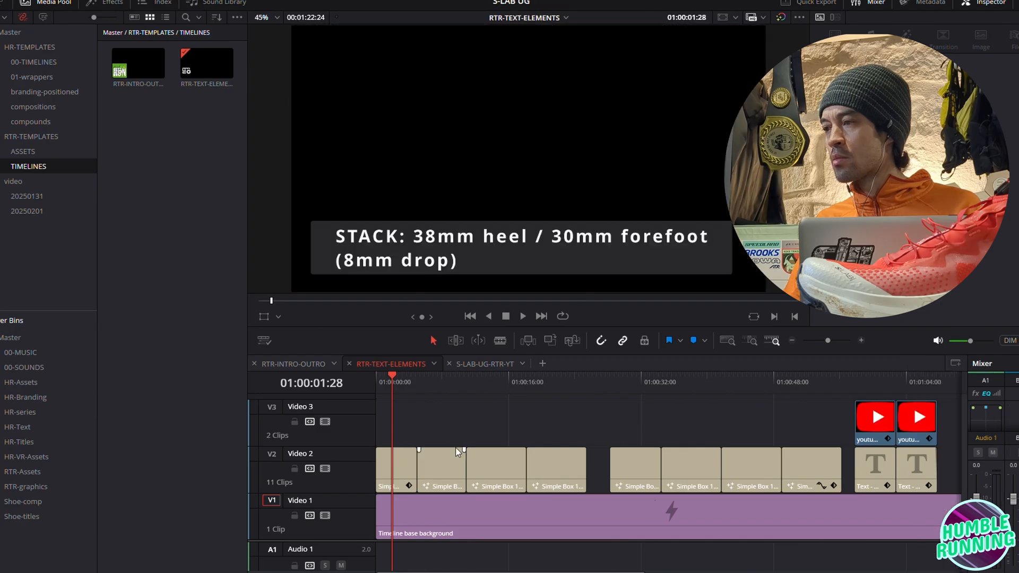
drag(437, 383, 482, 383)
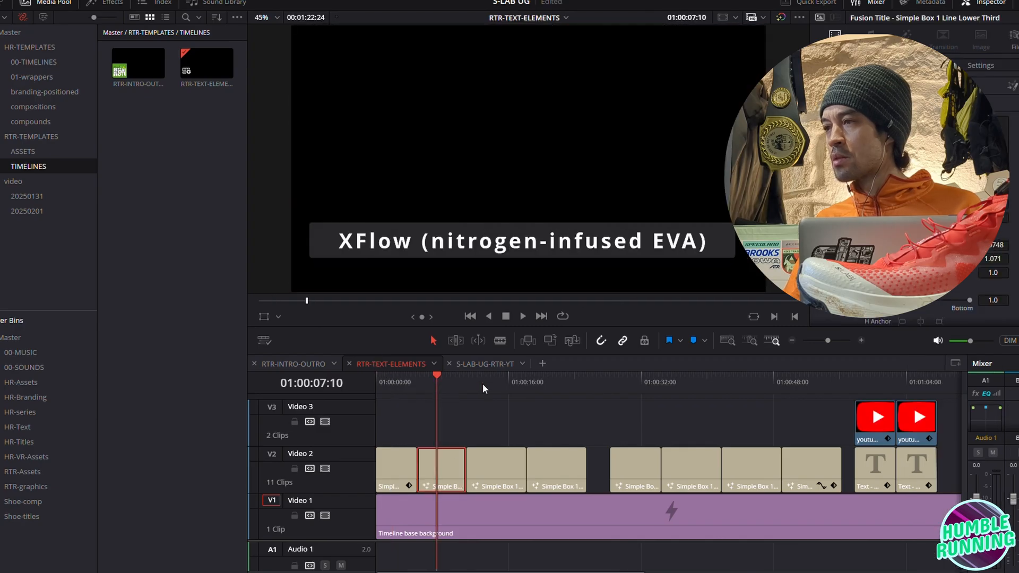
click(553, 385)
click(624, 391)
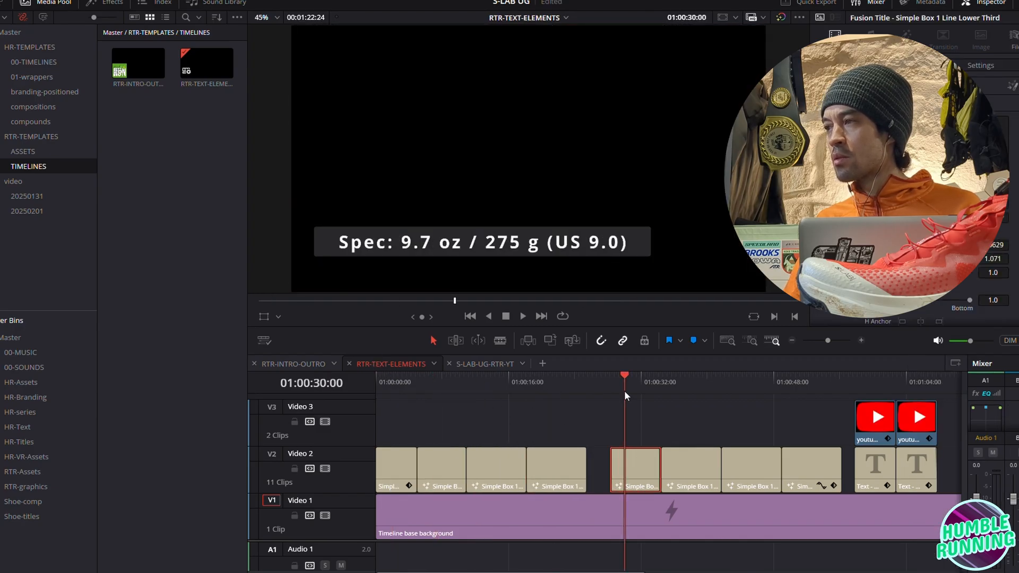
click(678, 386)
click(630, 383)
click(674, 385)
right_click(684, 464)
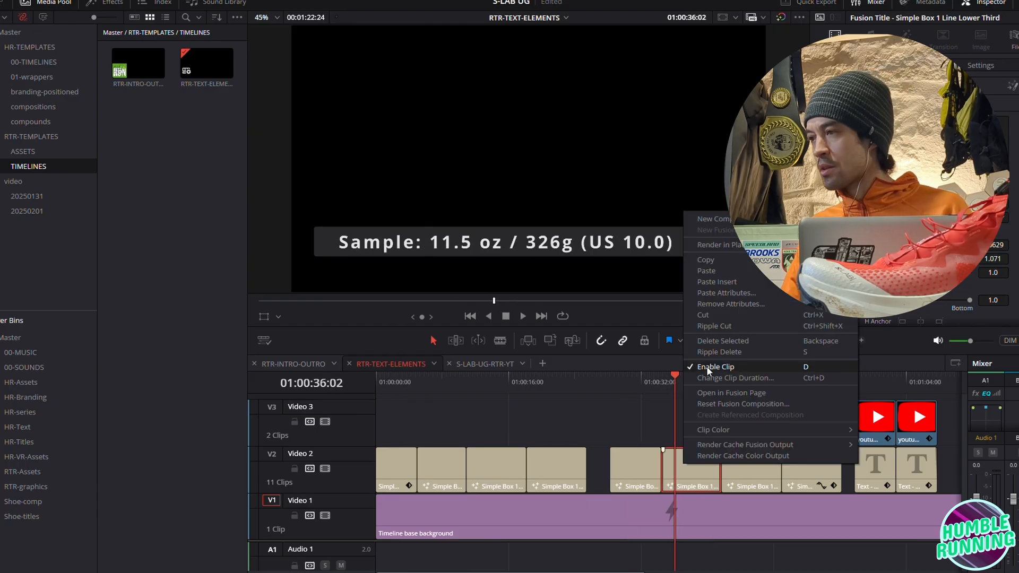
click(702, 260)
Paste the copied lower third above the 0025 clip in the S-LAB-UG-RTR-YT timeline, starting at about 00:07:50:20
click(481, 364)
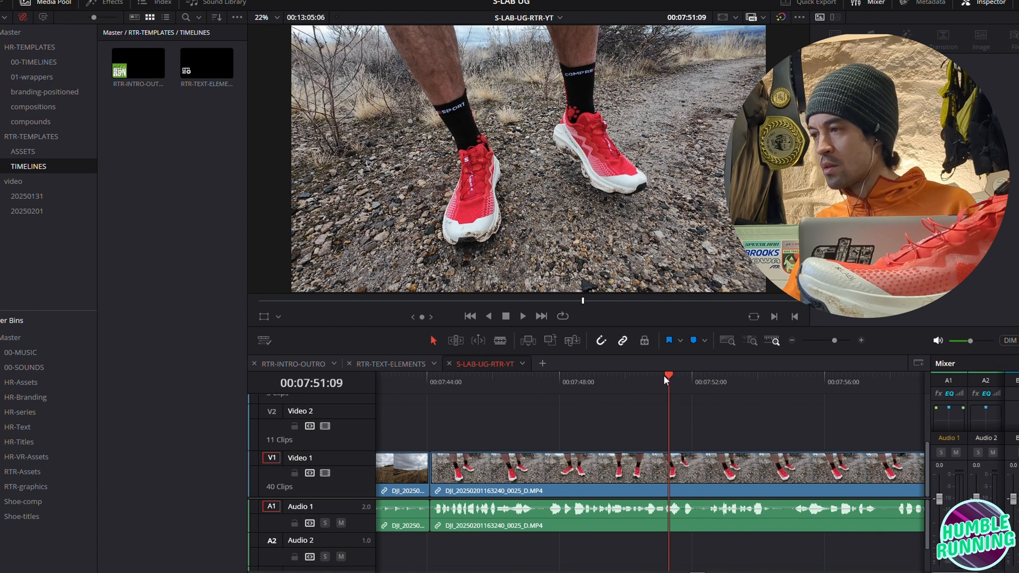
click(649, 375)
key(ctrl+v)
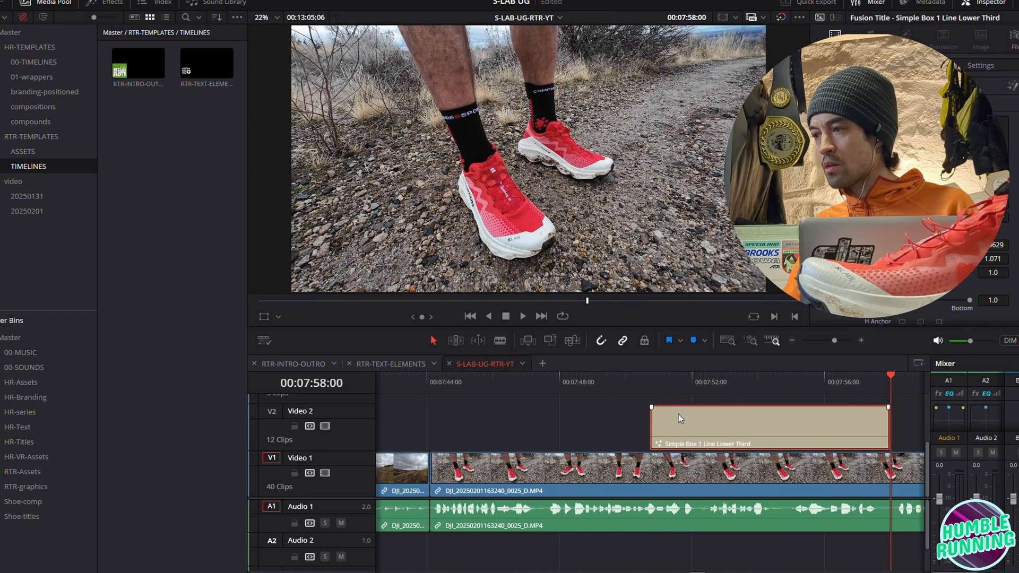
Play the section around the weight title and move the title to start at about 00:07:48:20
click(624, 381)
key(space)
drag(778, 428, 677, 425)
click(545, 381)
key(space)
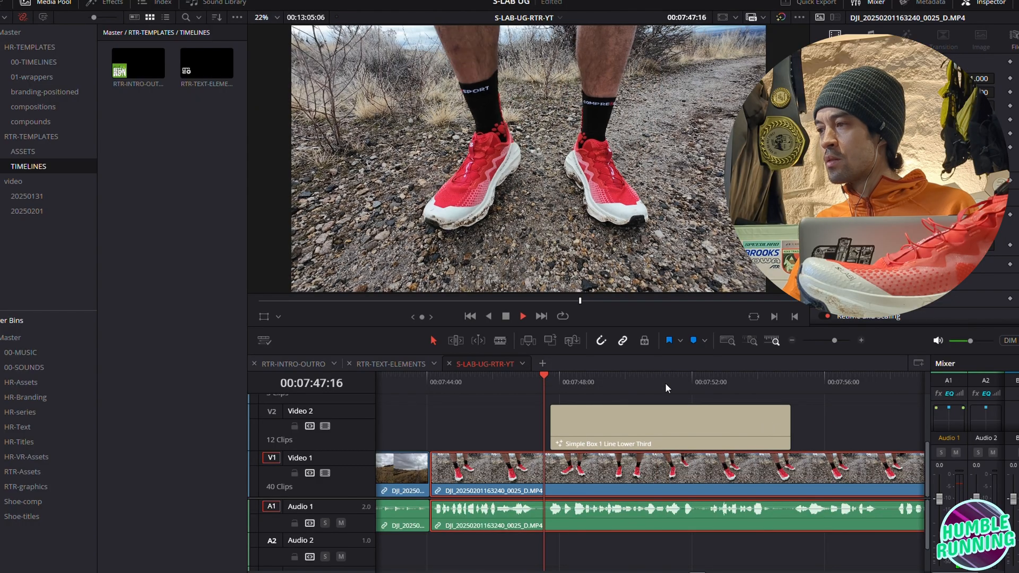
key(space)
key(space)
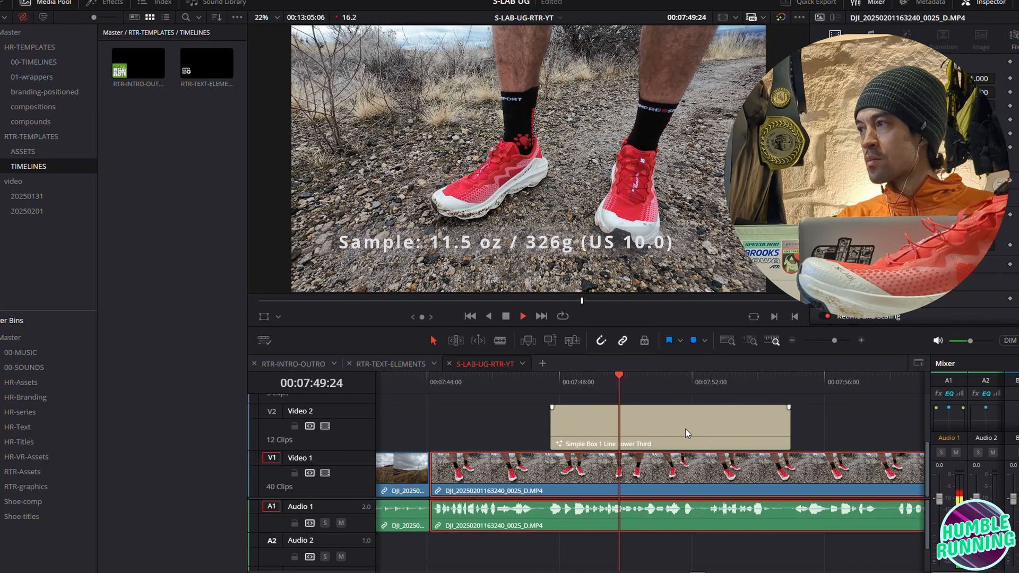
drag(686, 429, 721, 431)
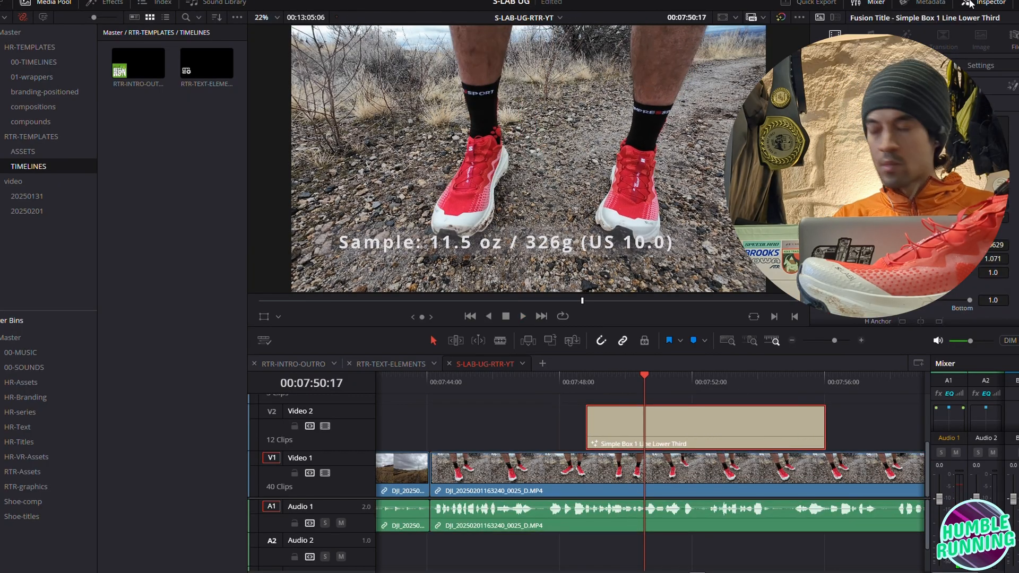
Change the title's text to "Sample: 10.7 oz / xxxg (US 9.5)"
key(BackSpace)
key(BackSpace)
key(BackSpace)
key(BackSpace)
text(10.7 oz / )
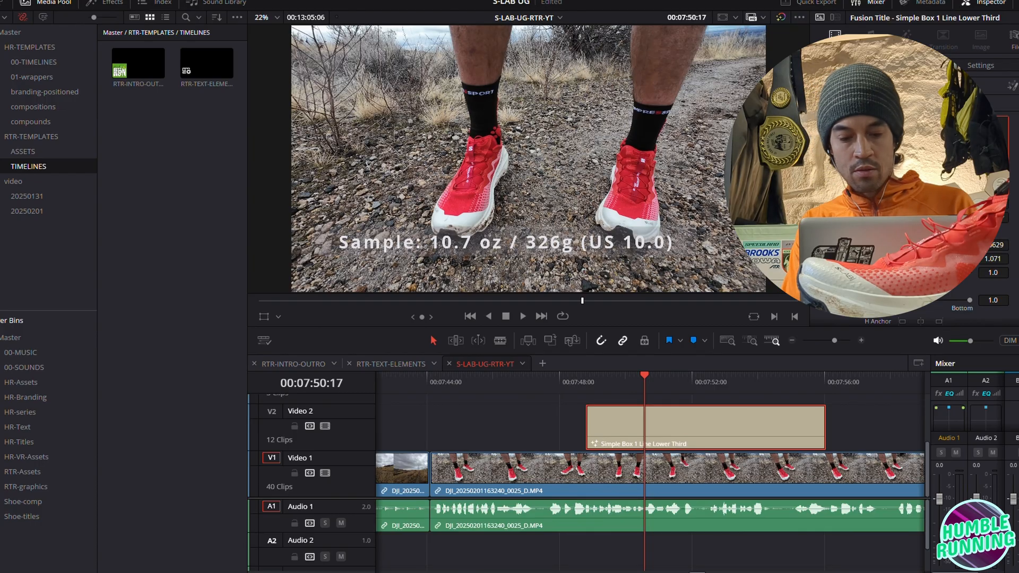
text(xxxg)
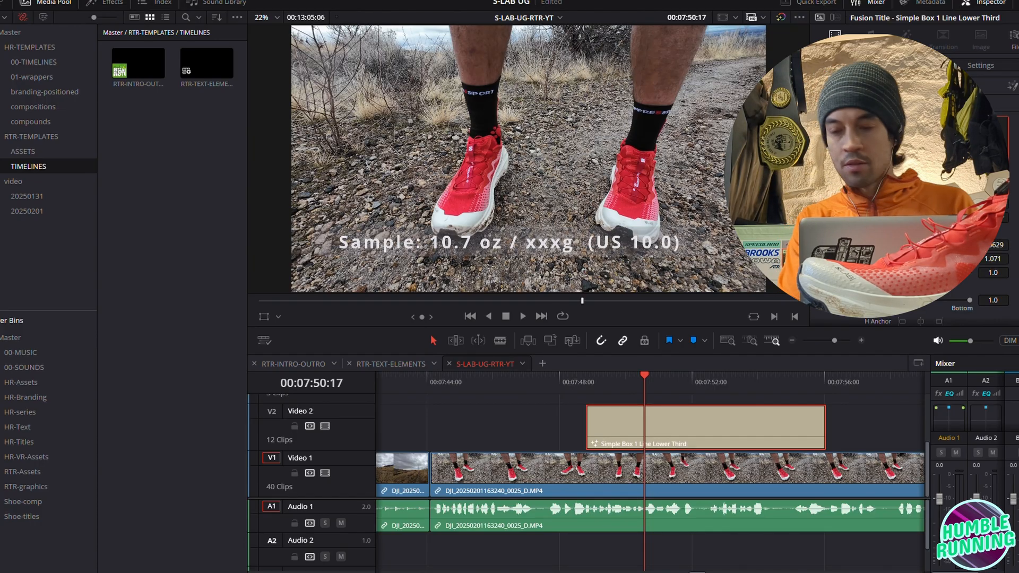
key(BackSpace)
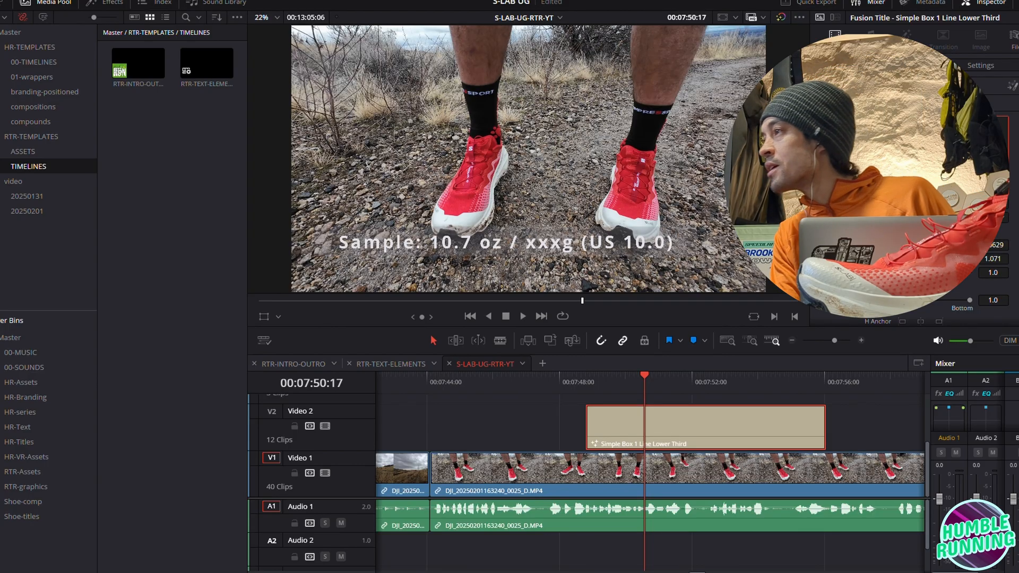
key(BackSpace)
key(BackSpace)
key(BackSpace)
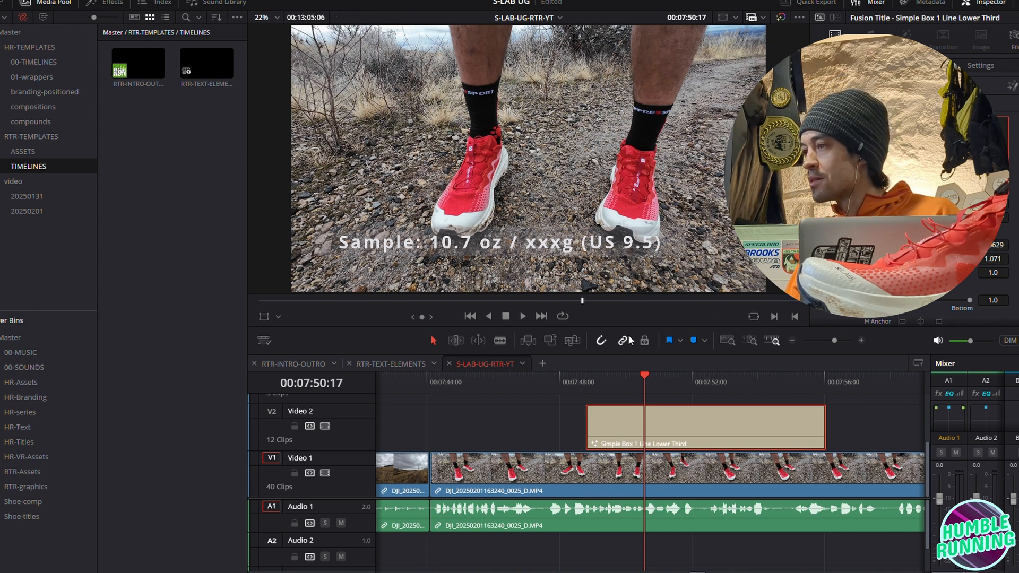
Play through the weight title and shorten its end to about 00:07:54:10
click(573, 381)
key(space)
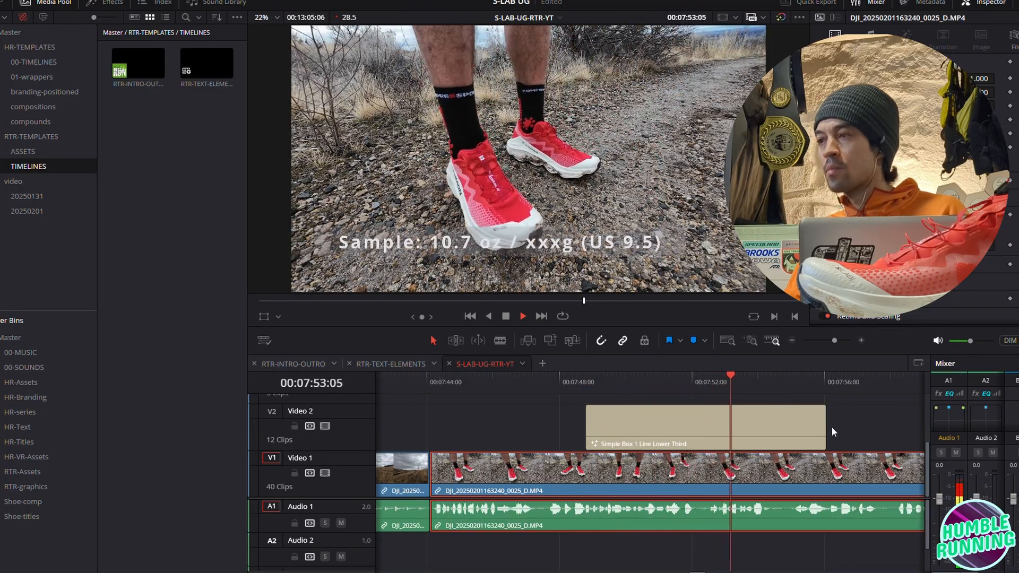
drag(826, 426, 769, 431)
Play on from before the title, split the 0025 clip at 00:08:01:20, and play past the cut to 00:08:02:24
click(574, 383)
key(space)
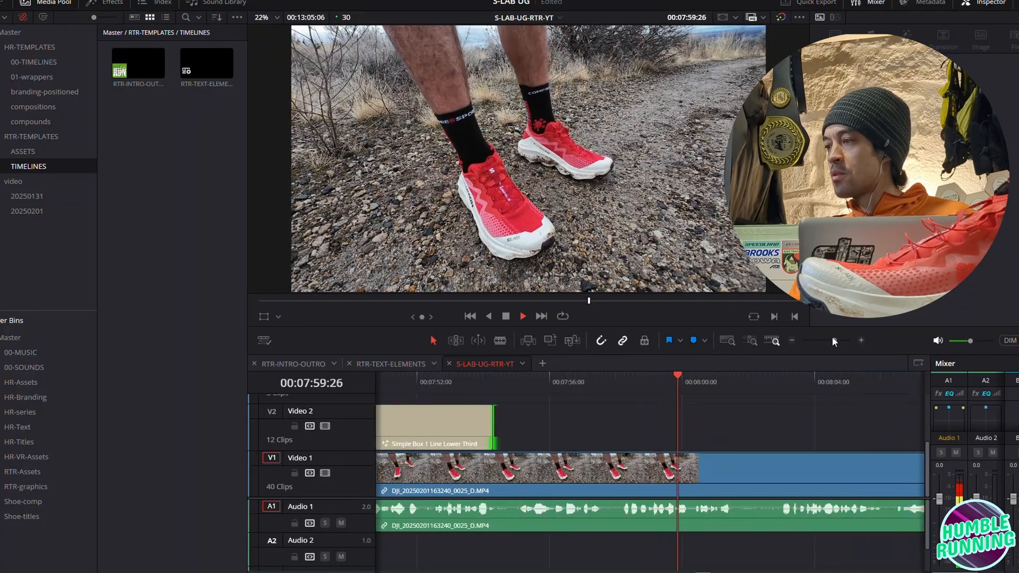
key(space)
key(ctrl+b)
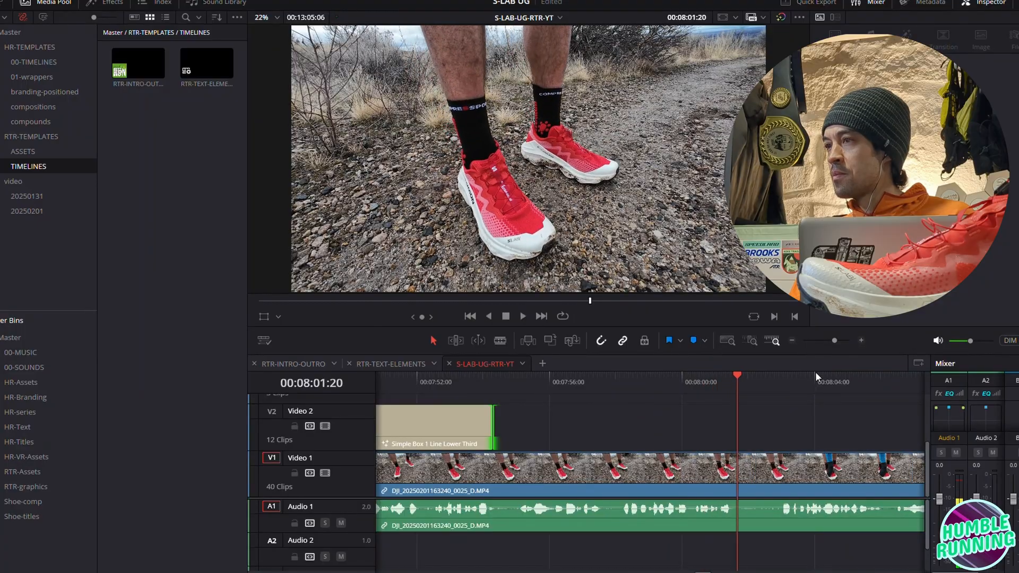
key(space)
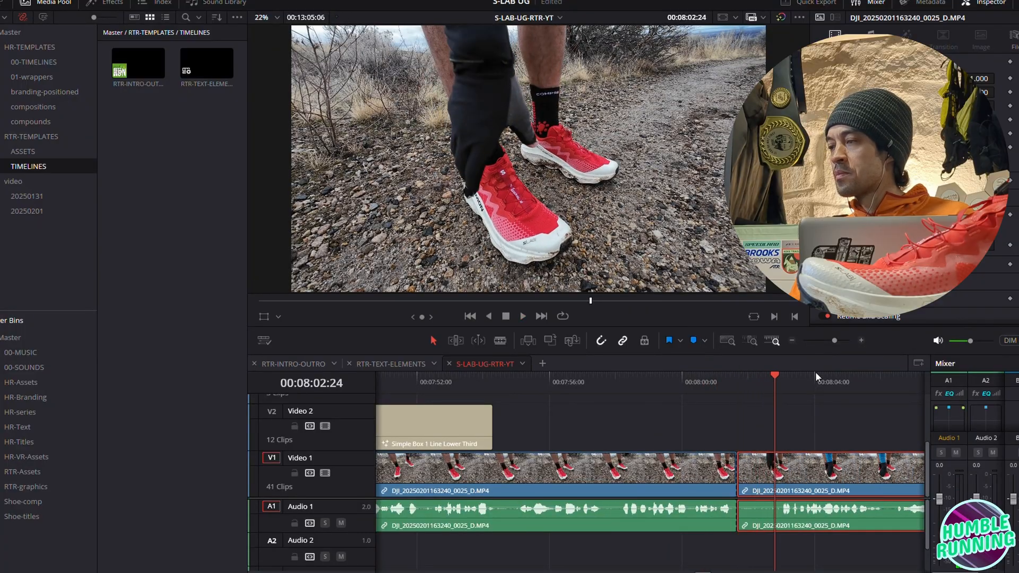
Ripple-trim the start of the 0025 clip after the cut to 00:08:02:24 and play on
key(alt+/)
key(space)
click(791, 340)
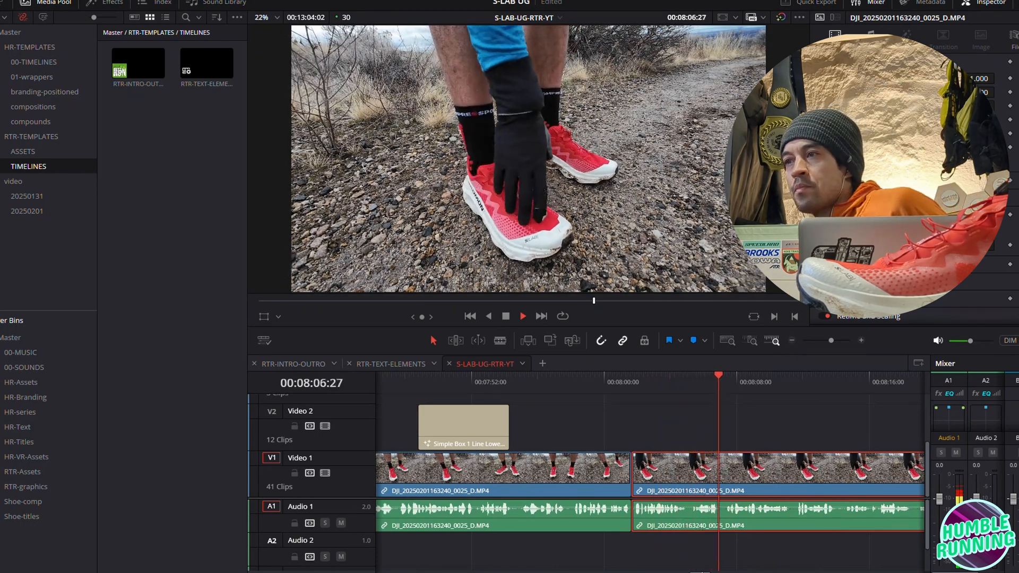
Play on, split the 0025 clip at about 00:08:25, and ripple-trim about one second from the start of the new part
scroll(650, 472, right, 3)
scroll(679, 524, right, 3)
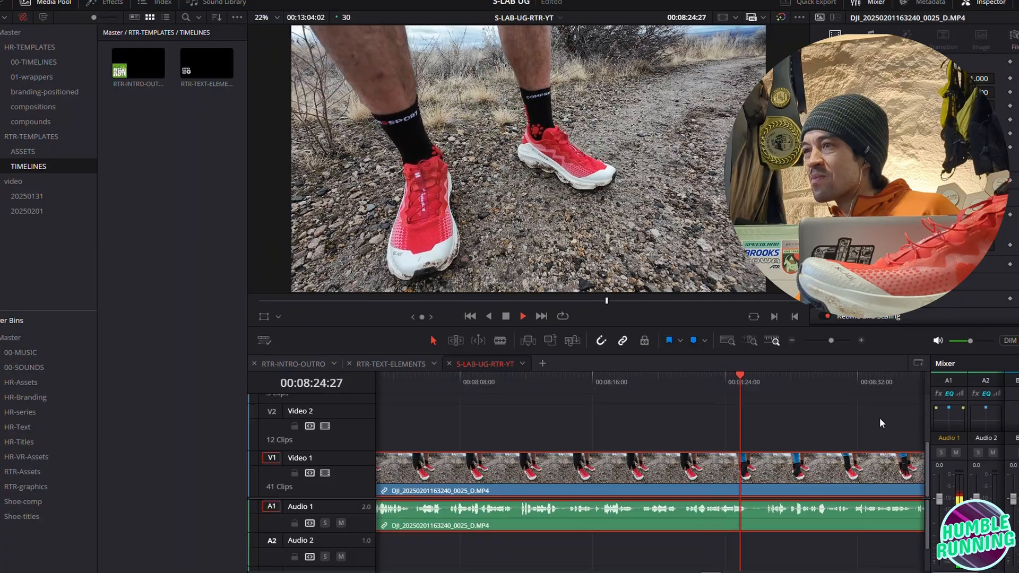
key(ctrl+b)
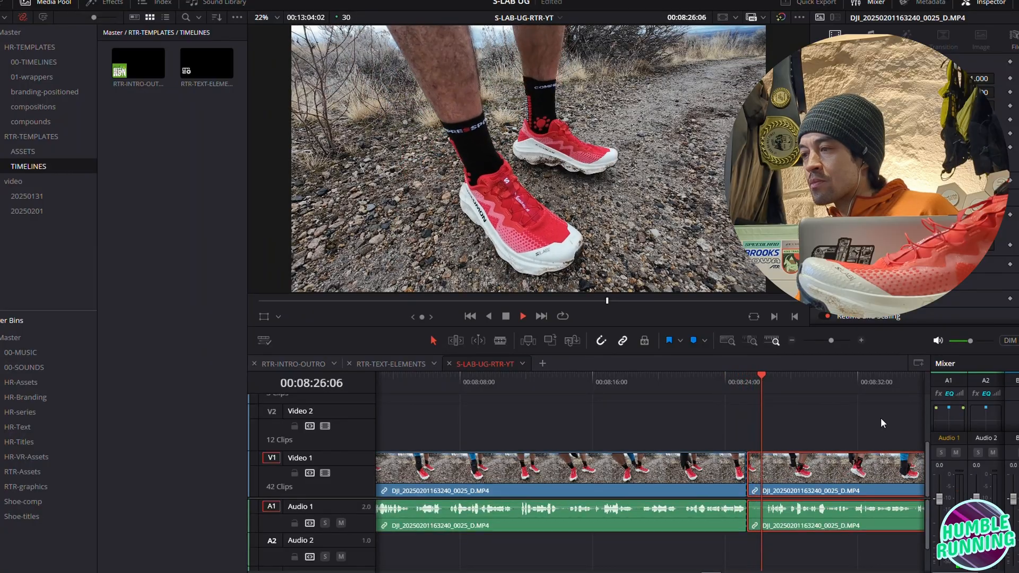
key(Up)
key(space)
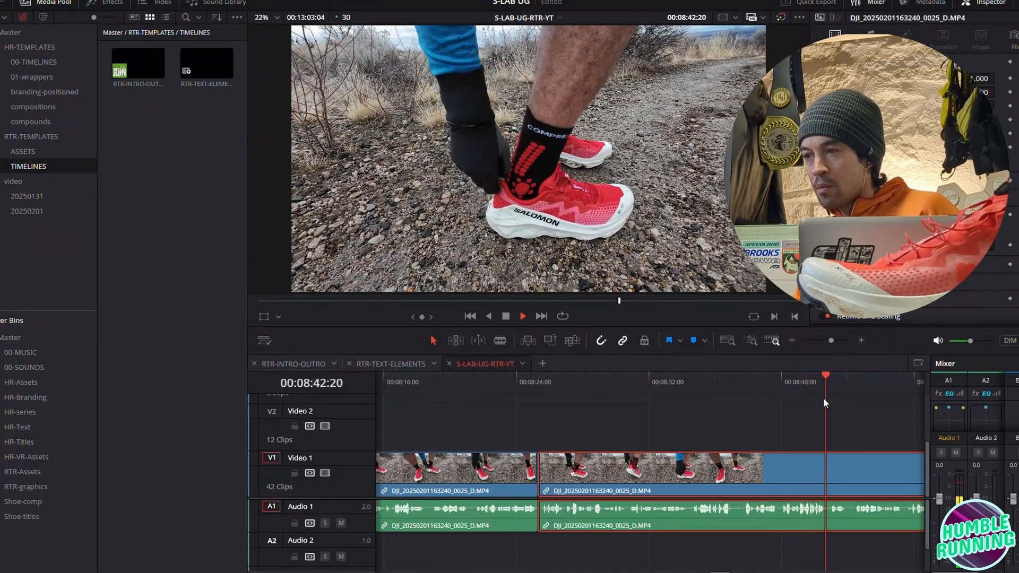
Place the "mid-roll text BIG" title from HR-Text on Video 2, starting at 00:08:44:15
key(space)
click(792, 340)
click(792, 340)
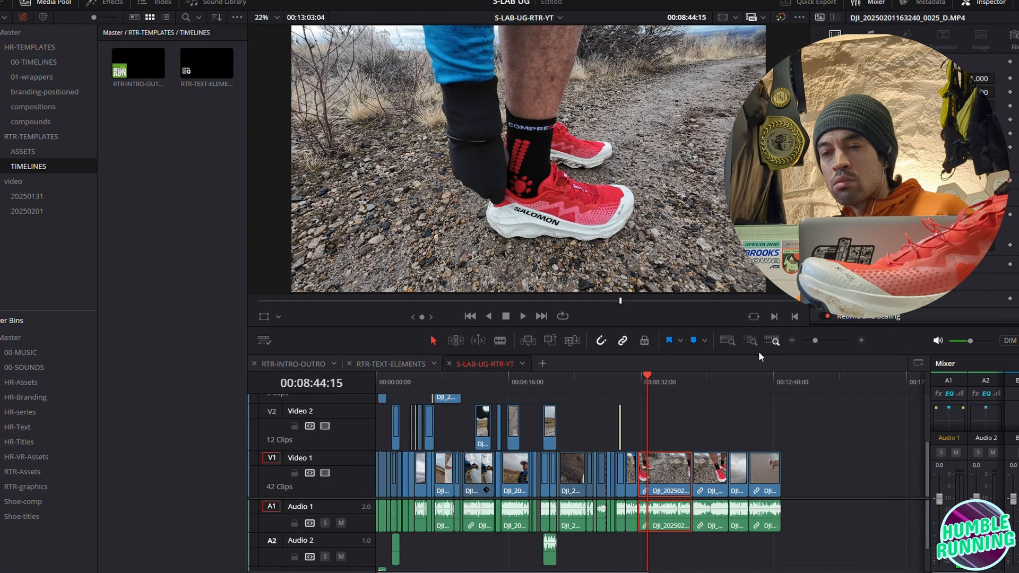
click(861, 340)
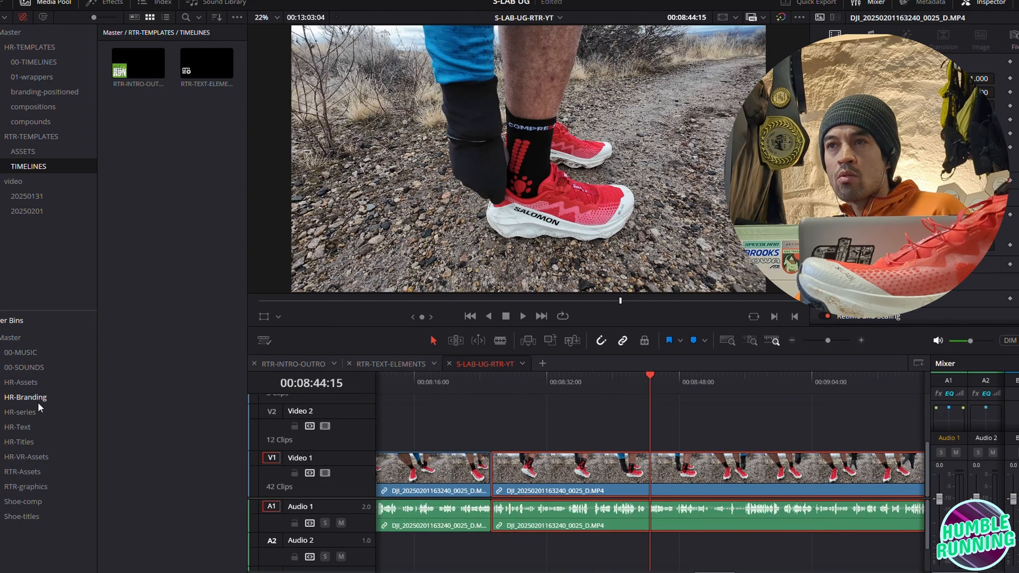
click(33, 382)
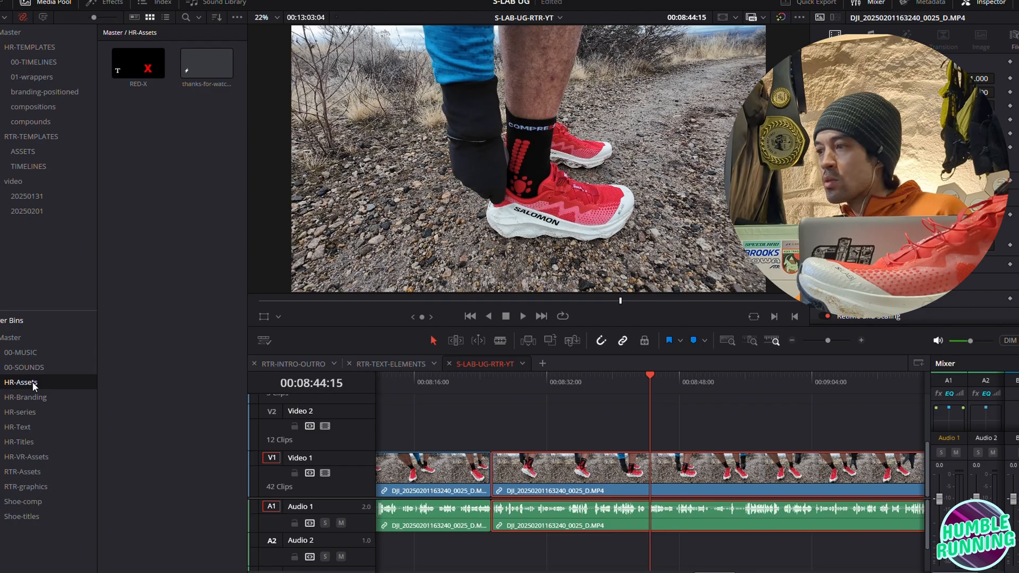
click(28, 427)
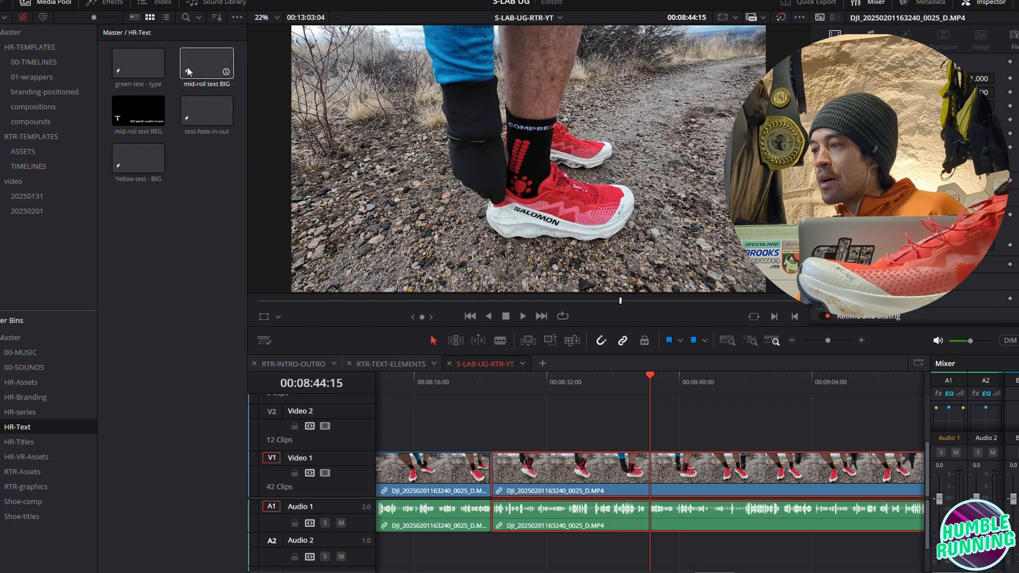
drag(196, 65, 658, 412)
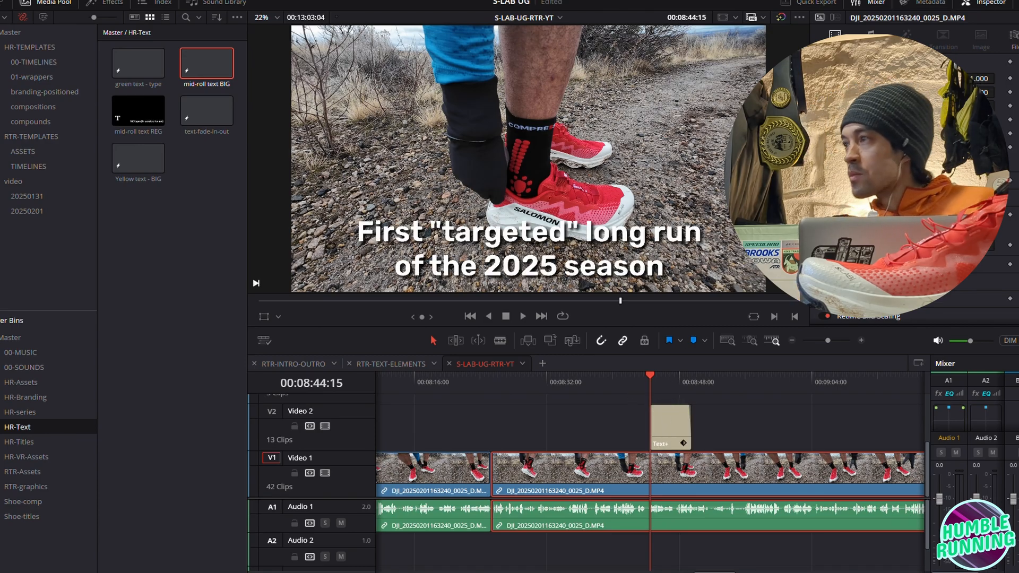
Set the title to "Did get some pressure towards the end" / "of this run, need to keep an eye on this" at size 0.0669
click(667, 384)
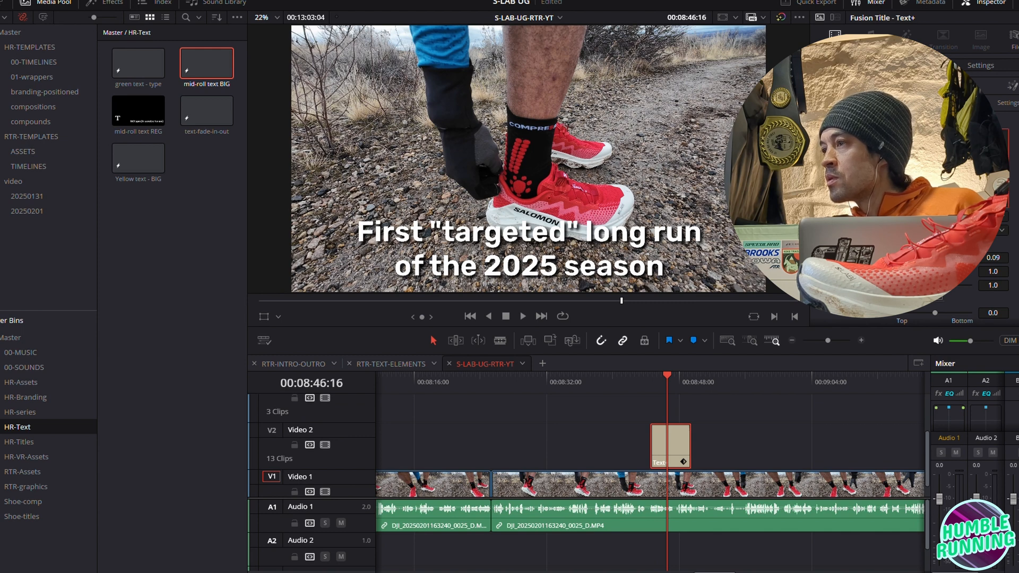
text(Did get some pressure towards th)
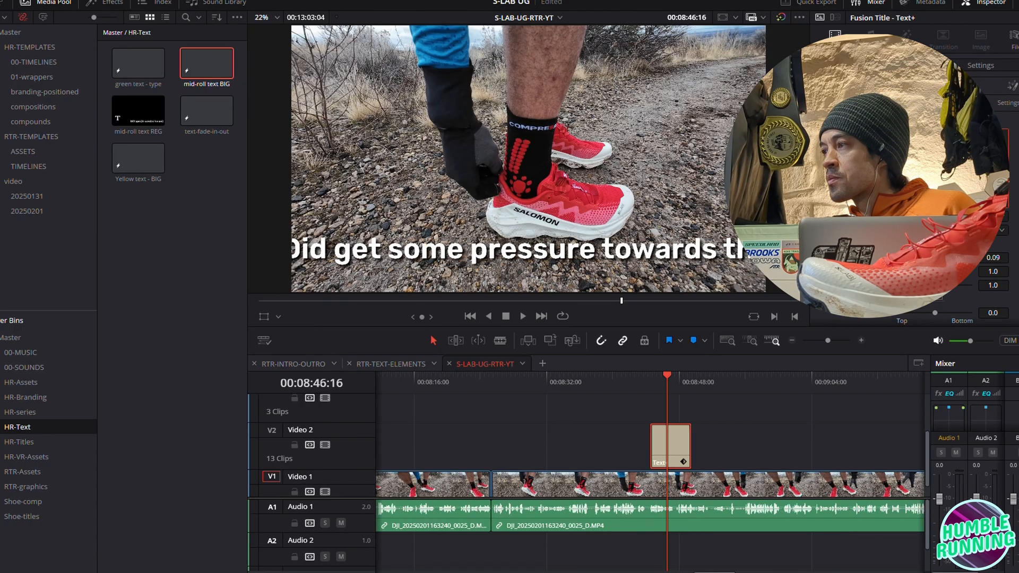
text(e front)
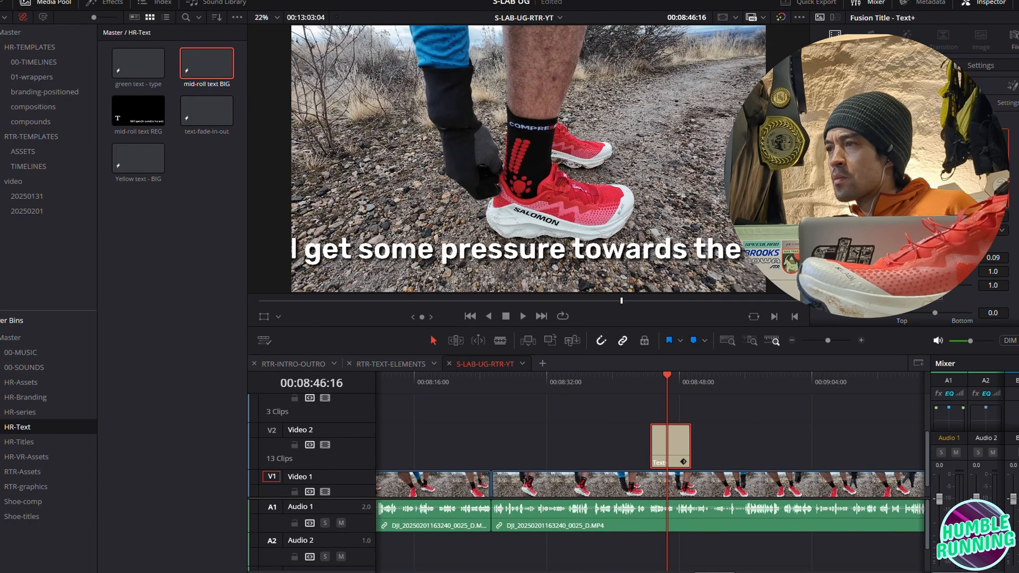
key(BackSpace)
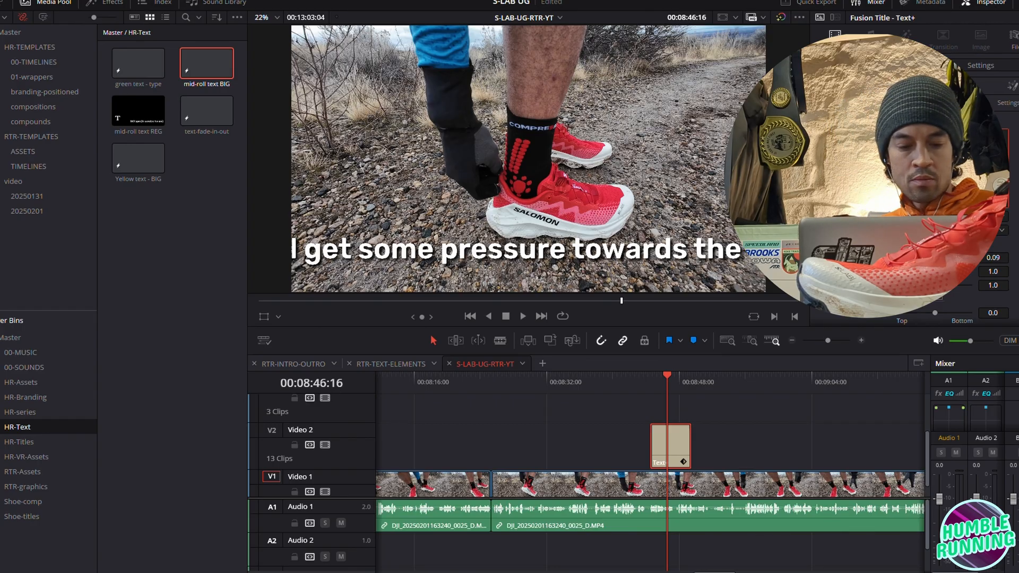
drag(913, 258, 909, 258)
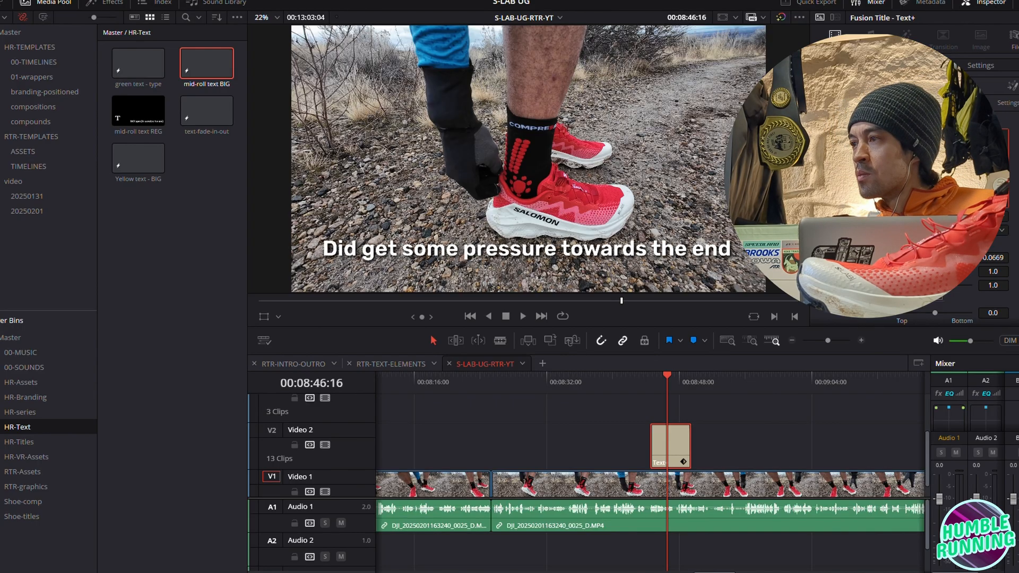
key(Return)
text(of this r)
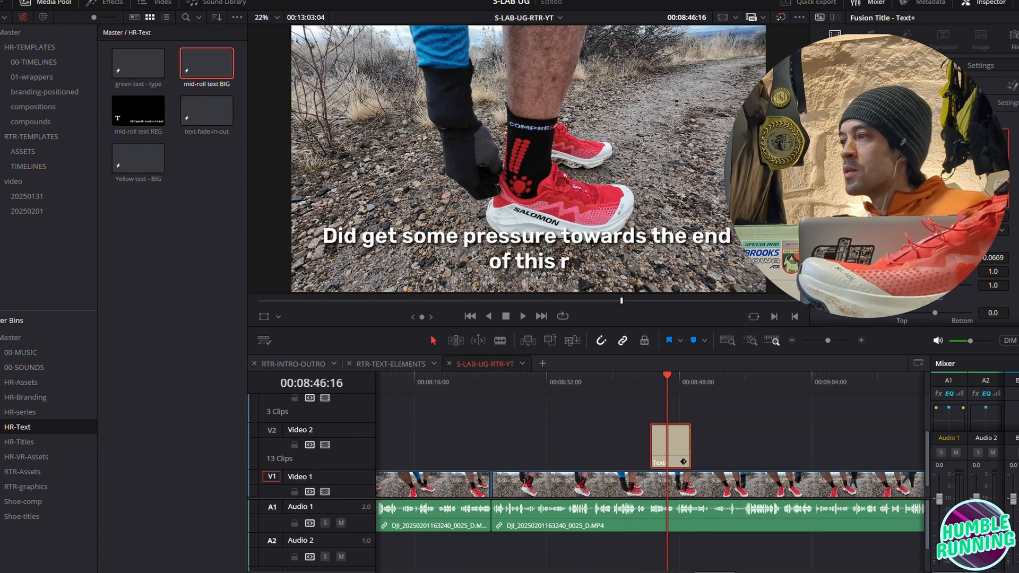
text(un, need to)
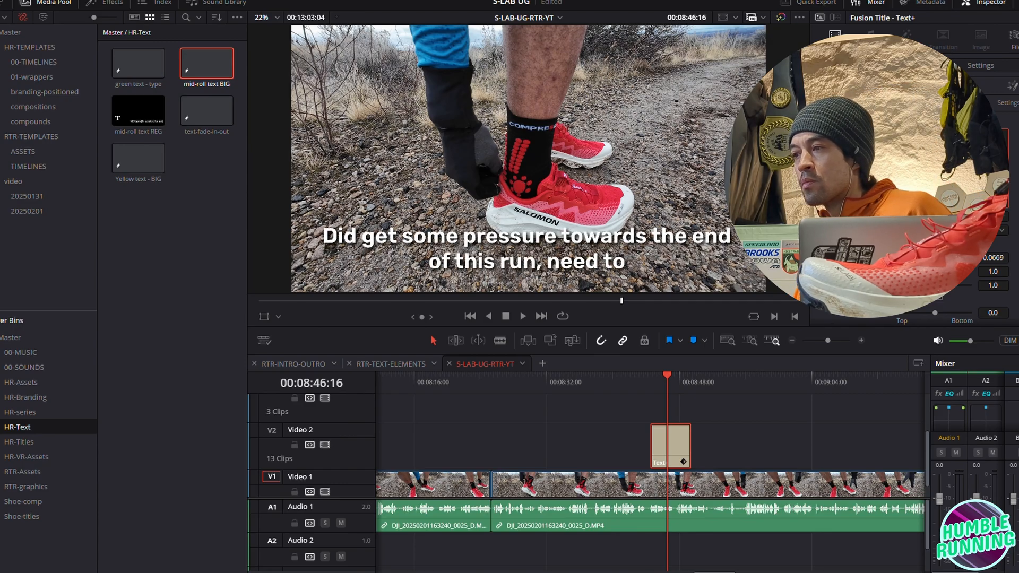
text( keep an eye on this)
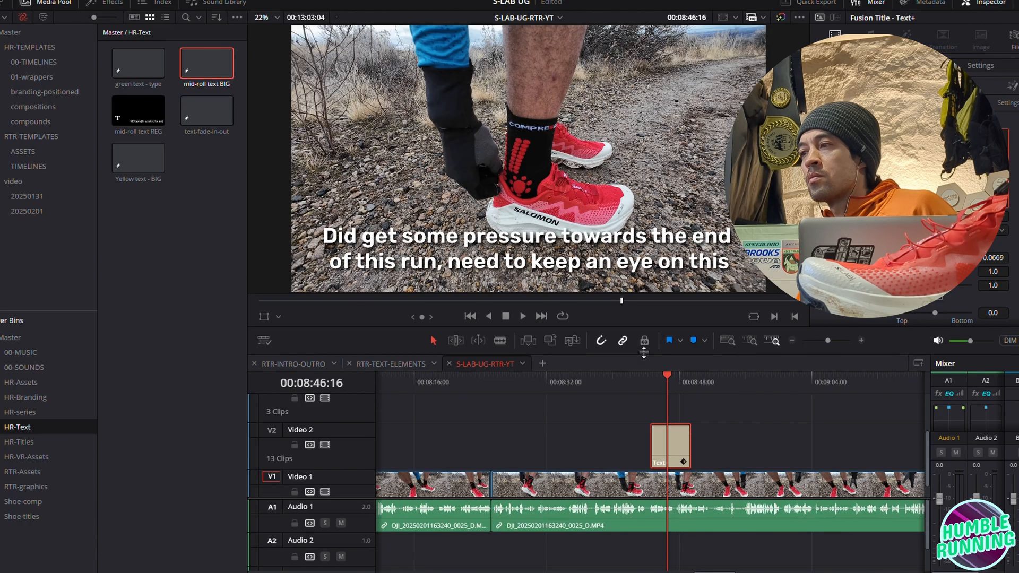
Play from the new title to the end of the 0025 footage and ripple-trim its end to 00:10:09:02
click(647, 384)
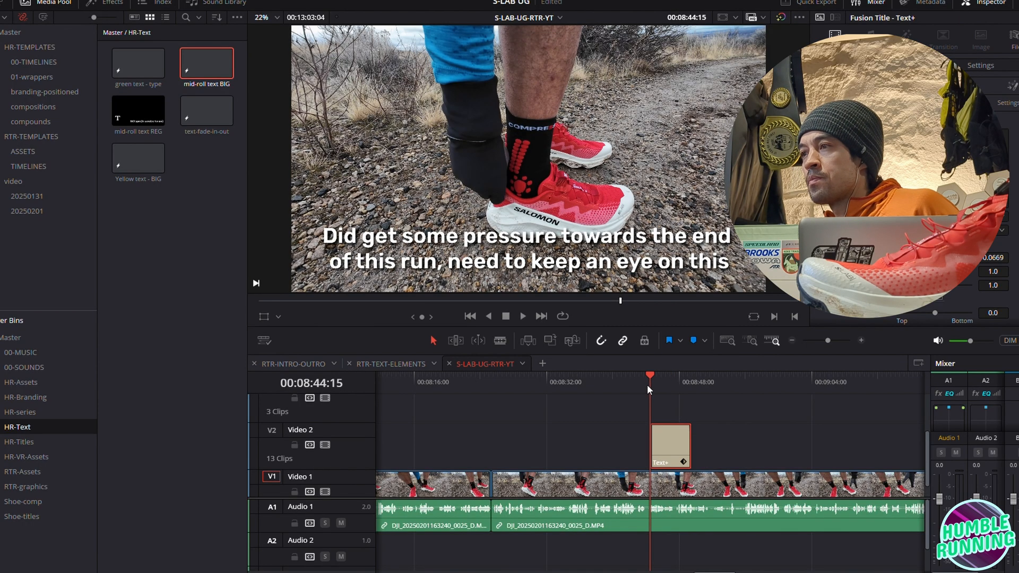
key(space)
scroll(749, 431, down, 1)
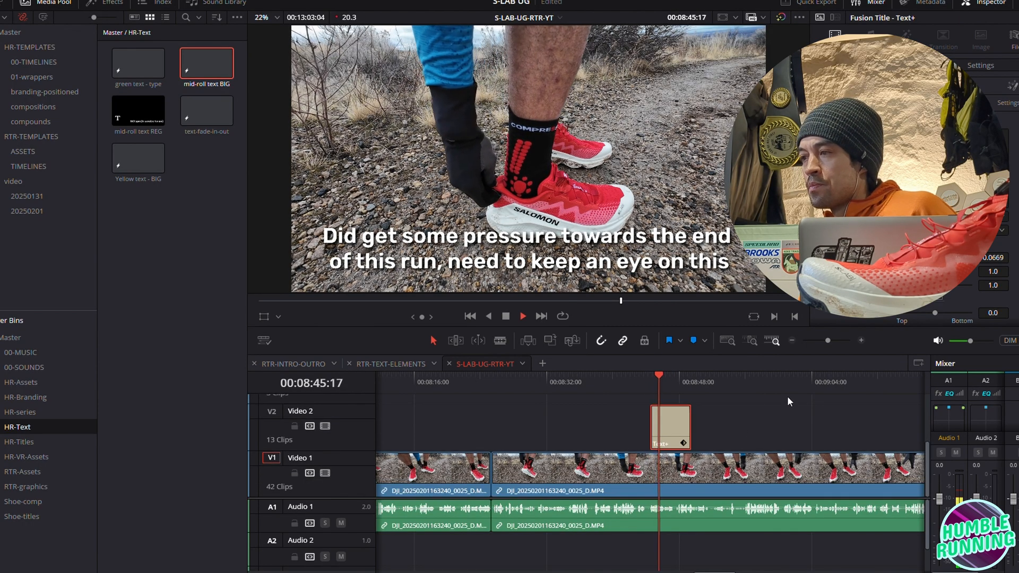
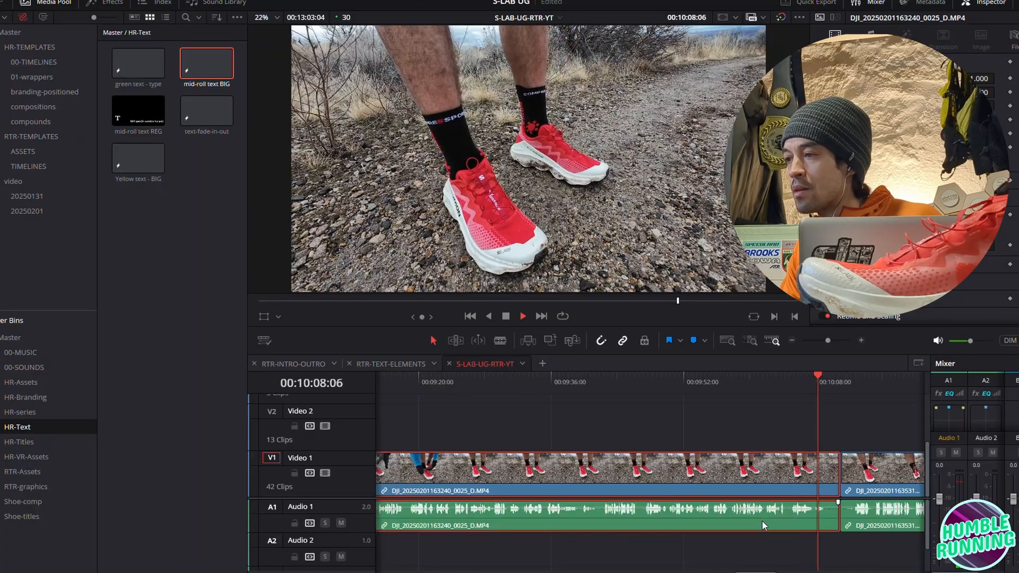
key(space)
key(ctrl+shift+bracketright)
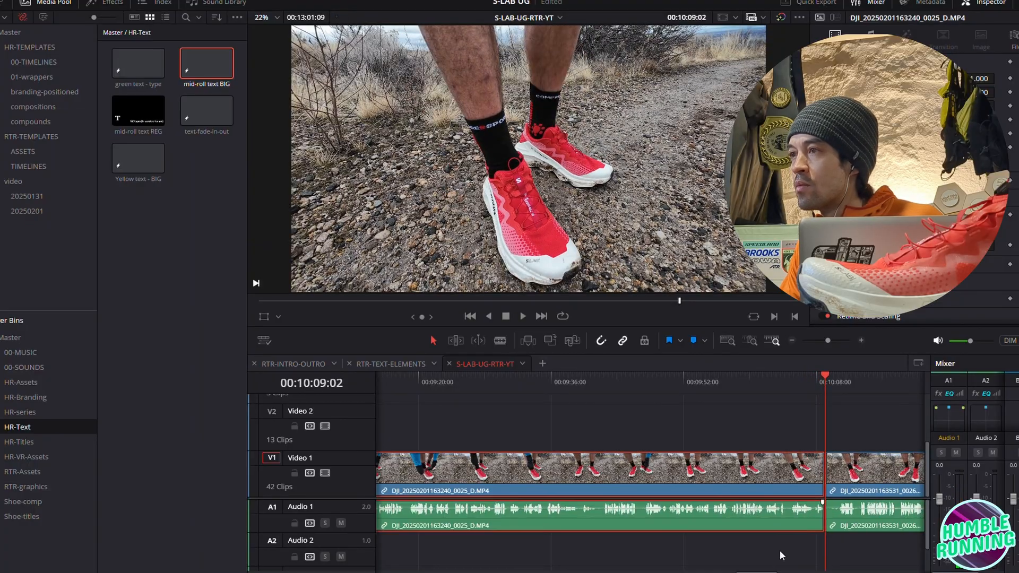
Play past the cut and ripple-trim about 1.4 seconds from the start of the 0026 clip
scroll(791, 557, right, 3)
key(space)
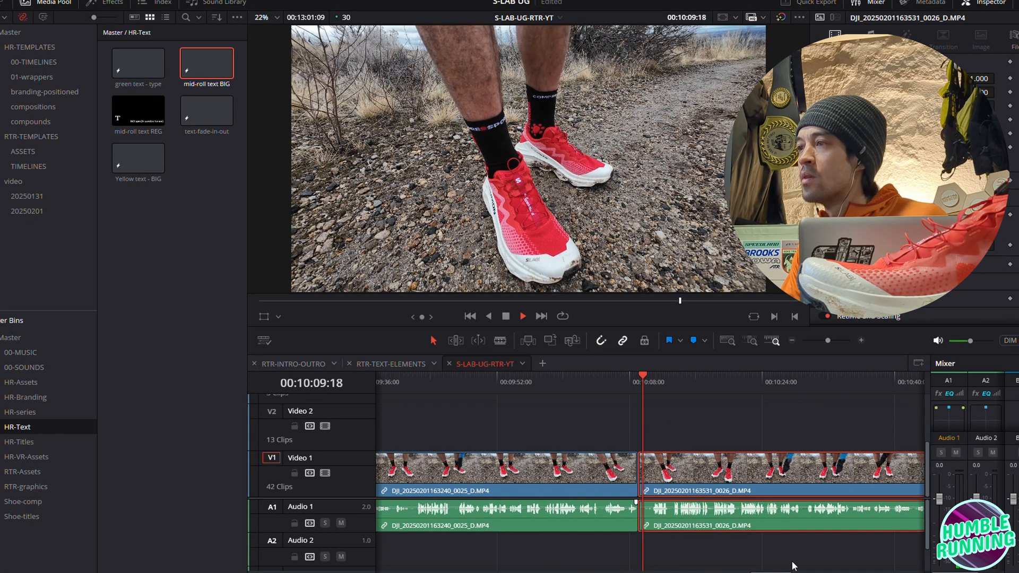
key(alt+l)
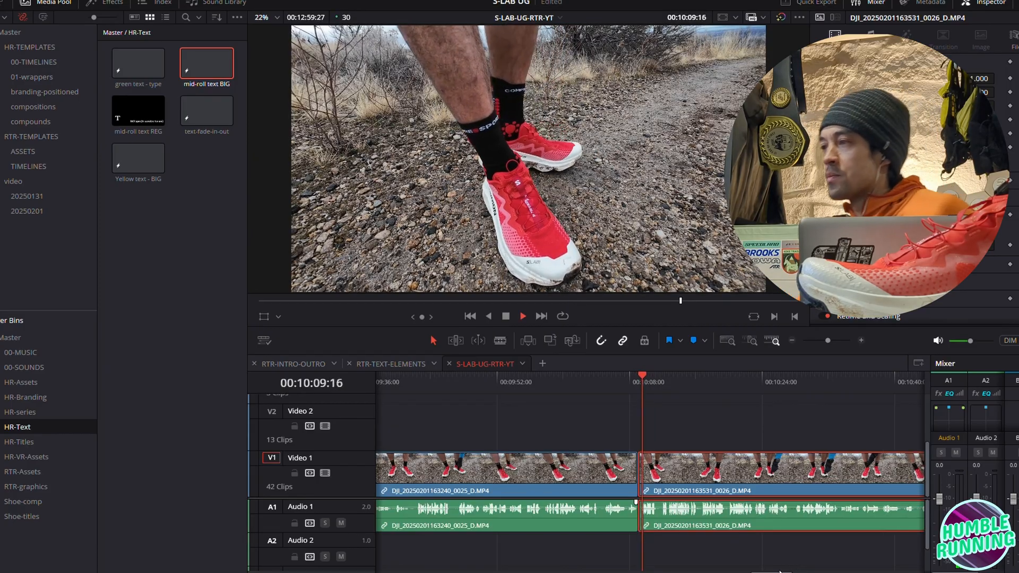
Skim through the 0026 clip by playing short passages from its start to about 00:11:10
scroll(839, 467, right, 3)
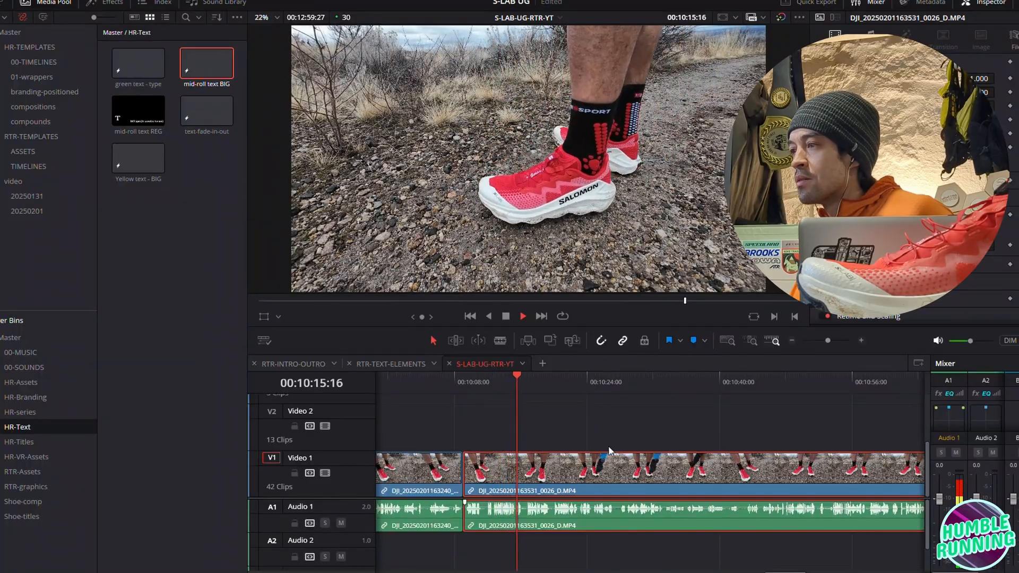
click(598, 378)
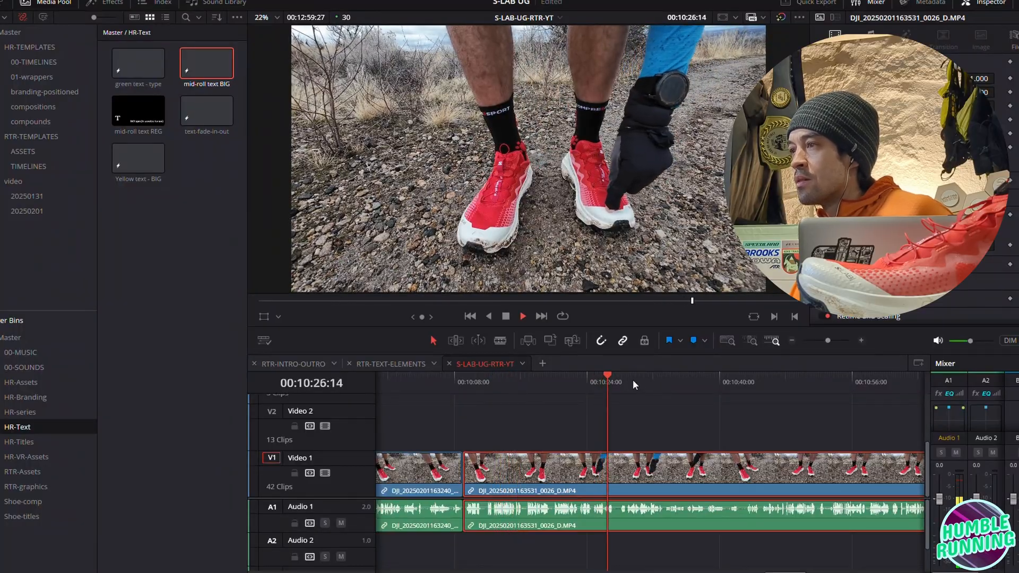
click(642, 378)
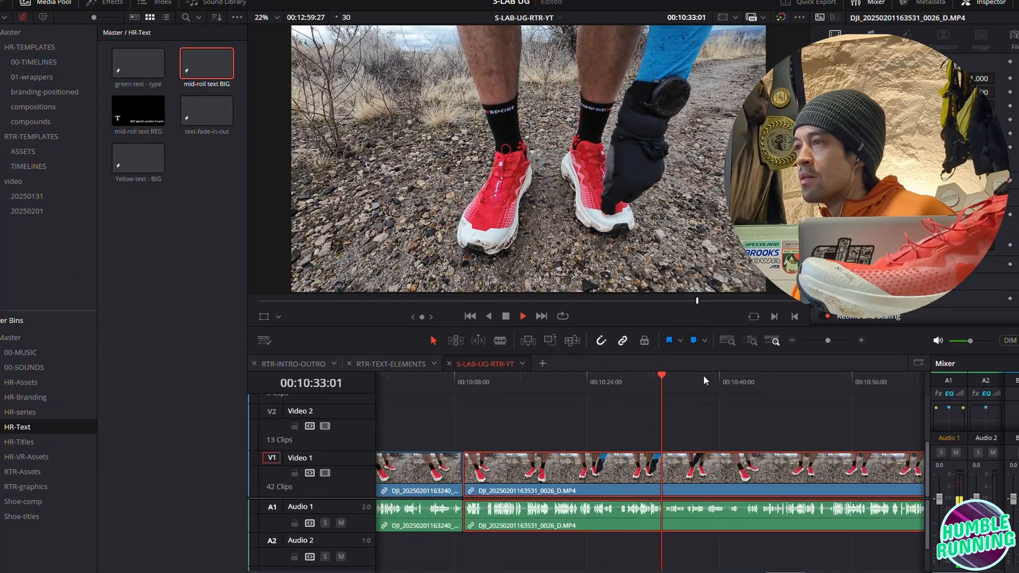
click(703, 377)
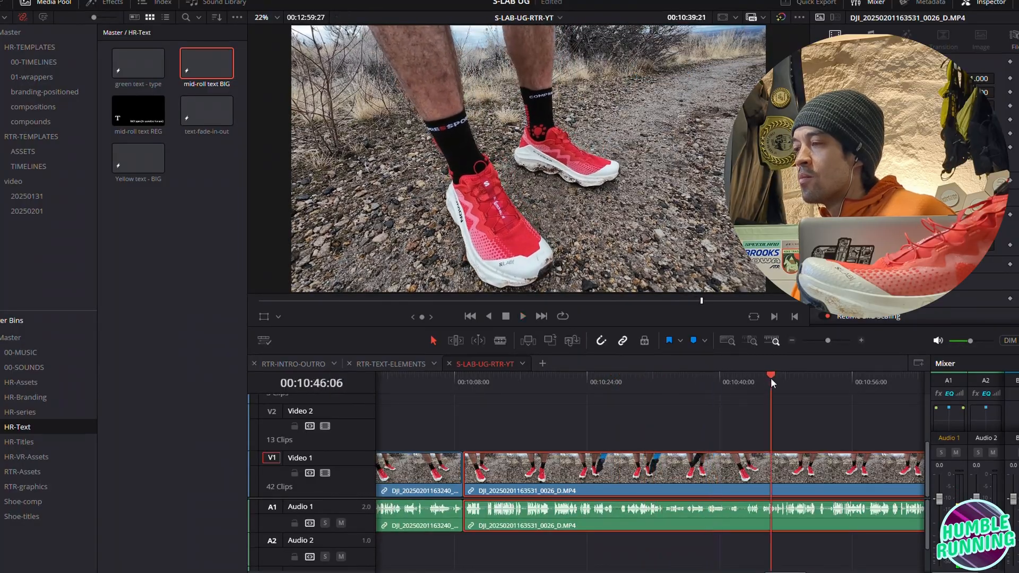
click(771, 377)
click(812, 378)
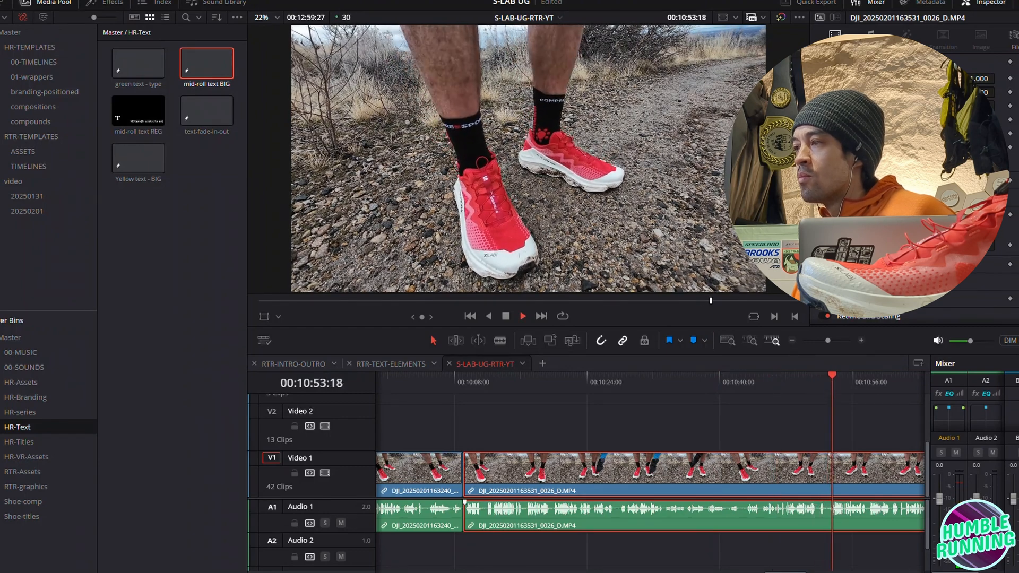
click(712, 382)
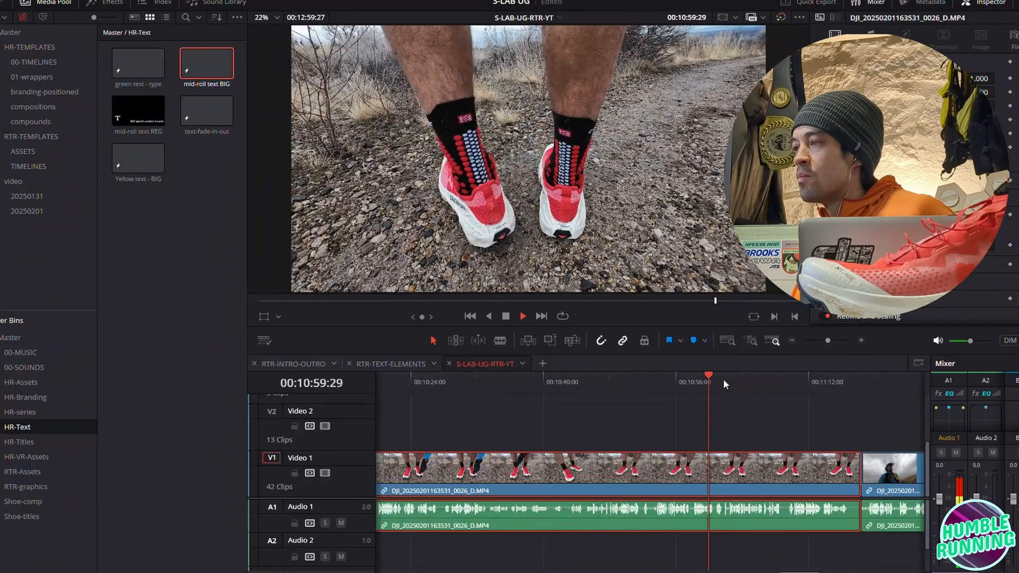
click(759, 378)
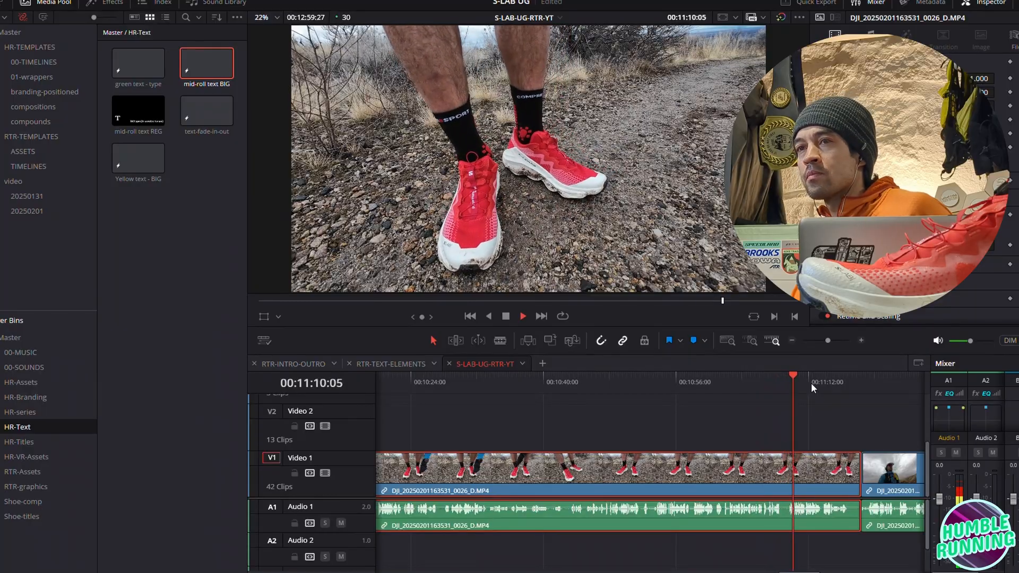
Play to the closing pause of the 0026 clip and ripple-trim its end to 00:11:16:25
click(861, 340)
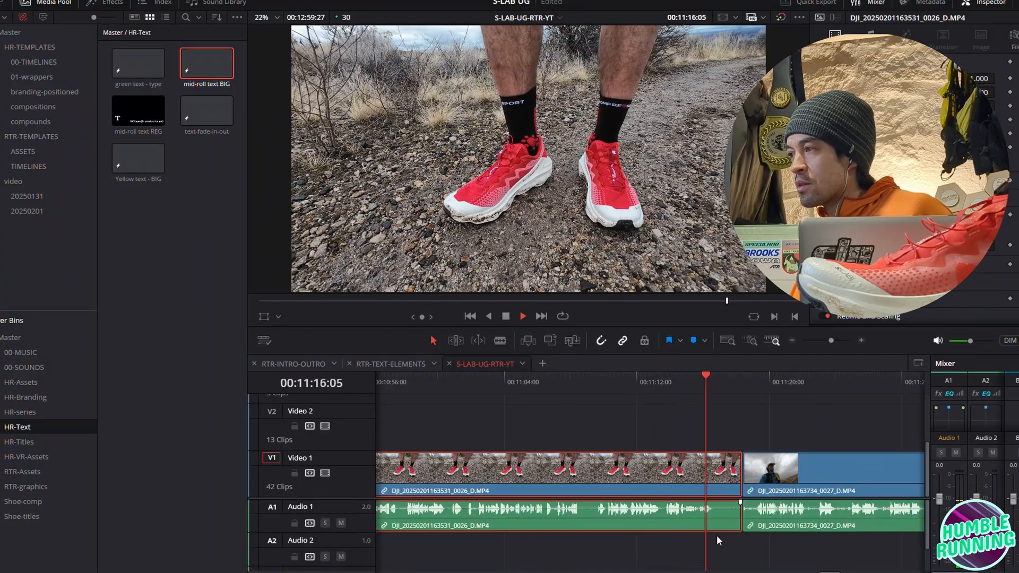
key(space)
key(ctrl+shift+])
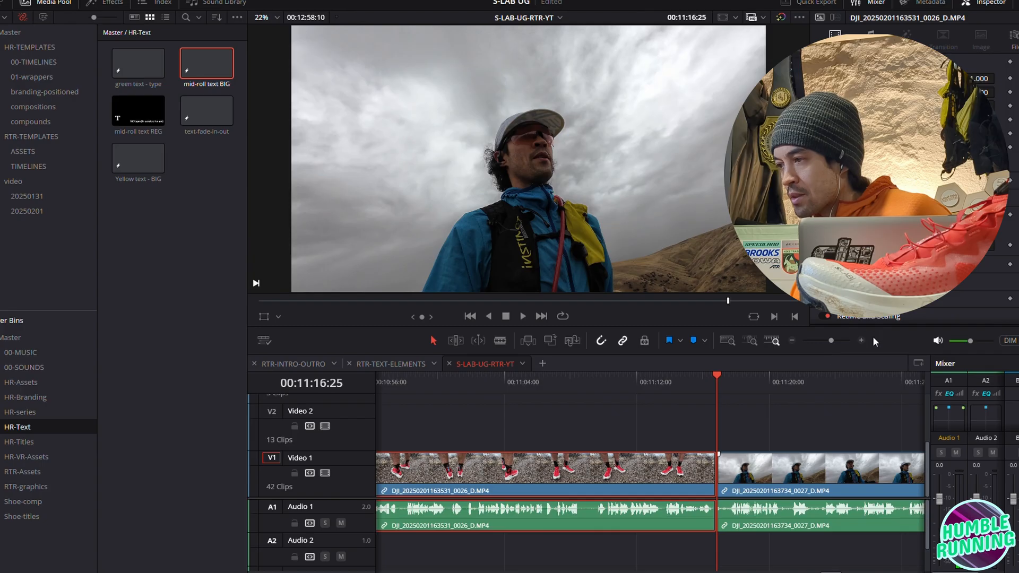
Ripple-trim the start of the 0027 clip to 00:11:17:19 and play on from the cut
click(860, 341)
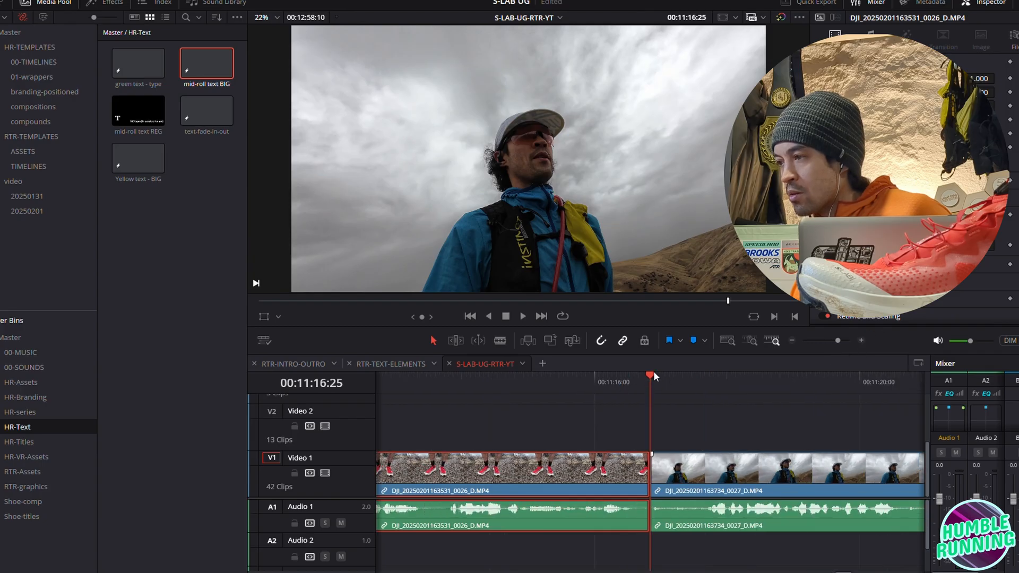
drag(648, 374, 702, 385)
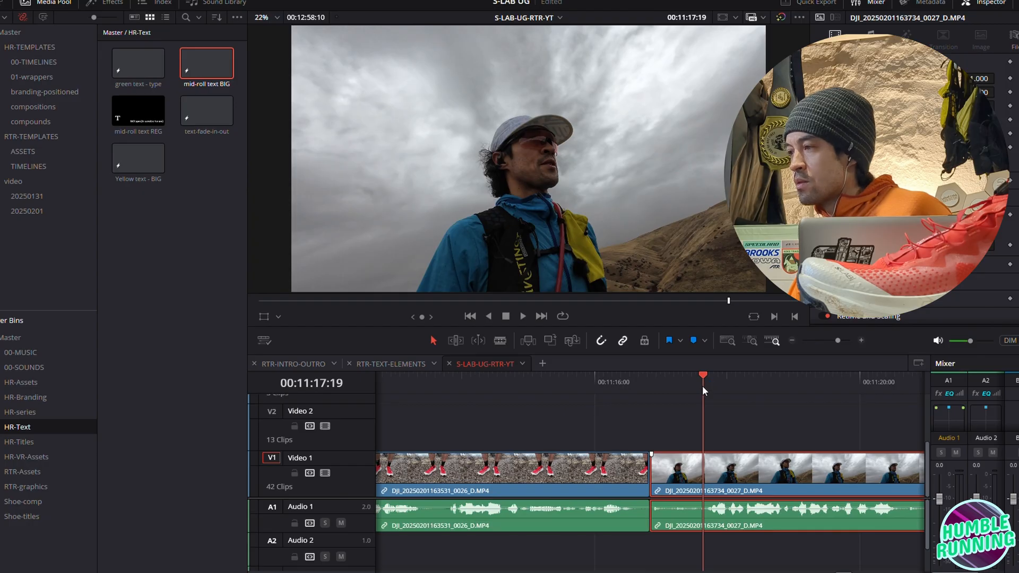
key(Up)
key(space)
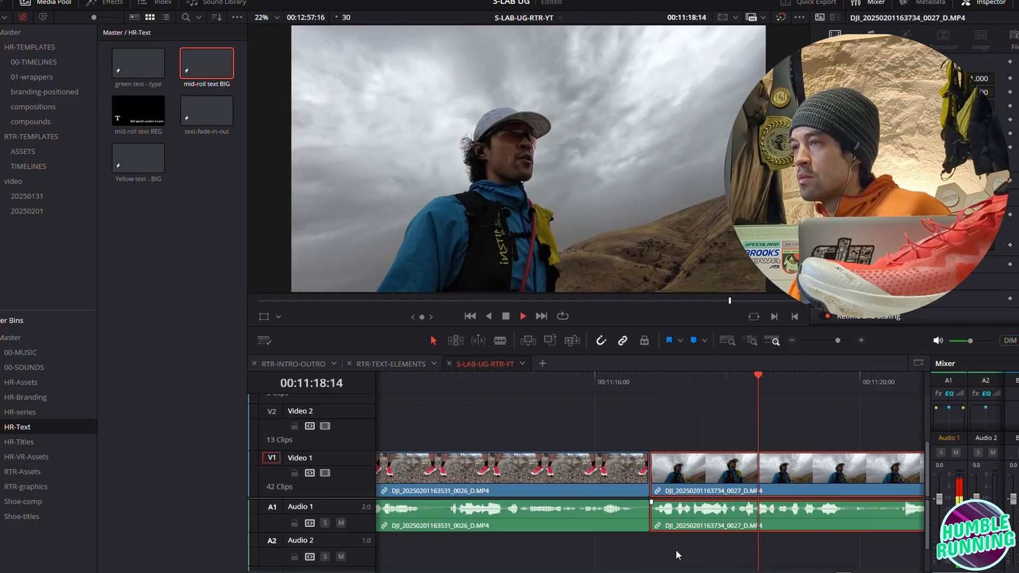
Play on through the 0027 clip, split it at 00:11:35:23 and ripple-trim about 3 seconds from the start of the second part
click(791, 340)
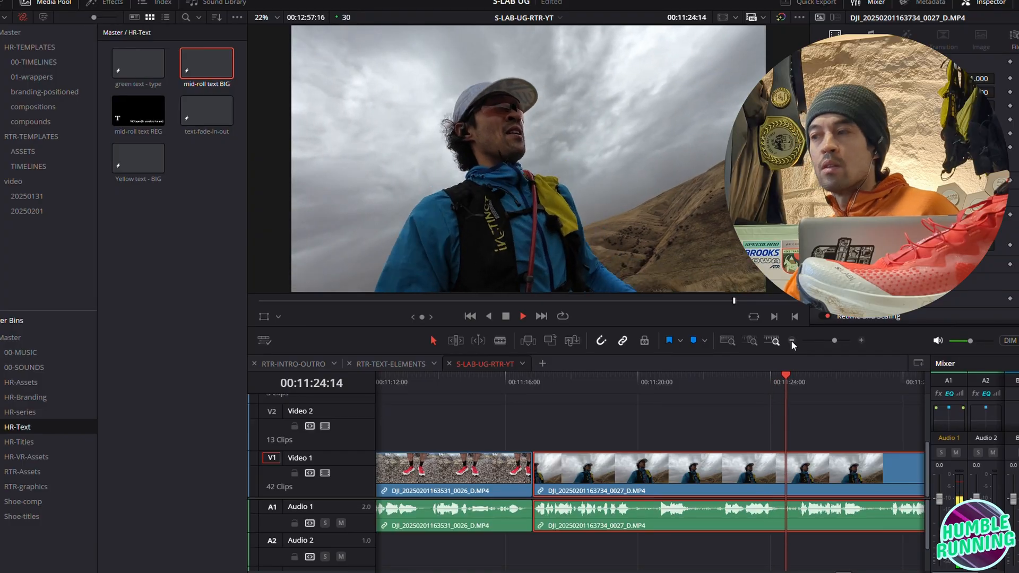
click(791, 342)
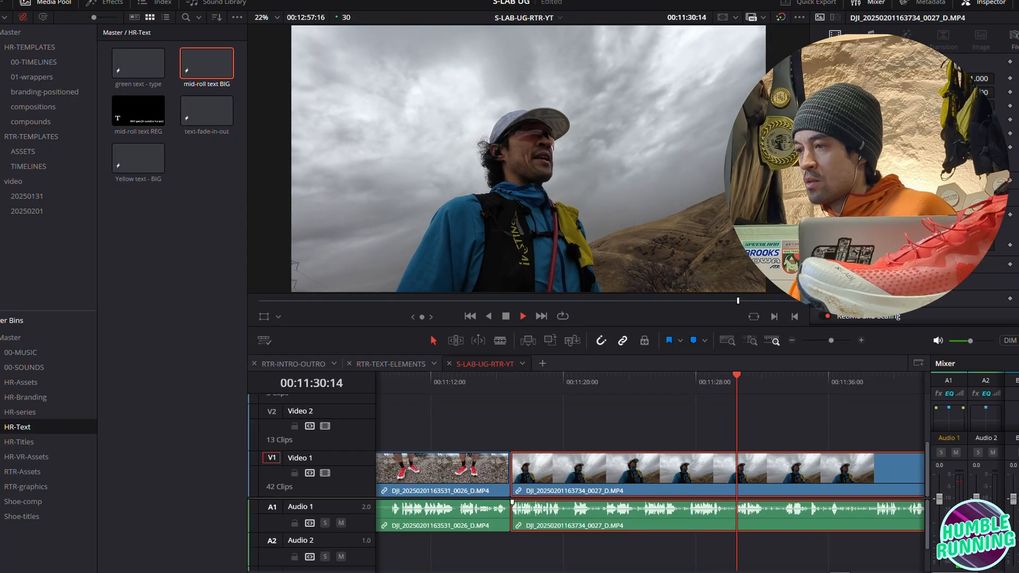
drag(835, 572, 845, 572)
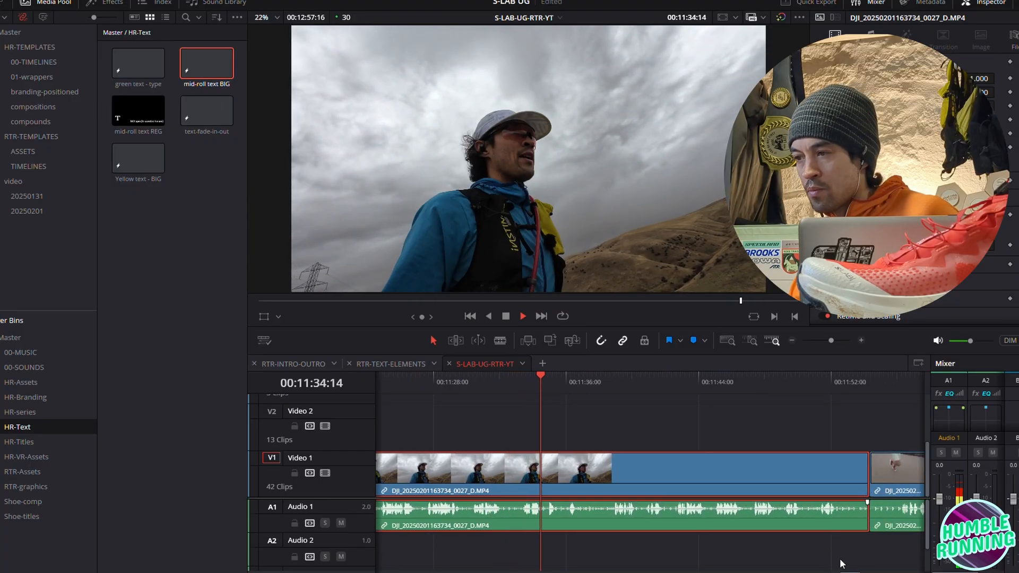
drag(843, 572, 848, 572)
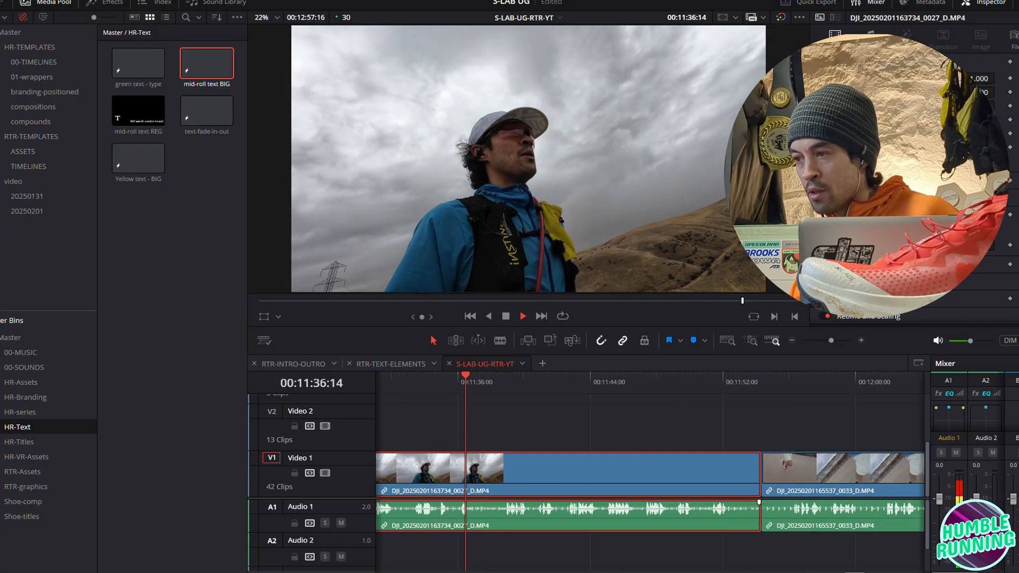
click(461, 383)
drag(460, 383, 446, 386)
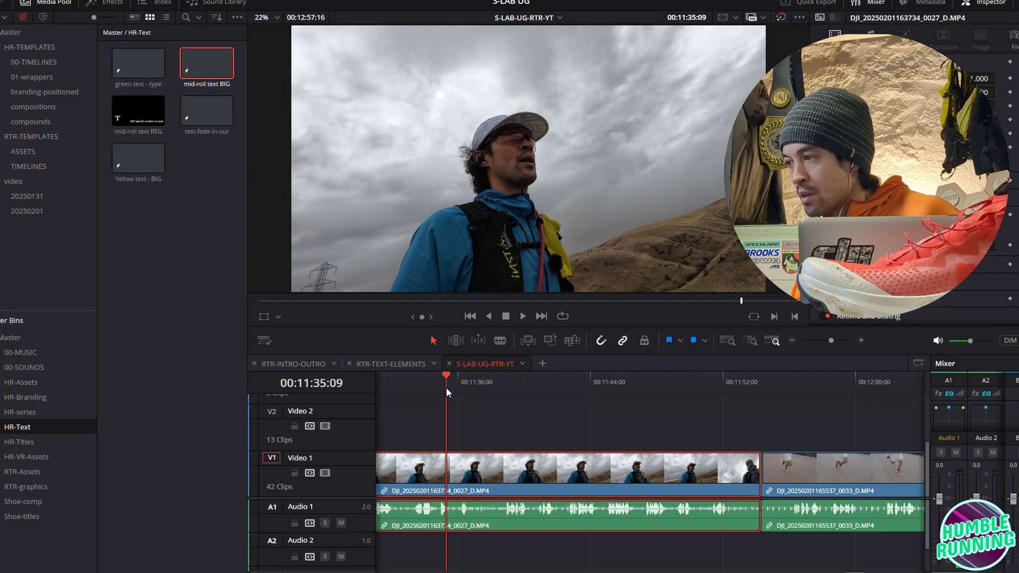
key(space)
key(space)
key(ctrl+b)
drag(457, 380, 503, 387)
key(ctrl+shift+[)
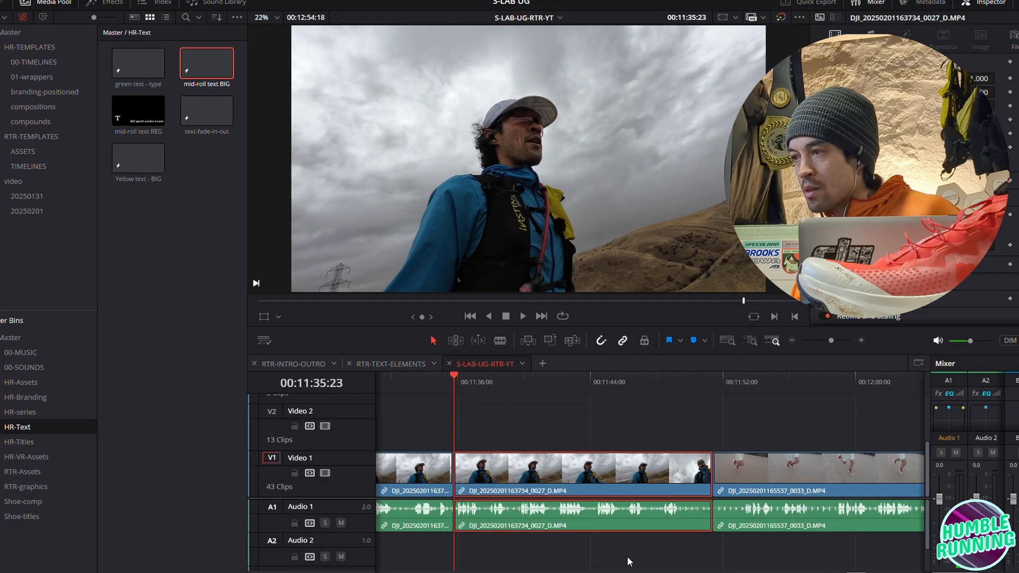
Split the earlier part of the 0027 clip at 00:11:26:23 and try ripple-trimming the new part's start to 00:11:27:18
scroll(821, 555, left, 5)
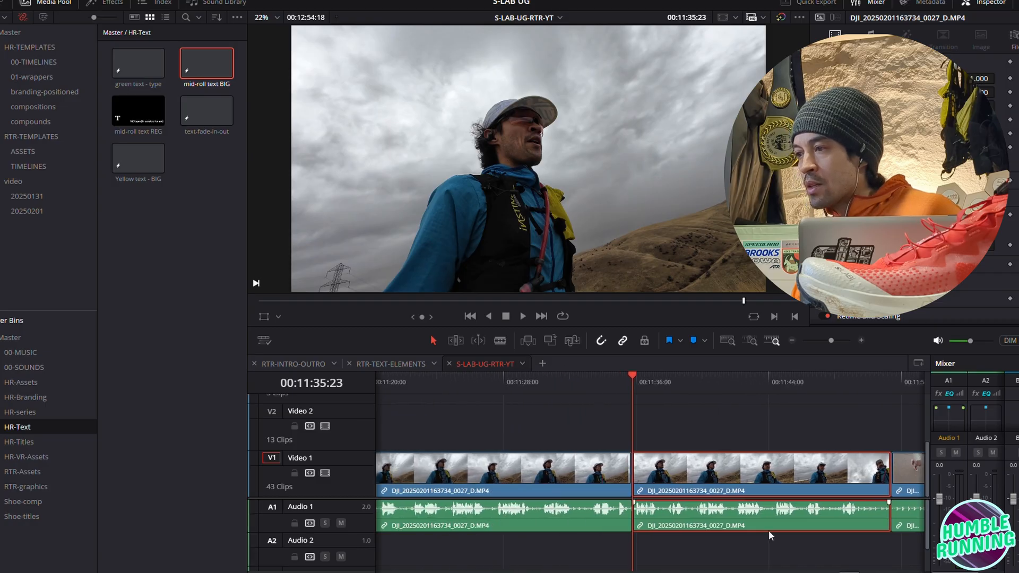
click(503, 381)
click(860, 340)
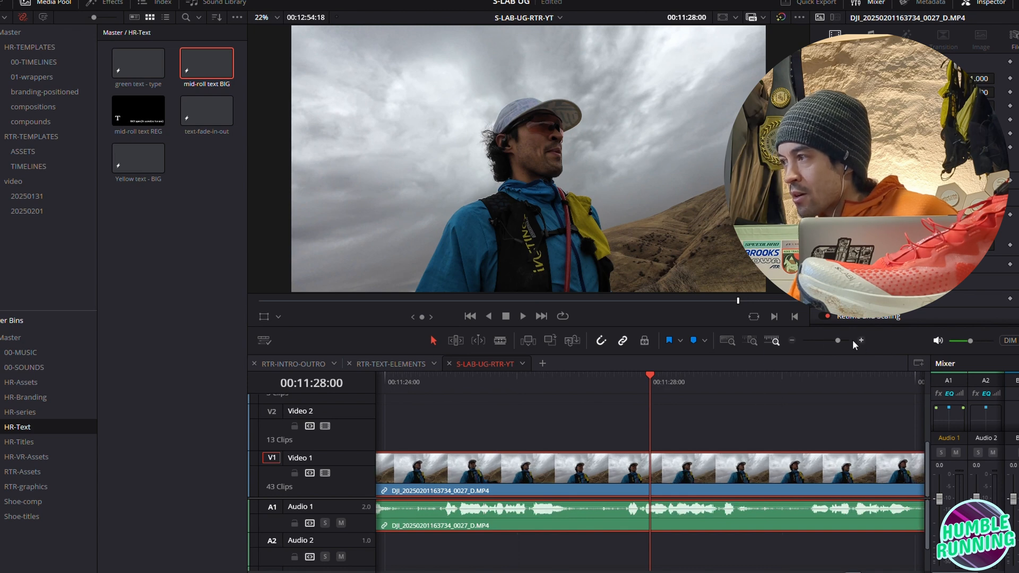
click(791, 340)
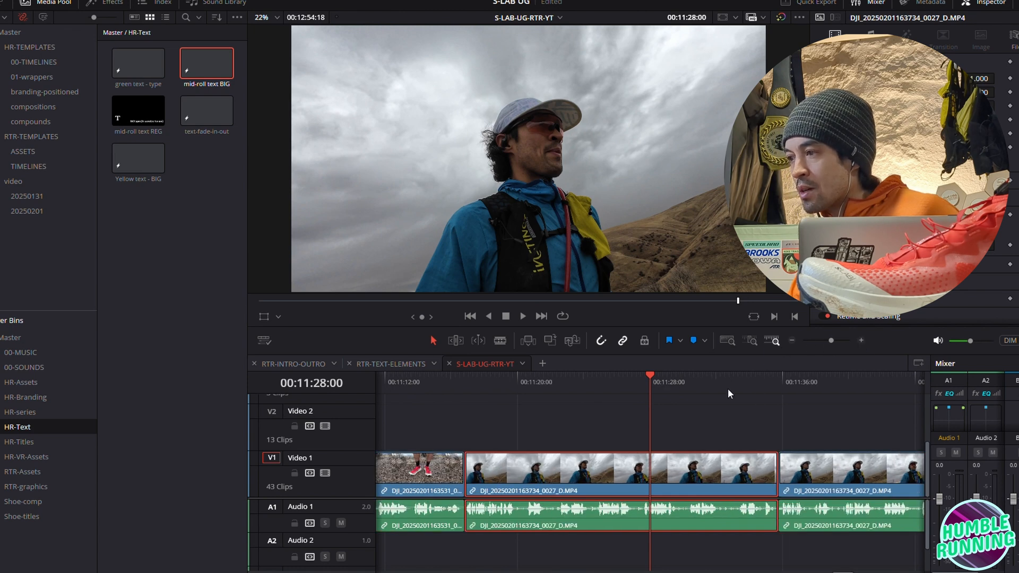
drag(653, 373, 688, 383)
click(861, 340)
key(ctrl+b)
key(ctrl+shift+[)
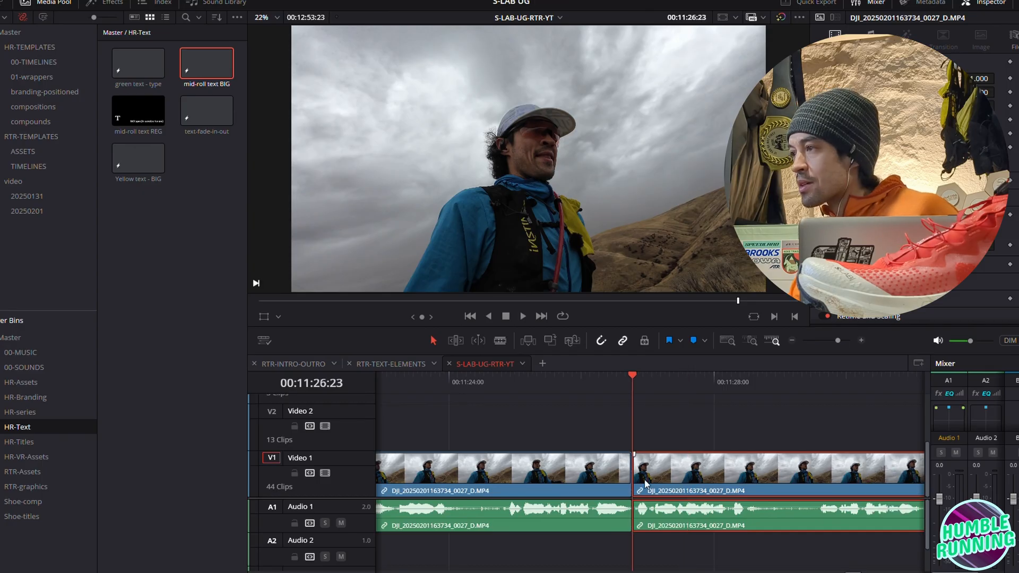
Undo the ripple trim, trim the middle 0027 segment's start to 00:11:27:16 instead, and play across the cut
key(ctrl+z)
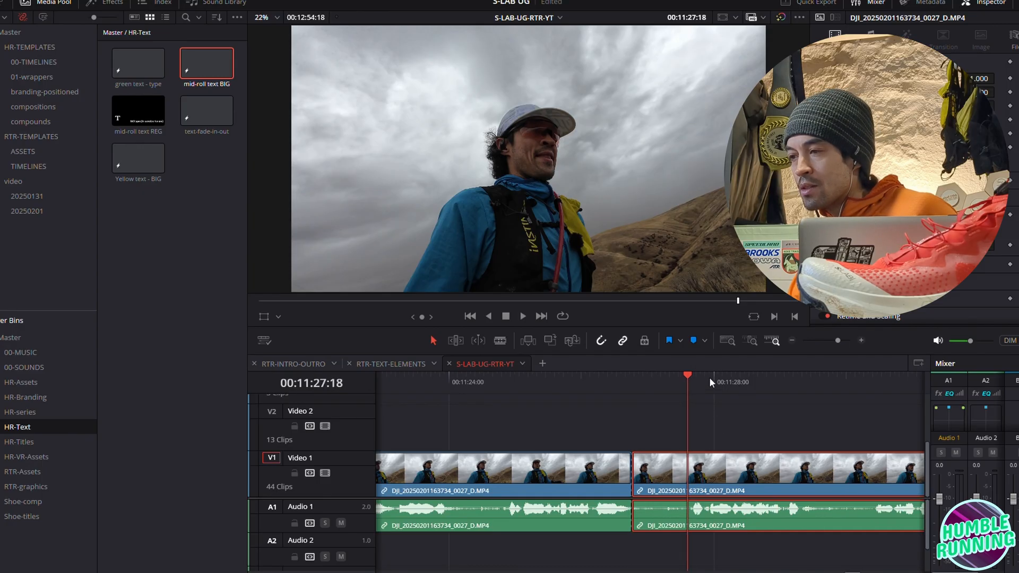
key(ctrl+shift+[)
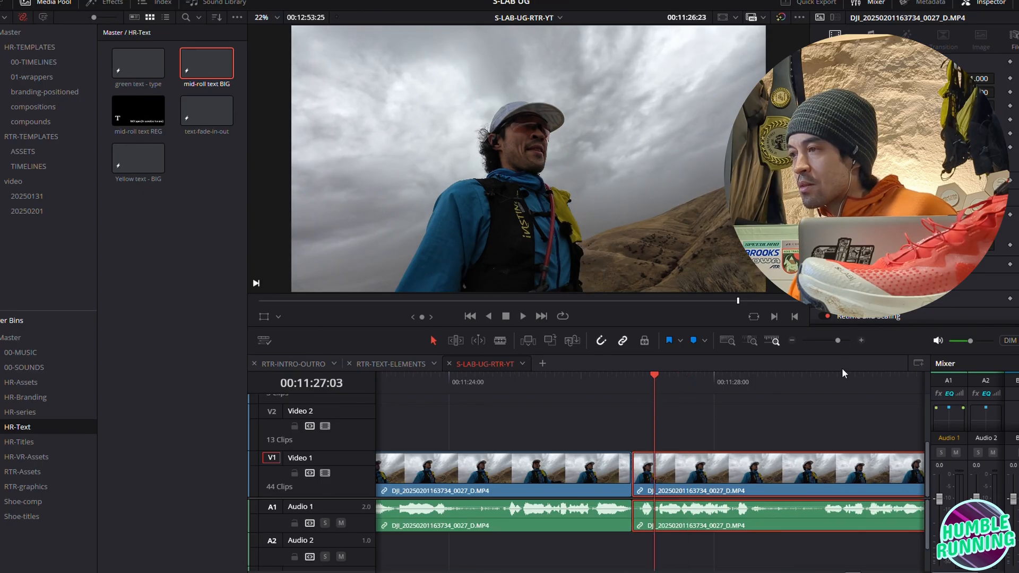
click(791, 340)
click(791, 340)
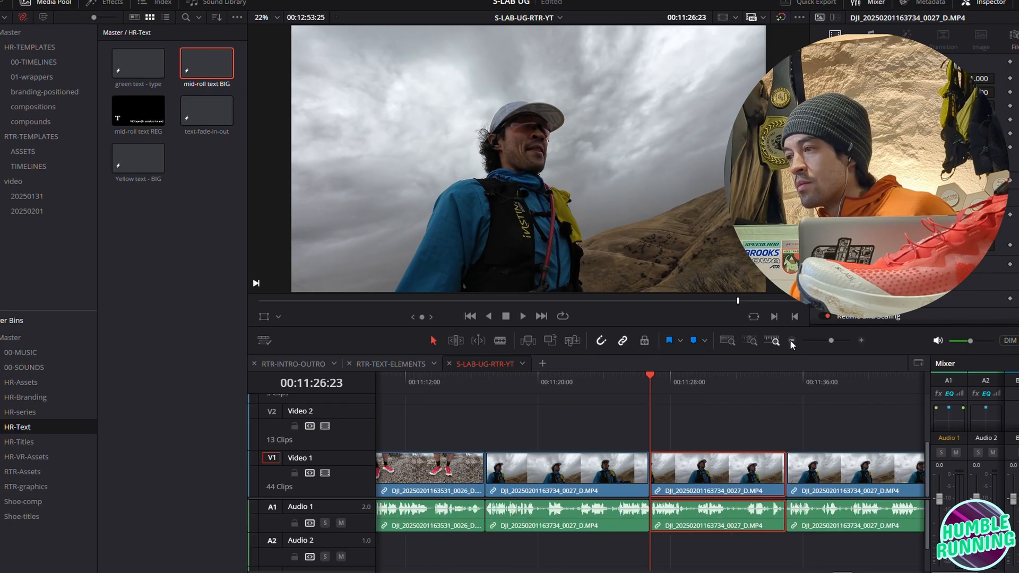
key(space)
key(space)
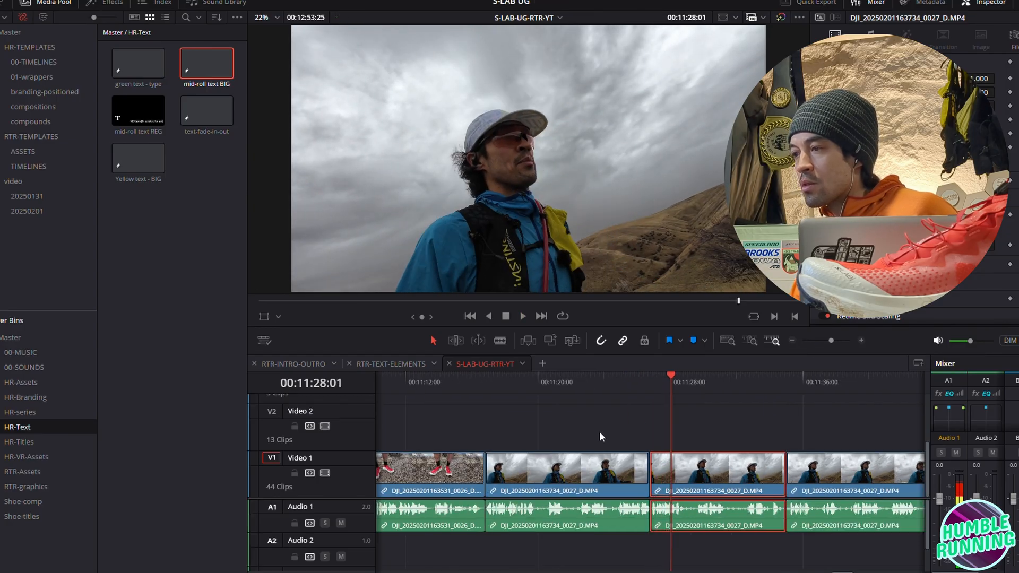
click(641, 375)
key(space)
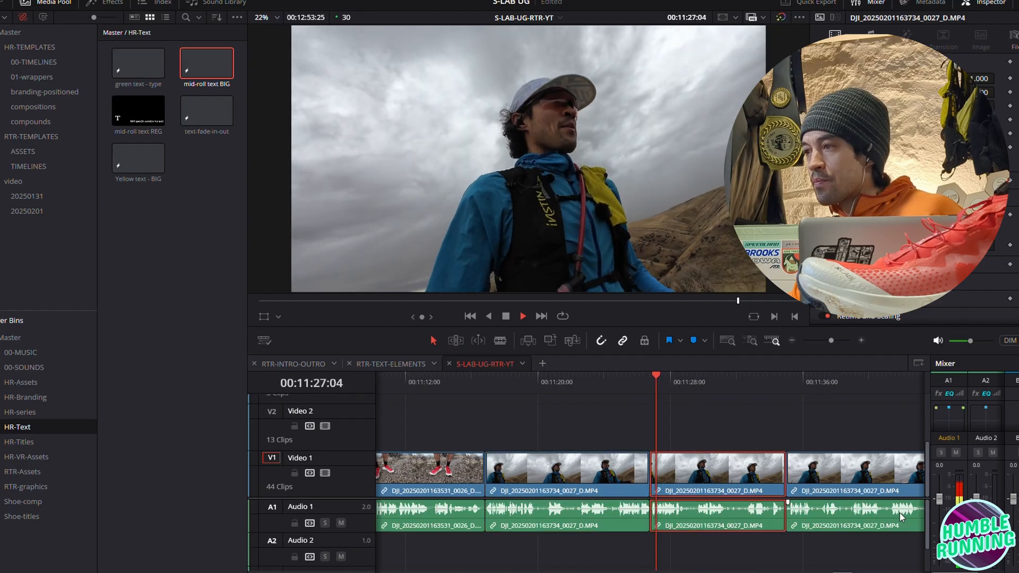
Undo the last trim and ripple-trim the middle 0027 segment's start to 00:11:27:13
click(860, 340)
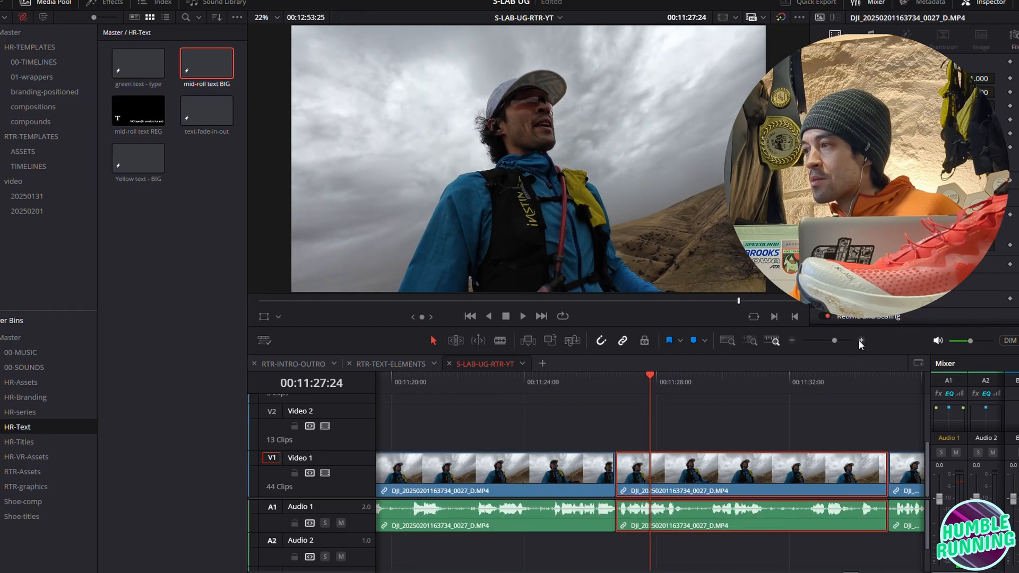
click(861, 340)
key(ctrl+z)
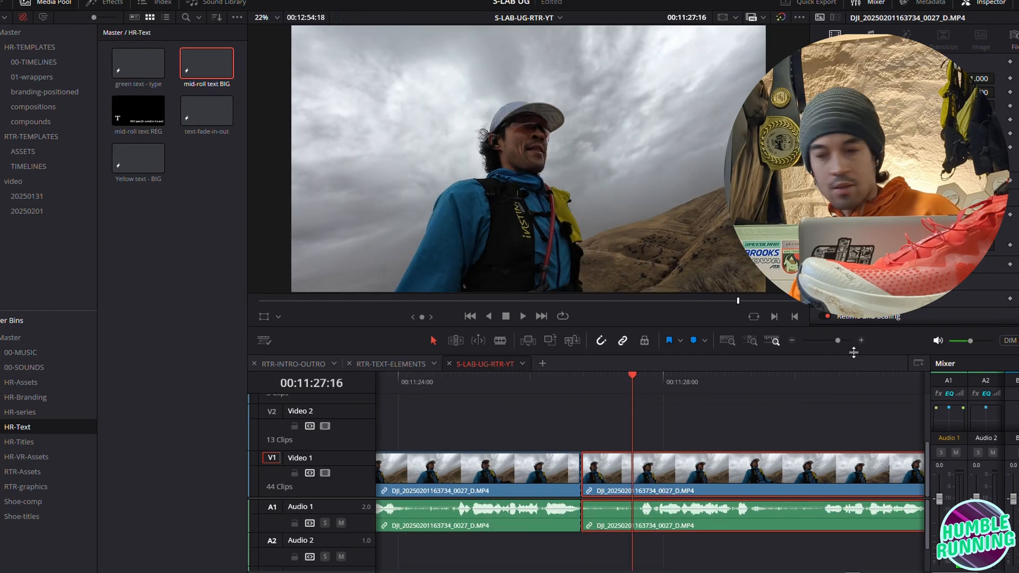
drag(619, 372, 625, 375)
click(791, 341)
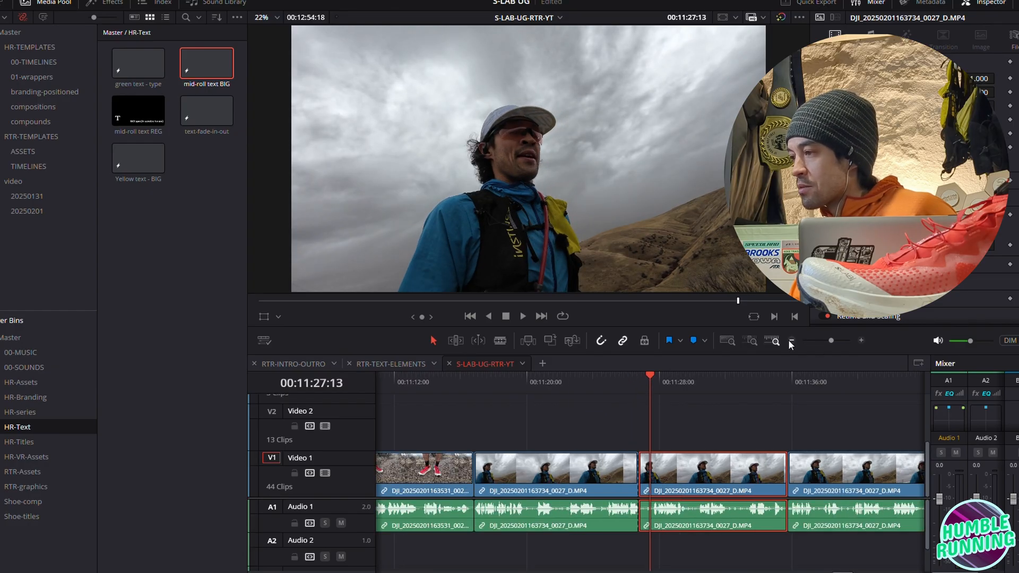
key(Up)
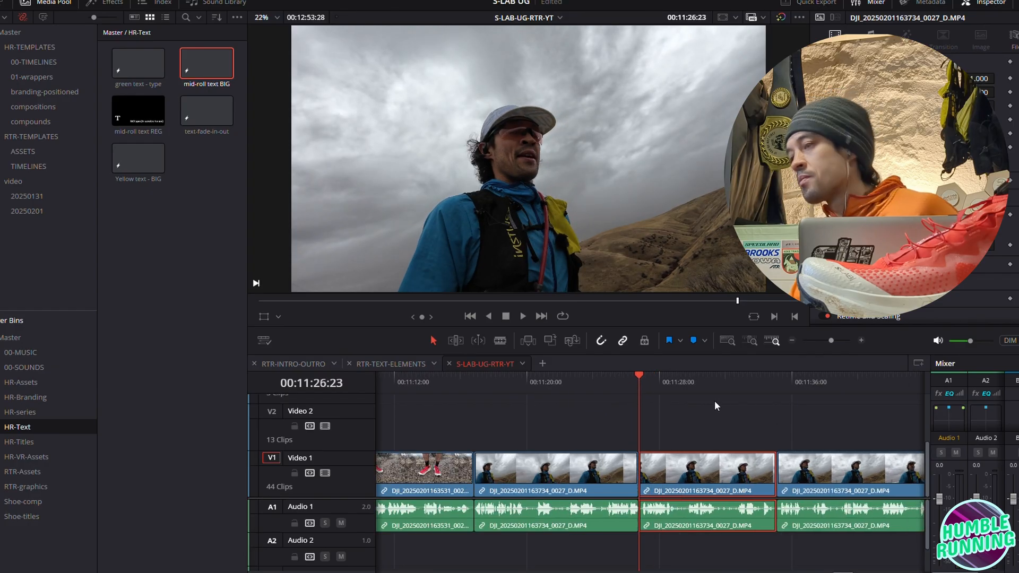
Play on to the last spoken words of the final 0027 segment and ripple-trim its end to 00:11:49:06
key(space)
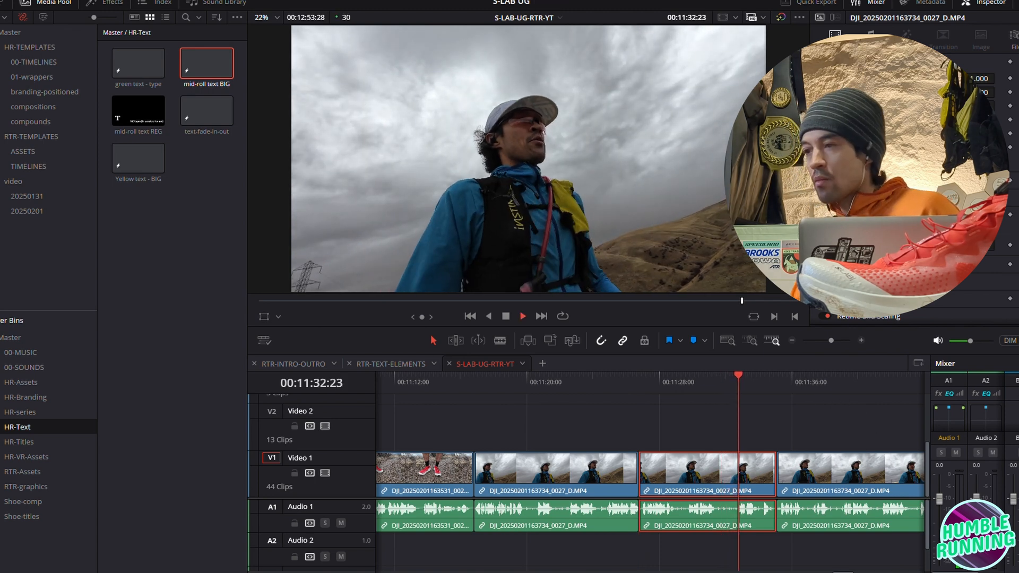
scroll(650, 467, right, 5)
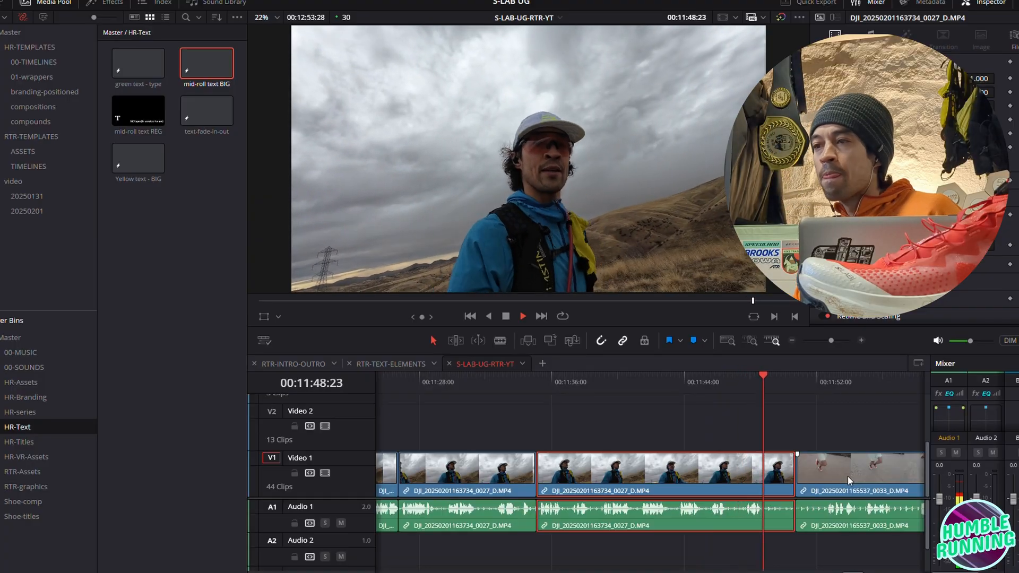
key(space)
key(ctrl+shift+bracketright)
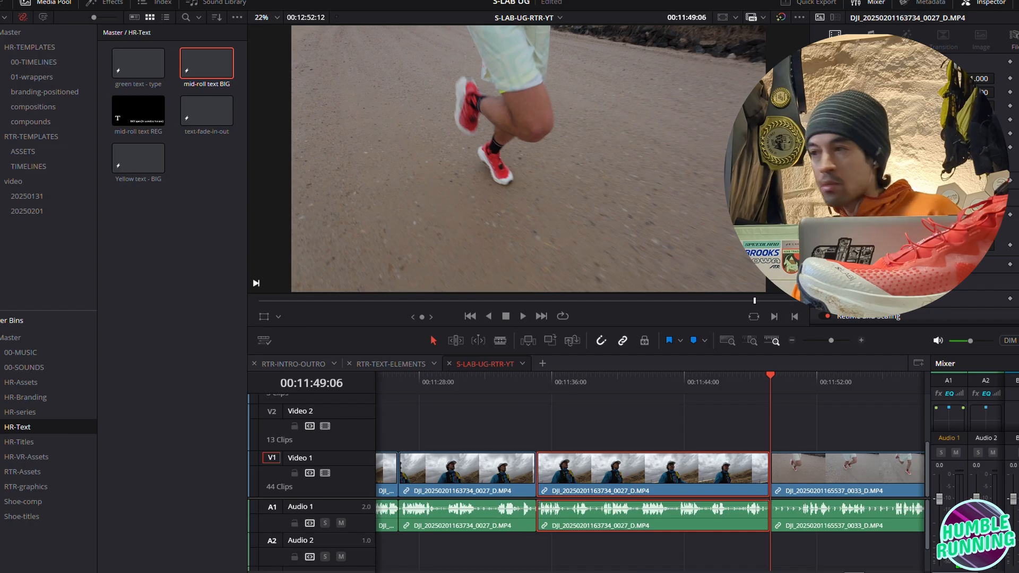
Copy the "THANK YOU FOR WATCHING" Flip Up Lower Third title from the RTR-INTRO-OUTRO timeline
click(294, 364)
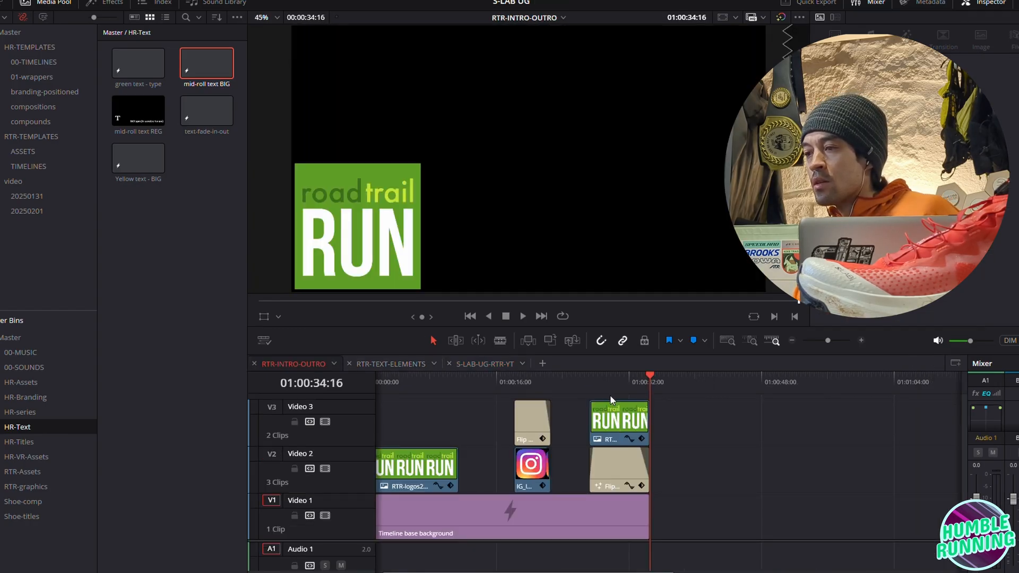
click(613, 382)
click(635, 477)
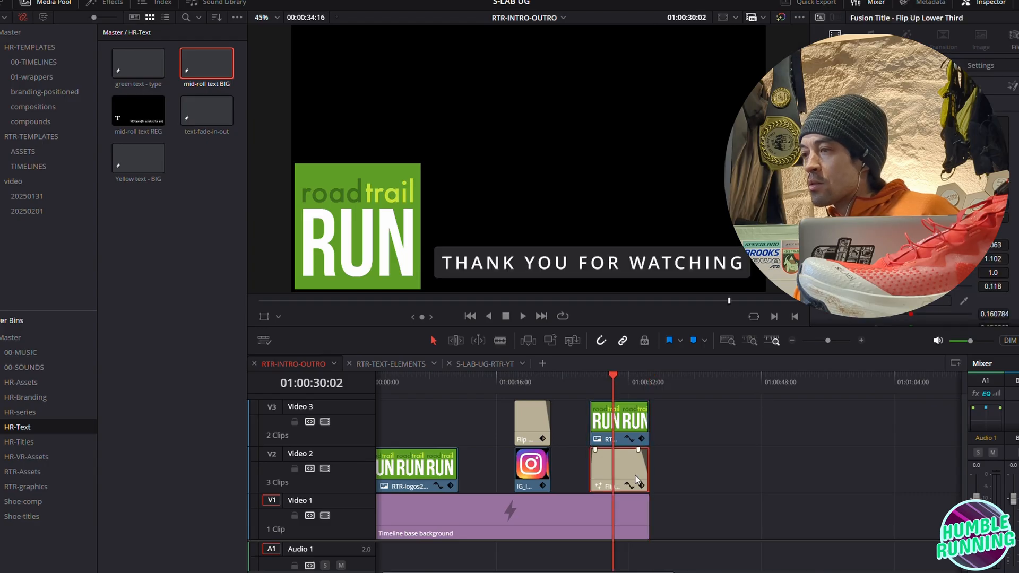
right_click(636, 478)
click(680, 274)
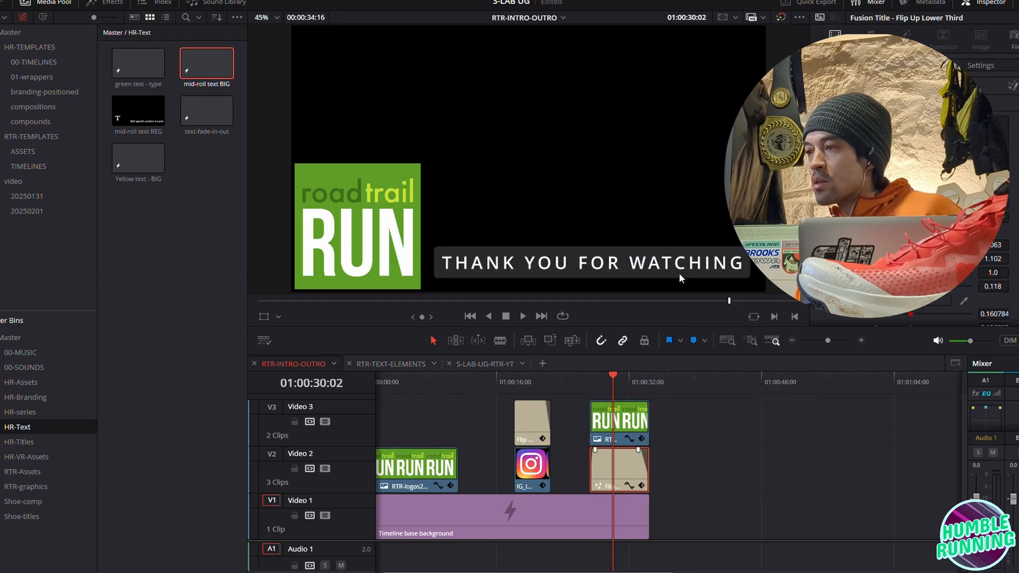
Paste the copied title onto Video 2 of the S-LAB-UG-RTR-YT timeline at 00:11:46:26 and play it back over the footage
click(454, 362)
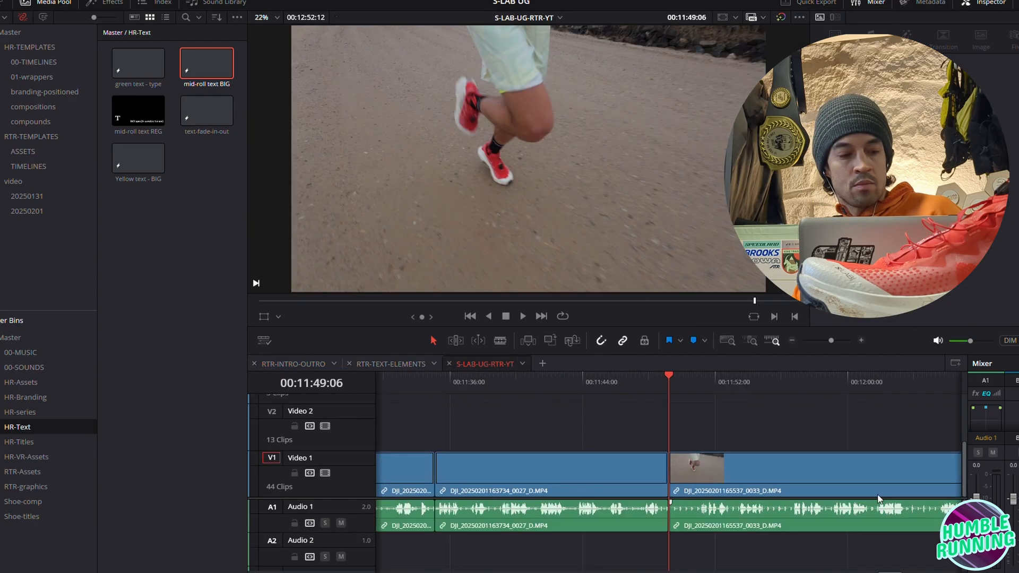
click(645, 380)
drag(644, 380, 630, 380)
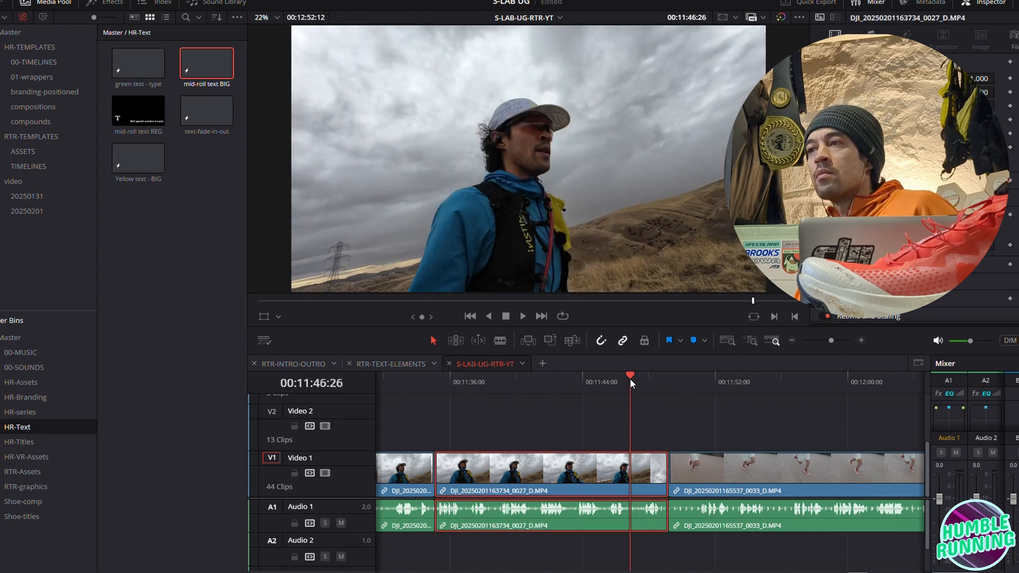
key(ctrl+v)
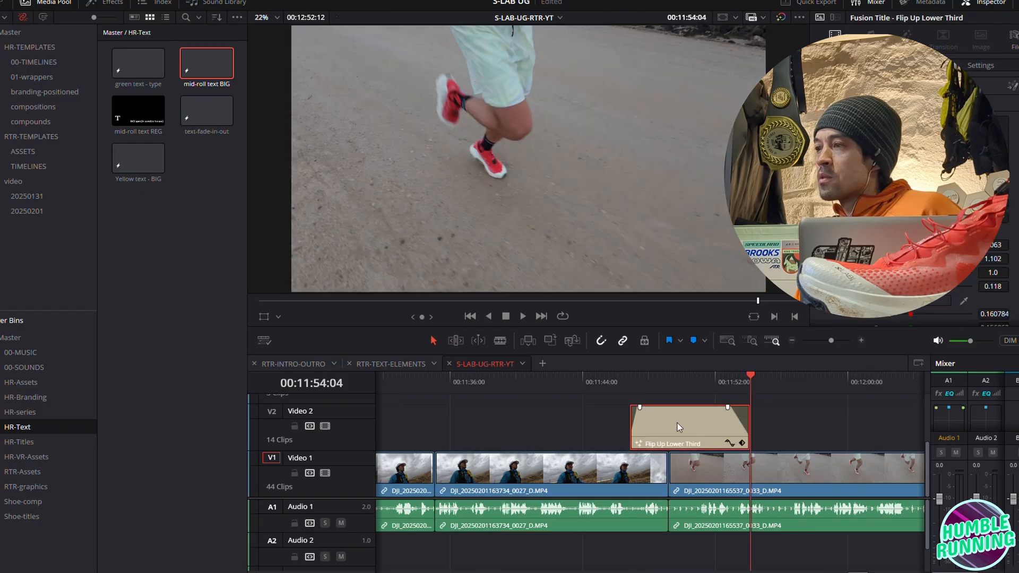
click(623, 382)
key(space)
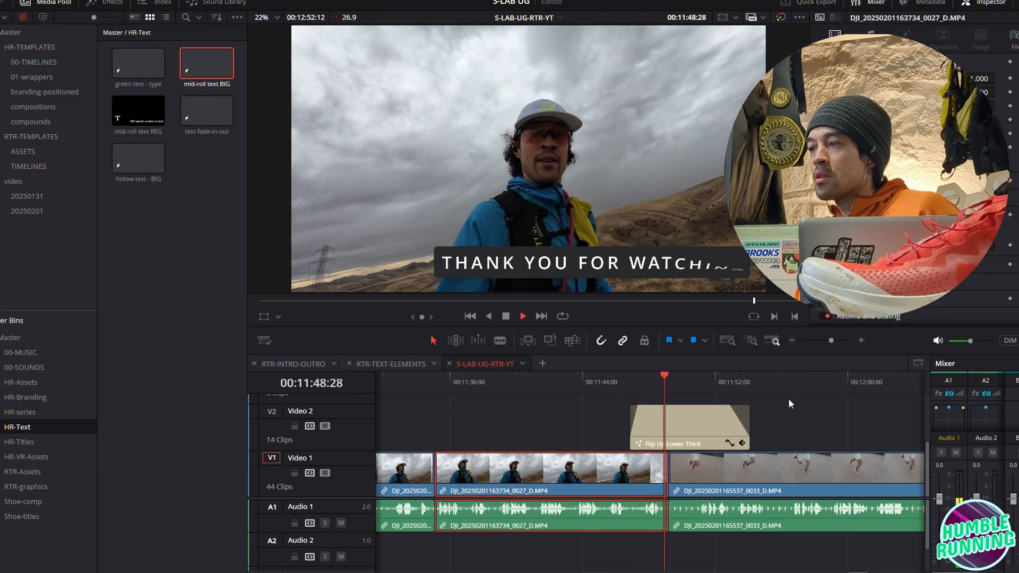
scroll(800, 405, up, 1)
key(space)
key(space)
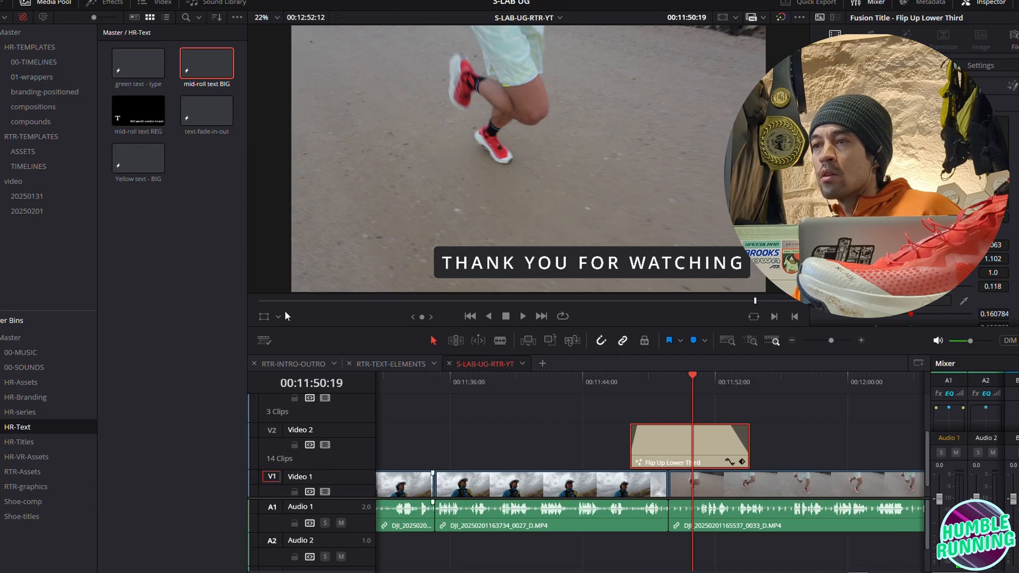
Reposition the "THANK YOU FOR WATCHING" title toward the lower left of the frame and play its animation
click(263, 317)
drag(682, 264, 566, 266)
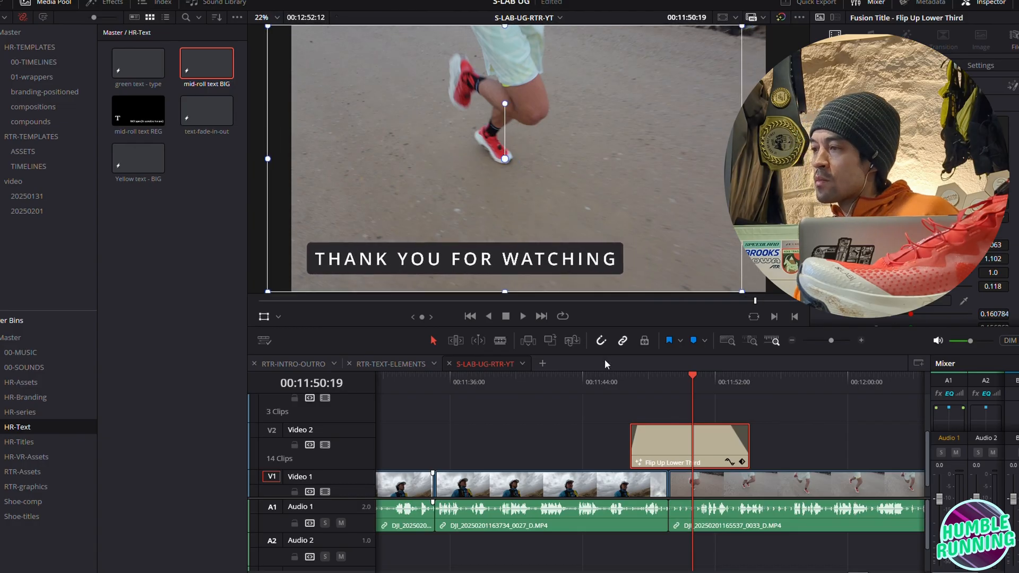
click(610, 381)
key(space)
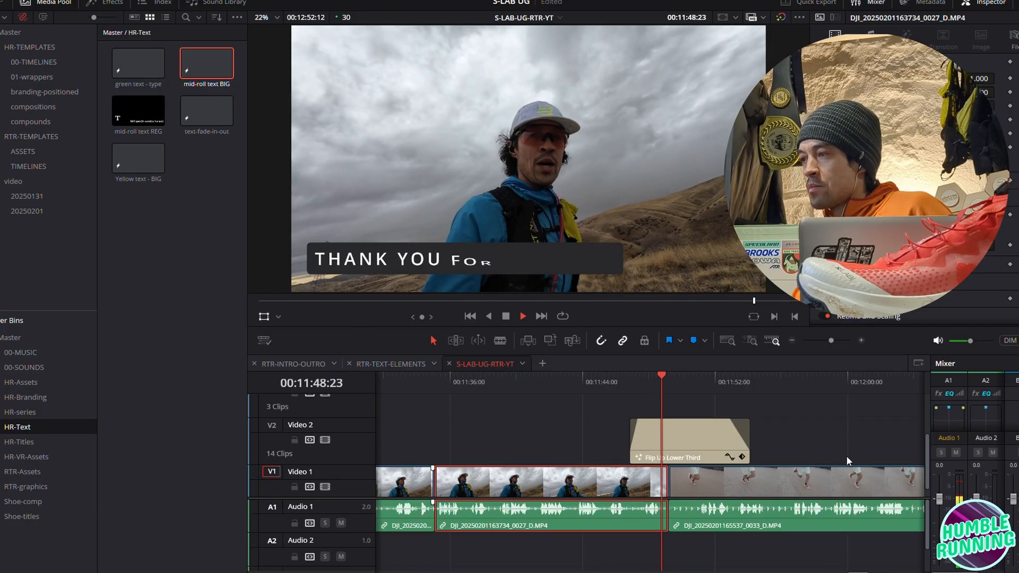
scroll(854, 435, down, 1)
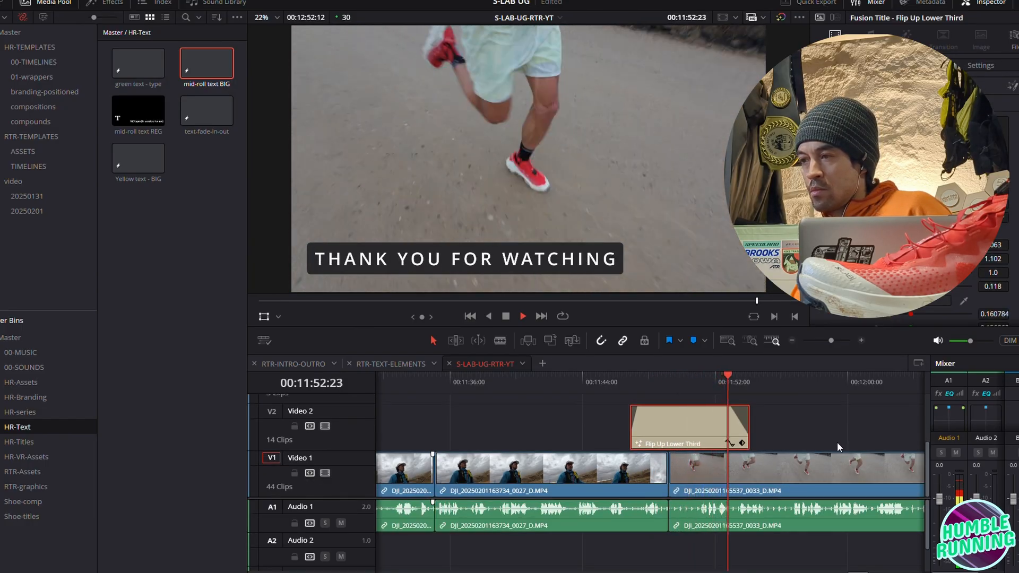
Find the start of the usable speech in the 0033 clip and ripple-trim the clip's start to 00:11:55:13
click(821, 461)
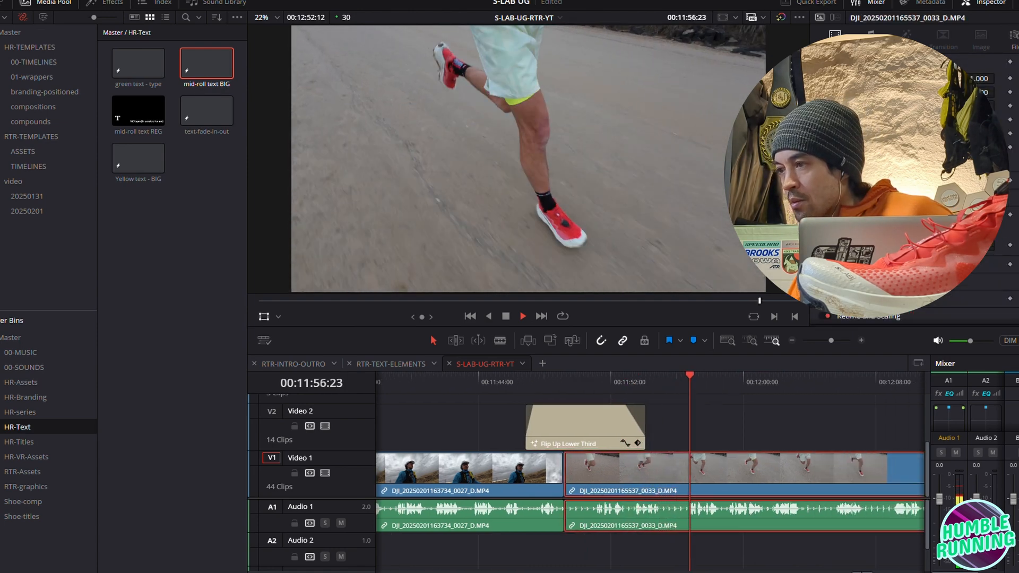
drag(645, 375, 620, 377)
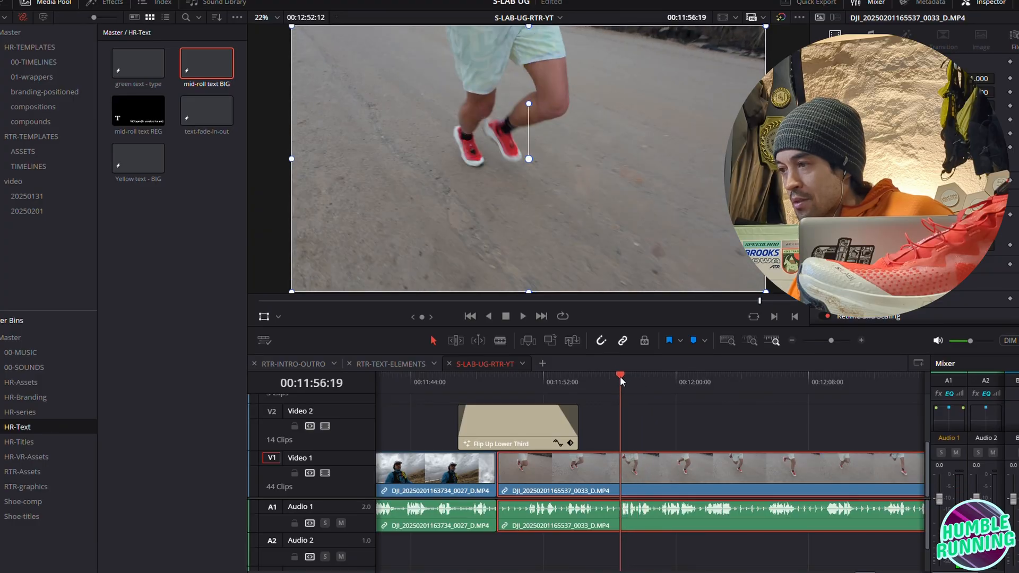
click(862, 340)
drag(653, 374, 607, 384)
key(Right)
key(Right)
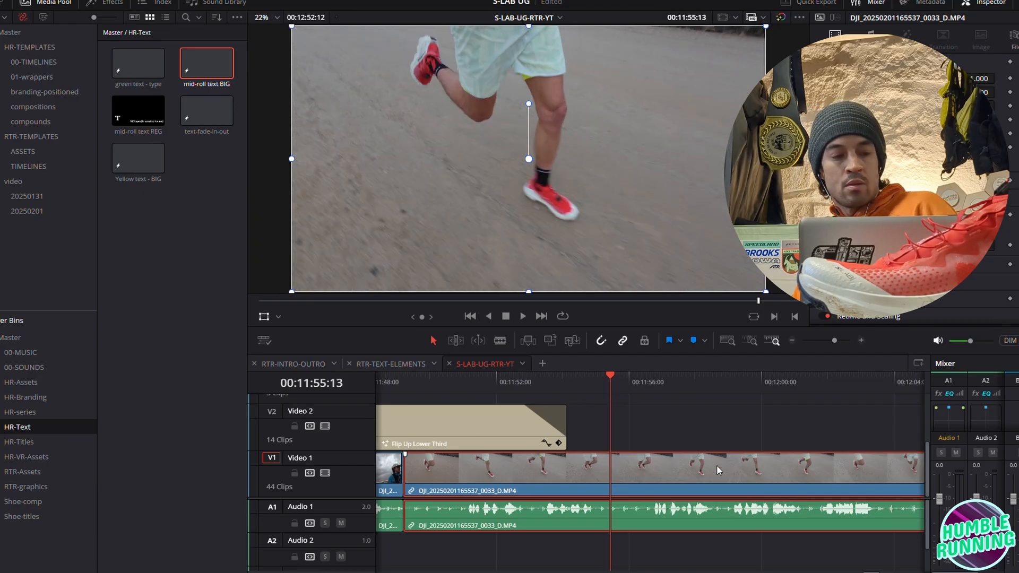
key(Up)
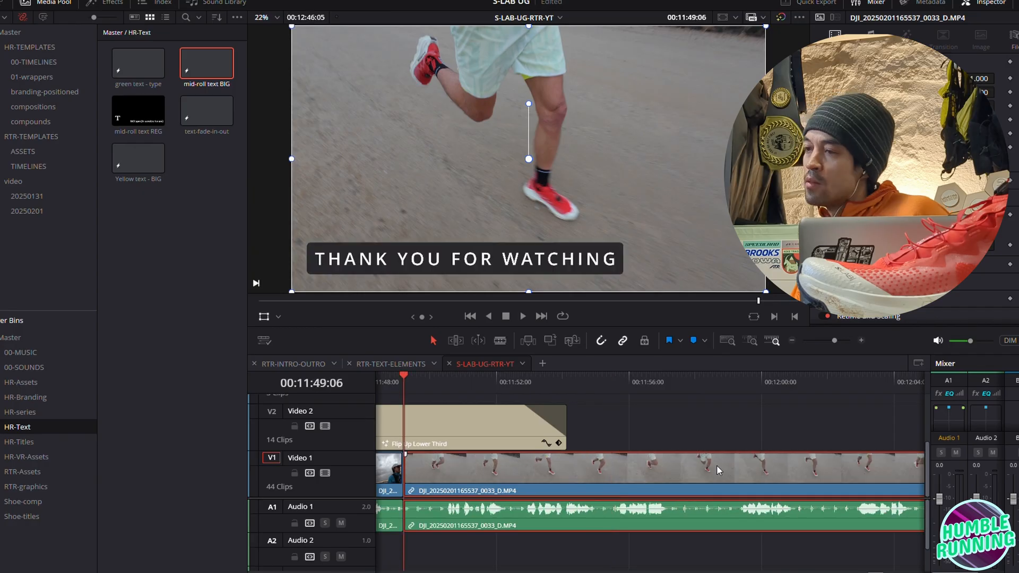
Play the trimmed 0033 clip from its cut under the title through to about 00:12:02
click(480, 415)
scroll(486, 413, up, 1)
key(space)
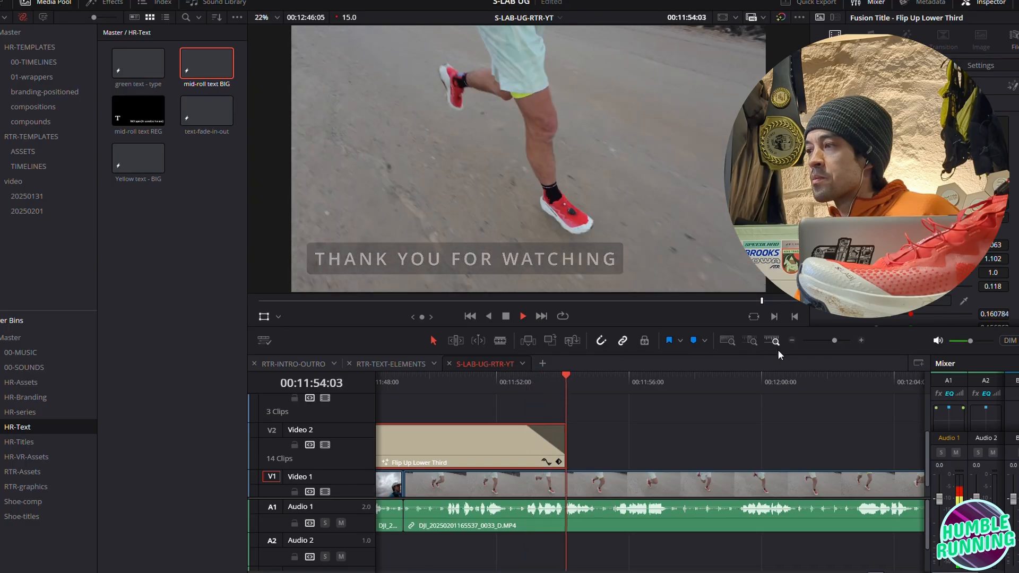
key(v)
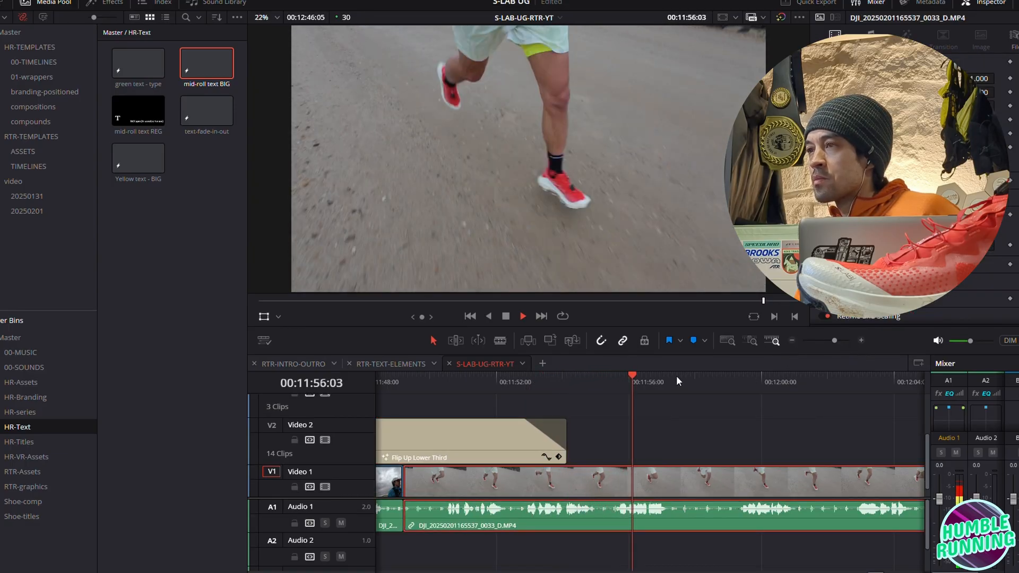
click(793, 341)
click(789, 342)
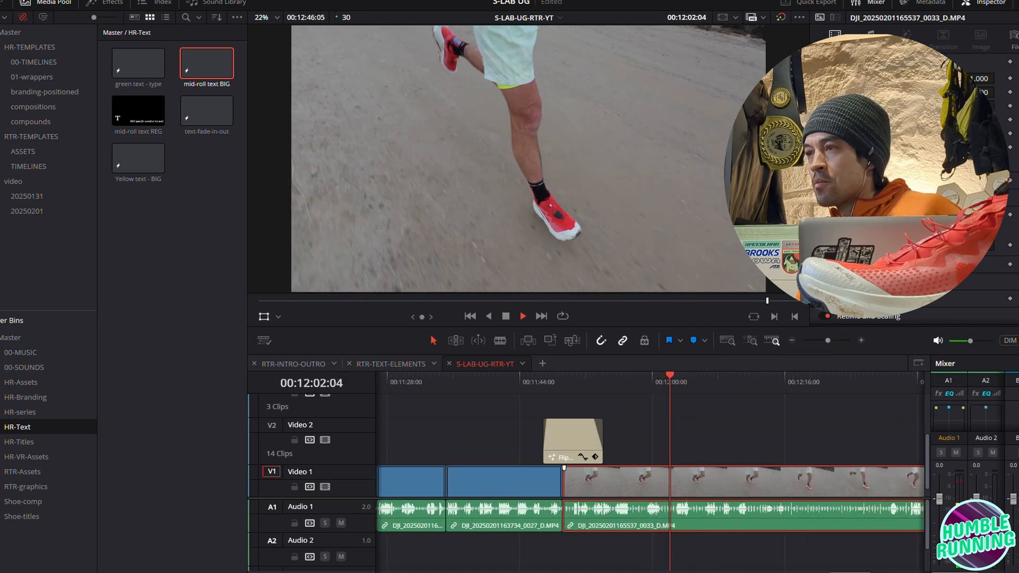
scroll(650, 477, right, 5)
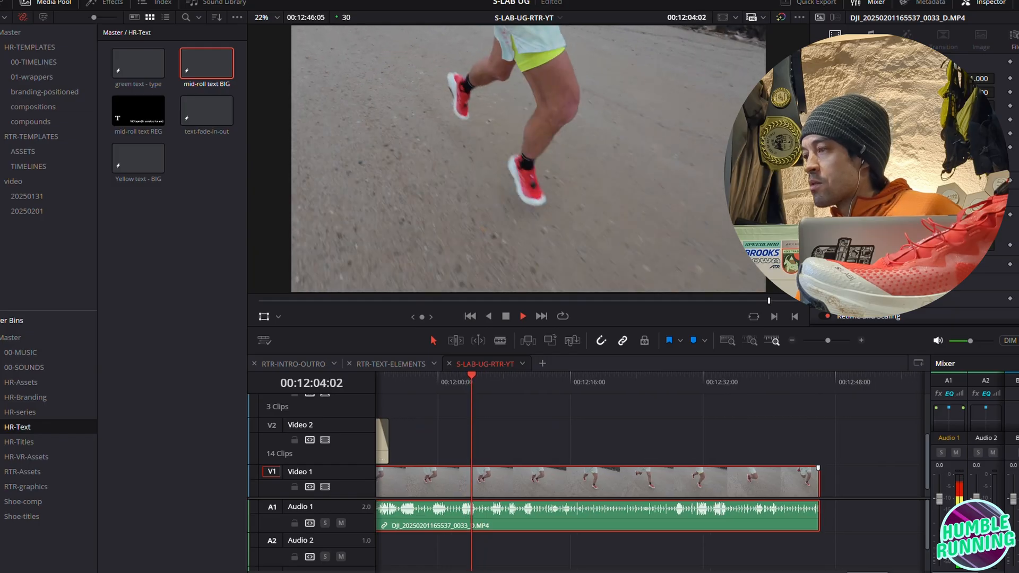
click(861, 339)
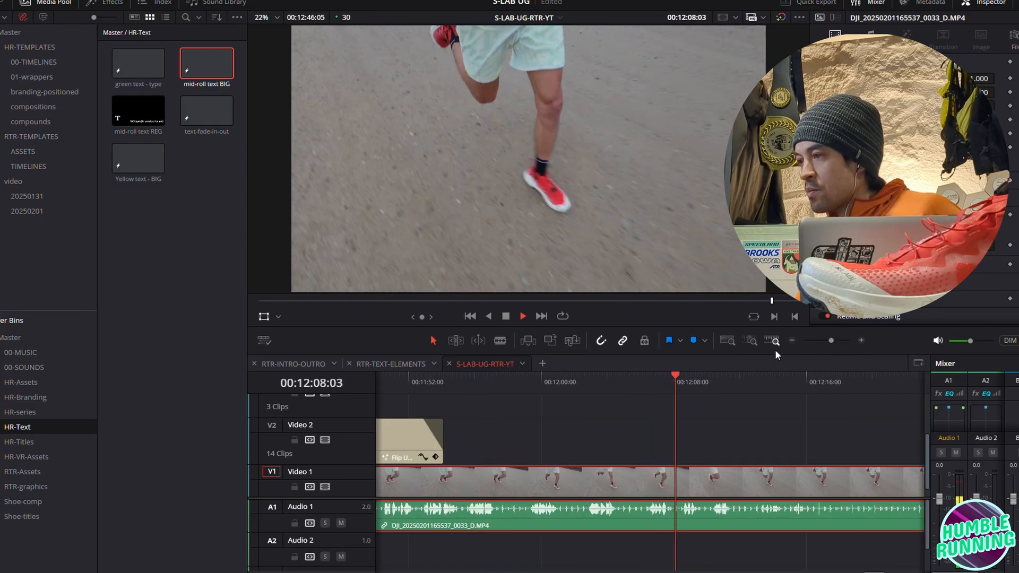
click(790, 341)
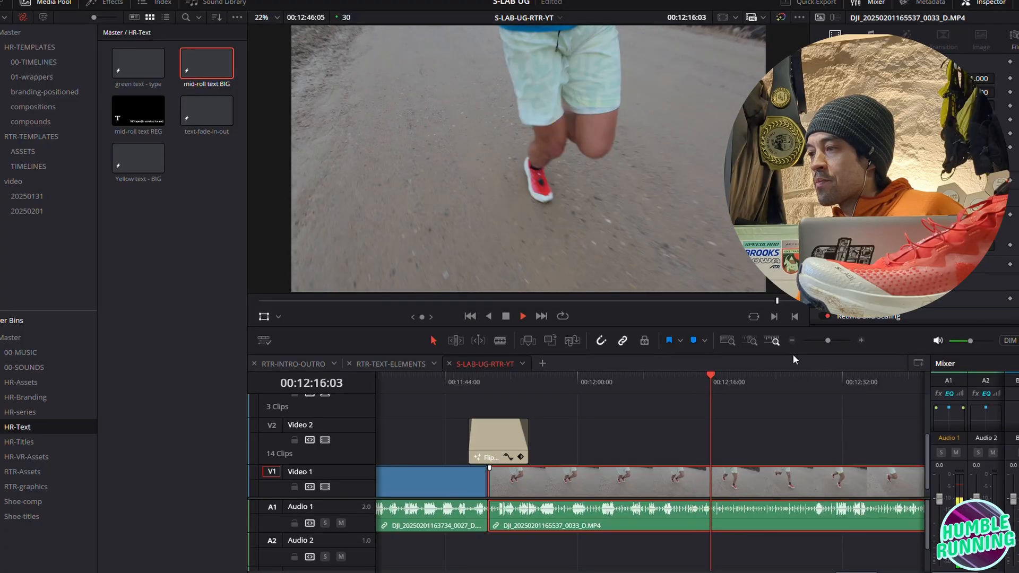
key(space)
drag(717, 373, 705, 378)
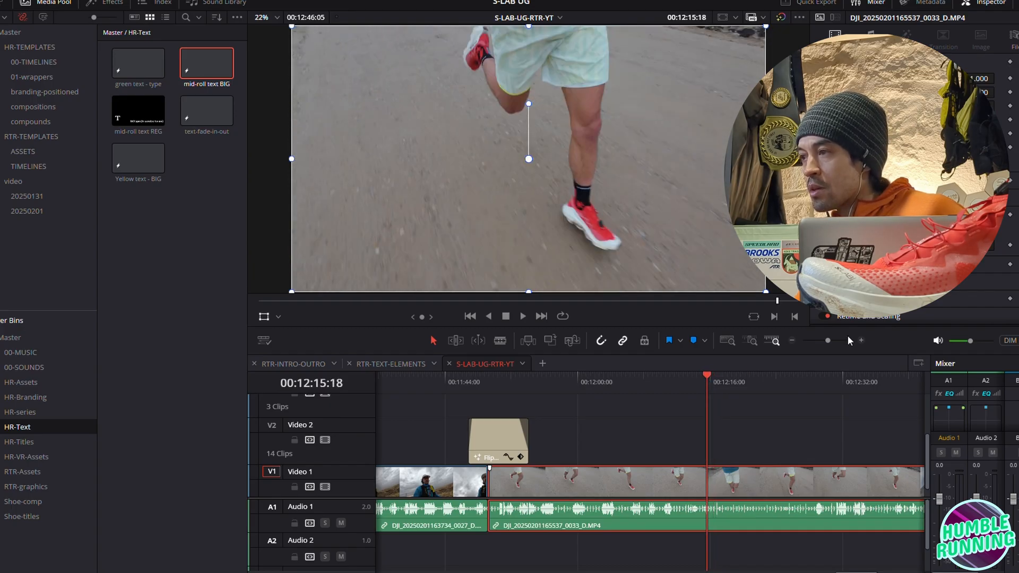
click(860, 341)
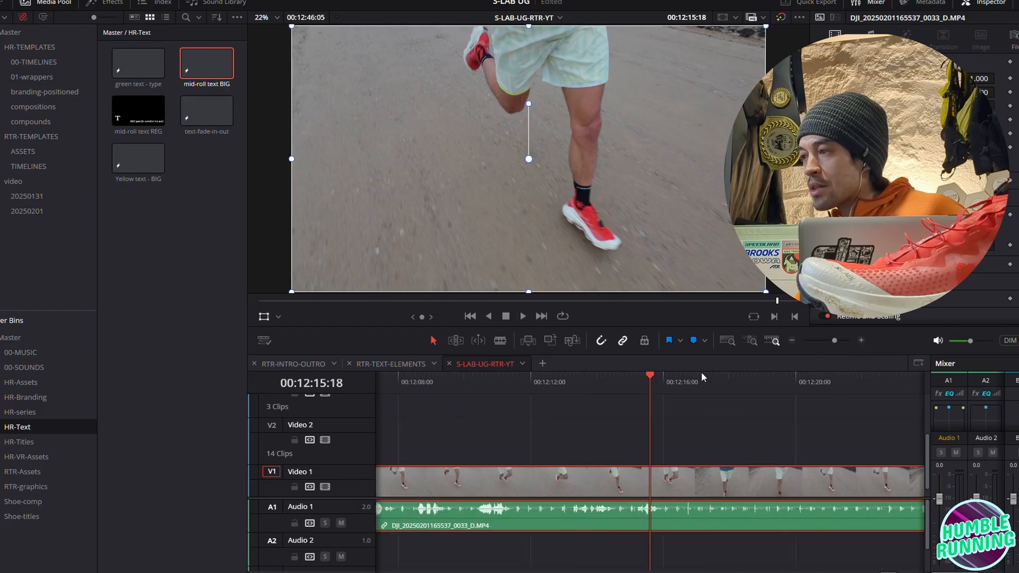
drag(652, 378, 659, 375)
key(ctrl+b)
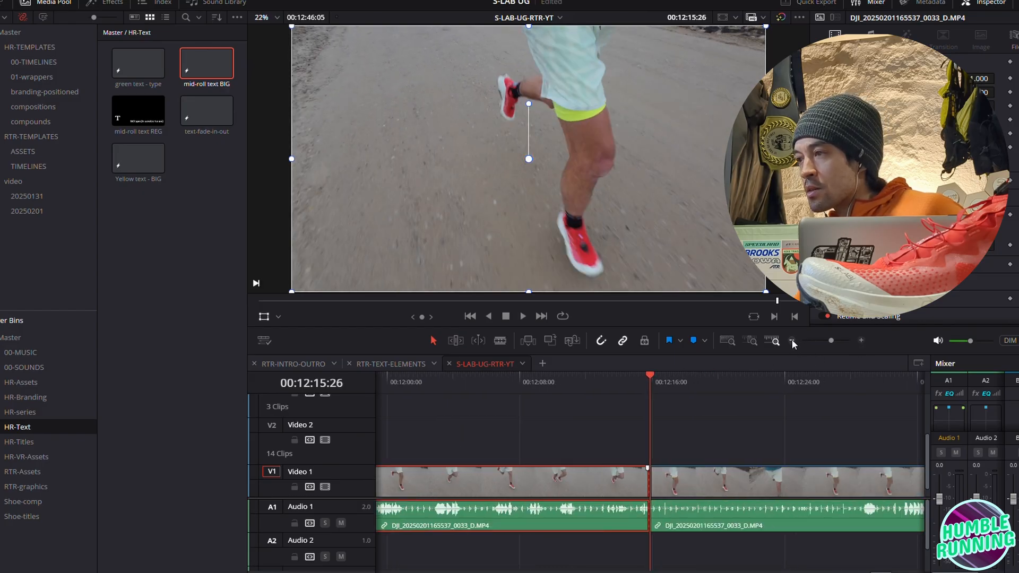
Ripple-trim the start of the last clip segment to 00:12:27:10, closing the gap after the split
click(792, 340)
drag(652, 373, 697, 377)
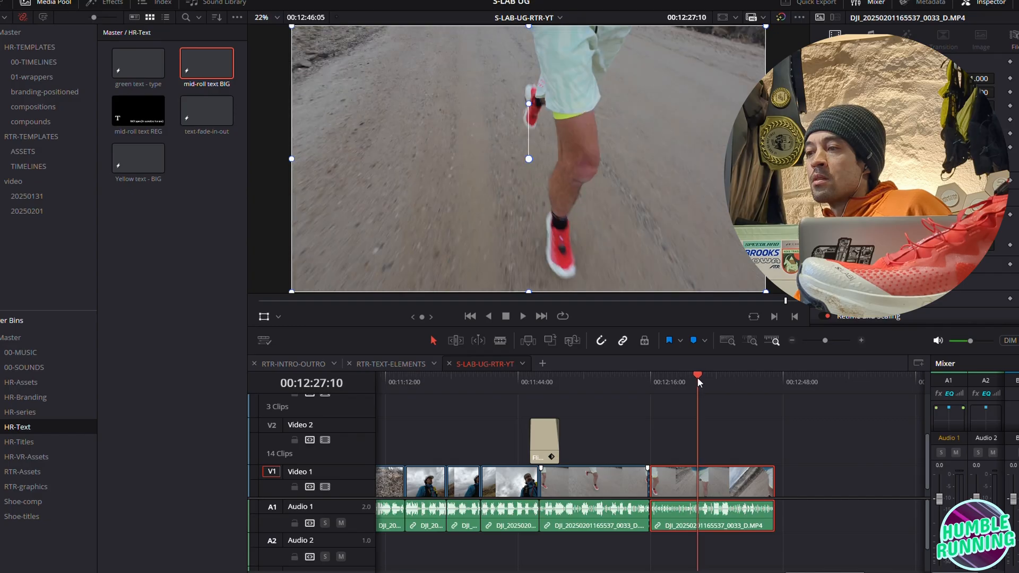
key(ctrl+shift+bracketleft)
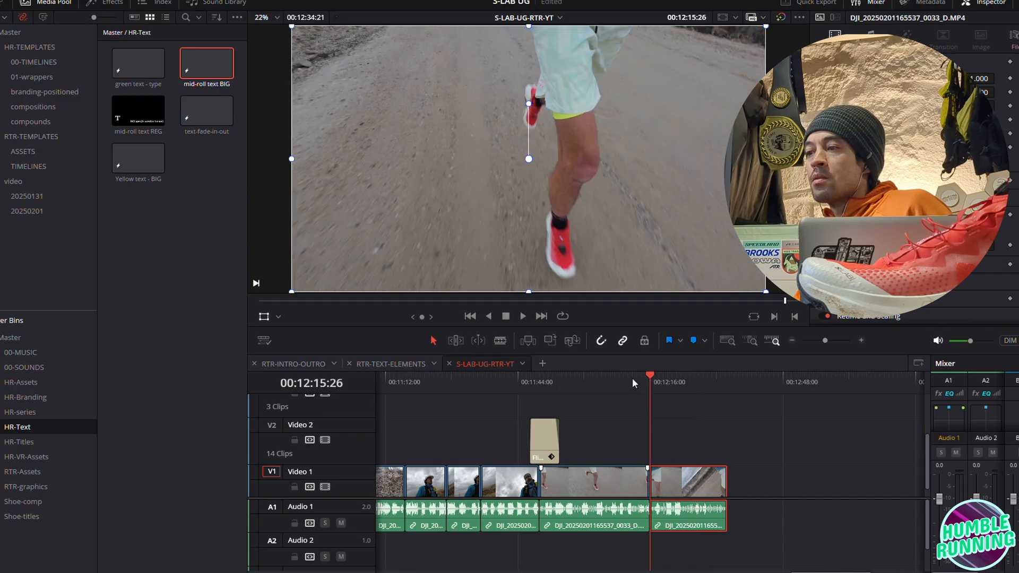
Play across the new cut and ripple-trim the last segment's start further, to 00:12:16:17
click(632, 378)
key(space)
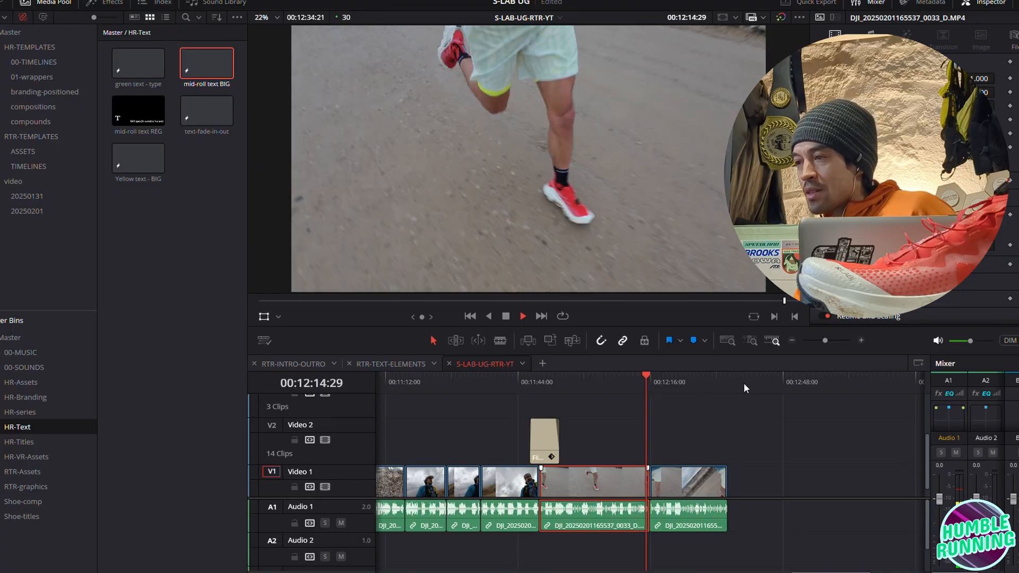
key(space)
click(864, 340)
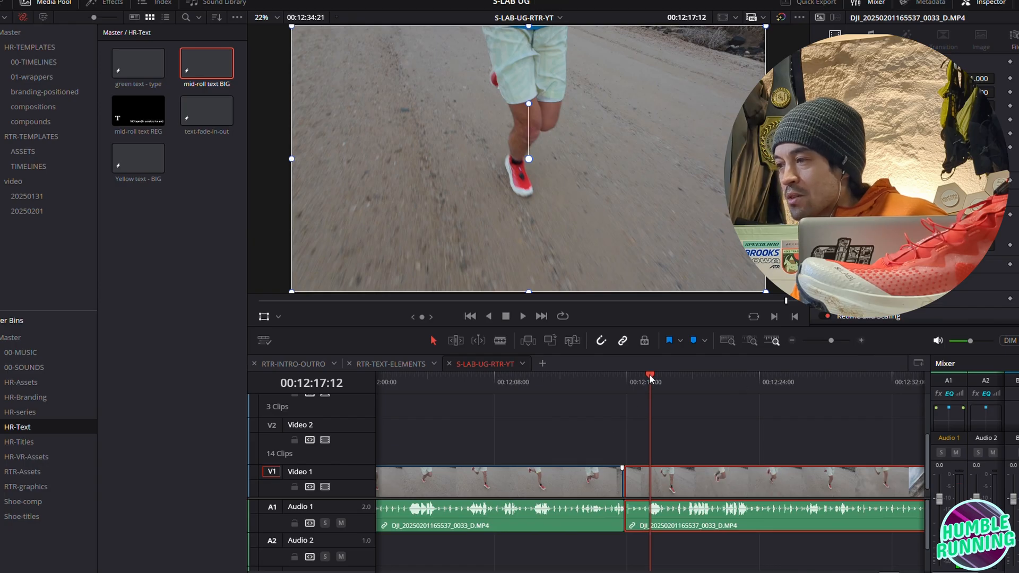
drag(650, 375, 636, 380)
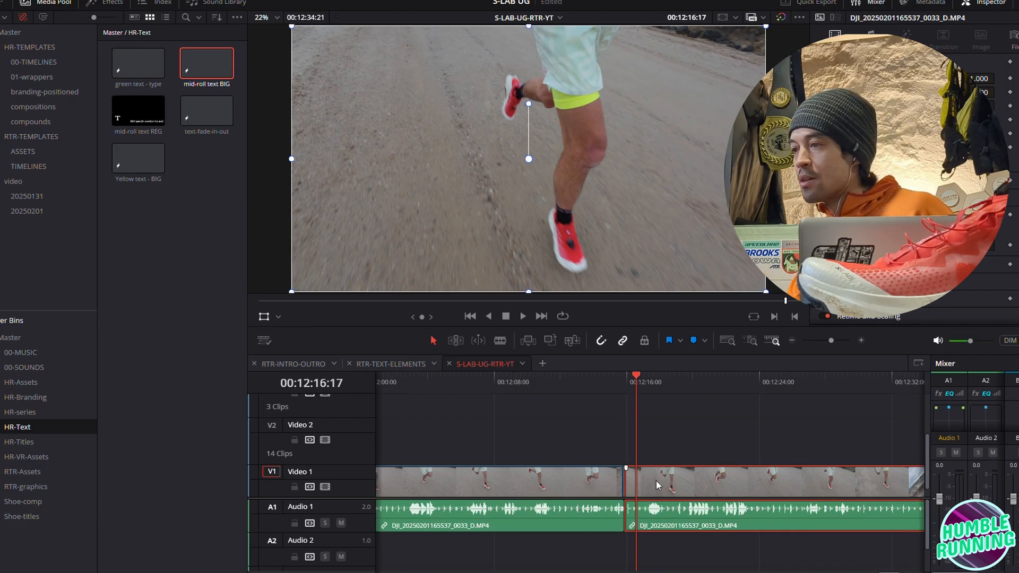
Play the last segment from before the cut and trim its end to 00:12:33:03
click(602, 378)
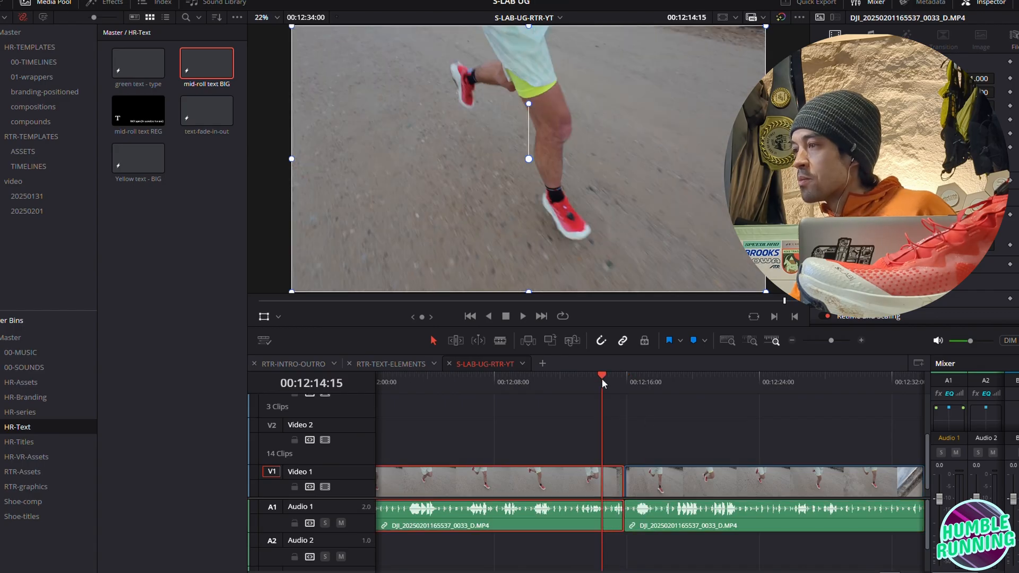
key(space)
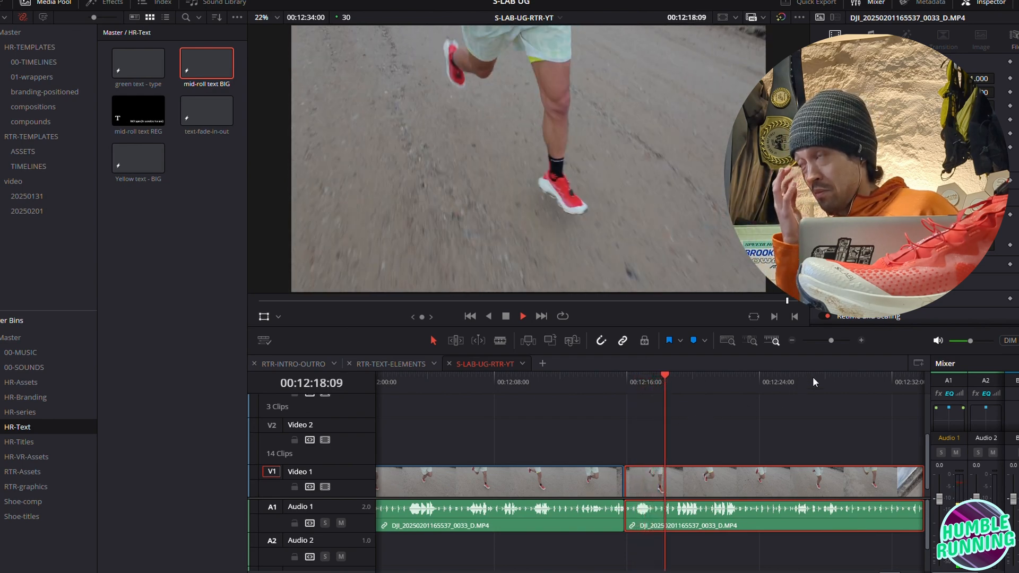
click(791, 341)
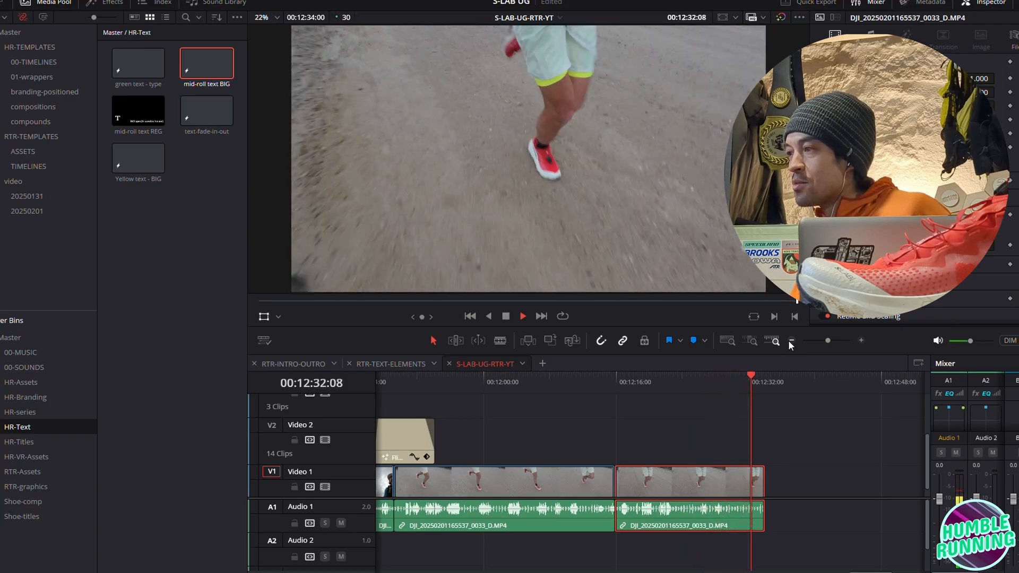
key(space)
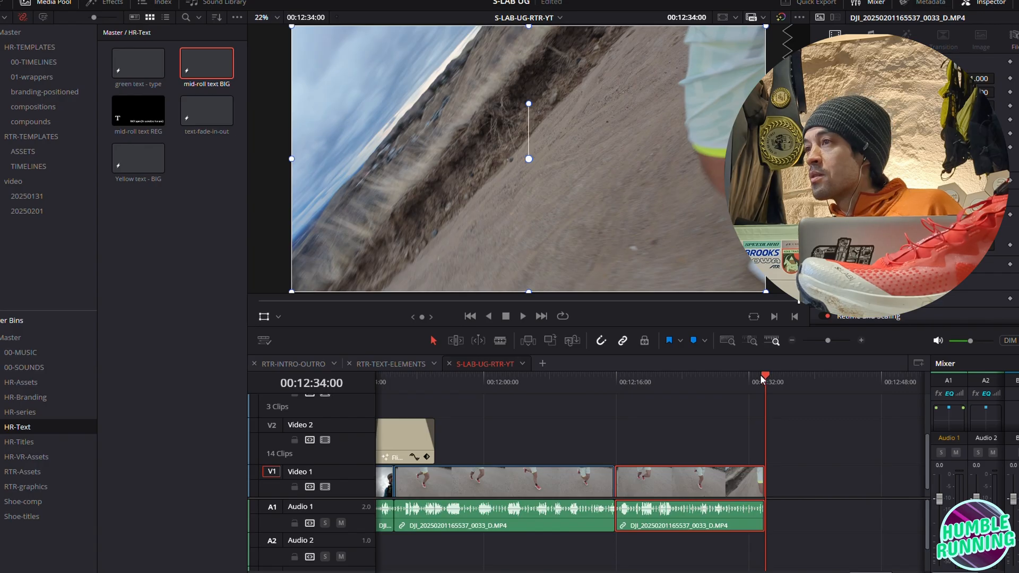
drag(762, 375, 755, 377)
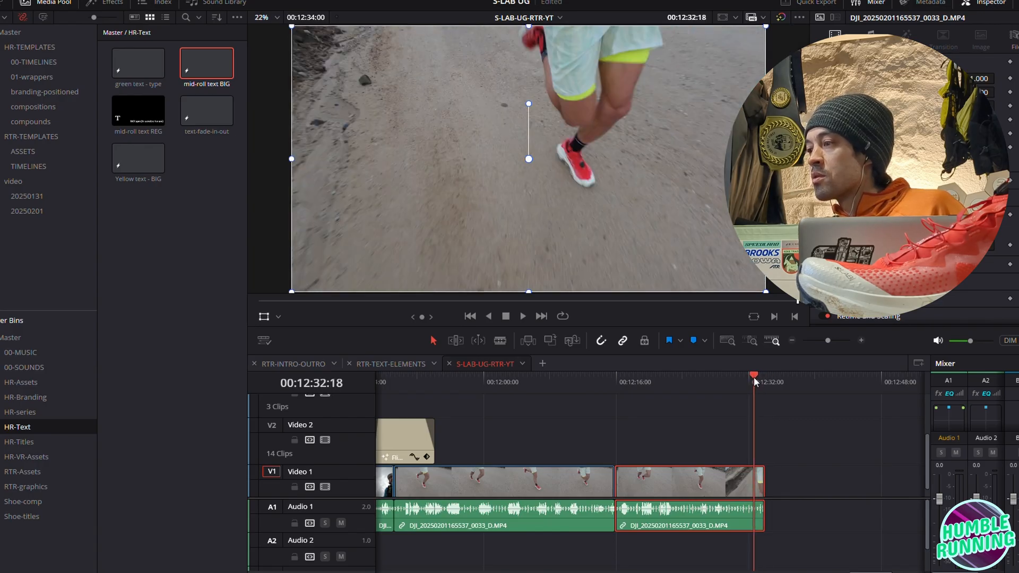
key(space)
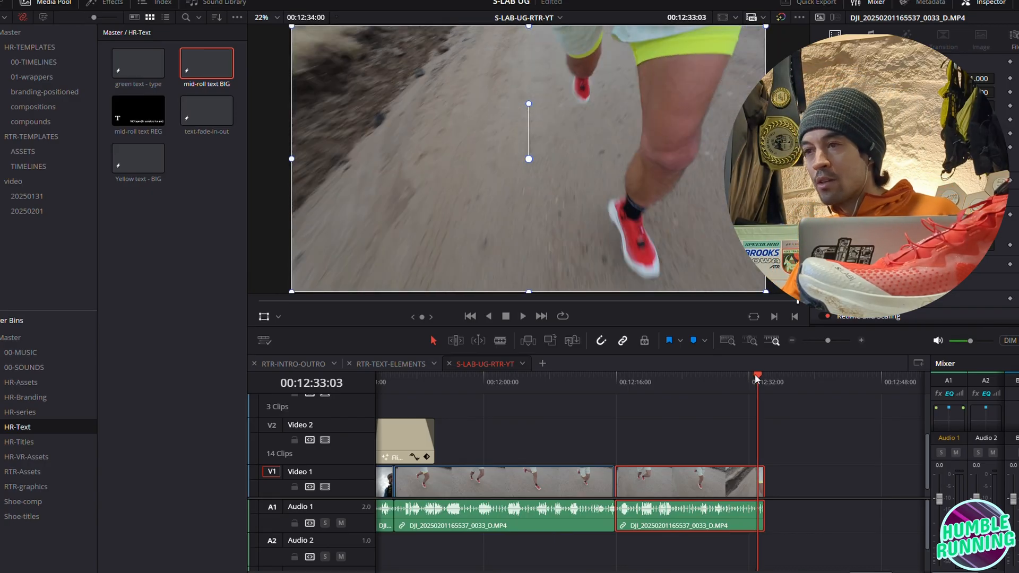
key(shift+bracketright)
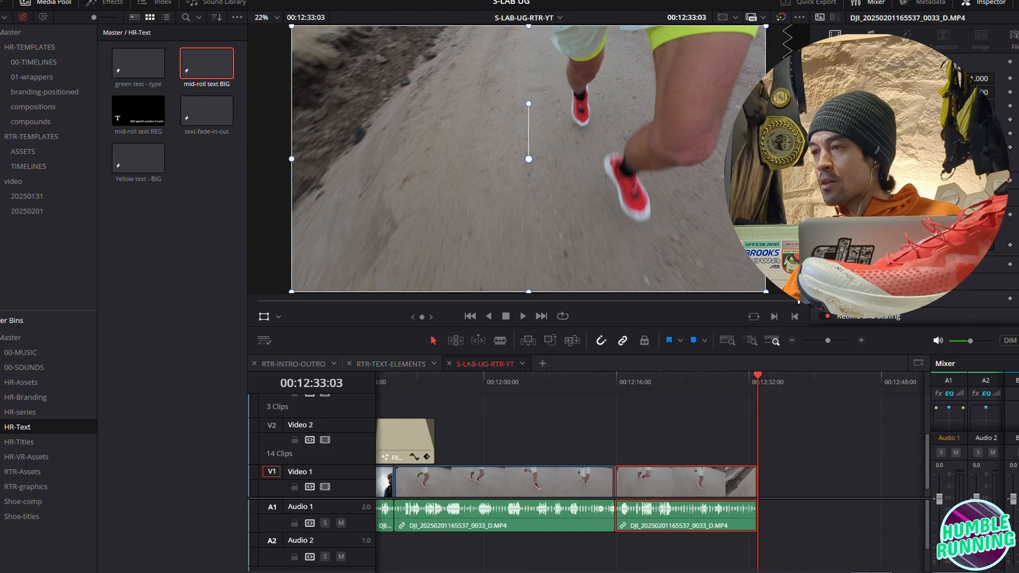
Review the edited timeline by checking frames in the middle and late sections, finishing at the end of the last clip
scroll(584, 477, right, 1)
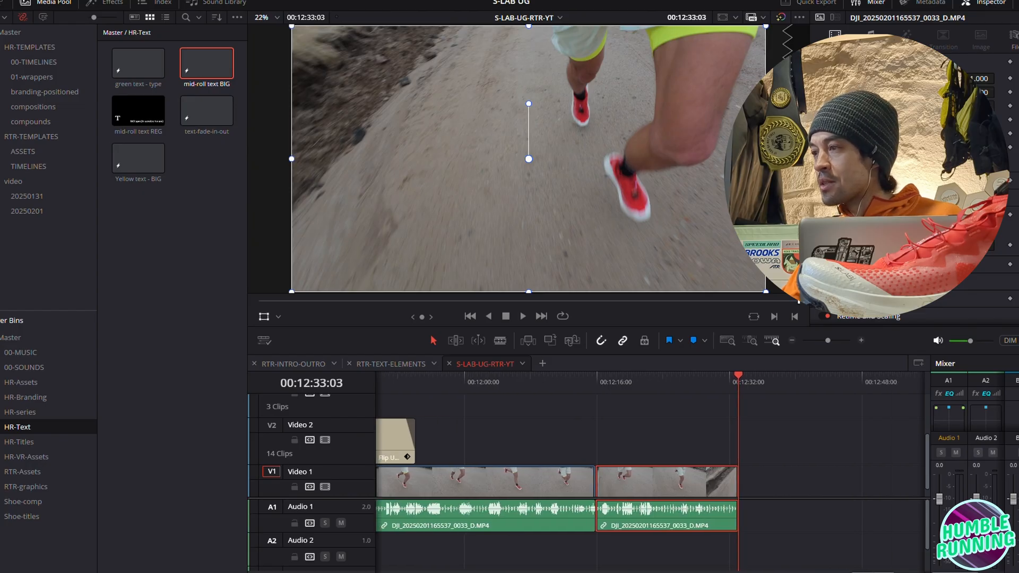
scroll(583, 478, left, 8)
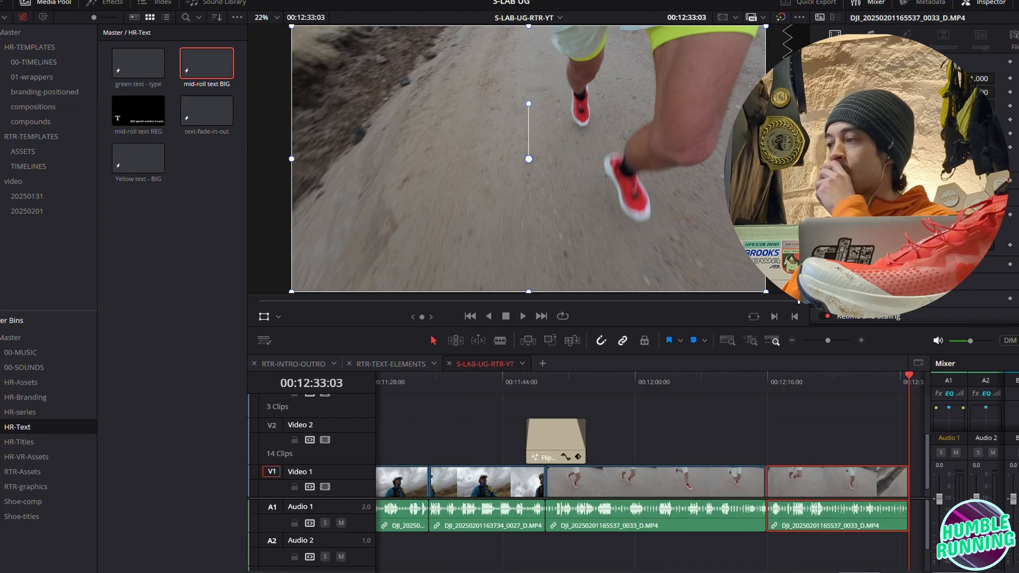
click(458, 385)
click(671, 383)
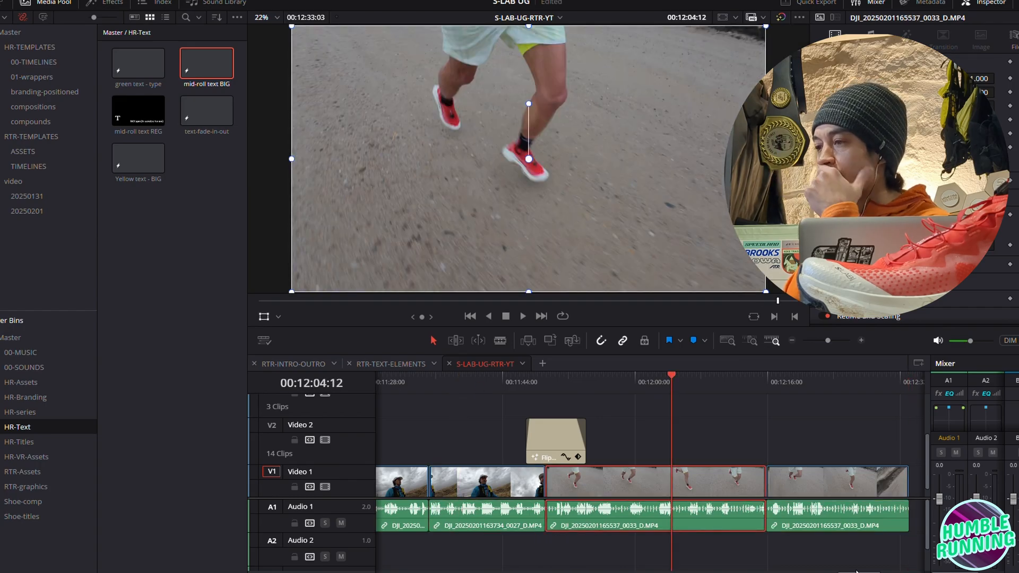
scroll(584, 477, left, 3)
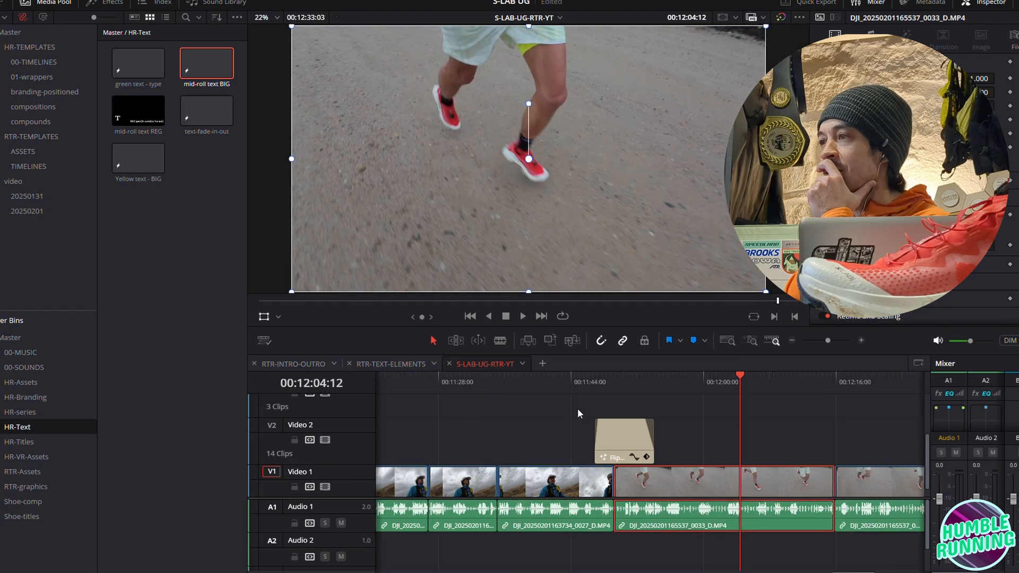
click(377, 382)
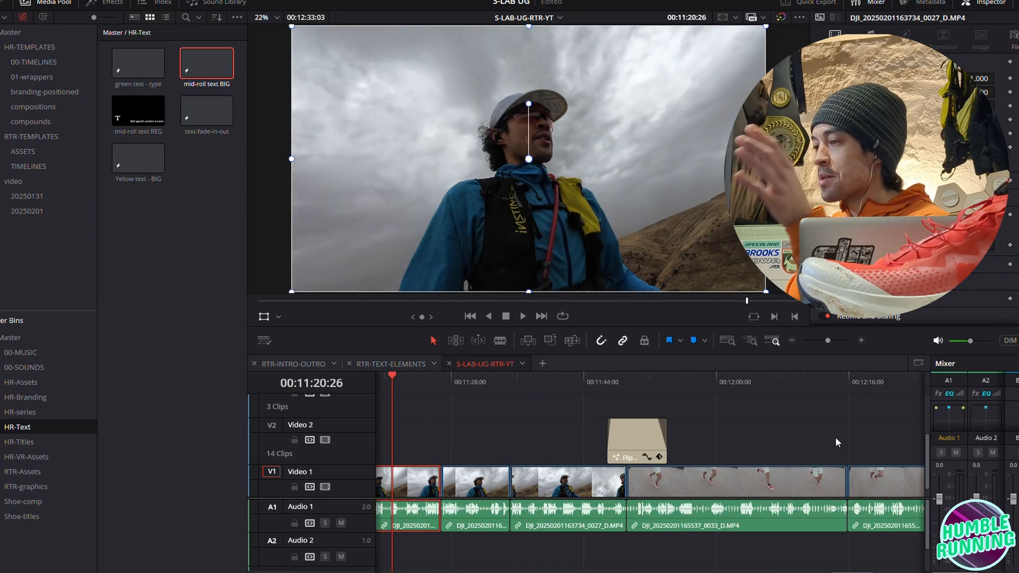
click(792, 340)
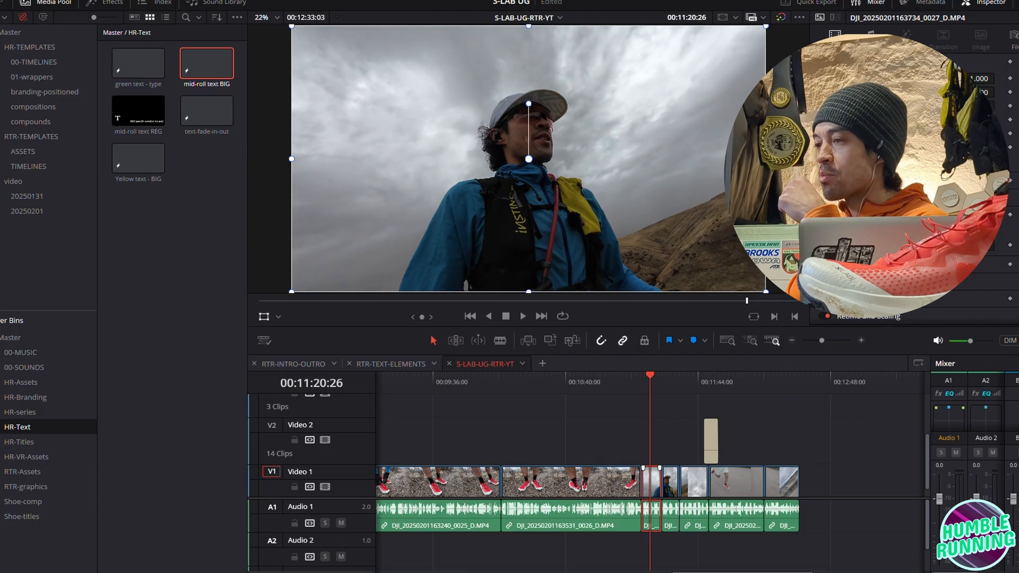
scroll(789, 528, right, 2)
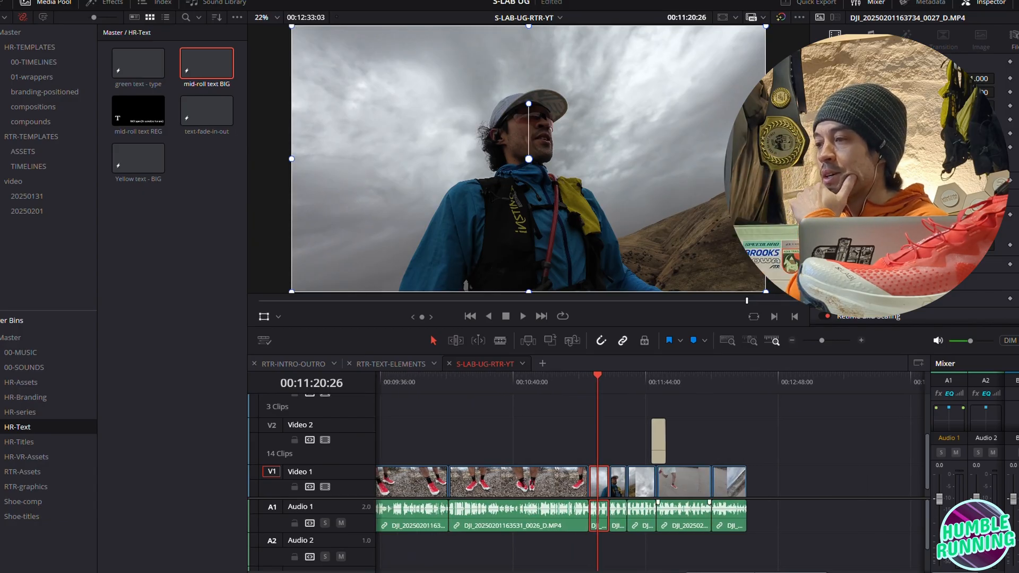
scroll(650, 509, left, 15)
click(473, 382)
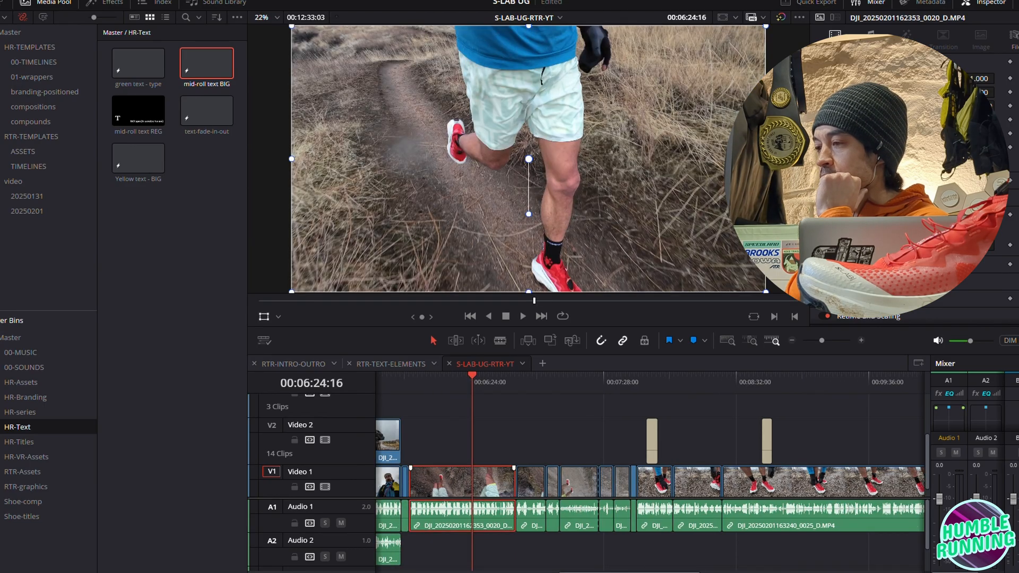
scroll(605, 558, left, 6)
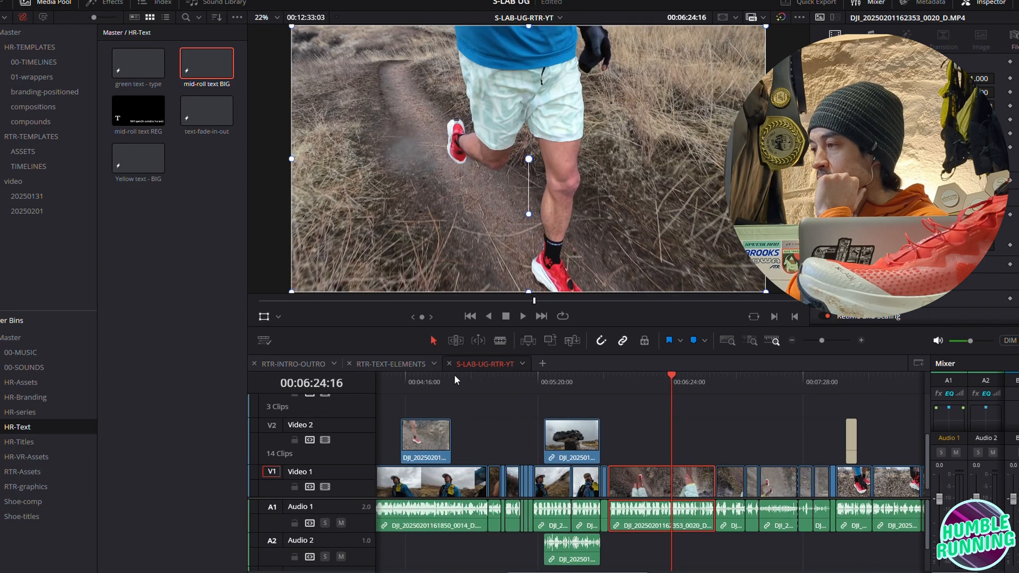
click(454, 379)
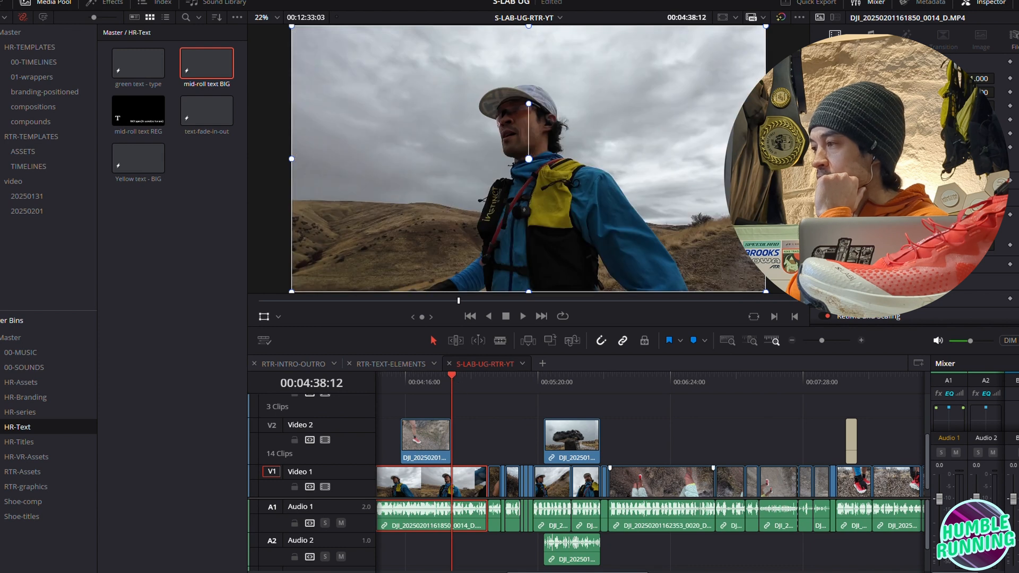
scroll(604, 472, right, 18)
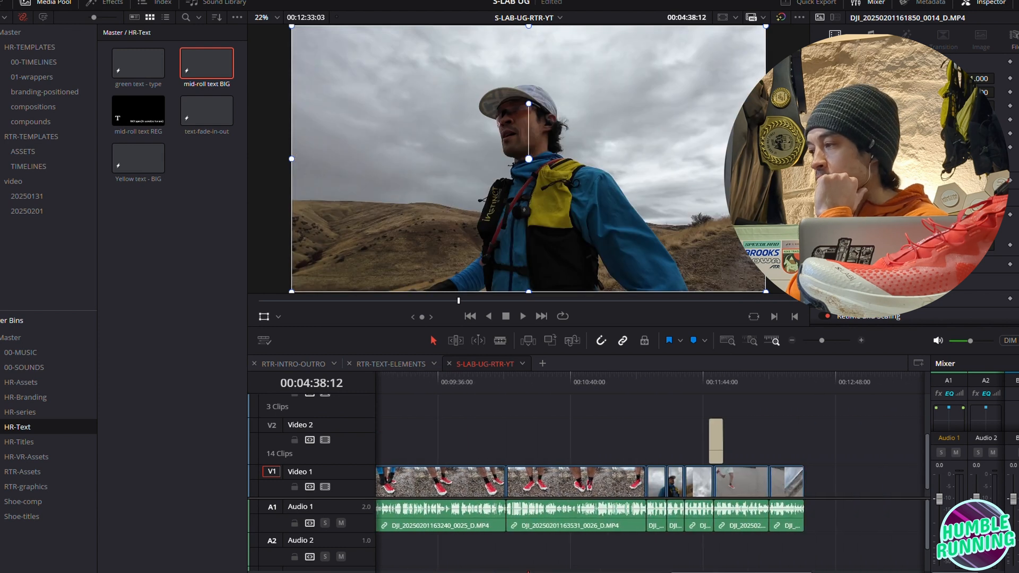
drag(821, 380, 827, 374)
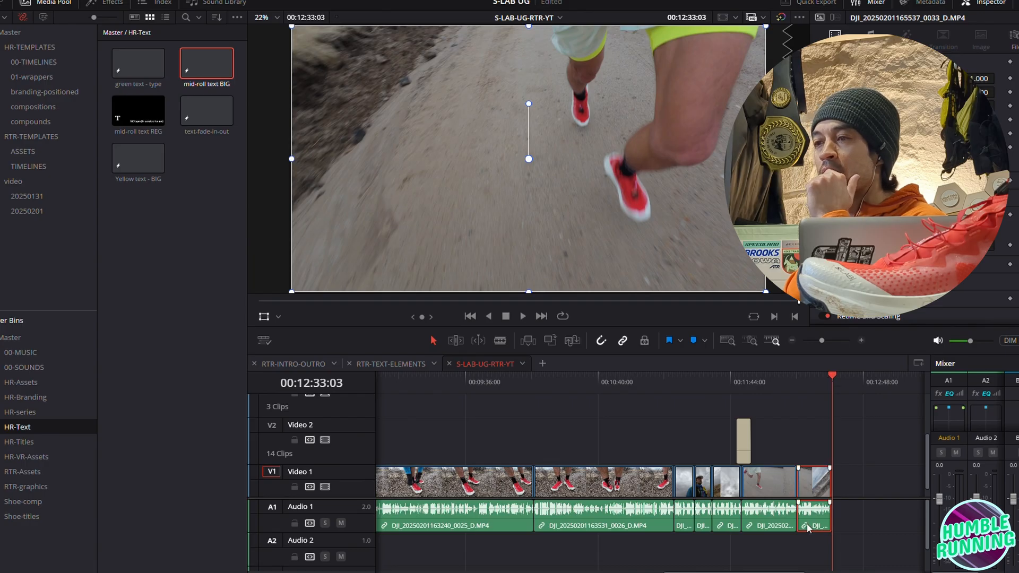
Play the opening from the start of the timeline and inspect the Video 3 overlay clip at 00:00:07:07
drag(762, 571, 477, 565)
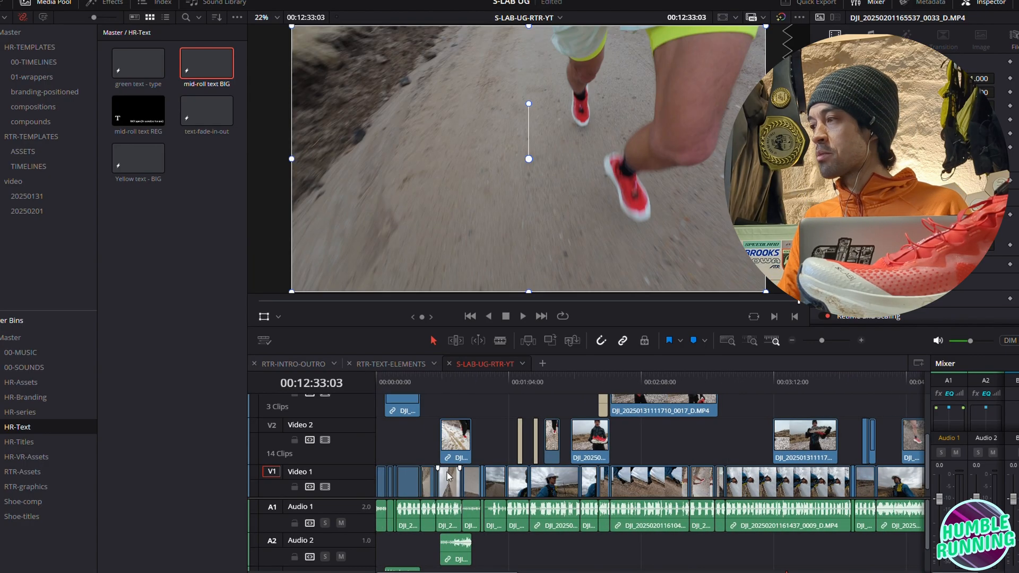
click(377, 380)
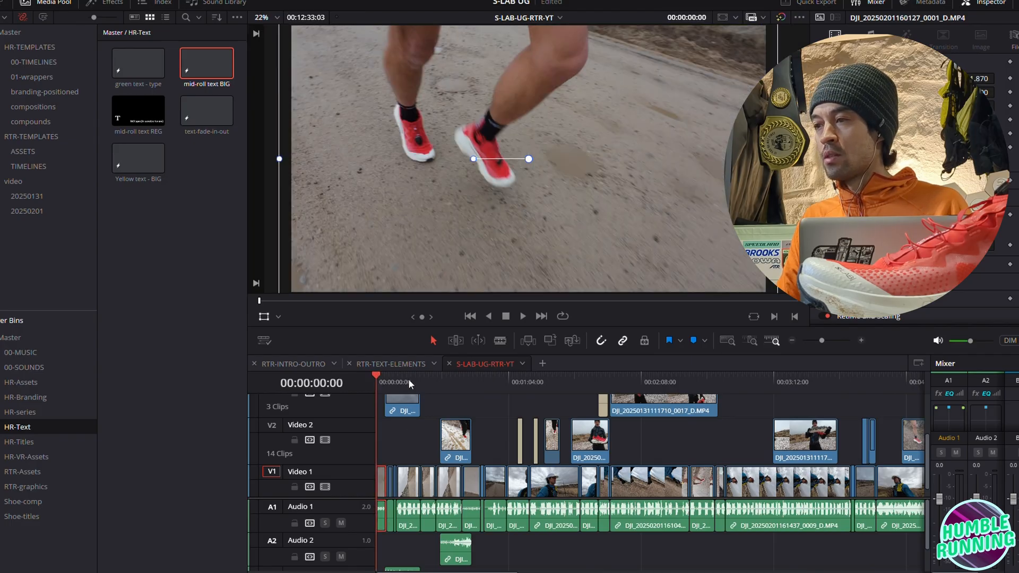
key(space)
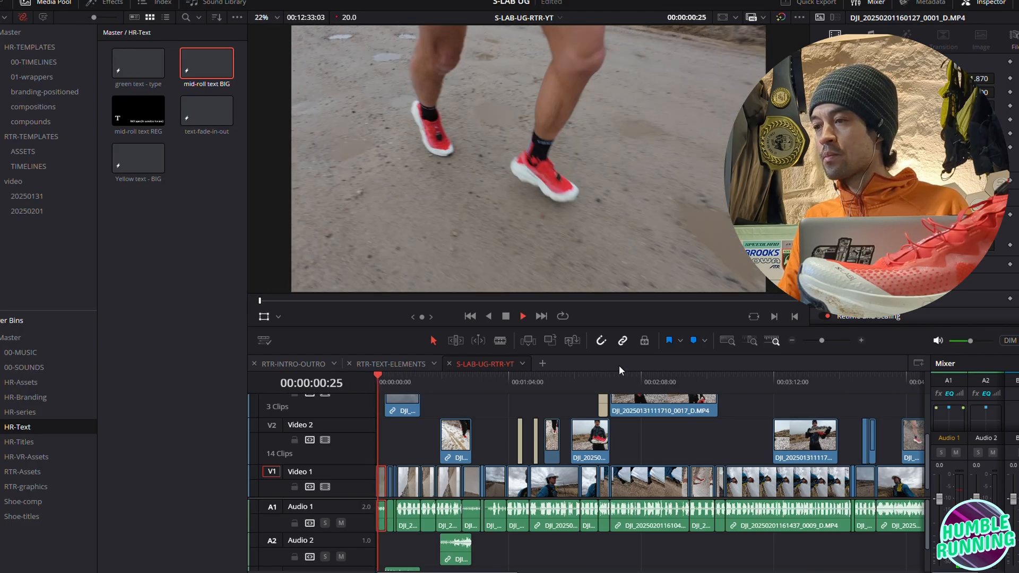
key(space)
click(860, 340)
click(860, 341)
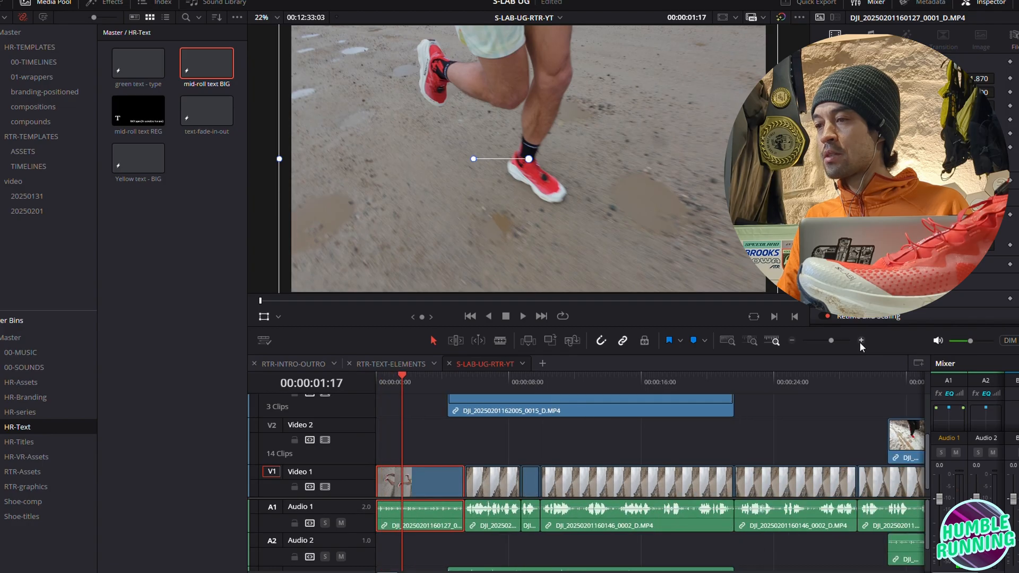
scroll(501, 387, up, 1)
click(499, 378)
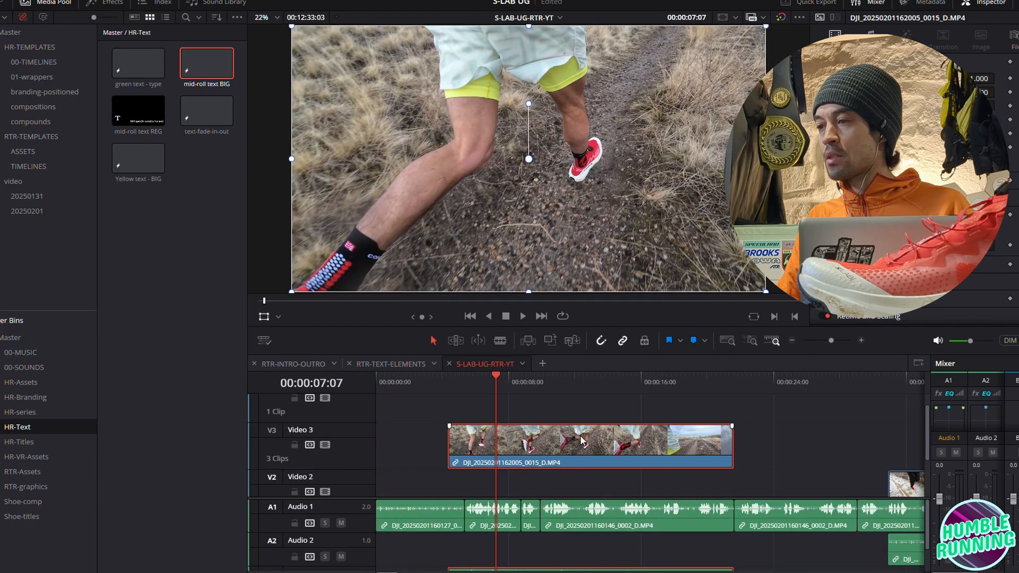
Shift the clips after the opening running shot about 18 seconds later, keeping the Video 3 running clip over the new gap
scroll(594, 448, down, 2)
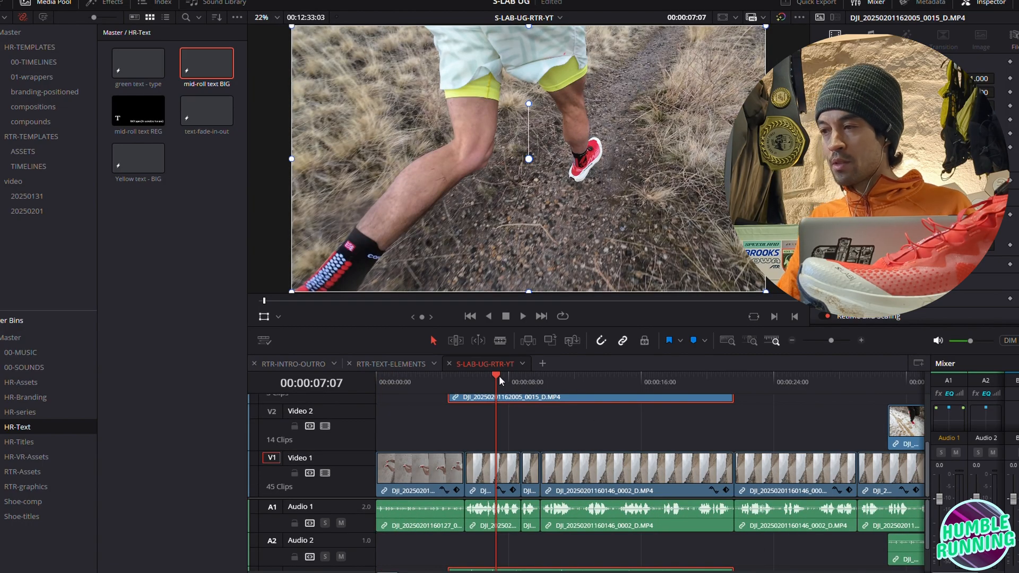
drag(492, 375, 404, 377)
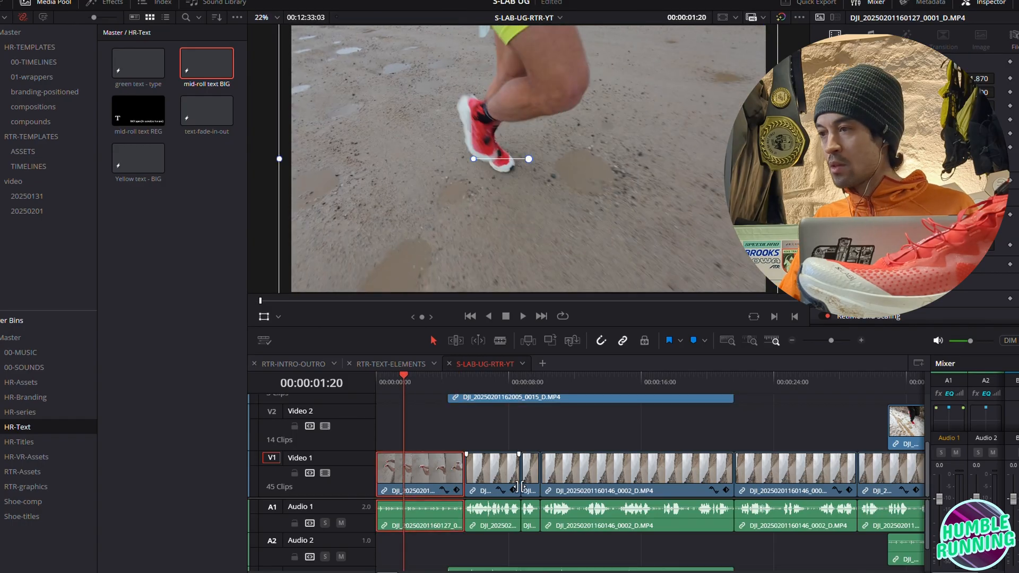
click(486, 385)
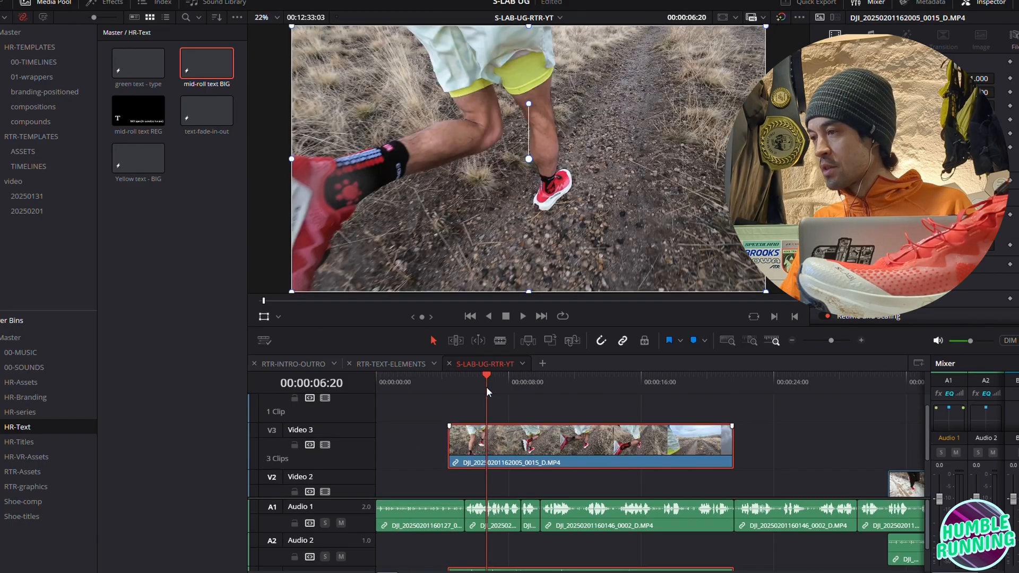
key(y)
drag(506, 485, 813, 504)
click(702, 472)
drag(873, 398, 604, 400)
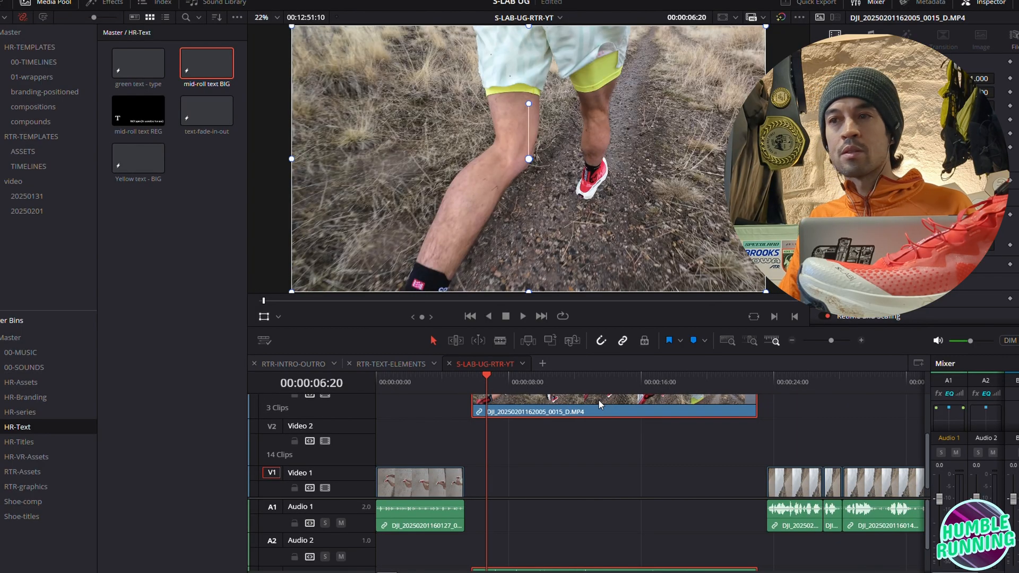
scroll(514, 491, down, 1)
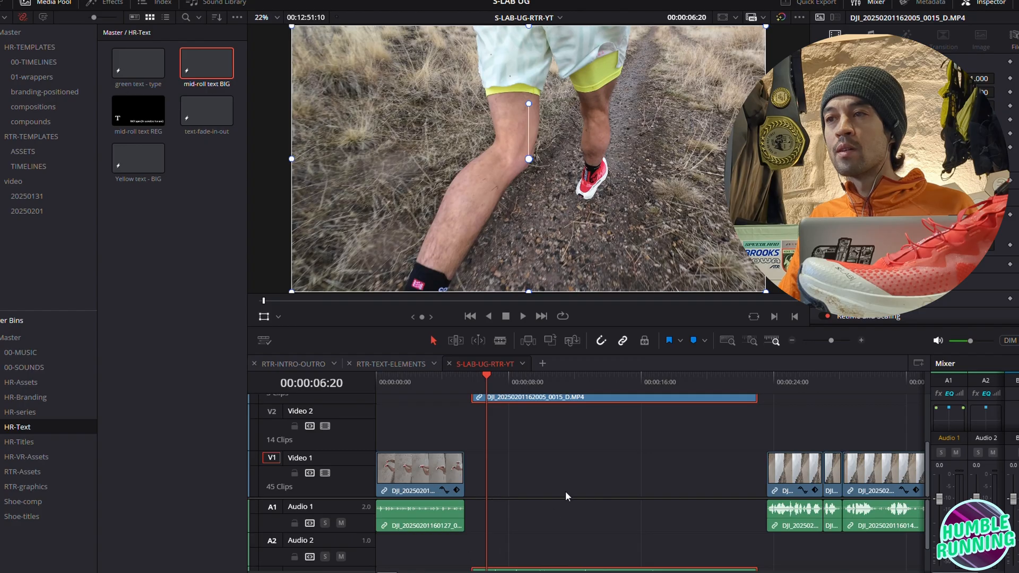
click(39, 197)
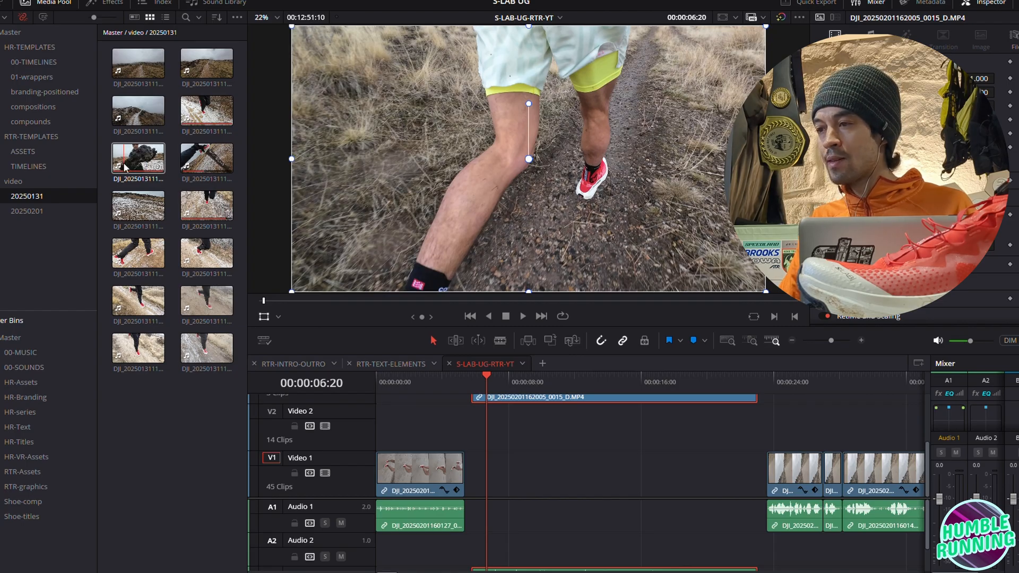
drag(126, 168, 371, 435)
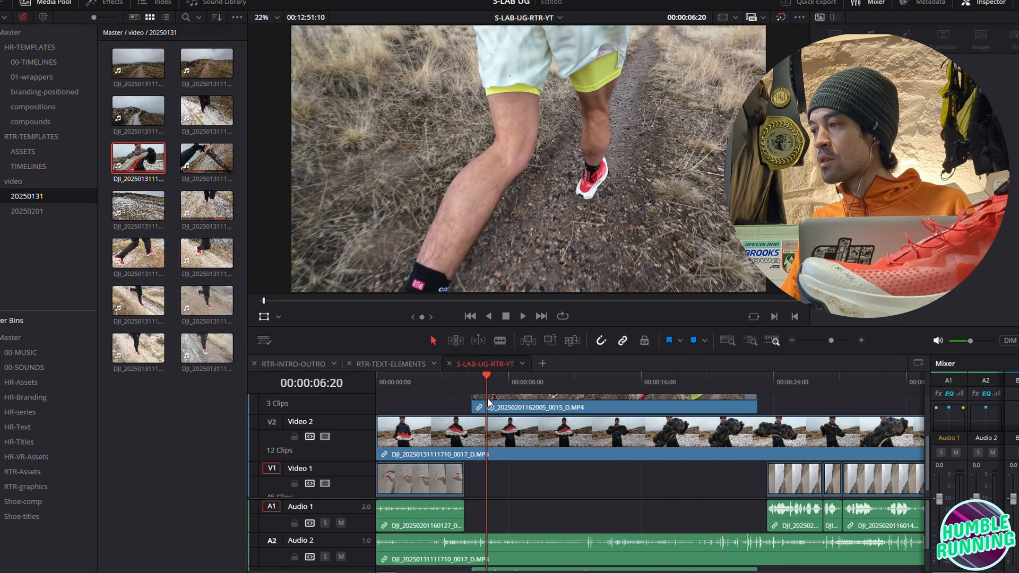
scroll(488, 377, up, 2)
drag(488, 376, 786, 430)
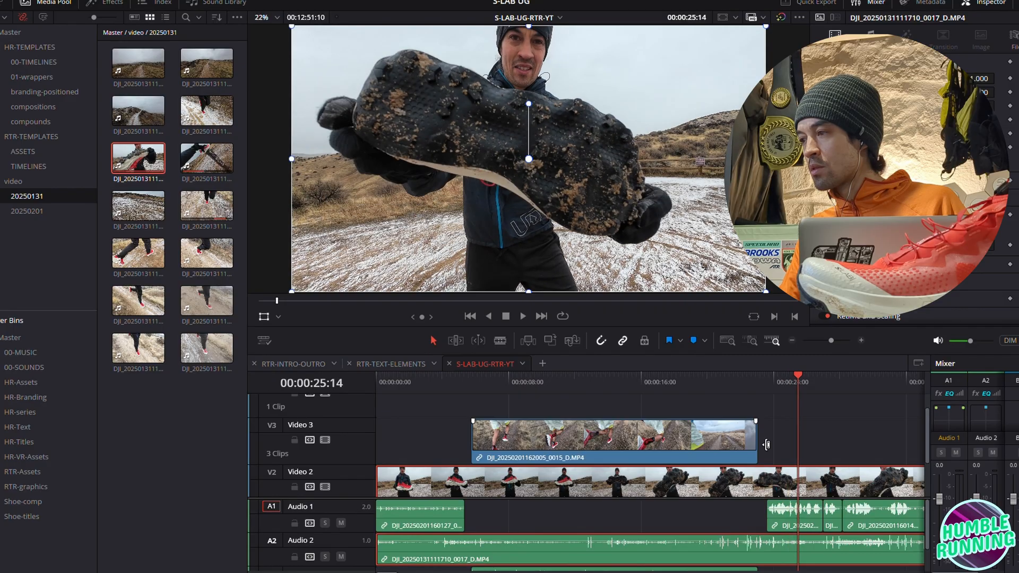
click(791, 341)
click(792, 341)
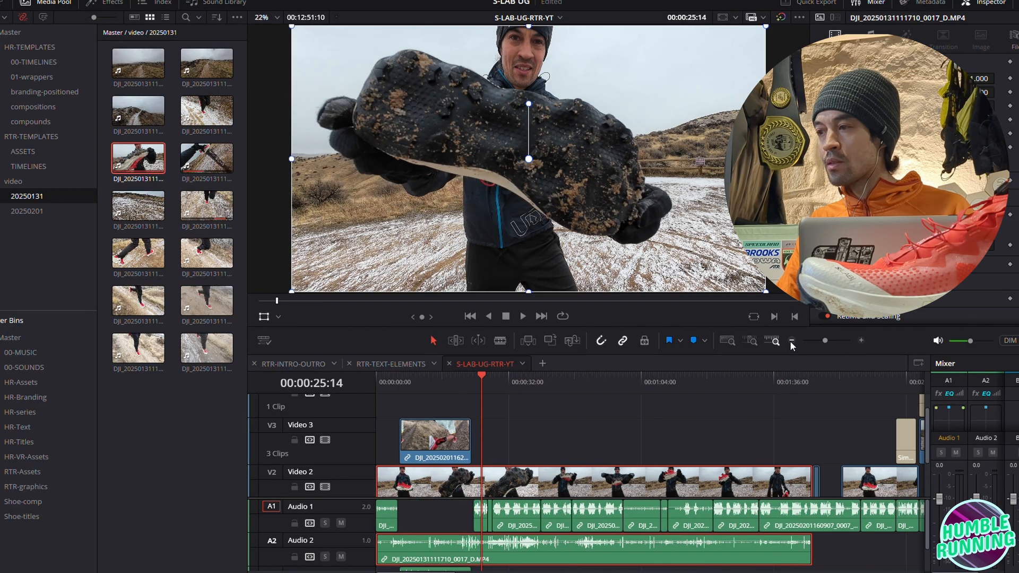
drag(711, 377, 651, 384)
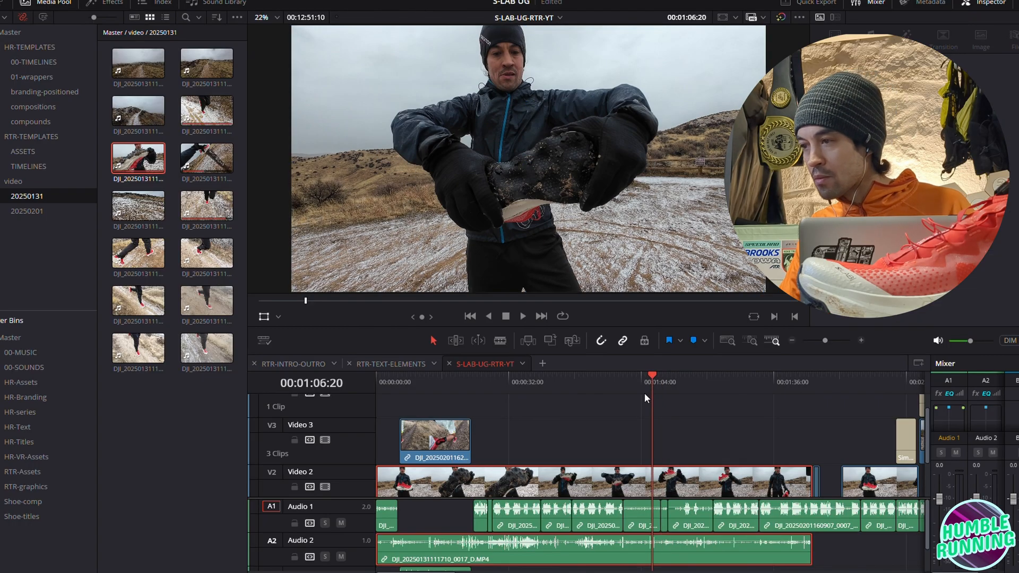
key(ctrl+z)
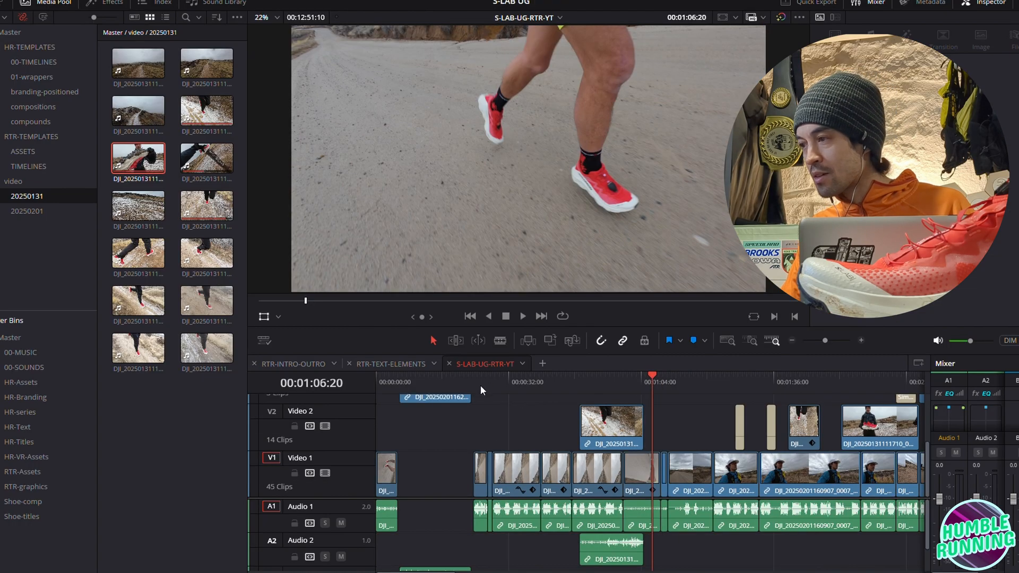
Widen the opening gap by shifting all clips from 00:00:25:06 onward about 97 seconds later
click(480, 385)
key(y)
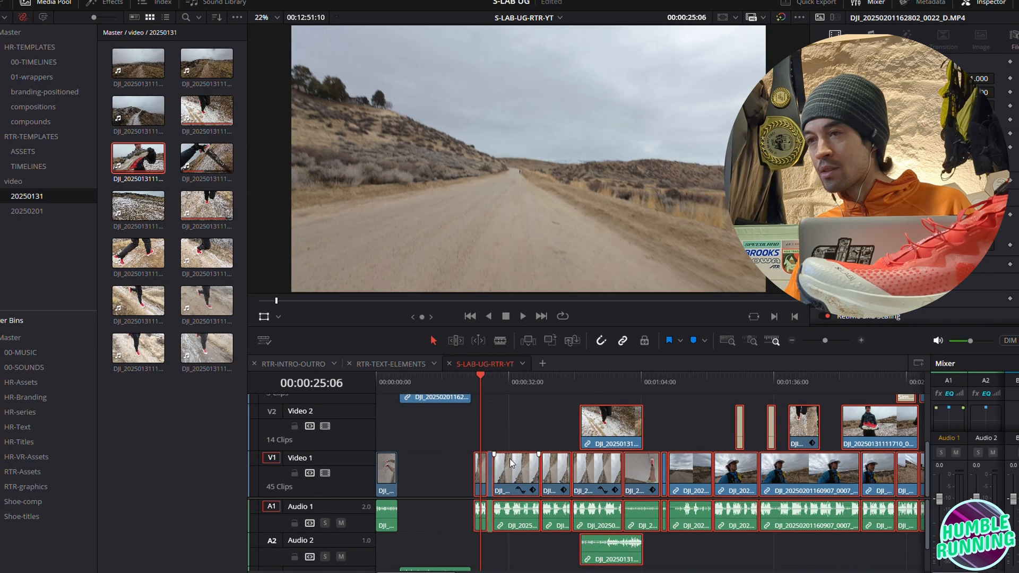
drag(479, 476, 881, 488)
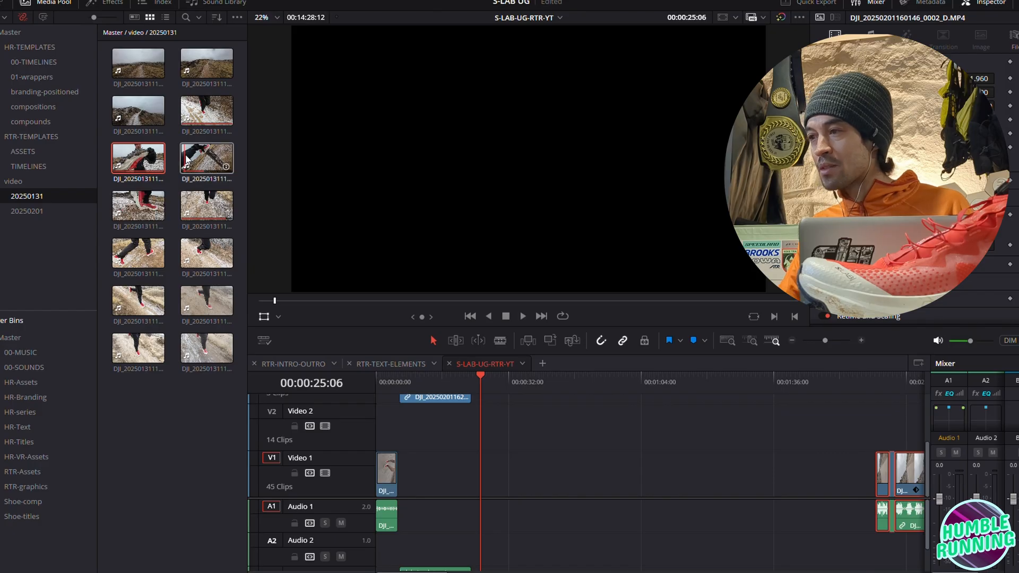
click(206, 158)
drag(225, 162, 501, 433)
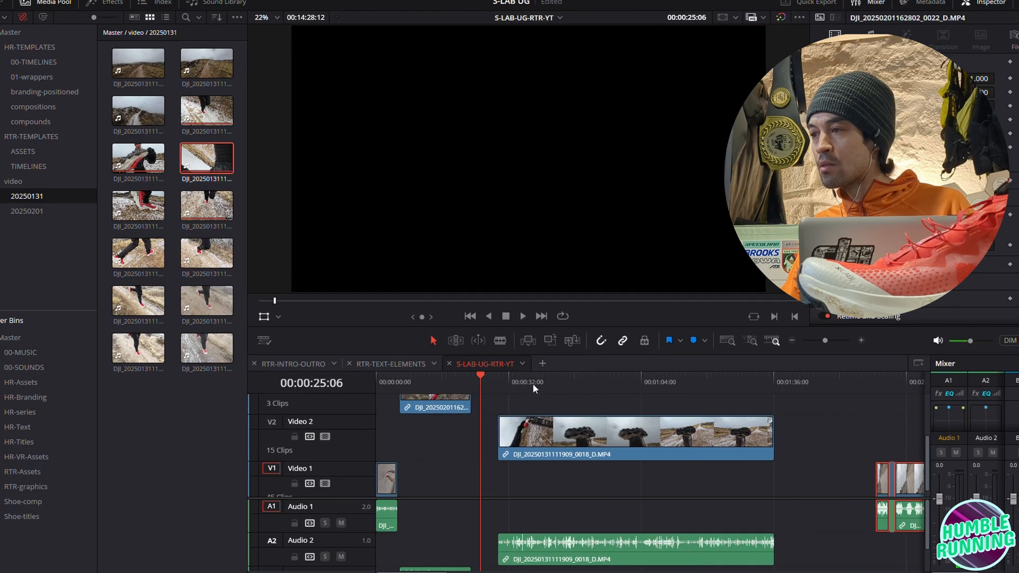
click(533, 375)
drag(533, 382, 516, 393)
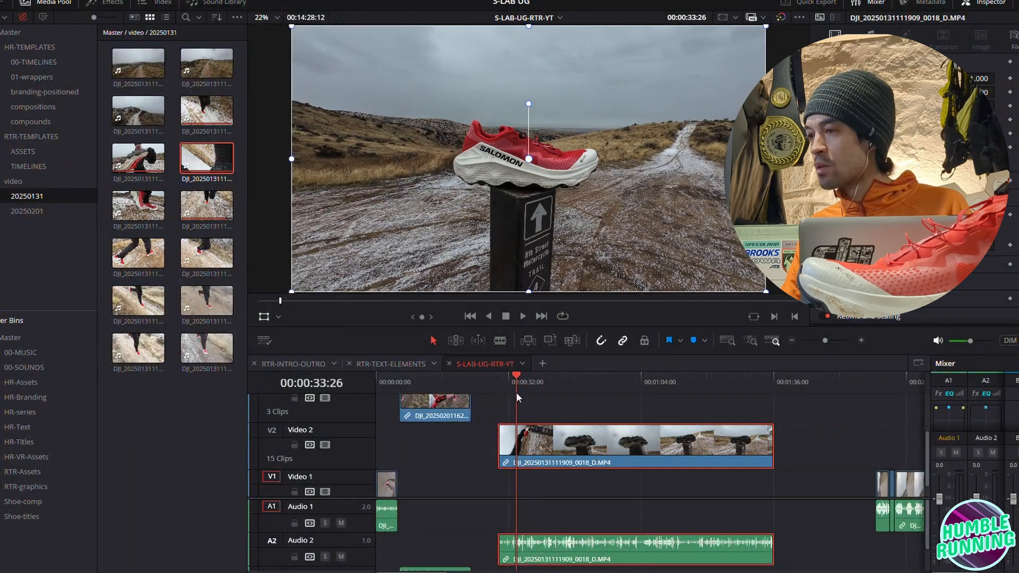
key(ctrl+b)
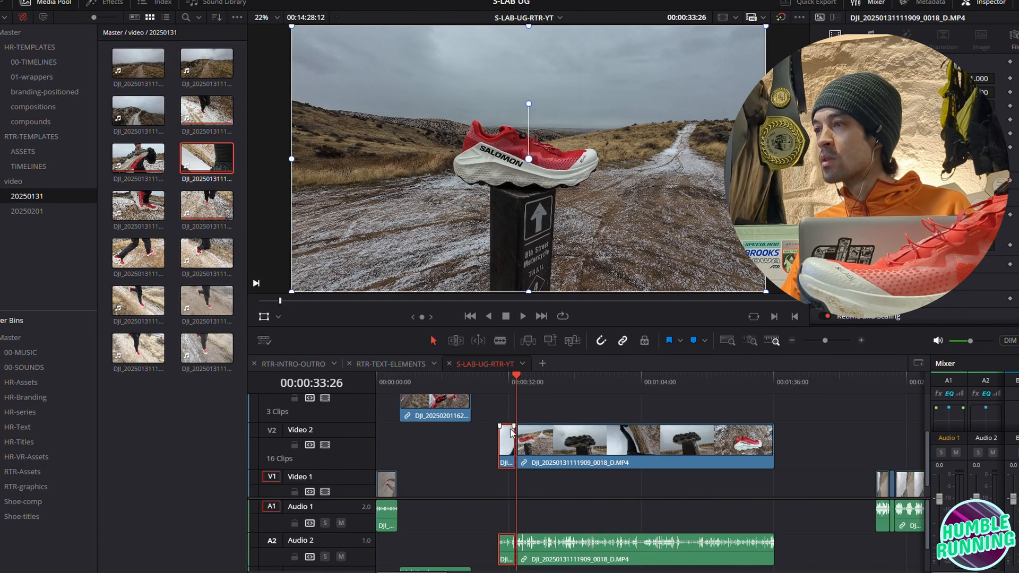
key(BackSpace)
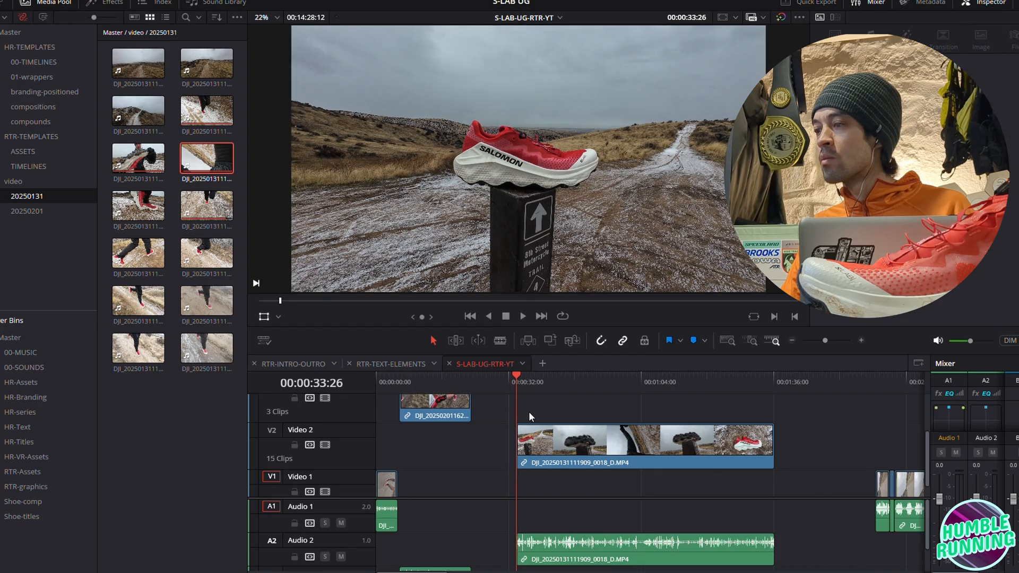
Split the shoe clip at 00:00:36:28 and insert its first piece on Video 1 ahead of the opening running shot
click(527, 427)
key(space)
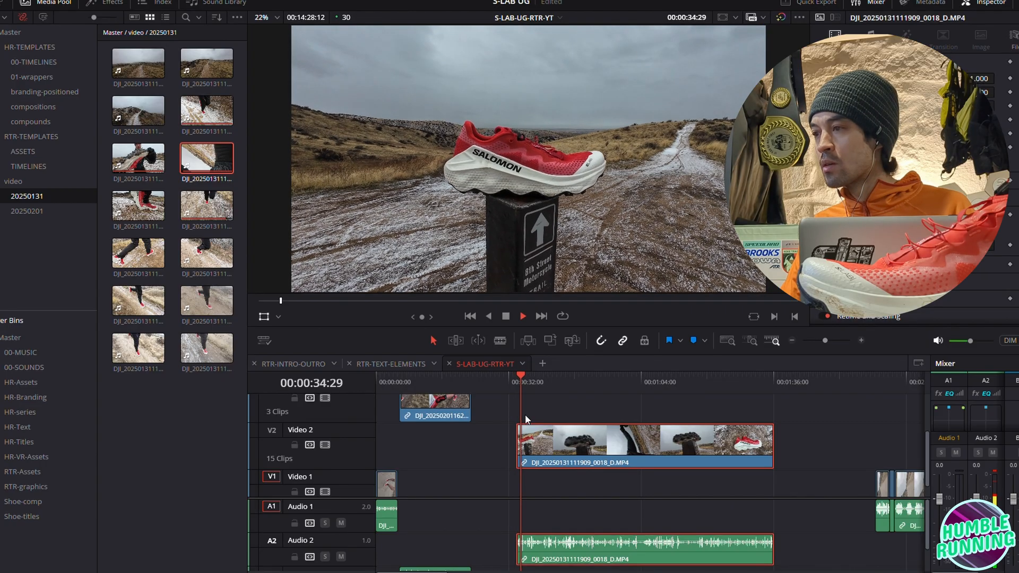
key(space)
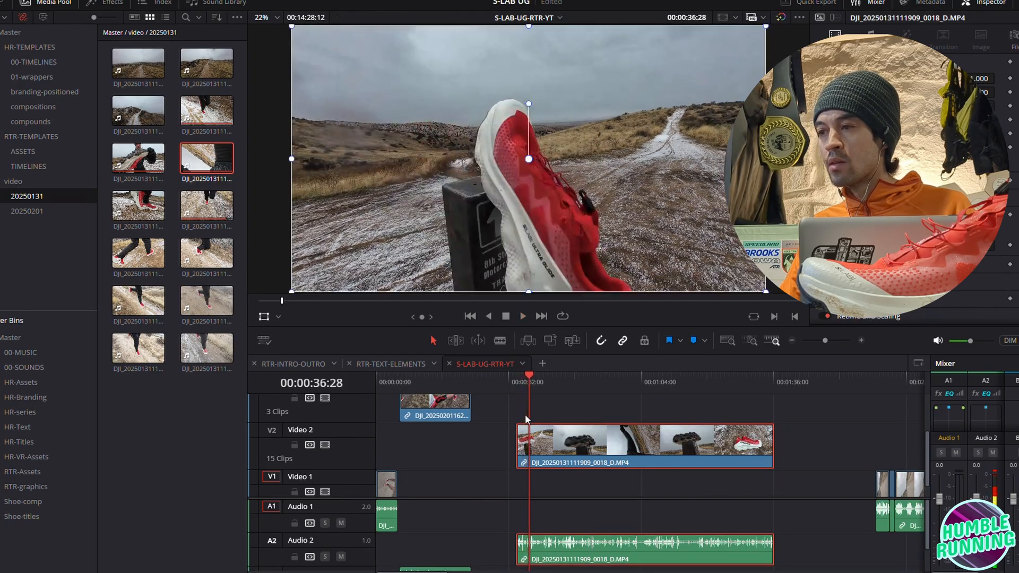
key(ctrl+b)
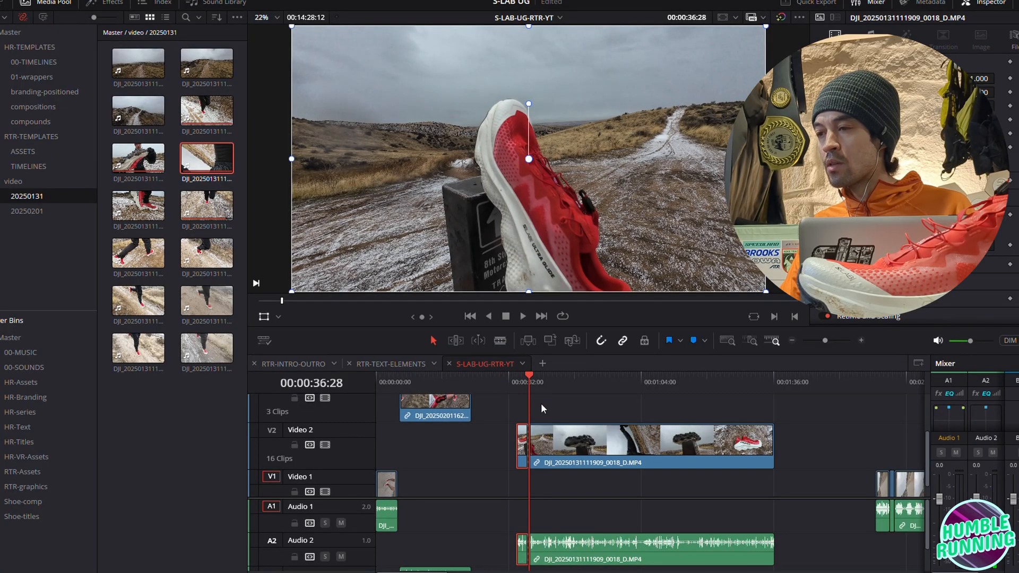
drag(522, 451, 381, 451)
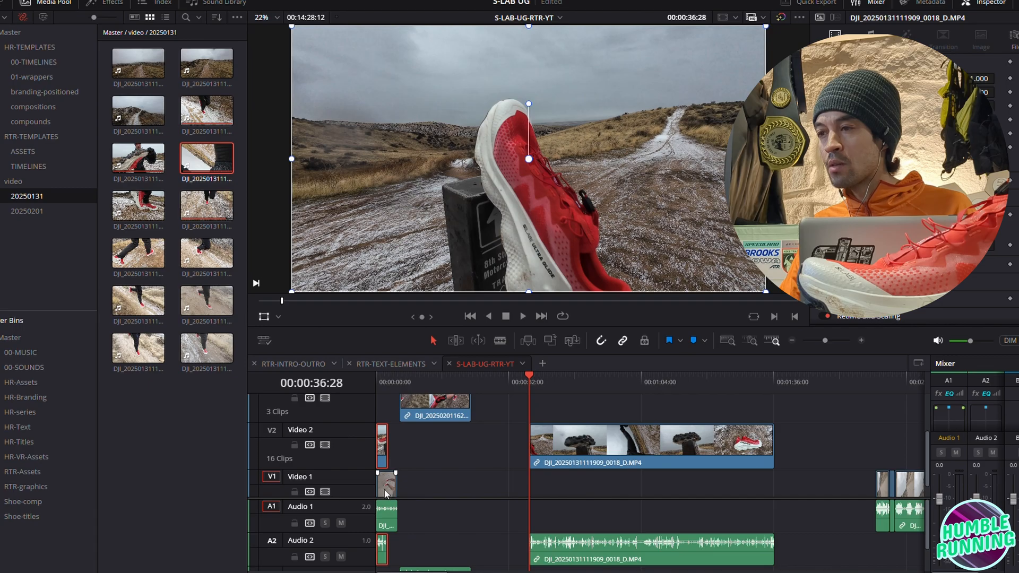
scroll(467, 489, down, 1)
mouse_move(393, 466)
mouse_down()
mouse_move(416, 466)
mouse_move(383, 469)
mouse_up()
Play across the opening cut, split the running shot at 00:00:04:08, and delete its remainder
click(387, 378)
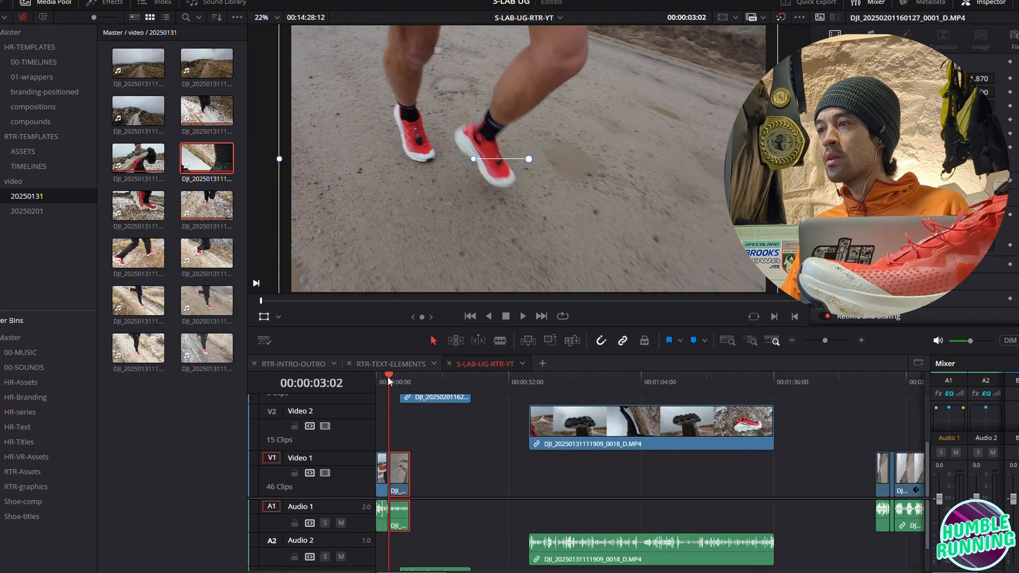
click(381, 375)
key(space)
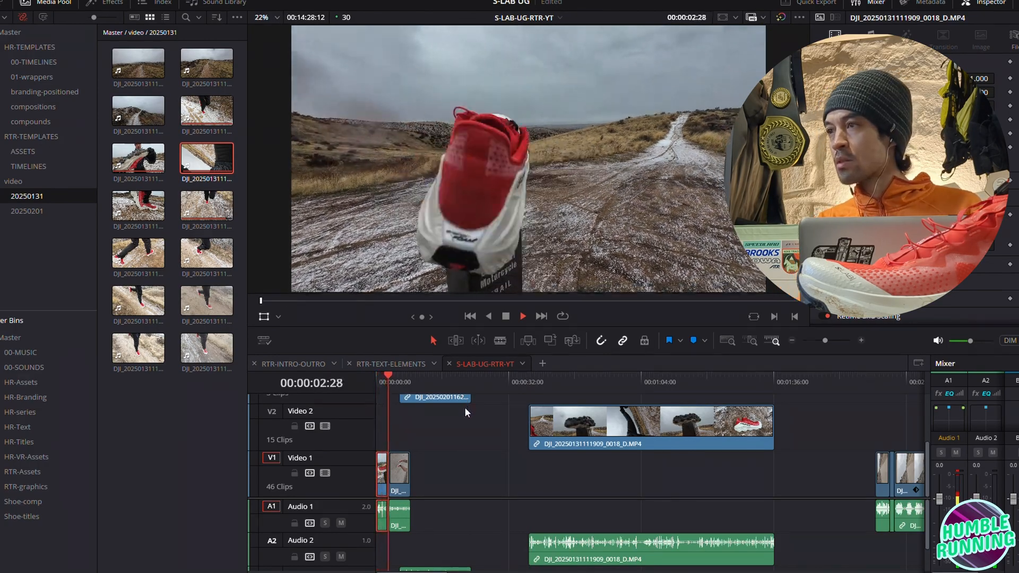
key(space)
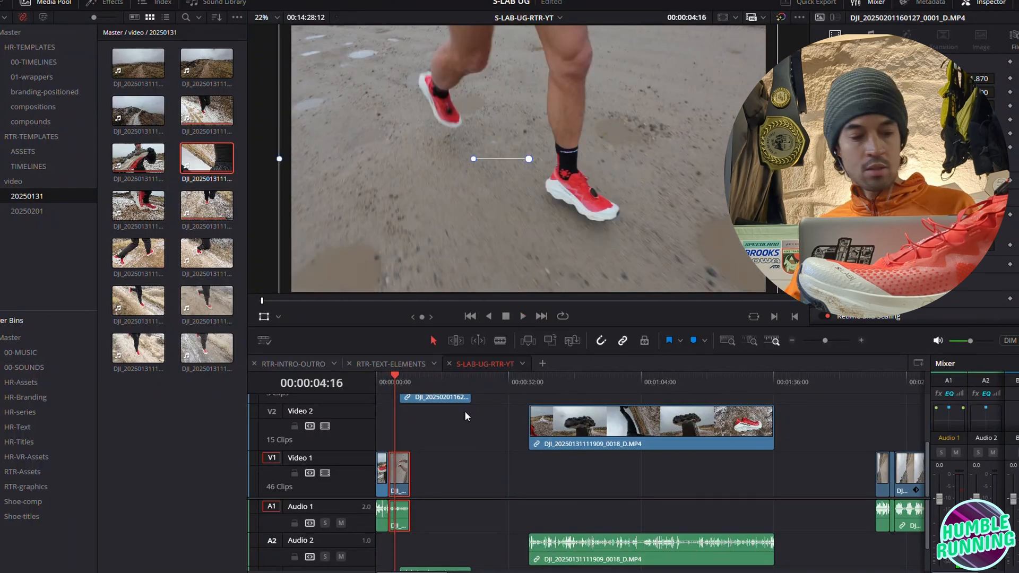
key(Left)
key(Left)
key(Left)
key(Left)
key(Left)
key(Left)
key(Left)
key(Left)
key(Left)
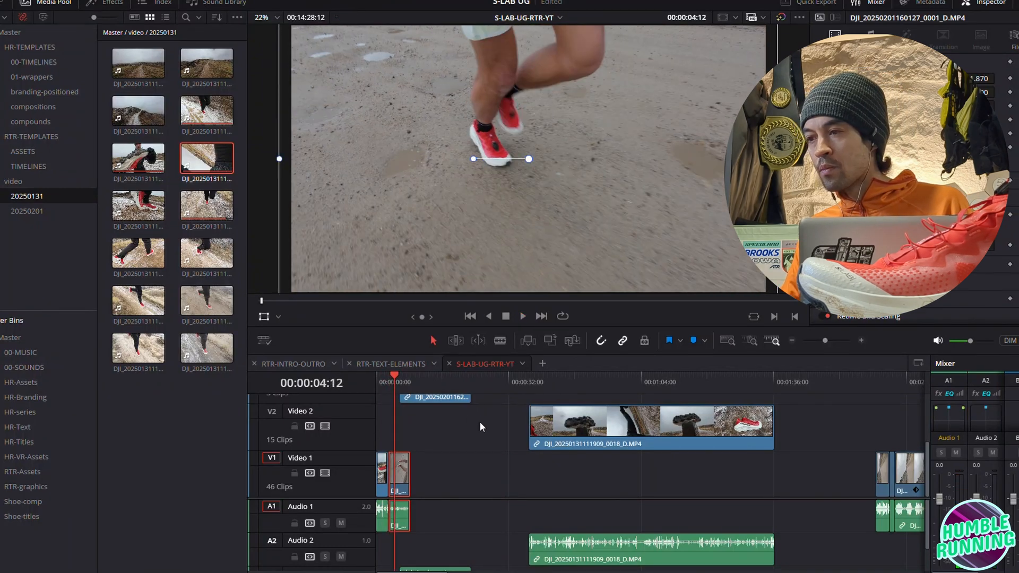
key(Right)
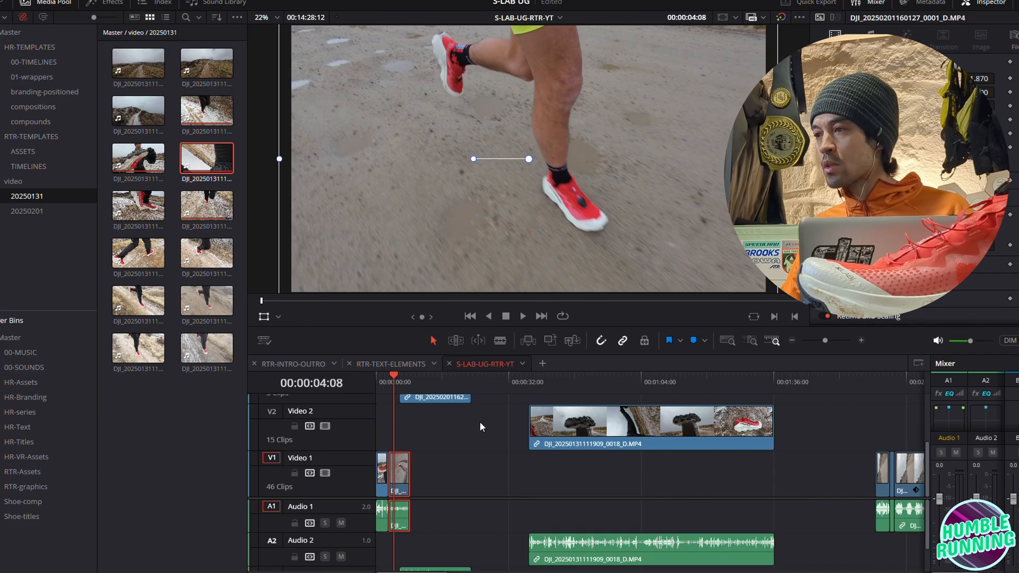
key(ctrl+b)
click(403, 484)
key(BackSpace)
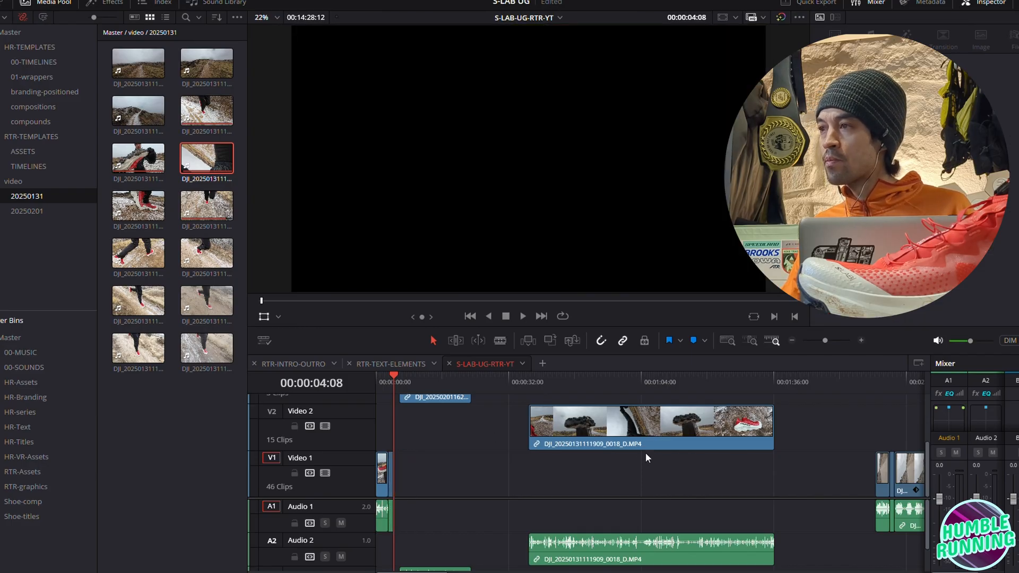
Ripple-trim the Video 2 shoe clip's start at 00:00:44:20, then move its portion up to 00:00:38:25 behind the opening shots on Video 1
drag(547, 374, 561, 378)
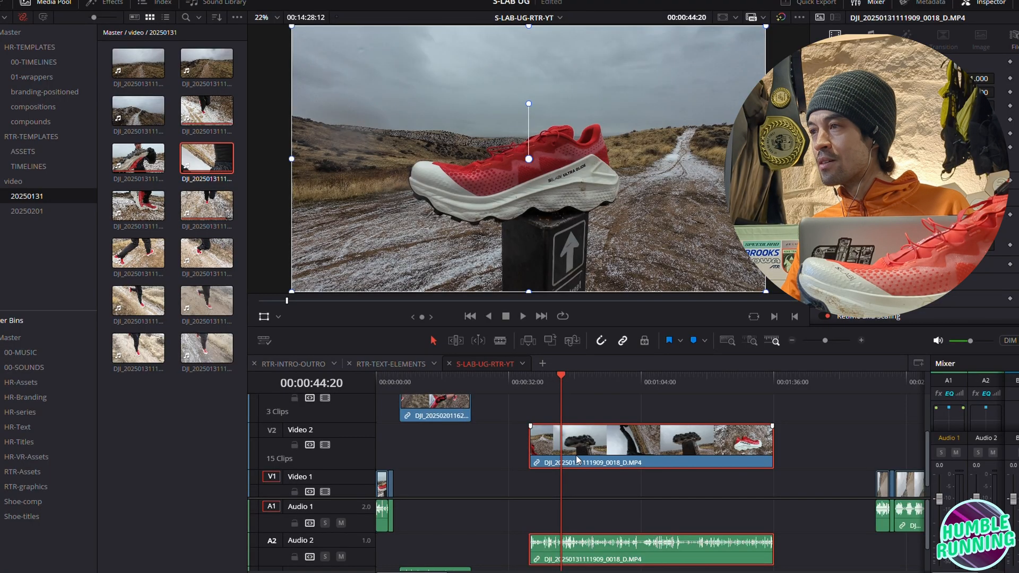
key(ctrl+shift+bracketleft)
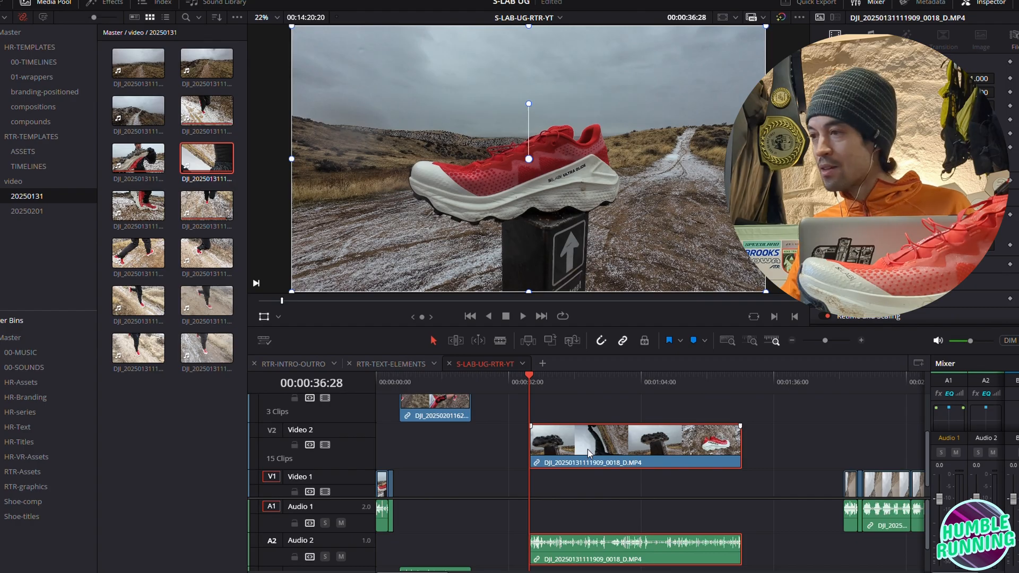
key(space)
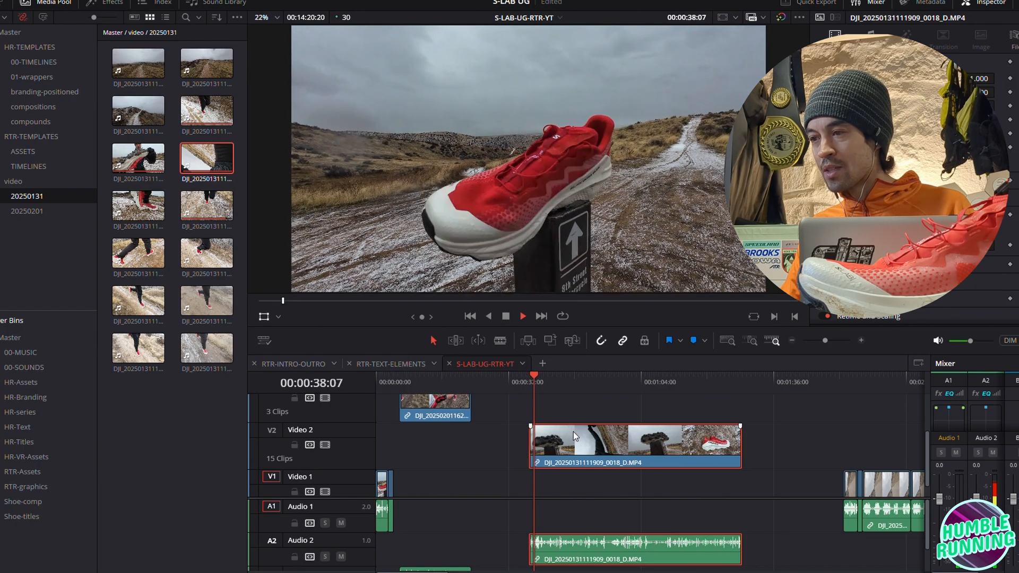
key(space)
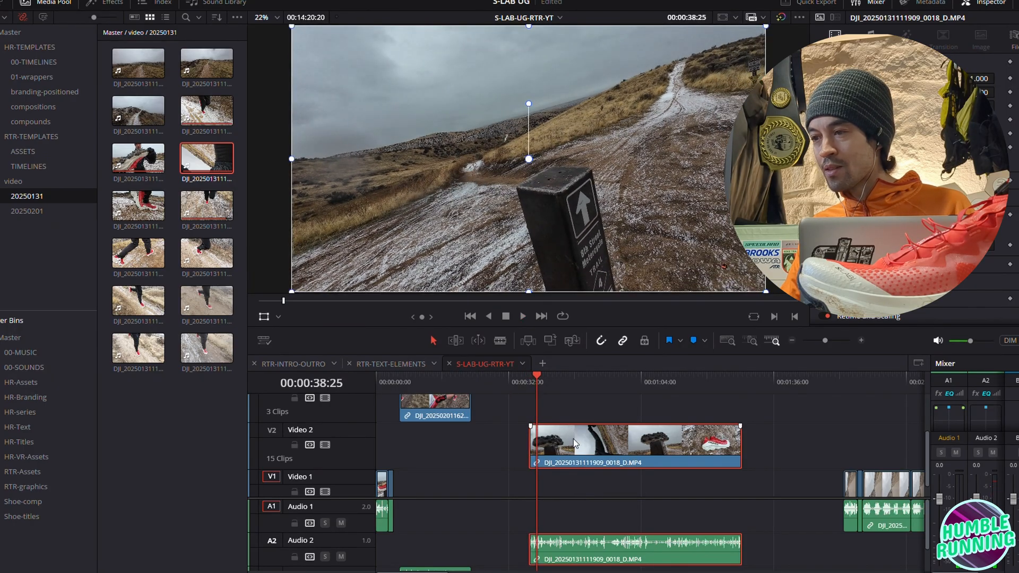
key(ctrl+b)
drag(533, 446, 397, 489)
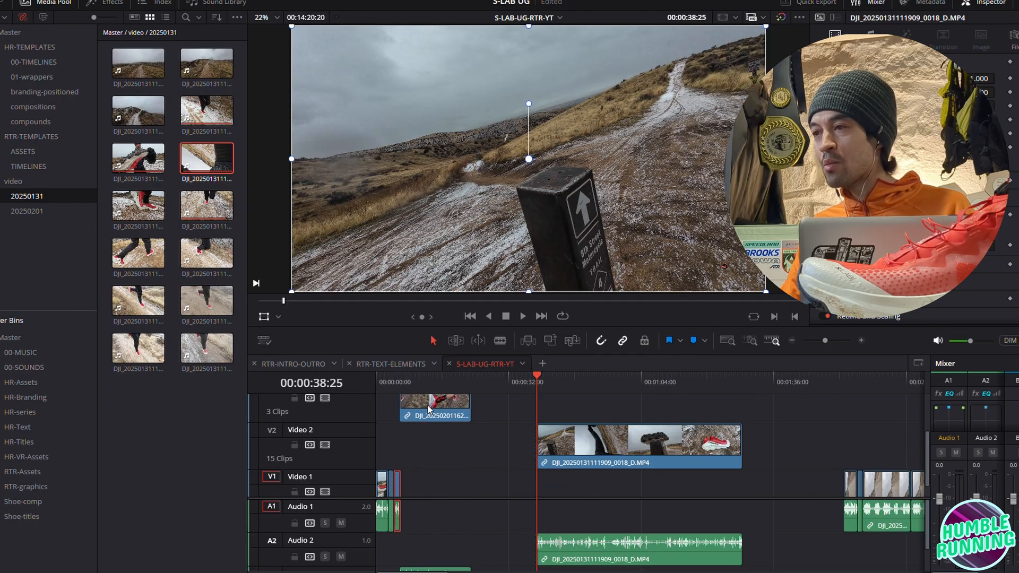
Move the running clip from Video 3 onto Video 1 in the gap after the opening shots and scrub it to 00:00:15:18
drag(428, 409, 433, 444)
click(416, 381)
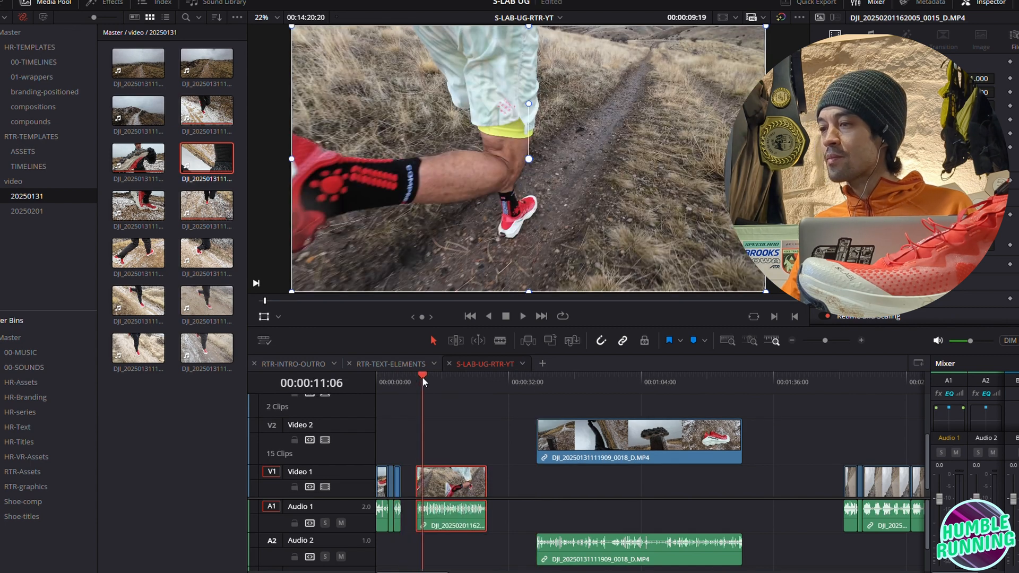
click(428, 377)
drag(428, 377, 421, 398)
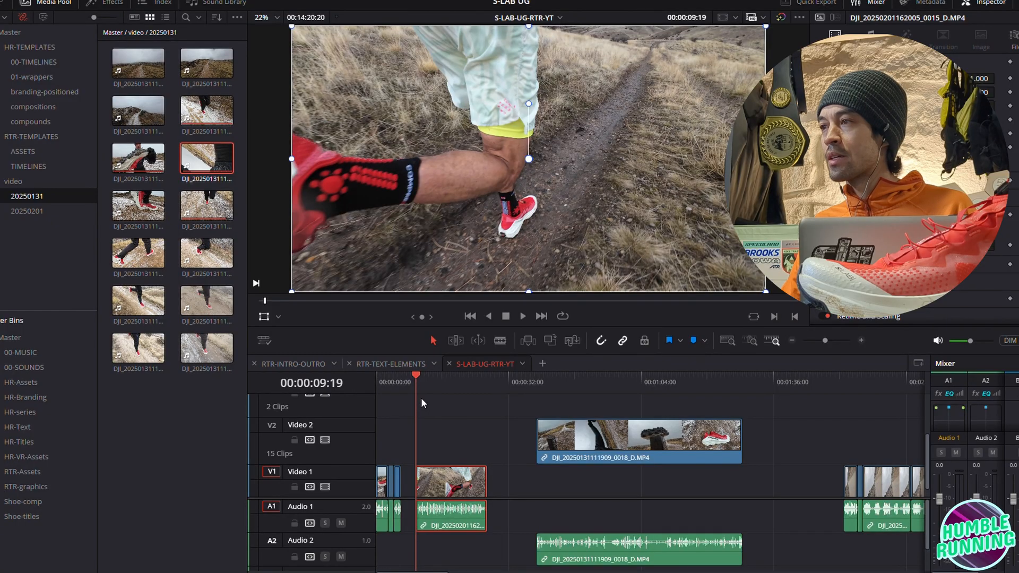
drag(422, 397, 440, 396)
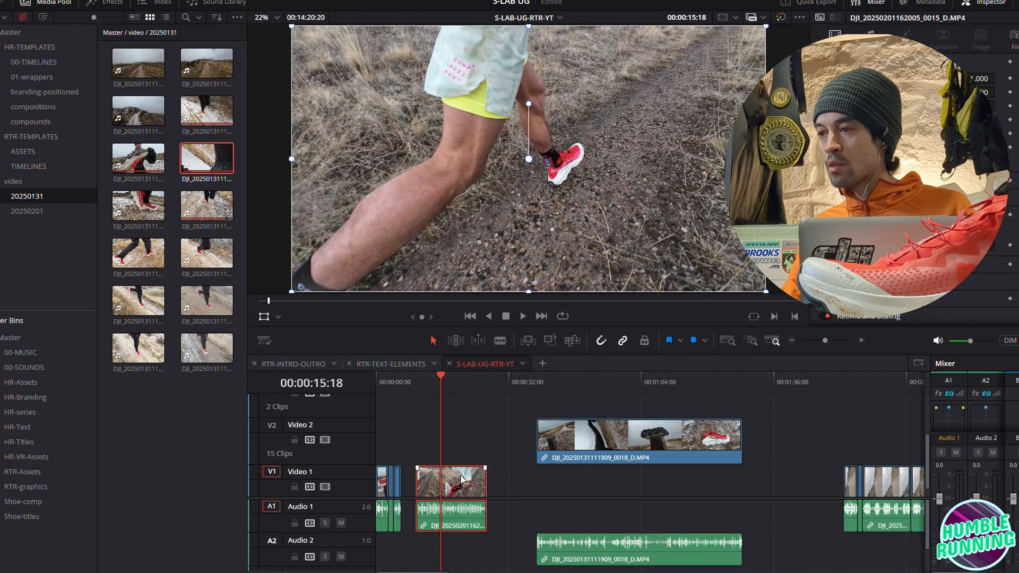
Split the running clip at 00:00:15:18, delete its first piece and close the gap after the opening shots
key(ctrl+b)
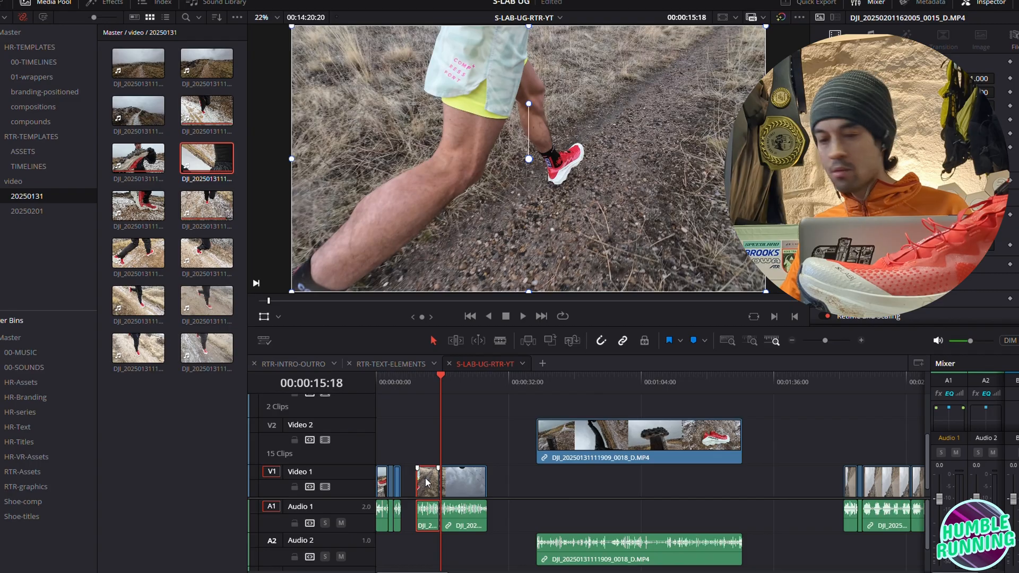
click(457, 377)
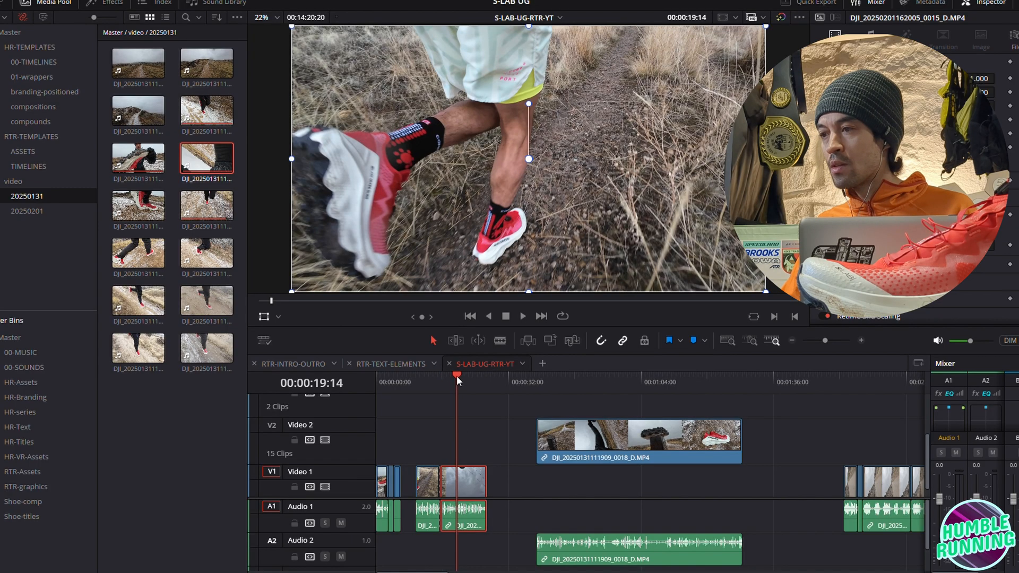
key(BackSpace)
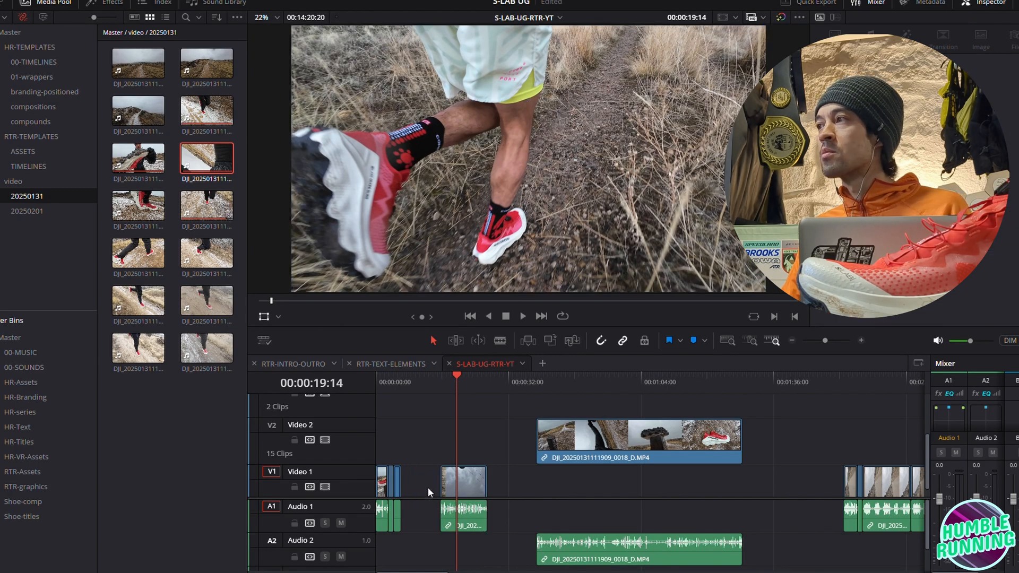
key(BackSpace)
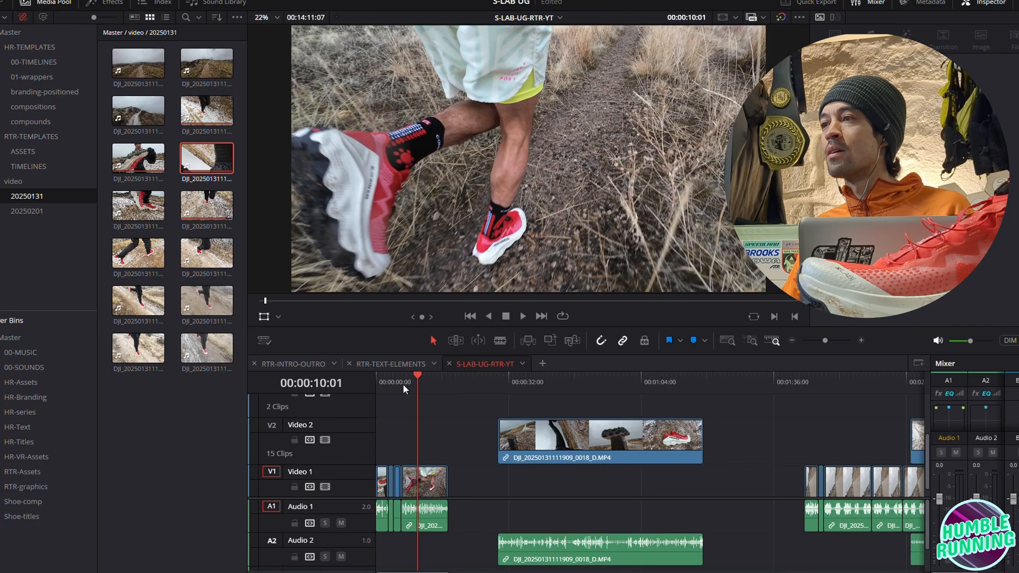
Zoom the running clip on Video 1 to 1.510 and shift it right and up in the frame
click(424, 481)
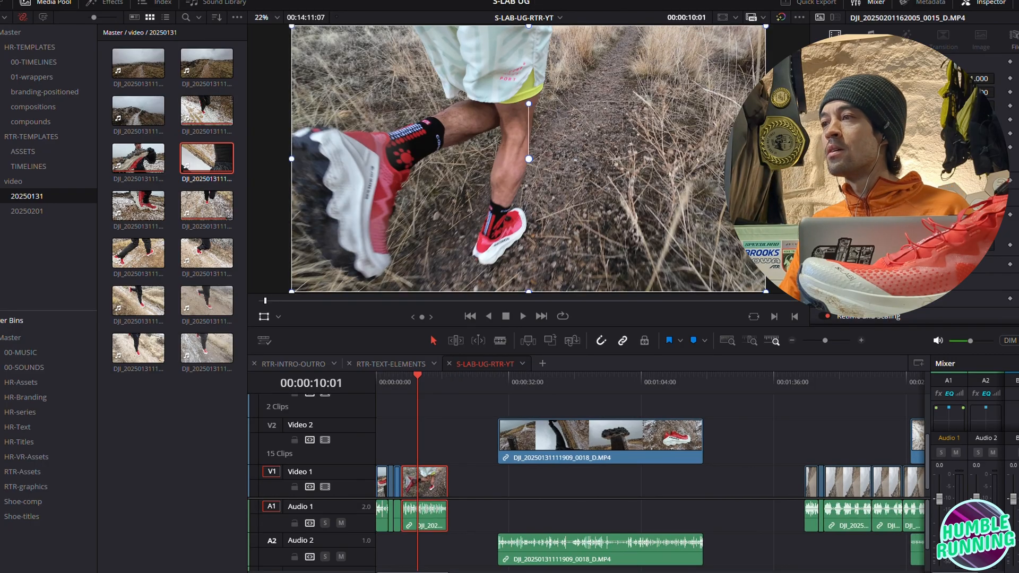
drag(926, 79, 965, 79)
drag(555, 203, 633, 160)
Play the zoomed running shot and ripple-trim its end at 00:00:09:06
drag(419, 375, 395, 375)
key(space)
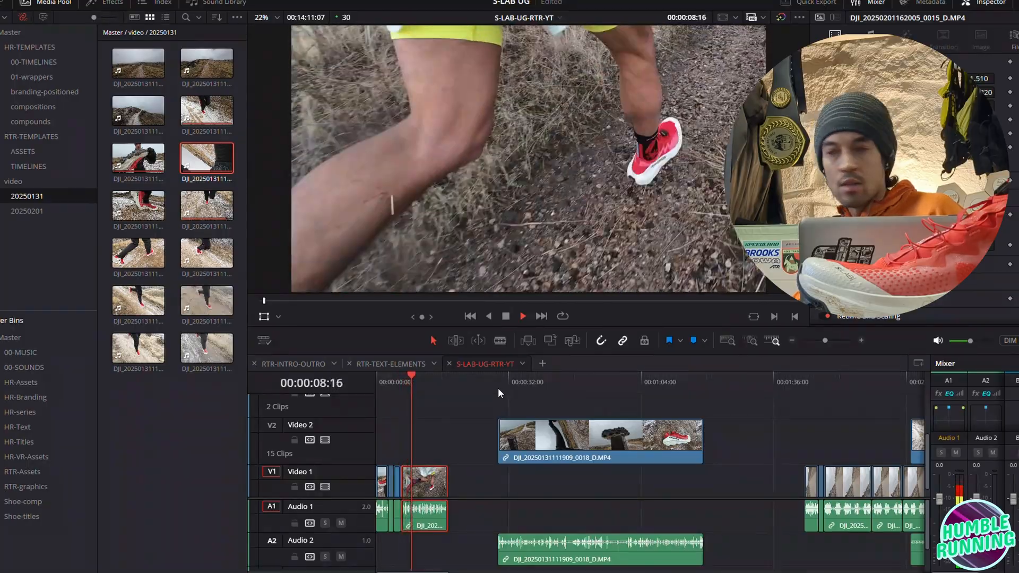
key(space)
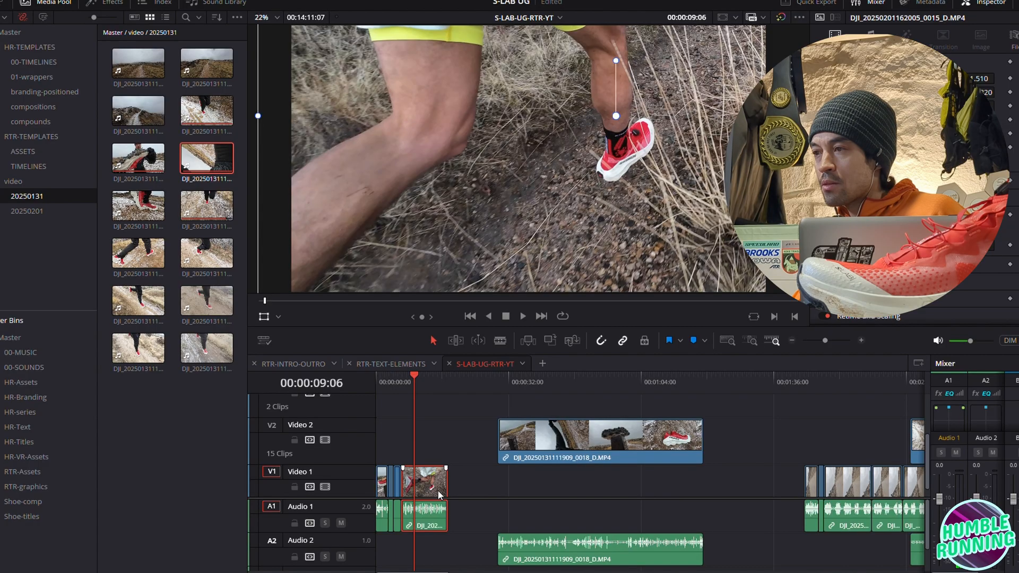
key(shift+])
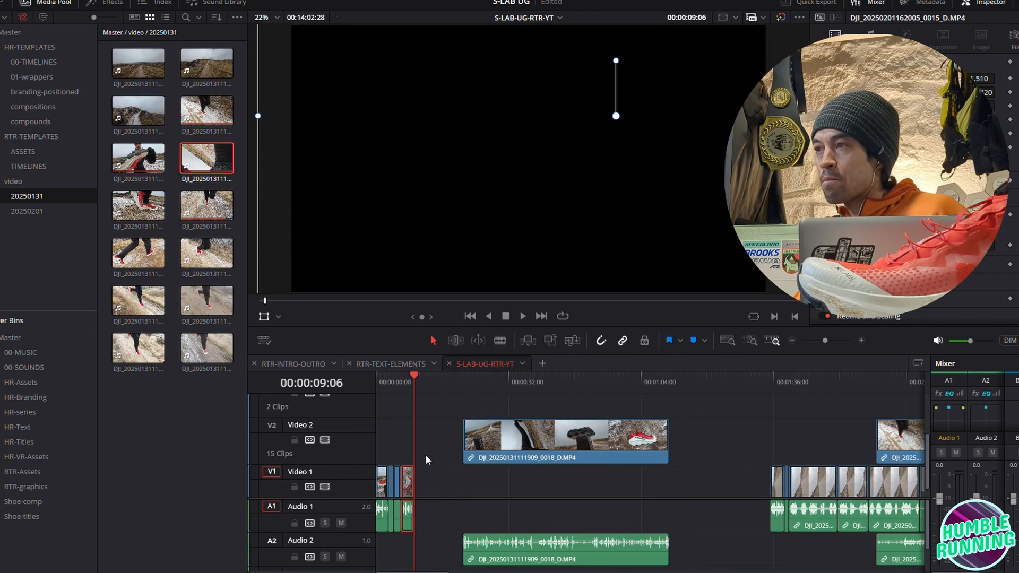
Ripple-trim the Video 2 shoe clip's start to the upturned-sole shot, then move the clip onto Video 1 directly behind the running shot
click(528, 386)
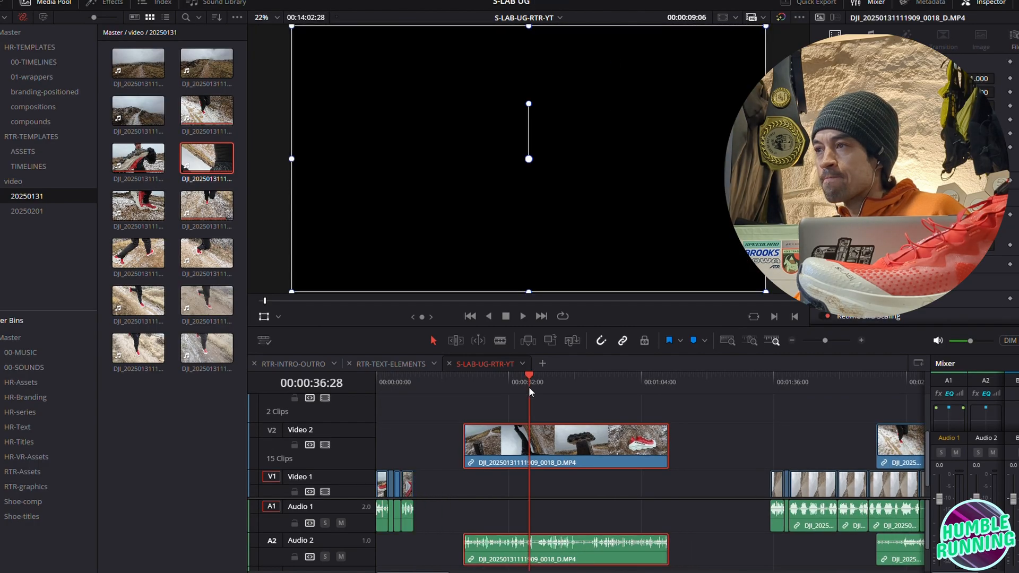
drag(531, 373, 581, 383)
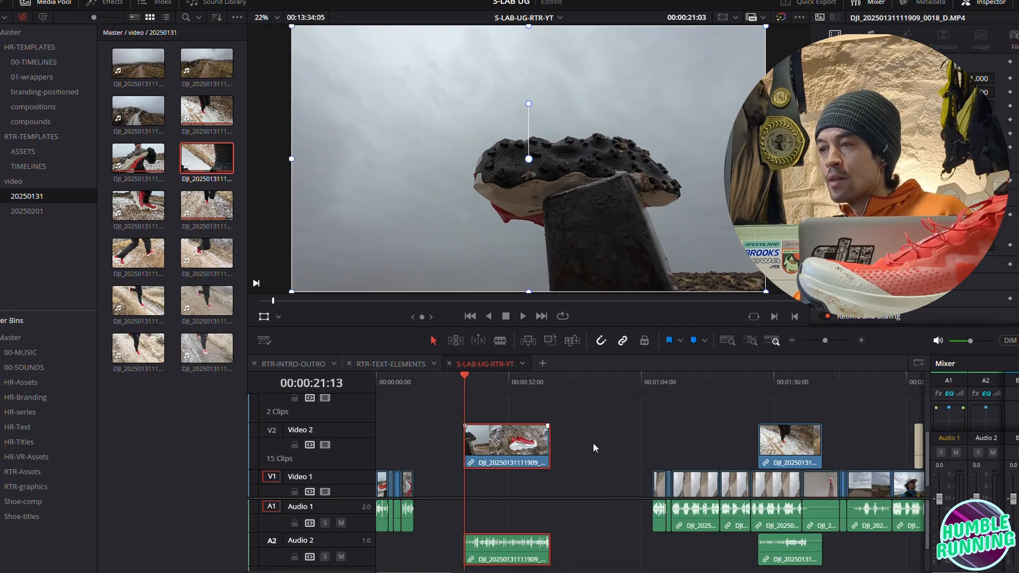
drag(511, 451, 504, 487)
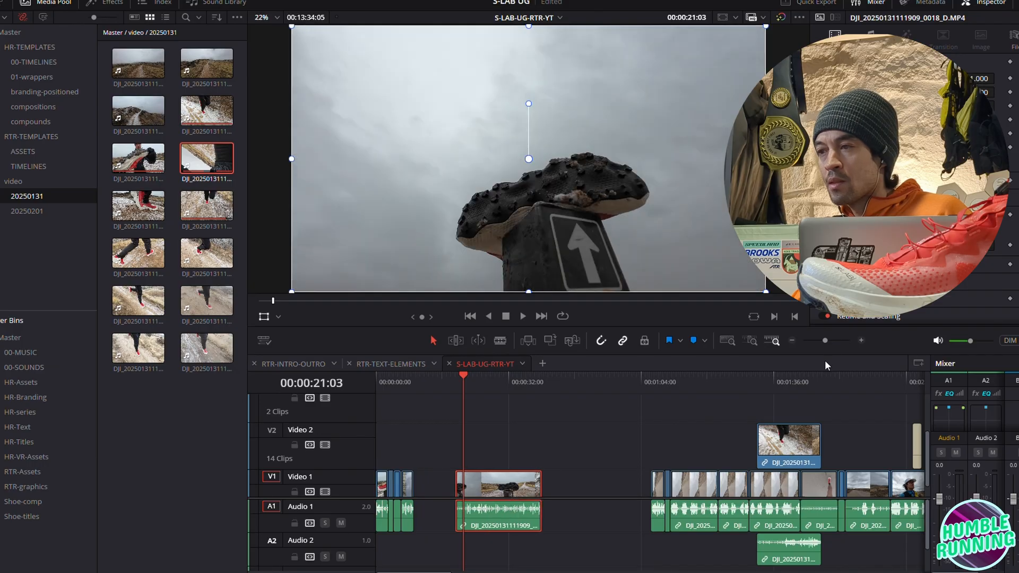
click(861, 340)
click(441, 385)
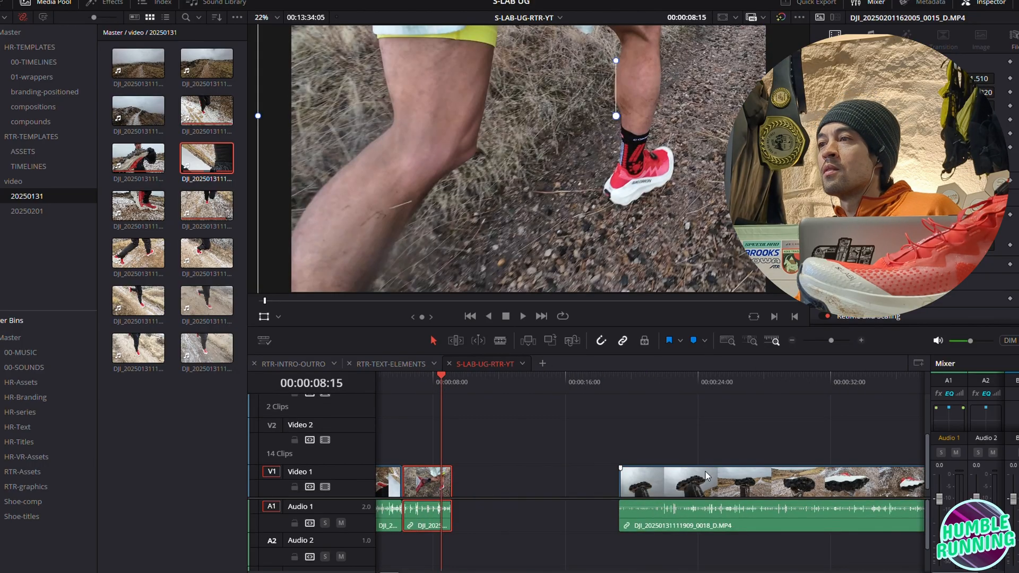
drag(706, 476, 539, 487)
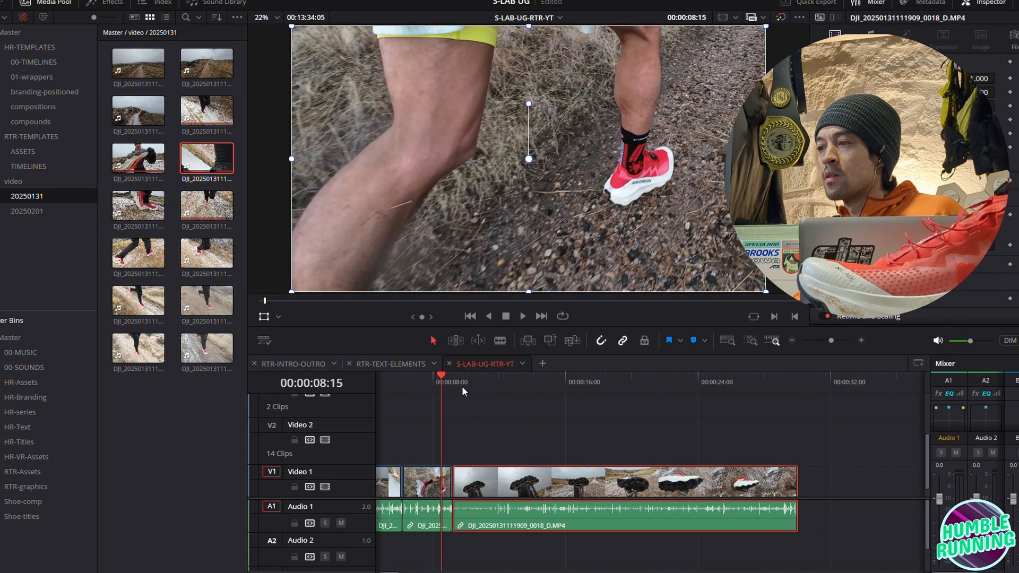
Split the shoe clip at 00:00:10:26 and ripple-trim the second piece's start to the Salomon side-profile shot
key(space)
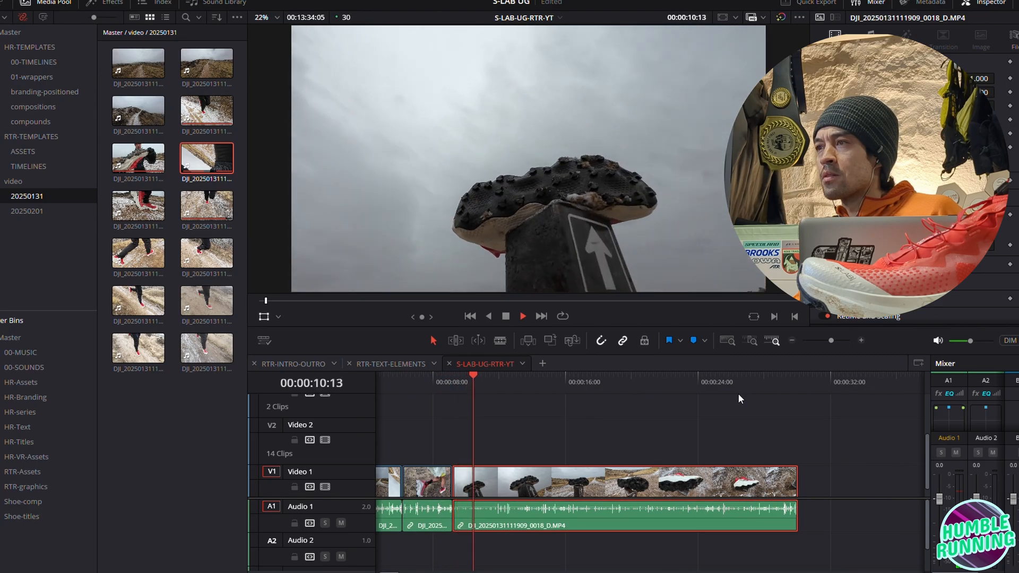
key(space)
key(ctrl+b)
drag(479, 374, 744, 412)
key(ctrl+z)
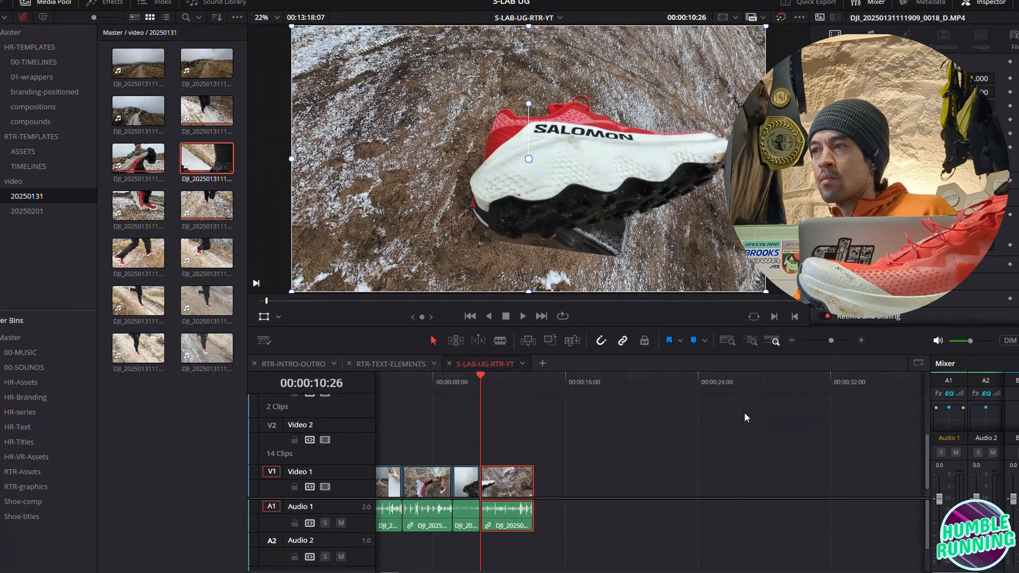
Play the side-profile shot, ripple-trim its end at 00:00:12:29, and close the gap before the rough cut
click(464, 384)
key(space)
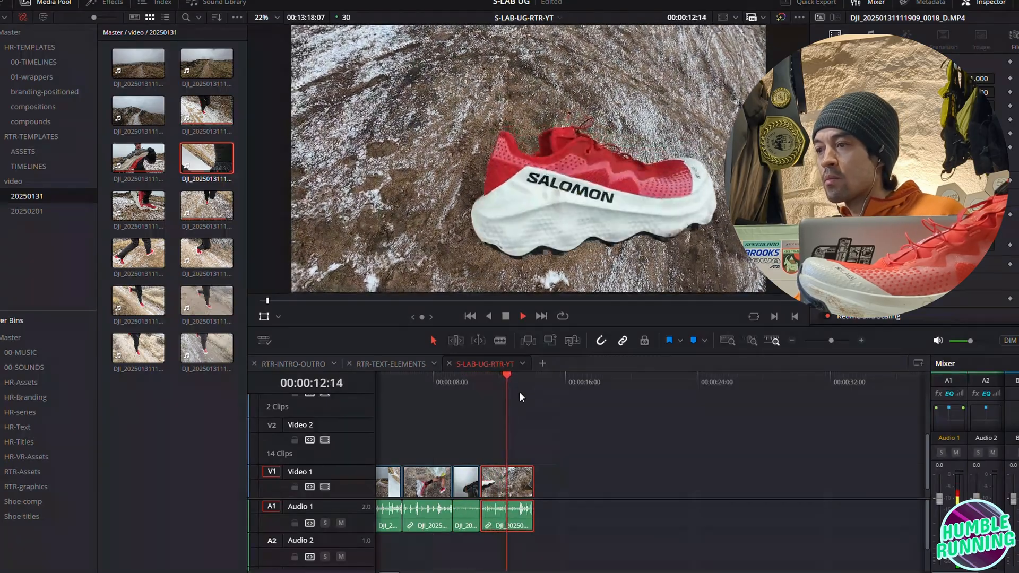
key(space)
key(shift+])
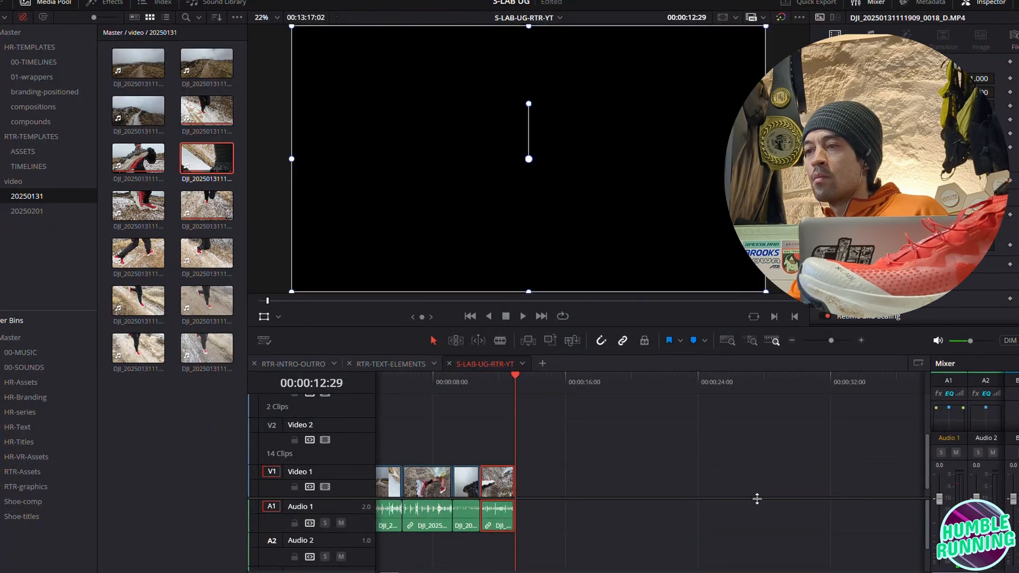
key(ctrl+z)
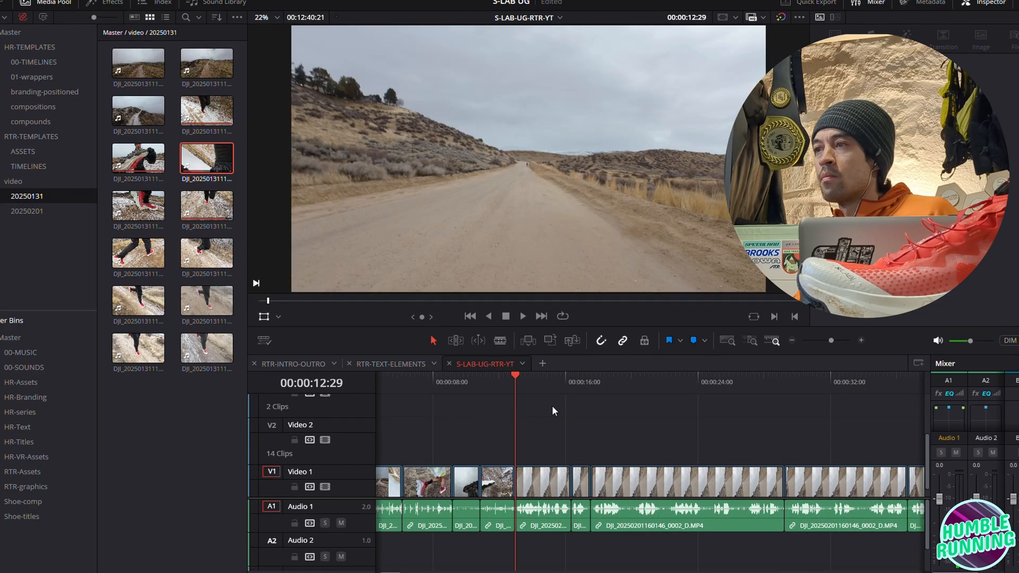
Review the rough cut after the montage, sampling the dirt-road talking clips, the Video 2 running overlay, and the shots around 00:01:01:14
key(space)
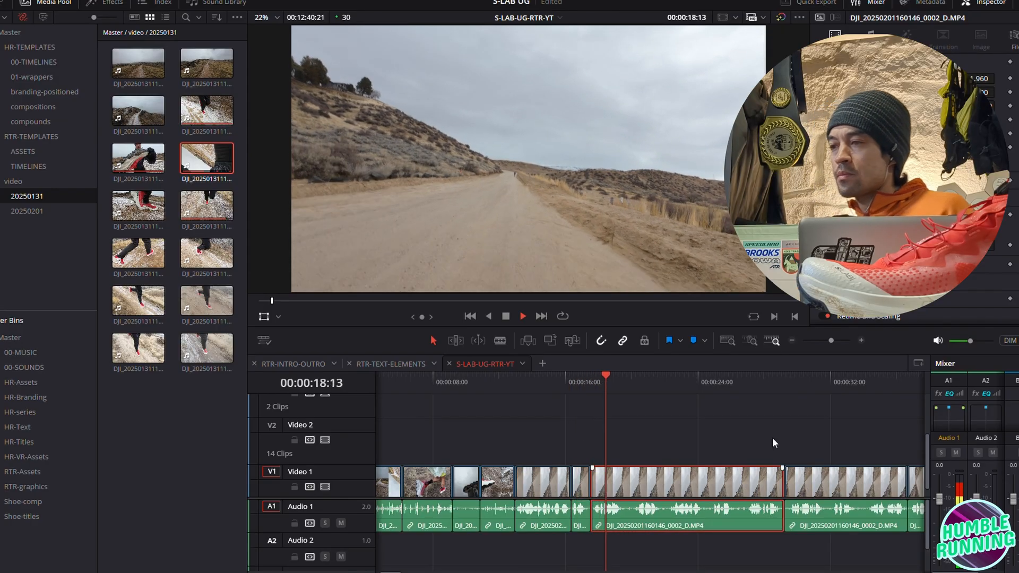
click(792, 339)
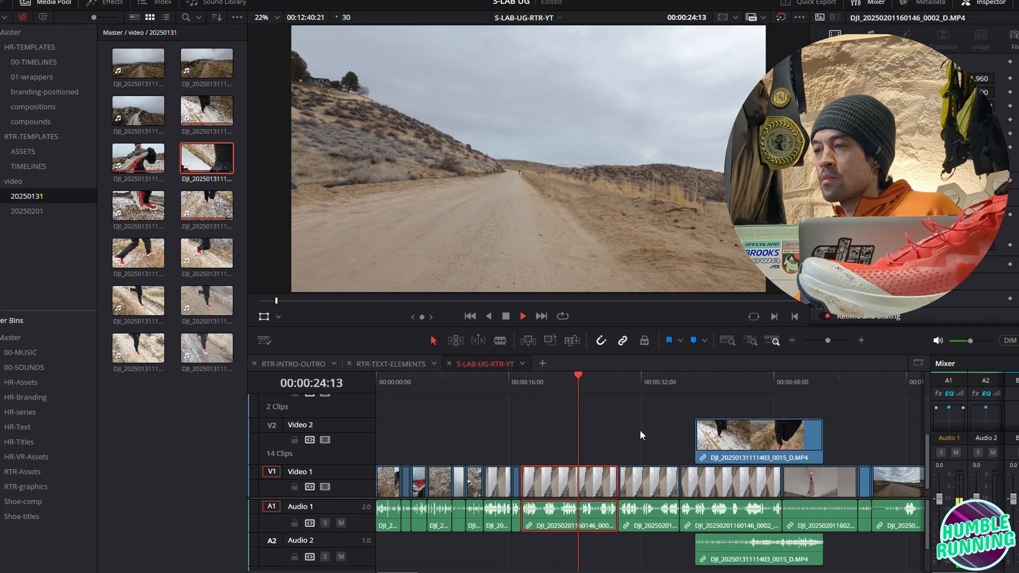
click(634, 381)
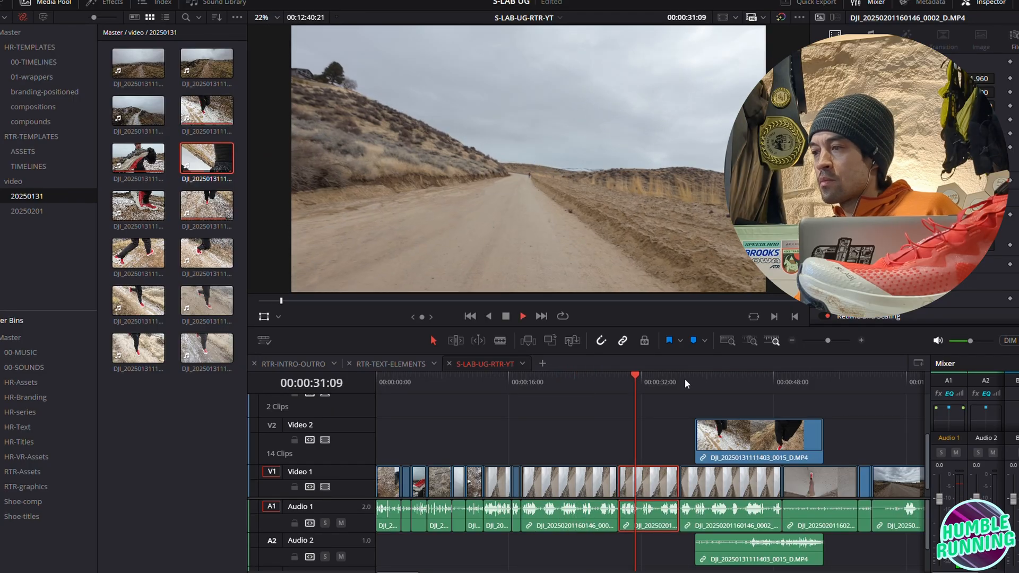
click(689, 383)
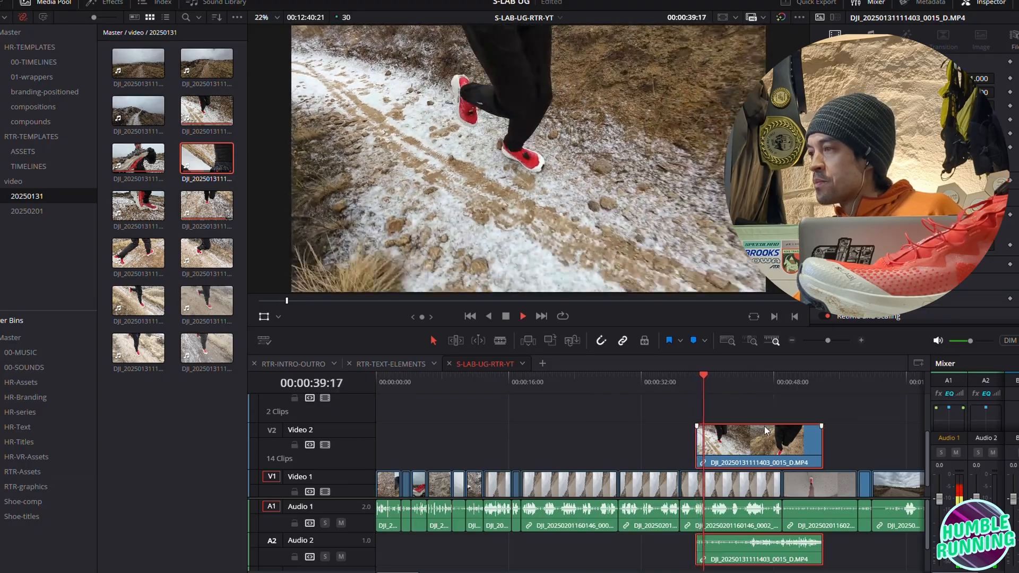
click(549, 379)
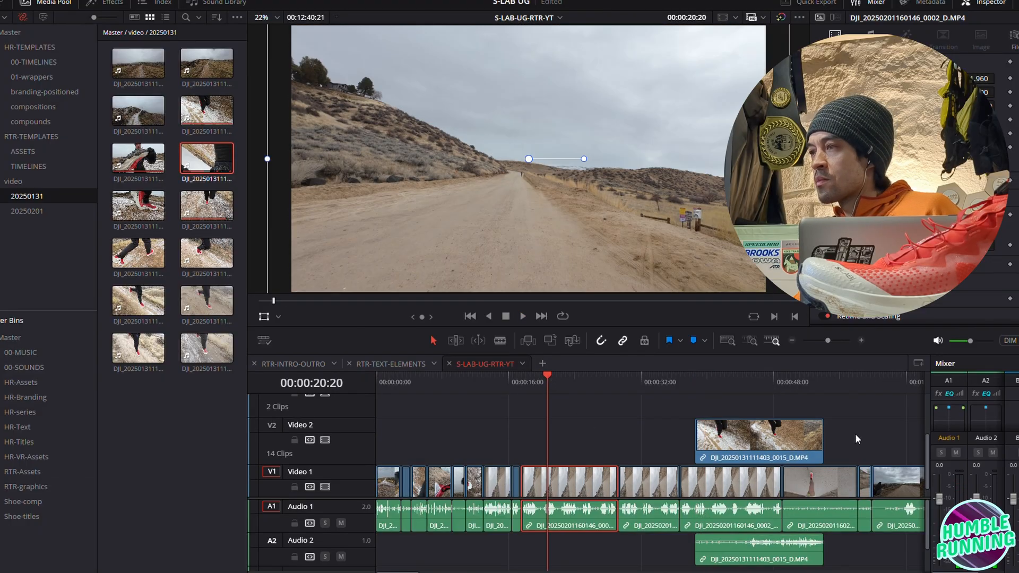
key(space)
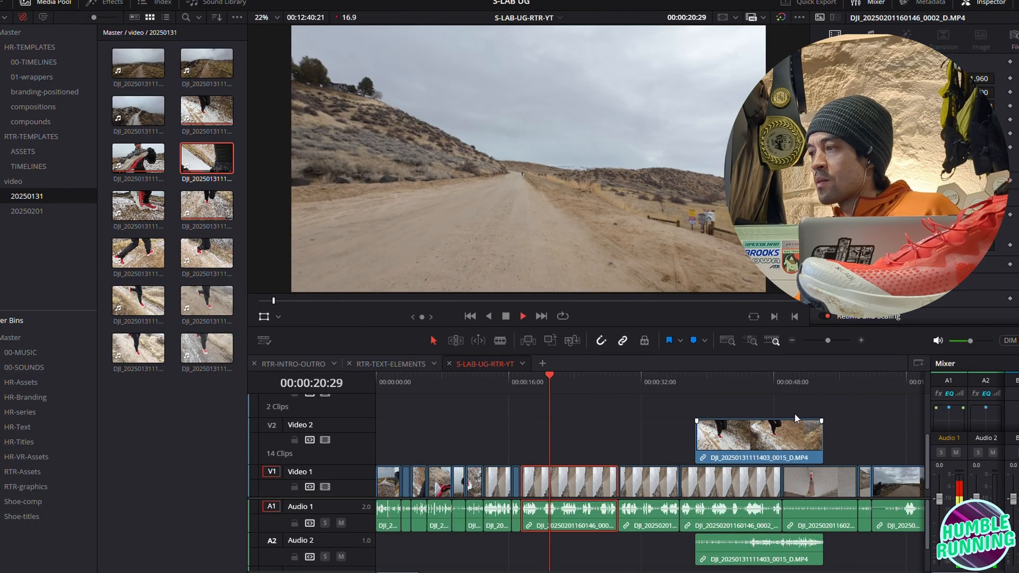
click(804, 383)
click(833, 381)
drag(833, 381, 883, 381)
key(space)
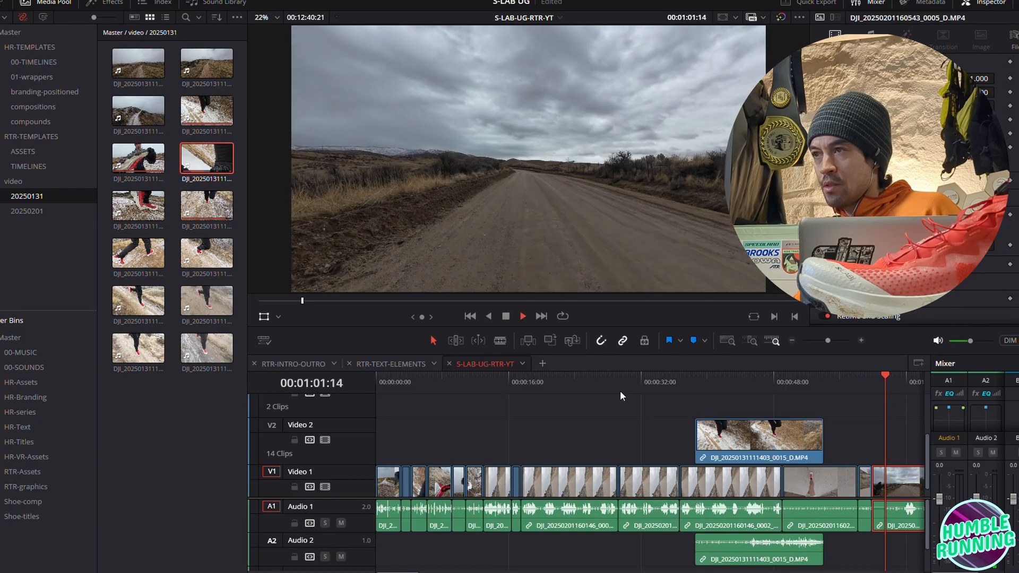
click(526, 386)
key(space)
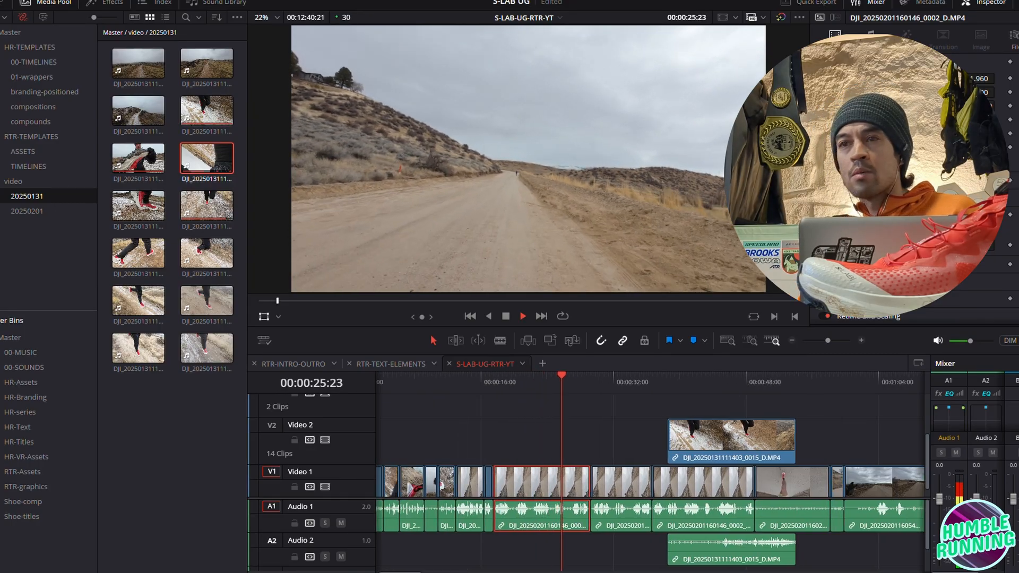
key(space)
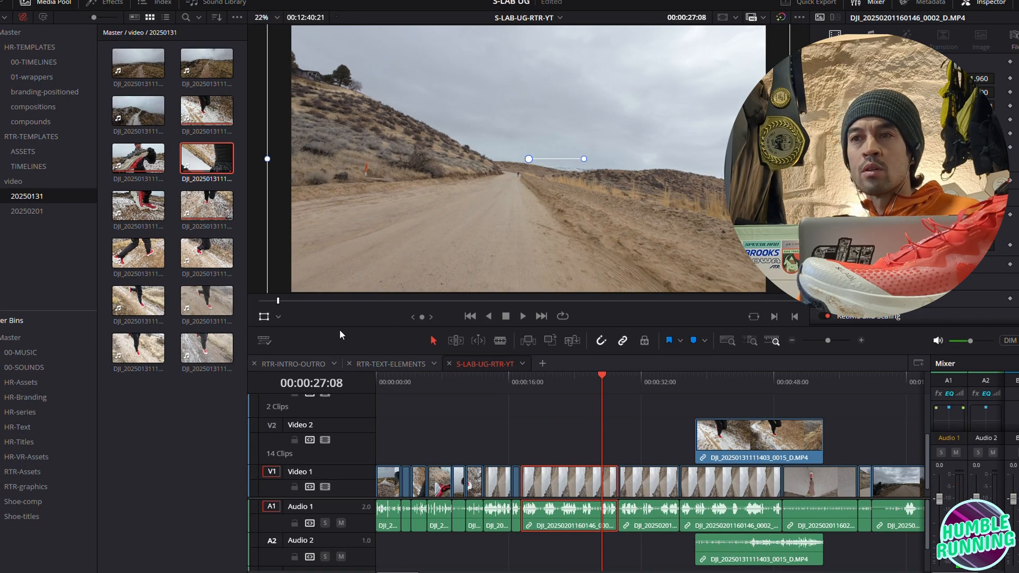
Place RTR-logos2022.jpg from the RTR-TEMPLATES ASSETS bin on Video 2 at the start of the timeline
drag(387, 379, 379, 375)
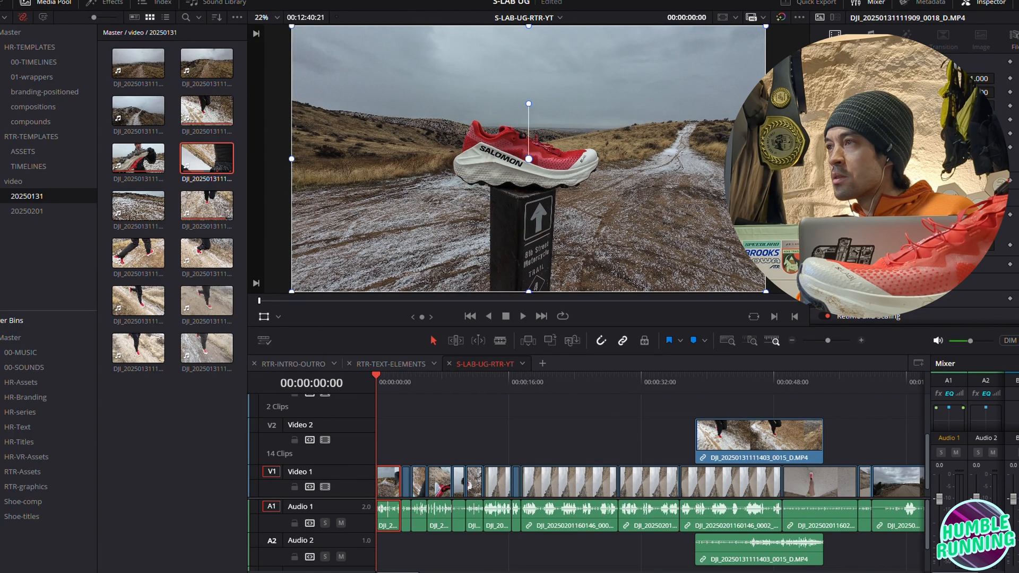
click(24, 152)
drag(202, 93, 375, 449)
drag(765, 27, 716, 39)
key(ctrl+z)
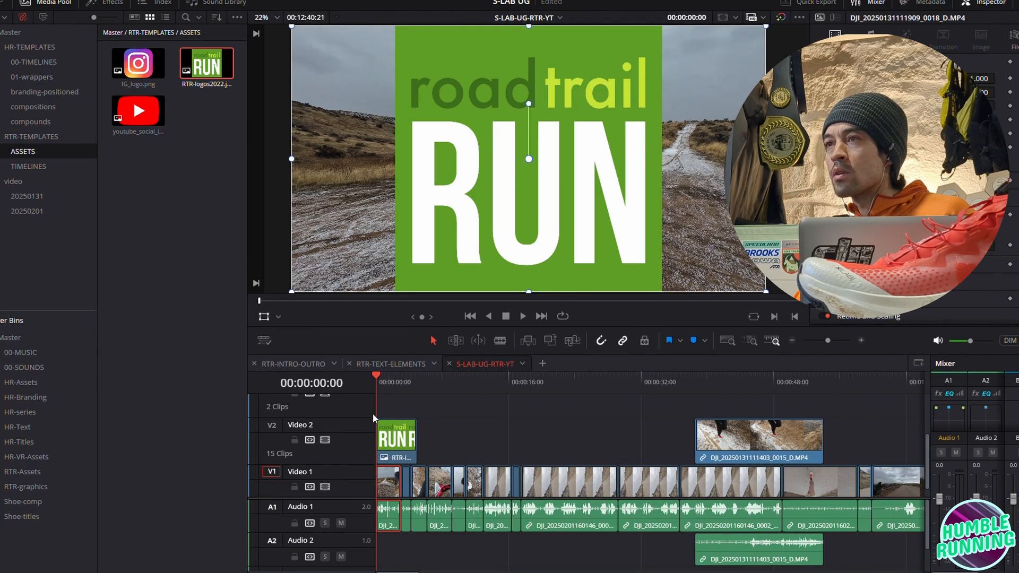
Scale the RoadTrailRun logo to 0.418 and position it in the lower-left corner of the frame
click(392, 436)
drag(662, 27, 603, 64)
drag(573, 183, 415, 232)
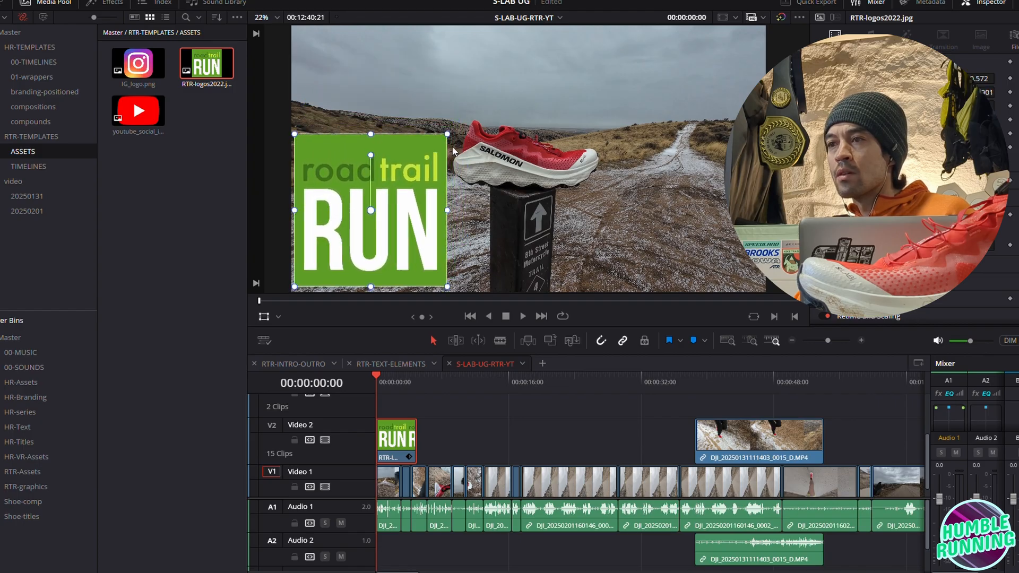
drag(445, 138, 435, 160)
drag(423, 196, 401, 216)
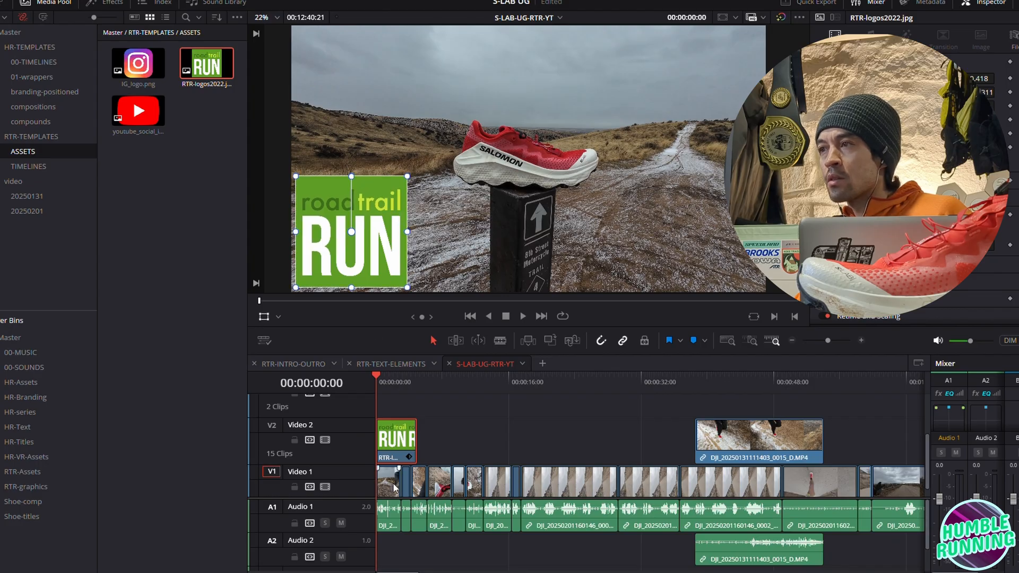
Zoom the opening shoe clip to 1.470, shift it right in the frame away from the logo, and play the result
scroll(396, 486, up, 1)
key(space)
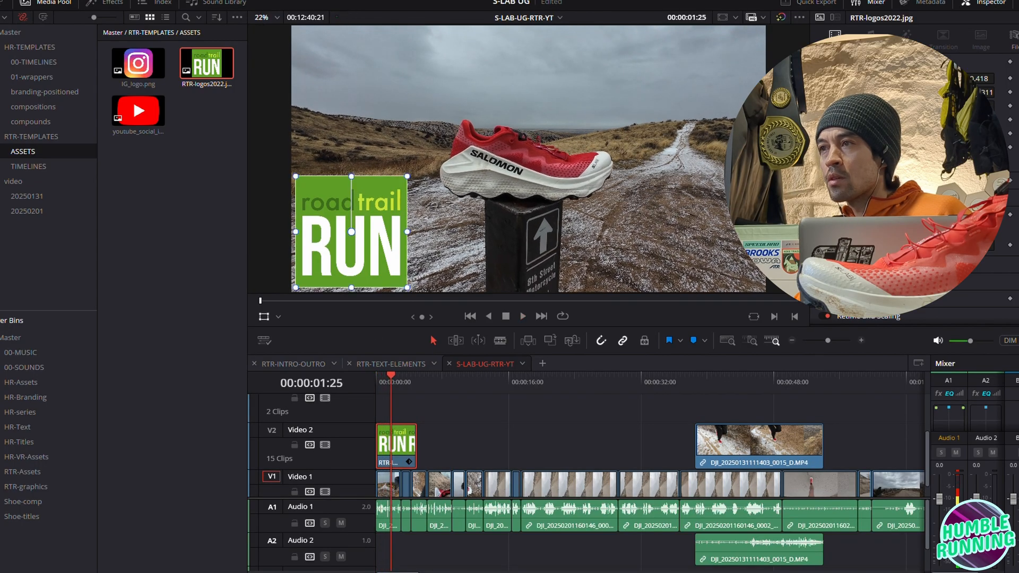
key(Escape)
click(386, 486)
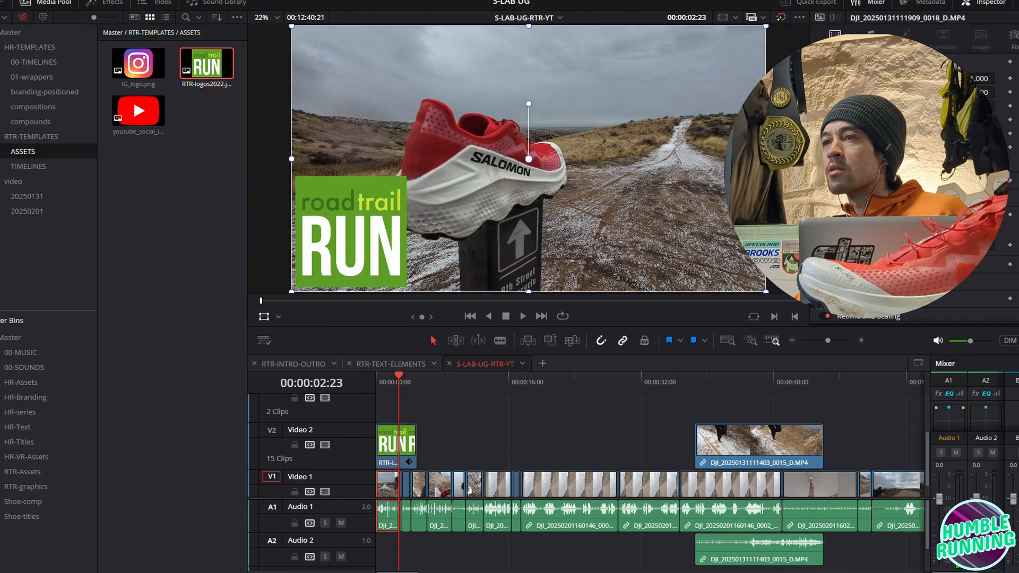
scroll(539, 190, up, 5)
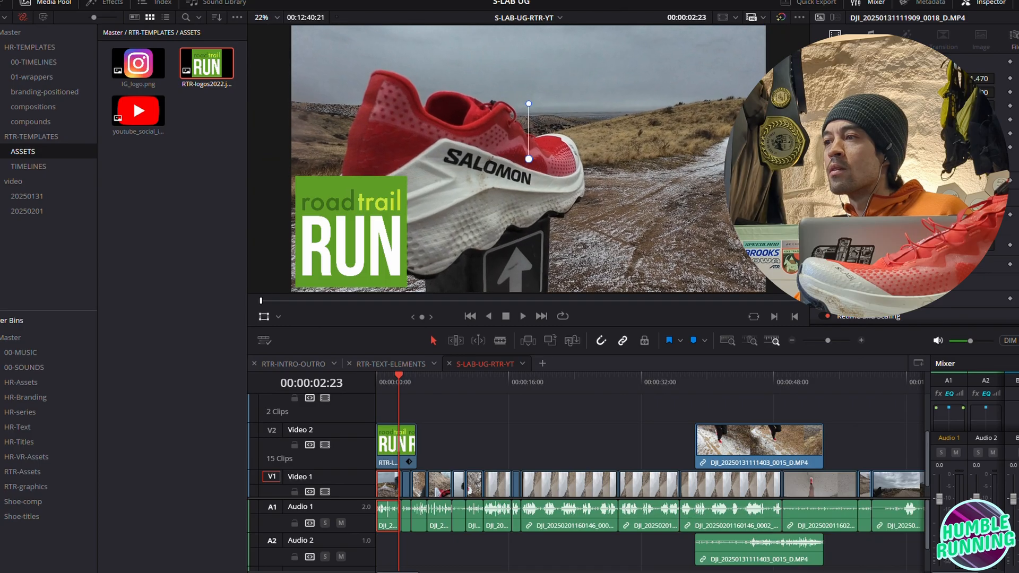
drag(568, 190, 610, 168)
key(space)
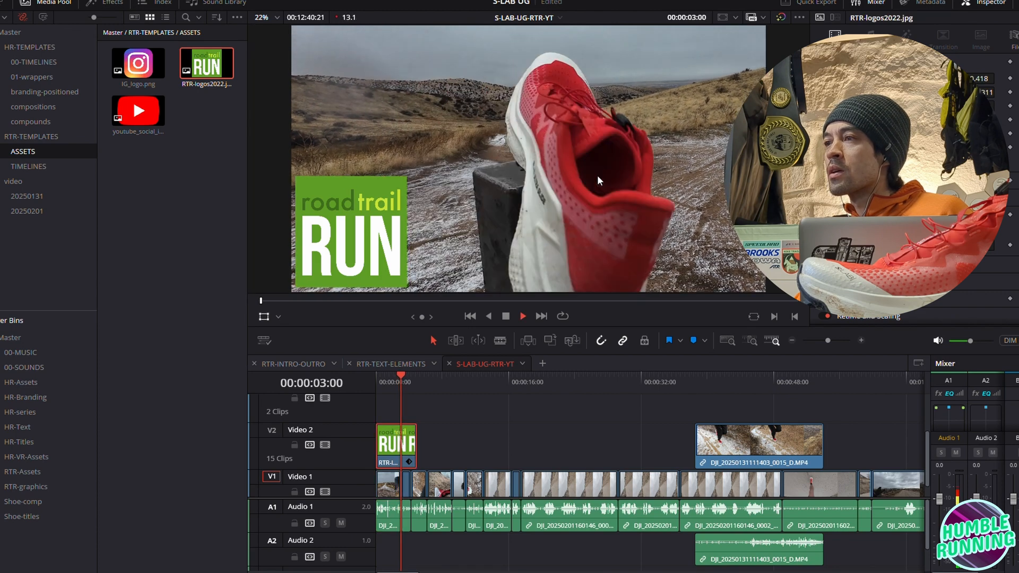
Zoom the side-on shoe clip at 00:00:05:06 to 1.130, shift it up in the frame, and resume playback
key(space)
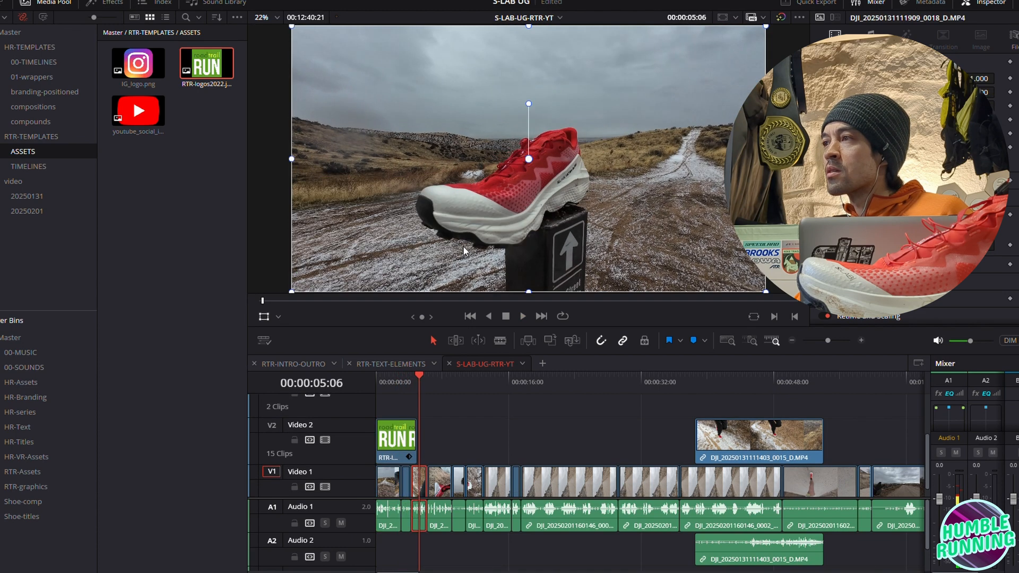
drag(929, 79, 936, 79)
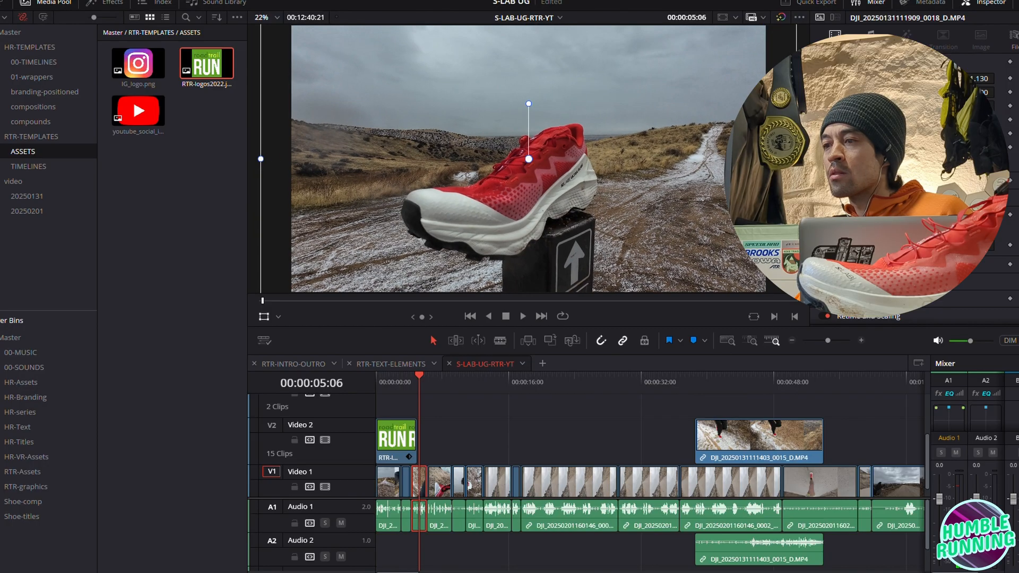
drag(605, 179, 603, 168)
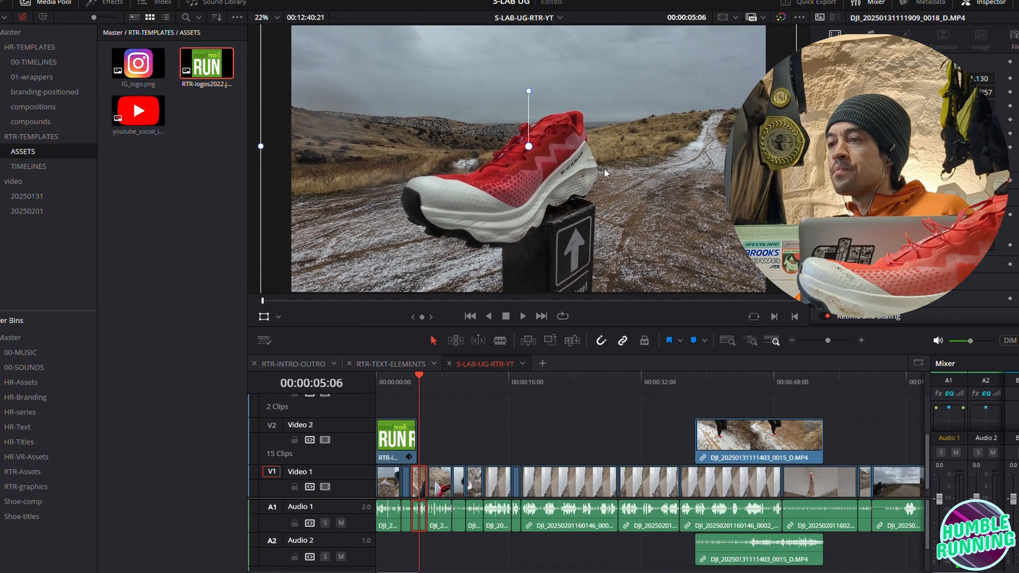
key(space)
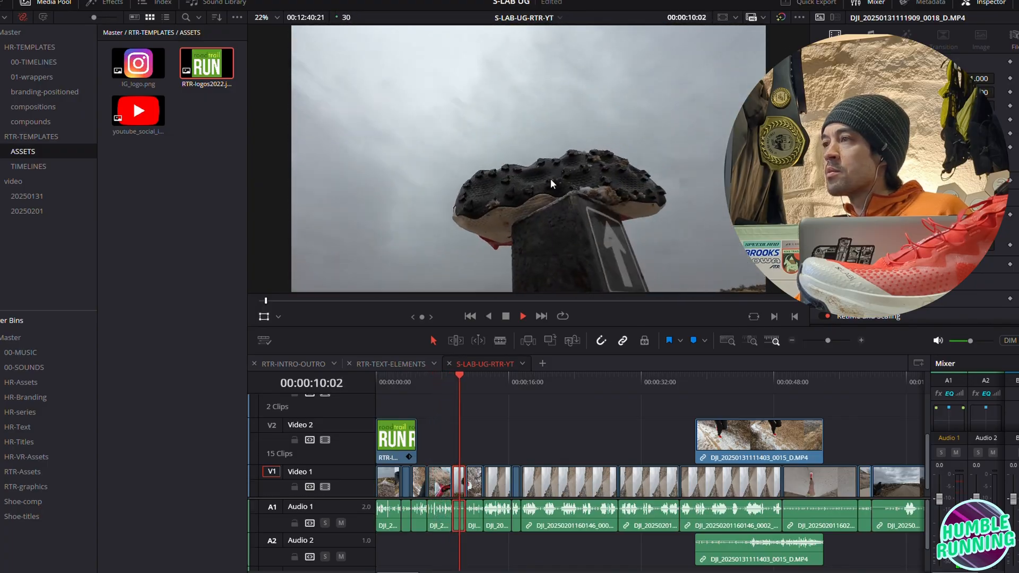
Zoom the outsole clip at 00:00:09:22 to 1.150, shift it left in the frame, and play through to the dirt-road clip
key(space)
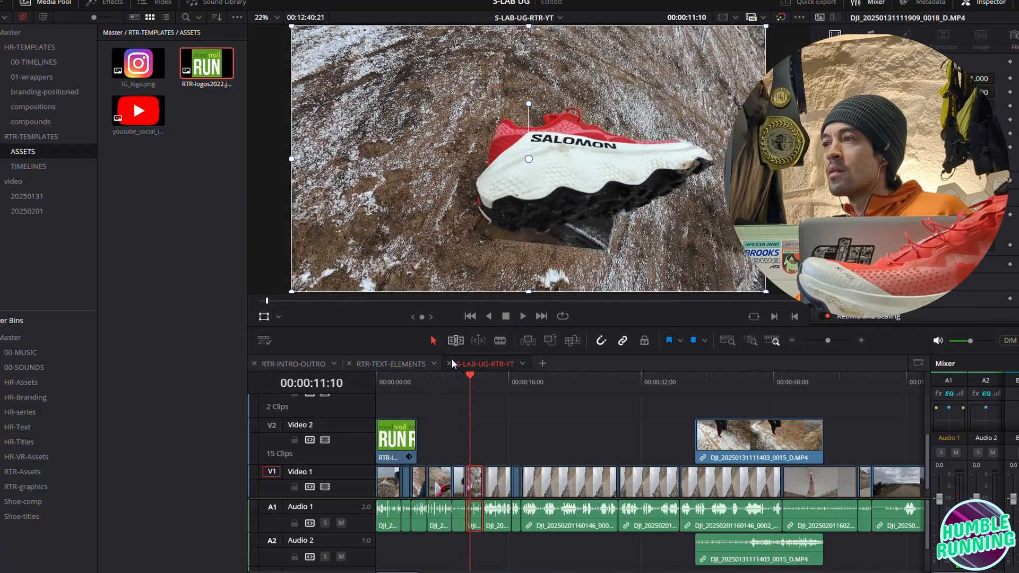
click(457, 390)
key(space)
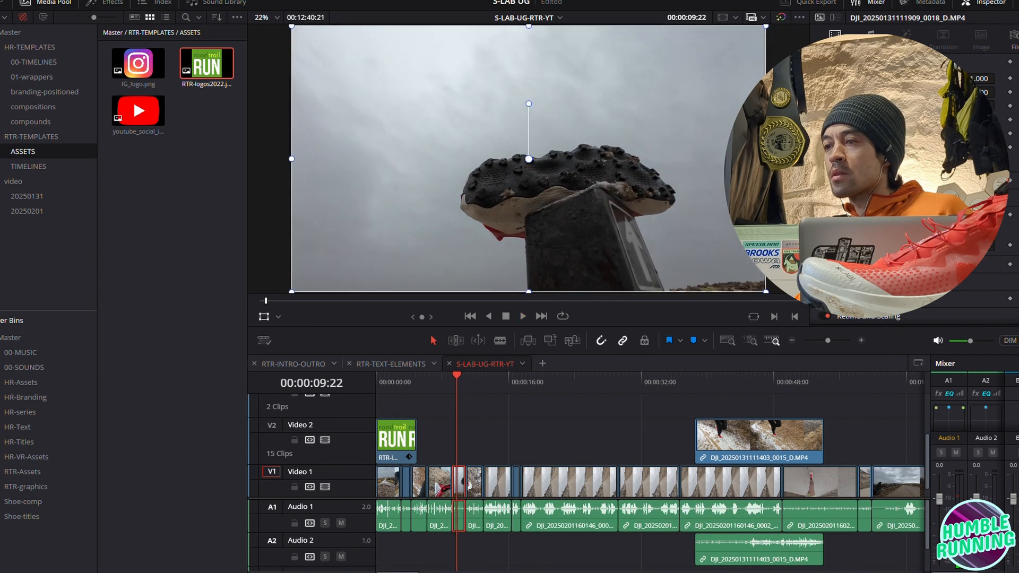
drag(978, 78, 996, 78)
drag(681, 173, 659, 172)
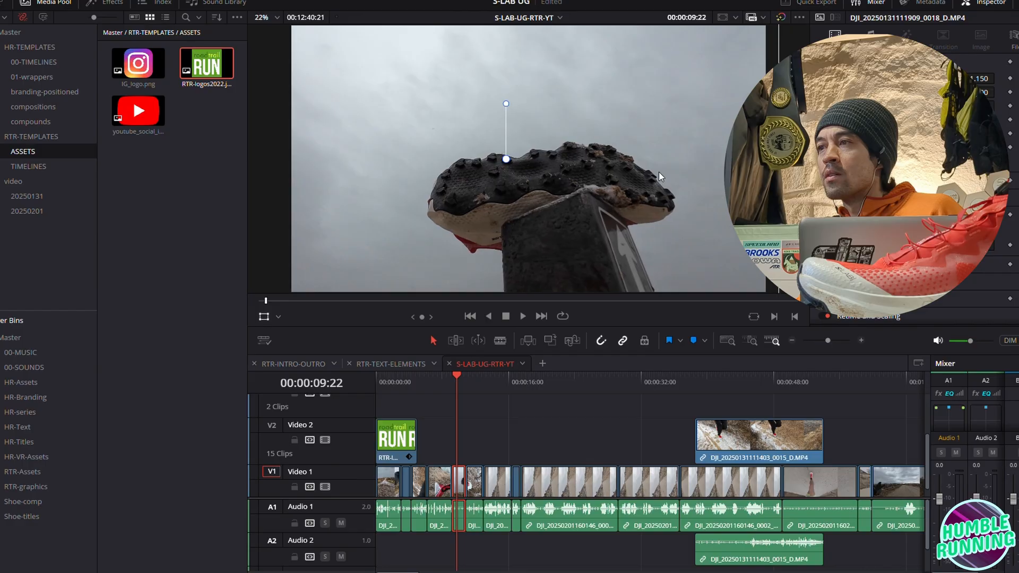
key(space)
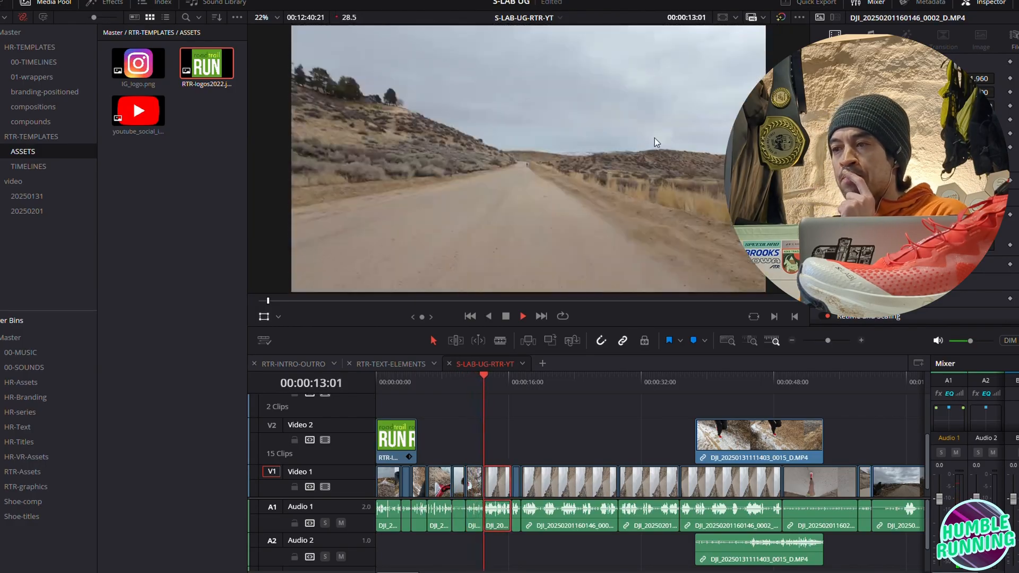
key(space)
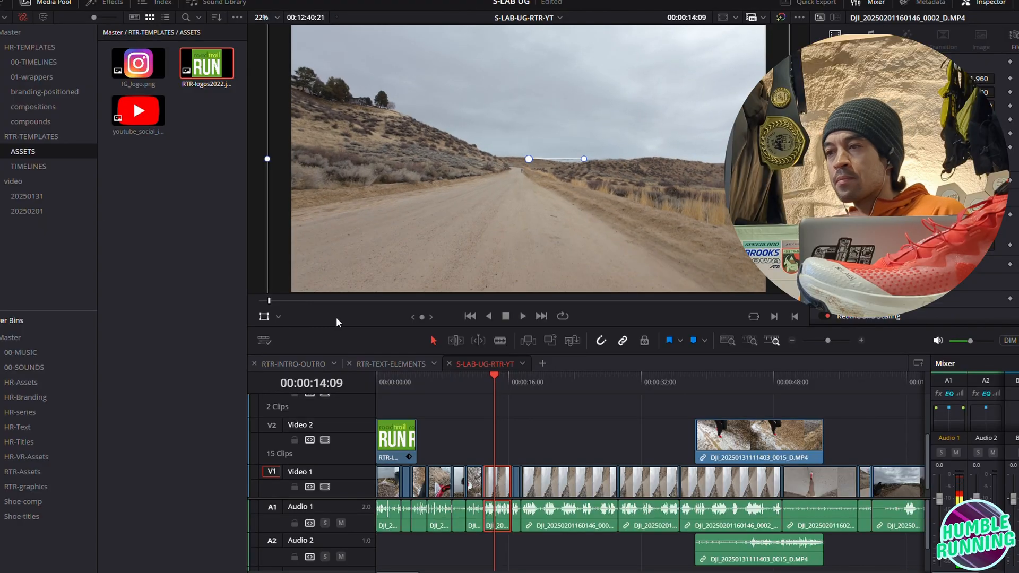
In the RTR-TEXT-ELEMENTS timeline, check the sample-weight and availability titles, and copy the "Sample provided at no cost for test and review" title
click(377, 365)
drag(398, 378, 793, 449)
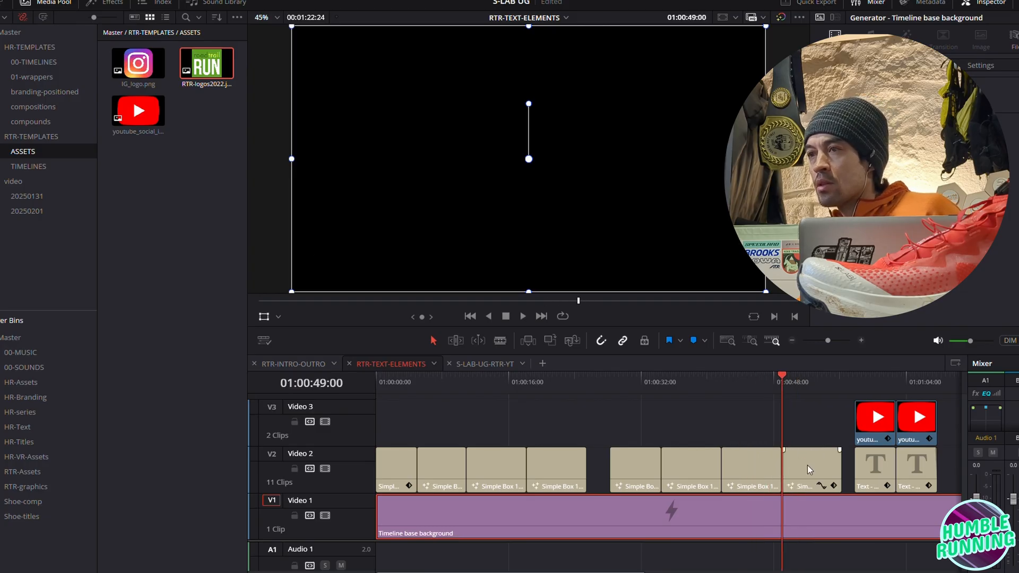
click(683, 452)
click(686, 384)
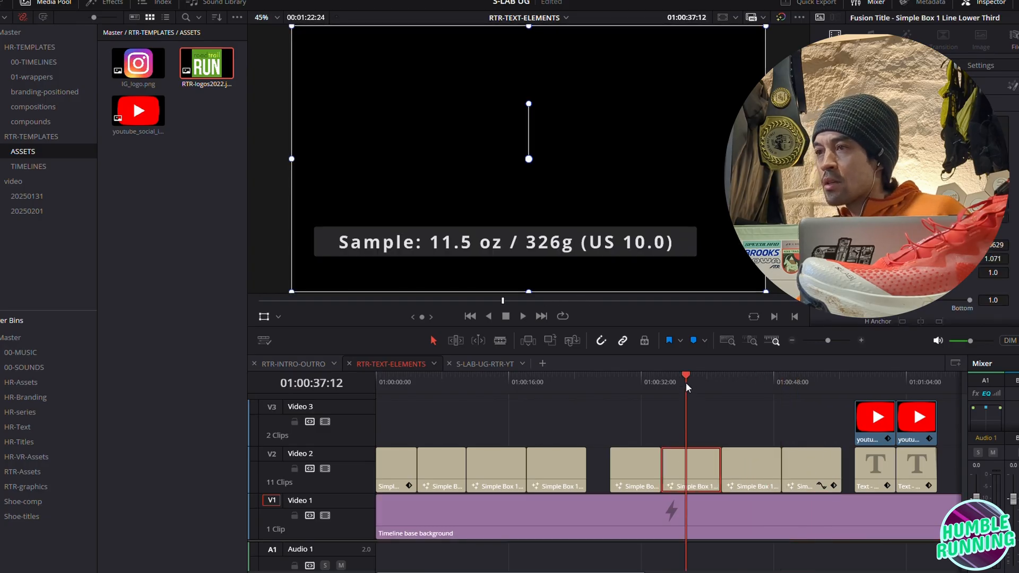
click(770, 461)
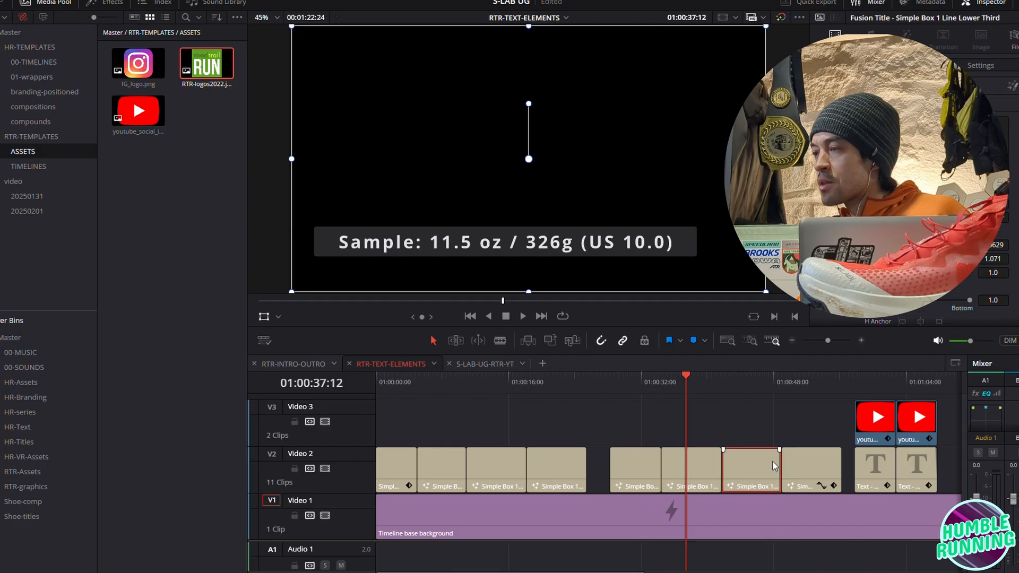
click(746, 388)
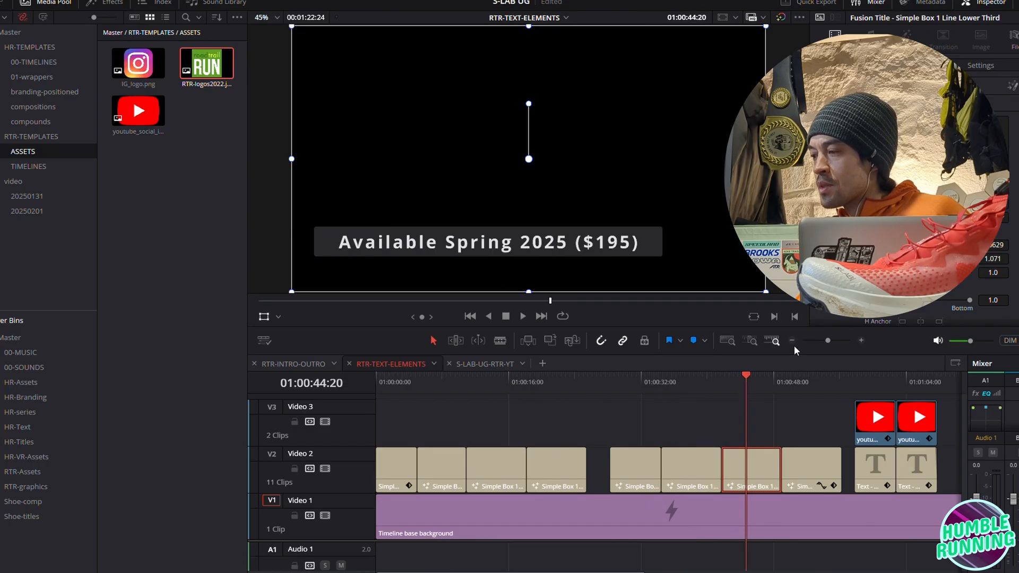
click(806, 388)
right_click(821, 467)
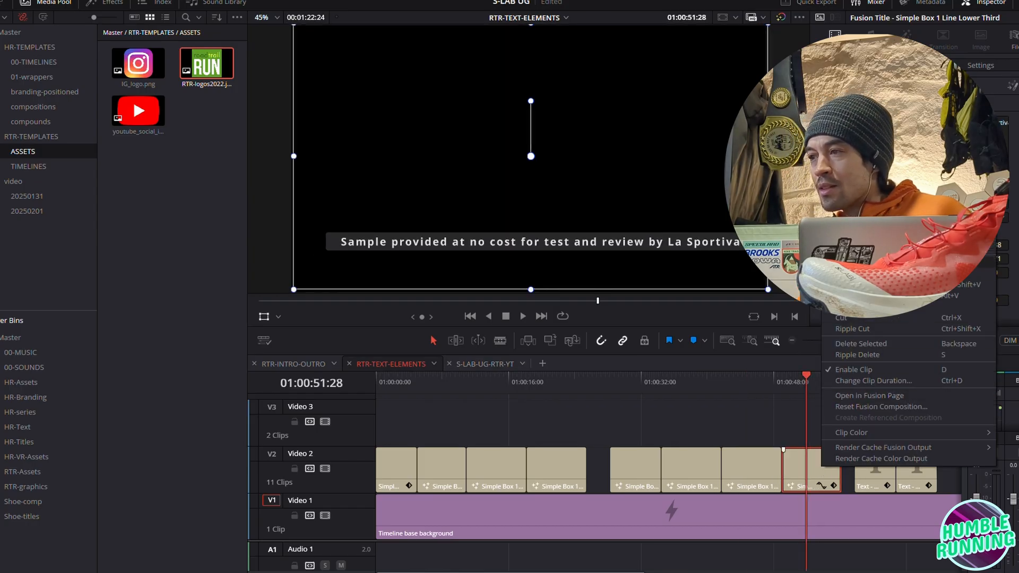
key(Escape)
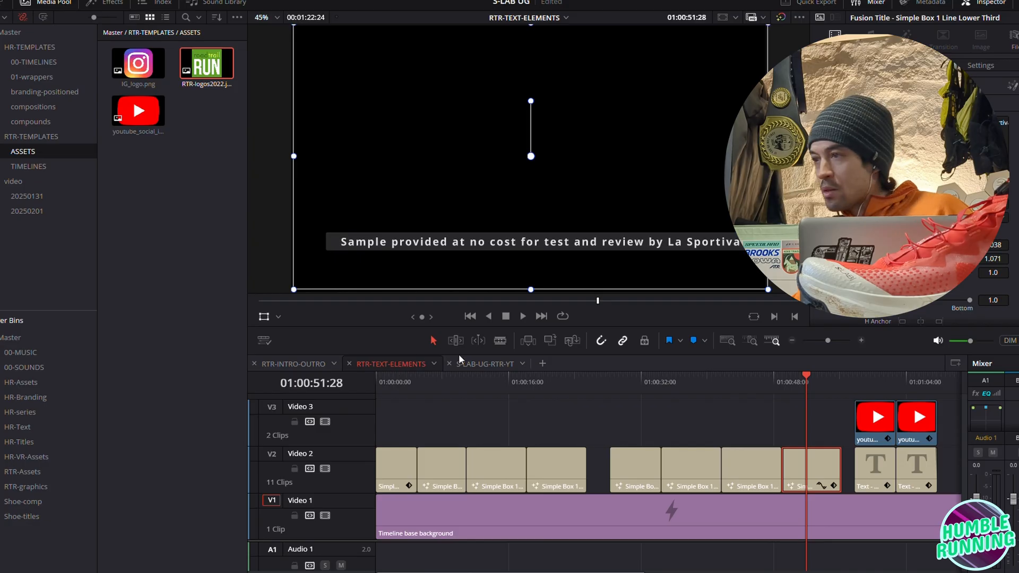
Paste the copied sample-disclosure title on Video 2 of the S-LAB-UG-RTR-YT timeline at 00:00:26:28
click(470, 369)
click(476, 378)
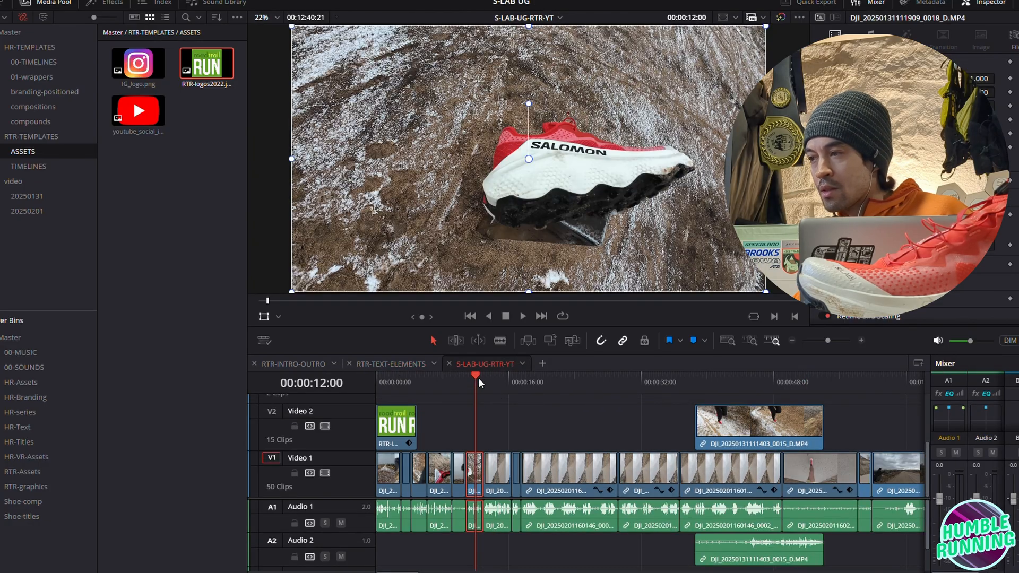
click(598, 376)
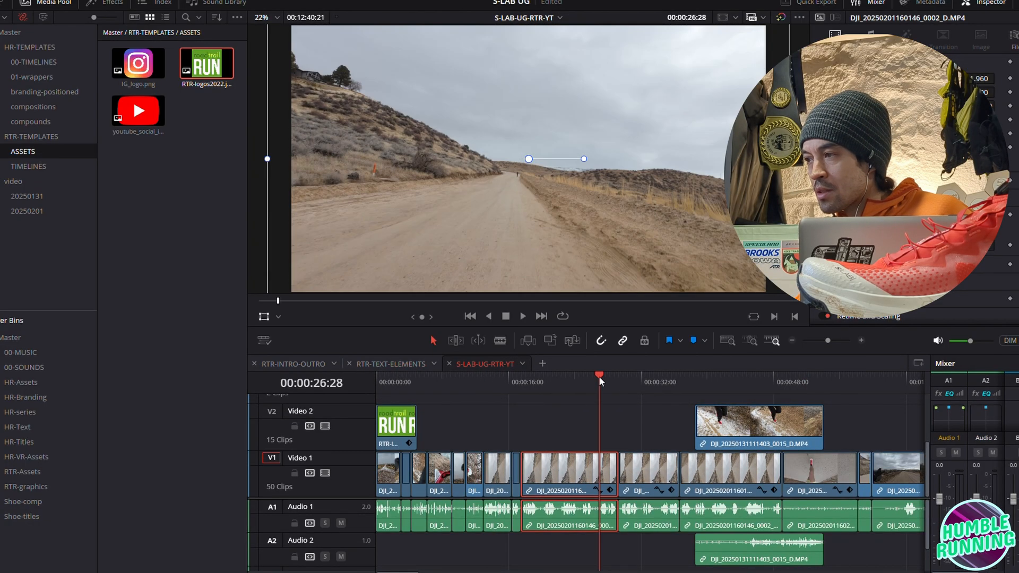
key(ctrl+v)
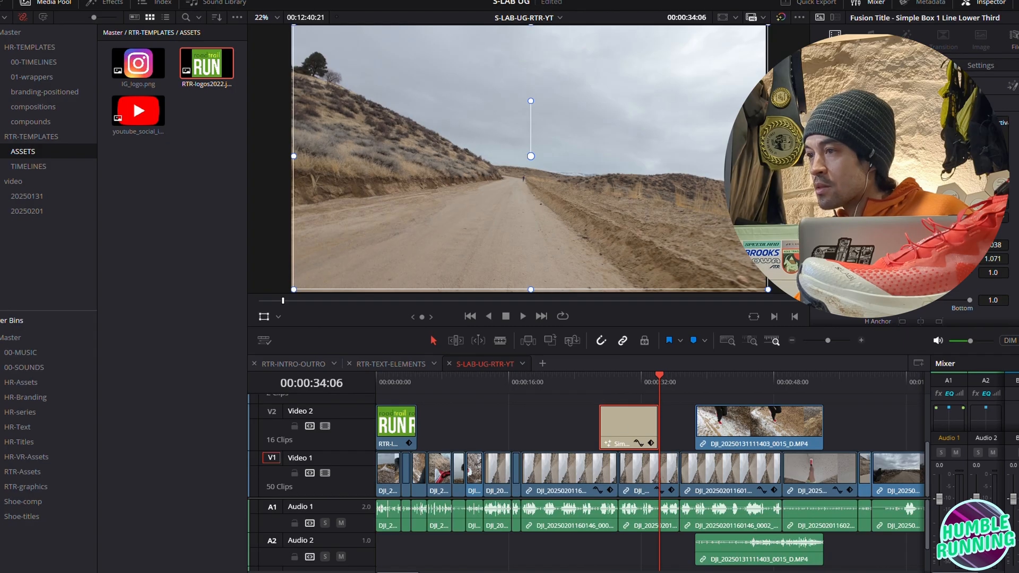
Copy the sample-weight title located just before 00:08:00:00 and paste it on Video 2 at 00:01:08:02
drag(398, 572, 716, 572)
scroll(549, 499, left, 3)
click(517, 428)
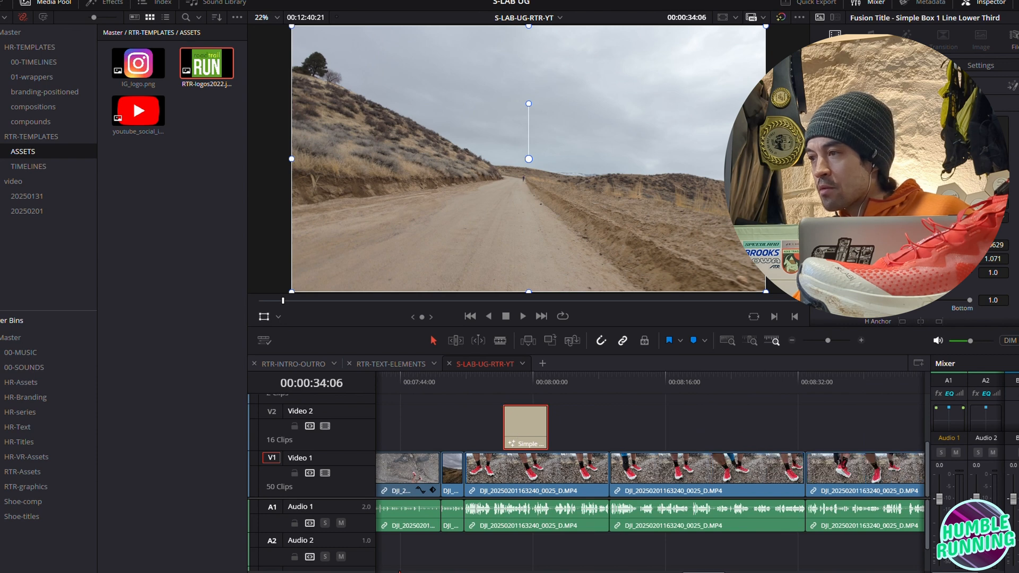
scroll(650, 451, left, 20)
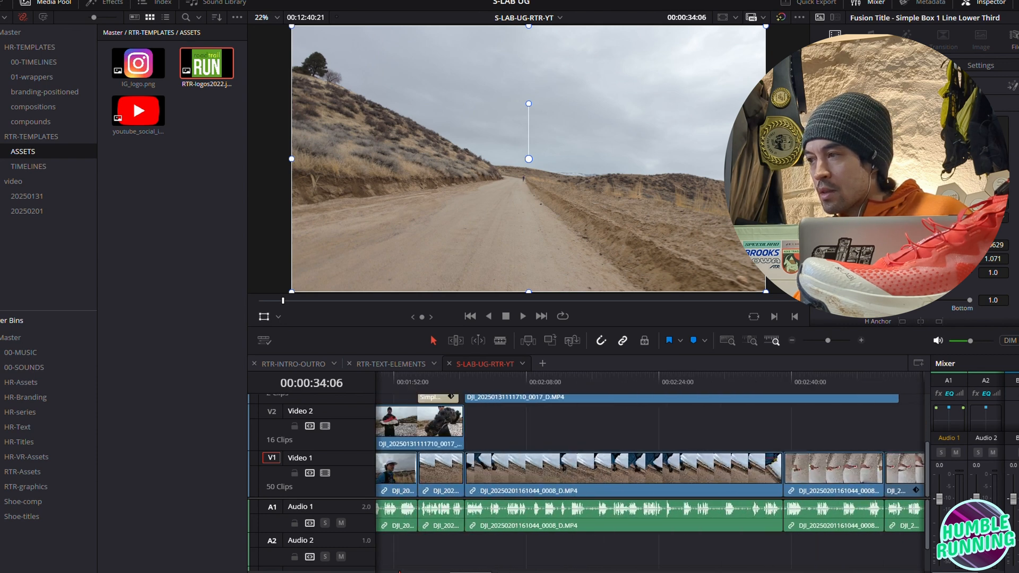
scroll(650, 451, left, 4)
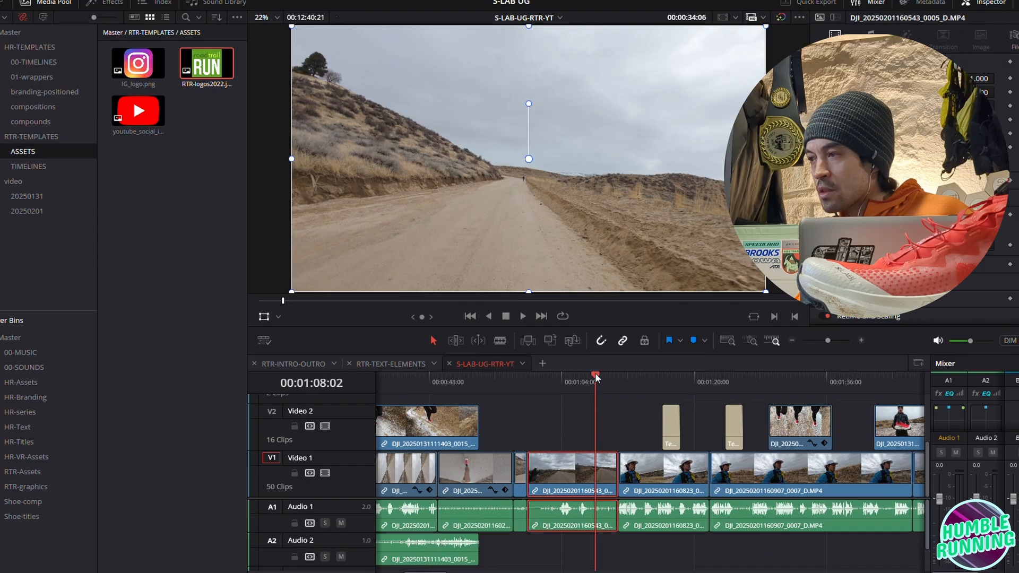
click(595, 377)
key(ctrl+v)
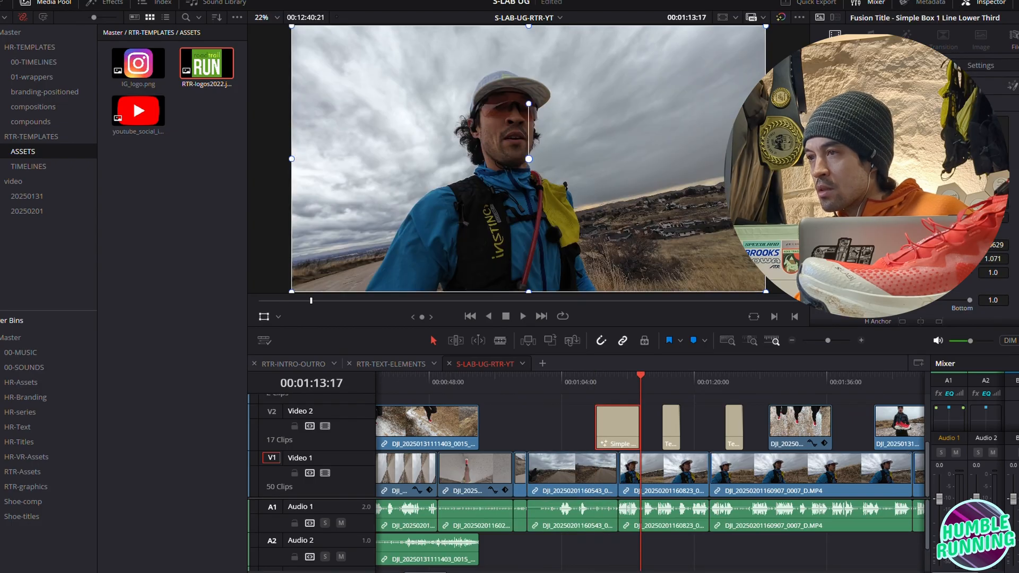
Review the overlays late in the timeline: the sample-weight title, the caption at 00:08:53:18, and the closing title at 00:11:56:24
scroll(650, 451, right, 15)
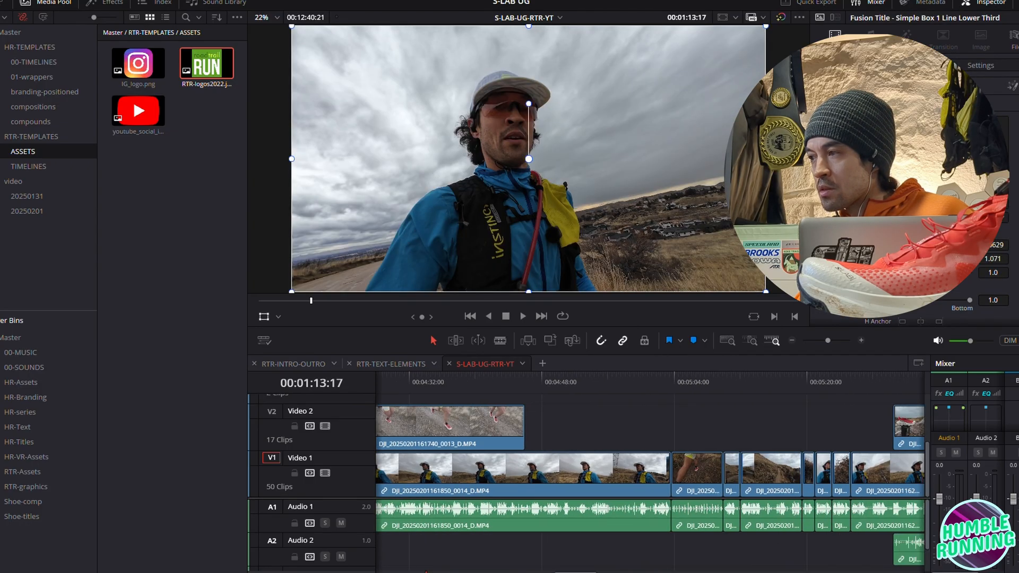
scroll(650, 451, right, 6)
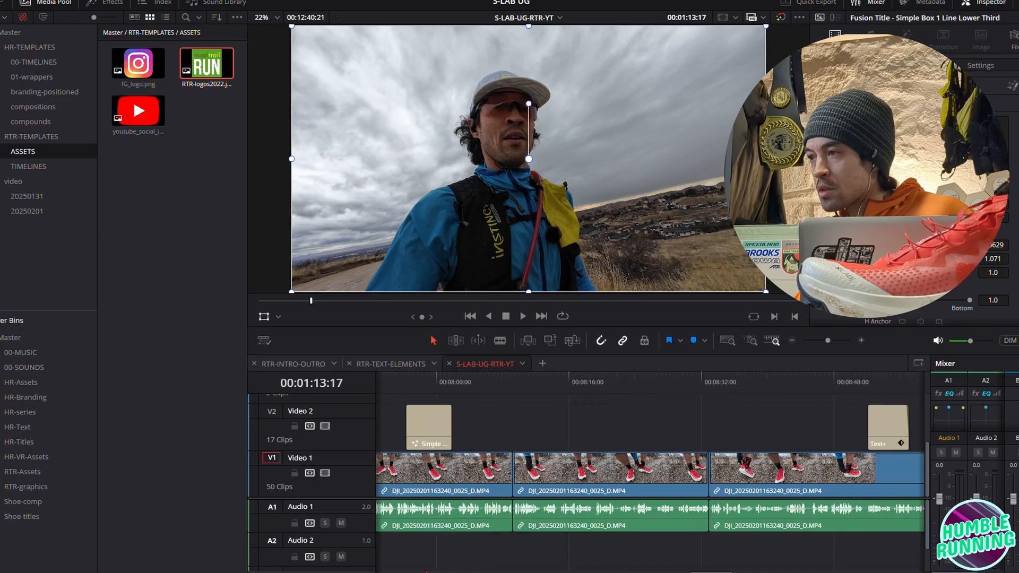
scroll(734, 392, up, 1)
click(724, 381)
drag(698, 572, 741, 572)
click(590, 381)
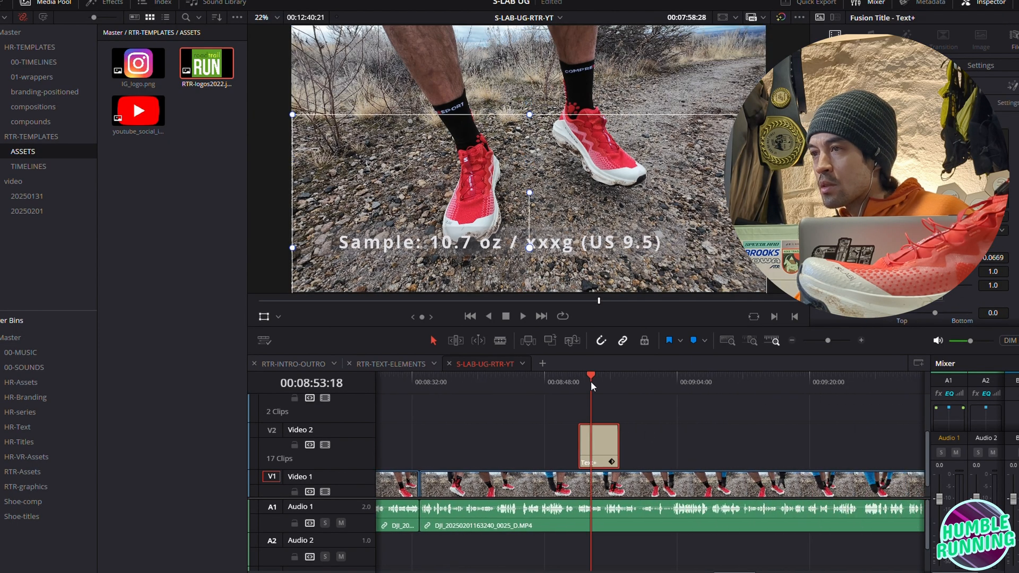
scroll(606, 476, right, 10)
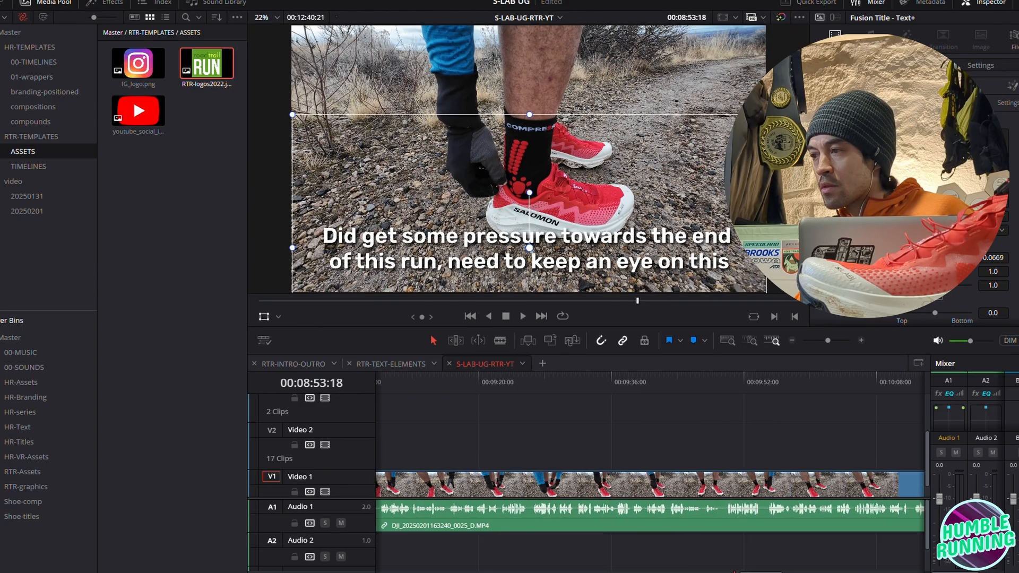
click(517, 383)
Locate the late sample-weight title among the Video 2 overlays and briefly play the caption from around 00:08:52:07
click(791, 341)
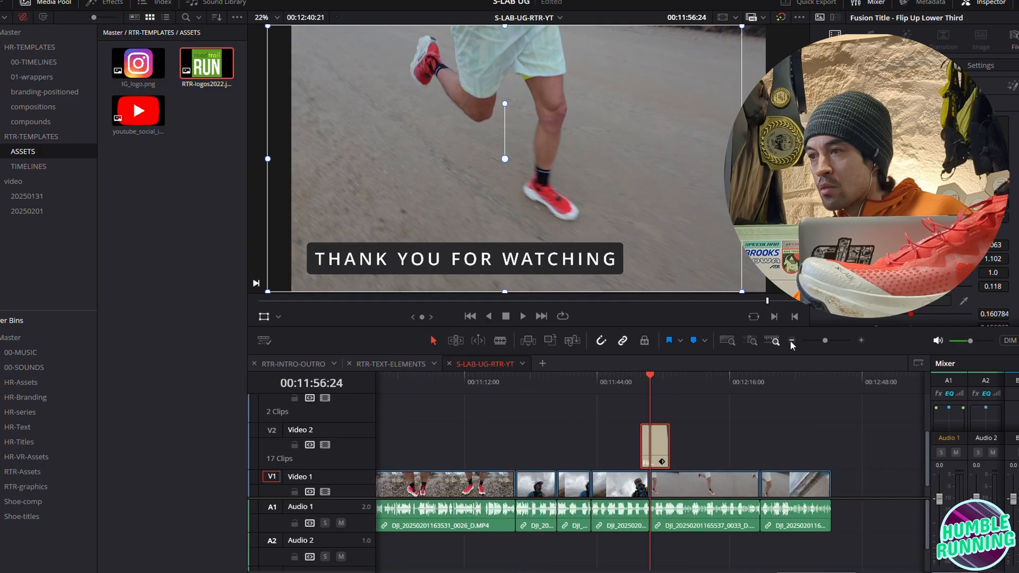
click(792, 340)
click(792, 340)
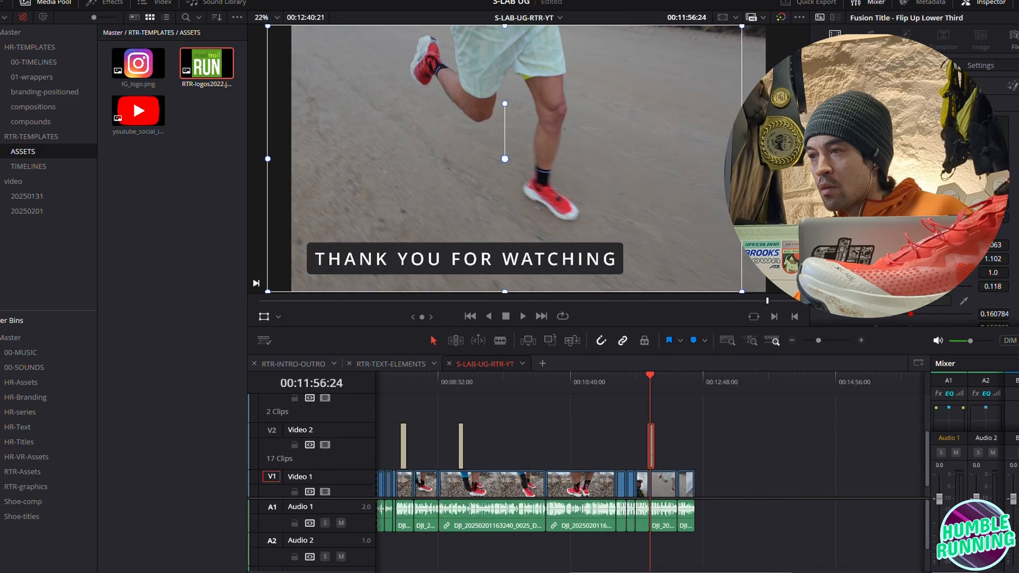
click(404, 450)
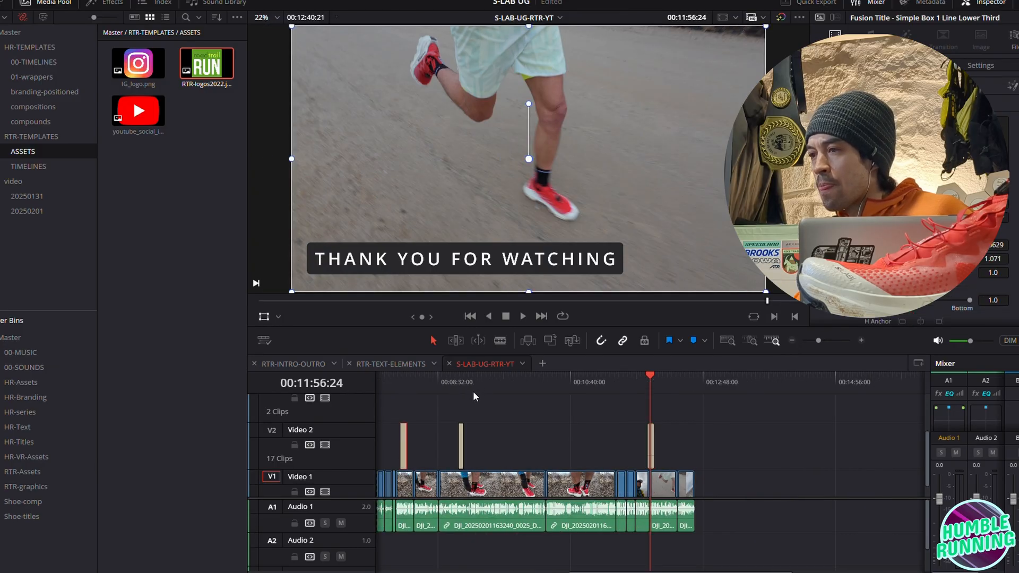
click(458, 379)
key(space)
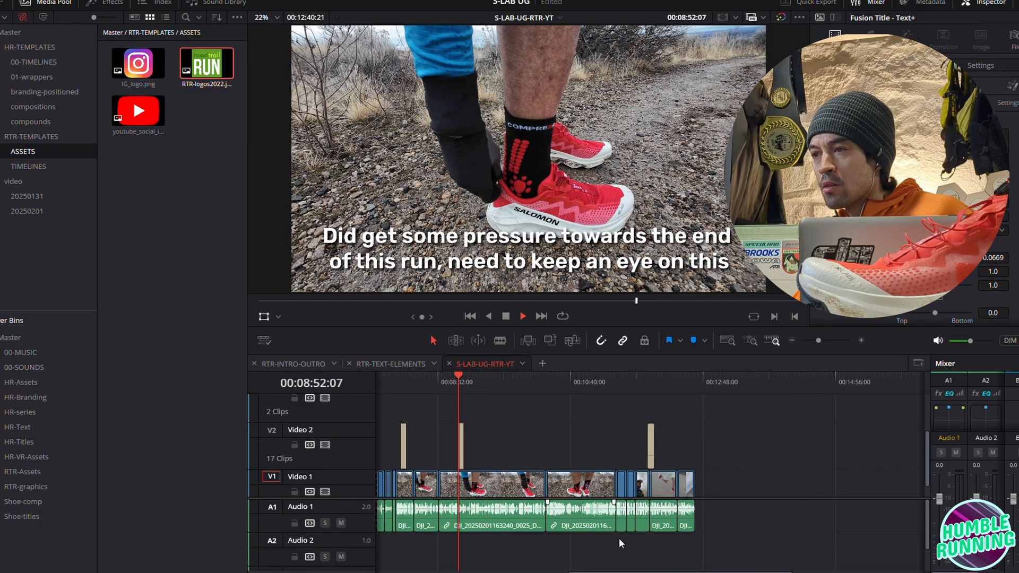
key(space)
Check the pasted sample-weight title at 00:01:08:02 in playback and the following caption at 00:01:17:02
scroll(650, 472, left, 15)
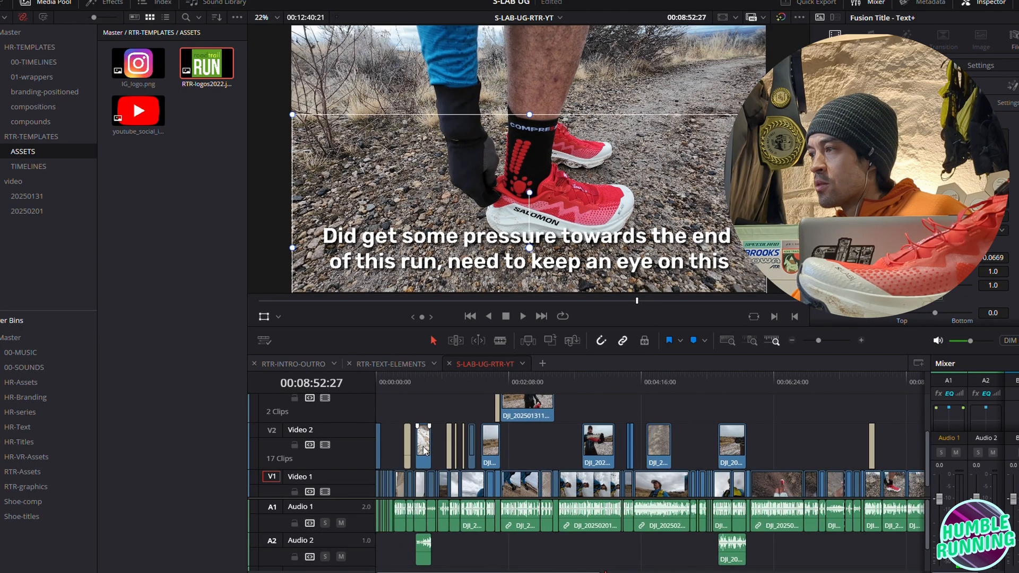
click(446, 379)
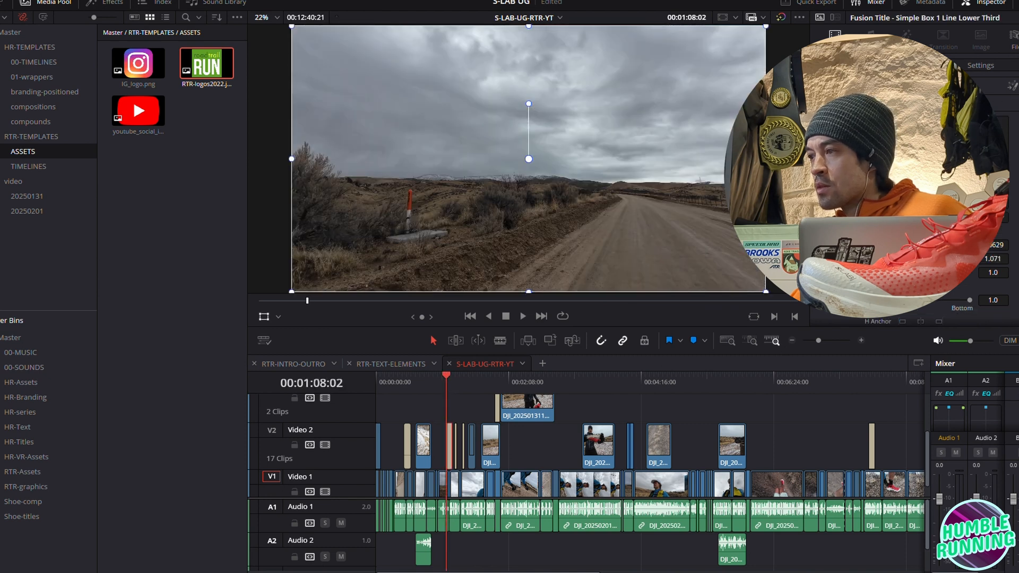
key(space)
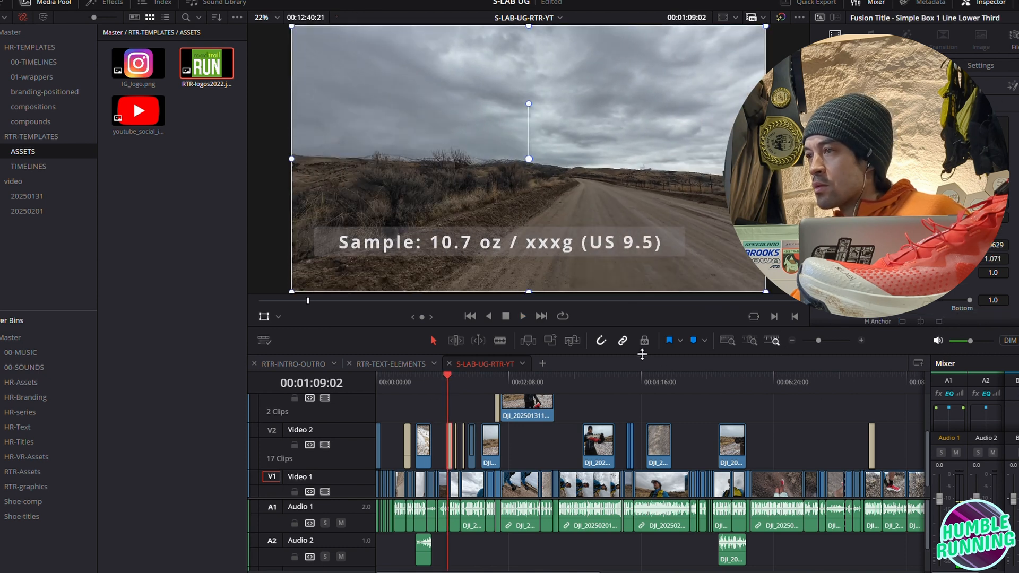
click(860, 340)
click(860, 340)
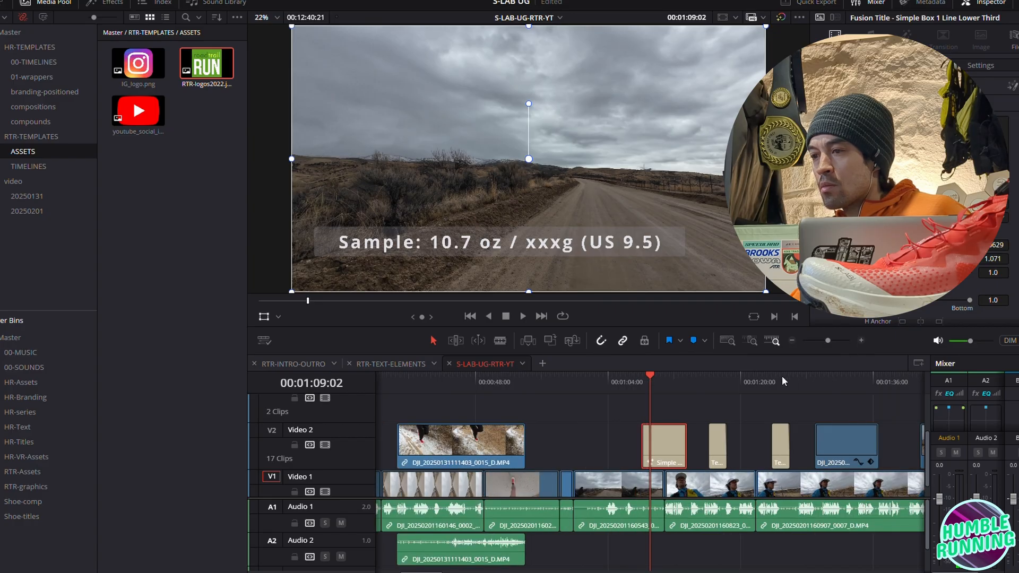
click(716, 383)
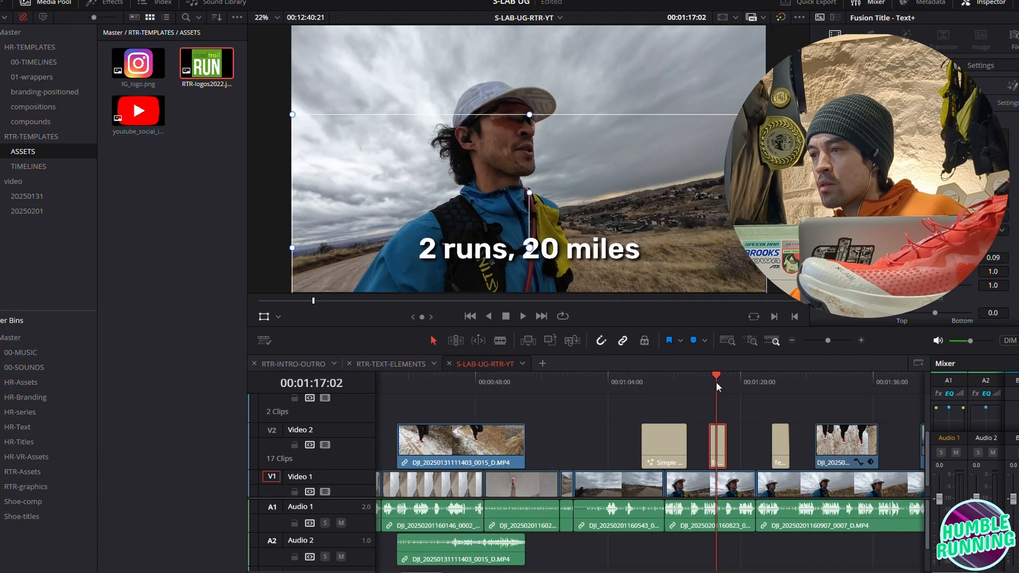
Check the February 1 caption at 00:01:23:23, the disclosure title at 00:00:30:02 and the sample-weight title at 00:01:09:14
click(773, 384)
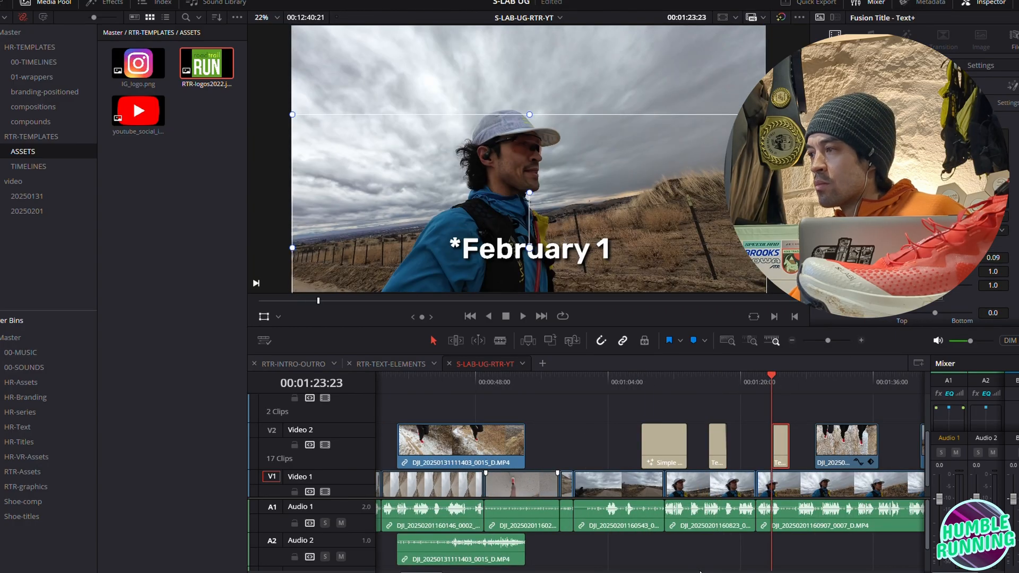
scroll(494, 374, left, 5)
click(494, 374)
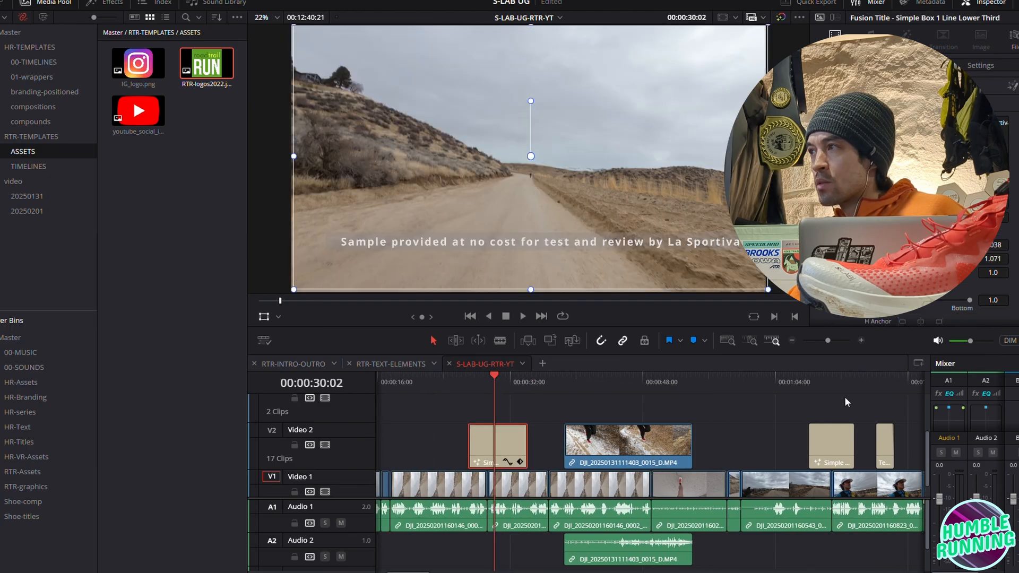
click(820, 383)
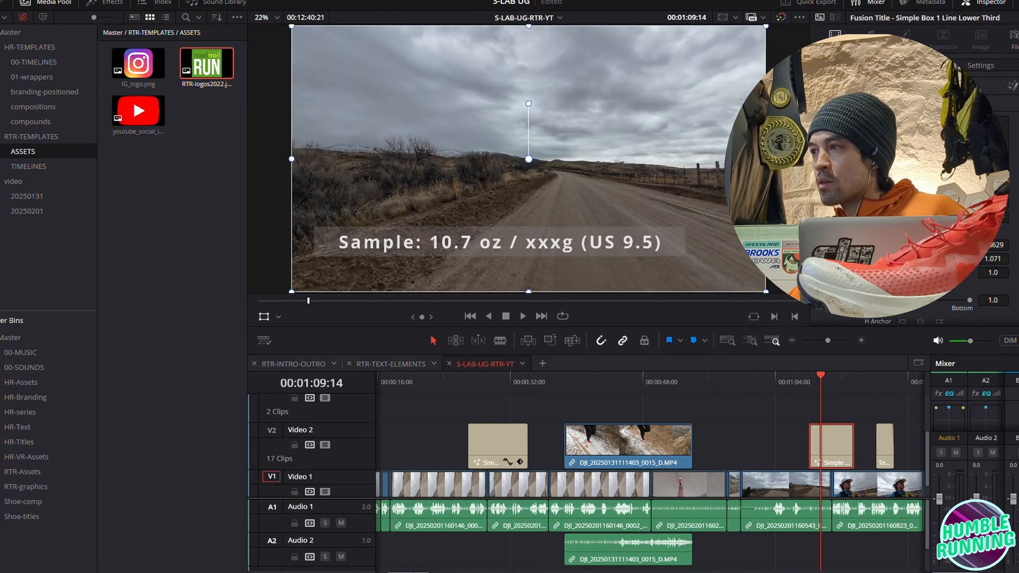
Copy the stack-height title from Video 3 around 00:01:57, paste it near 00:00:16 and move it down onto Video 2
scroll(650, 471, right, 5)
click(693, 409)
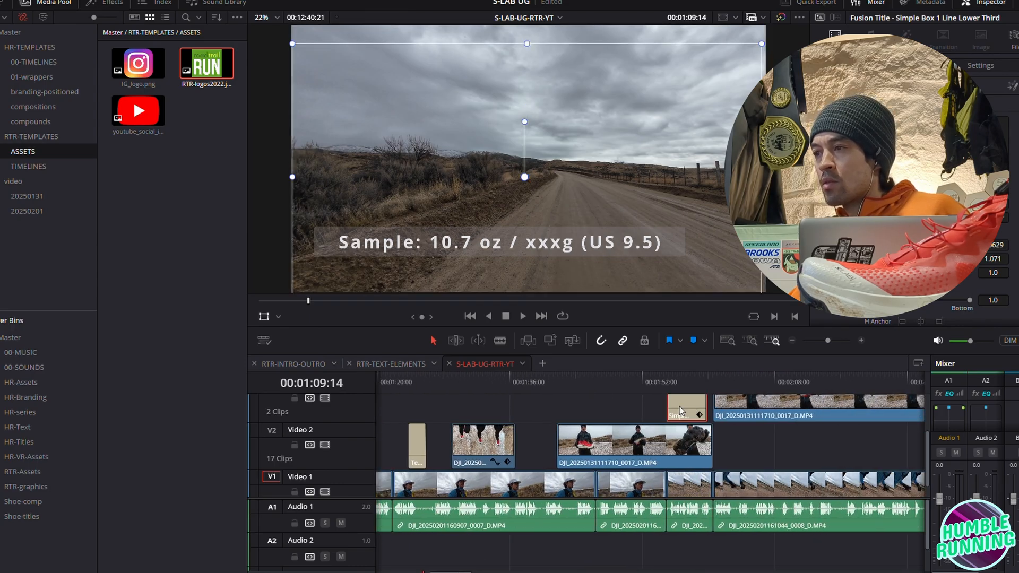
right_click(682, 410)
key(Escape)
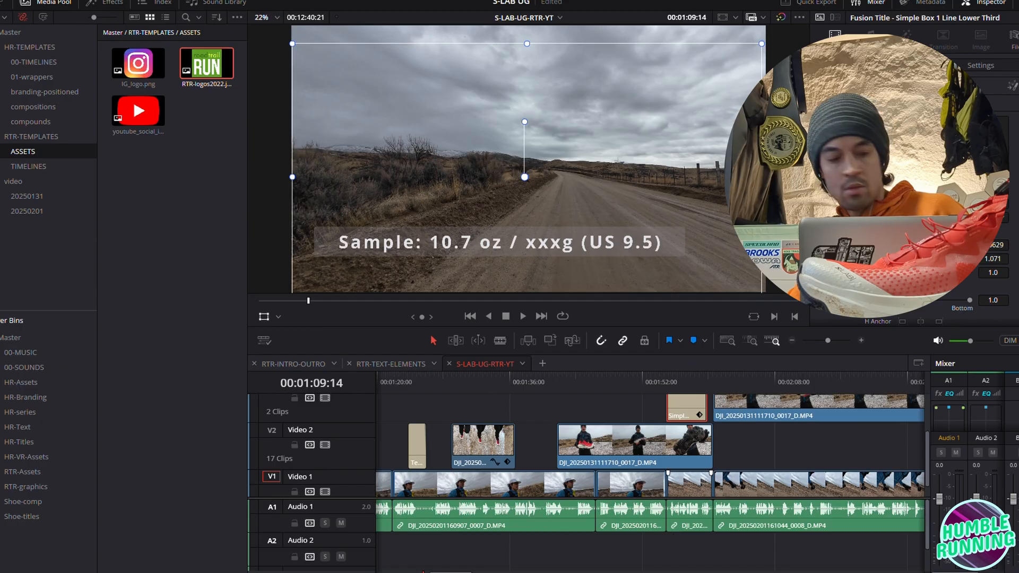
scroll(557, 451, left, 6)
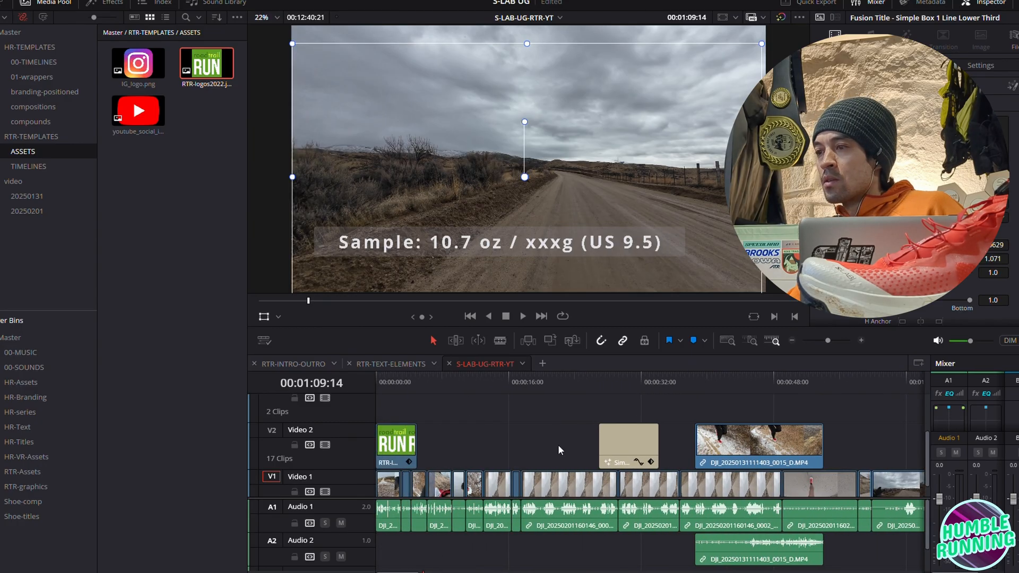
click(607, 386)
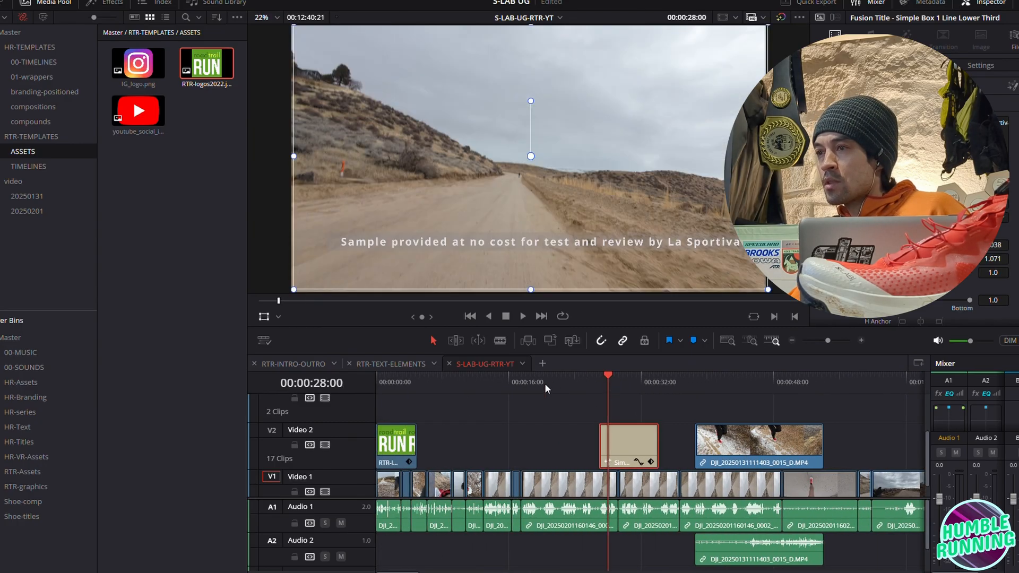
click(533, 382)
click(511, 381)
key(ctrl+v)
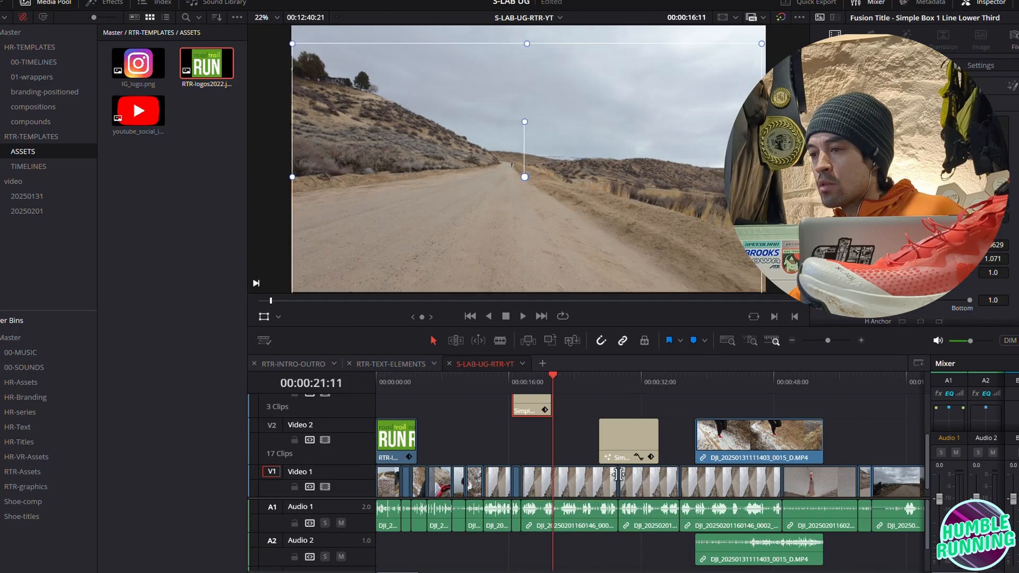
drag(539, 411, 539, 438)
Review the title overlays from the early disclosure through the sample-weight title and captions to the stack title at 00:01:57:20
click(524, 383)
click(641, 384)
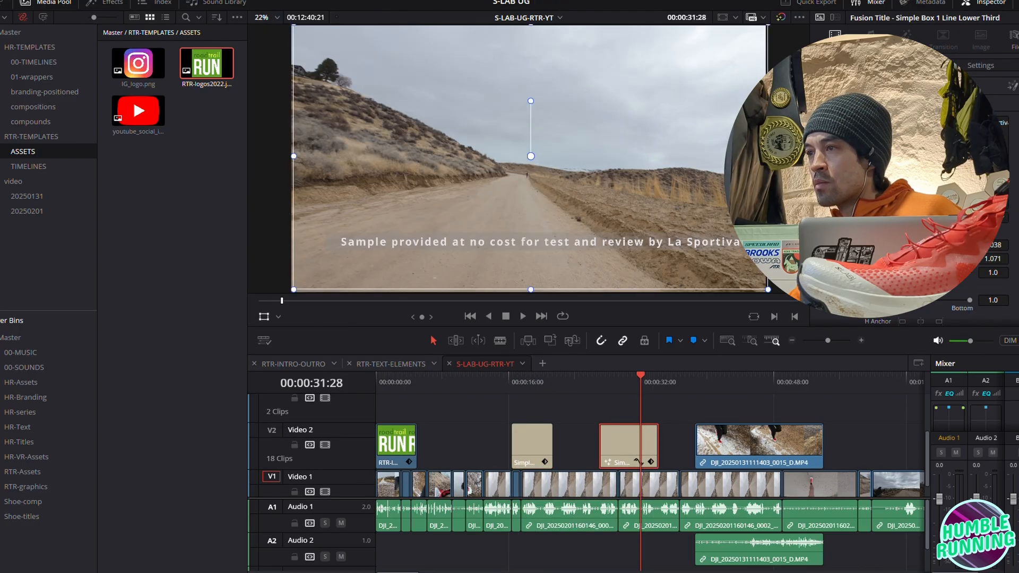
scroll(612, 404, right, 5)
click(650, 385)
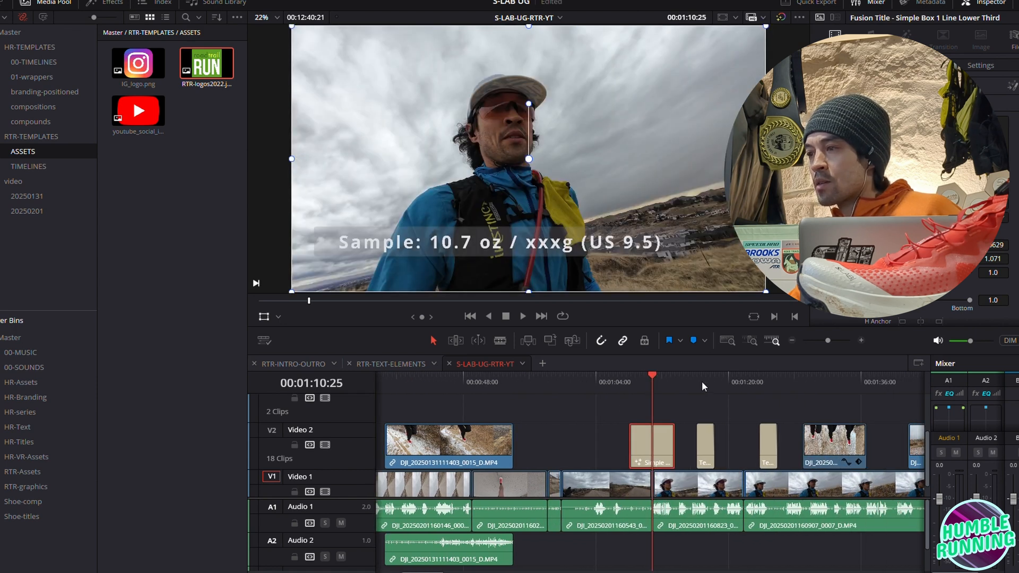
click(701, 380)
click(768, 384)
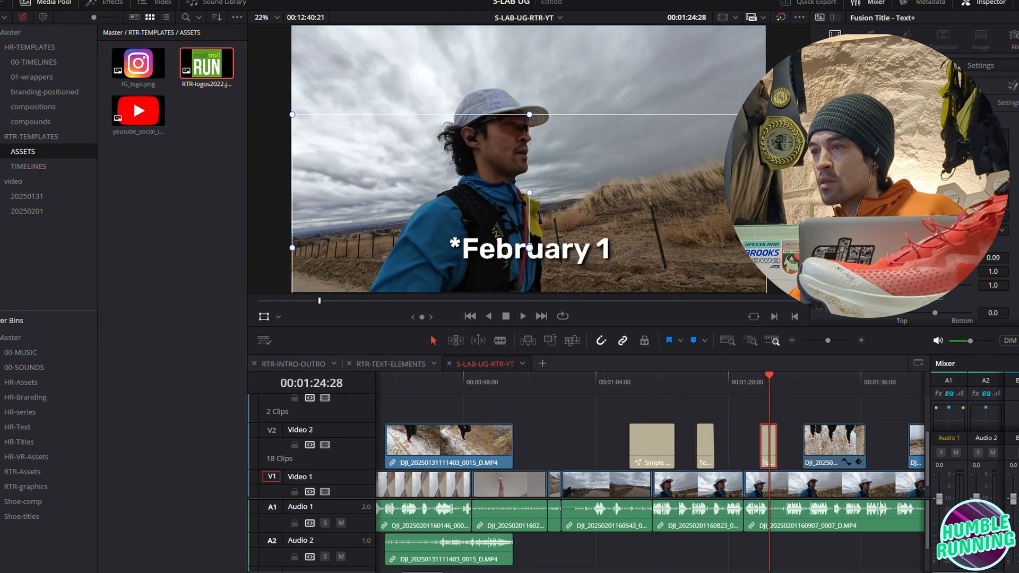
scroll(612, 451, right, 8)
click(523, 380)
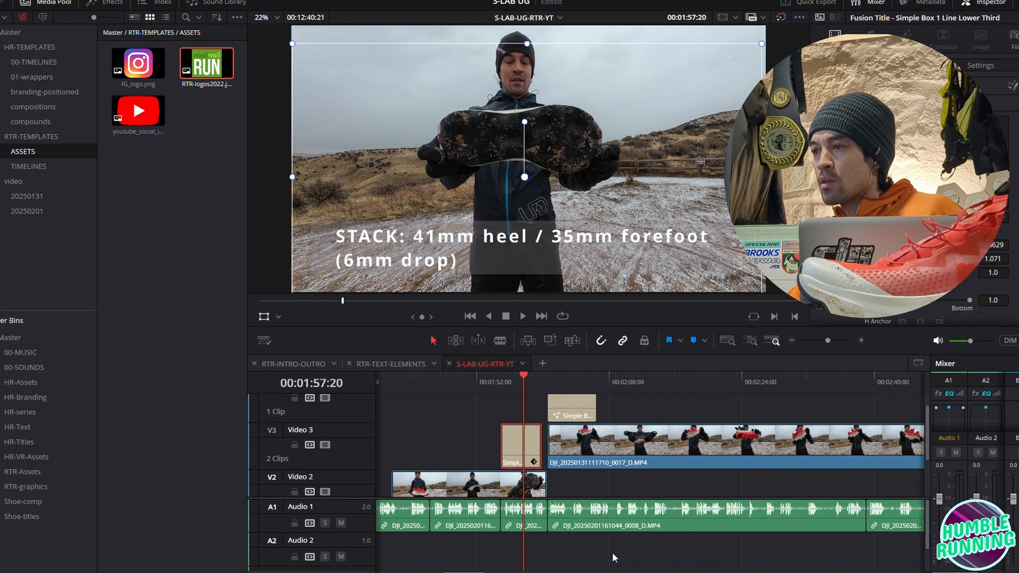
Copy the Energy Foam title from Video 4 at 00:02:02:18 and paste it near 00:00:08 at the start of the timeline
scroll(650, 471, right, 2)
scroll(650, 471, right, 1)
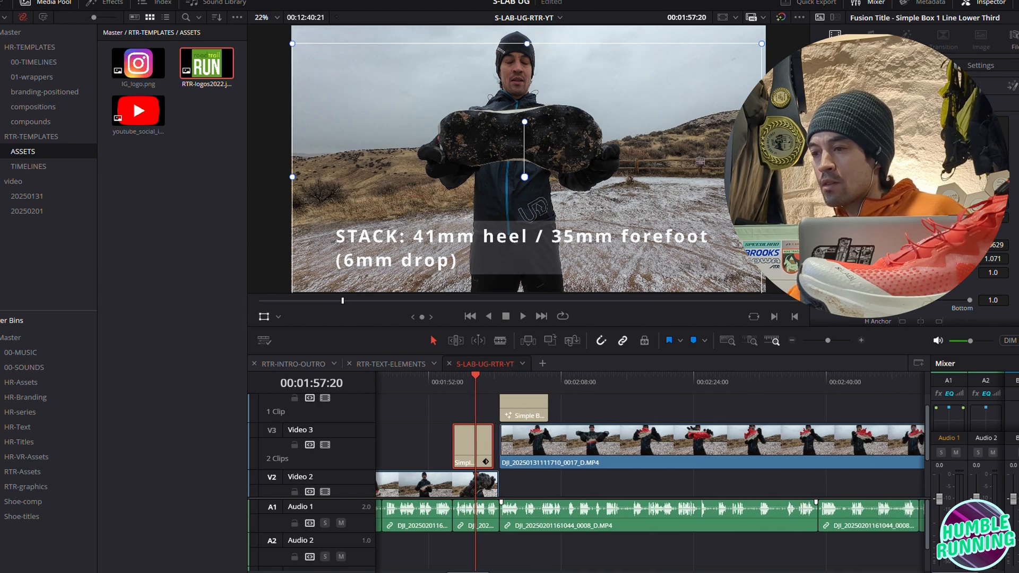
scroll(502, 403, up, 1)
click(517, 391)
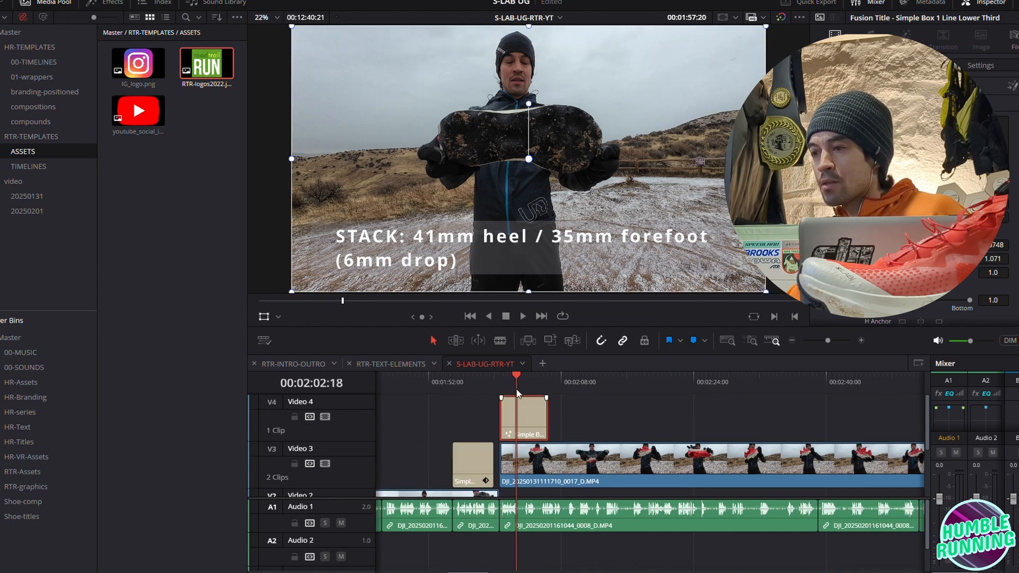
right_click(531, 418)
click(549, 206)
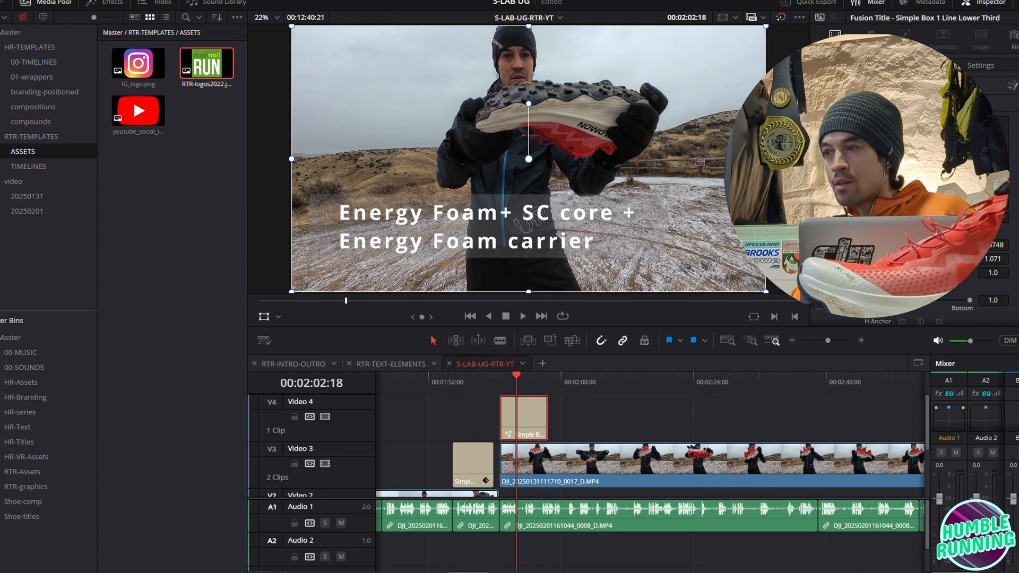
scroll(650, 471, left, 10)
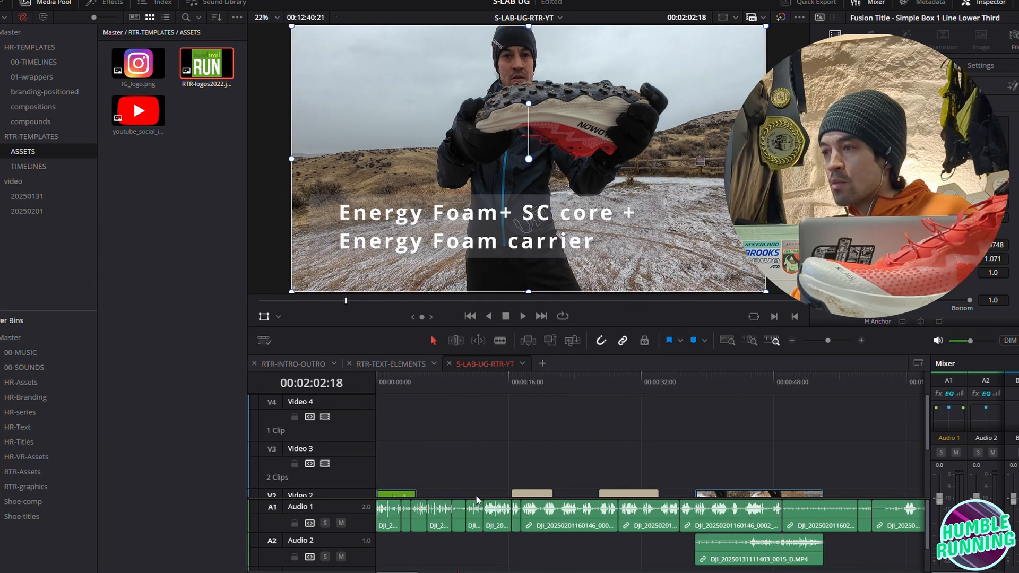
scroll(474, 504, down, 2)
drag(460, 373, 442, 376)
Move the stack title on Video 2 to end at about 00:00:13:28 and place the Energy Foam title after it on Video 2
click(532, 419)
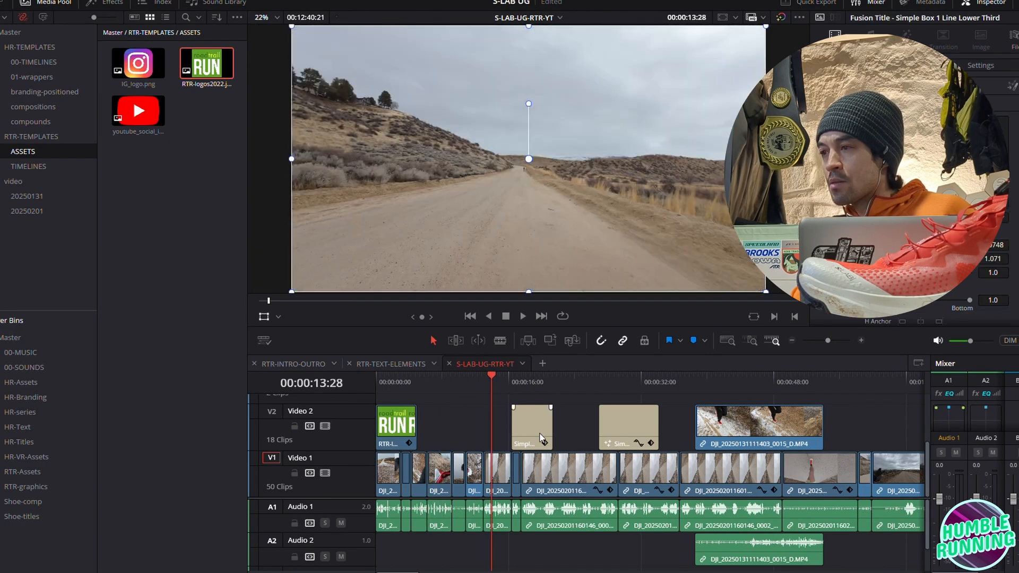
scroll(537, 411, up, 2)
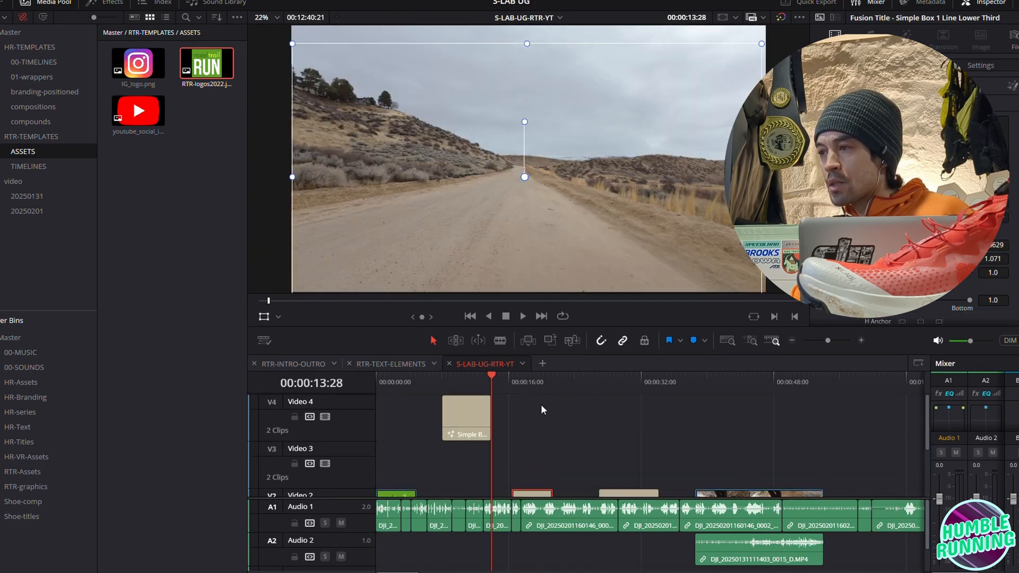
mouse_move(480, 420)
mouse_down()
mouse_move(550, 456)
mouse_move(475, 435)
mouse_up()
scroll(585, 432, down, 2)
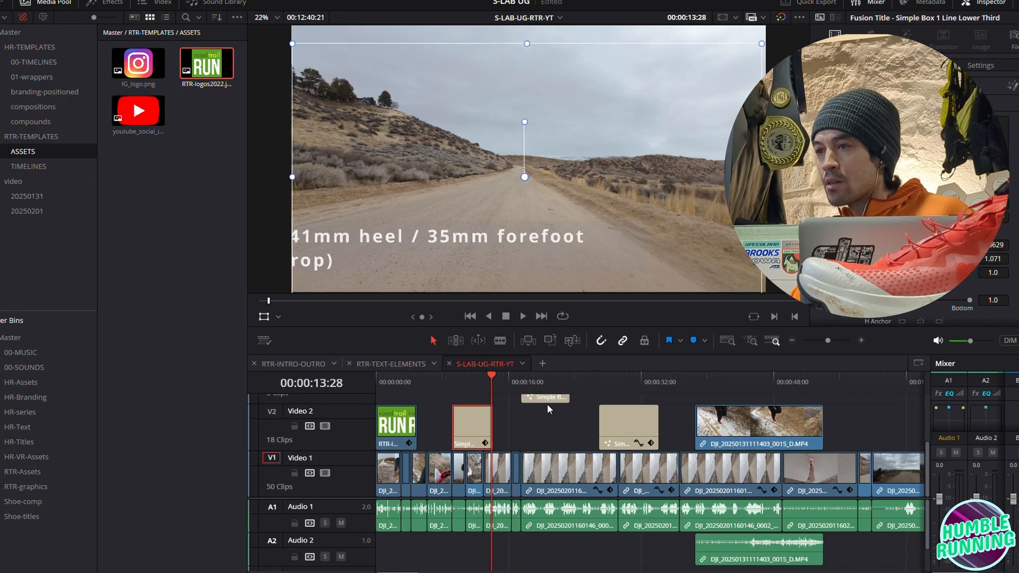
drag(544, 404, 546, 432)
Enlarge the timeline area and delete the empty Audio 3 track
drag(557, 326, 554, 213)
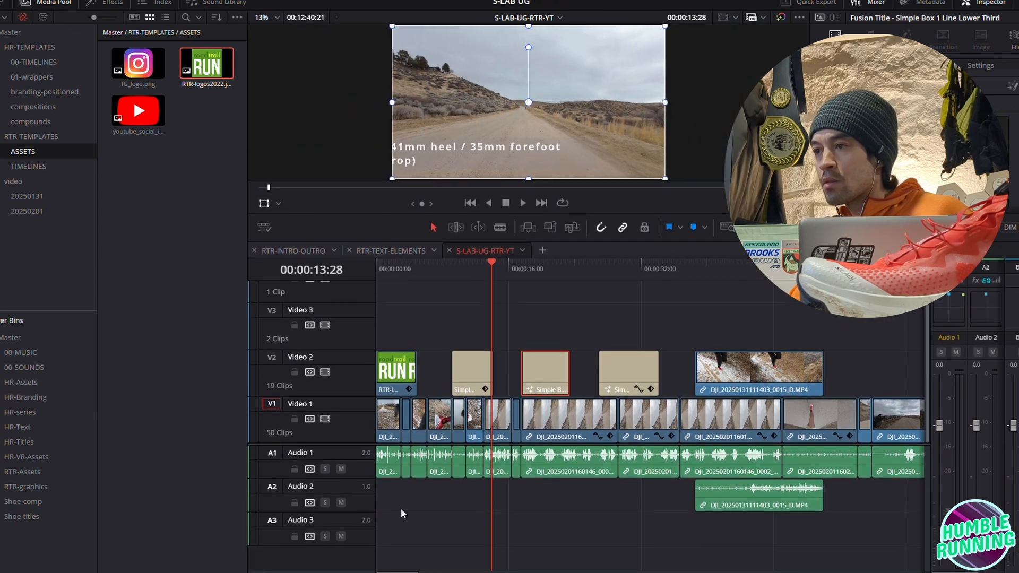
right_click(355, 290)
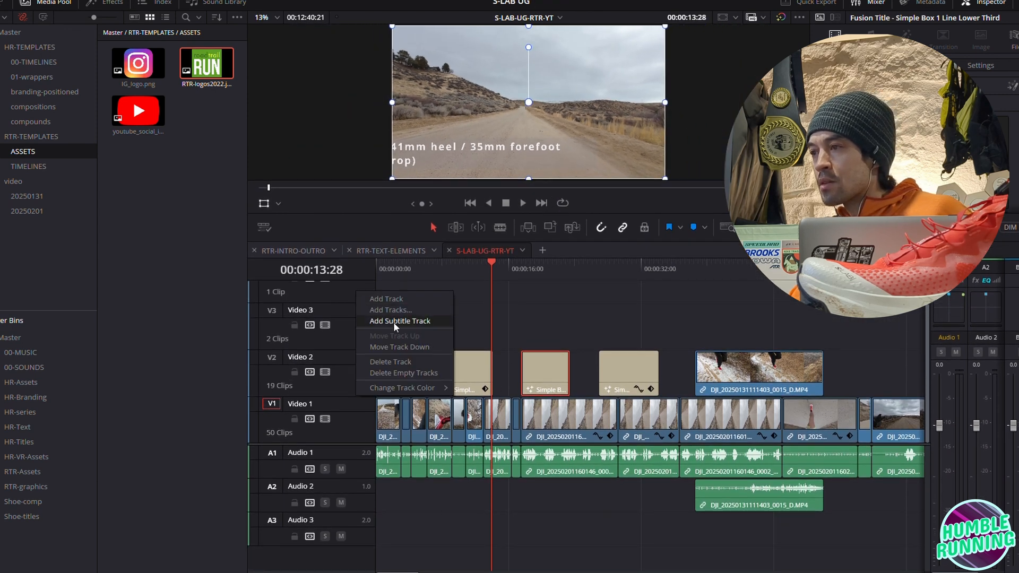
click(465, 270)
Shorten the Energy Foam and disclosure titles on Video 2 and move the stack title to start near 00:00:18
drag(473, 382, 491, 381)
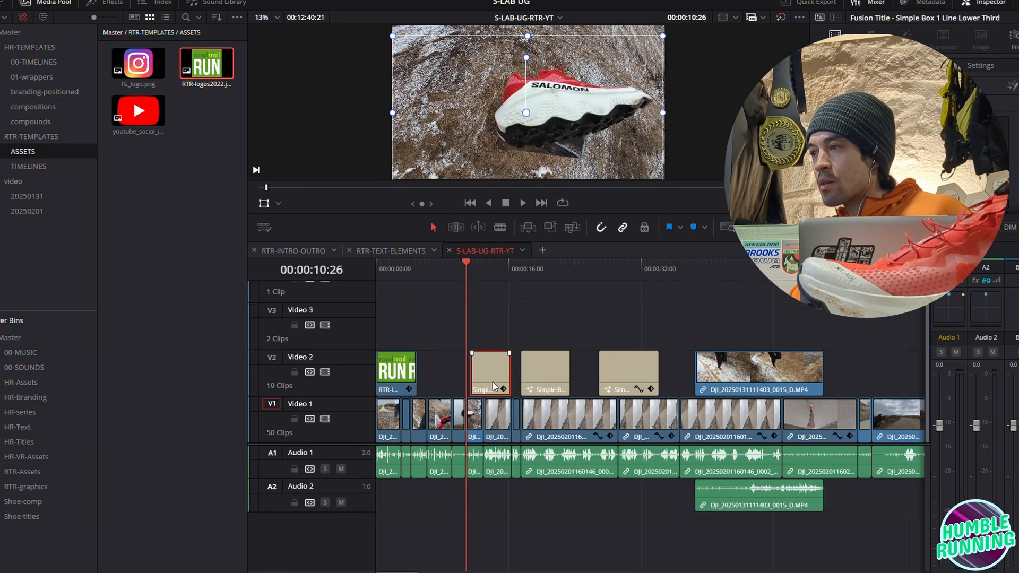
mouse_move(570, 382)
mouse_down()
mouse_move(535, 381)
mouse_move(586, 381)
mouse_up()
drag(658, 366, 644, 383)
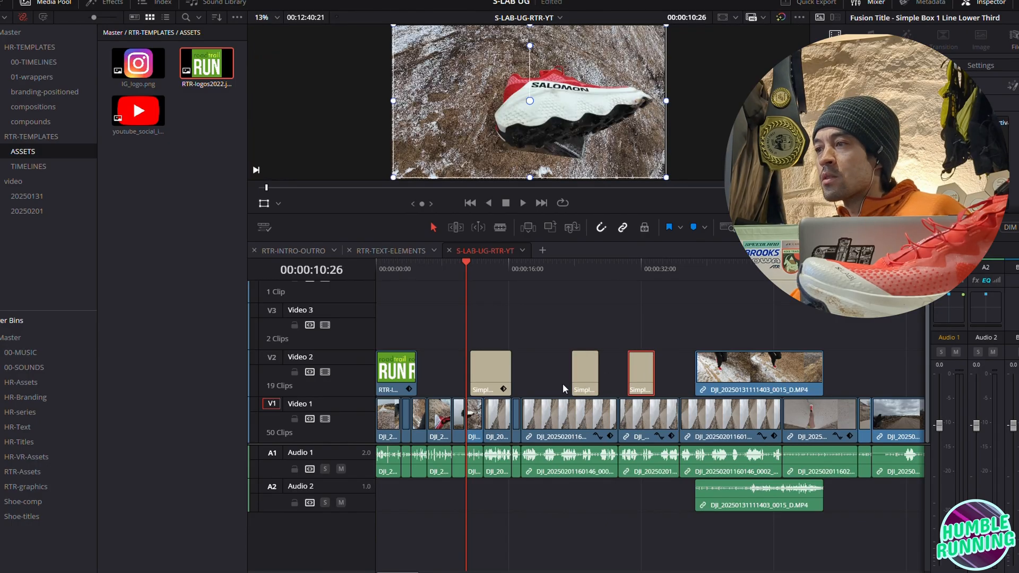
drag(579, 381, 599, 381)
drag(492, 379, 543, 374)
Shorten the stack title and move the Energy Foam title close behind it, starting near 00:00:22
click(547, 265)
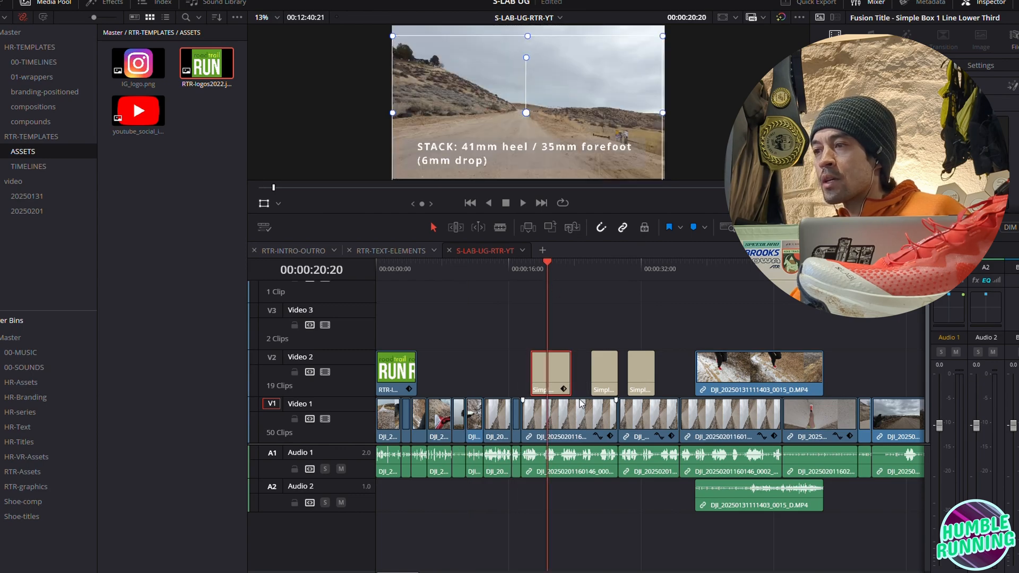
click(599, 265)
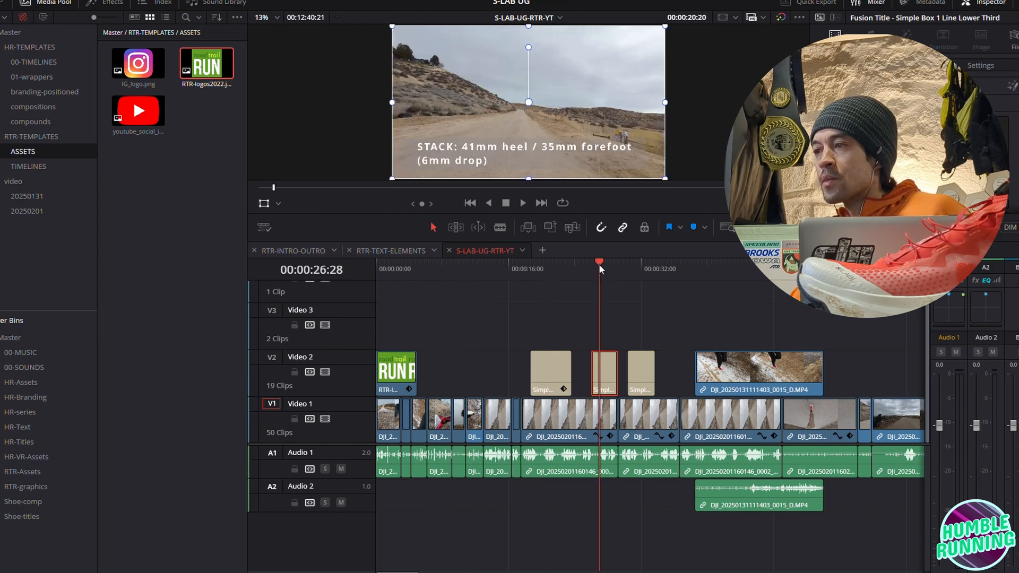
mouse_move(572, 379)
mouse_down()
mouse_move(547, 378)
mouse_move(593, 378)
mouse_move(577, 383)
mouse_up()
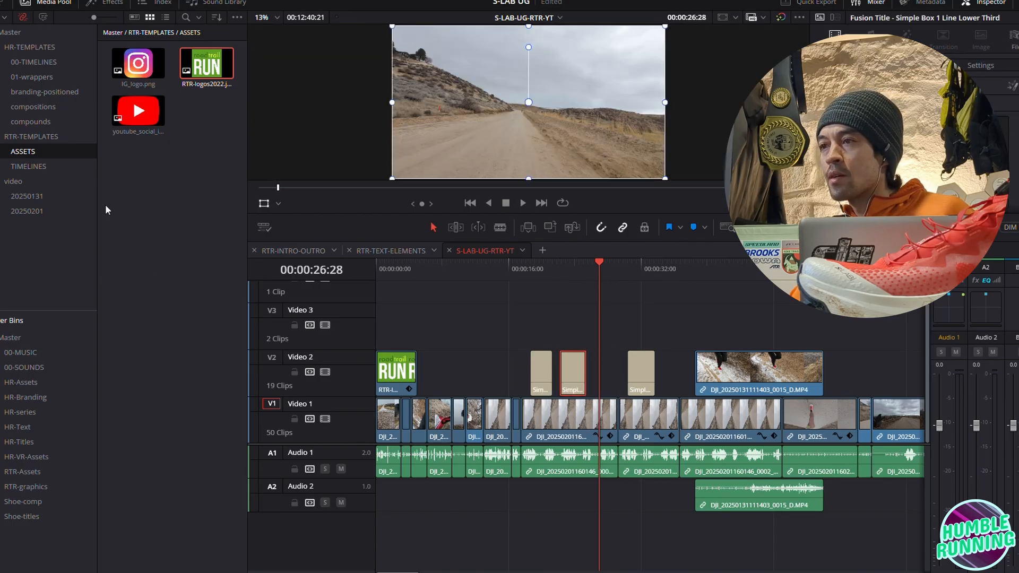
Browse the titles in the RTR-TEXT-ELEMENTS timeline and copy the PLATFORM (mm) title at around 01:00:21
click(405, 251)
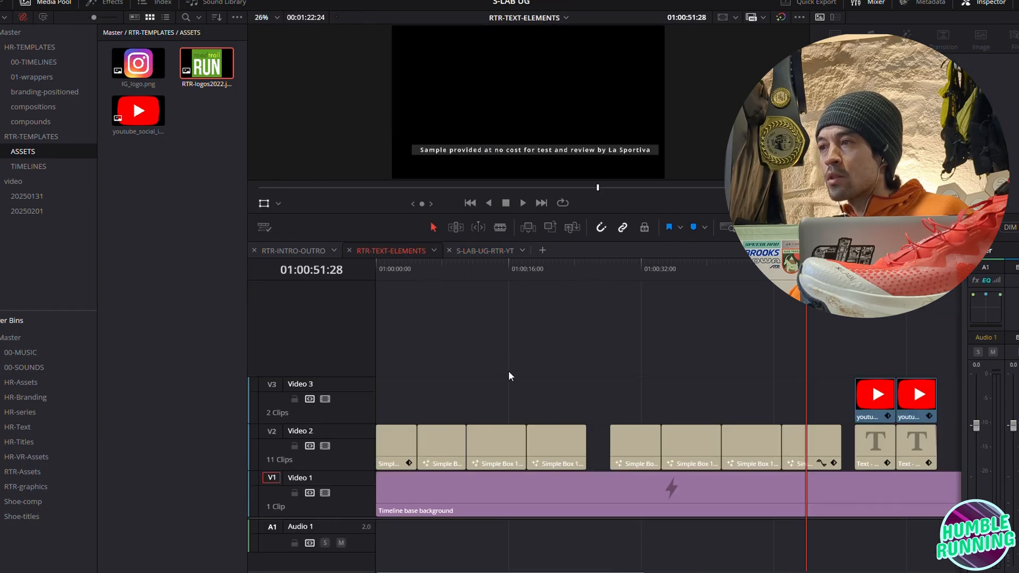
click(489, 269)
click(435, 270)
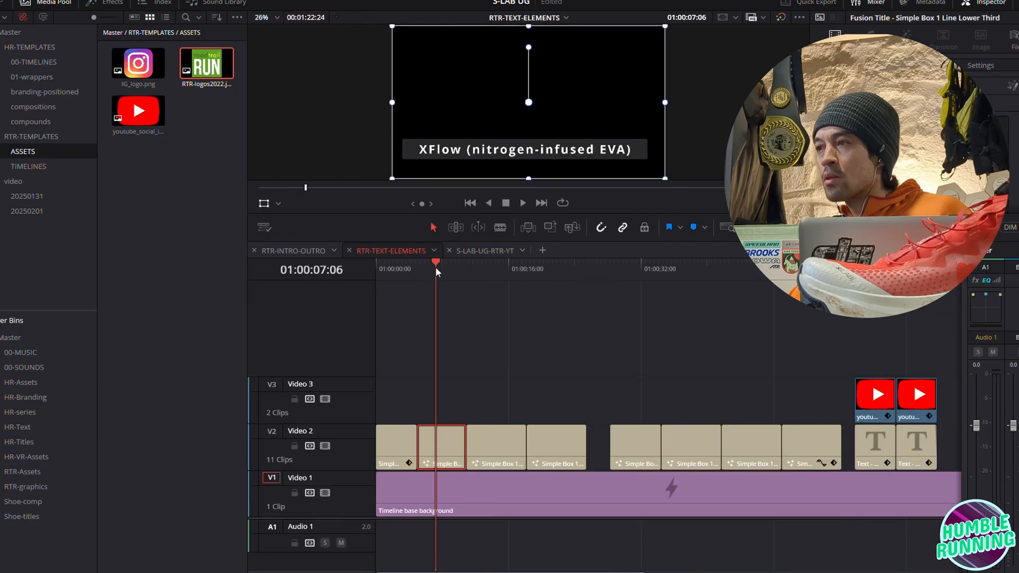
click(386, 270)
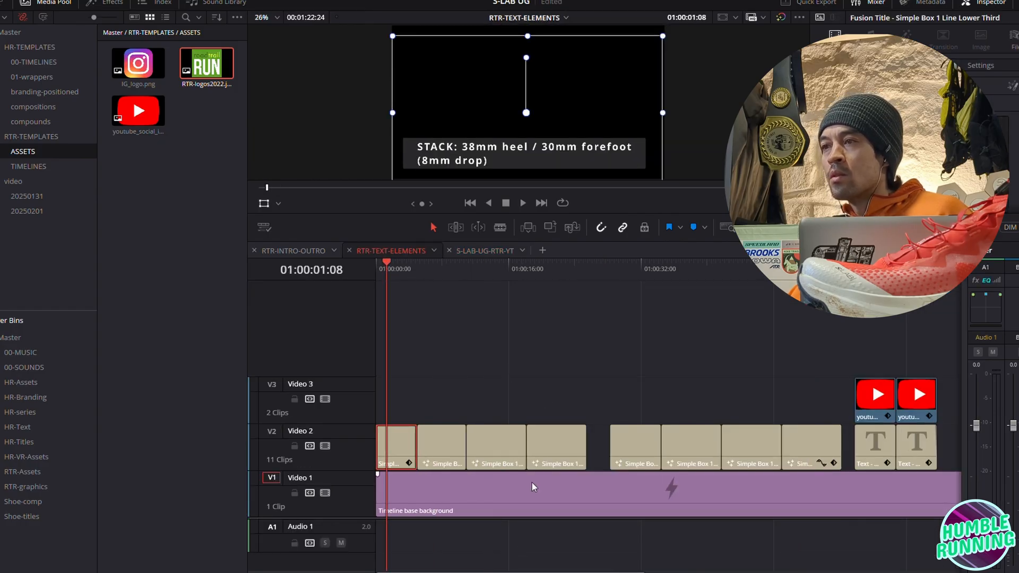
click(552, 267)
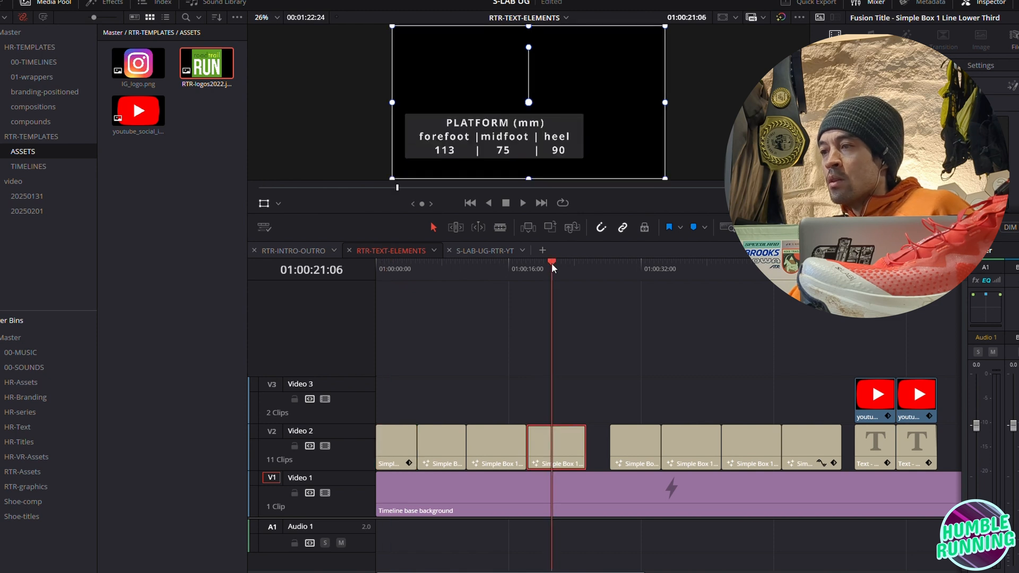
right_click(556, 454)
click(586, 248)
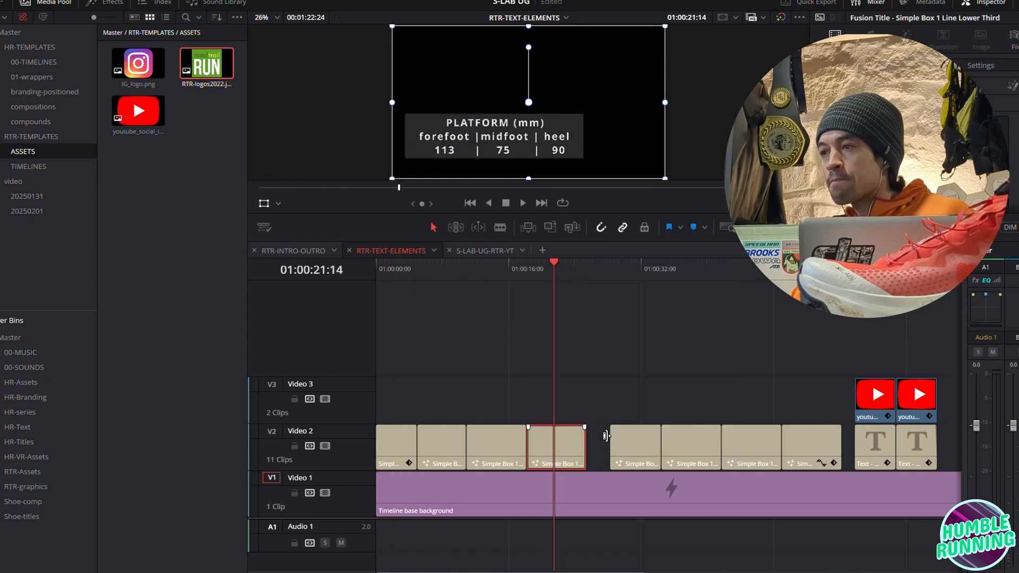
Paste the PLATFORM (mm) title into the S-LAB-UG-RTR-YT timeline and fit it on Video 2 between the Energy Foam and disclosure titles
click(467, 251)
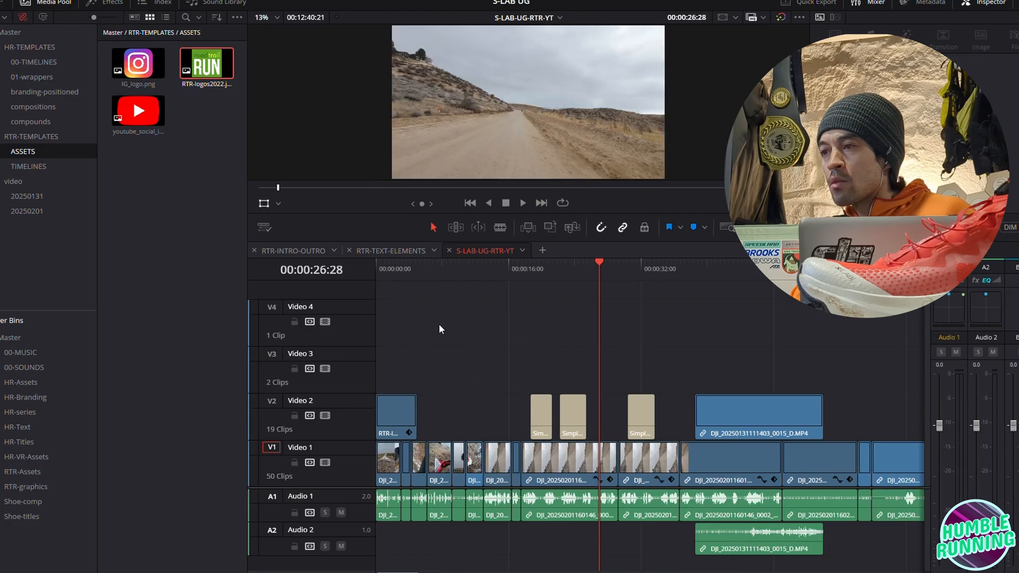
click(429, 267)
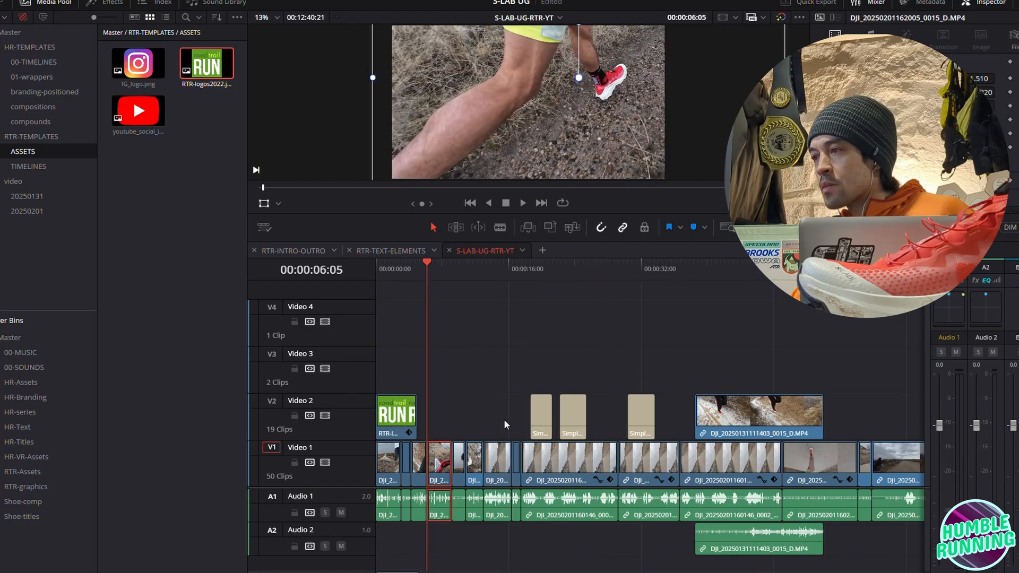
key(ctrl+v)
drag(486, 418, 602, 415)
Move the disclosure title on Video 2 to start near 00:00:33 and check its position at 00:00:35:00
click(641, 265)
click(639, 430)
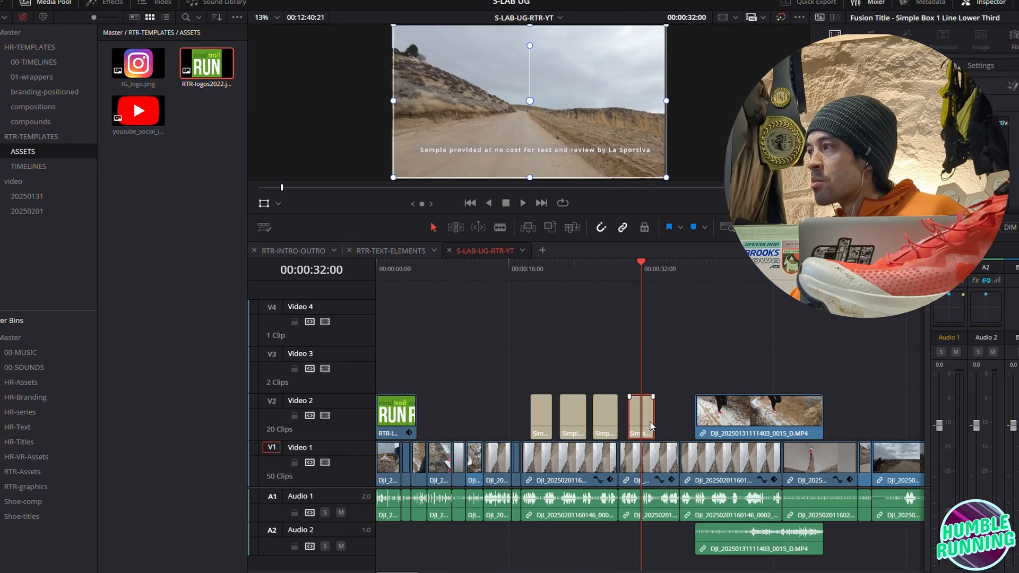
drag(653, 421, 672, 421)
click(666, 263)
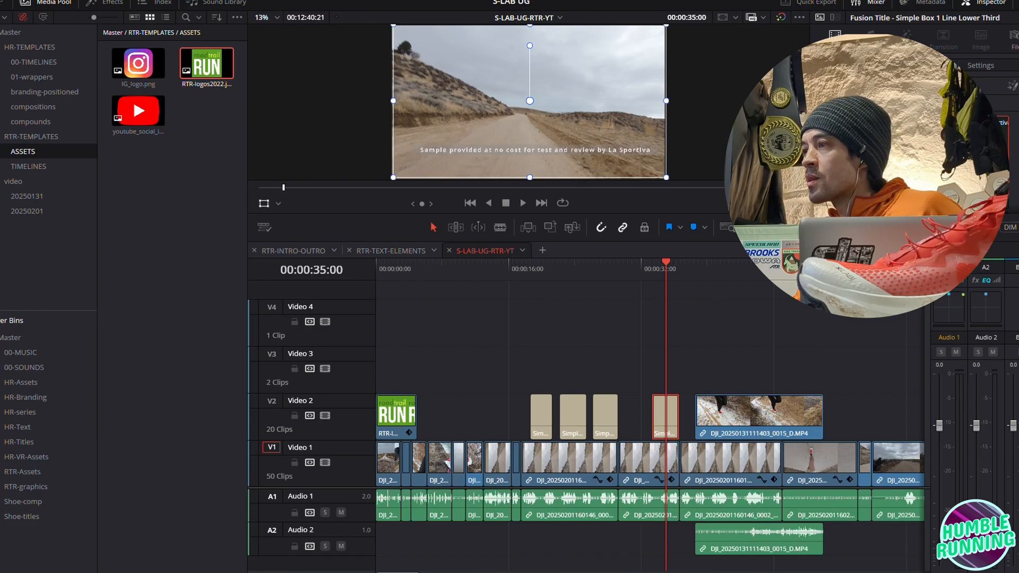
Change the brand in the disclosure title to Salomon and enlarge the title in the frame
text(Salomon)
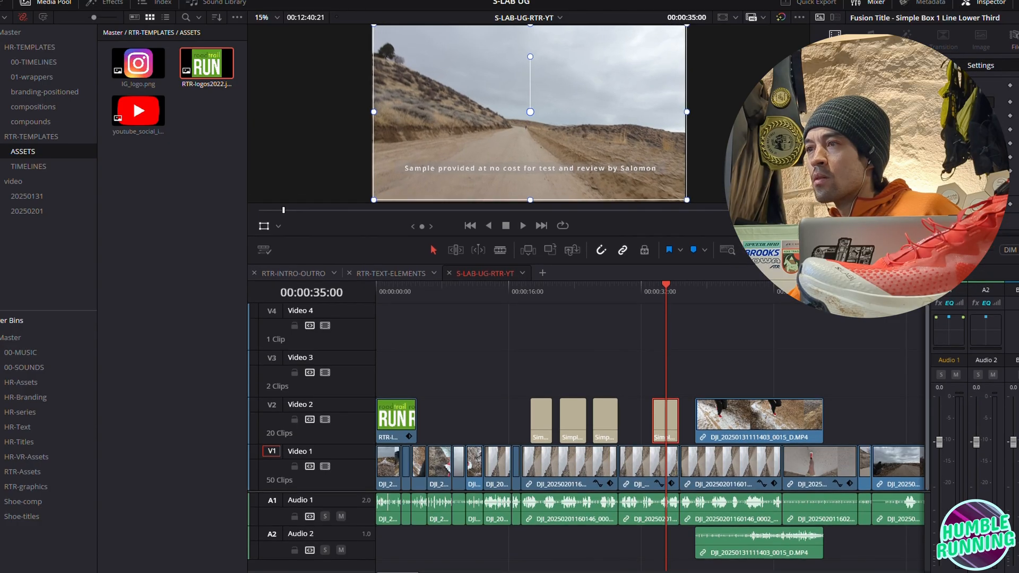
drag(914, 101, 923, 102)
drag(642, 150, 639, 148)
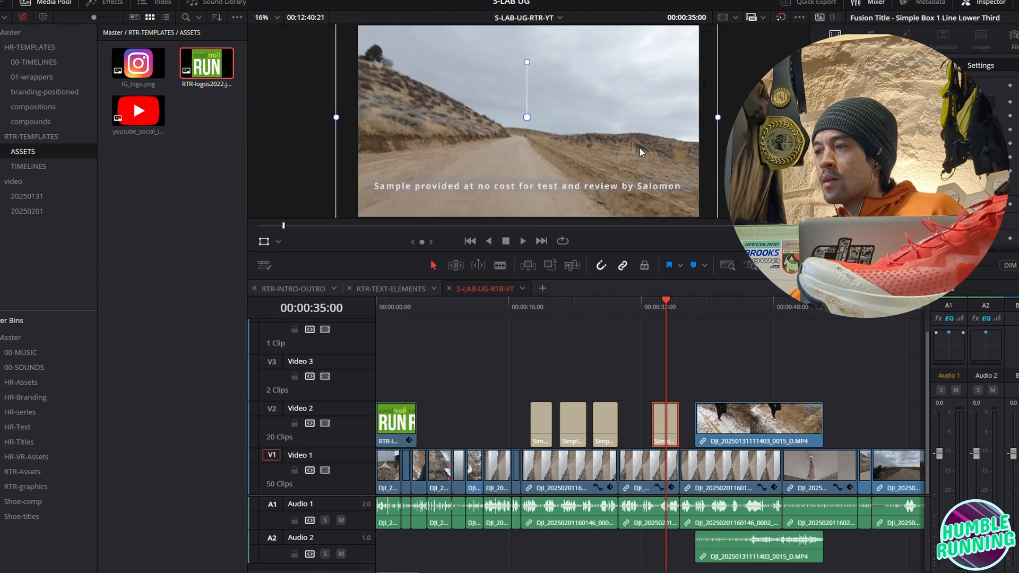
Move the disclosure title slightly later on Video 2 to start near 00:00:34
click(630, 307)
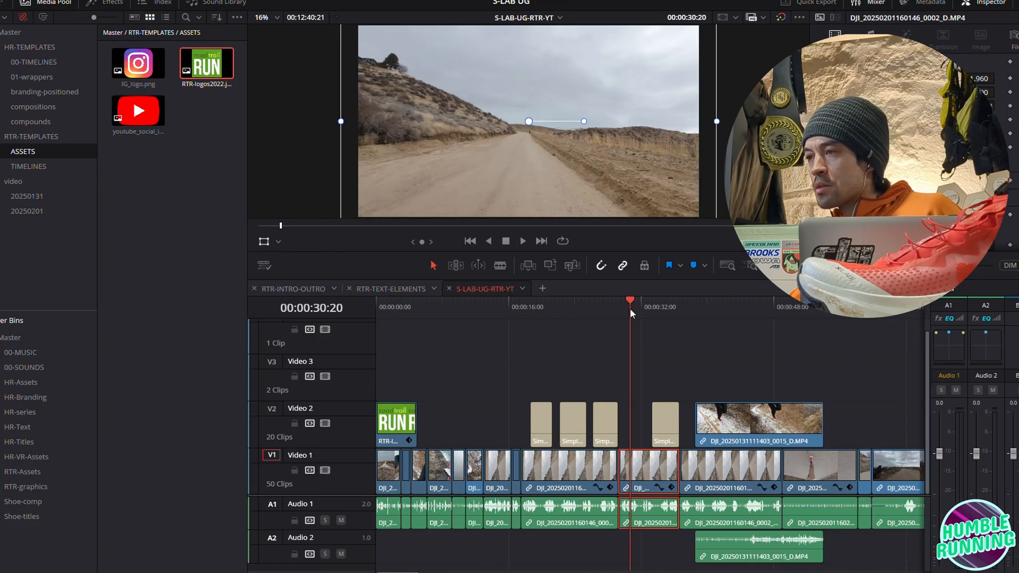
drag(666, 428, 676, 439)
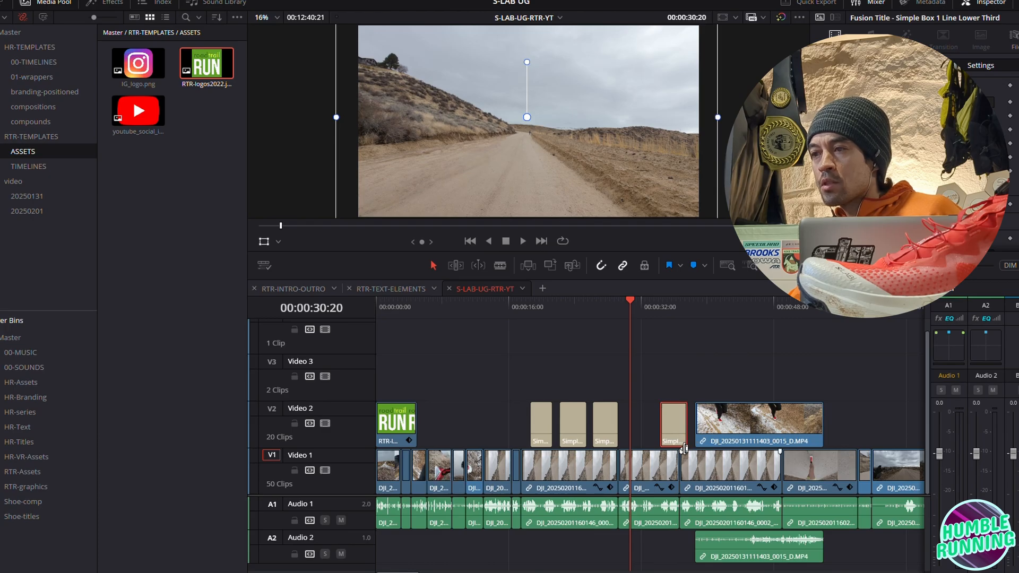
Copy the Vibram Megagrip (4mm lugs) title from the RTR-TEXT-ELEMENTS timeline
click(391, 289)
click(486, 312)
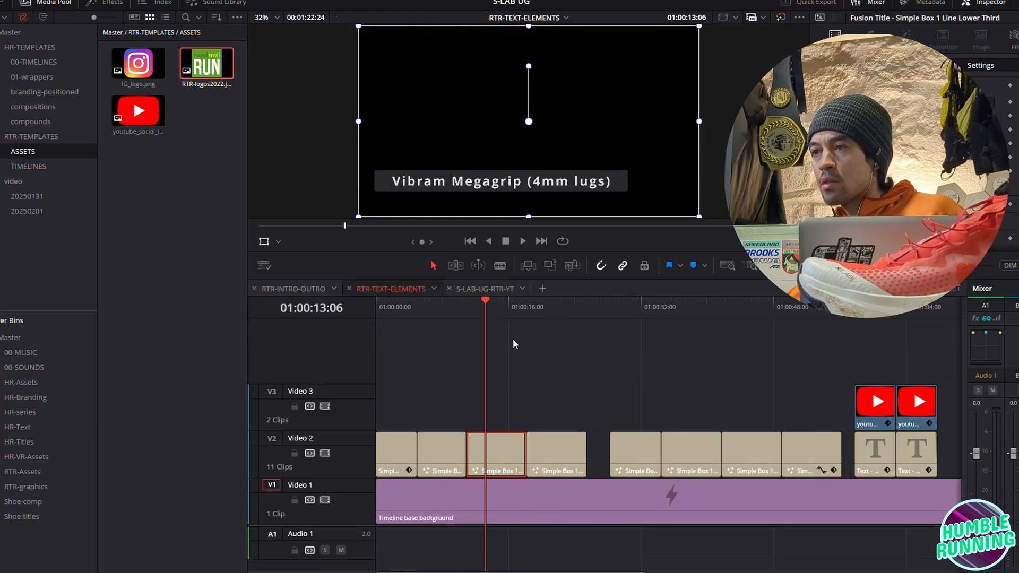
right_click(506, 448)
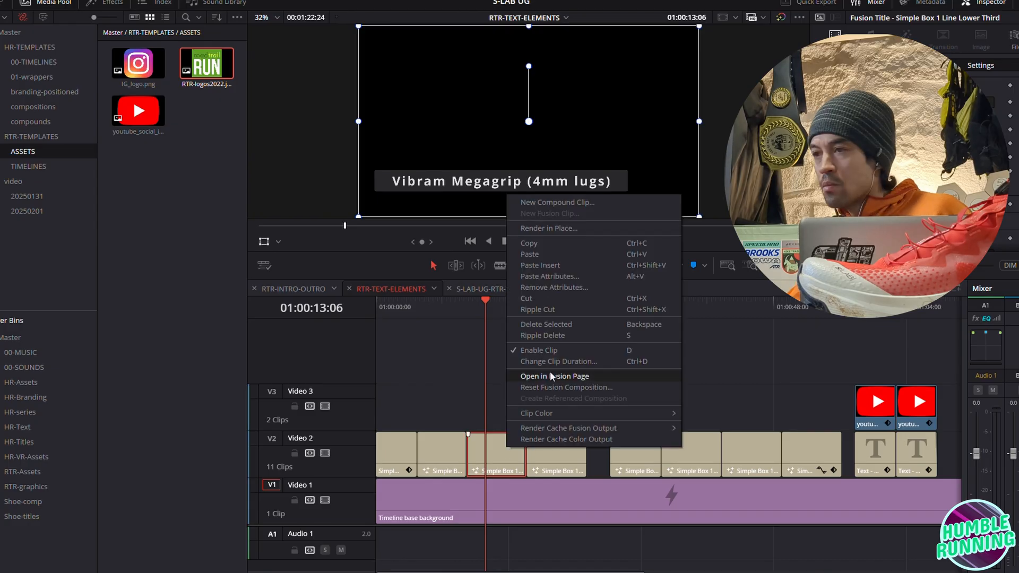
click(533, 244)
Paste the Vibram Megagrip title on Video 2 of S-LAB-UG-RTR-YT near 00:00:06 and shorten it to about 3 seconds
click(480, 288)
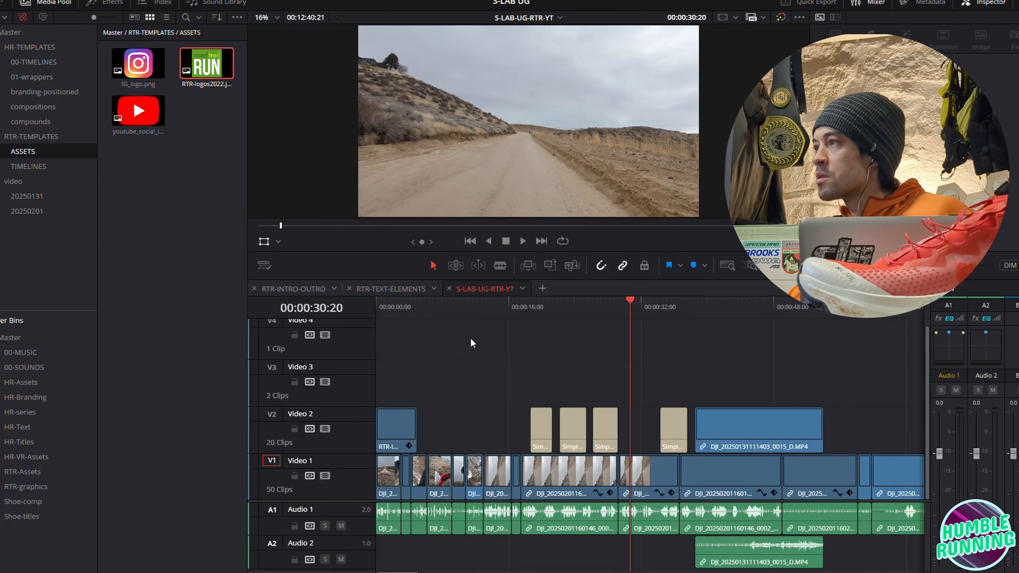
click(431, 307)
key(ctrl+v)
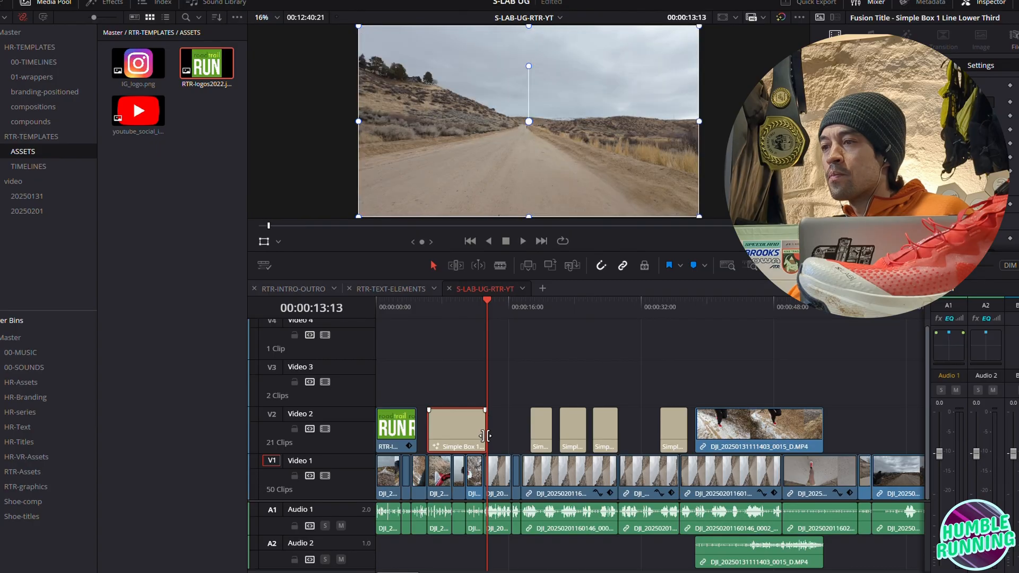
drag(487, 435, 451, 437)
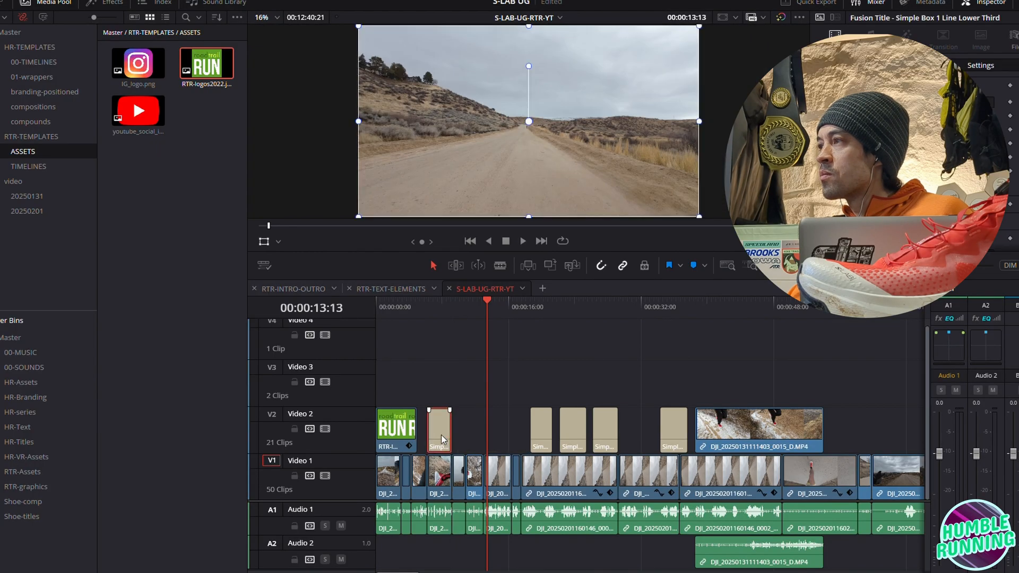
Change the pasted title to Contagrip (4mm lugs) and move it between the PLATFORM and disclosure titles, near 00:00:30
click(438, 310)
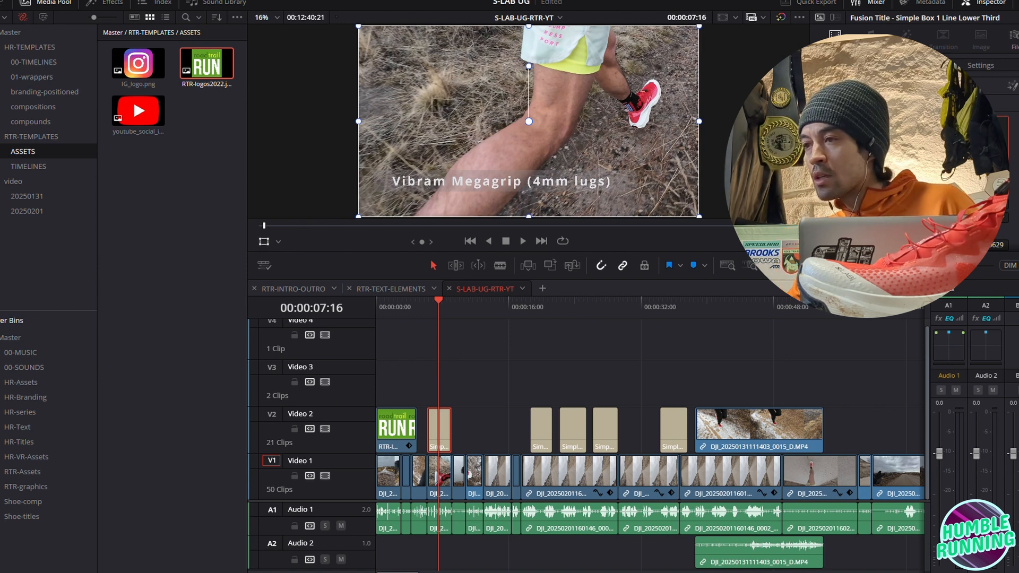
text(Contagrip)
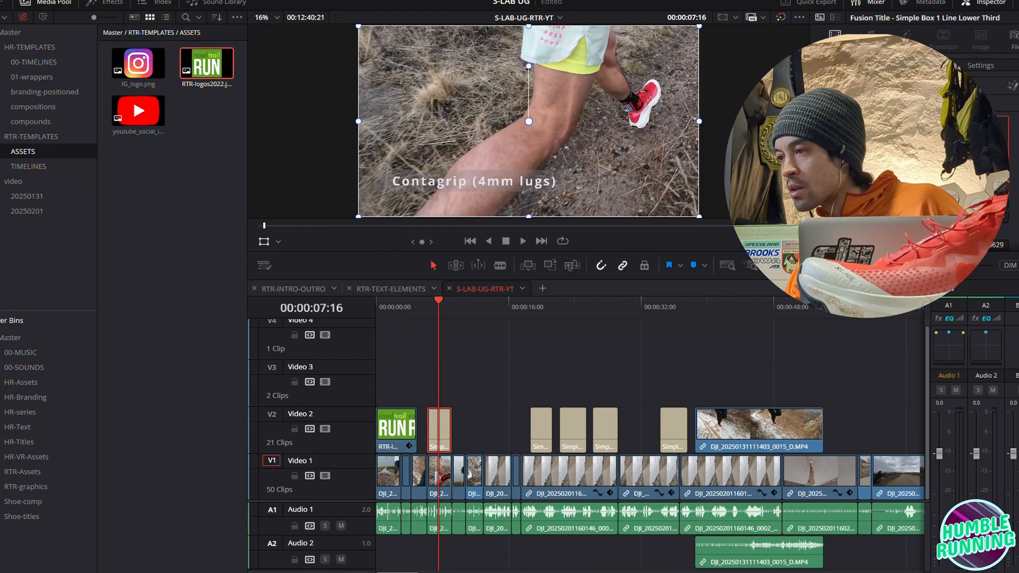
drag(448, 436, 646, 451)
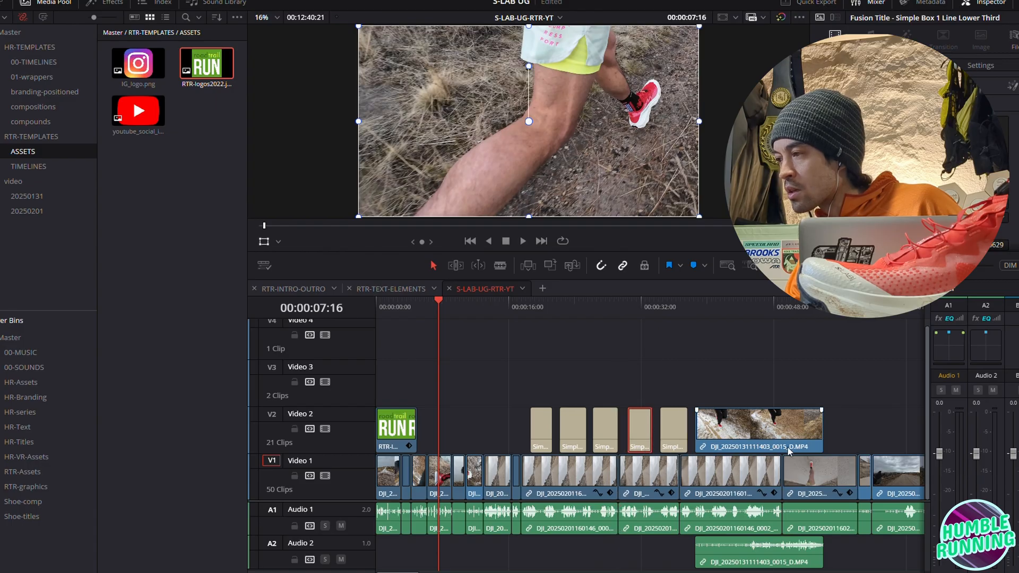
drag(765, 434, 776, 438)
click(870, 544)
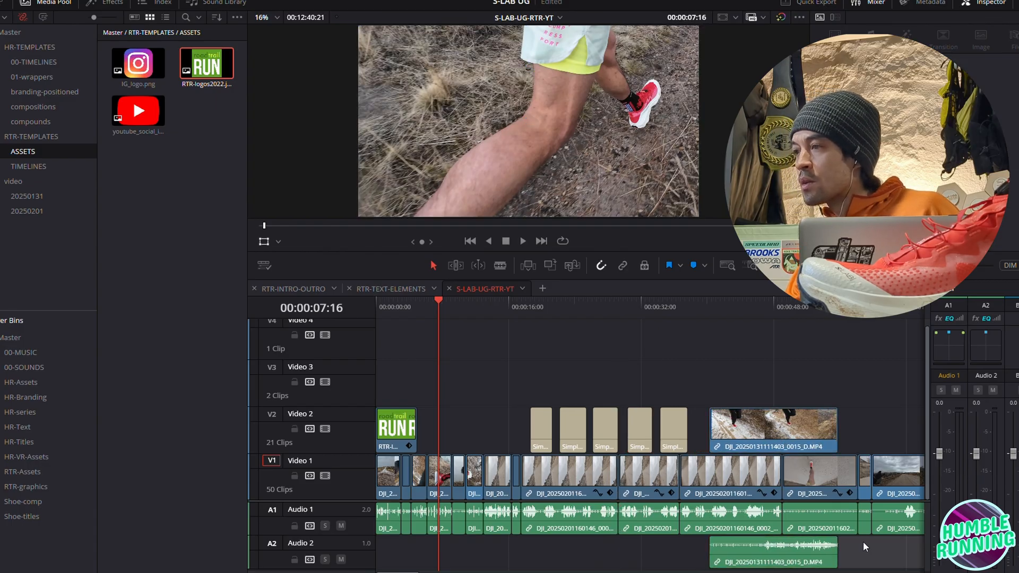
click(808, 566)
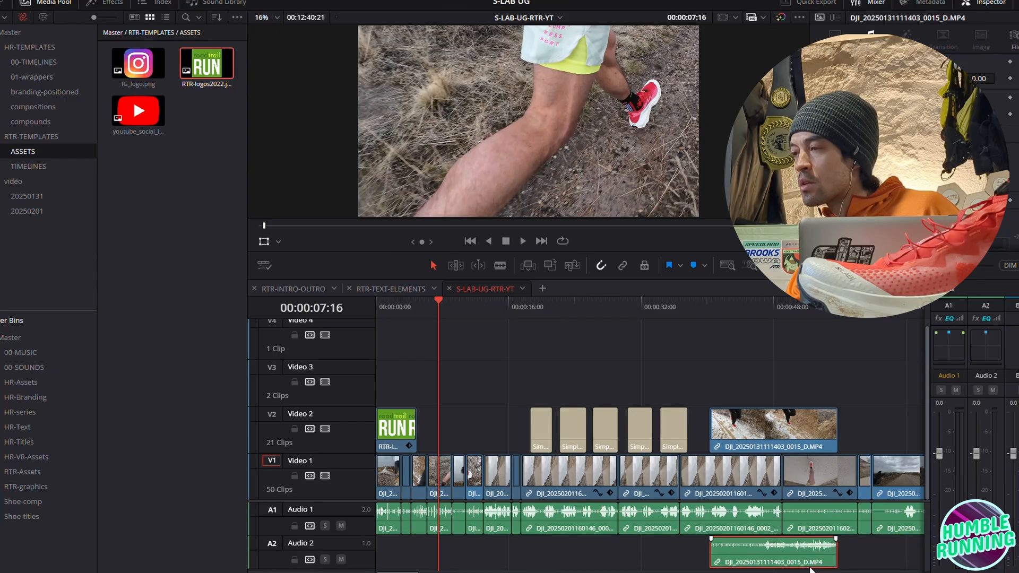
key(Delete)
drag(676, 420, 737, 363)
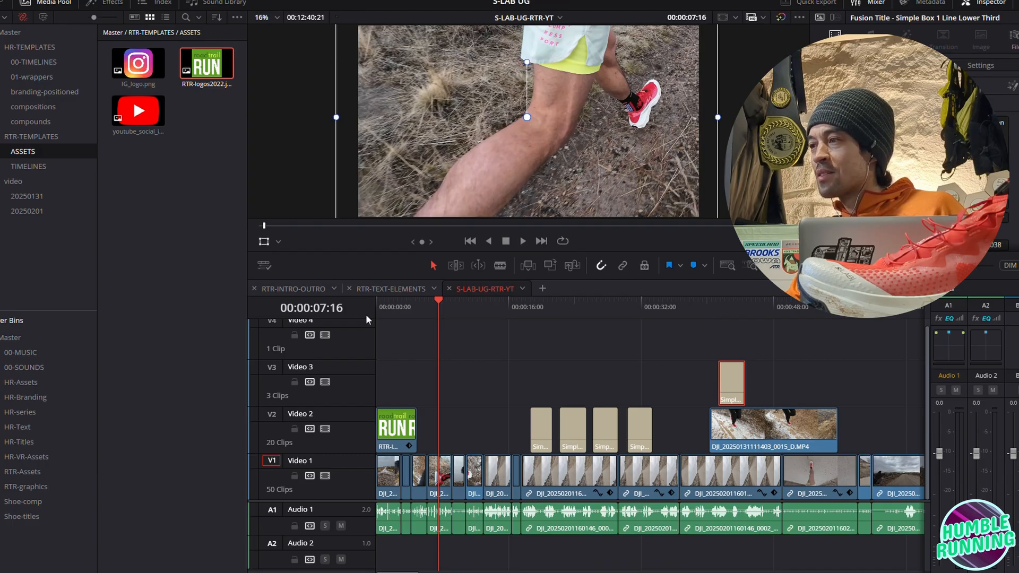
Find and copy the Available Spring 2025 ($195) title in RTR-TEXT-ELEMENTS, and return to the S-LAB-UG-RTR-YT timeline
click(389, 288)
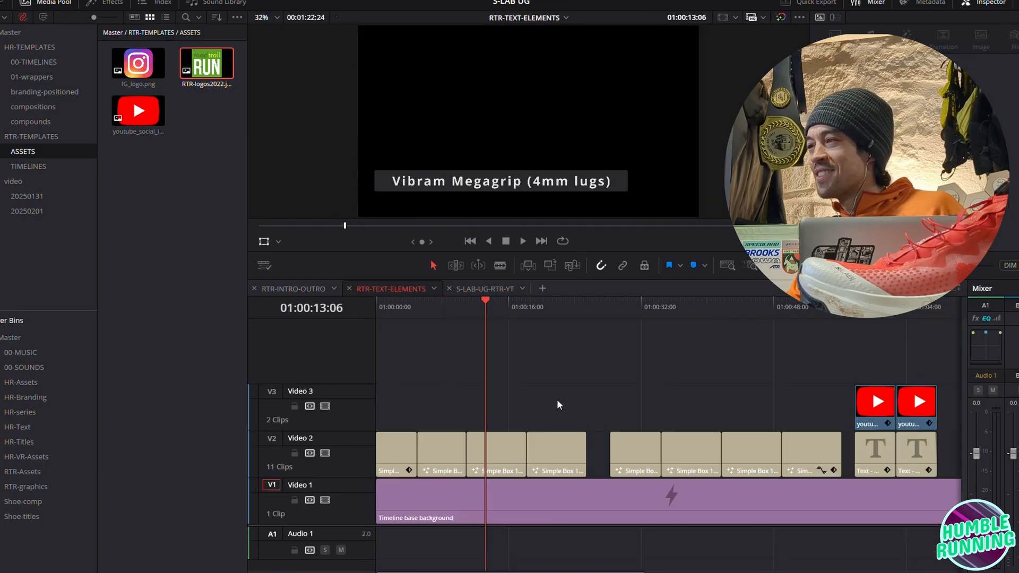
click(550, 313)
click(635, 303)
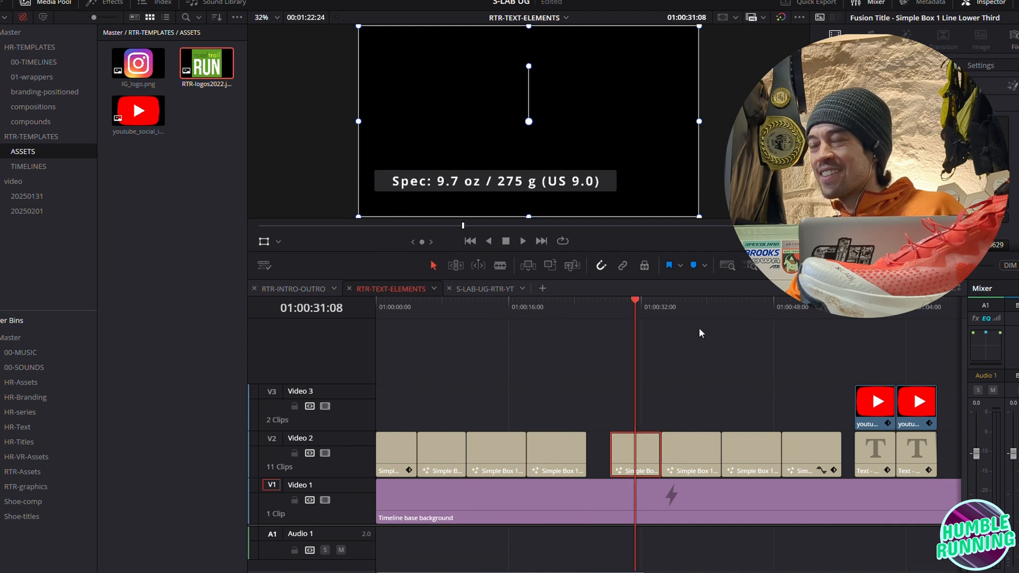
click(682, 313)
click(746, 310)
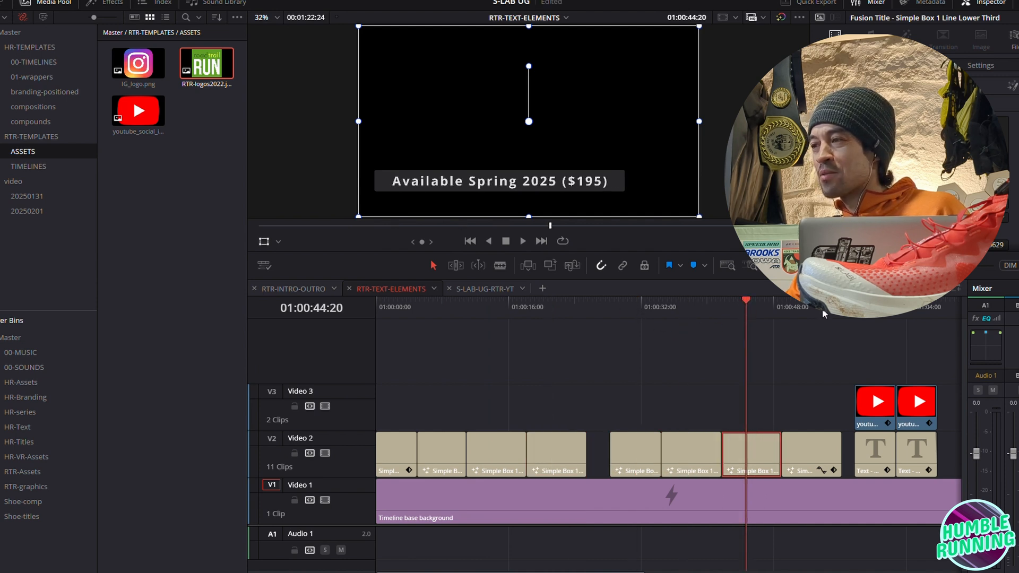
right_click(771, 463)
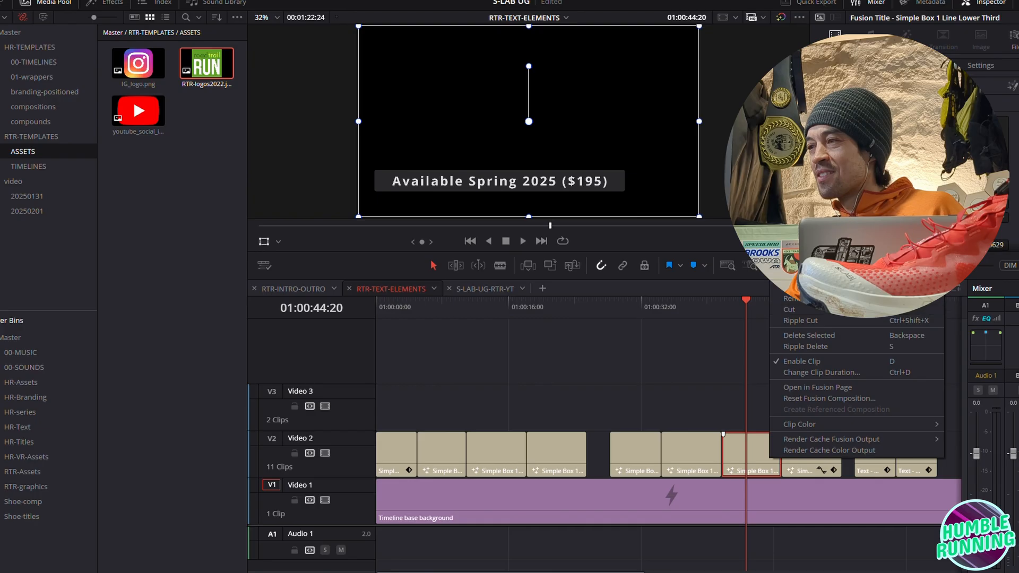
click(646, 365)
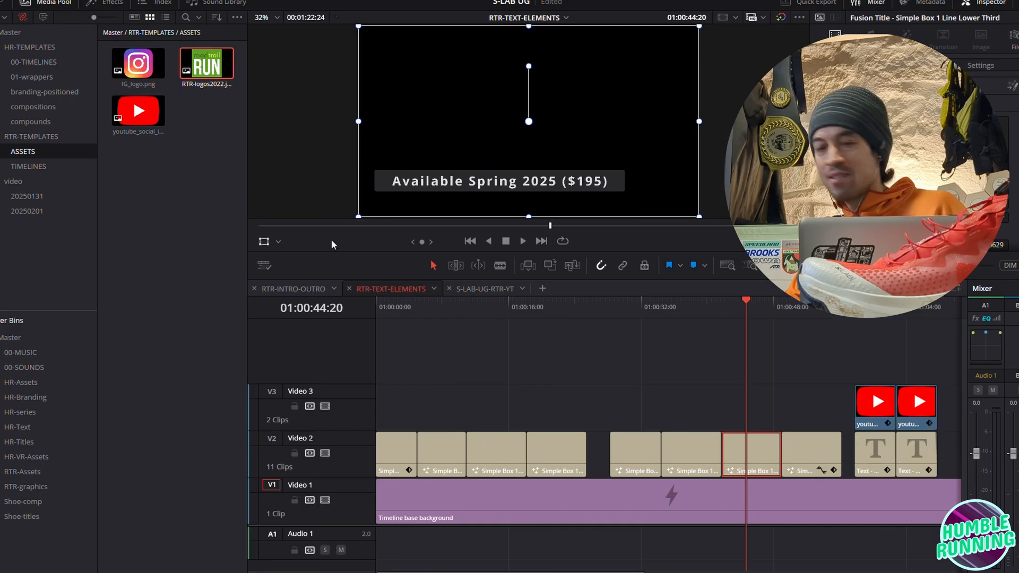
click(490, 289)
Try to paste the Available Spring 2025 ($195) title on Video 2 at 00:00:33:12
click(656, 303)
click(661, 304)
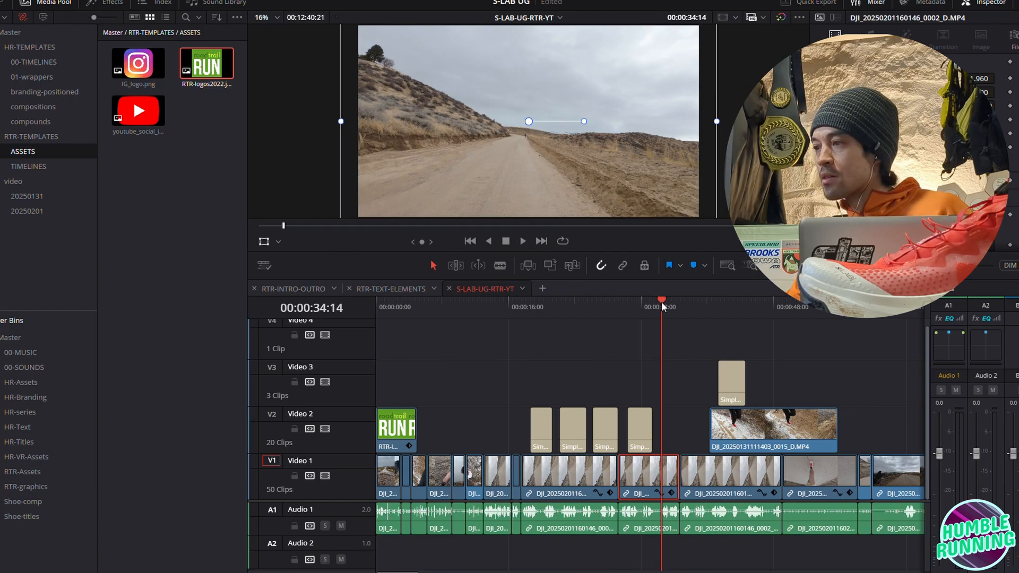
click(661, 302)
click(658, 301)
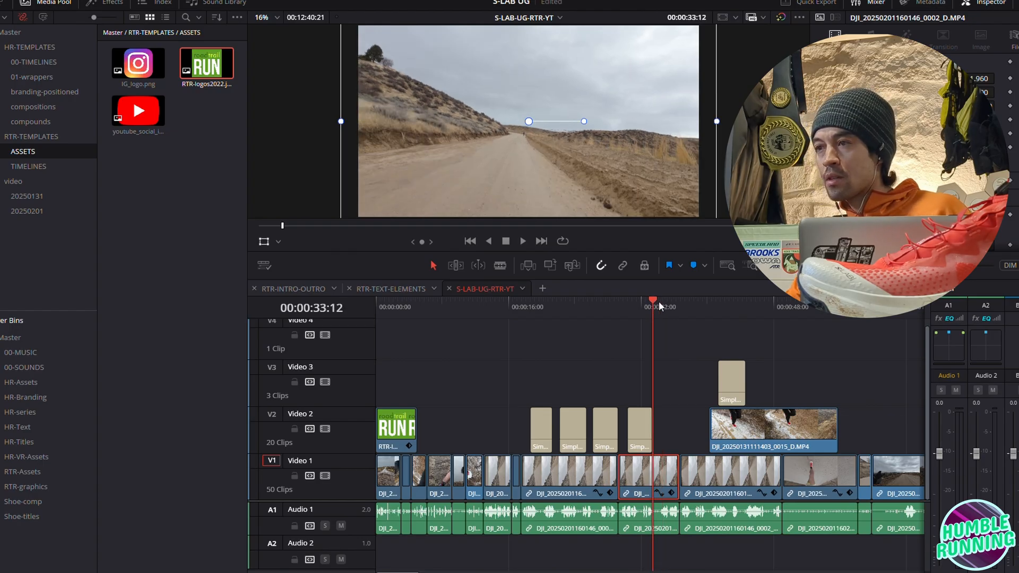
key(ctrl+v)
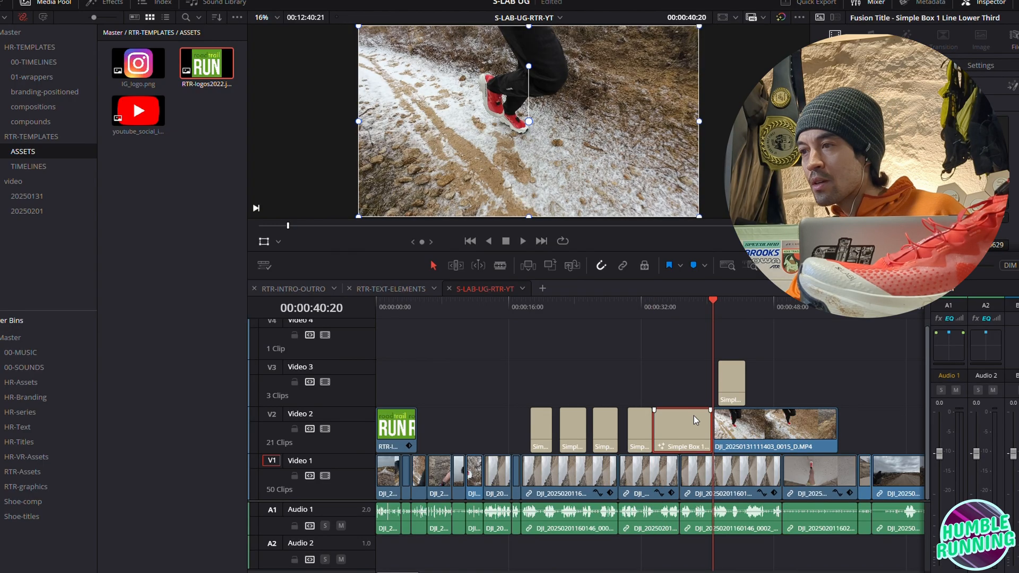
key(ctrl+z)
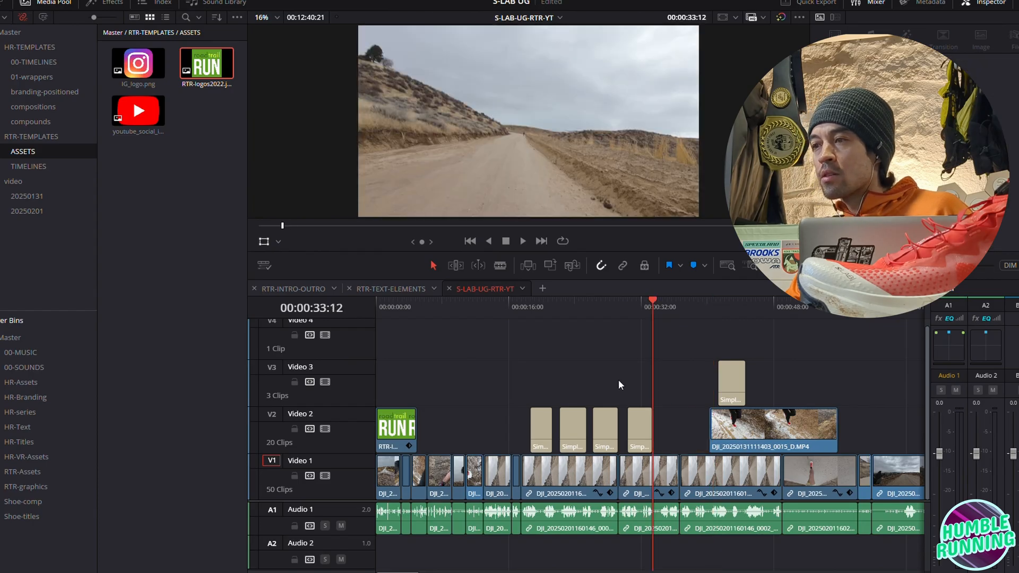
Paste the availability title into the empty part of Video 2, shorten it to about 3 seconds and place it near 00:00:34
click(442, 304)
key(ctrl+v)
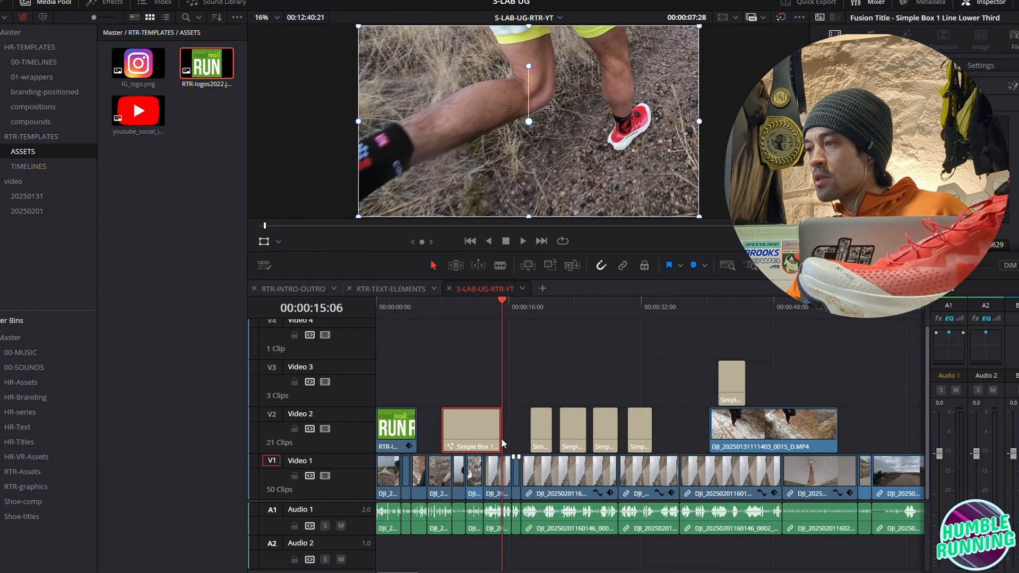
drag(500, 424, 669, 434)
Change the availability title's text to Available NOW ($250)
click(663, 304)
key(space)
key(space)
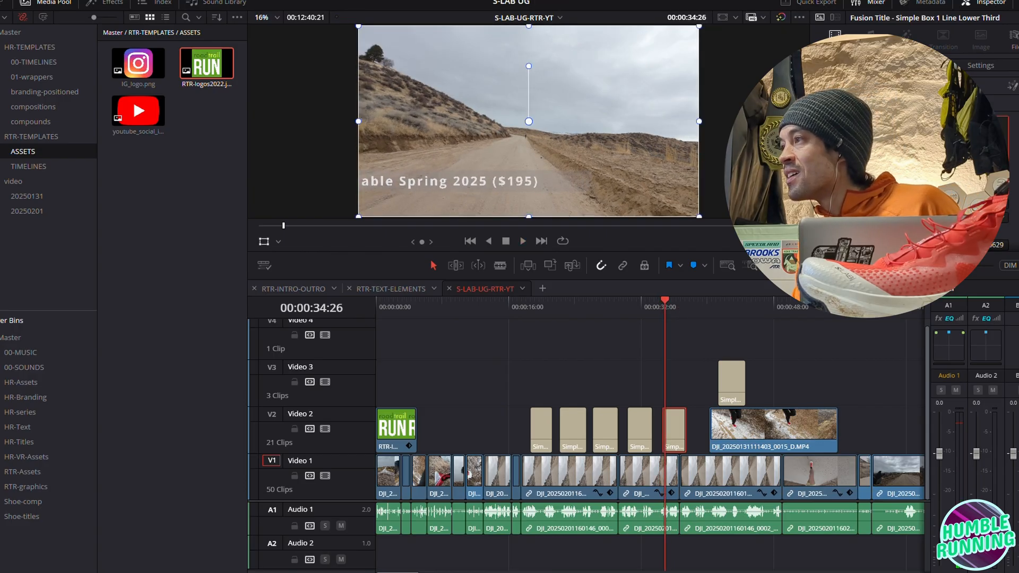
text(NOW)
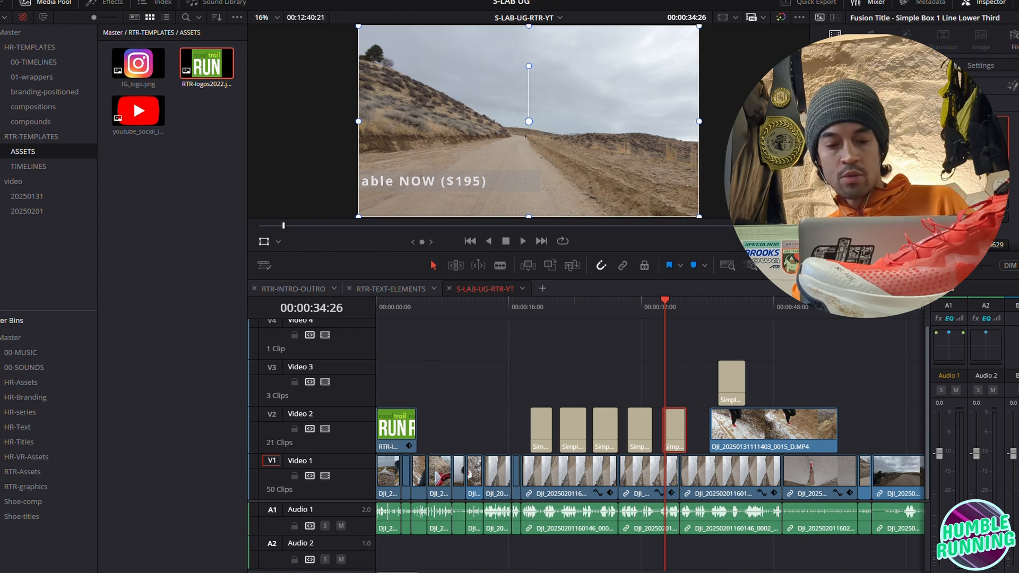
key(BackSpace)
key(BackSpace)
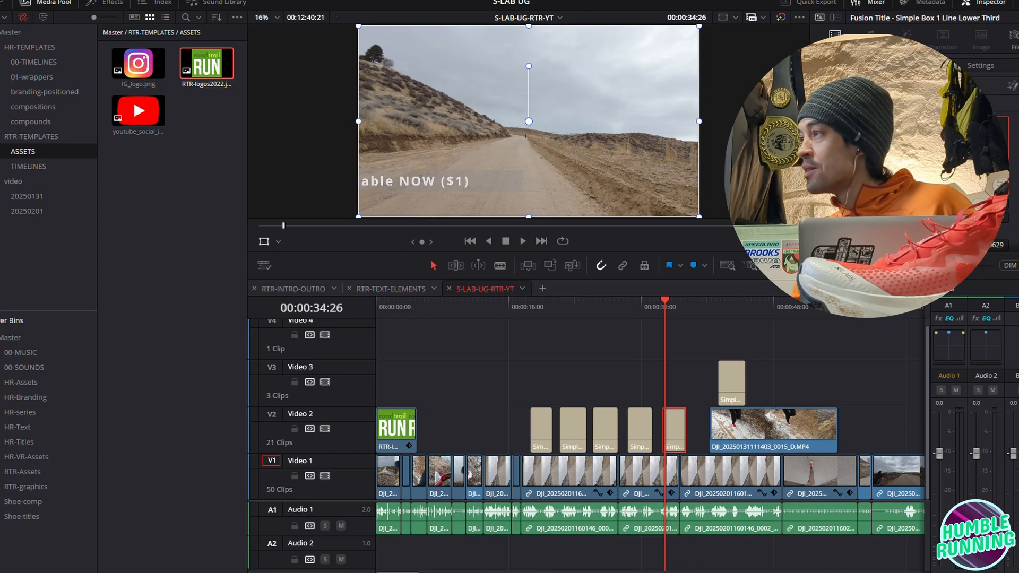
text(2540)
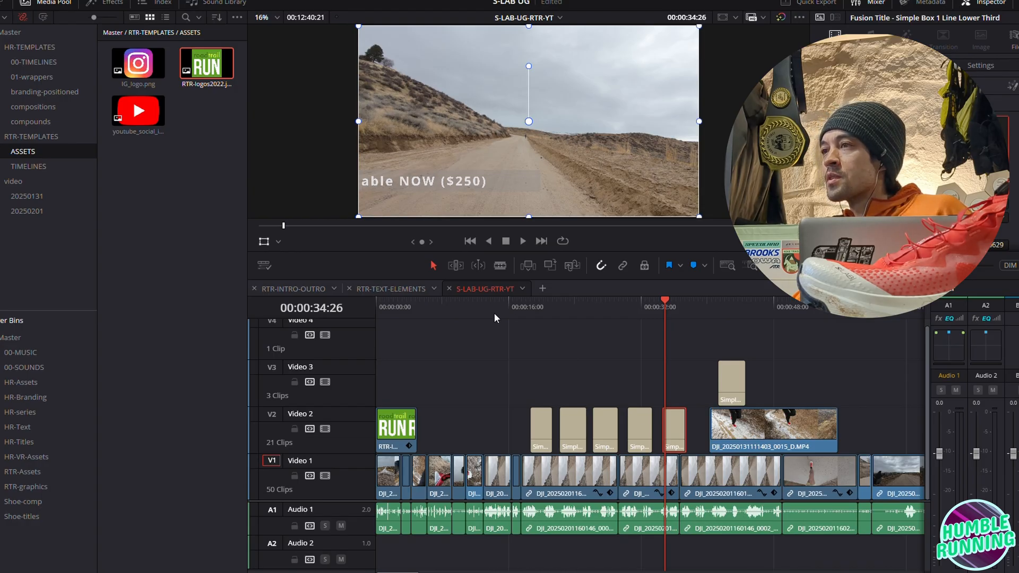
Play the edit from the start past the spec titles and check the platform title around 00:00:27
click(380, 312)
key(space)
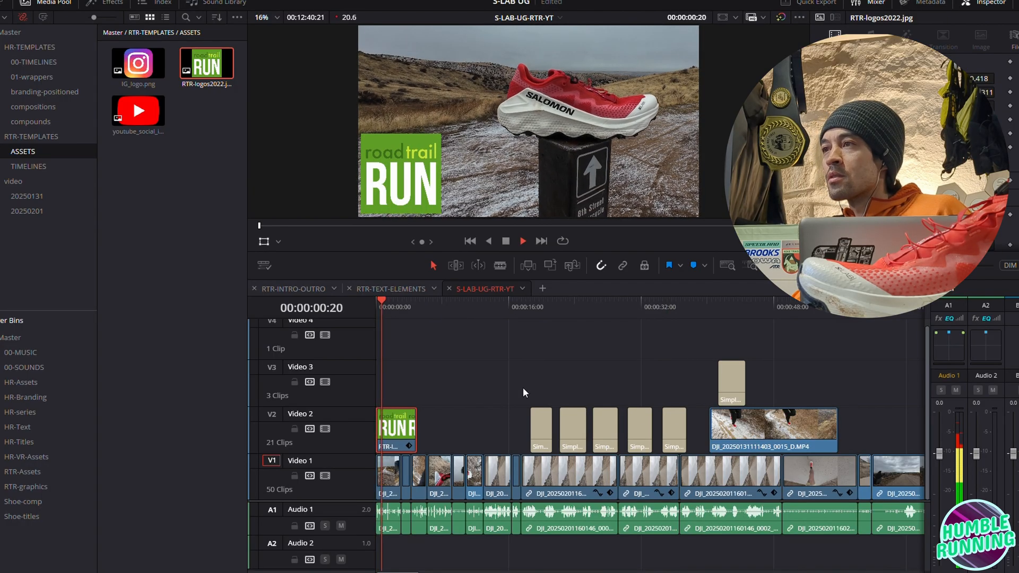
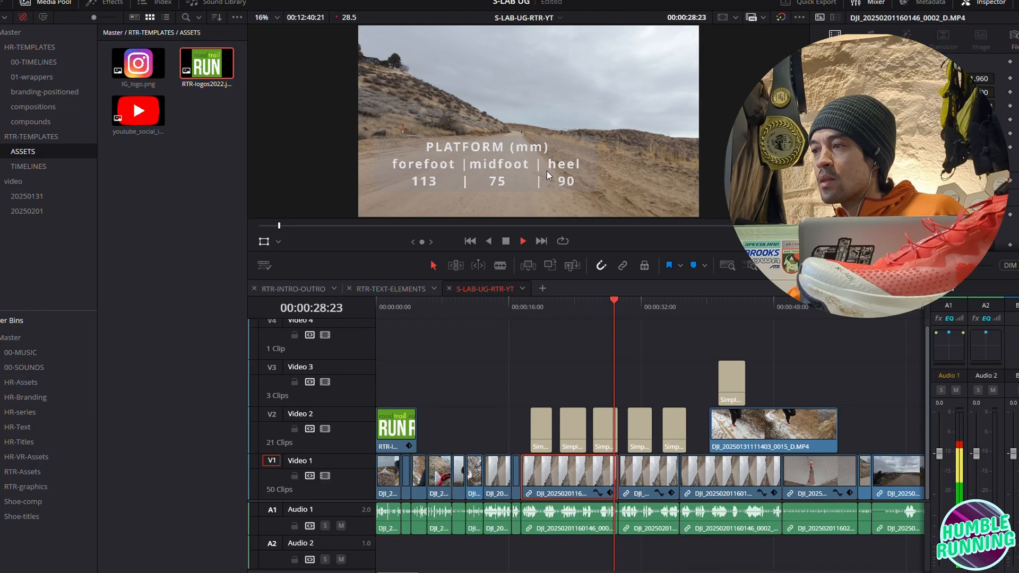
key(space)
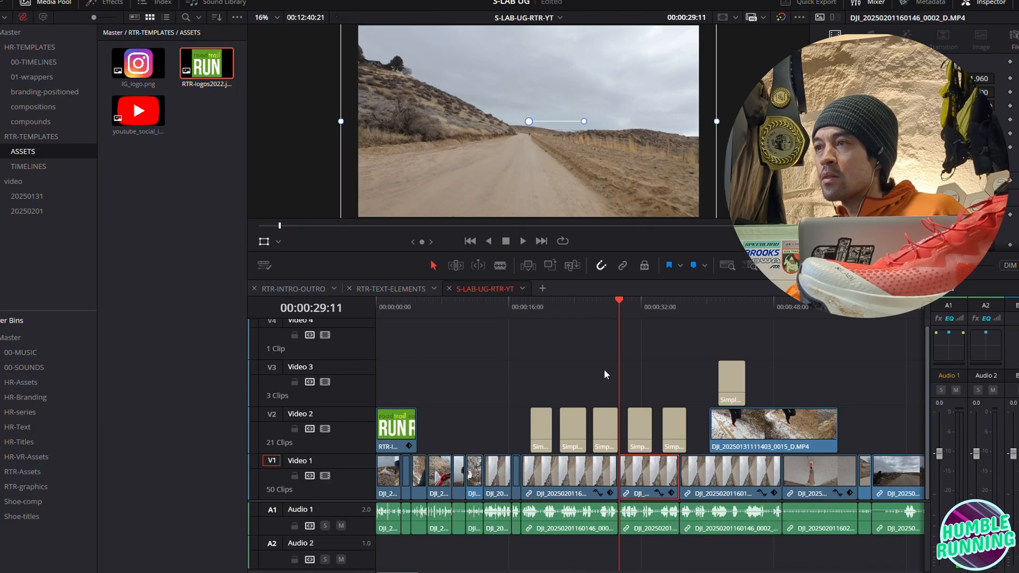
click(599, 310)
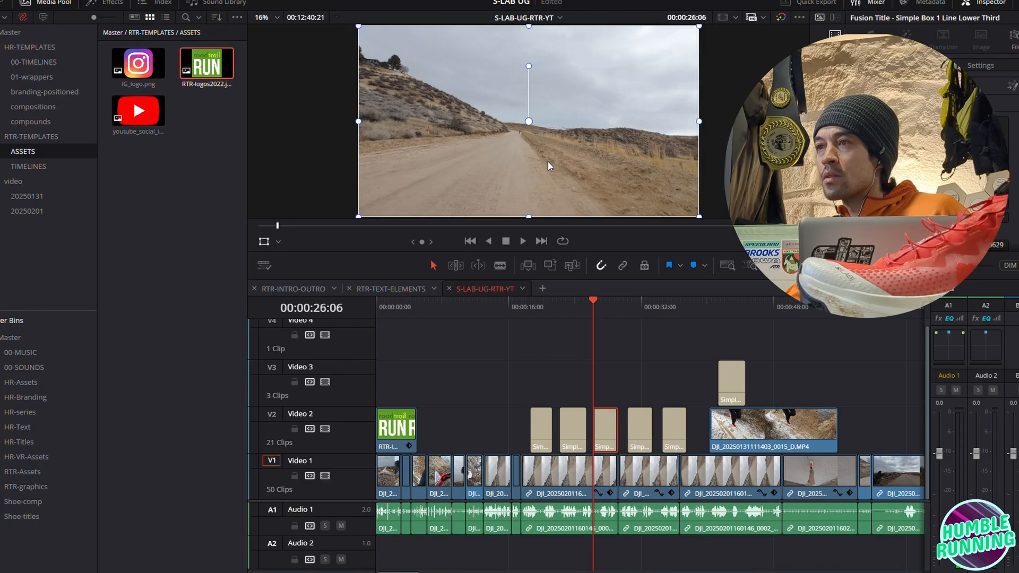
click(615, 300)
click(600, 304)
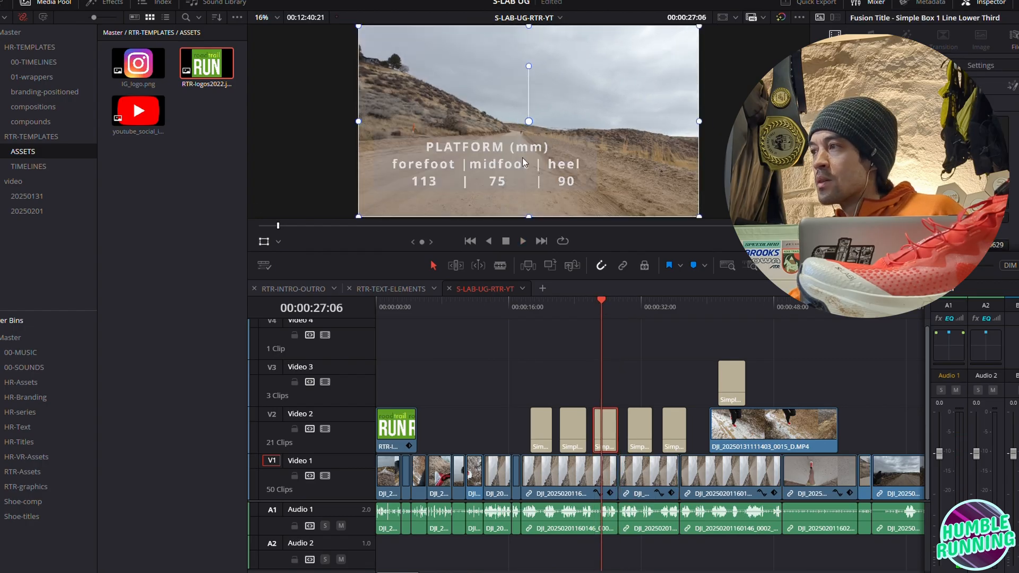
Review the Contagrip title near 00:00:32 and change its text to Contagrip outsole (4mm lugs)
click(632, 304)
key(space)
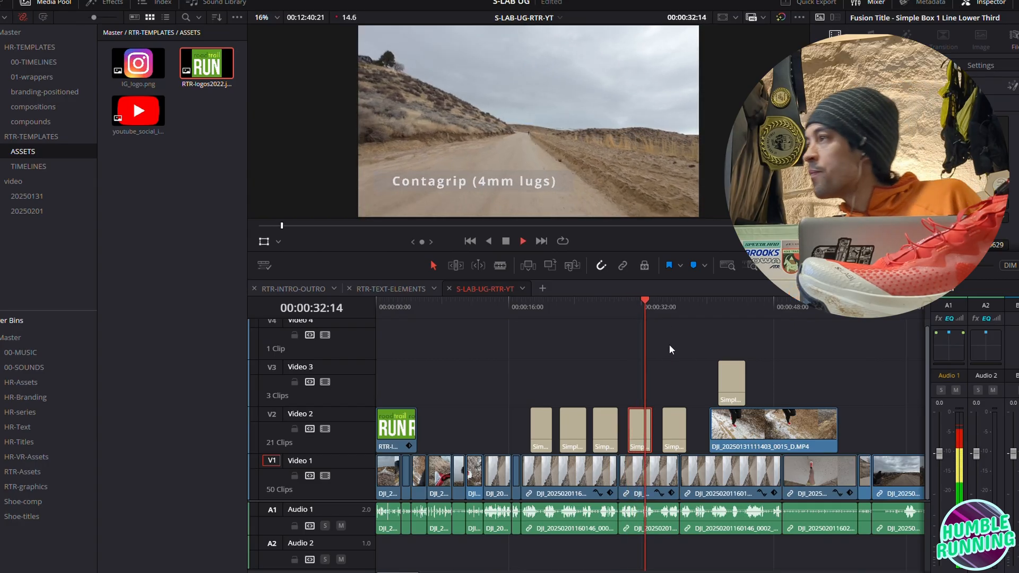
key(space)
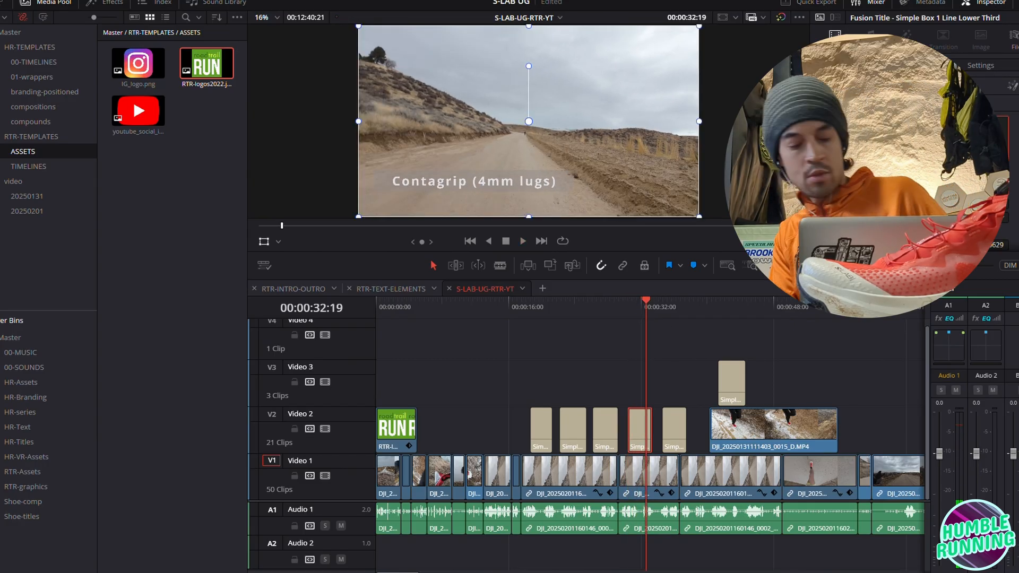
text(outs)
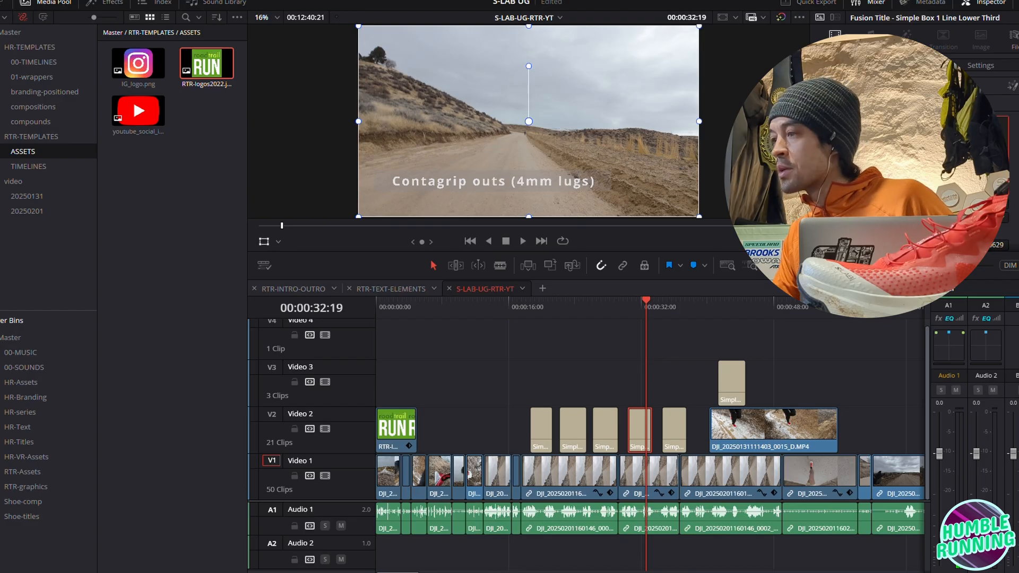
text(ole)
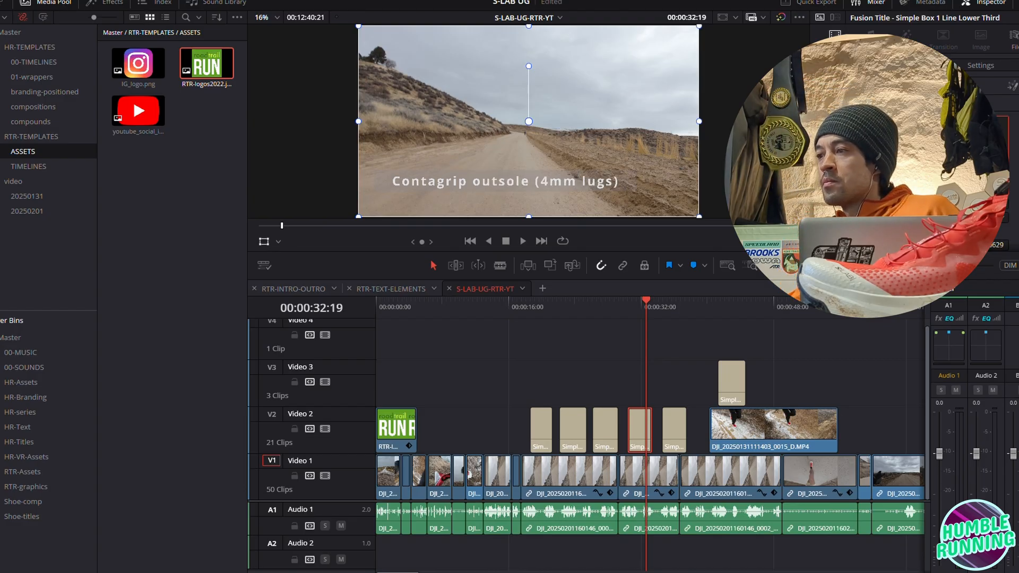
Play the edit from the availability title to about 00:01:02 while looking through the power bins, ending on RTR-graphics
click(665, 307)
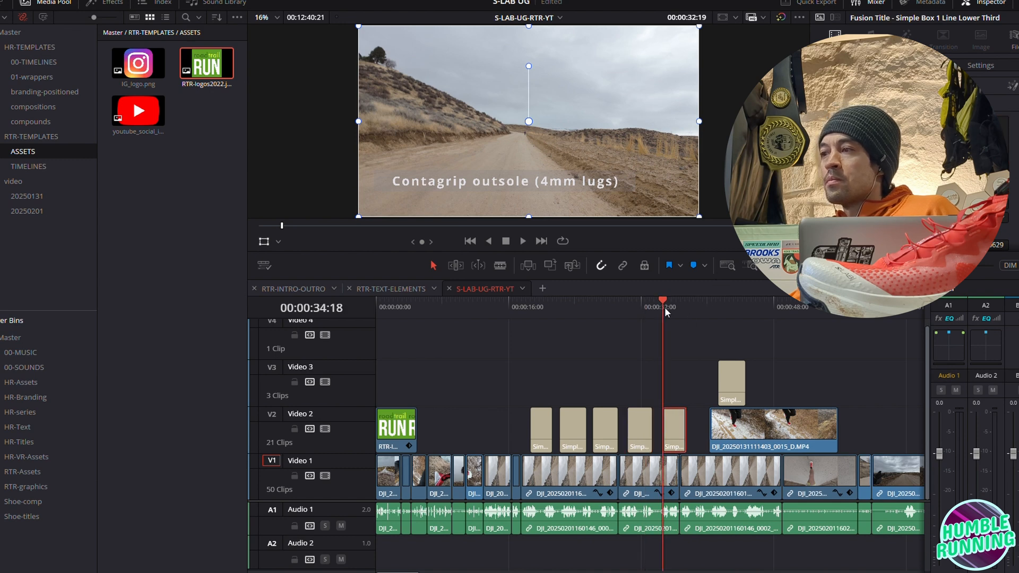
key(space)
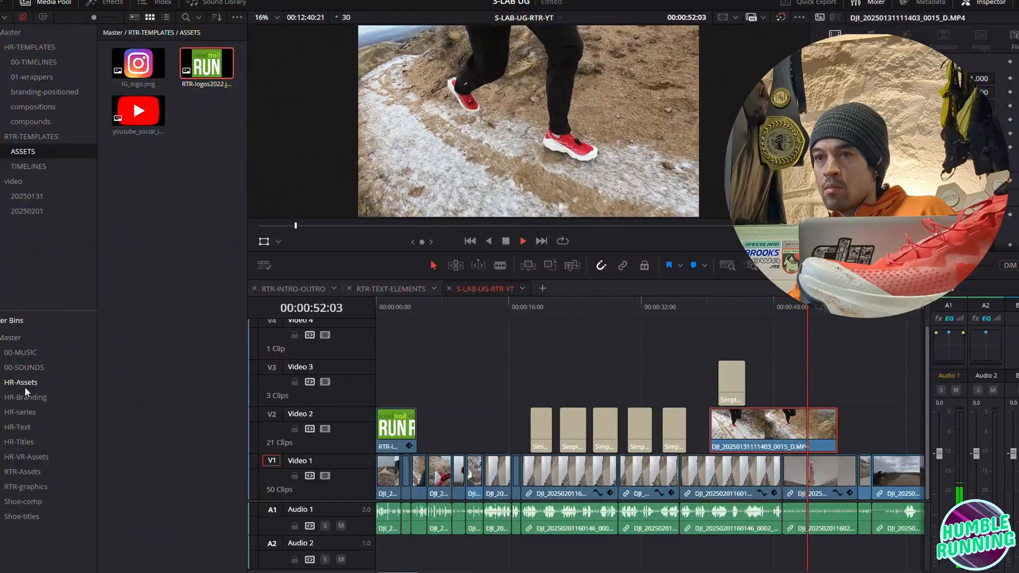
click(24, 385)
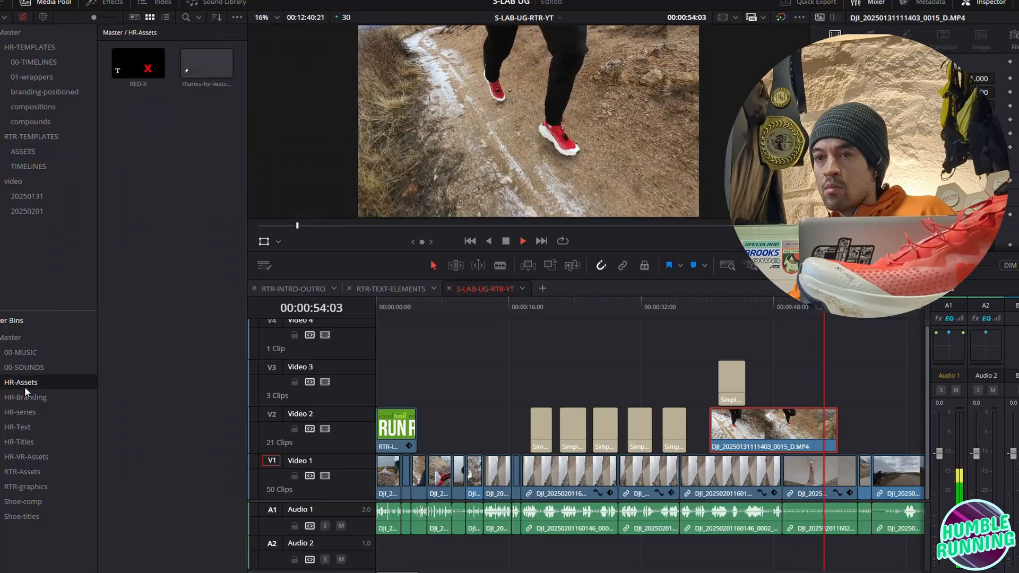
click(25, 395)
click(19, 409)
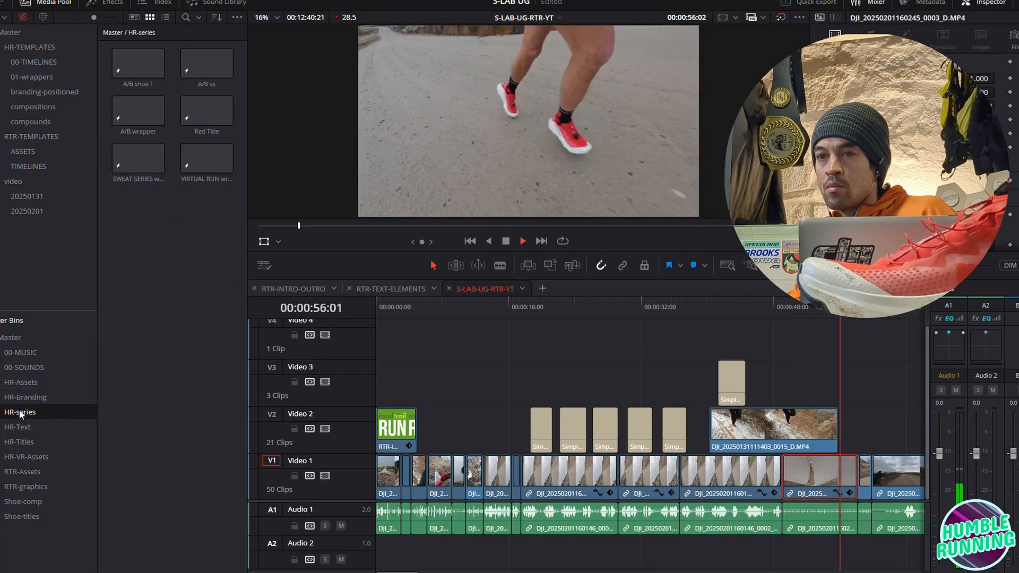
click(25, 369)
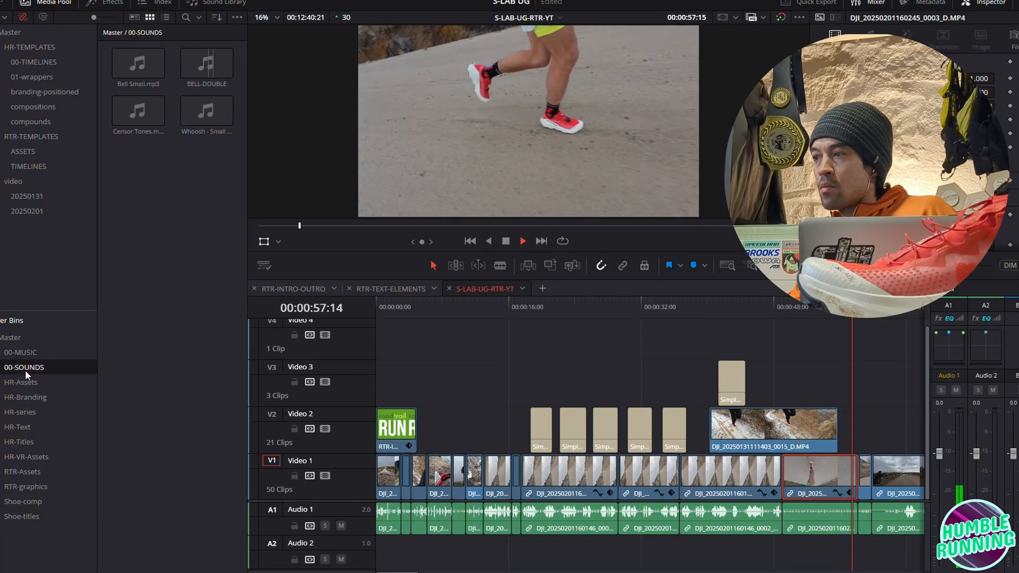
click(20, 440)
click(21, 427)
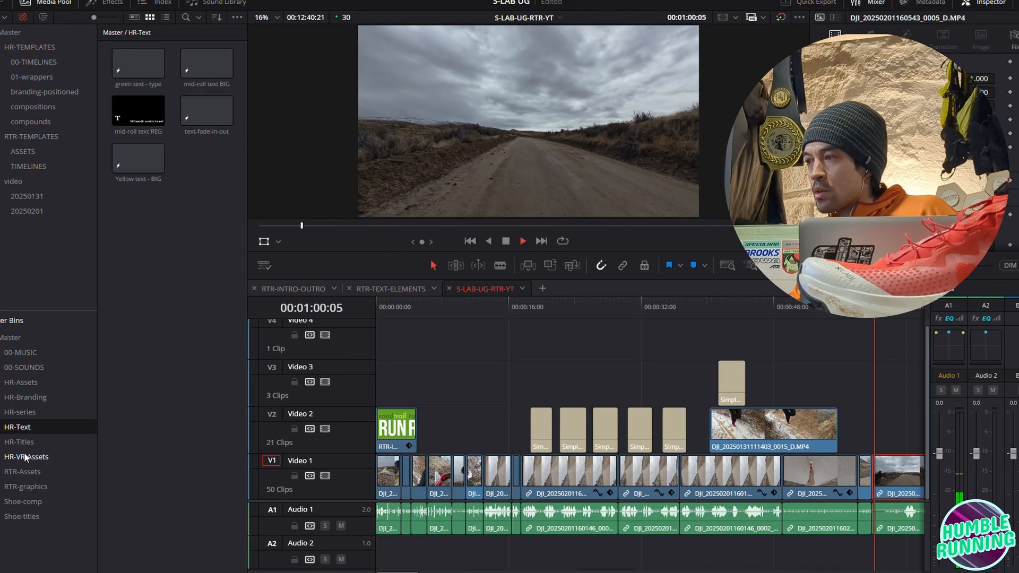
click(30, 490)
key(space)
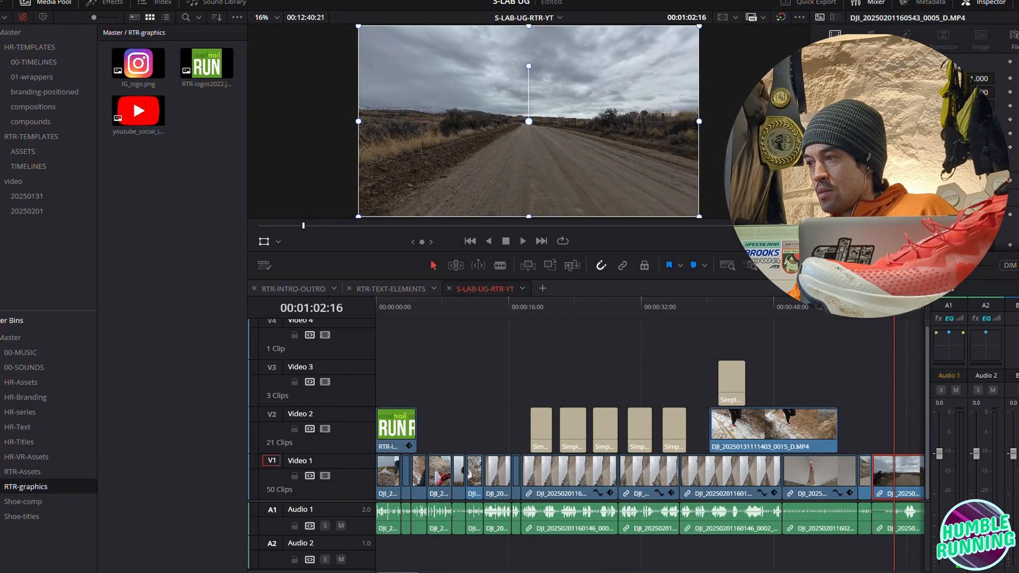
scroll(650, 435, right, 3)
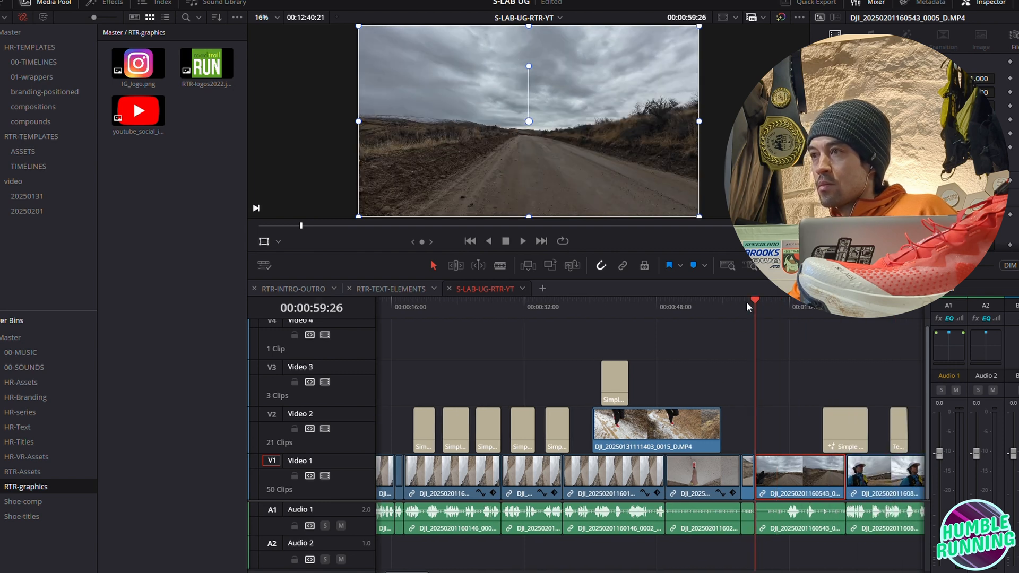
click(738, 303)
key(space)
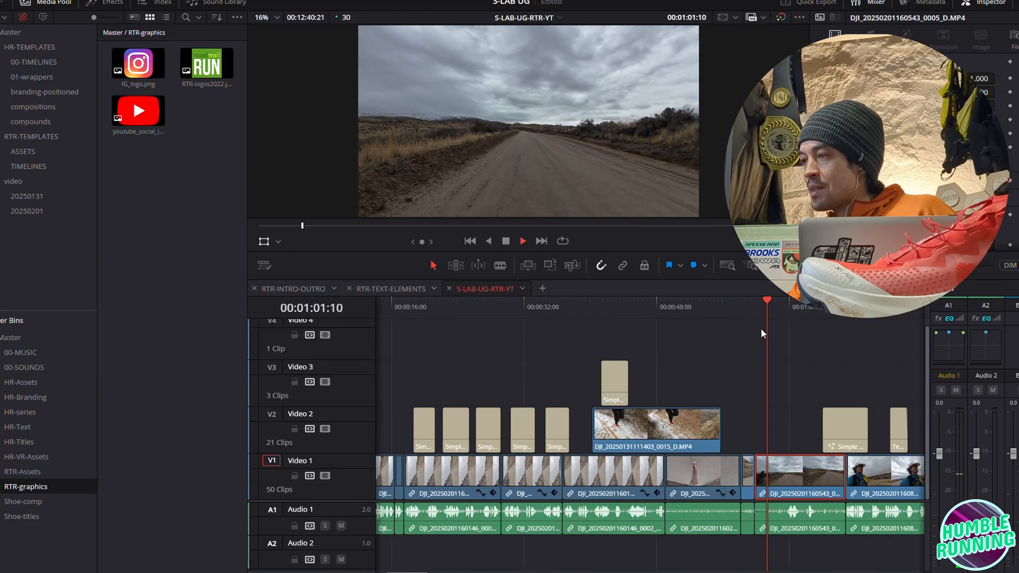
key(space)
mouse_move(773, 304)
mouse_down()
mouse_move(766, 302)
mouse_move(776, 303)
mouse_up()
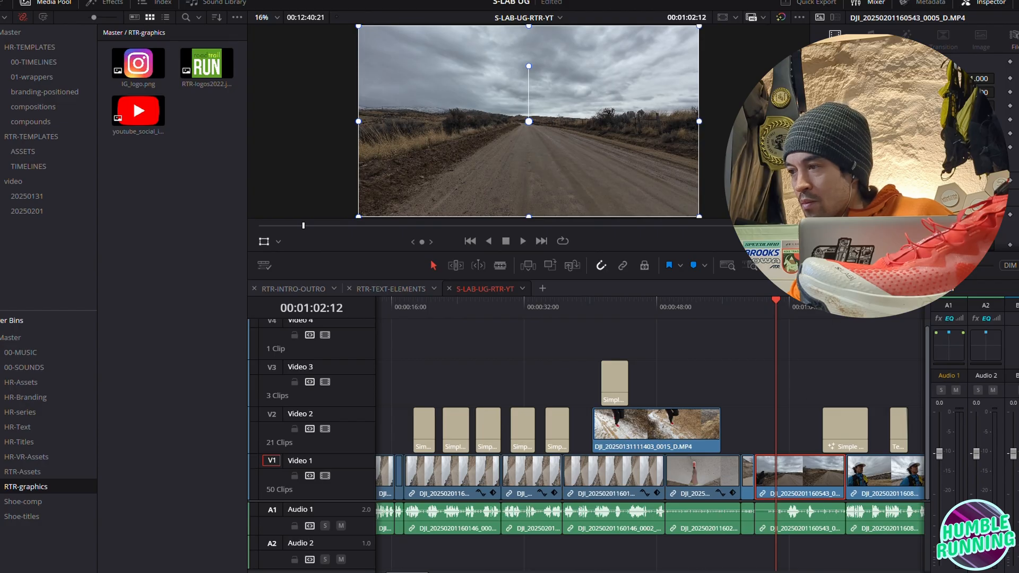
key(ctrl+equal)
key(ctrl+equal)
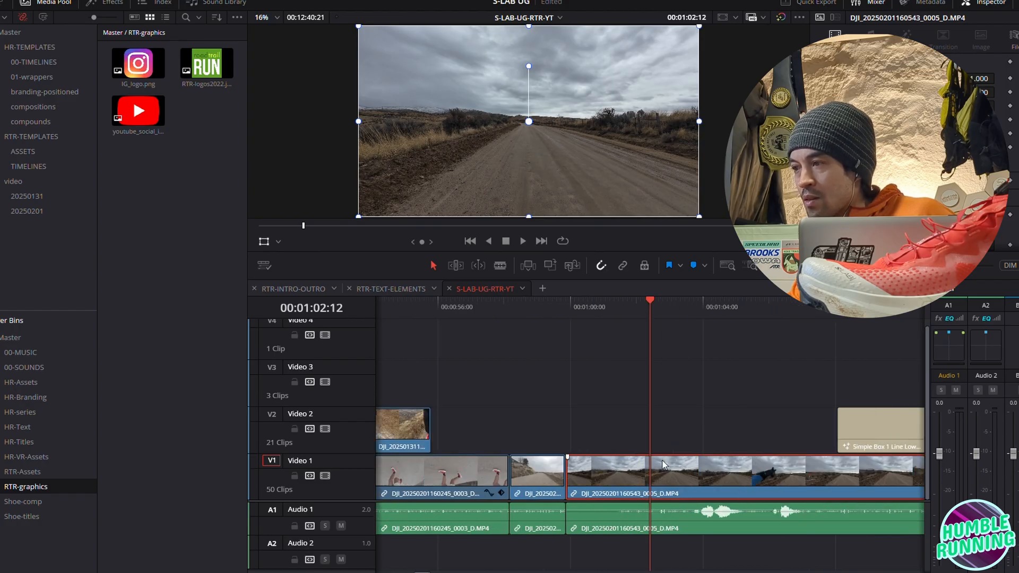
click(625, 305)
key(space)
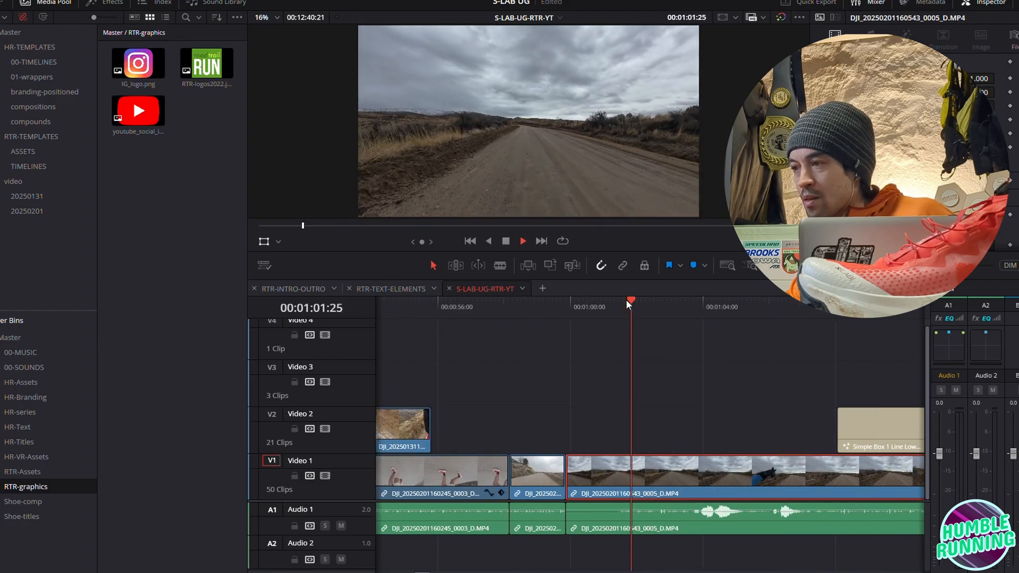
key(space)
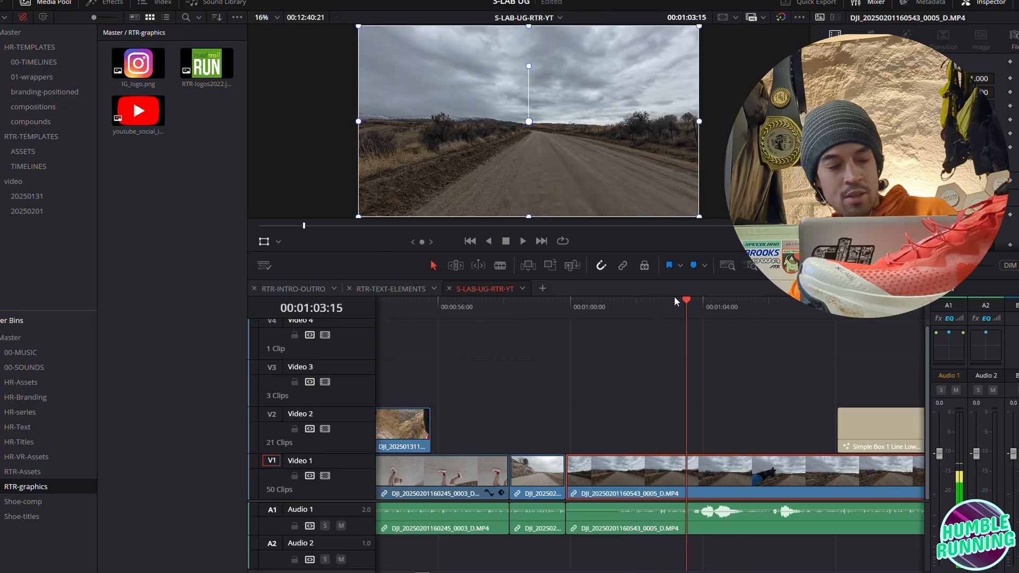
drag(686, 300, 628, 310)
click(644, 517)
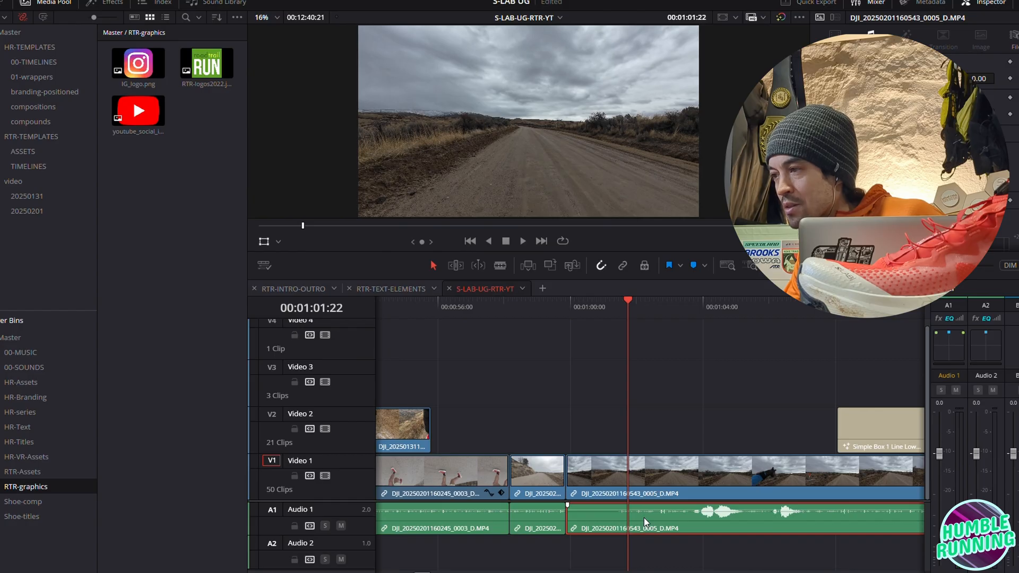
key(ctrl+b)
drag(631, 300, 692, 316)
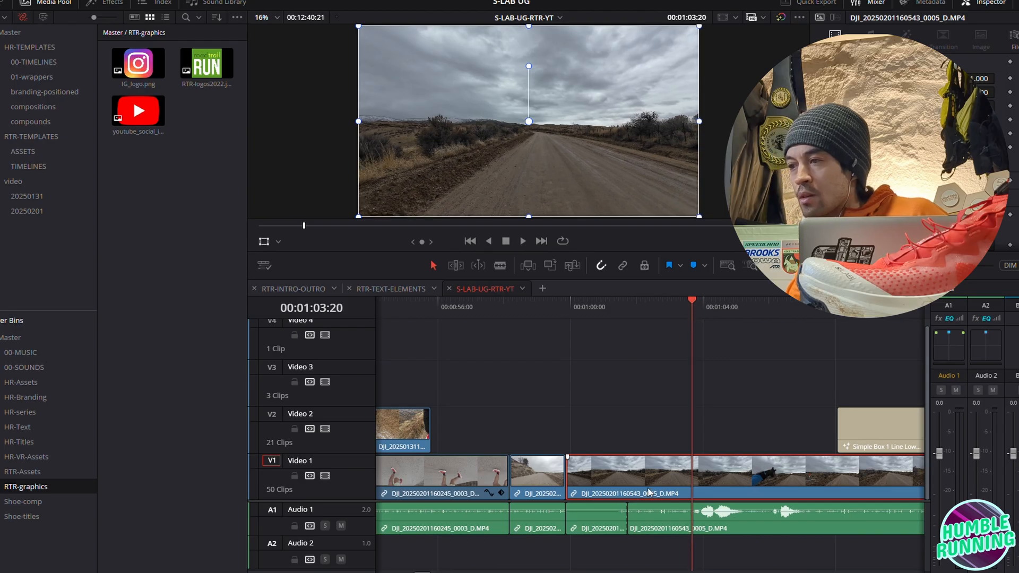
Listen to the preceding clip's background audio and copy it onto Audio 2 beneath the newly split segment, matching that segment's length
click(524, 307)
key(space)
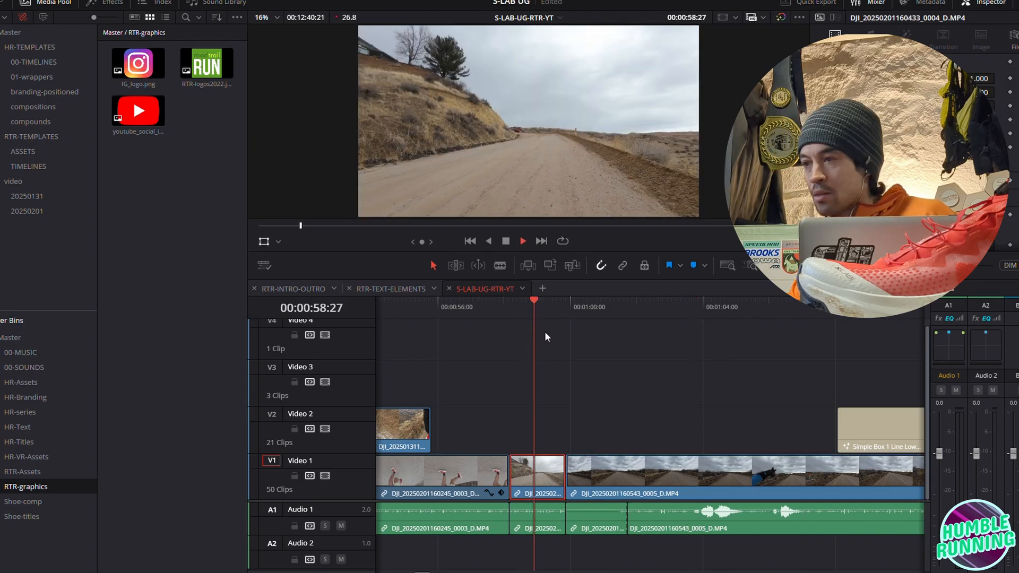
click(549, 517)
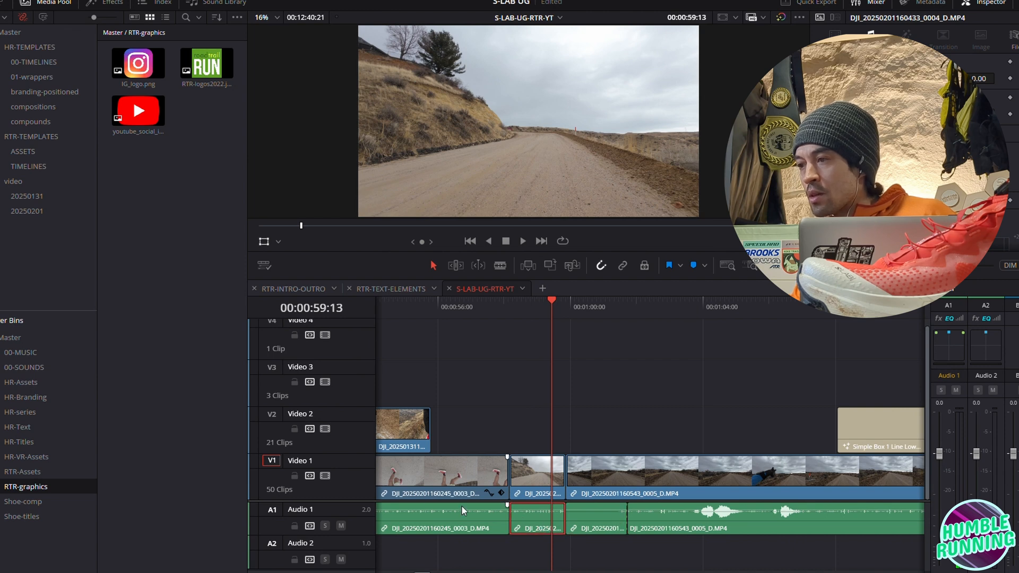
drag(535, 518, 627, 565)
Delete the split audio segment before 00:01:01:22 and move the background audio copy into its place on Audio 1
click(607, 511)
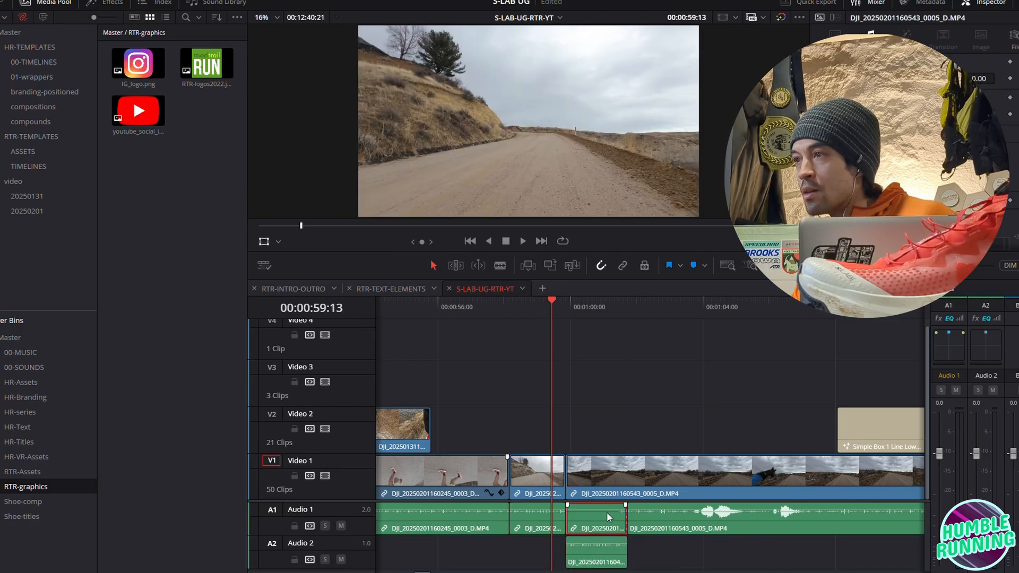
key(Delete)
click(593, 558)
drag(591, 540, 590, 528)
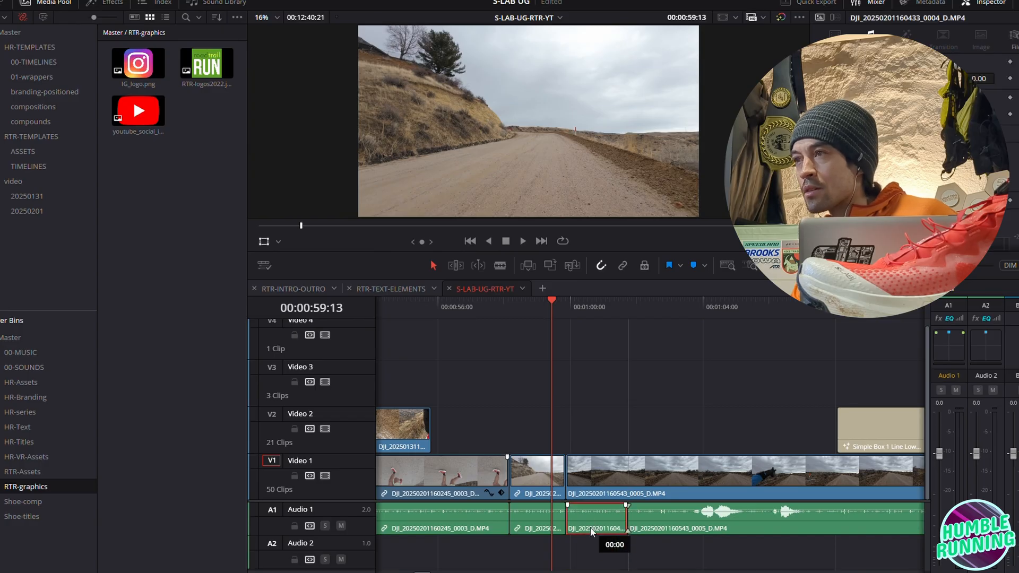
Play back the replaced audio from 00:00:59:13 to about 00:01:03 and look over the neighbouring titles on the timeline
key(space)
click(905, 488)
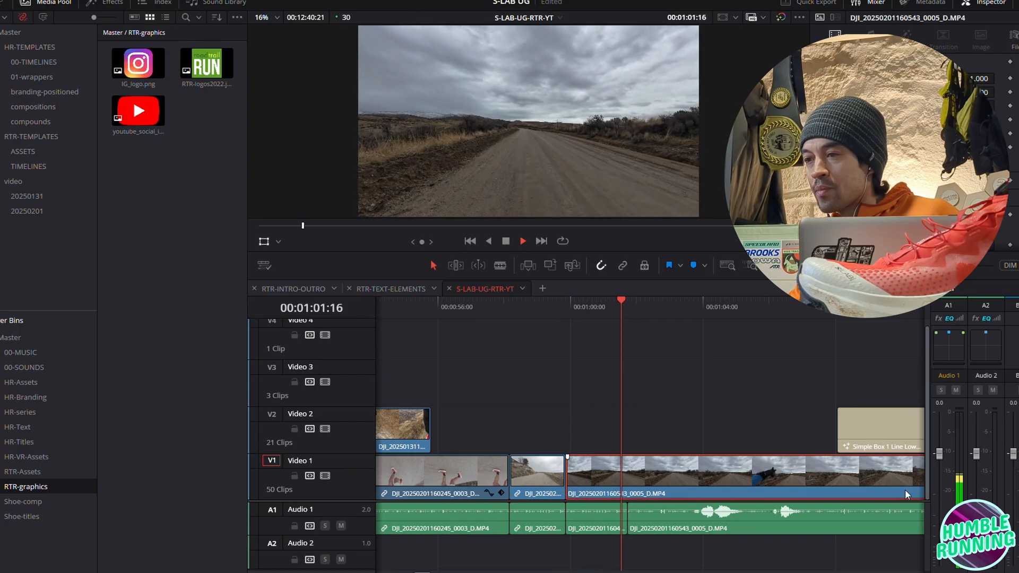
key(space)
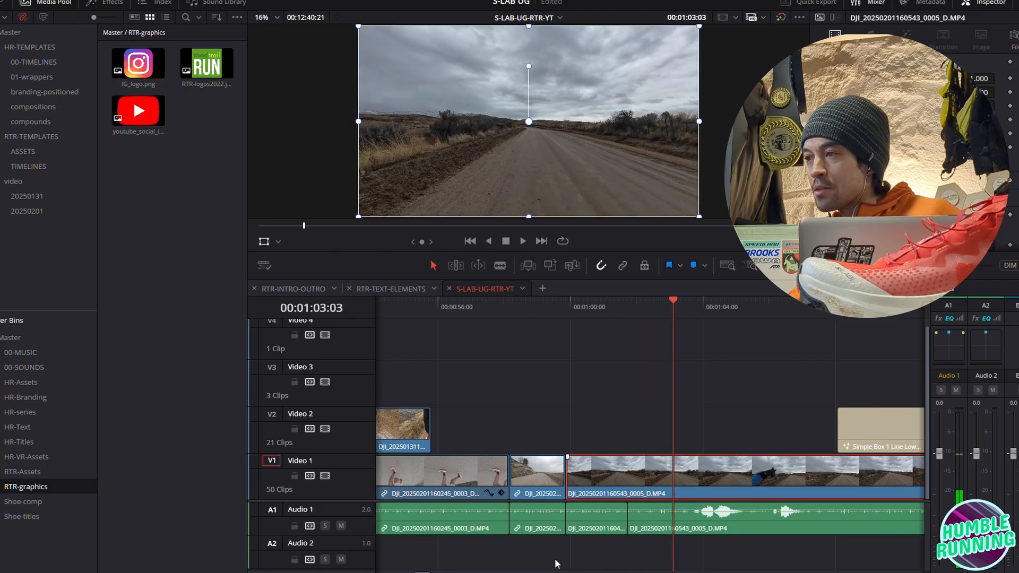
scroll(650, 451, left, 5)
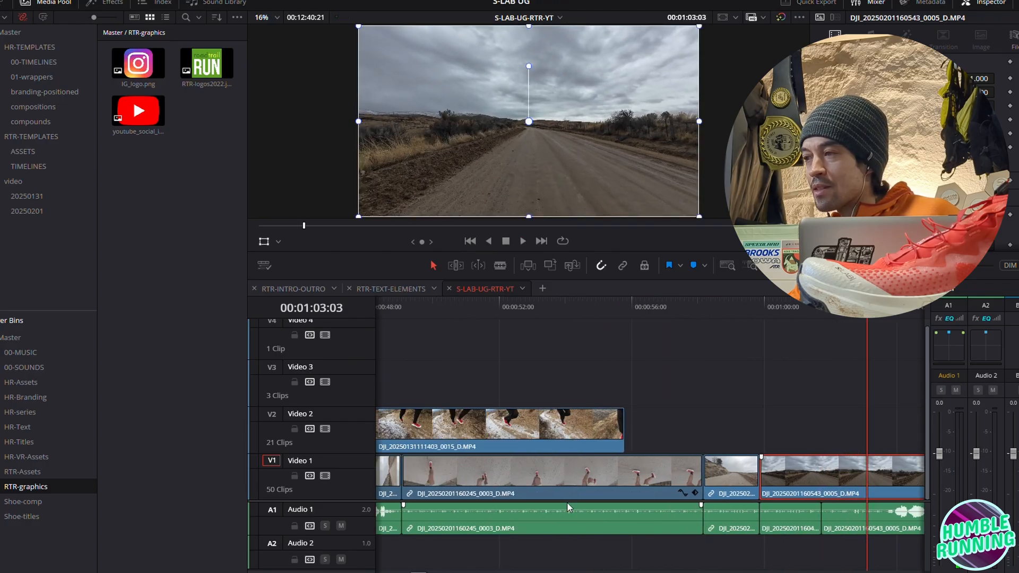
scroll(650, 451, left, 8)
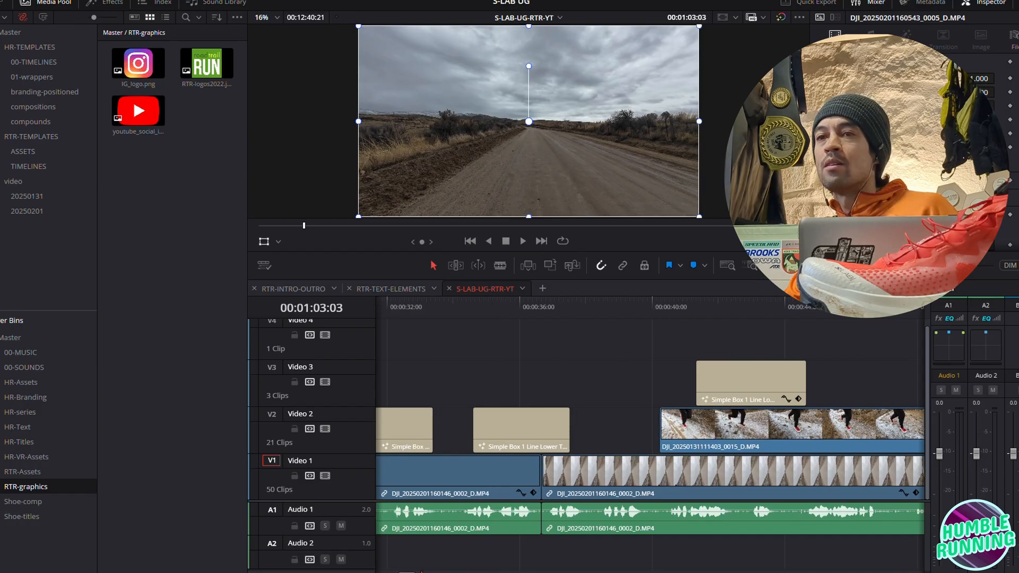
scroll(650, 451, right, 14)
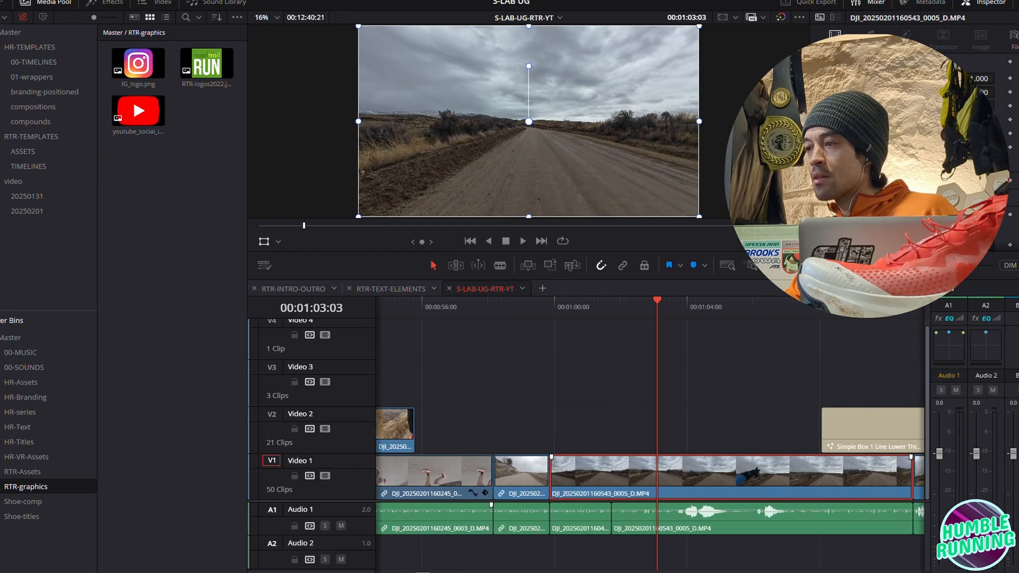
key(space)
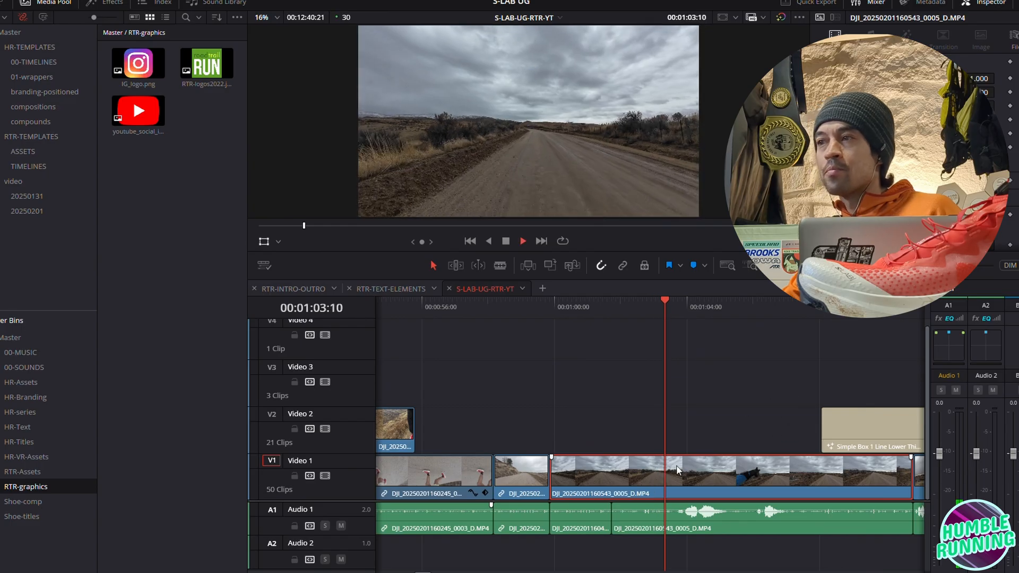
scroll(435, 570, right, 9)
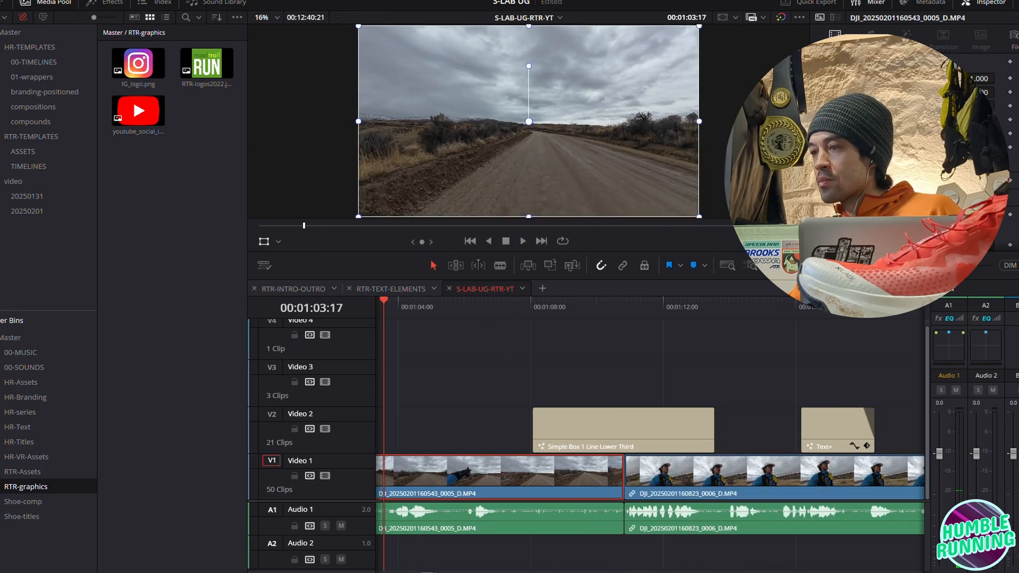
Play back the section from about 00:01:11 to 00:01:17 to check the weight and "2 runs, 20 miles" titles
click(627, 309)
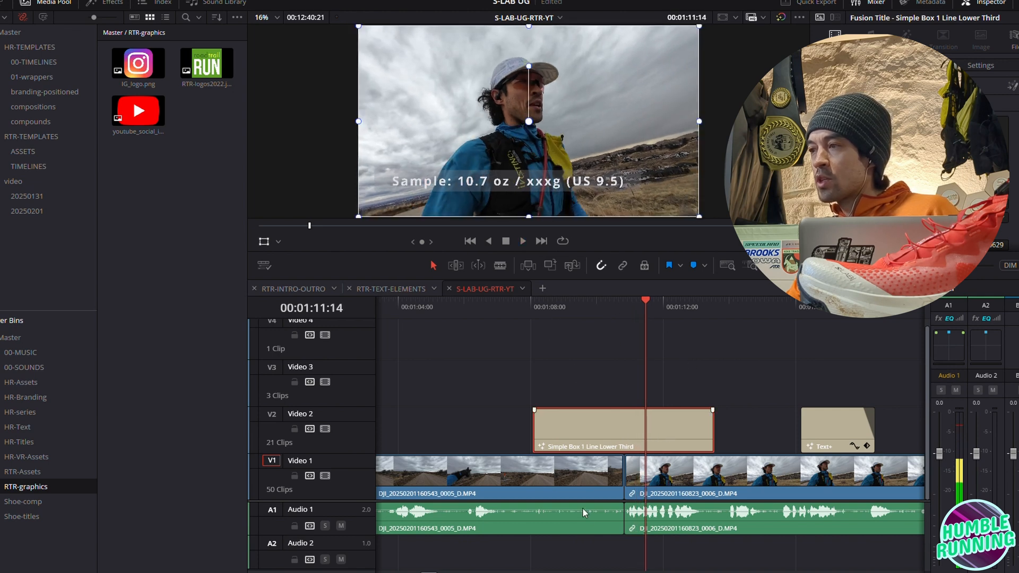
scroll(650, 425, right, 2)
click(626, 304)
key(space)
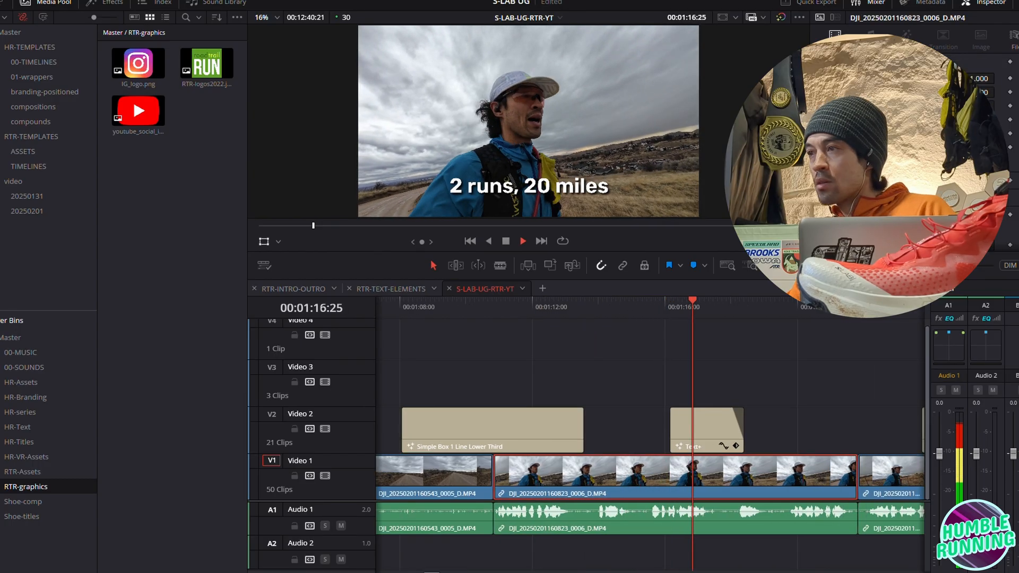
key(space)
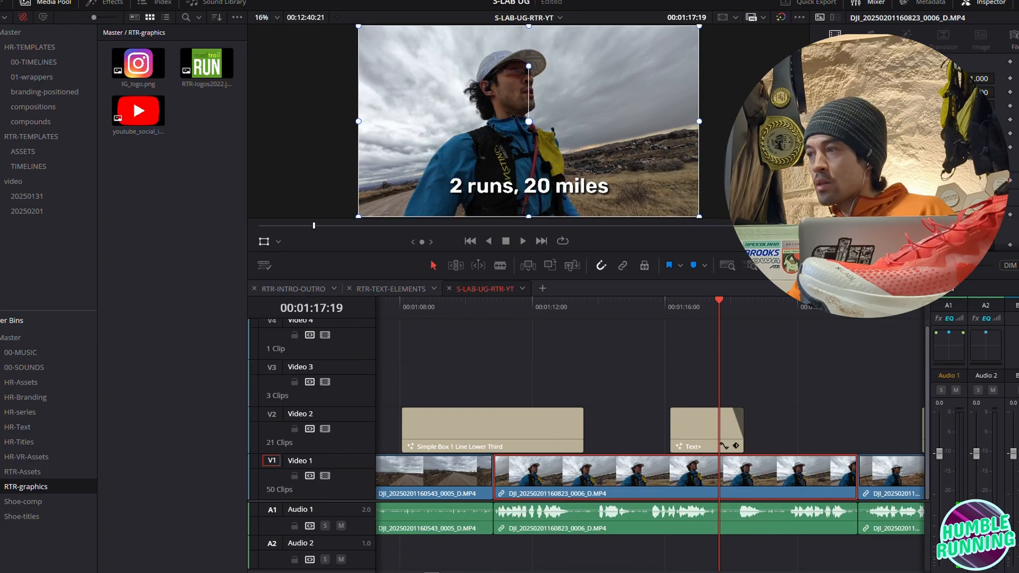
Delete the "Sample: 10.7 oz / xxxg (US 9.5)" Simple Box title near 00:01:08 on Video 2
scroll(650, 424, left, 4)
click(691, 435)
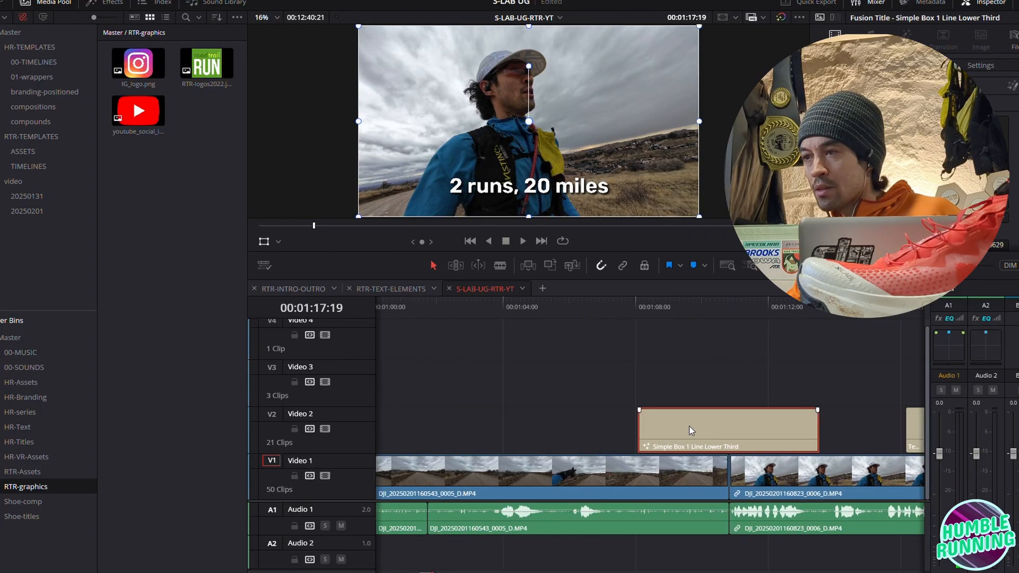
click(712, 309)
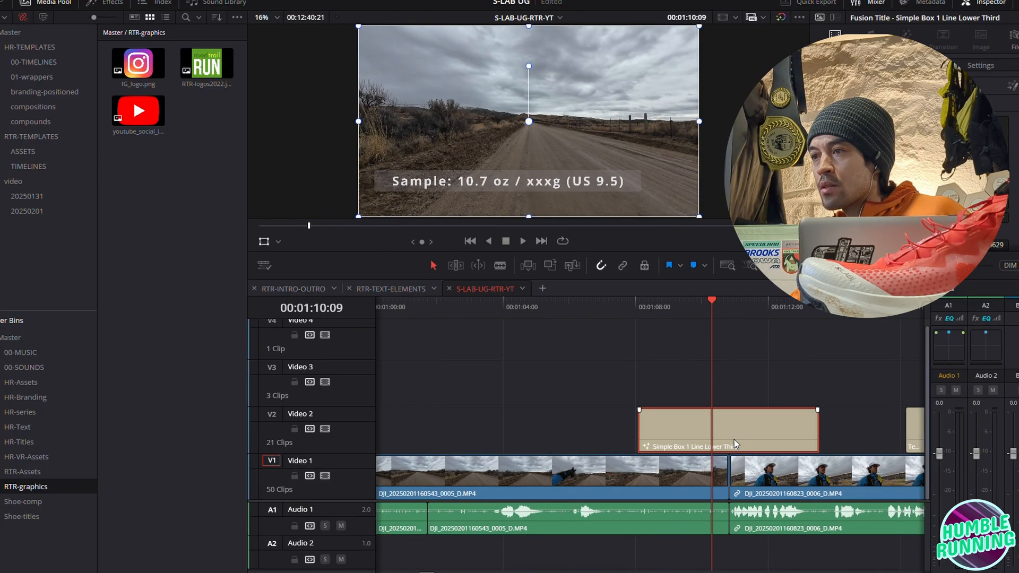
key(Delete)
Spot-check the remaining titles across the timeline, including "*February 1", the STACK title and the Energy Foam title near 00:02:01
key(shift+z)
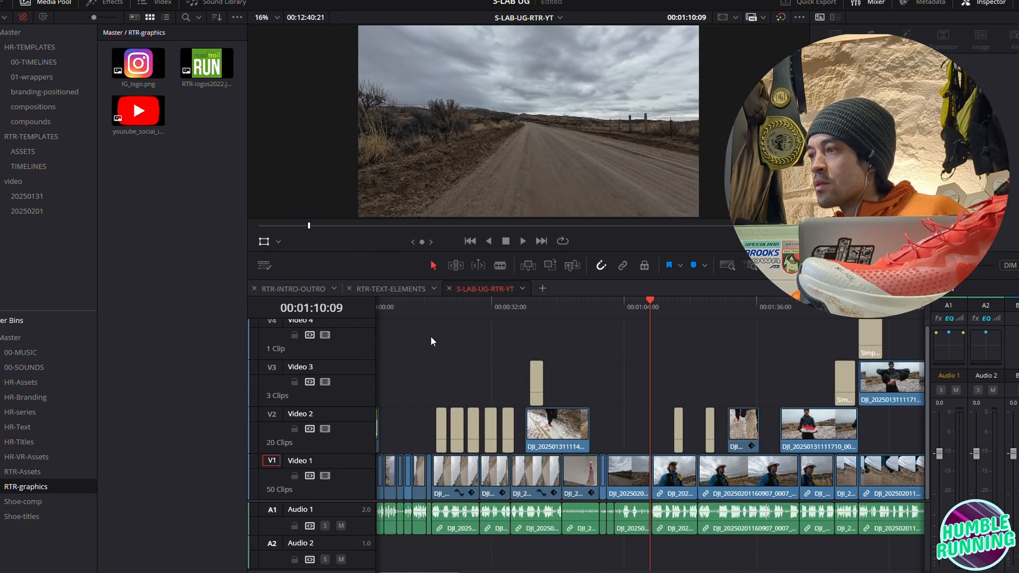
click(439, 307)
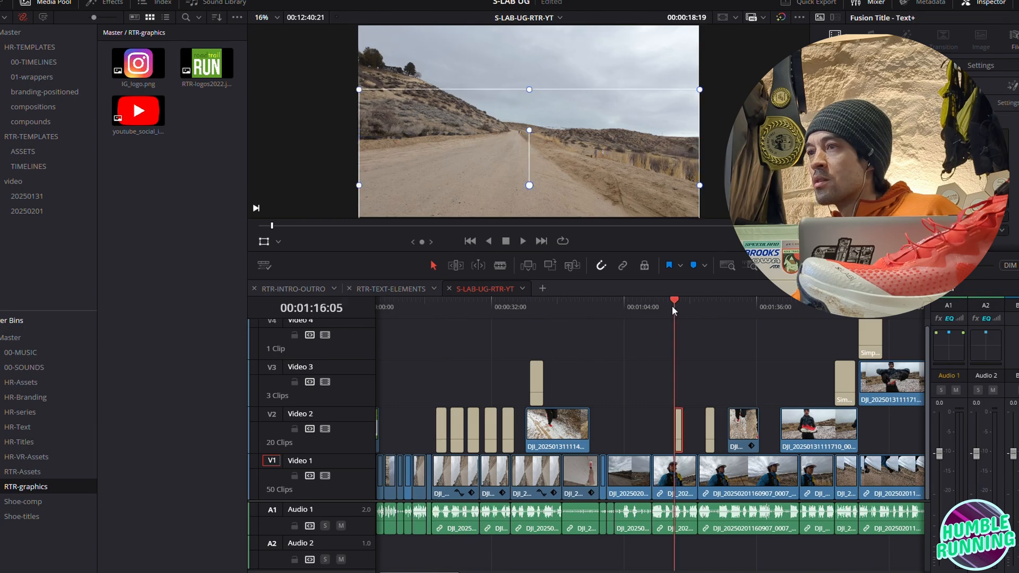
click(672, 306)
key(space)
click(706, 311)
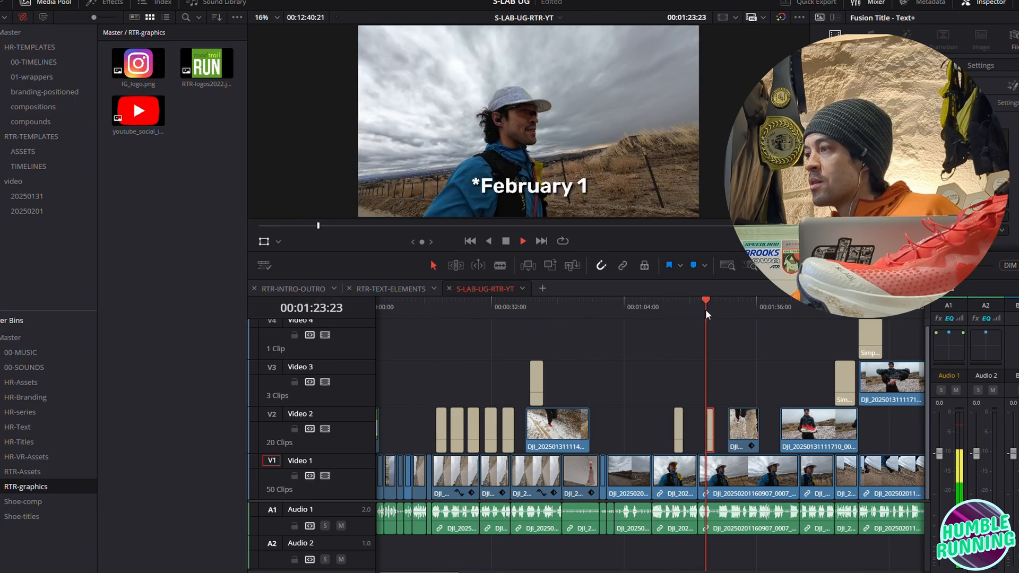
click(834, 308)
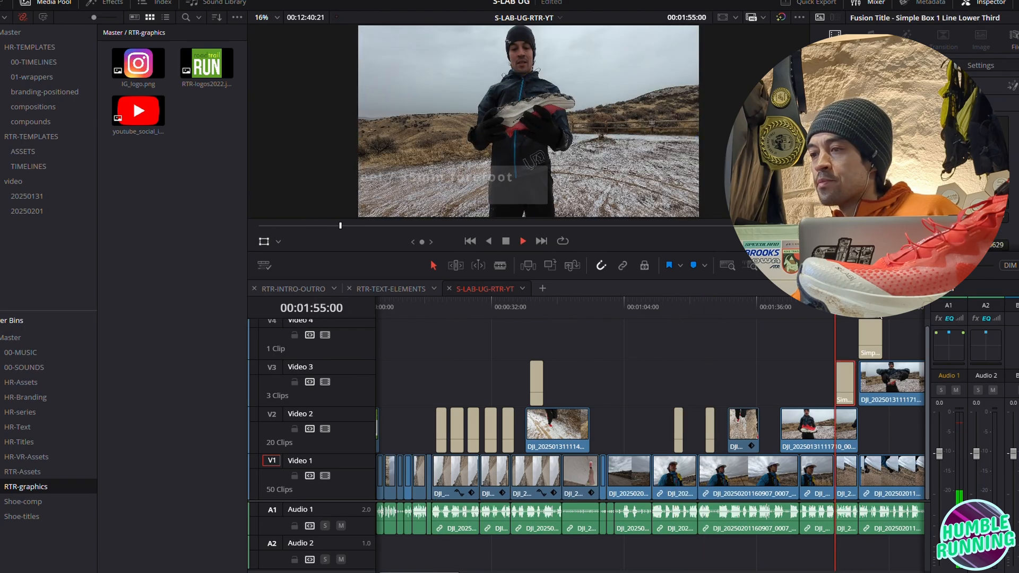
key(space)
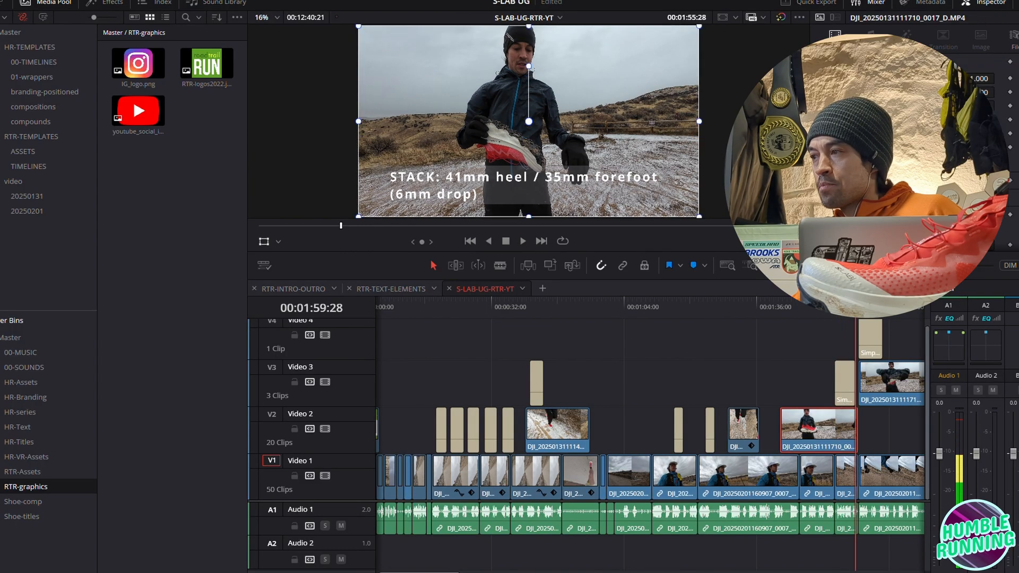
key(space)
scroll(702, 511, up, 1)
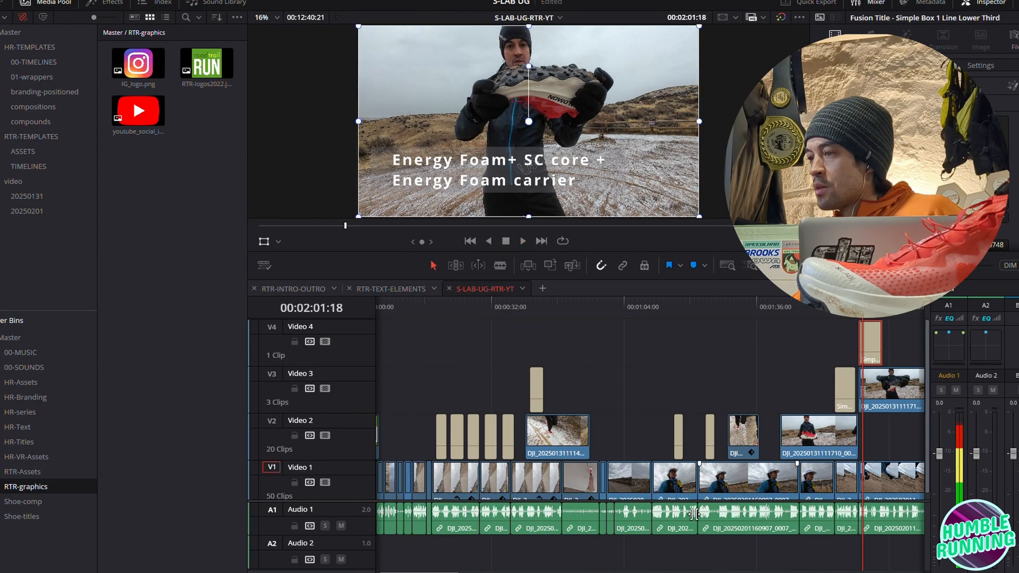
mouse_move(443, 572)
mouse_down()
mouse_move(515, 572)
mouse_move(458, 572)
mouse_up()
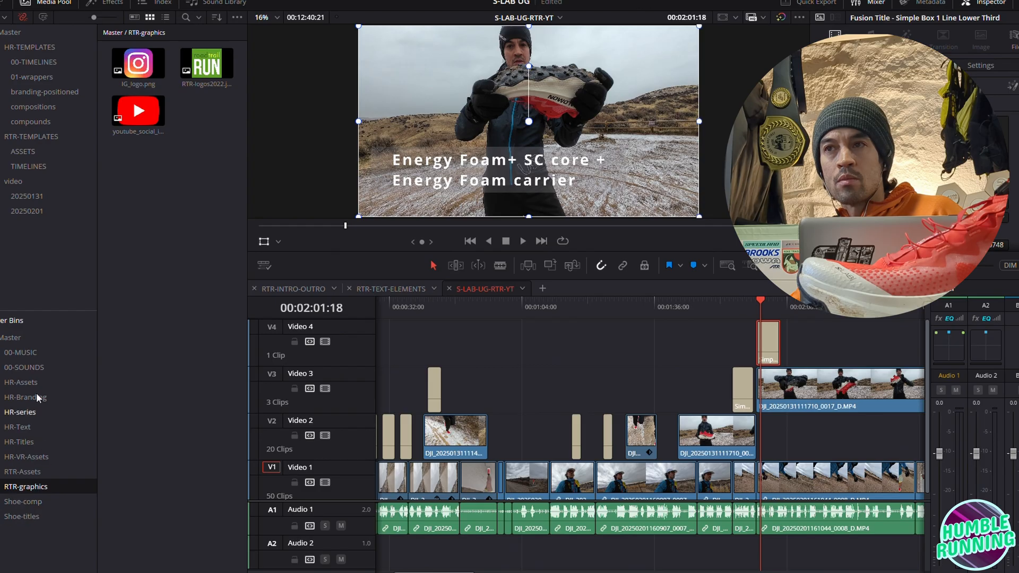
Look through the Master power bin and the HR-TEMPLATES bins, ending in the compounds bin
click(14, 340)
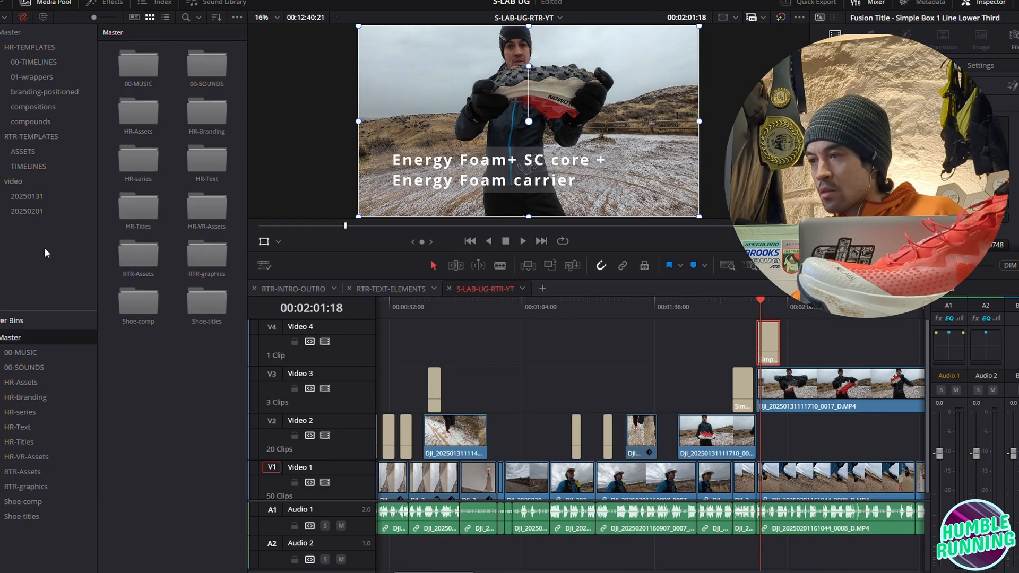
click(25, 60)
click(33, 77)
click(37, 92)
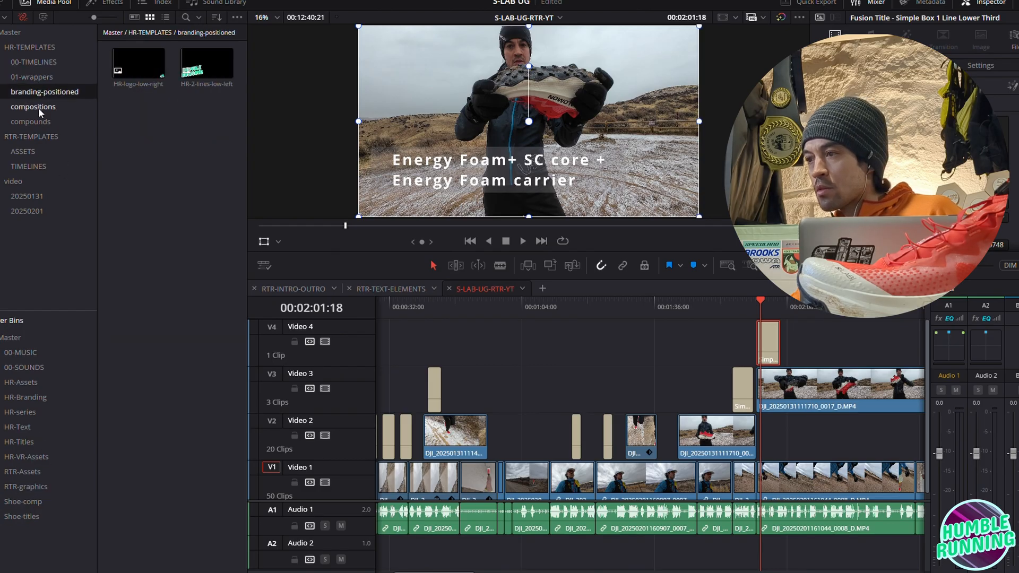
click(38, 106)
click(38, 121)
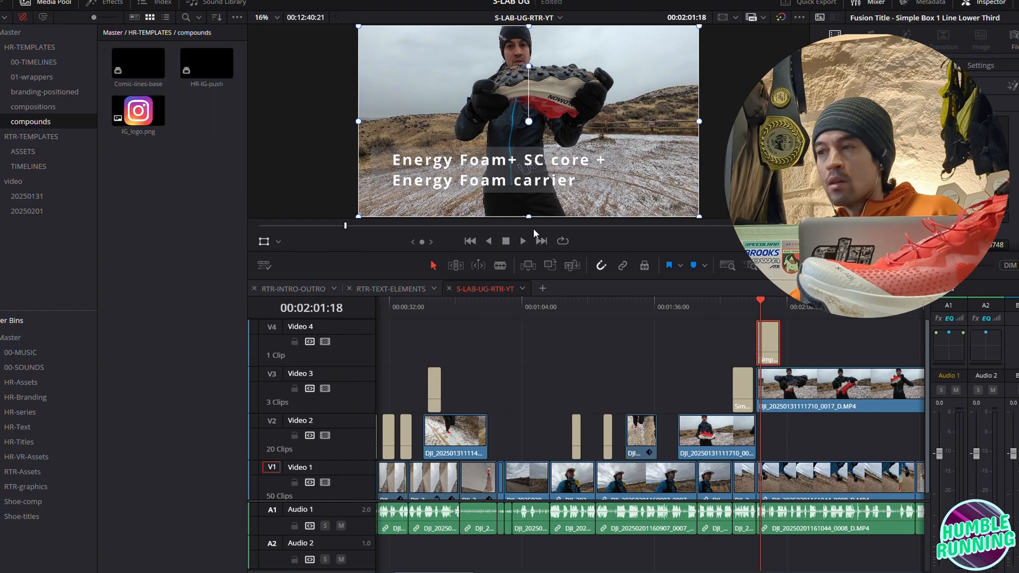
Place the HR-IG-push compound on Video 2 at 00:01:10:25 and trim its end slightly before the "2 runs, 20 miles" title
drag(562, 307, 553, 308)
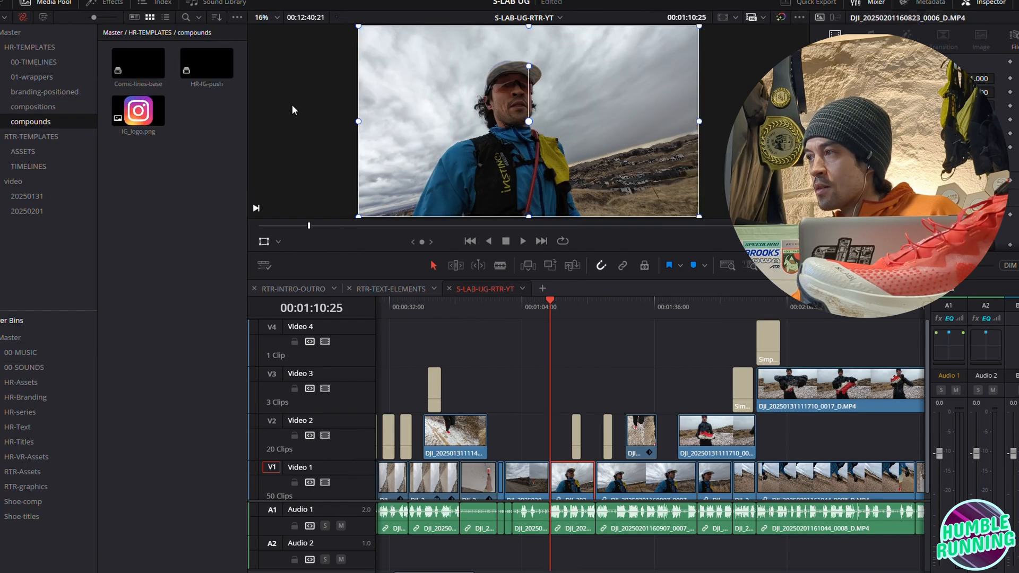
drag(515, 342, 574, 432)
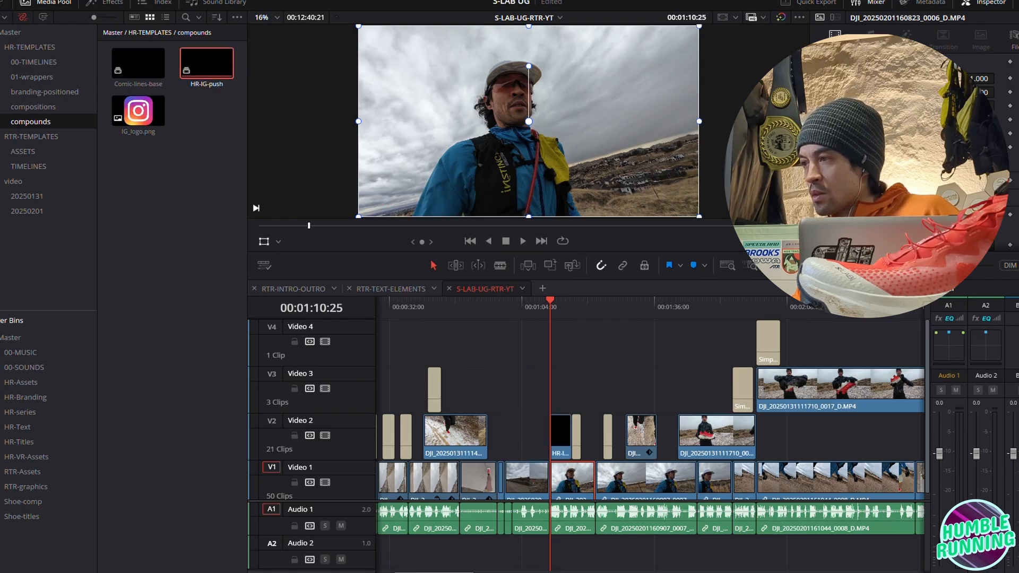
key(ctrl+equal)
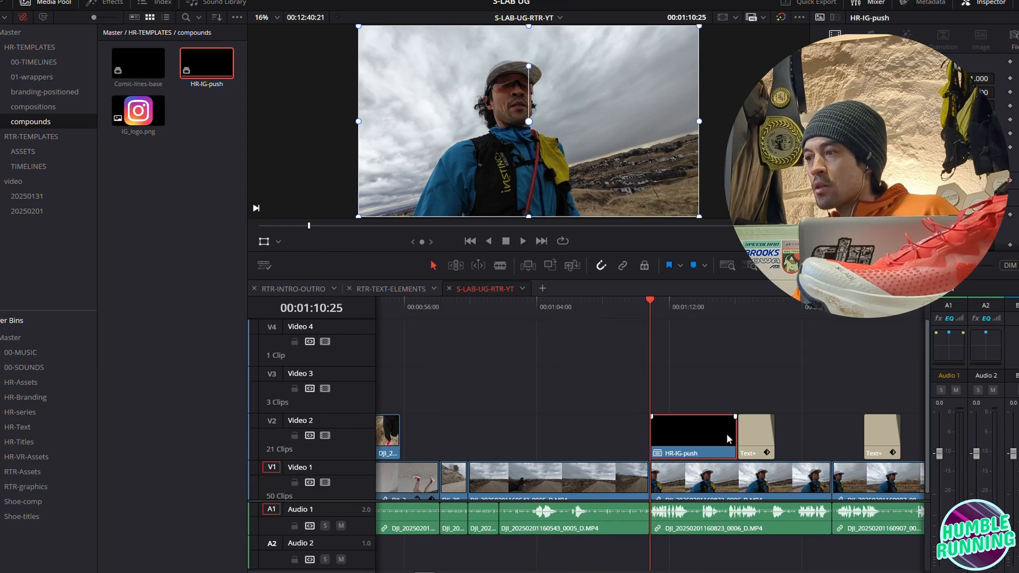
drag(737, 436, 731, 437)
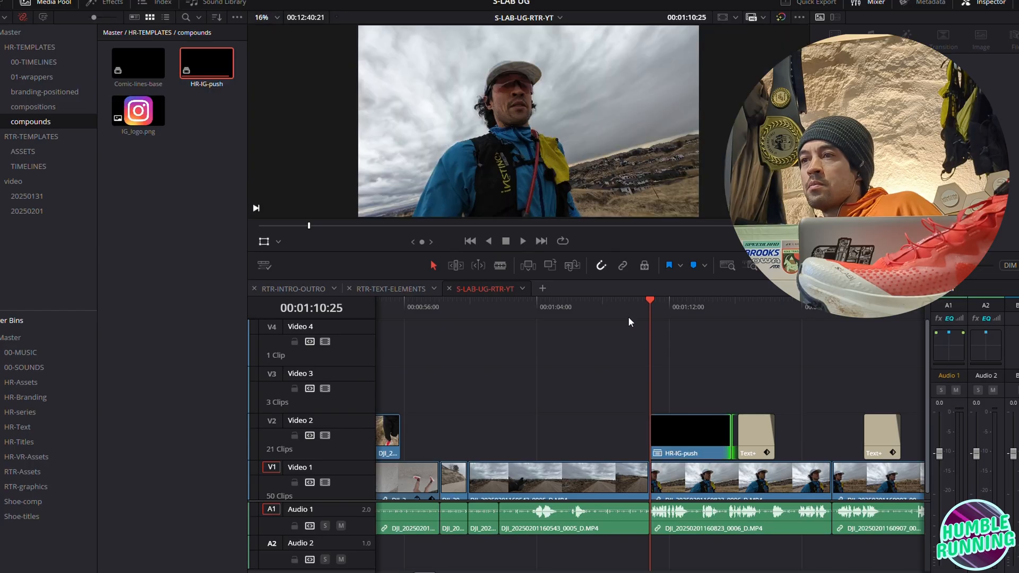
Play back the HR-IG-push section and shift the "2 runs, 20 miles" title about half a second later on Video 2
click(630, 315)
key(space)
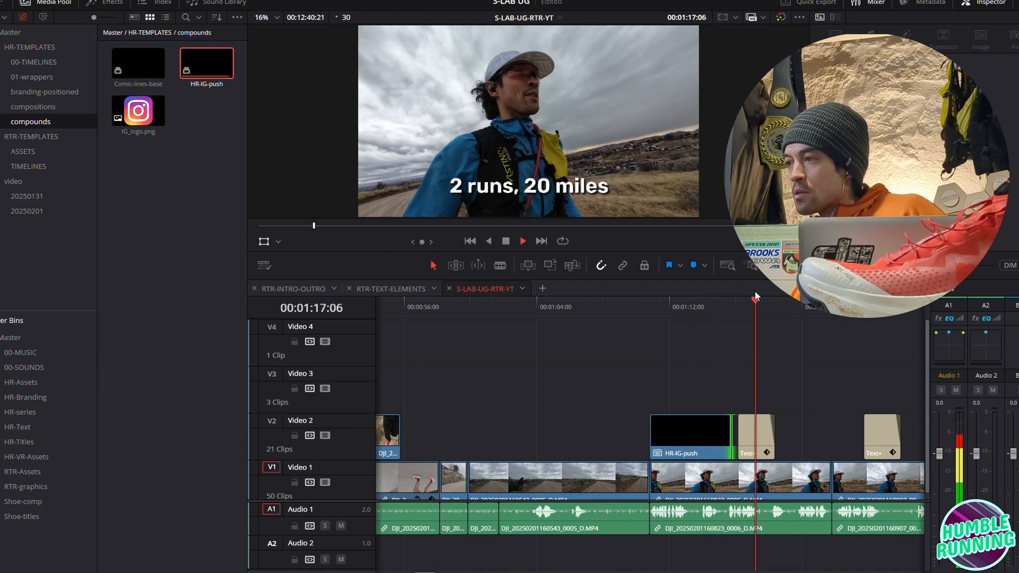
key(space)
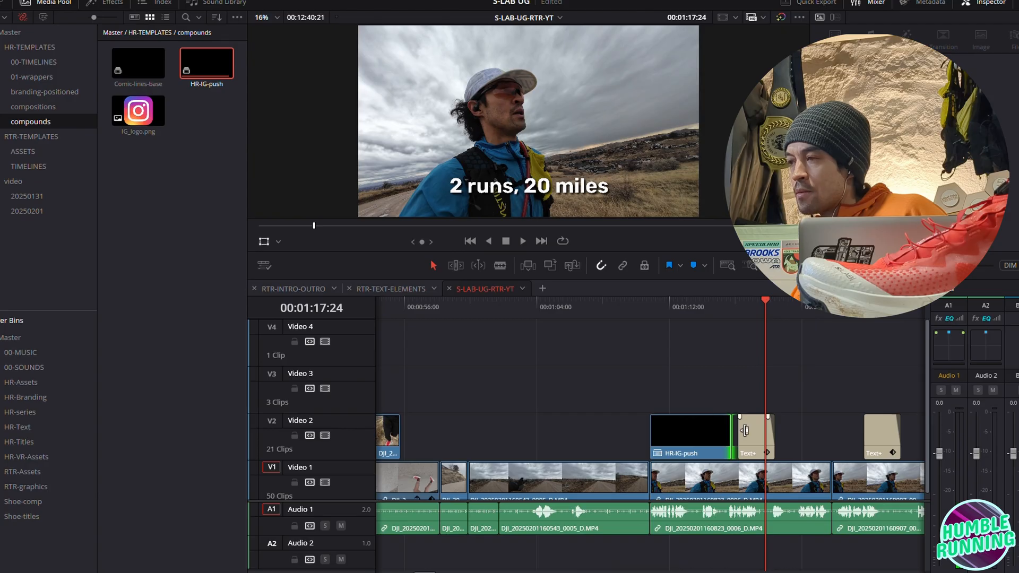
drag(750, 440, 759, 444)
key(space)
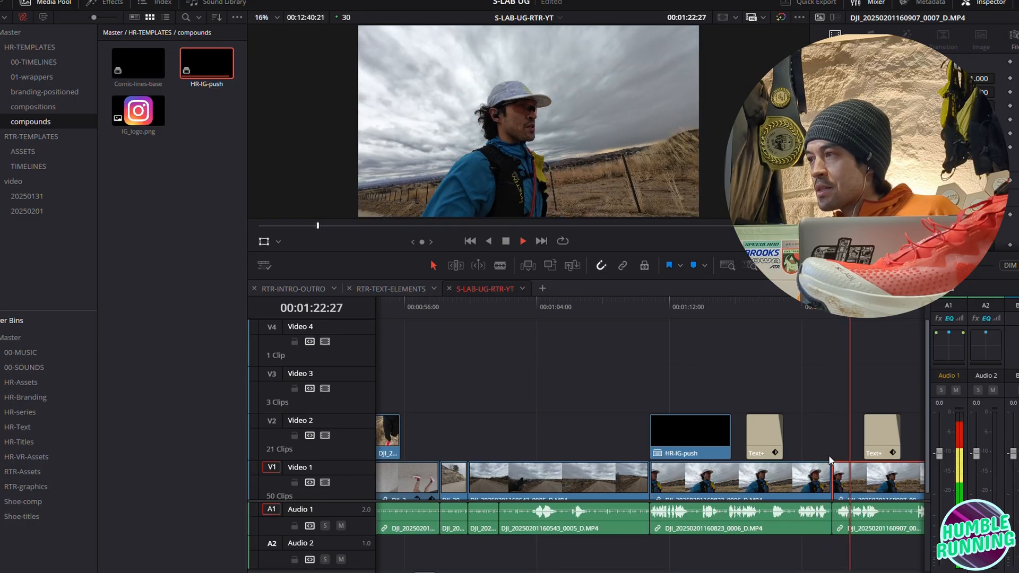
key(space)
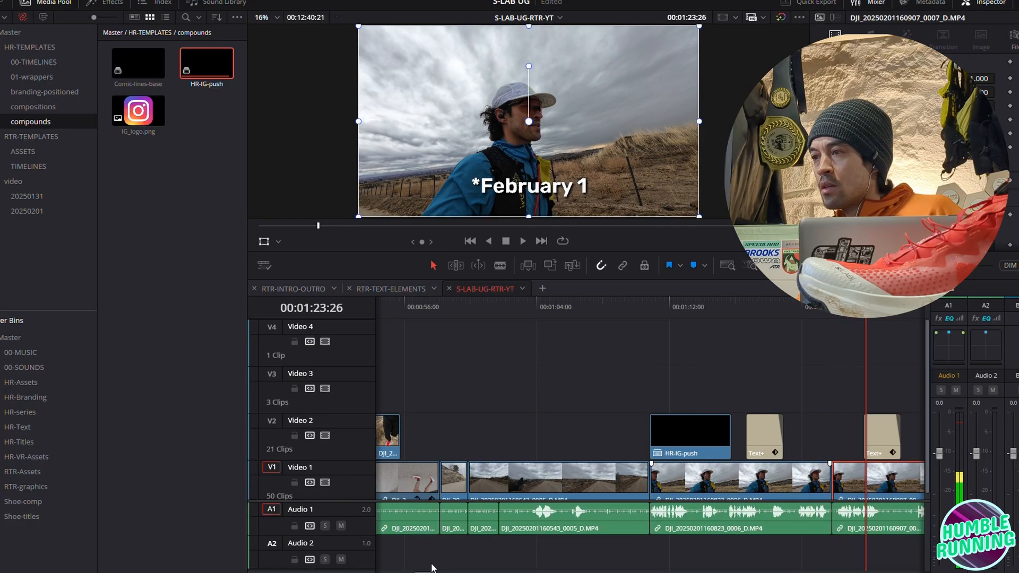
Delete only the Audio 2 part of the overlay clip near 00:05:30, keeping its picture on Video 2
scroll(650, 403, right, 10)
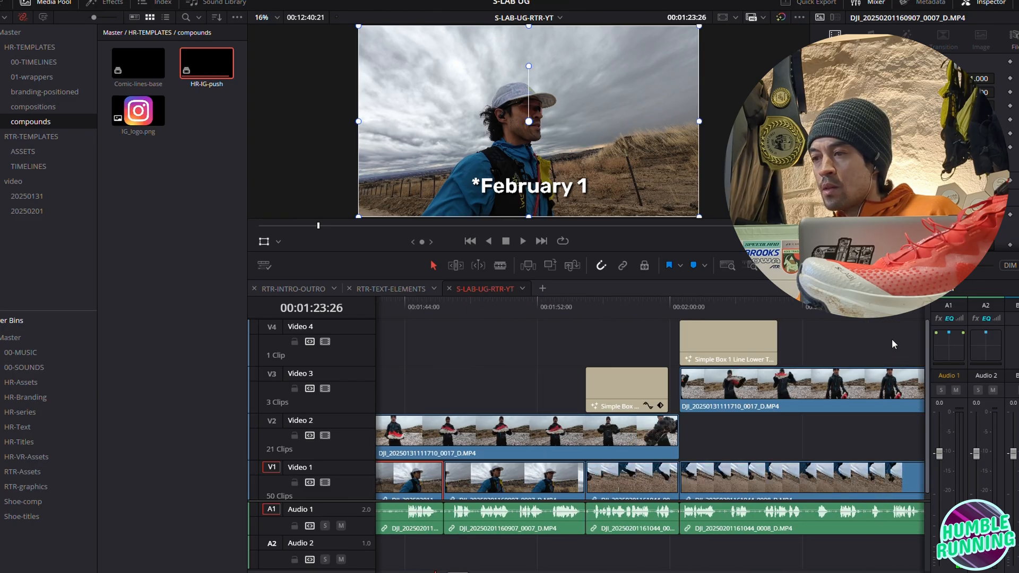
key(ctrl+minus)
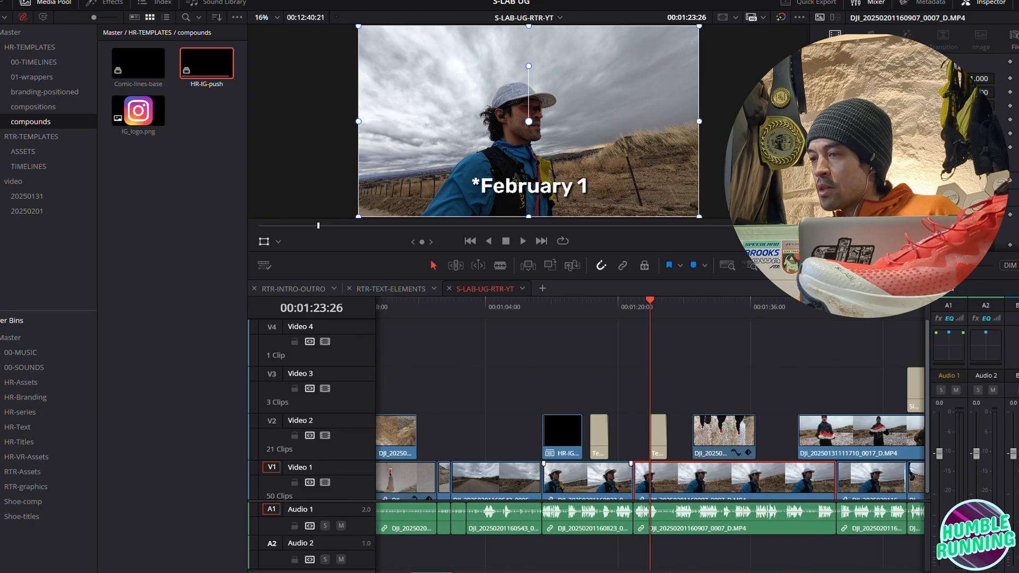
key(ctrl+minus)
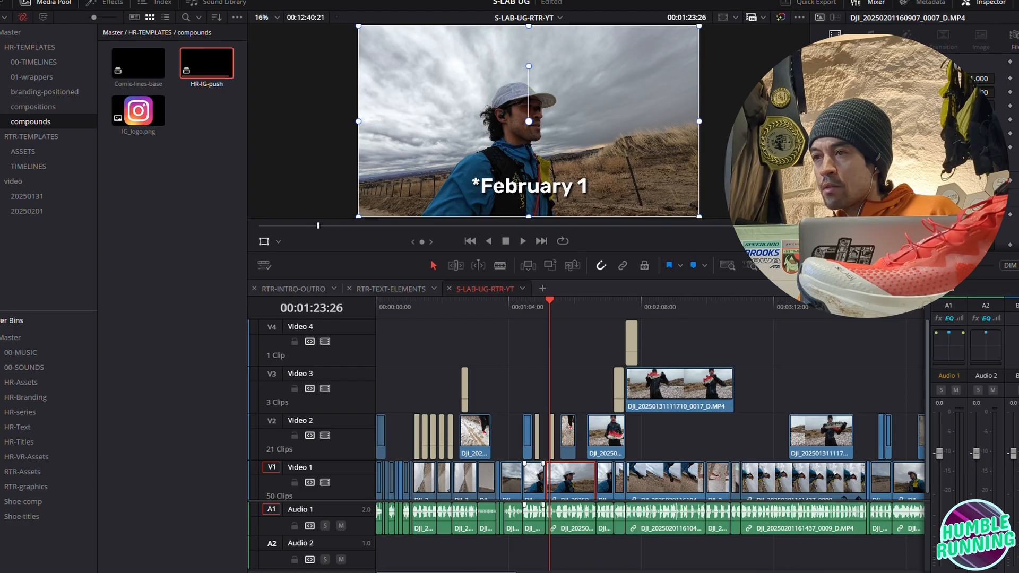
scroll(650, 424, right, 10)
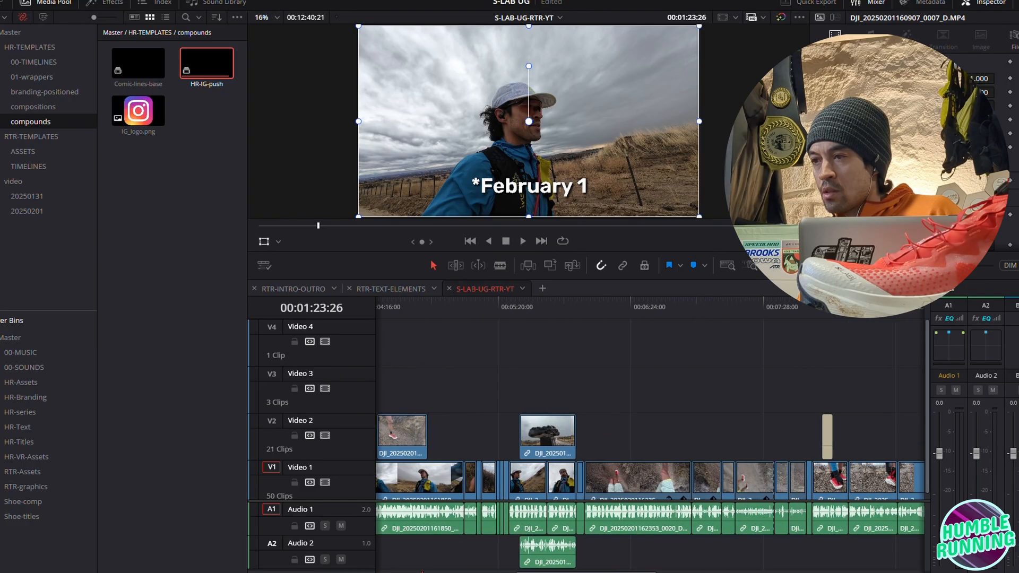
scroll(650, 451, right, 1)
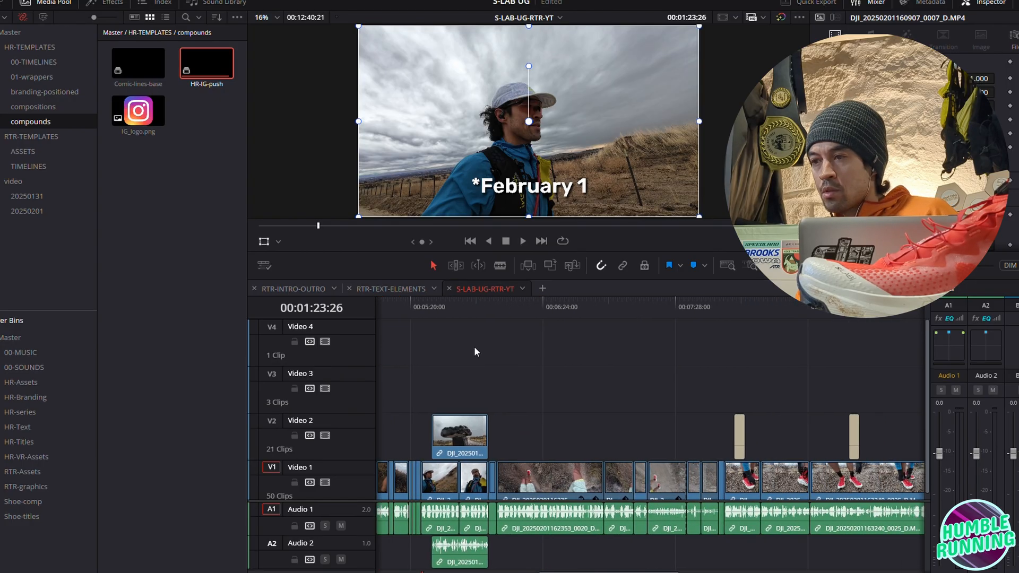
click(422, 307)
key(space)
click(475, 559)
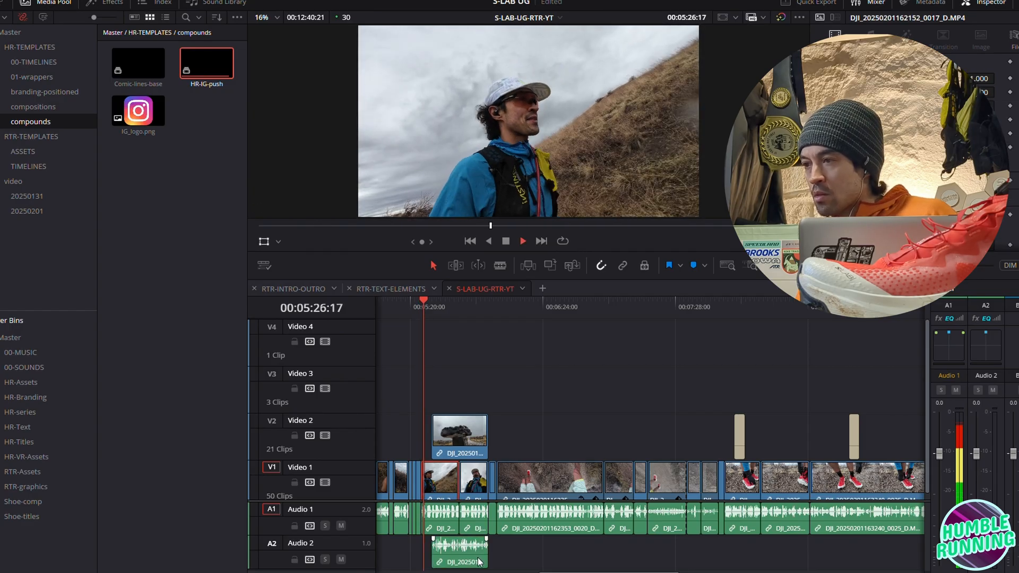
key(Delete)
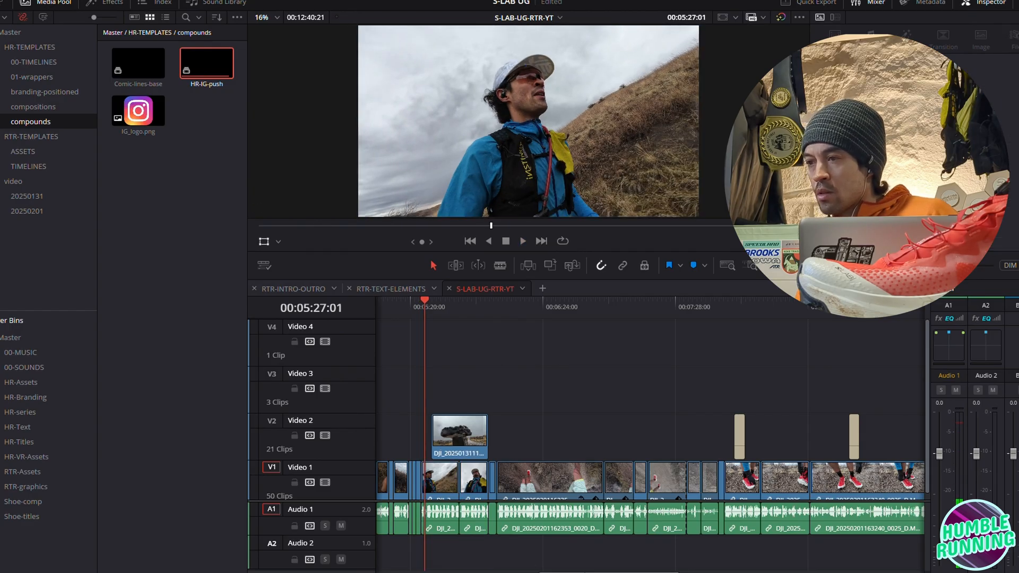
scroll(650, 424, right, 15)
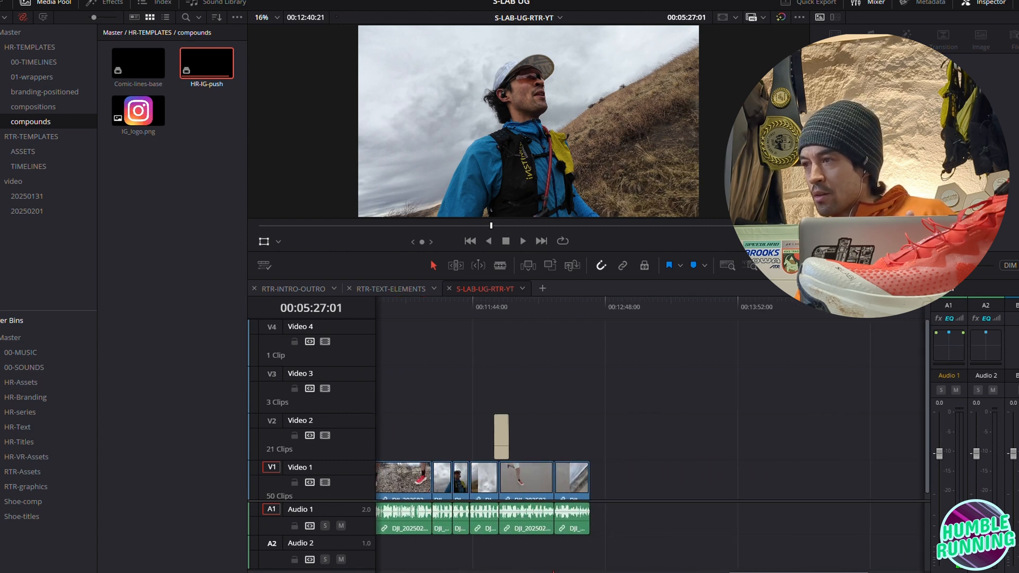
drag(764, 571, 401, 565)
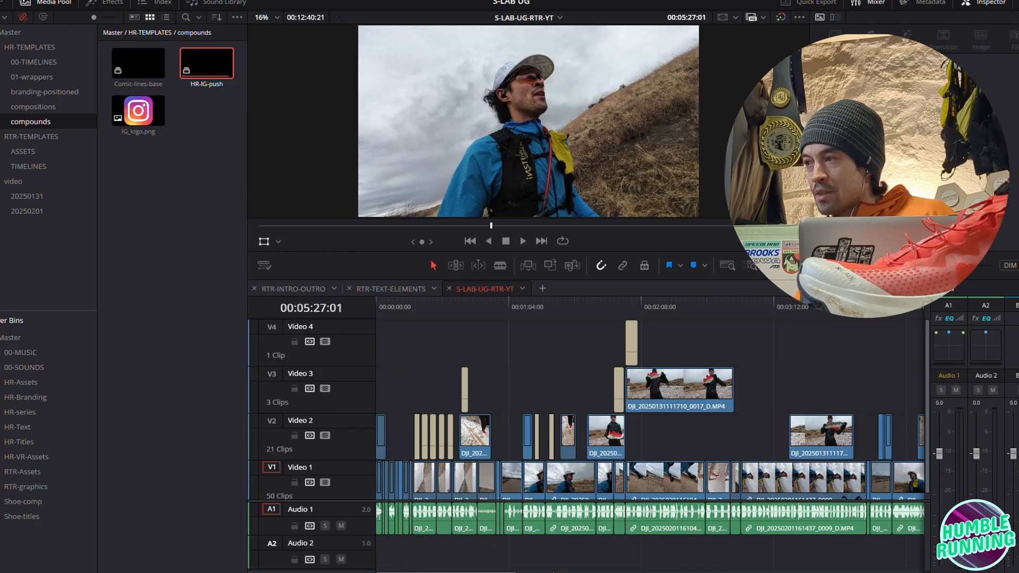
key(ctrl+equal)
key(ctrl+equal)
drag(593, 571, 475, 572)
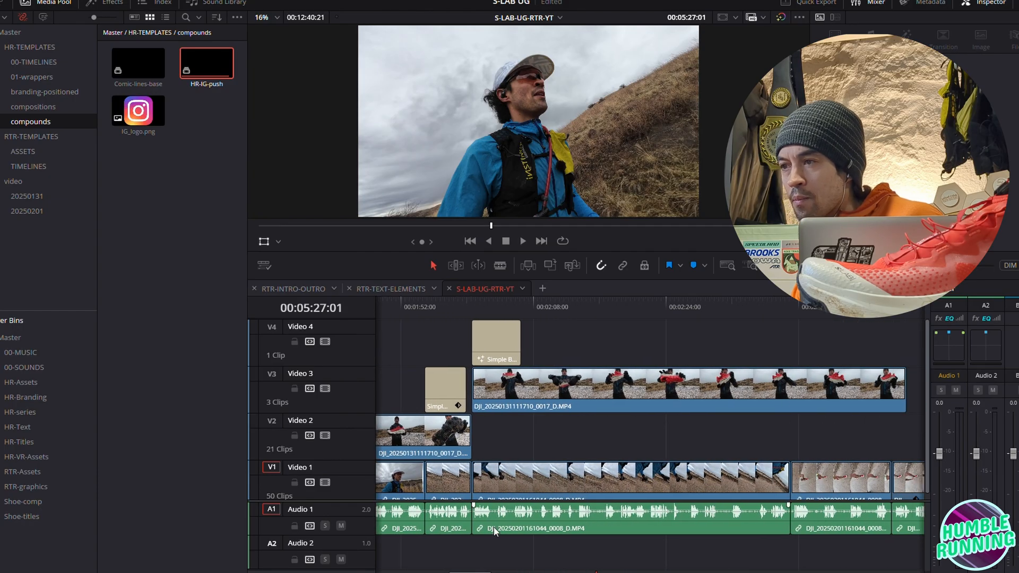
click(586, 387)
drag(584, 408, 587, 417)
Move the Energy Foam title from Video 4 down to Video 3 and delete the empty tracks
drag(510, 339, 501, 374)
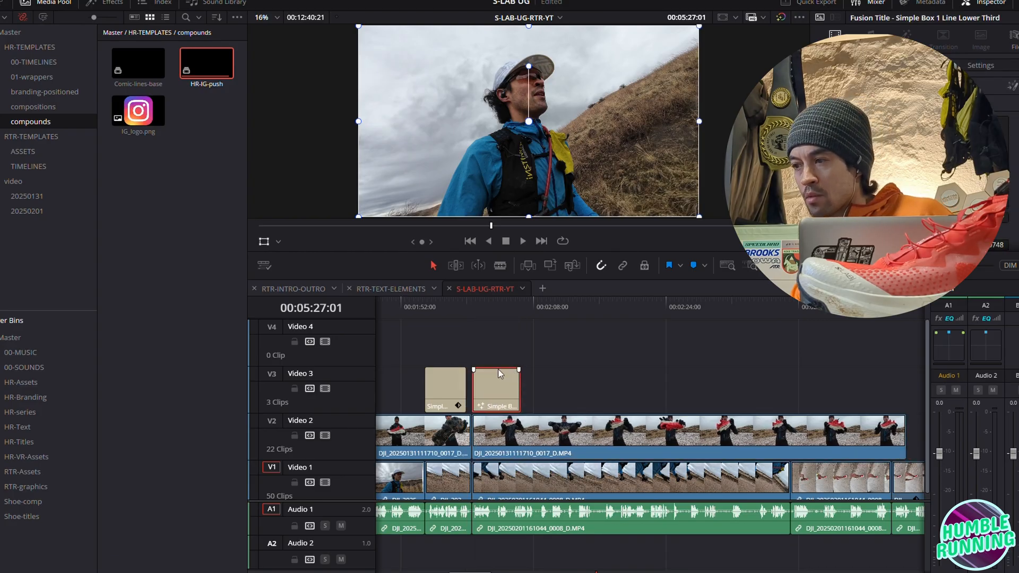
right_click(344, 345)
click(393, 419)
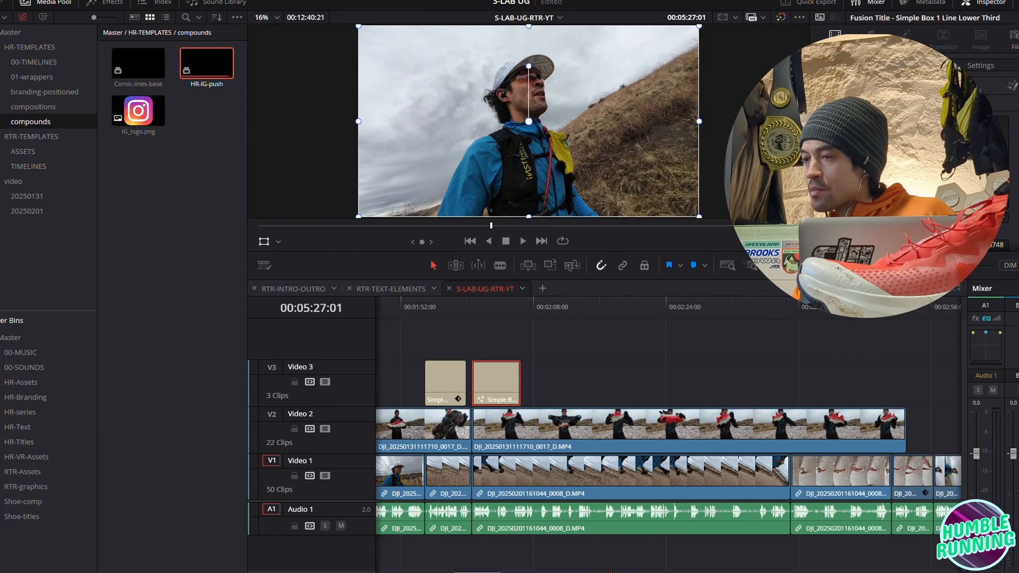
Review the remaining timeline up to its end, checking the frames at about 00:11:29 and in the closing clip at about 00:12:35
scroll(640, 464, down, 2)
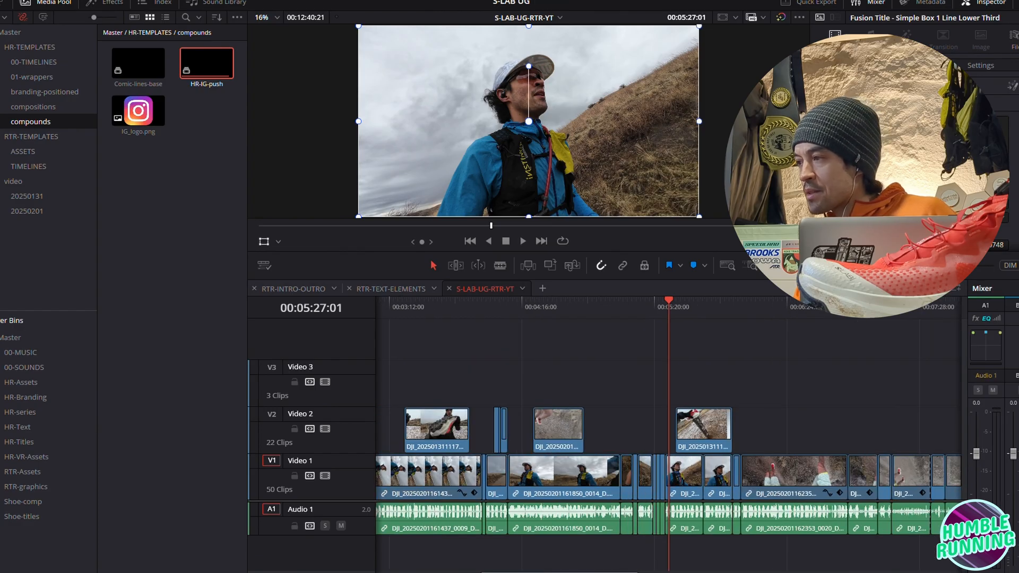
drag(567, 571, 737, 571)
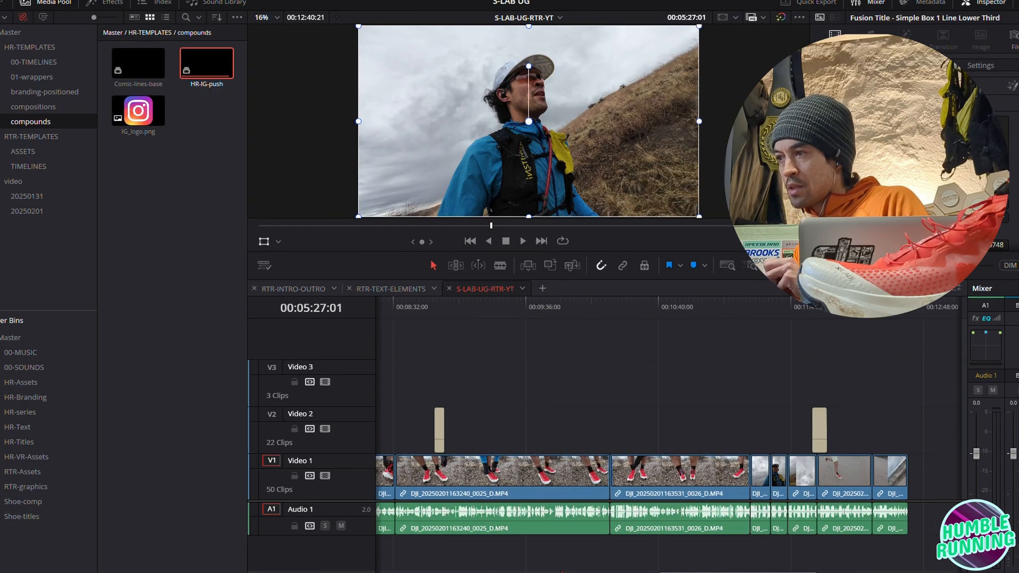
scroll(938, 472, right, 2)
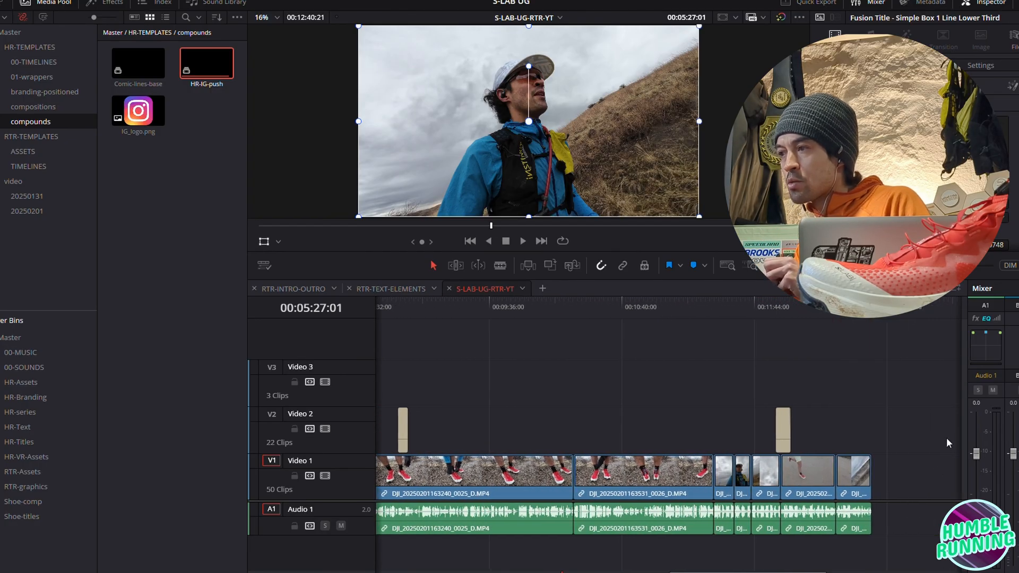
drag(778, 308, 724, 326)
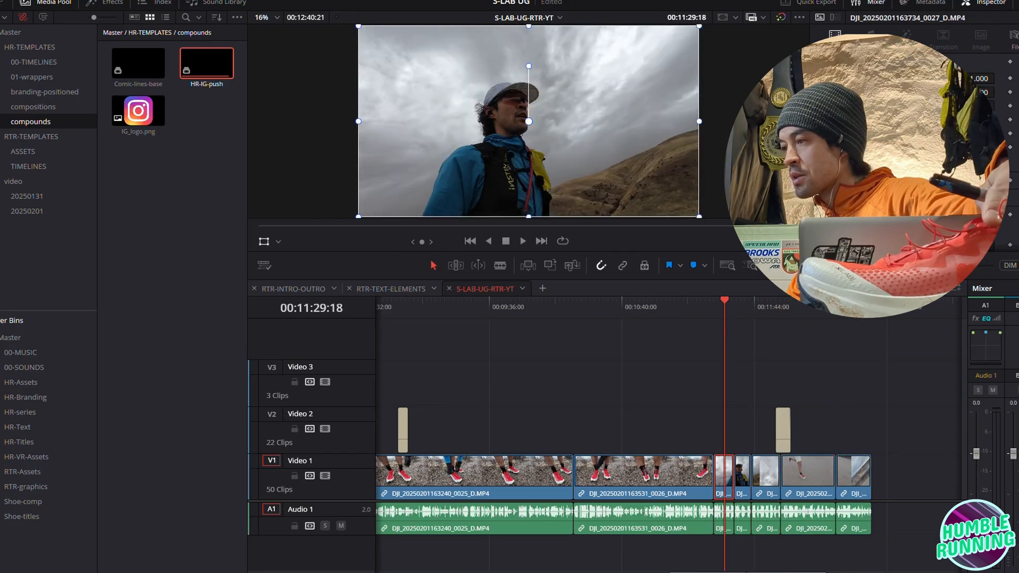
scroll(723, 326, left, 3)
scroll(667, 489, right, 3)
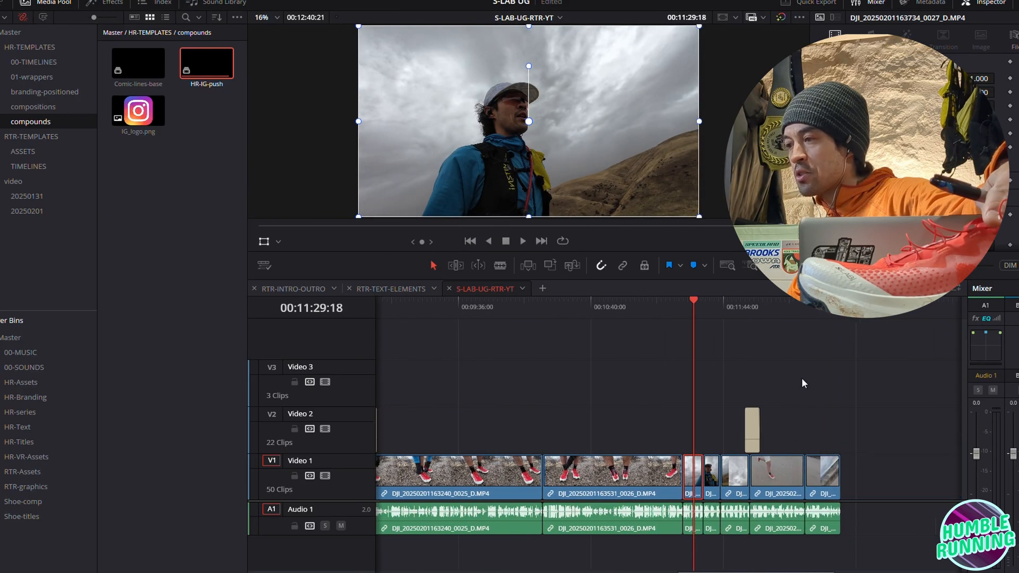
click(831, 313)
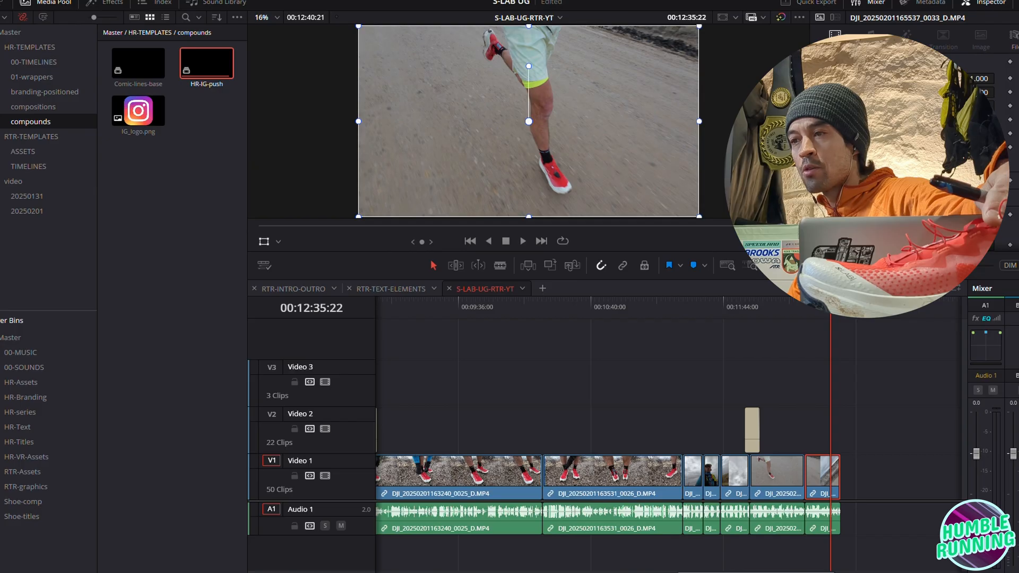
Enlarge the RoadTrailRun logo at 00:00:00:00 to about 0.548 zoom, fit it into the frame's lower-left corner and hide the transform handles
drag(722, 571, 419, 571)
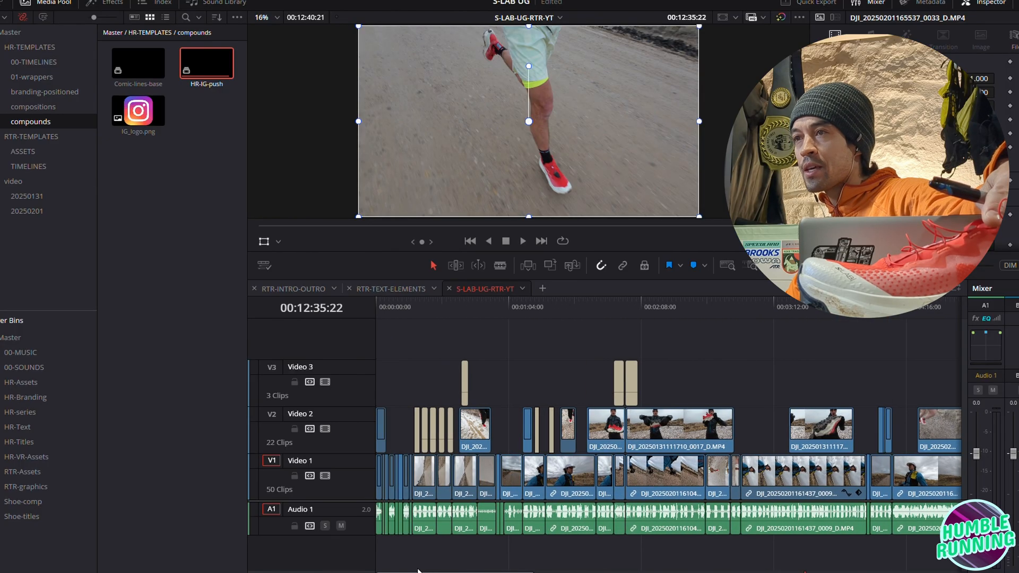
click(376, 306)
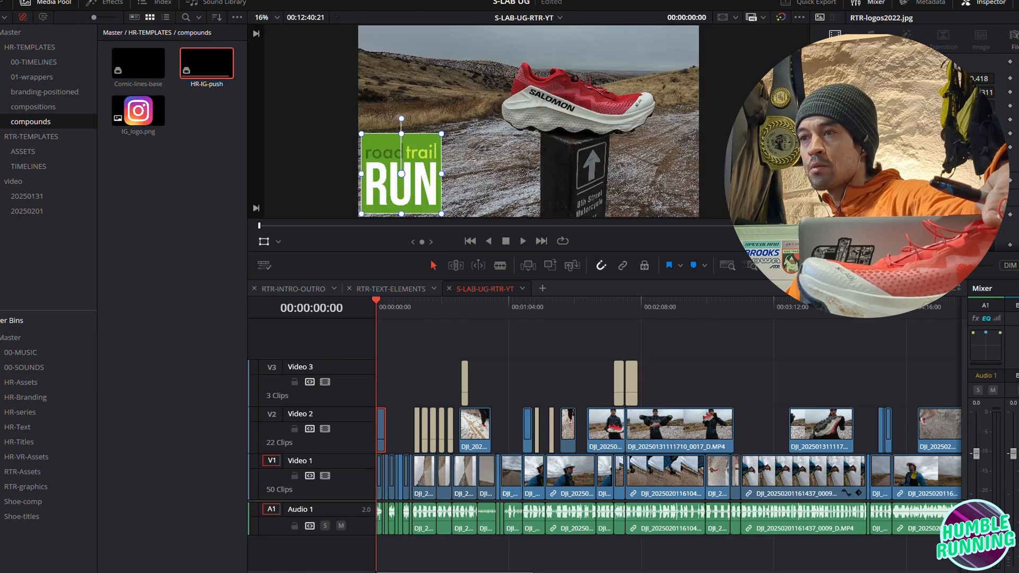
drag(442, 134, 493, 158)
drag(424, 171, 429, 168)
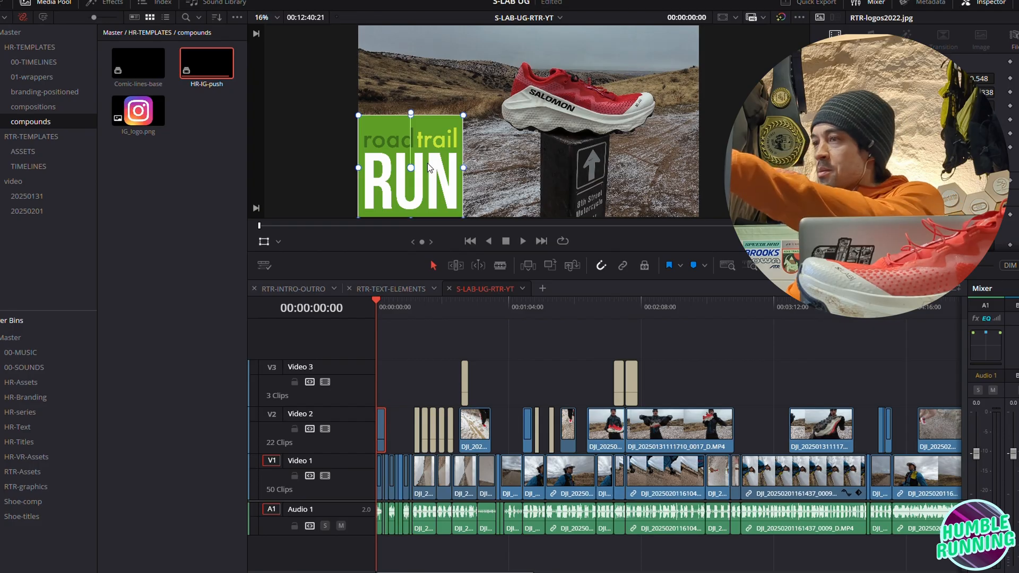
click(264, 241)
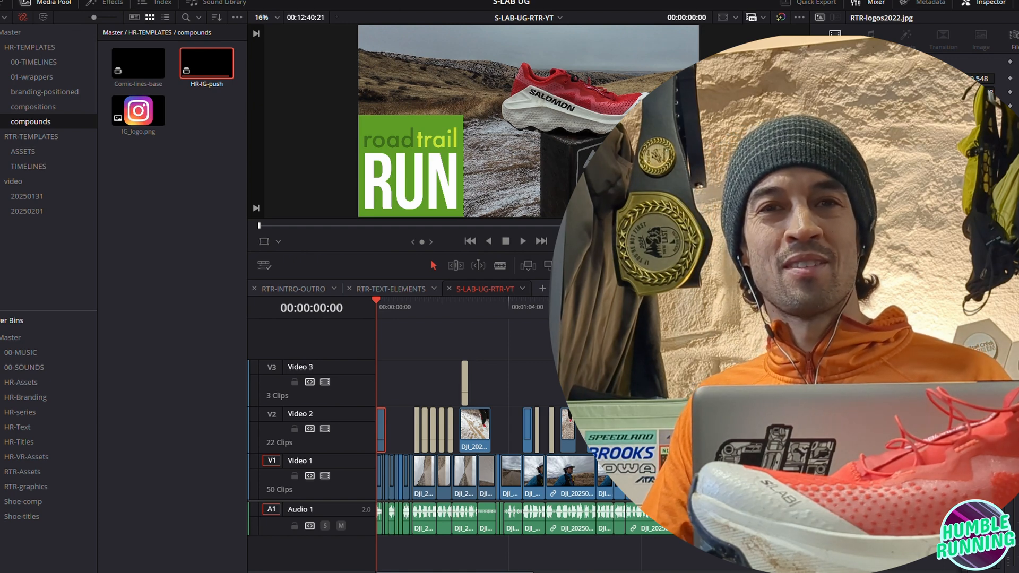
scroll(493, 425, right, 10)
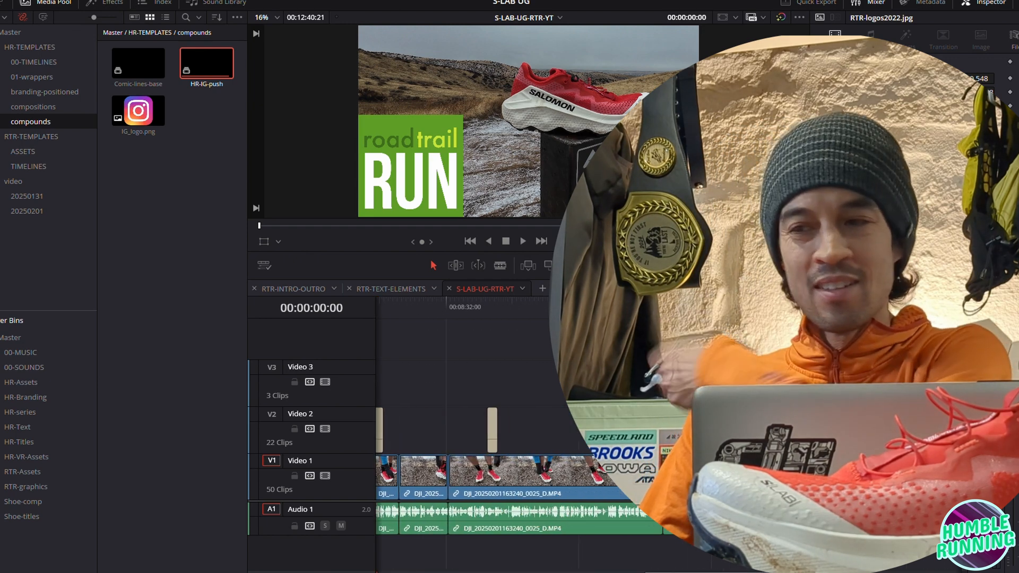
scroll(494, 424, right, 1)
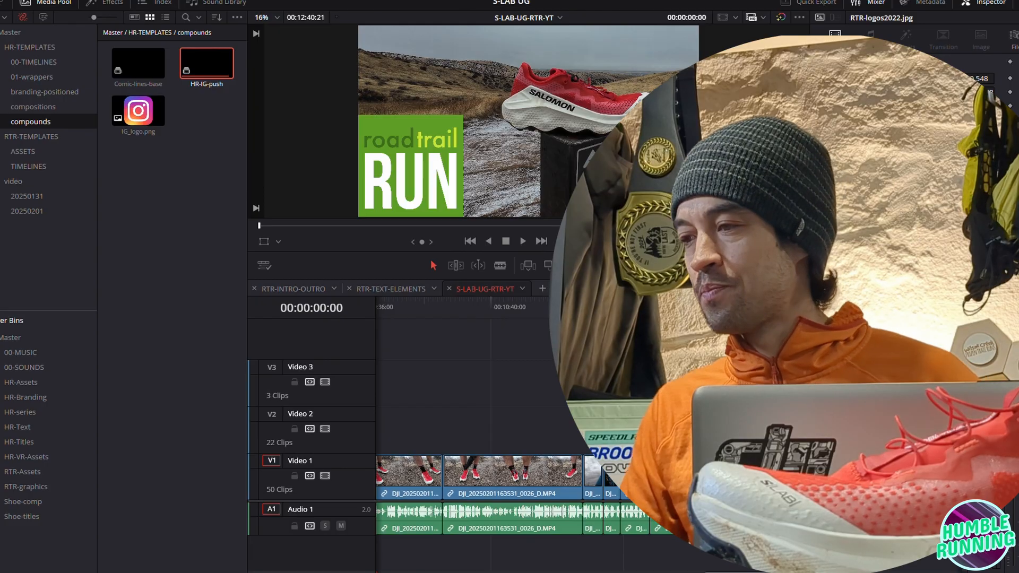